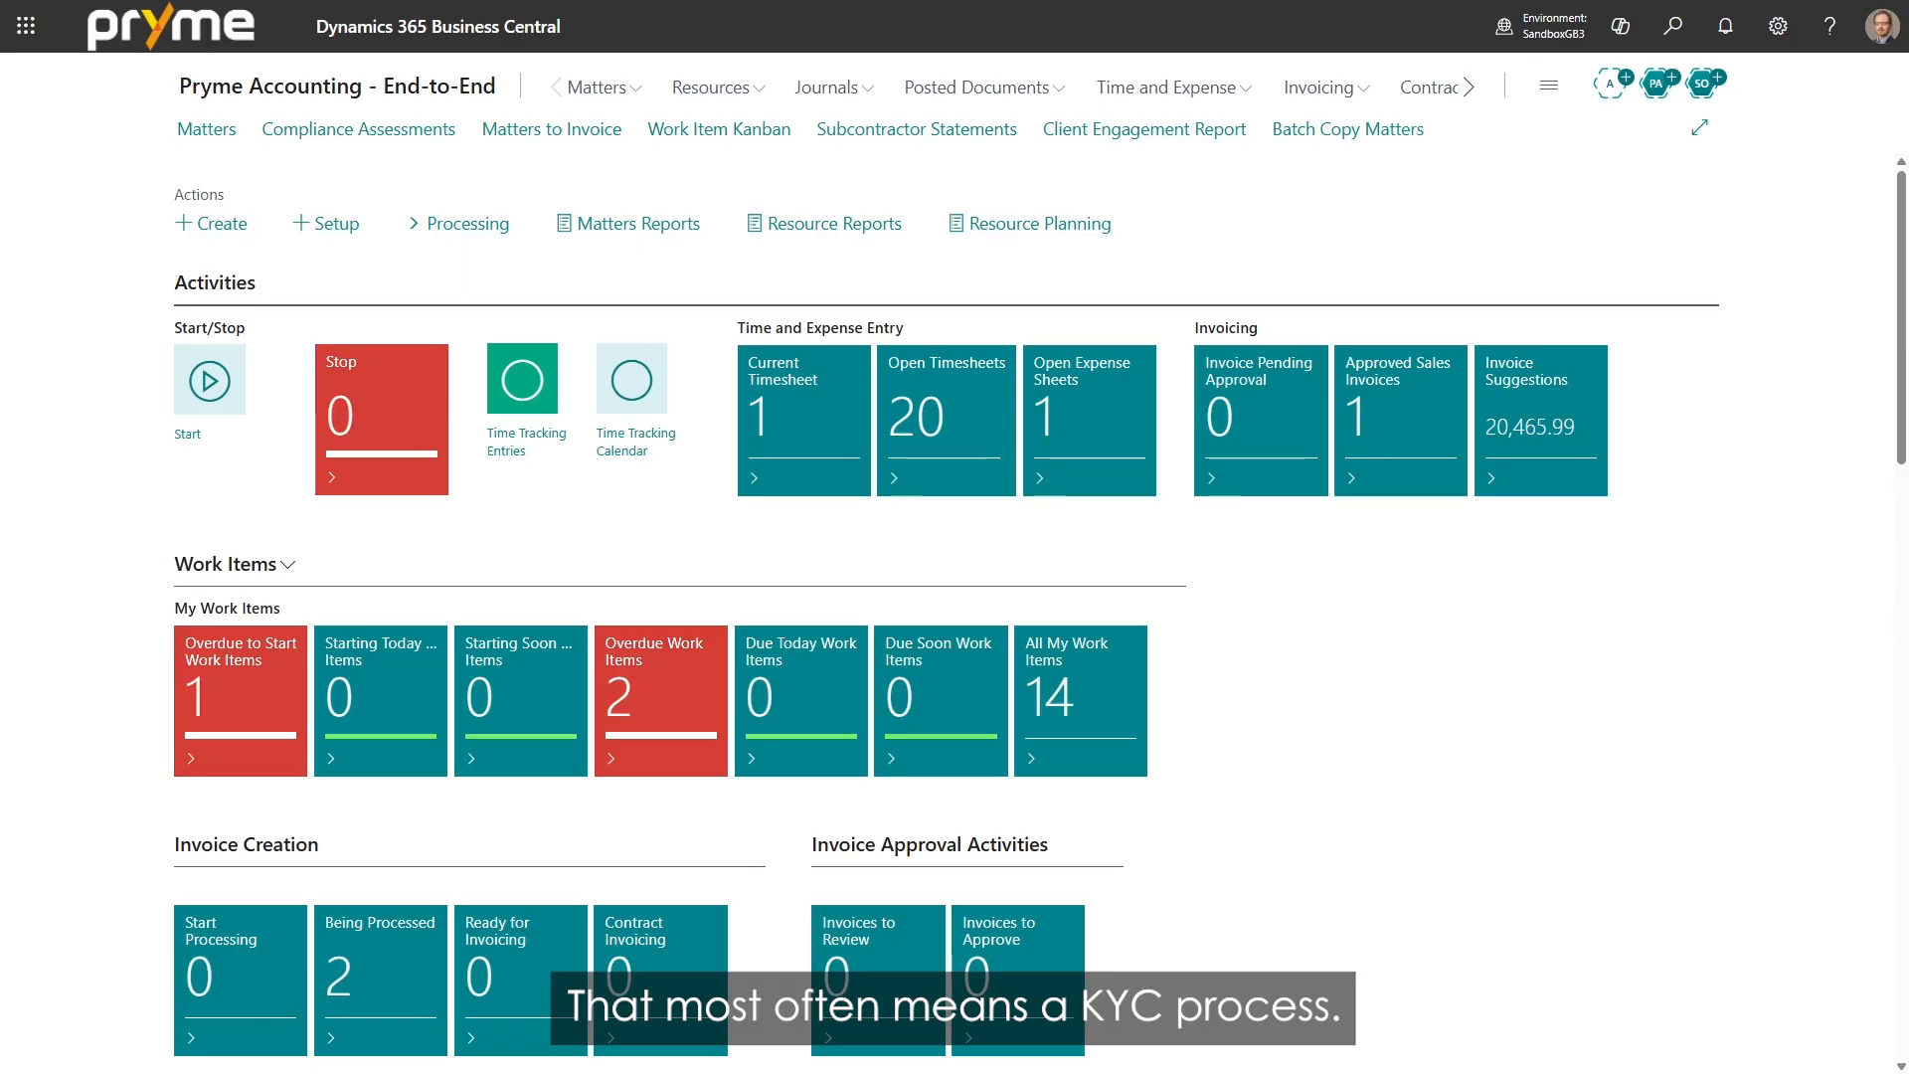
Step: Create a new record in the compliance assessments list with an automatically assigned number
click(346, 139)
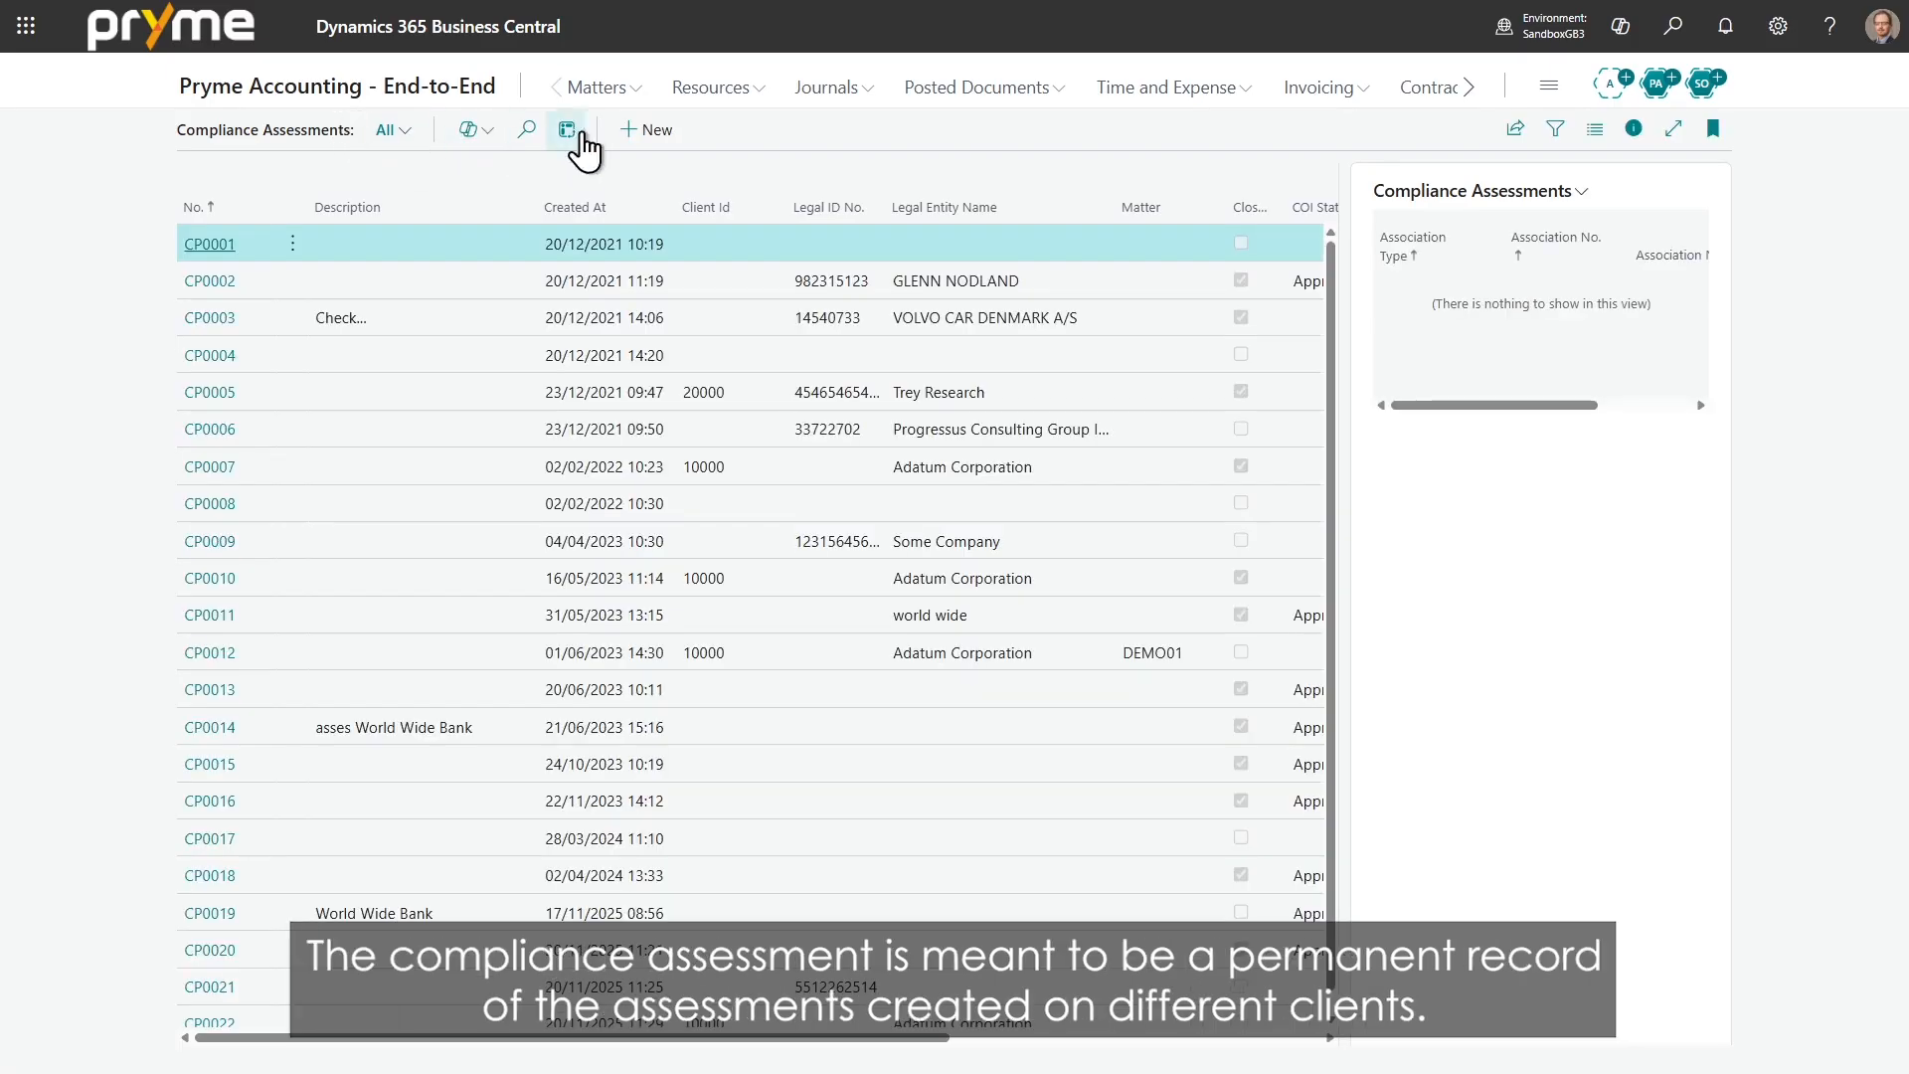
click(656, 132)
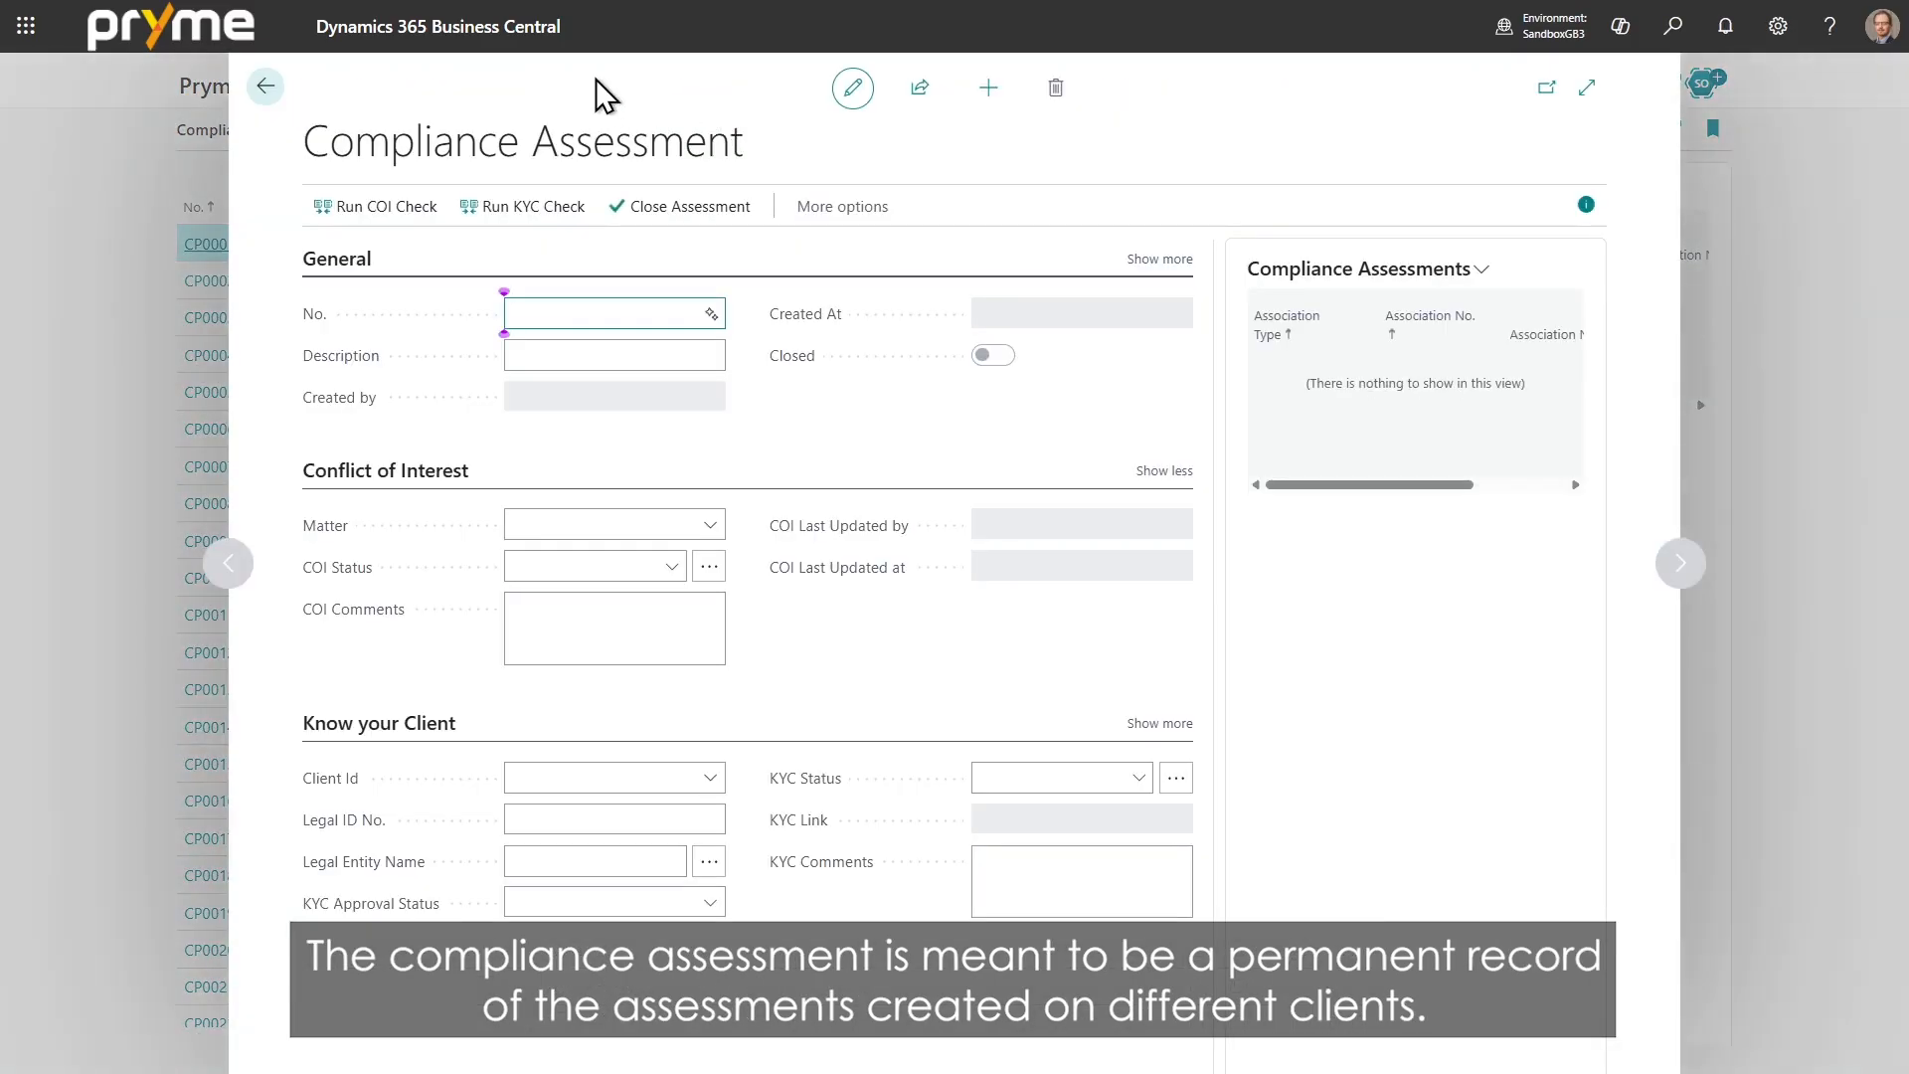
key(Tab)
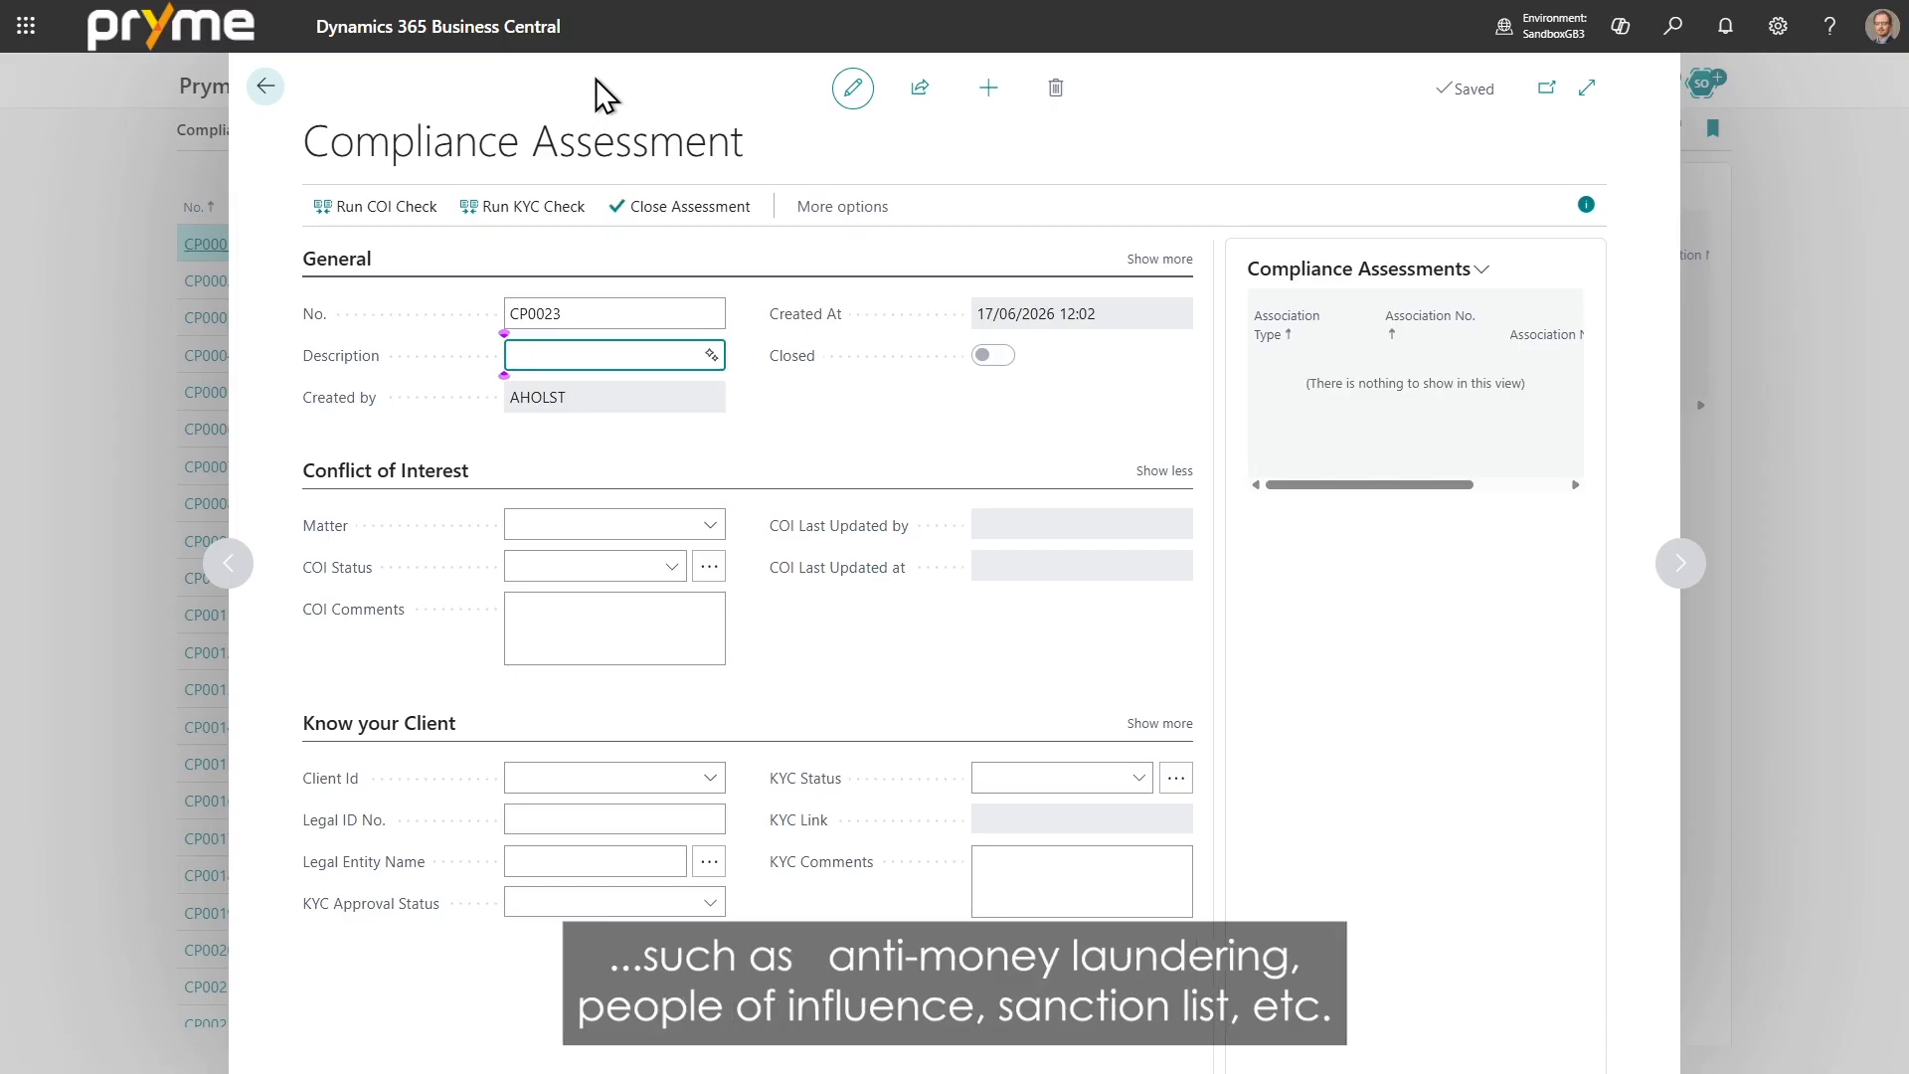
click(594, 80)
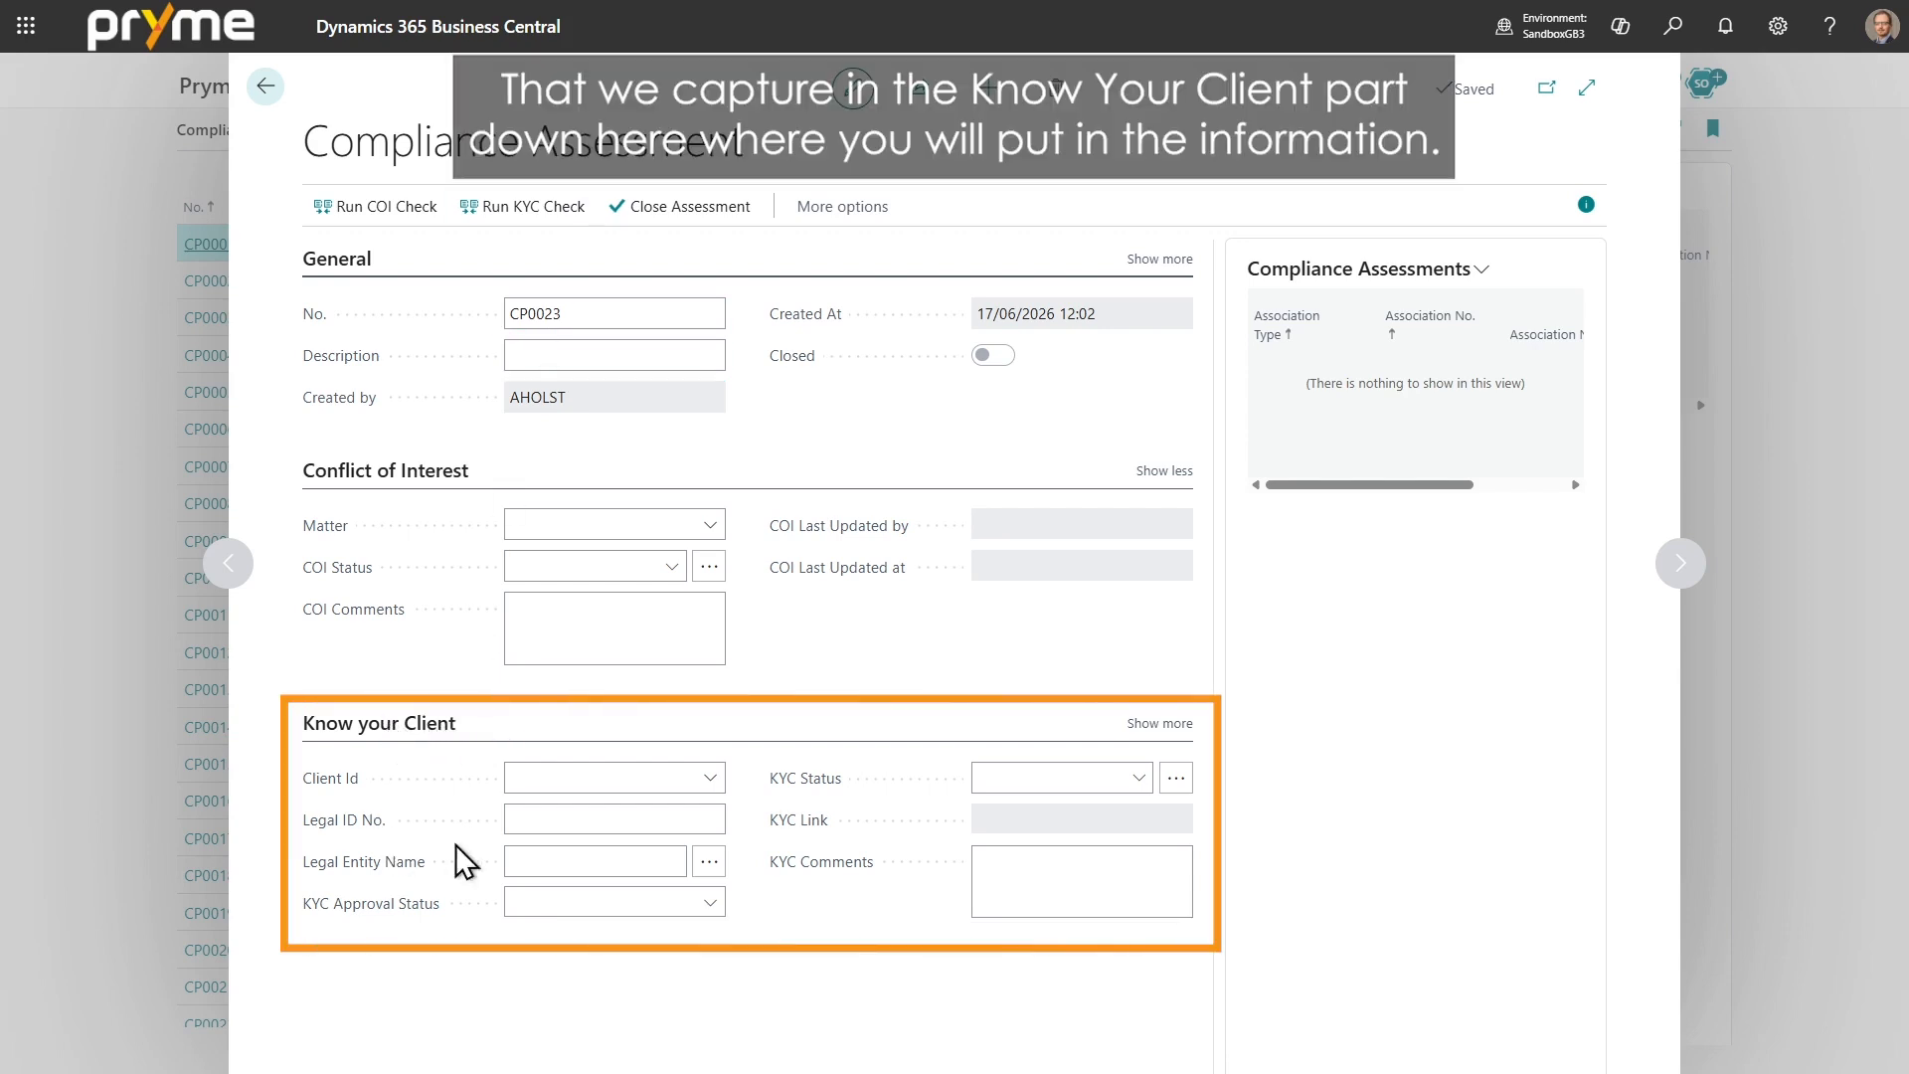
Step: Set the new assessment's KYC Approval Status to Approved, close the assessment and return to the home page
click(615, 774)
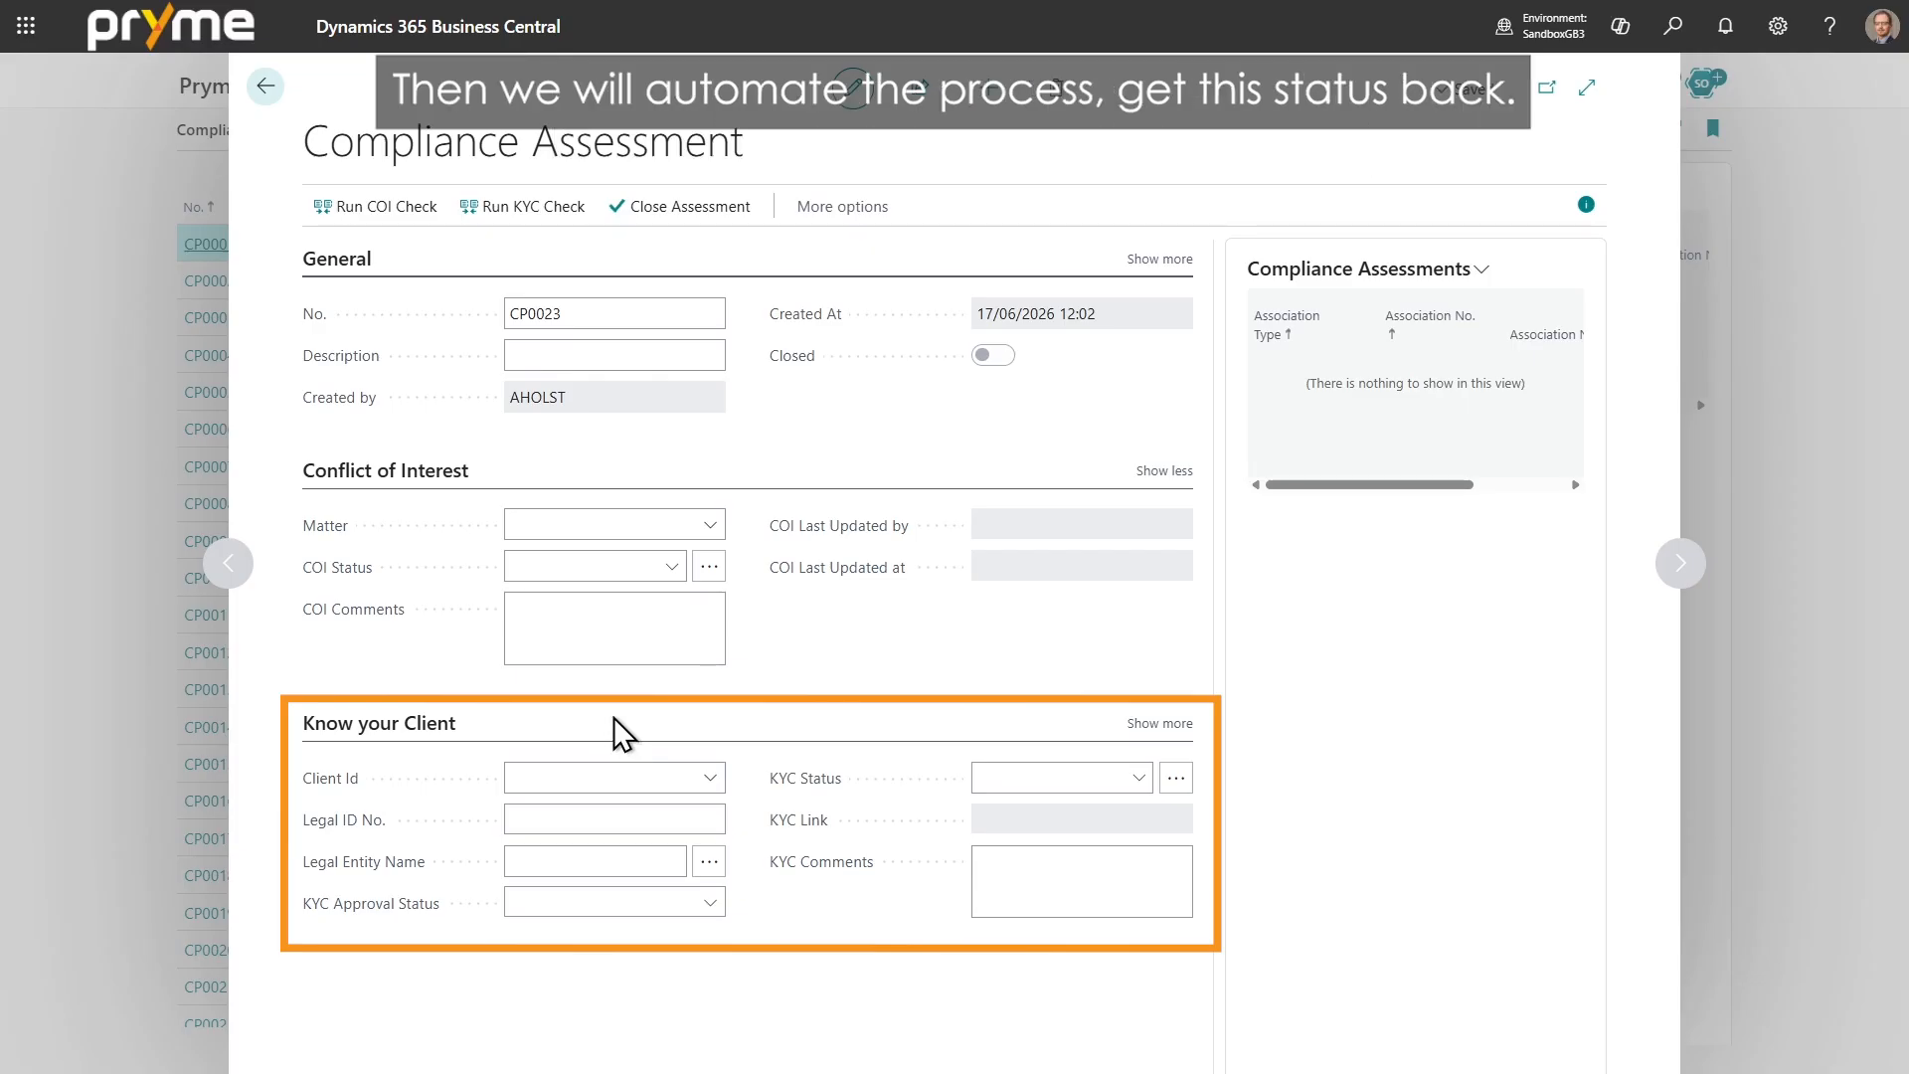
click(708, 905)
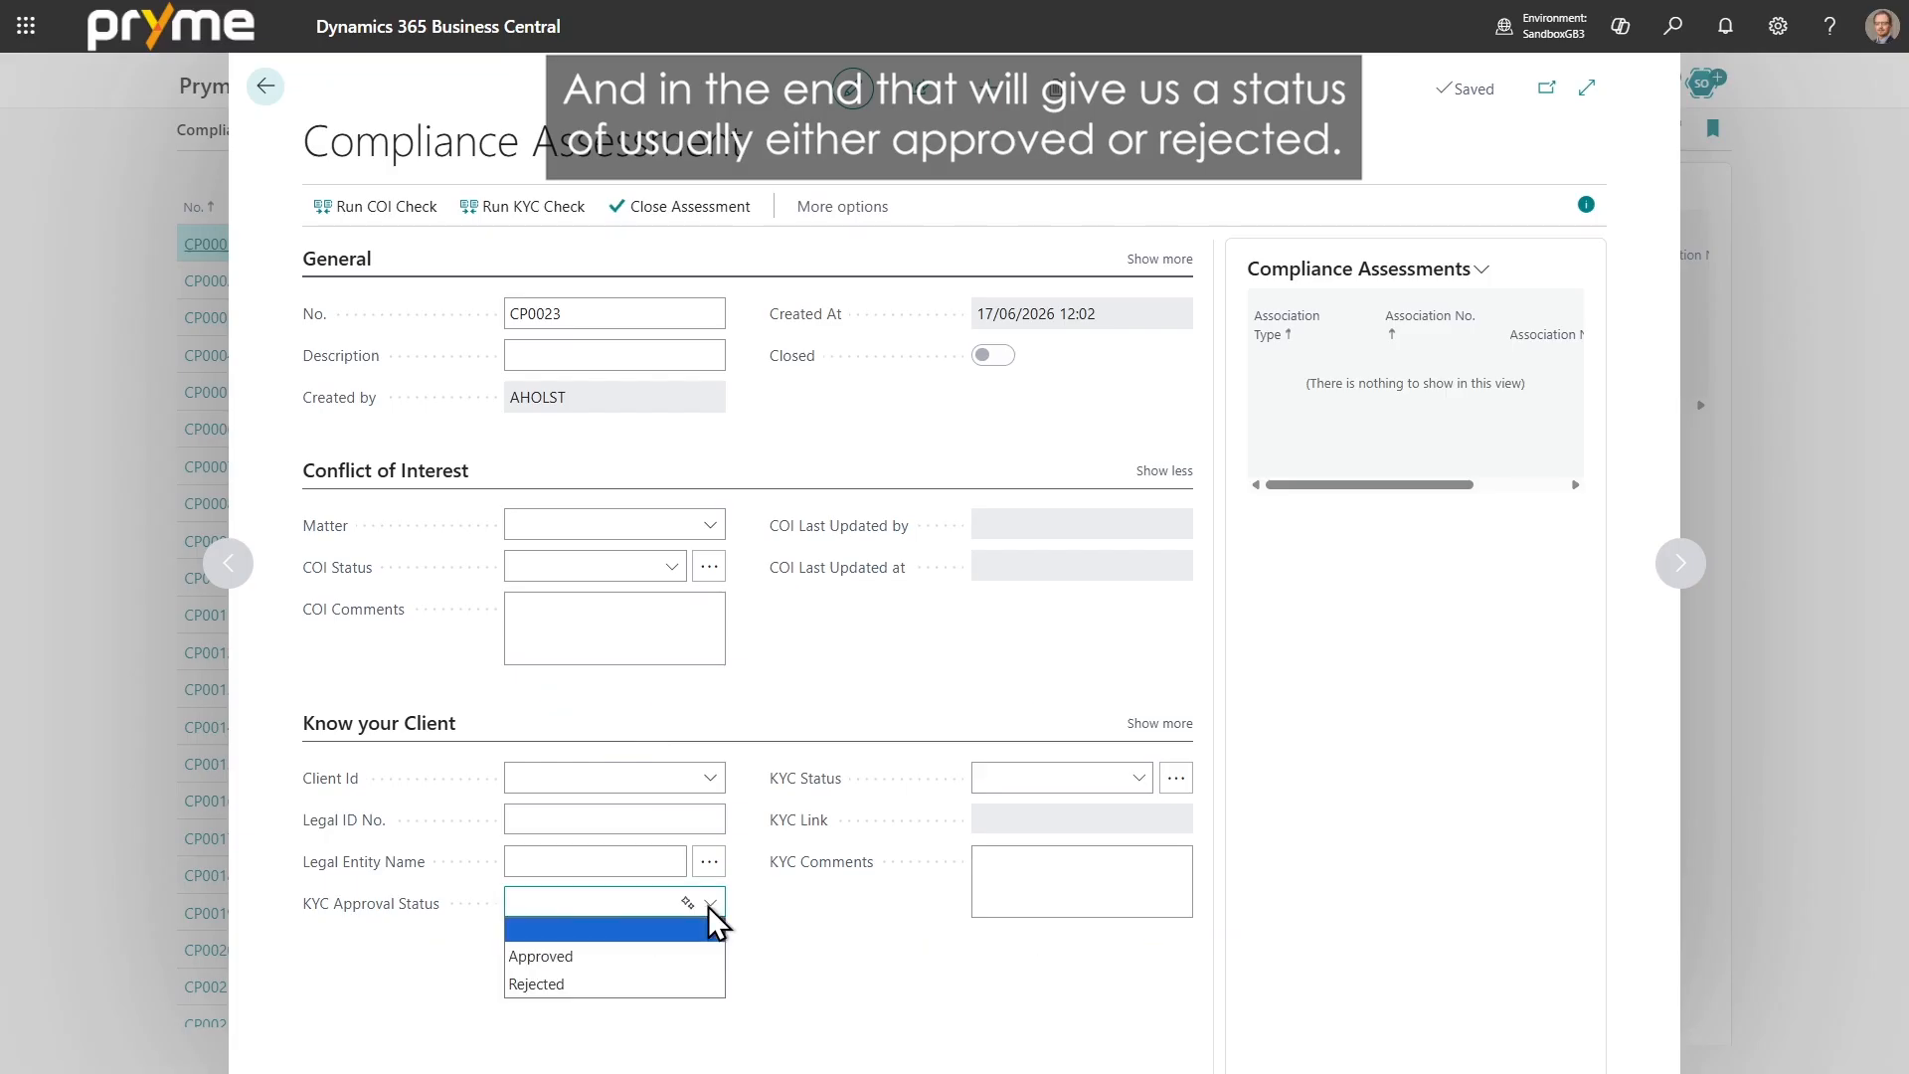
click(605, 954)
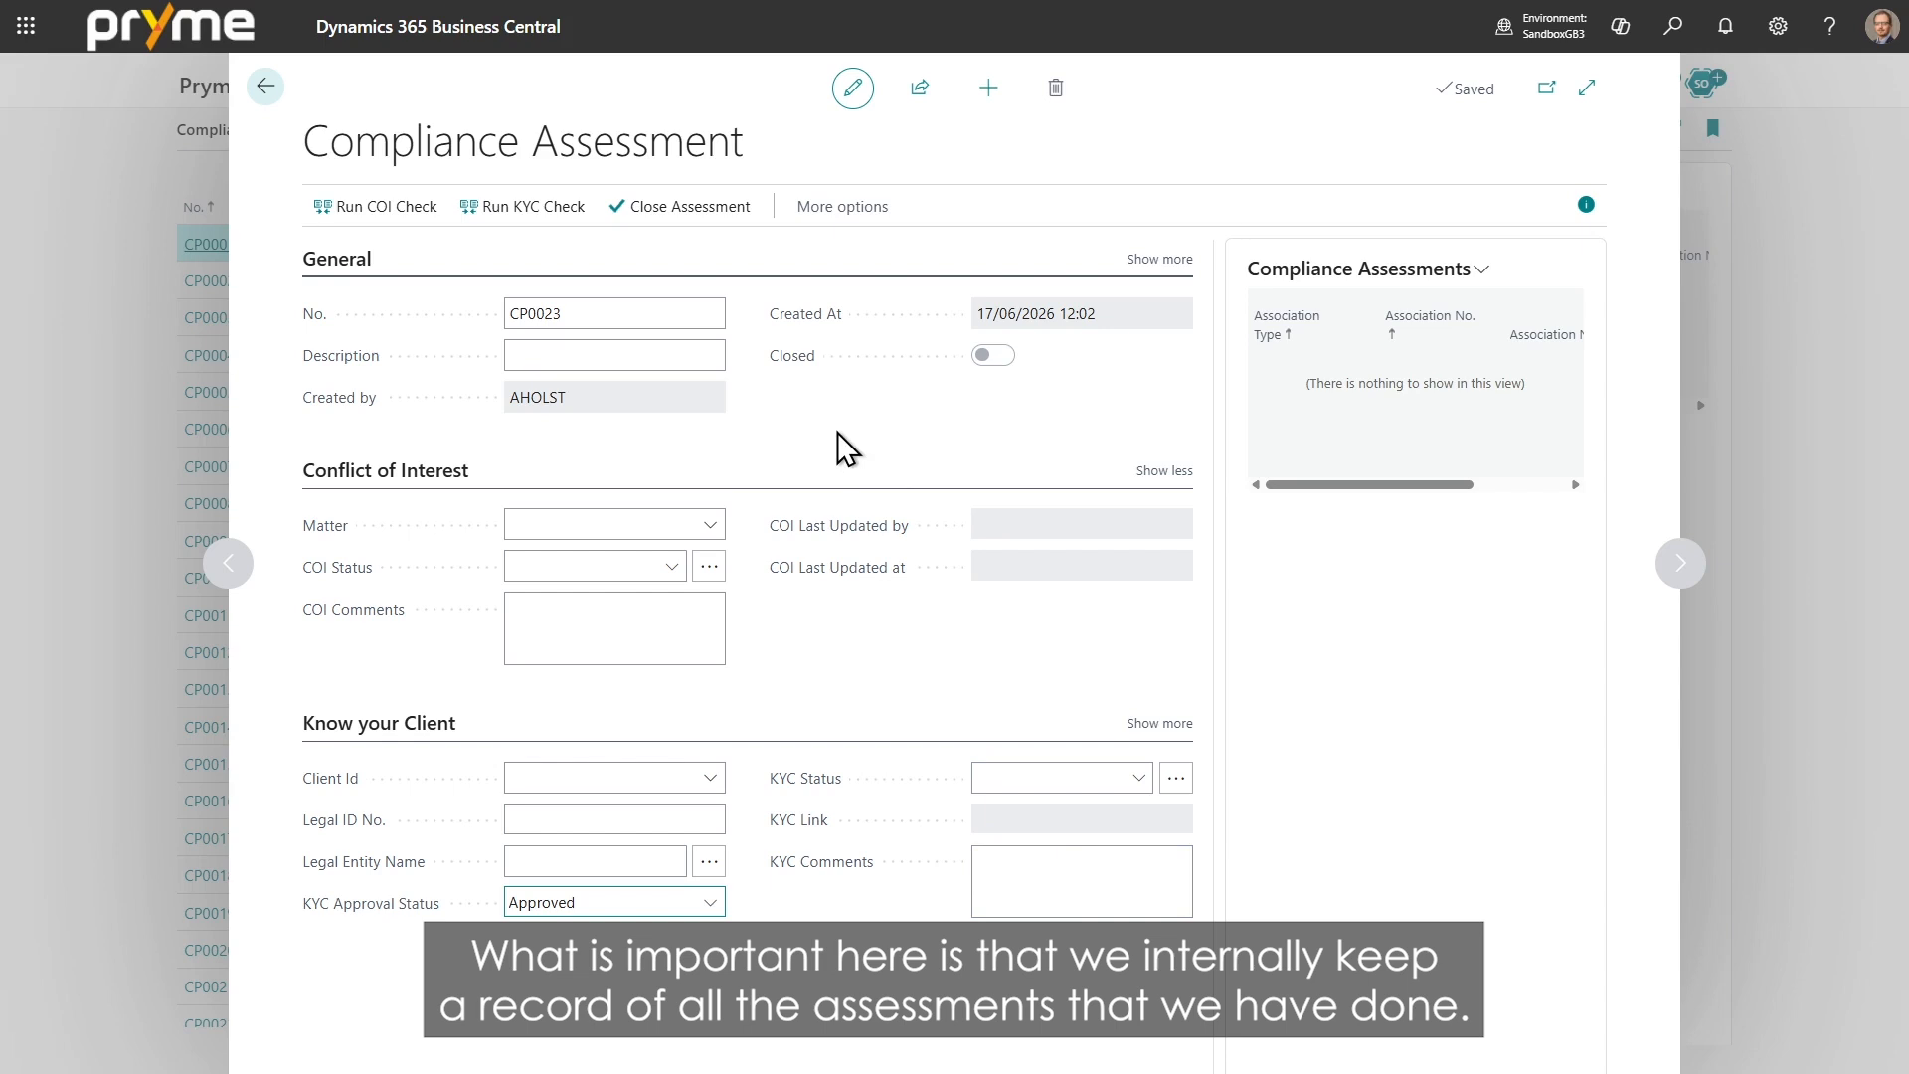
click(683, 211)
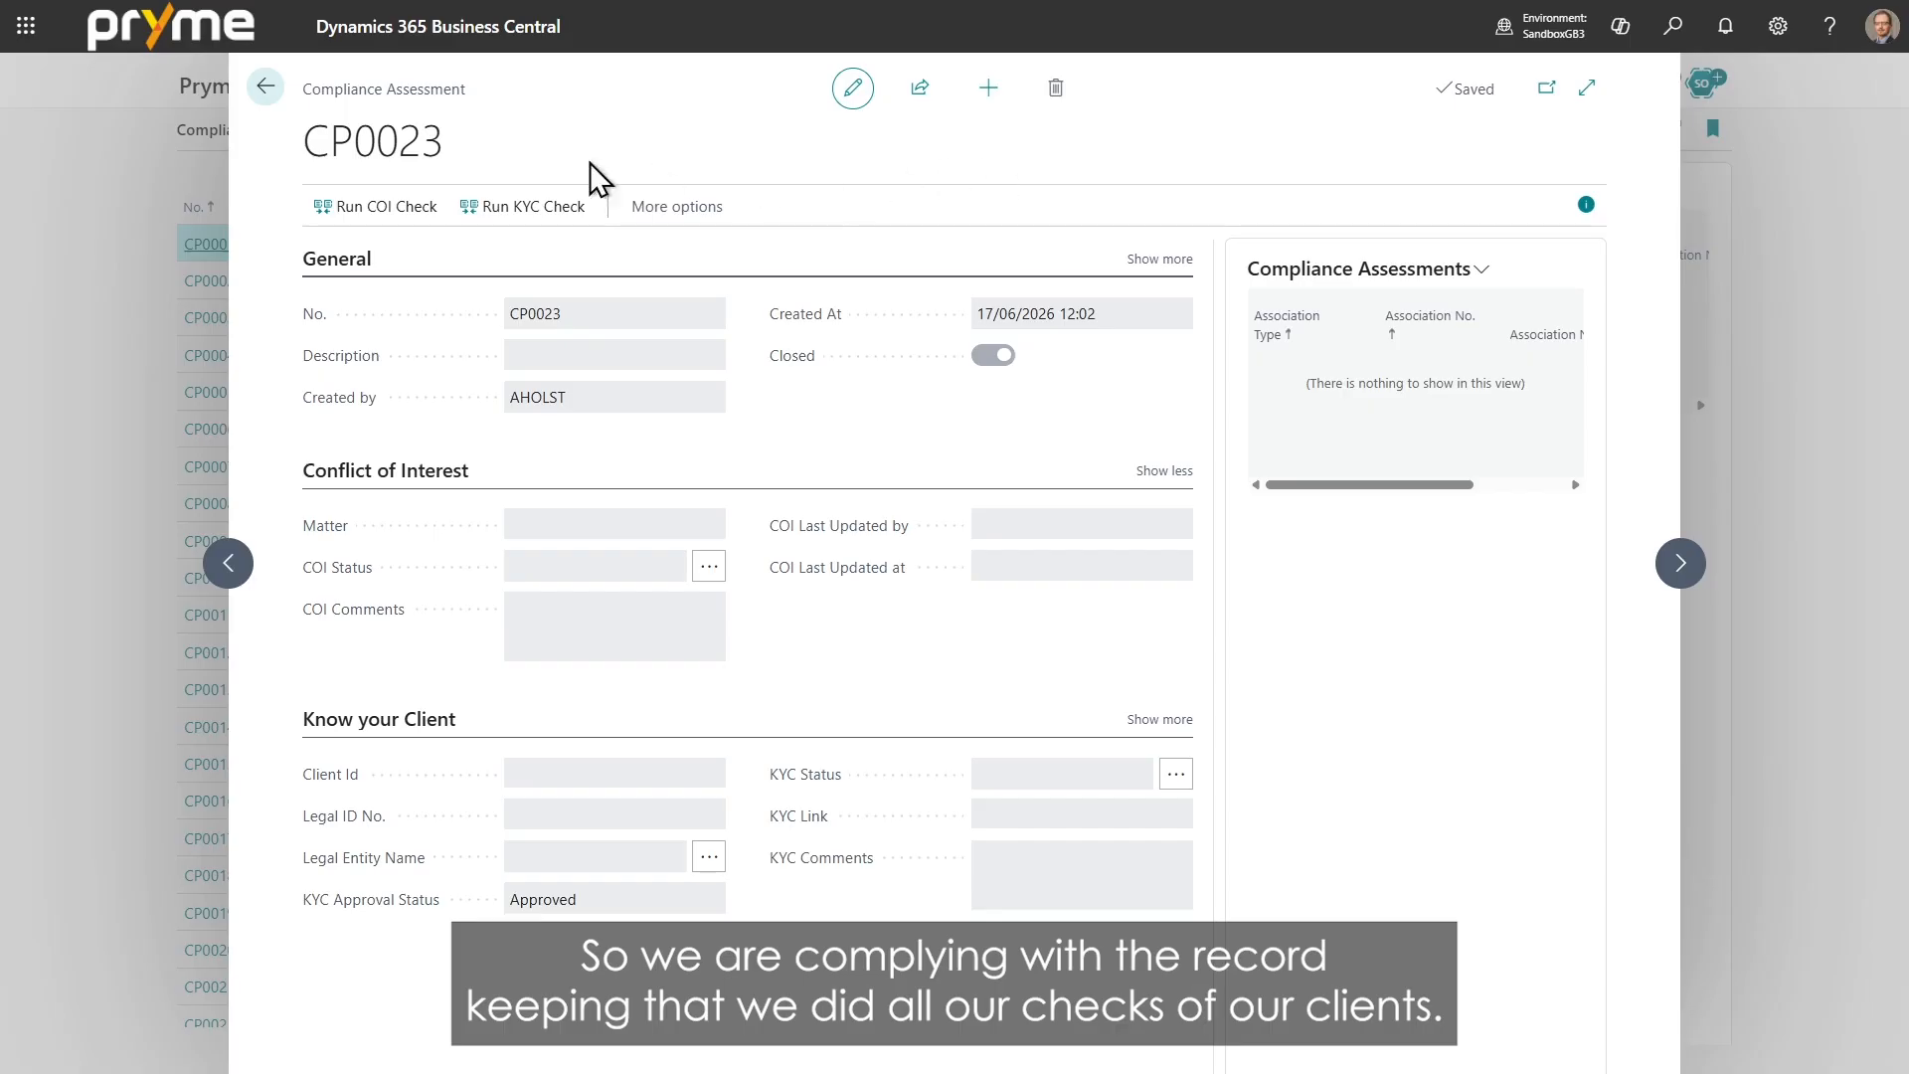
click(264, 87)
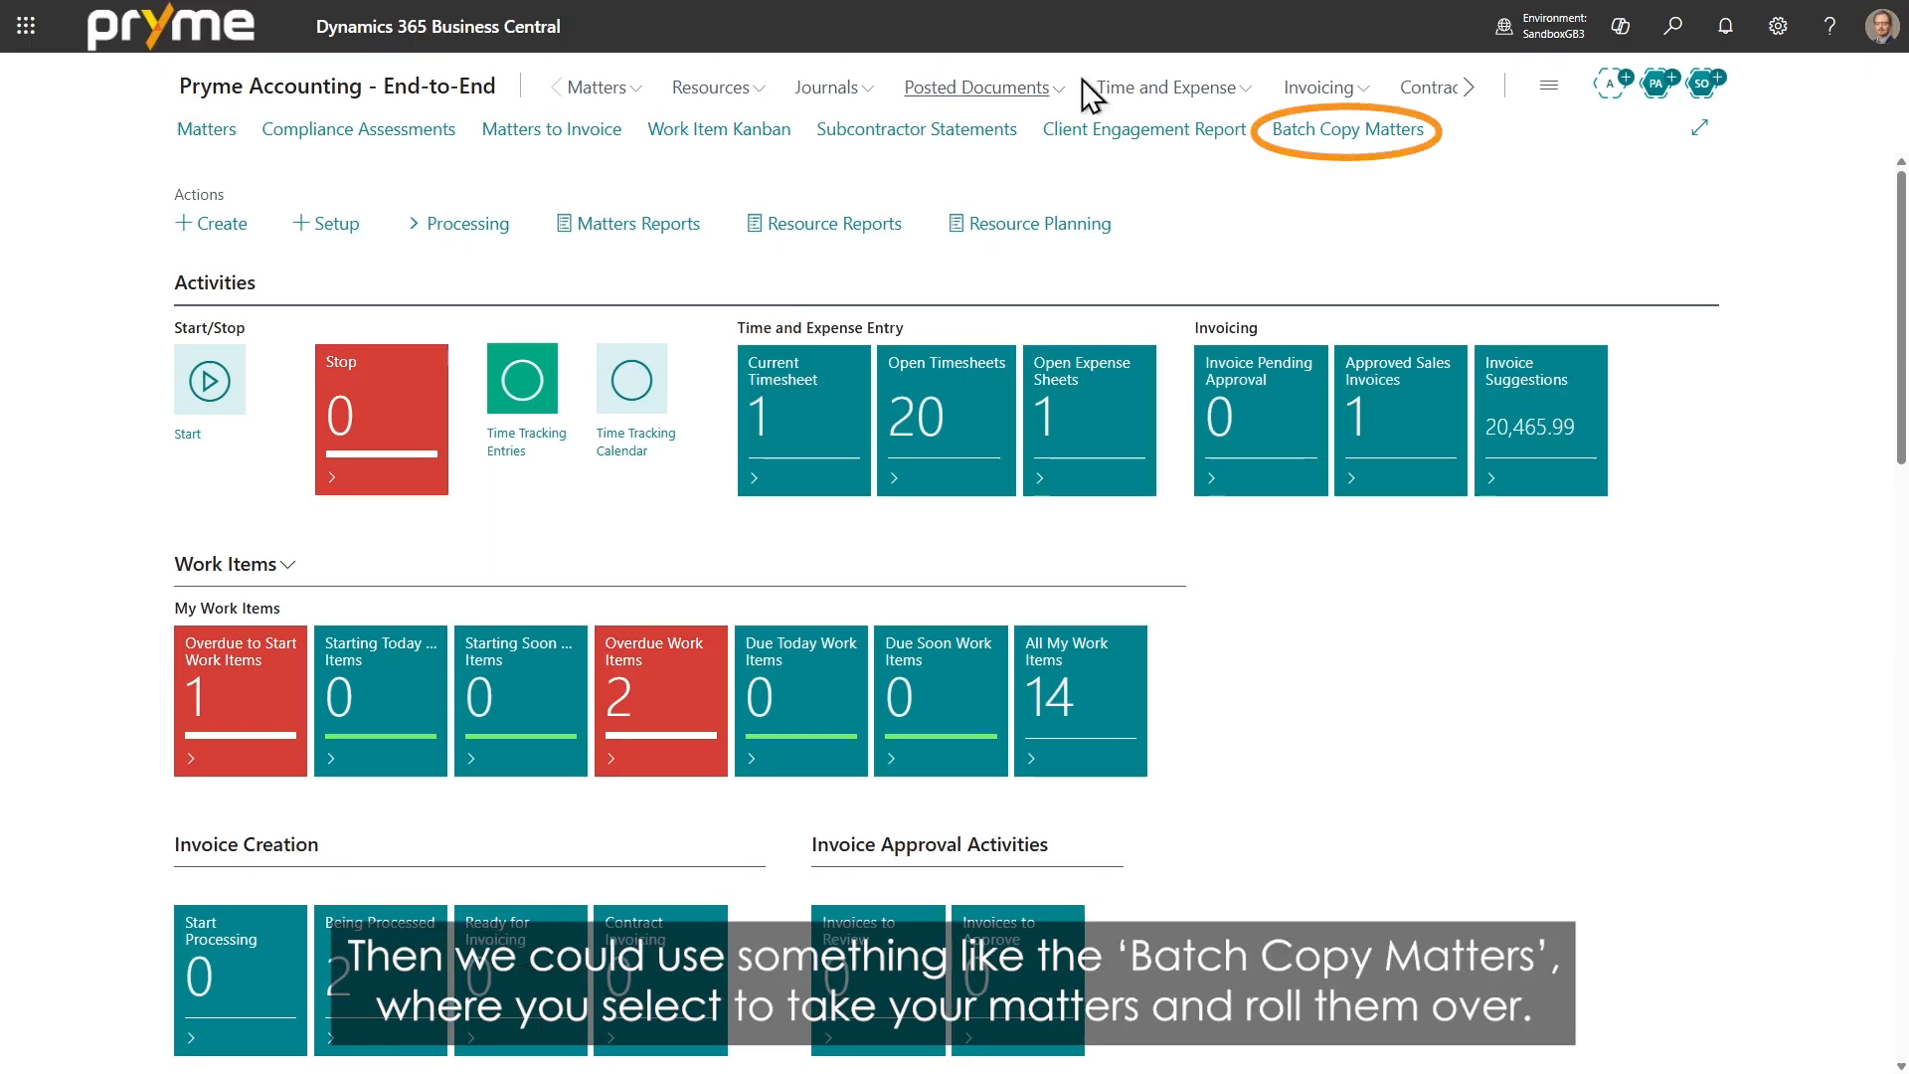
Step: Review the Copy Budget options of Batch Copy Matters and leave without running the copy
click(1388, 129)
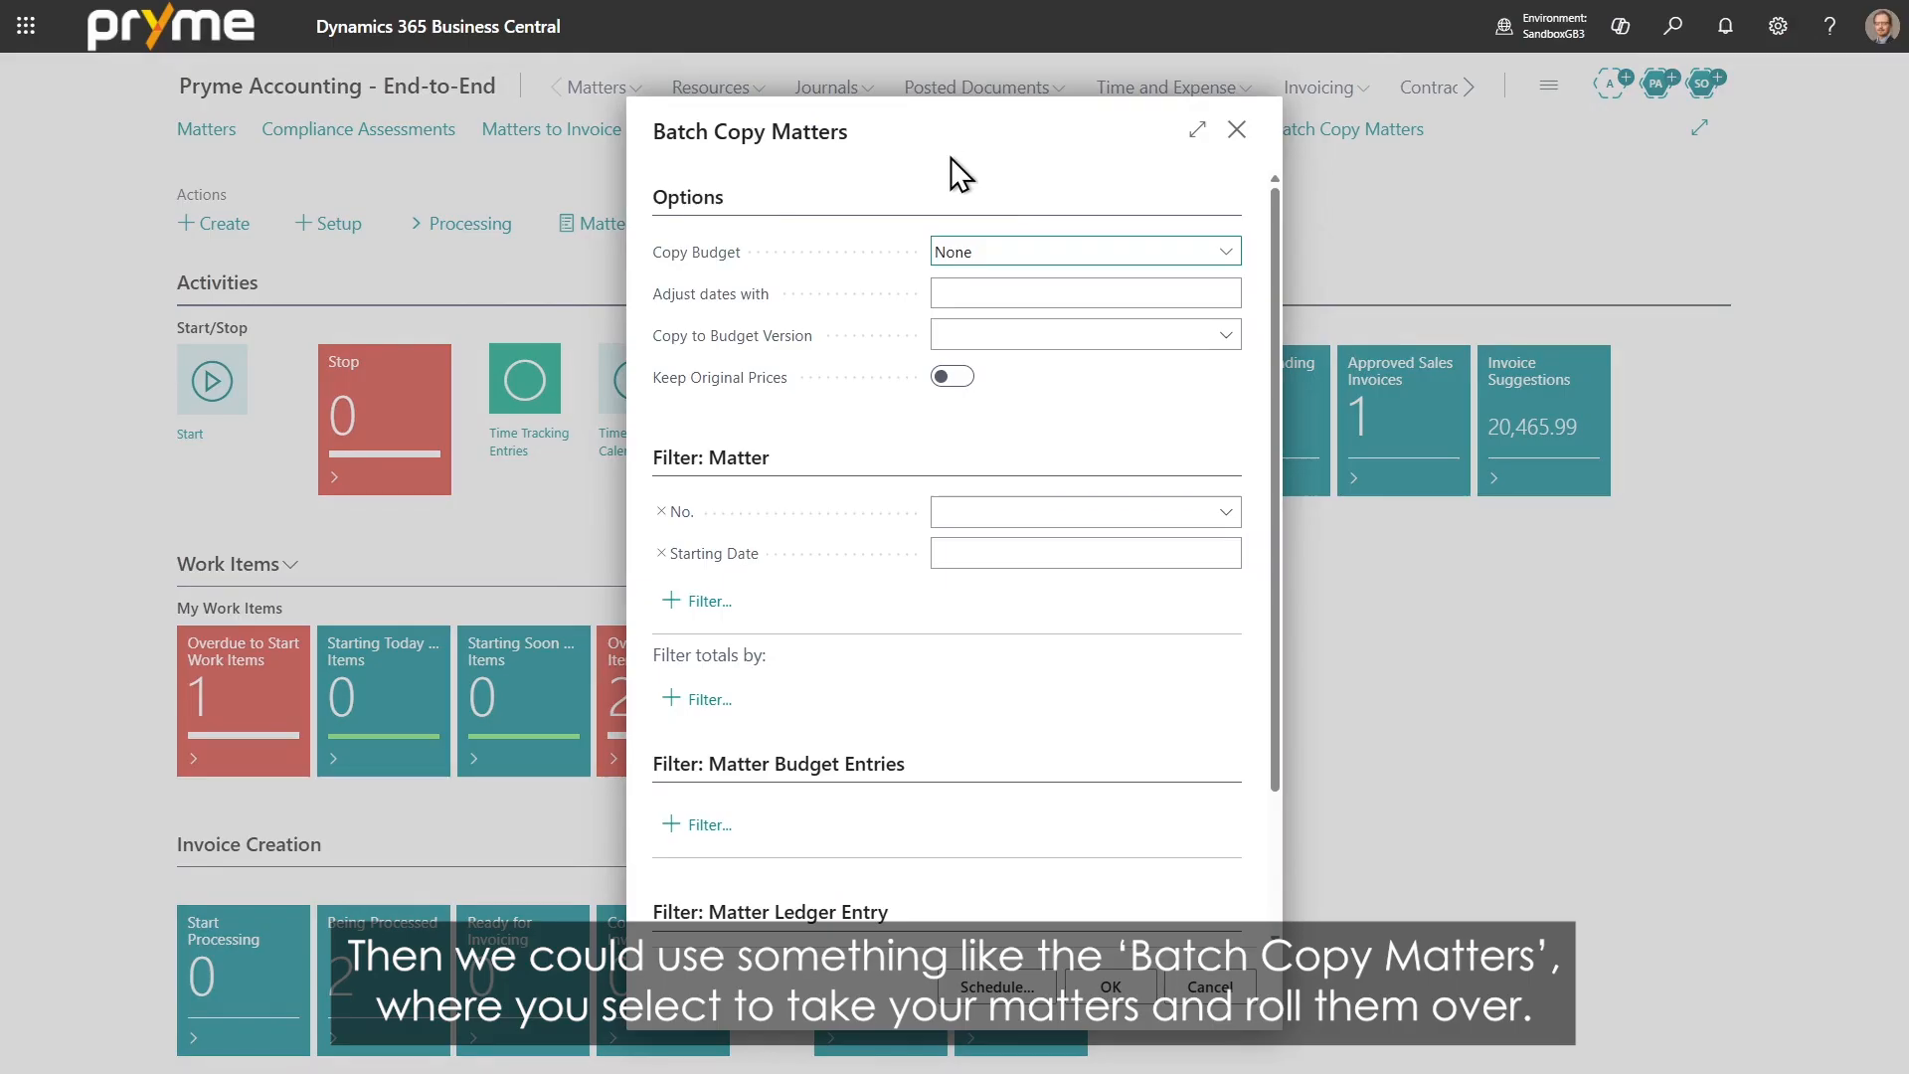
click(1005, 249)
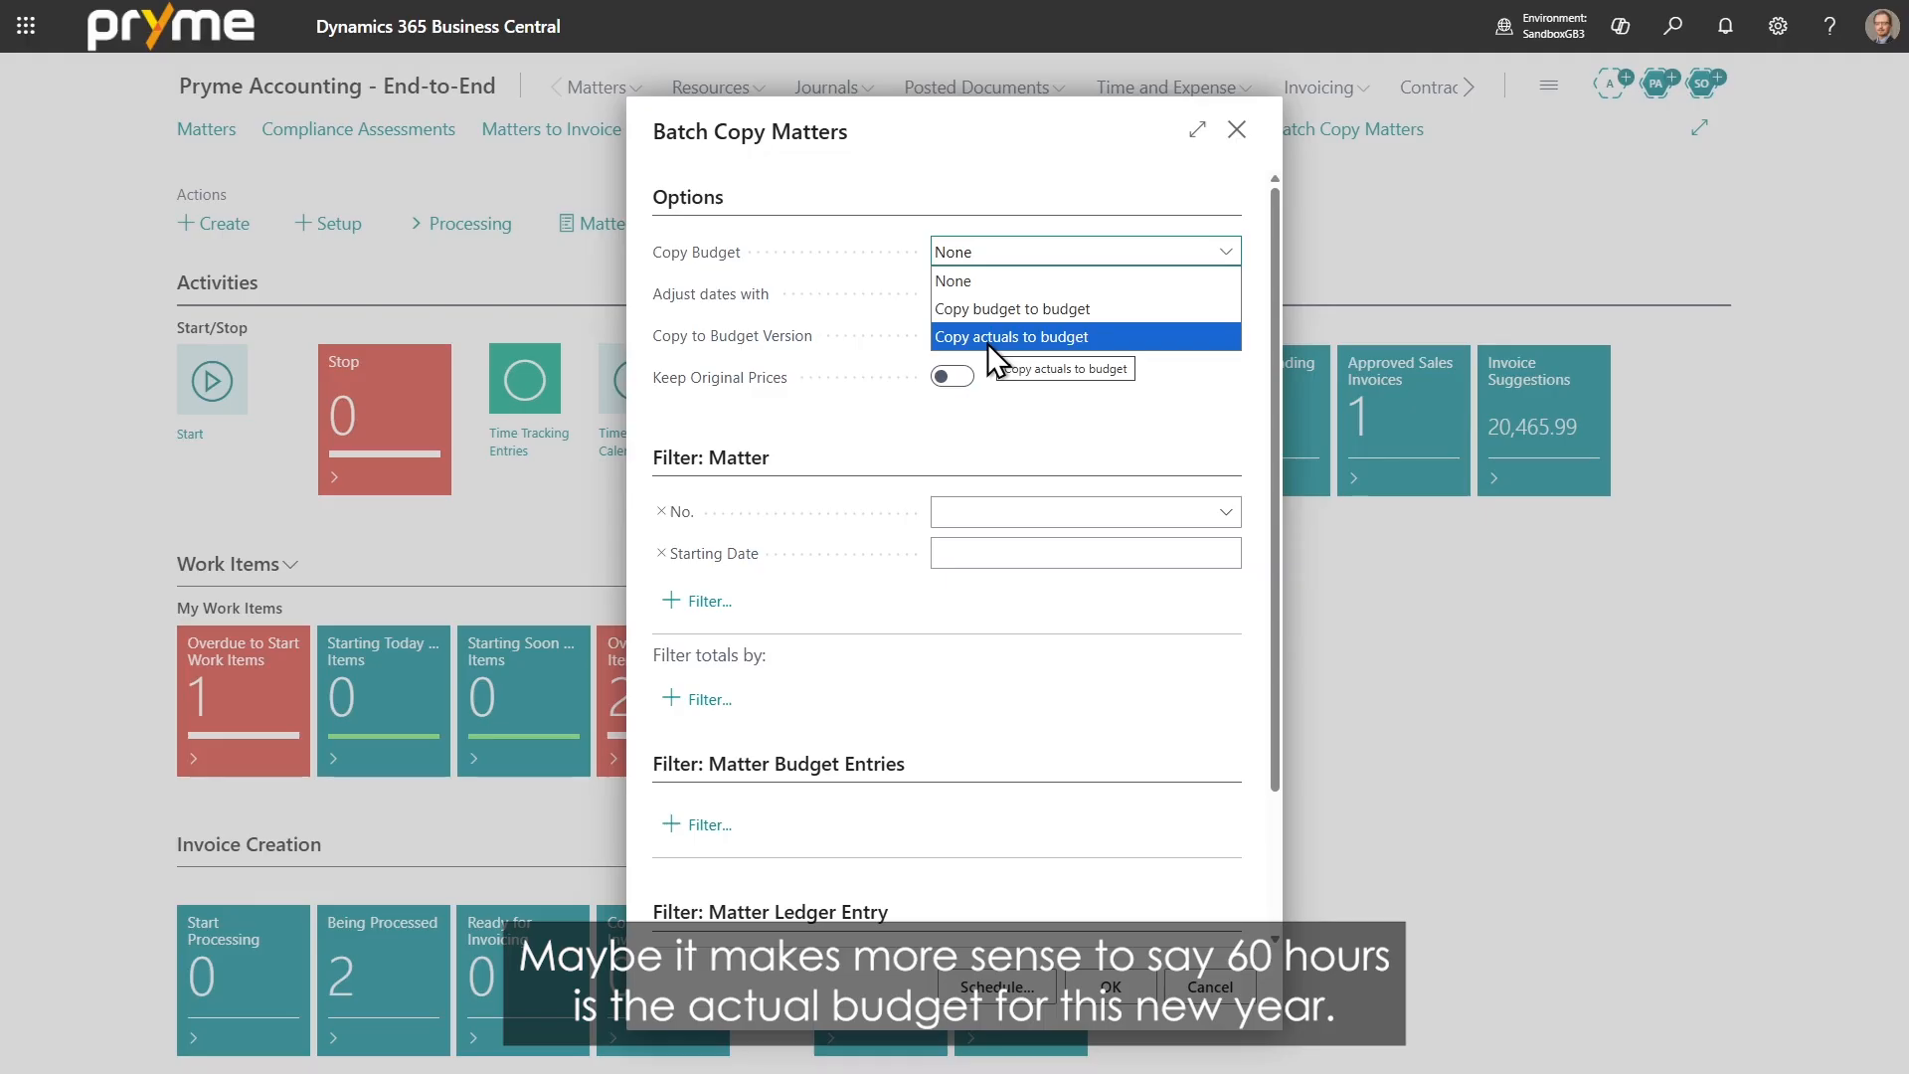
click(950, 135)
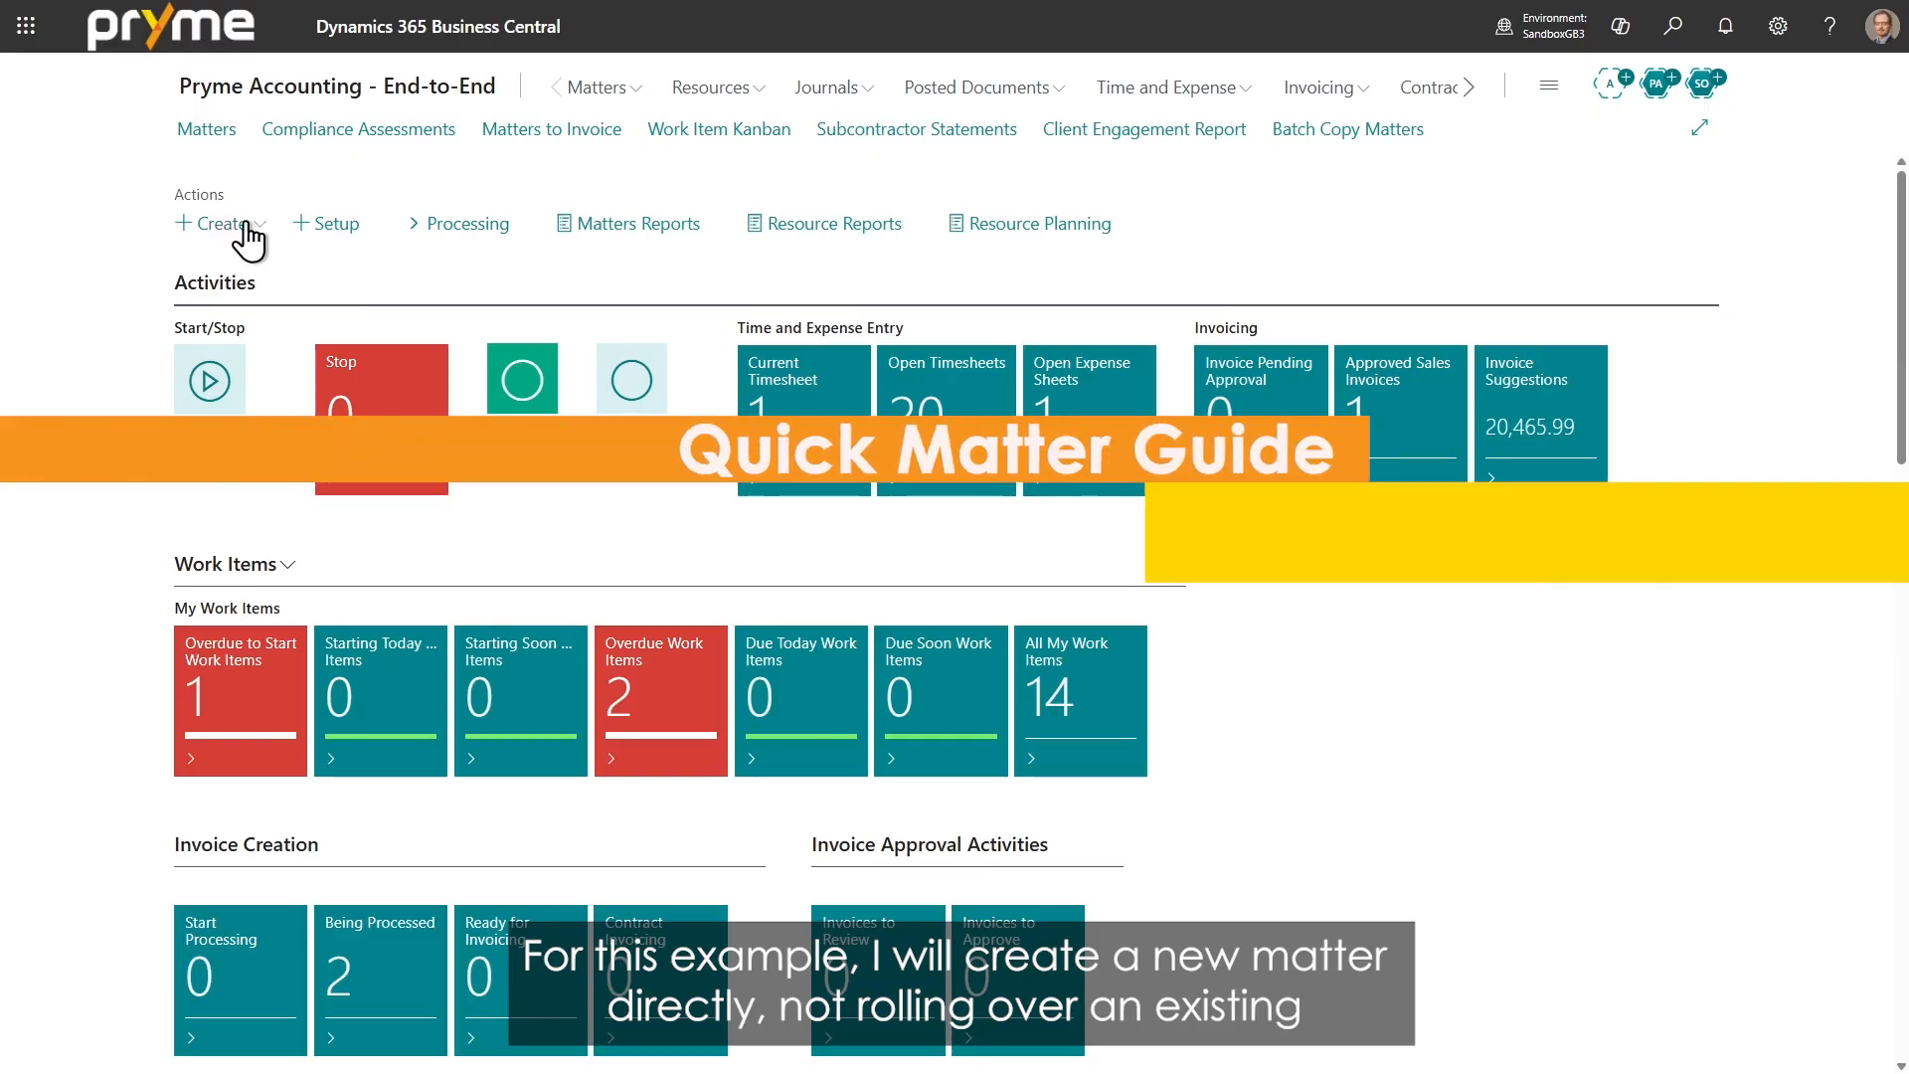
Step: Start a new matter with the description "Demo 1" and the matter template GEN-SMALL
click(247, 226)
click(269, 260)
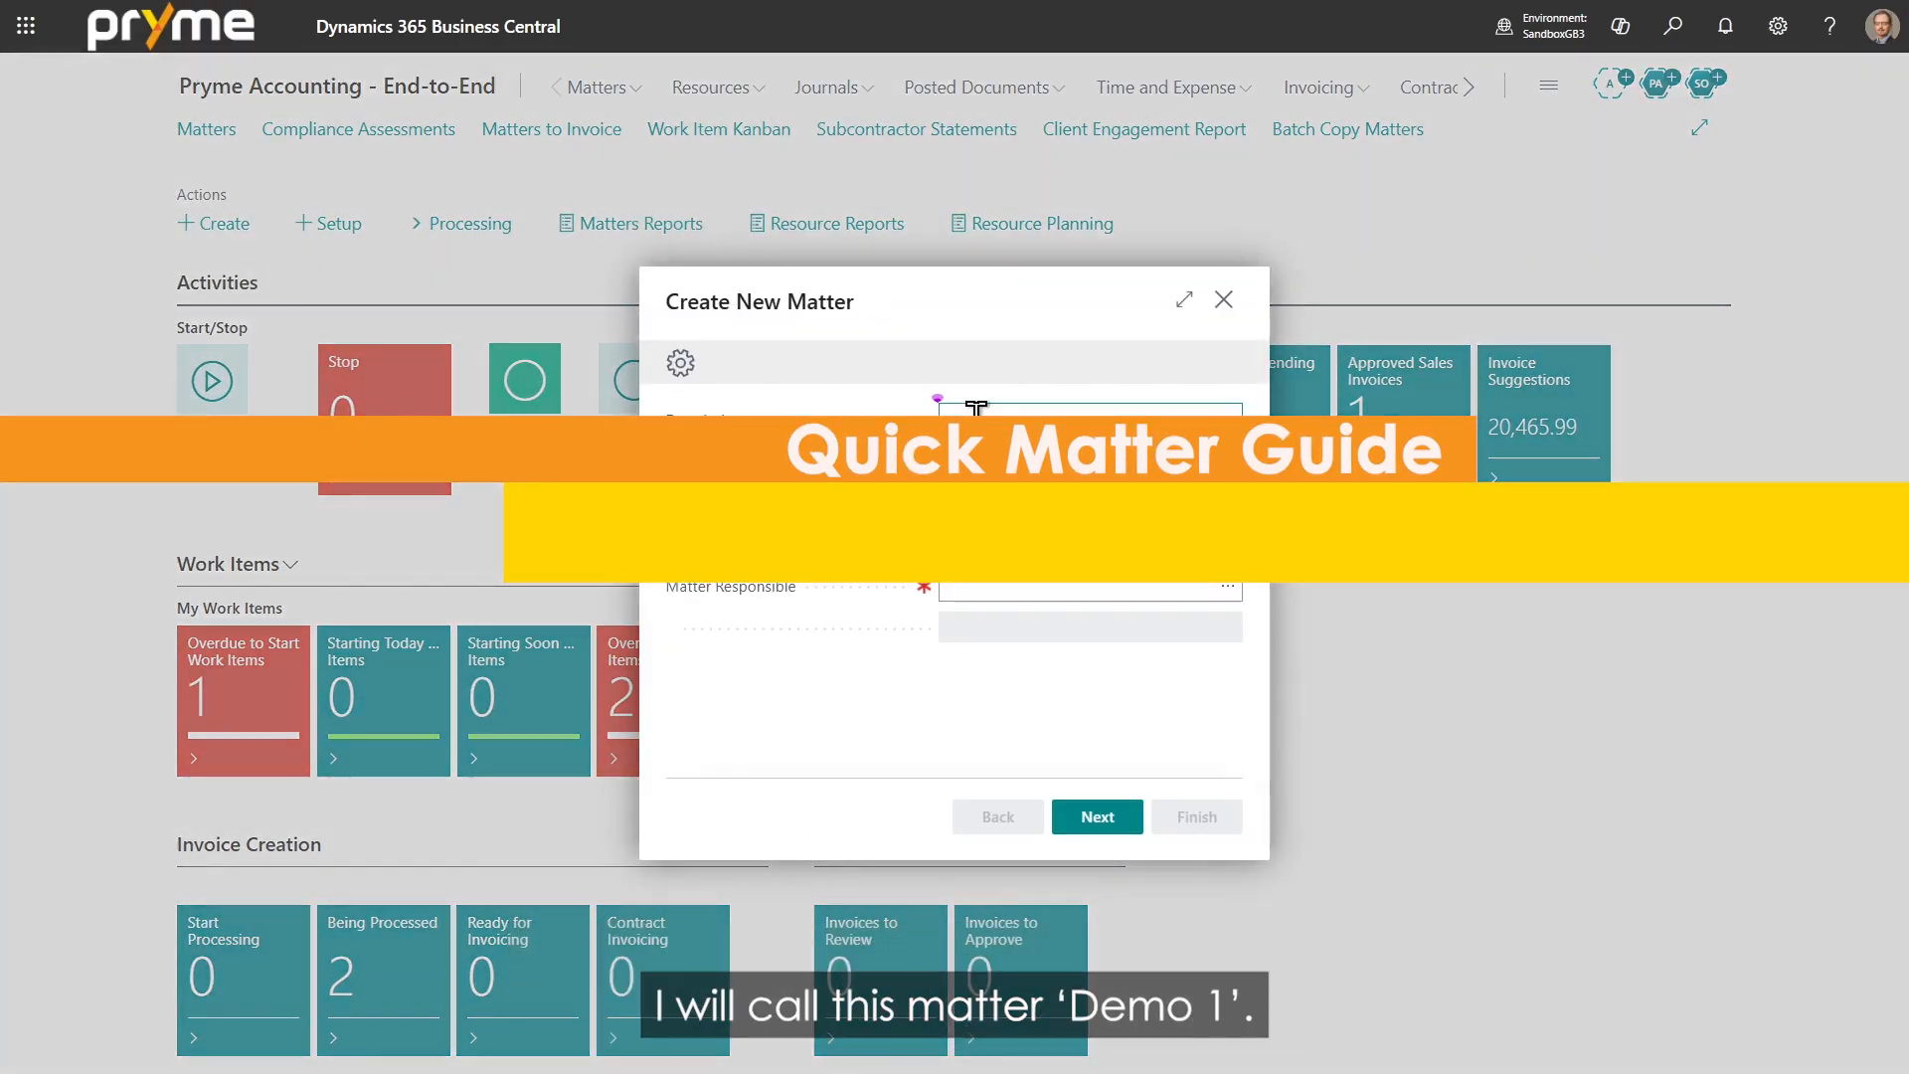
text(Demo 1)
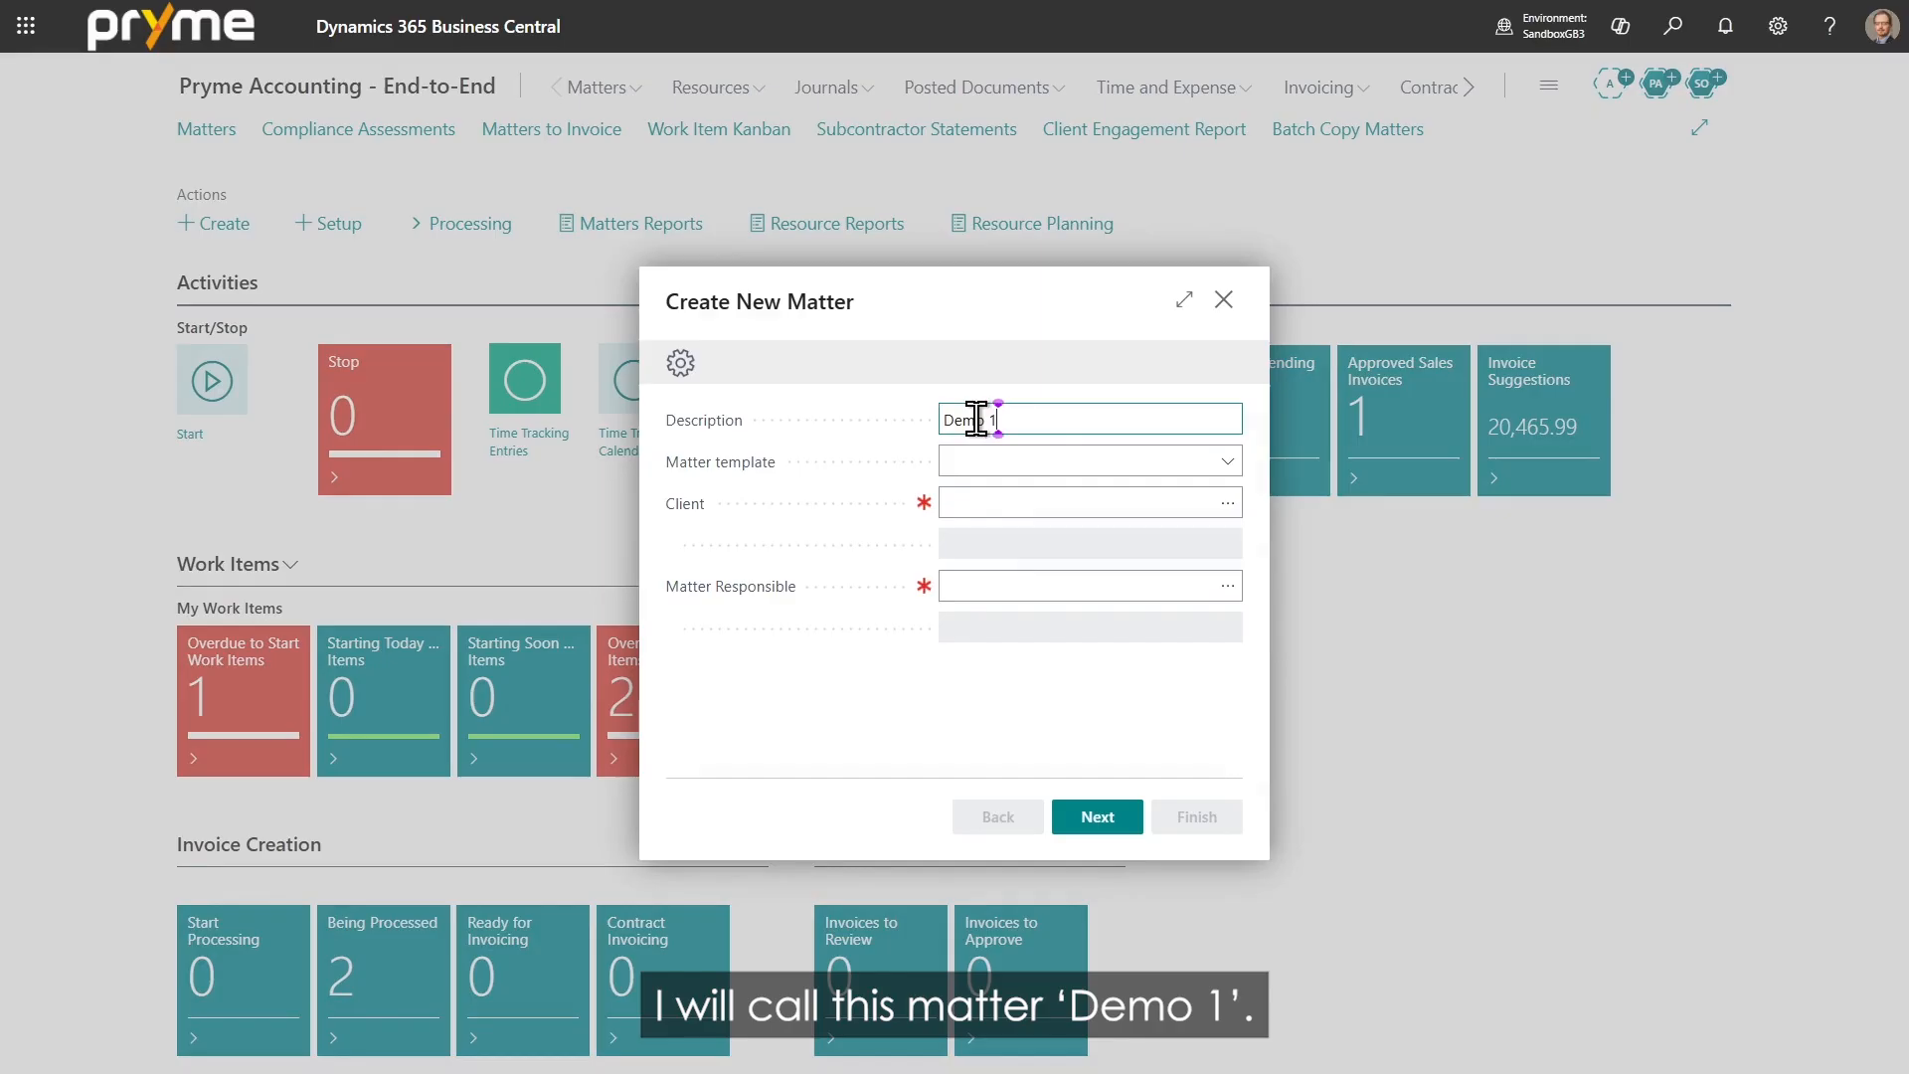
key(Tab)
click(1227, 461)
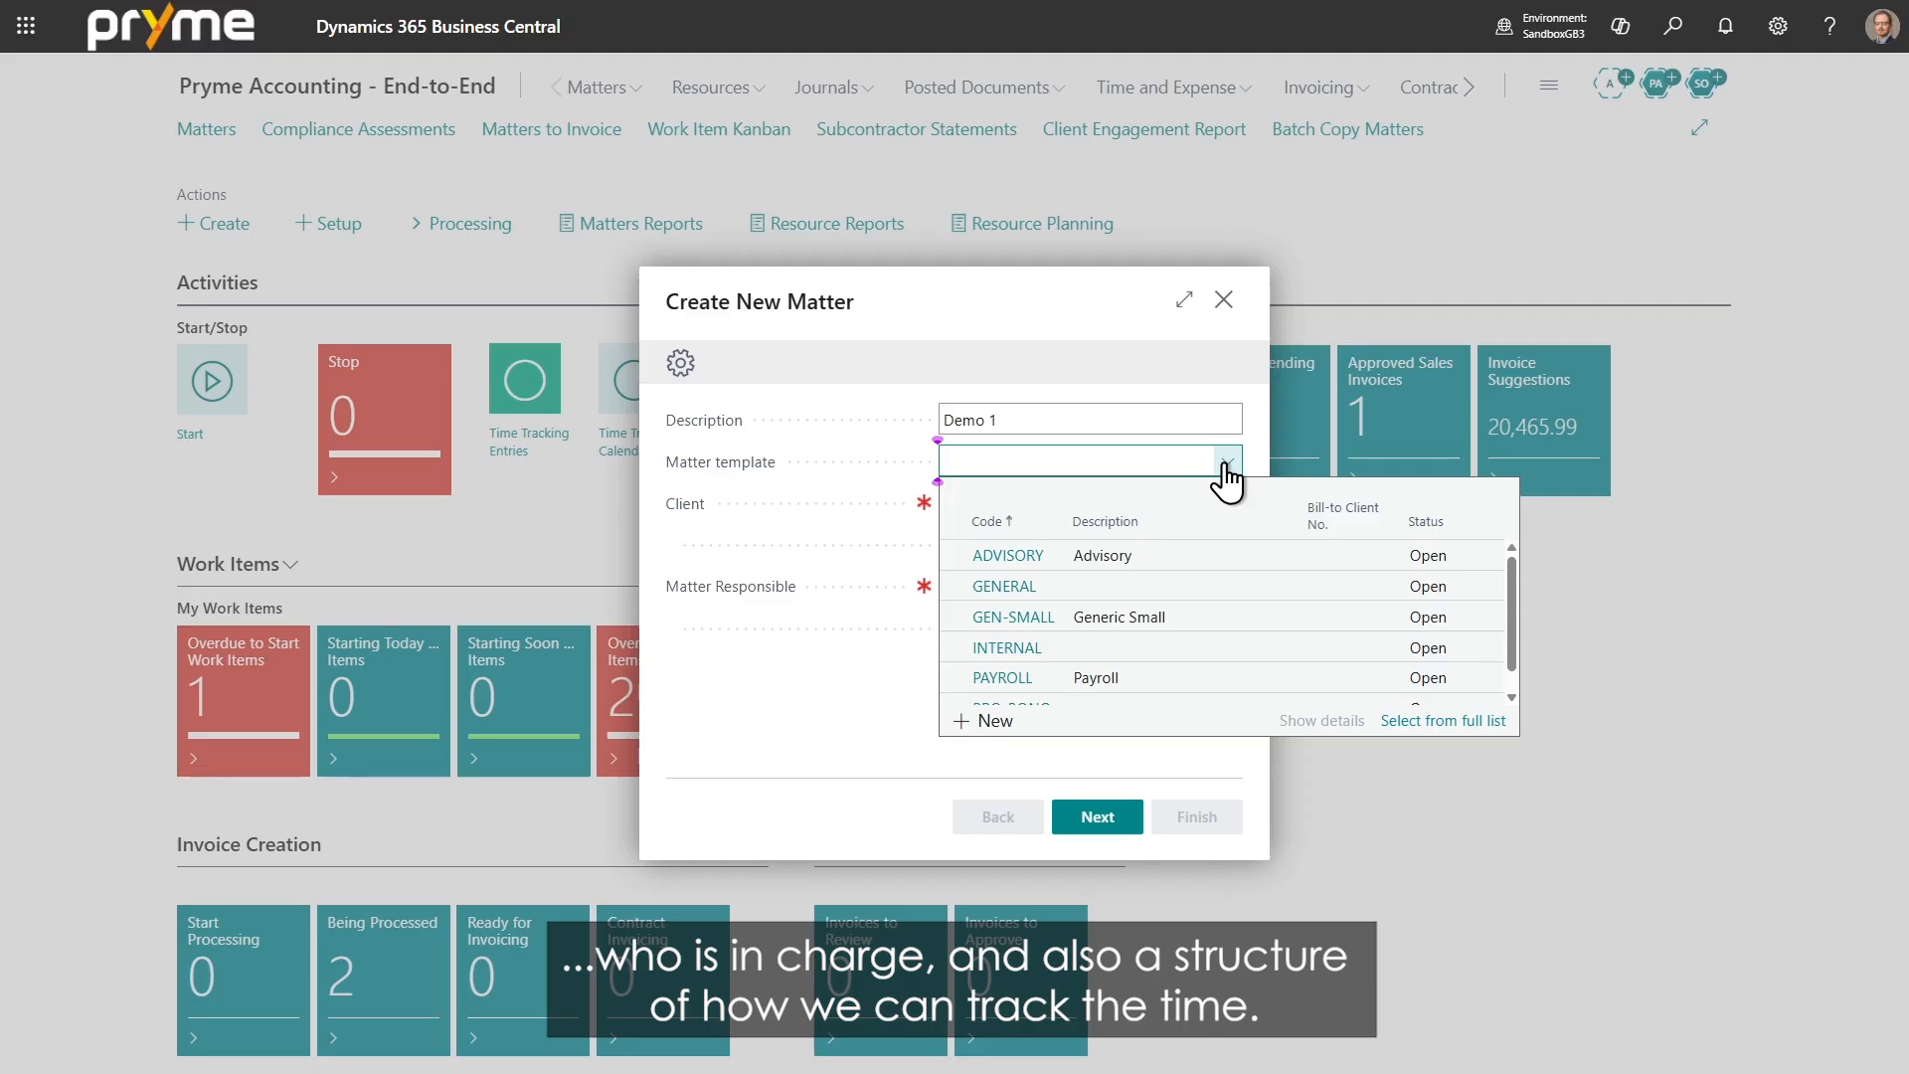
click(1000, 623)
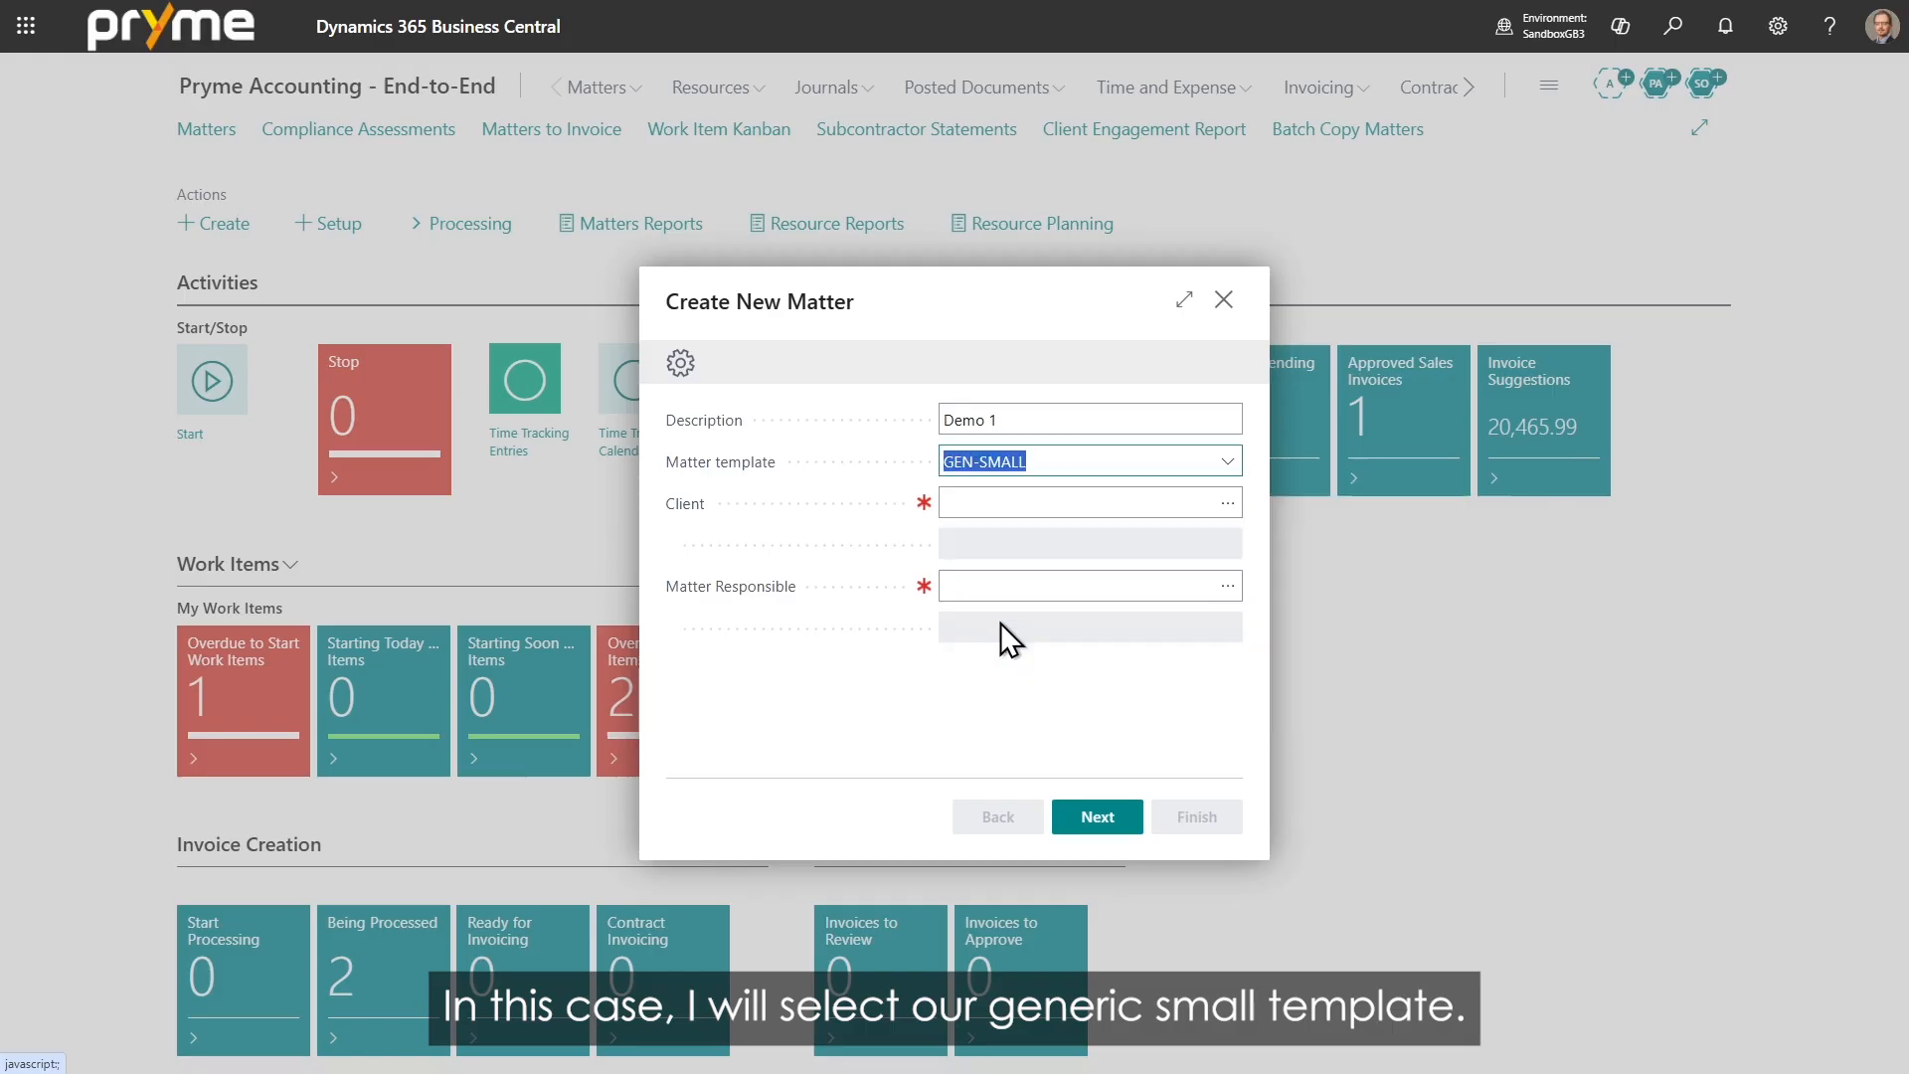
Step: Assign Adatum Corporation as the matter's client and the last person in the resource list as matter responsible
click(1029, 499)
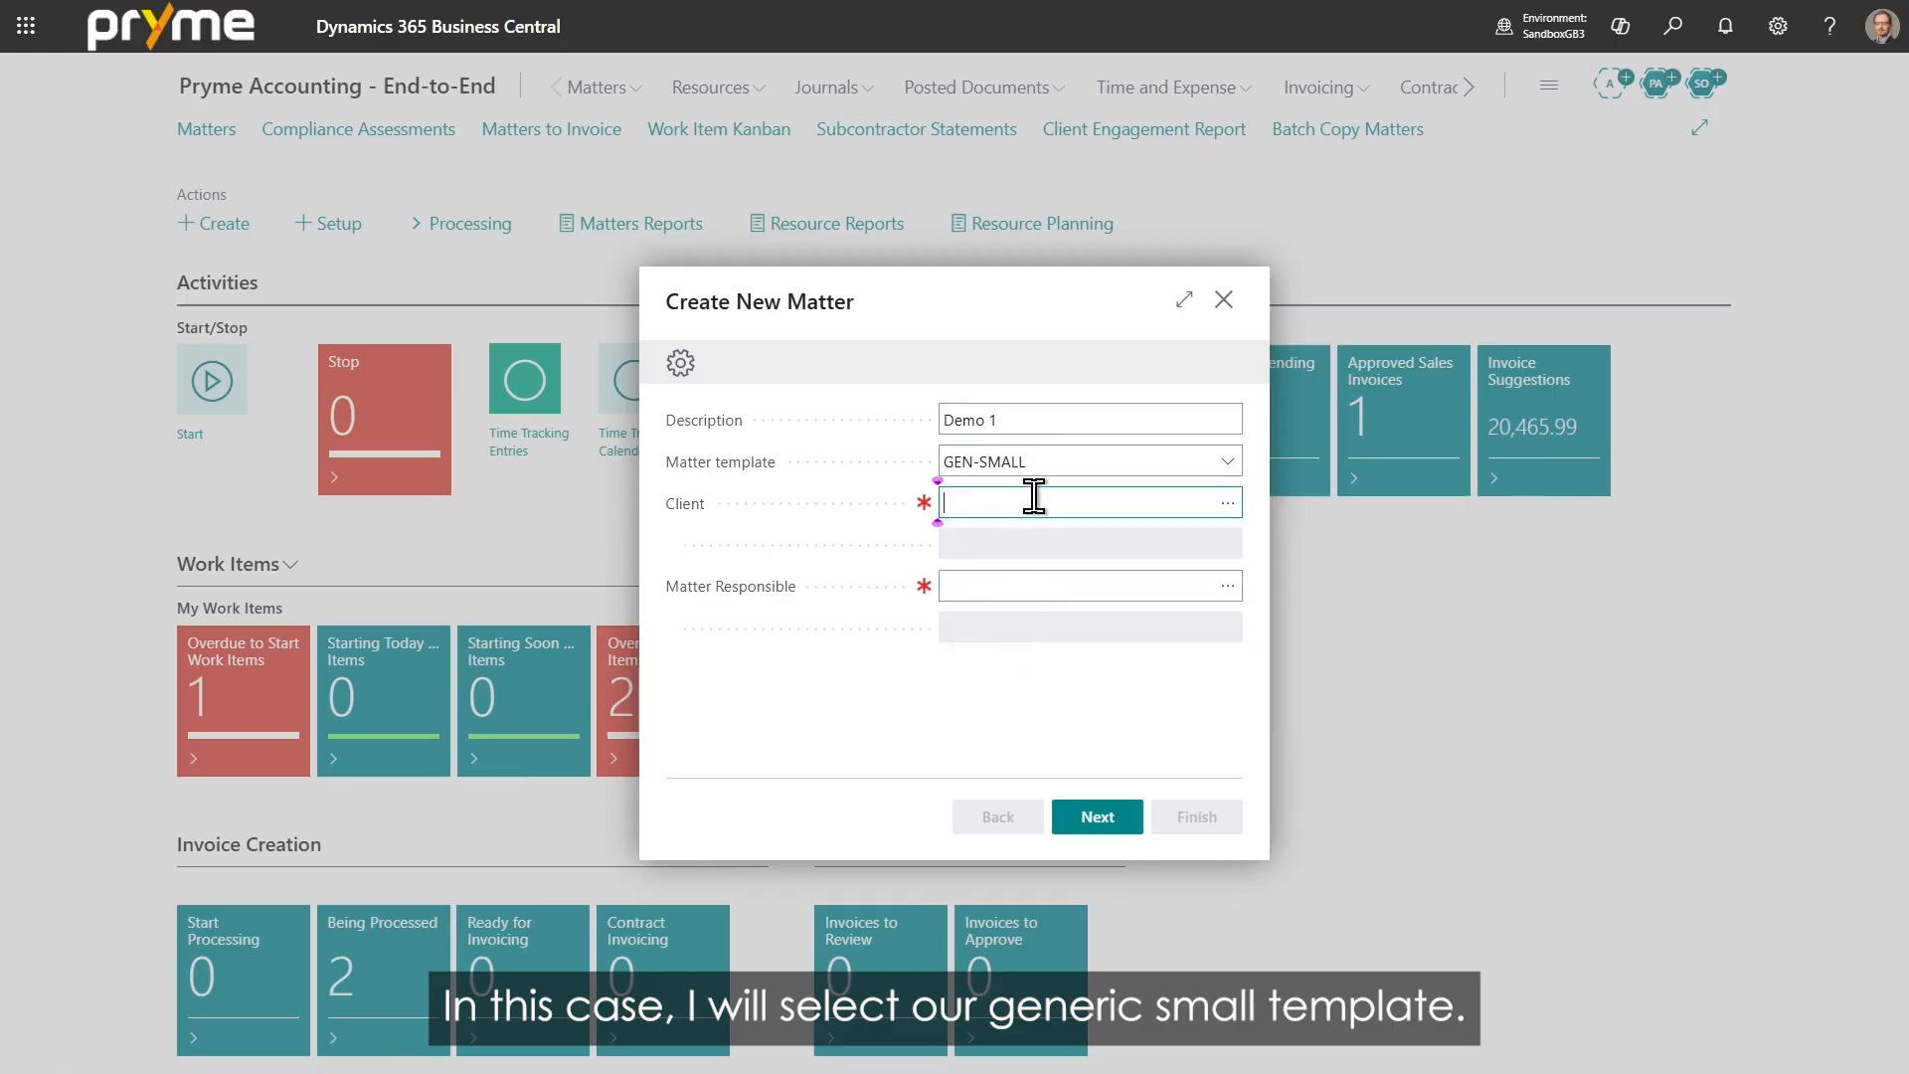
click(1225, 504)
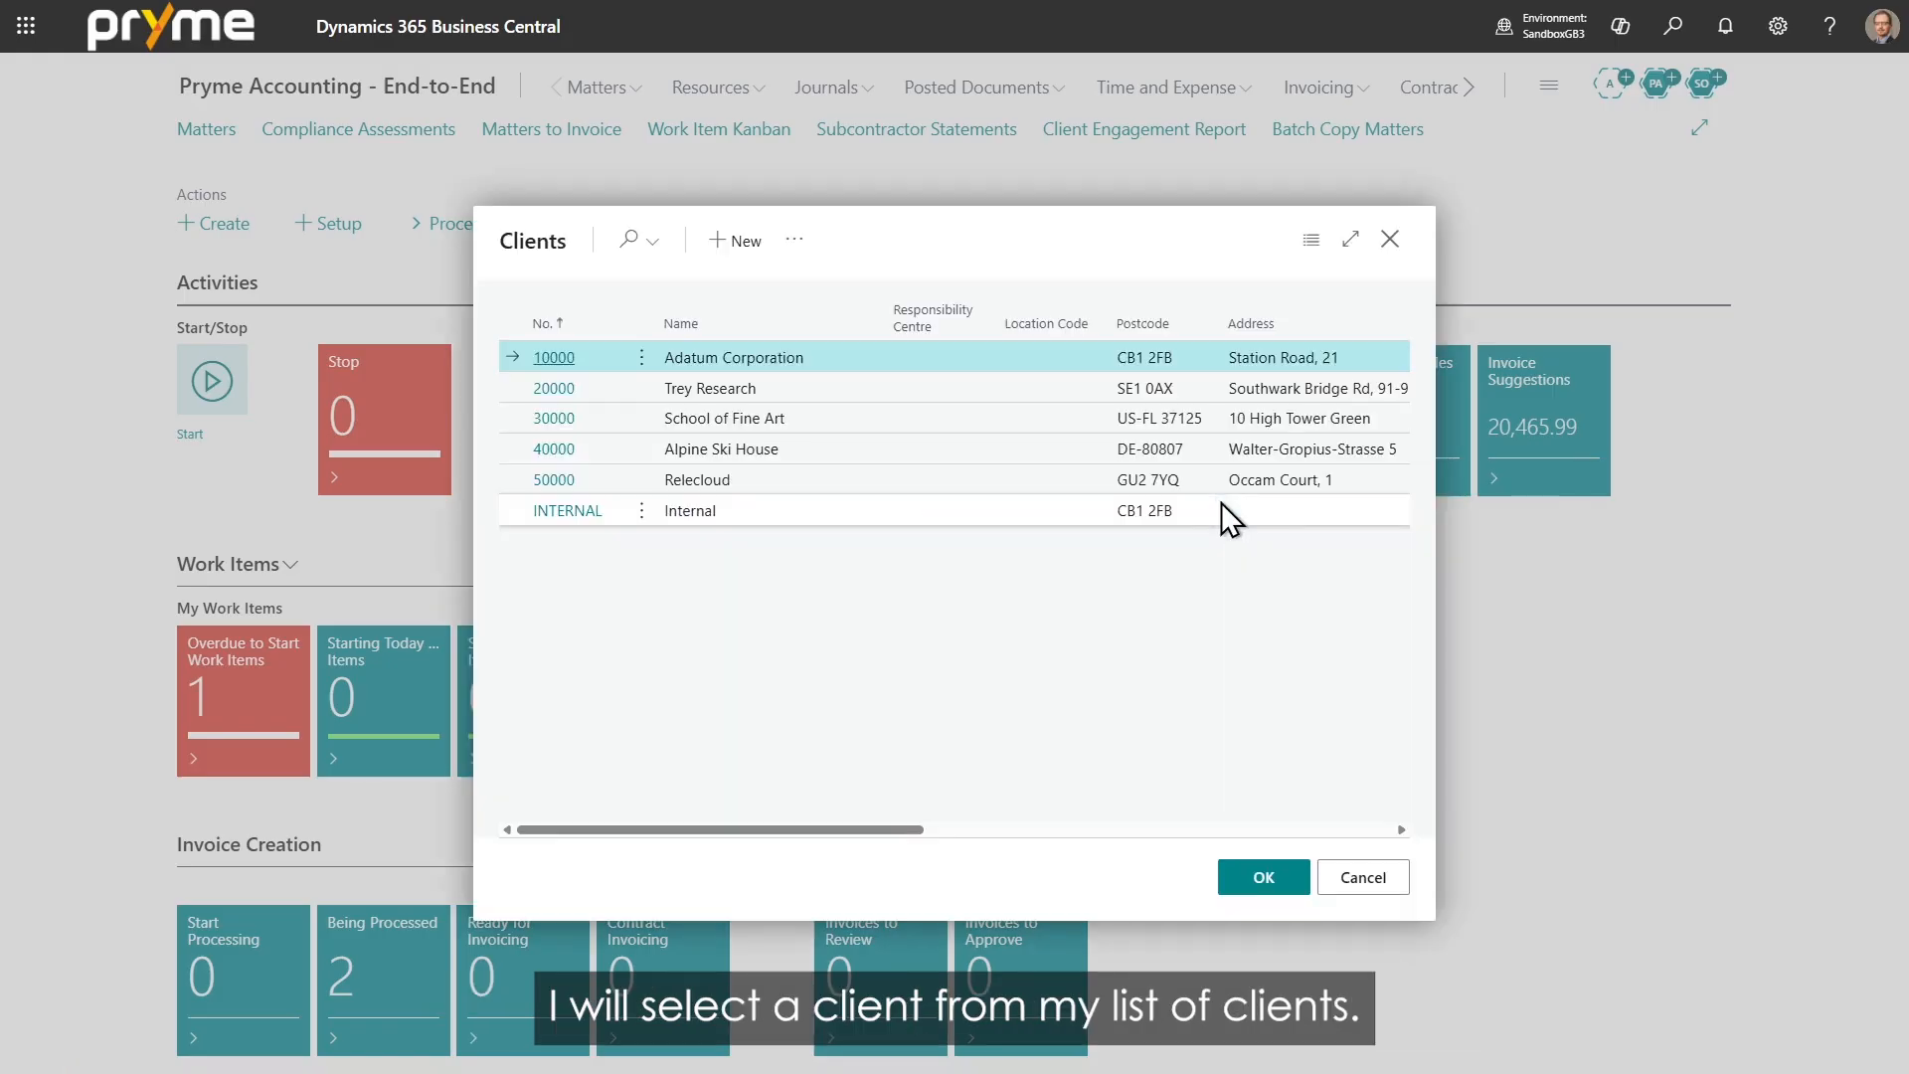
click(577, 360)
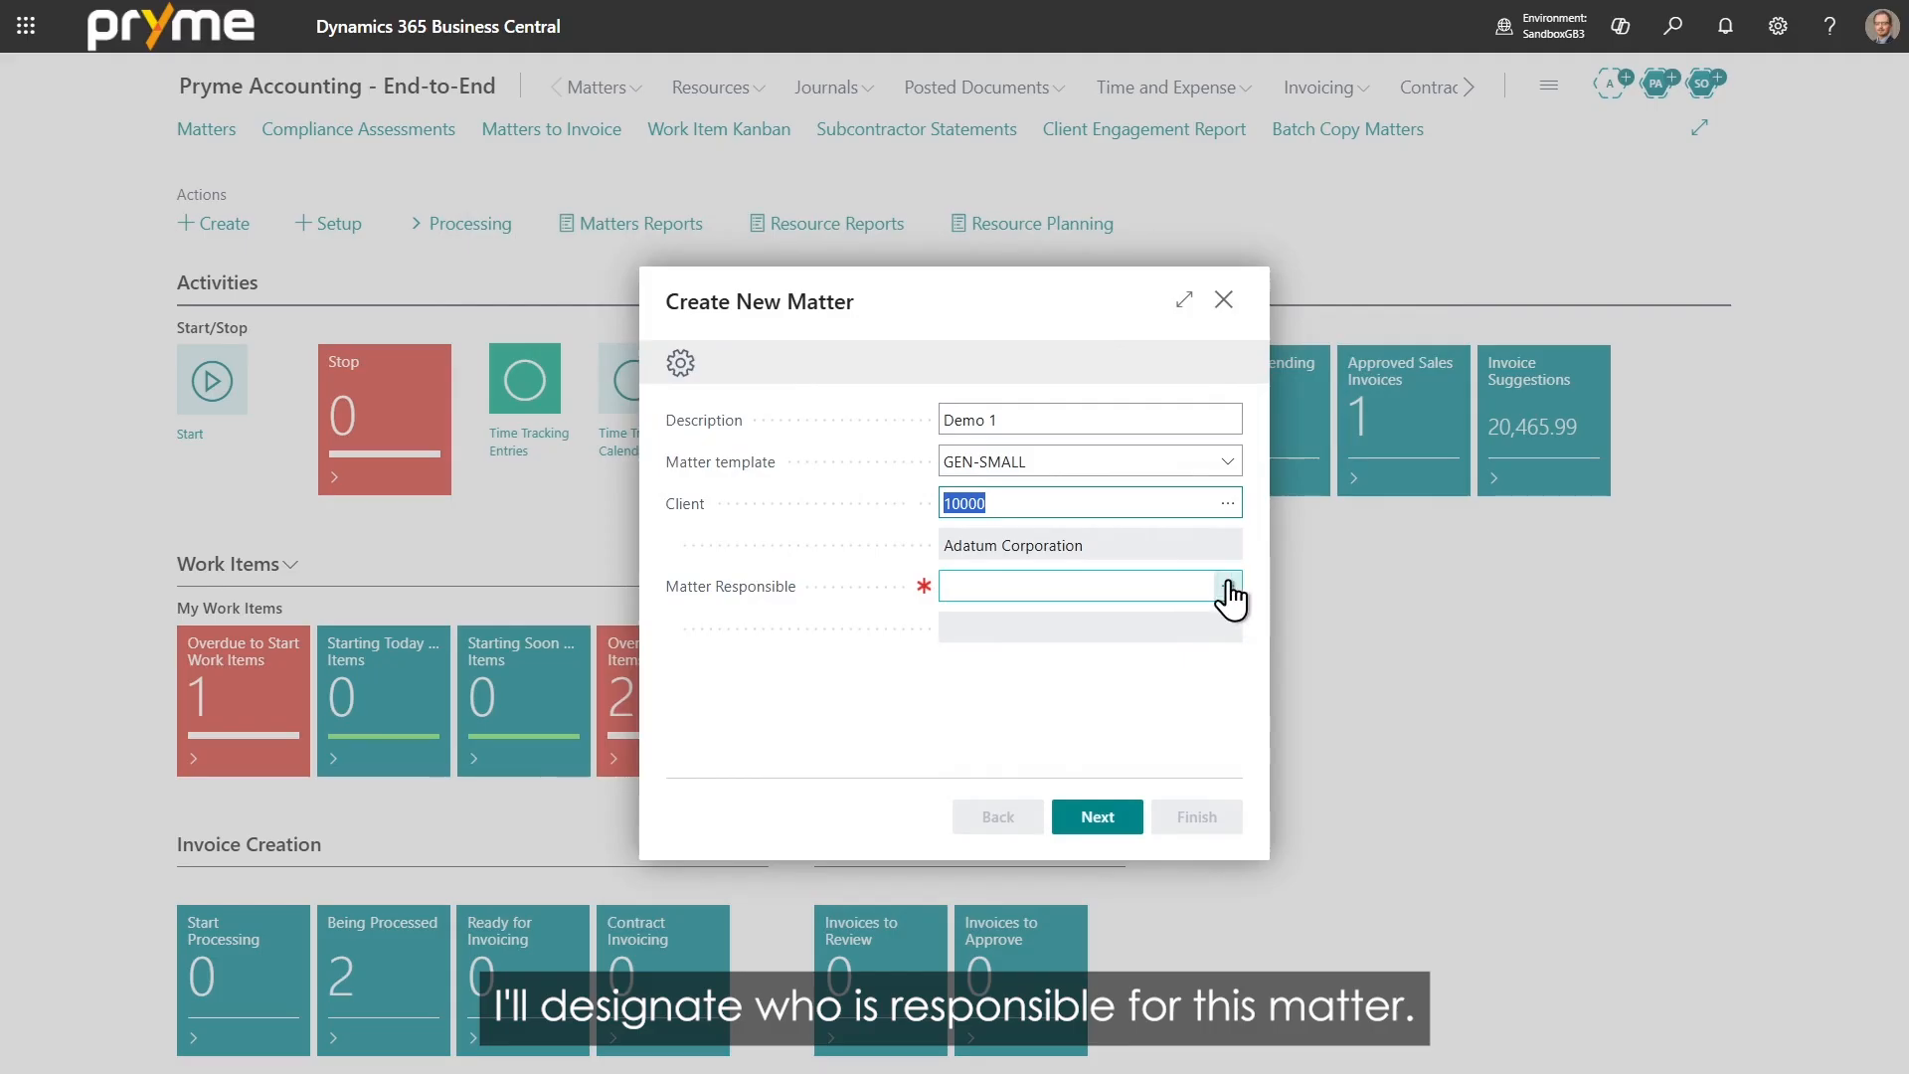
click(1228, 586)
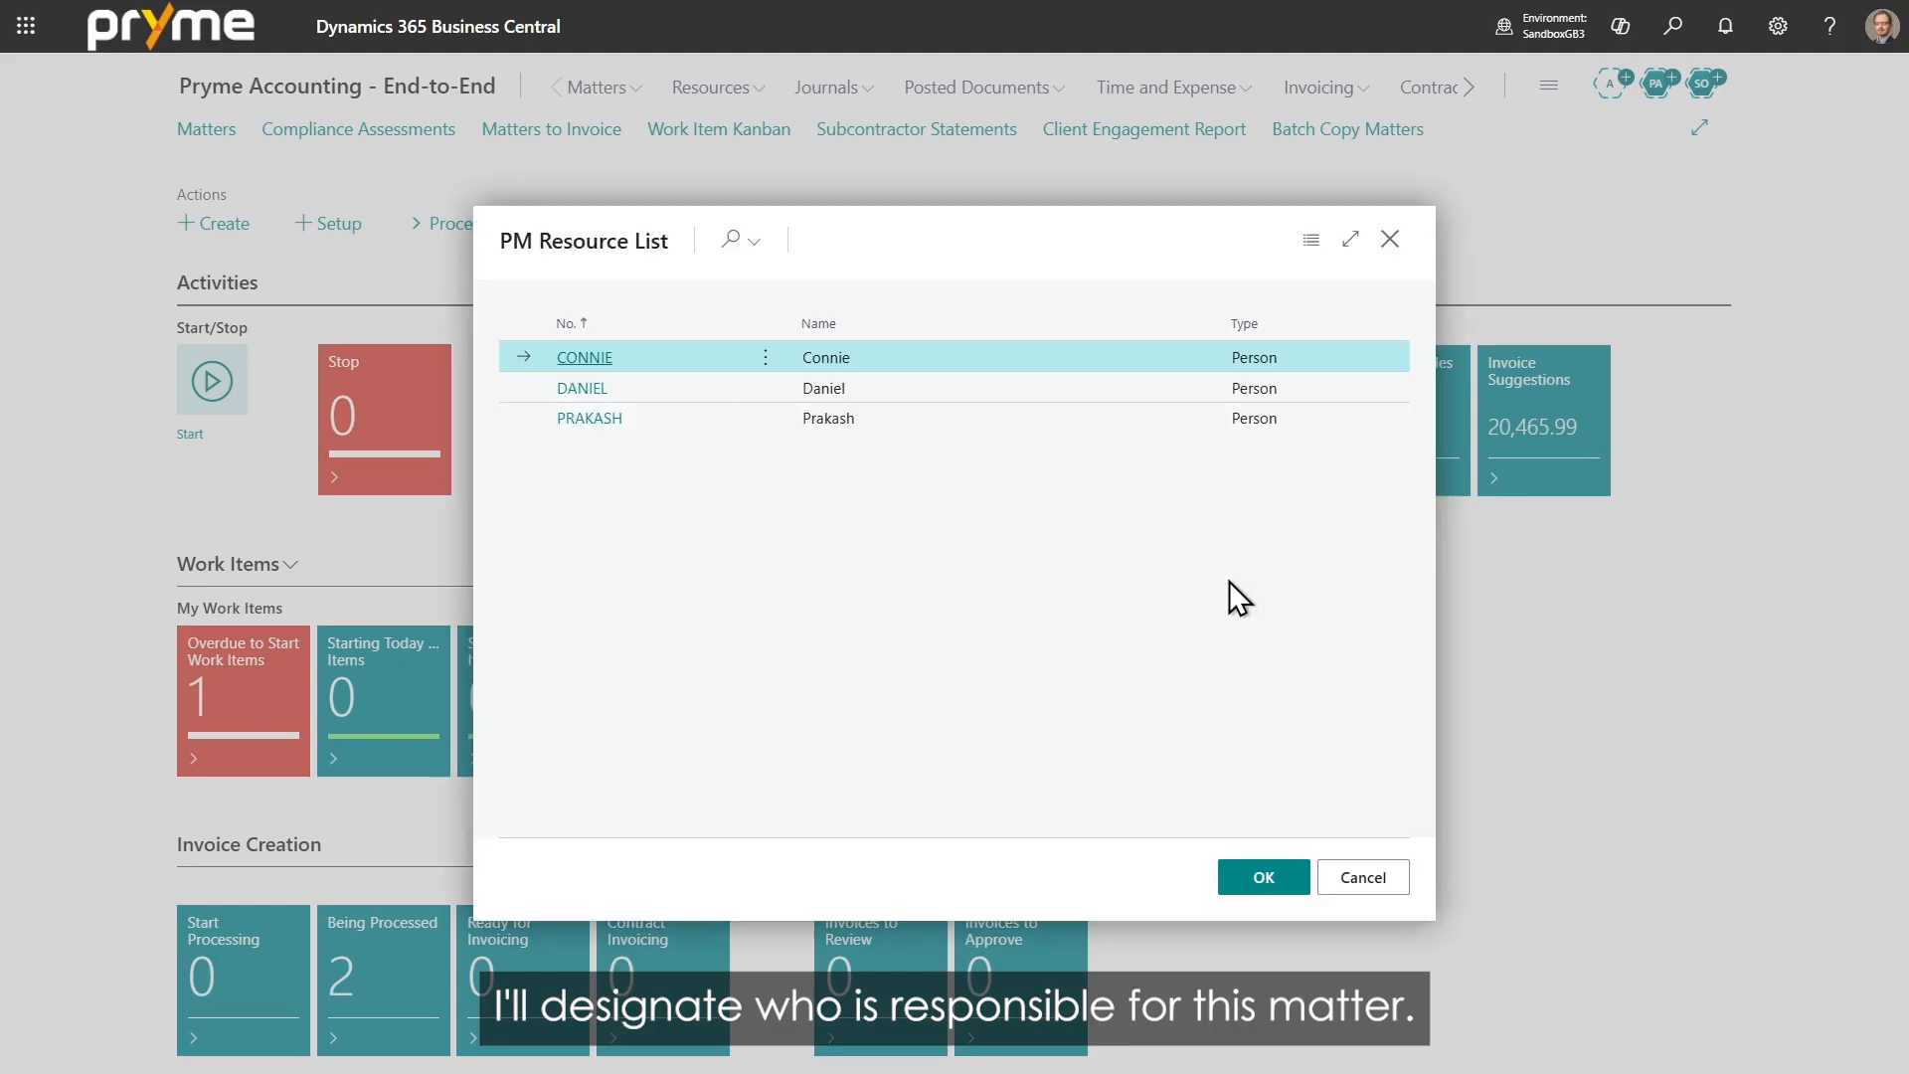
click(616, 422)
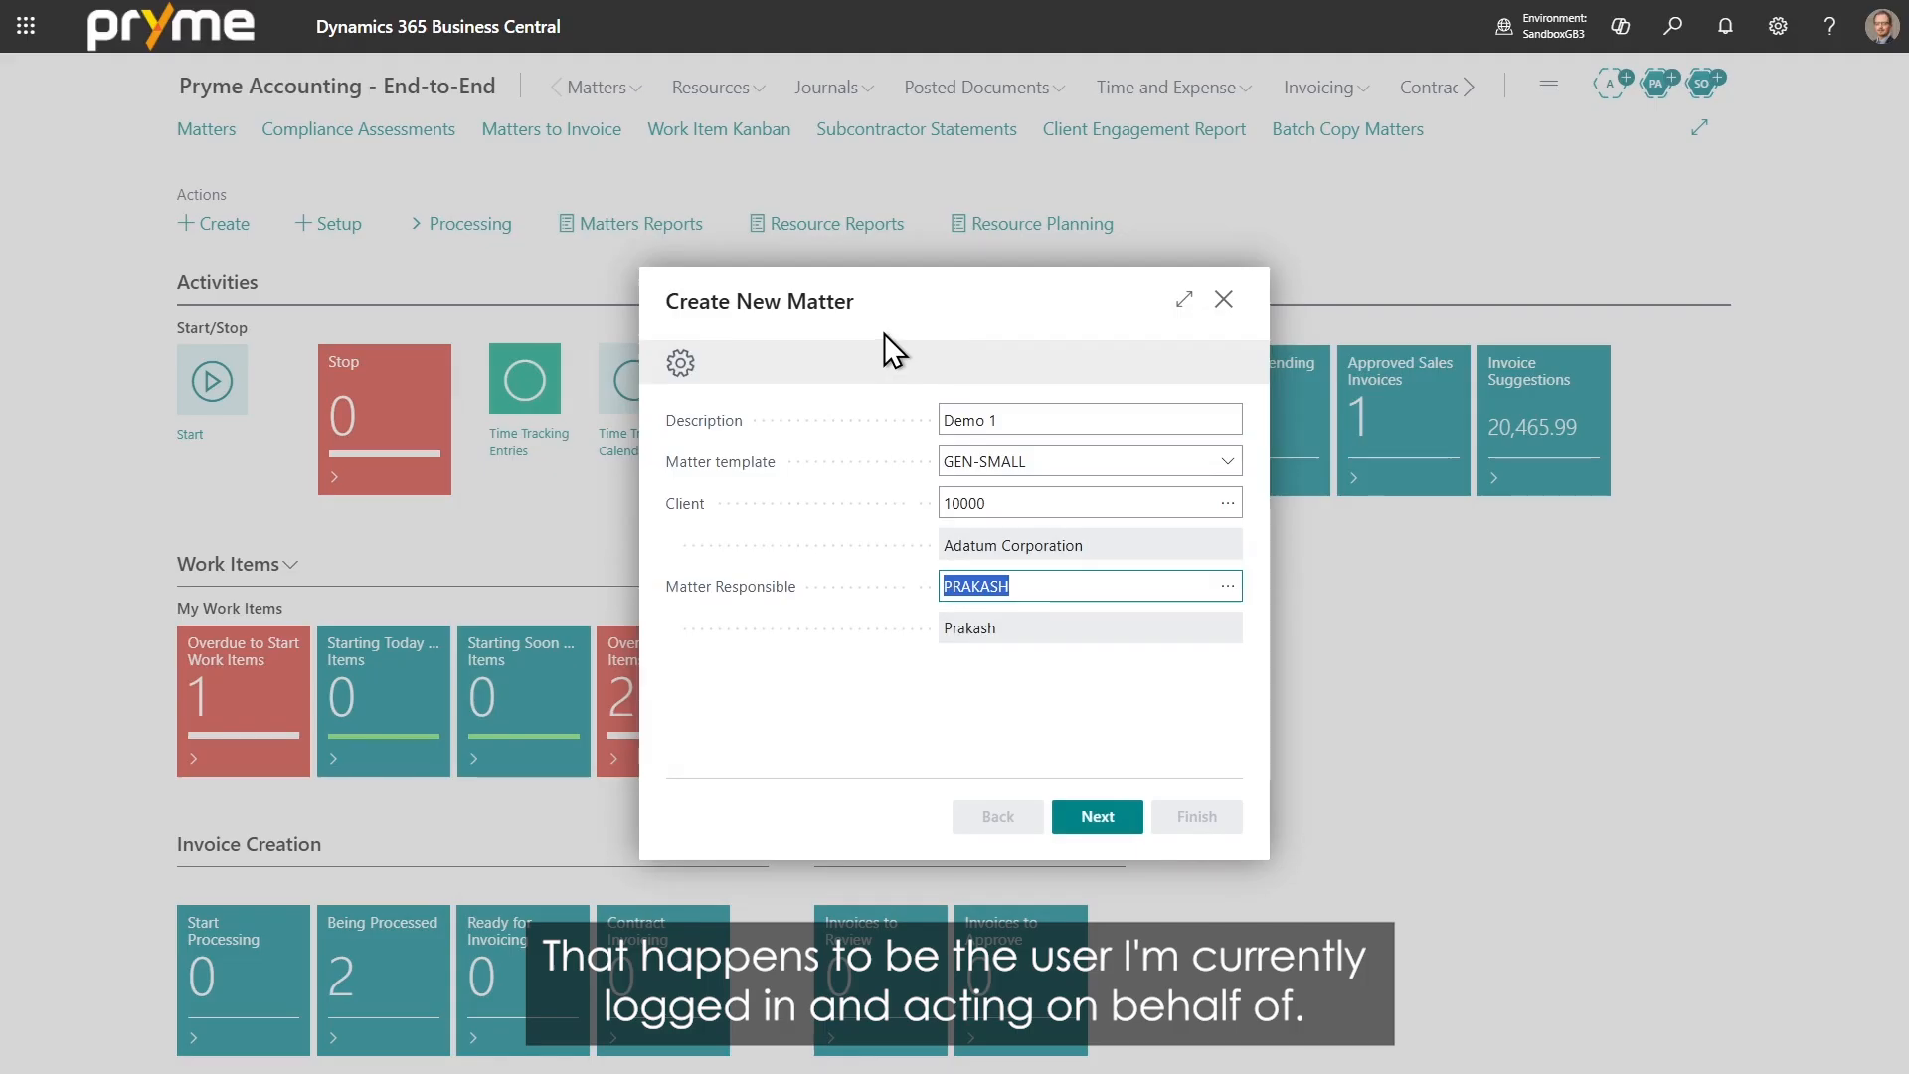
Step: Complete the new matter's creation without adding further details and open its matter plan
click(963, 506)
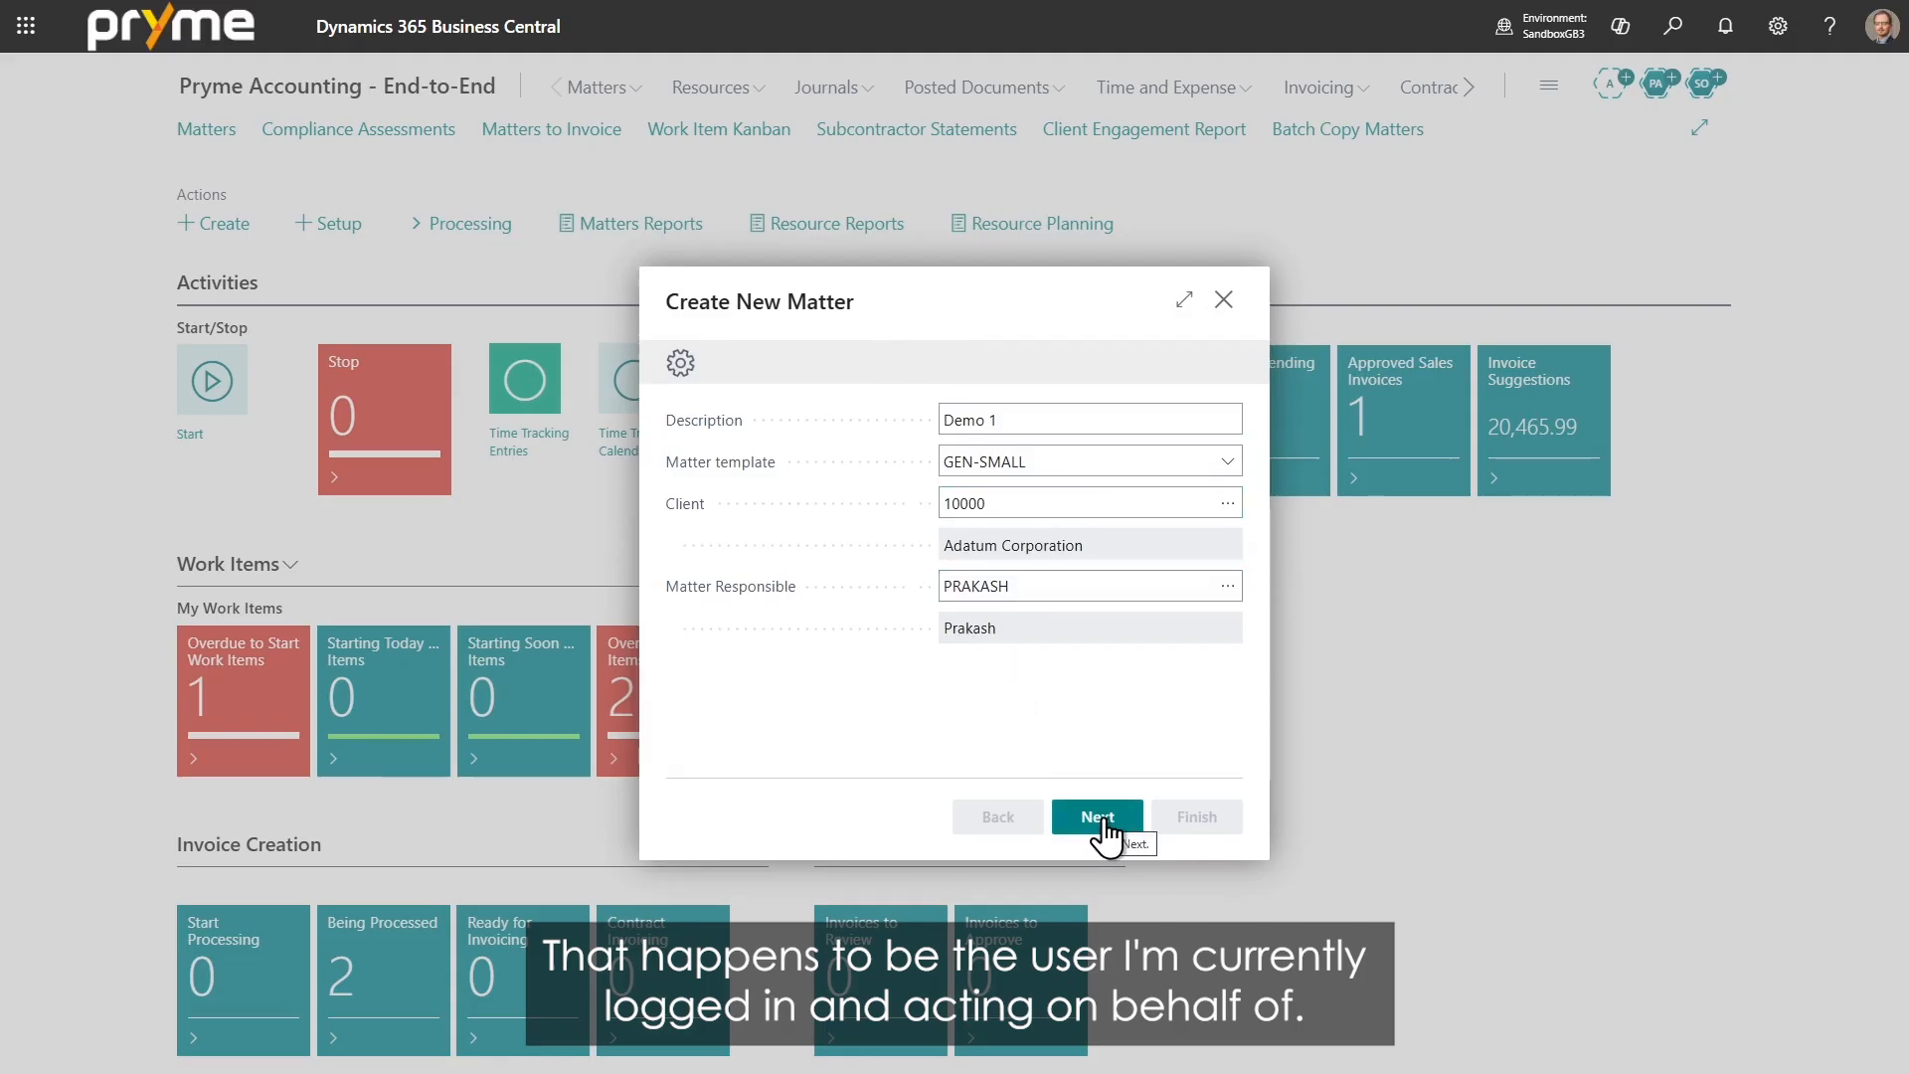
click(1100, 817)
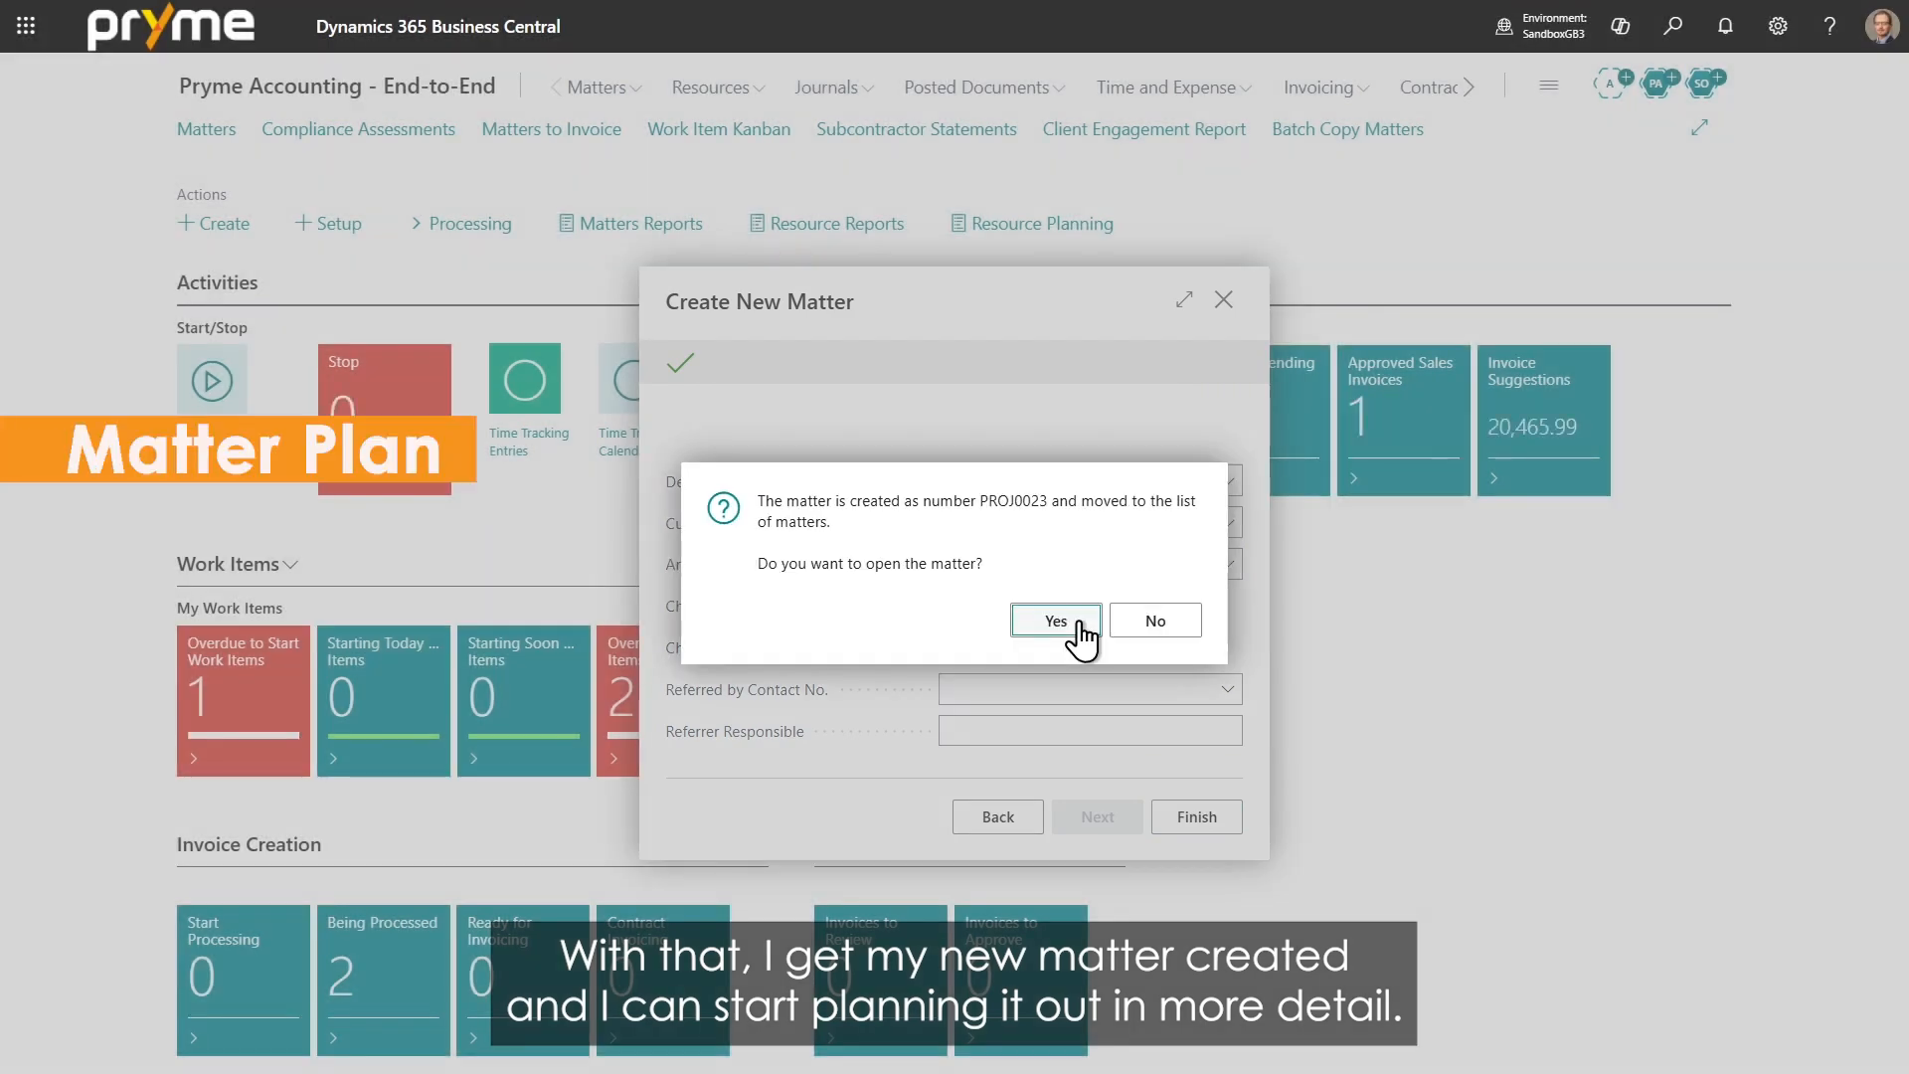
click(1080, 628)
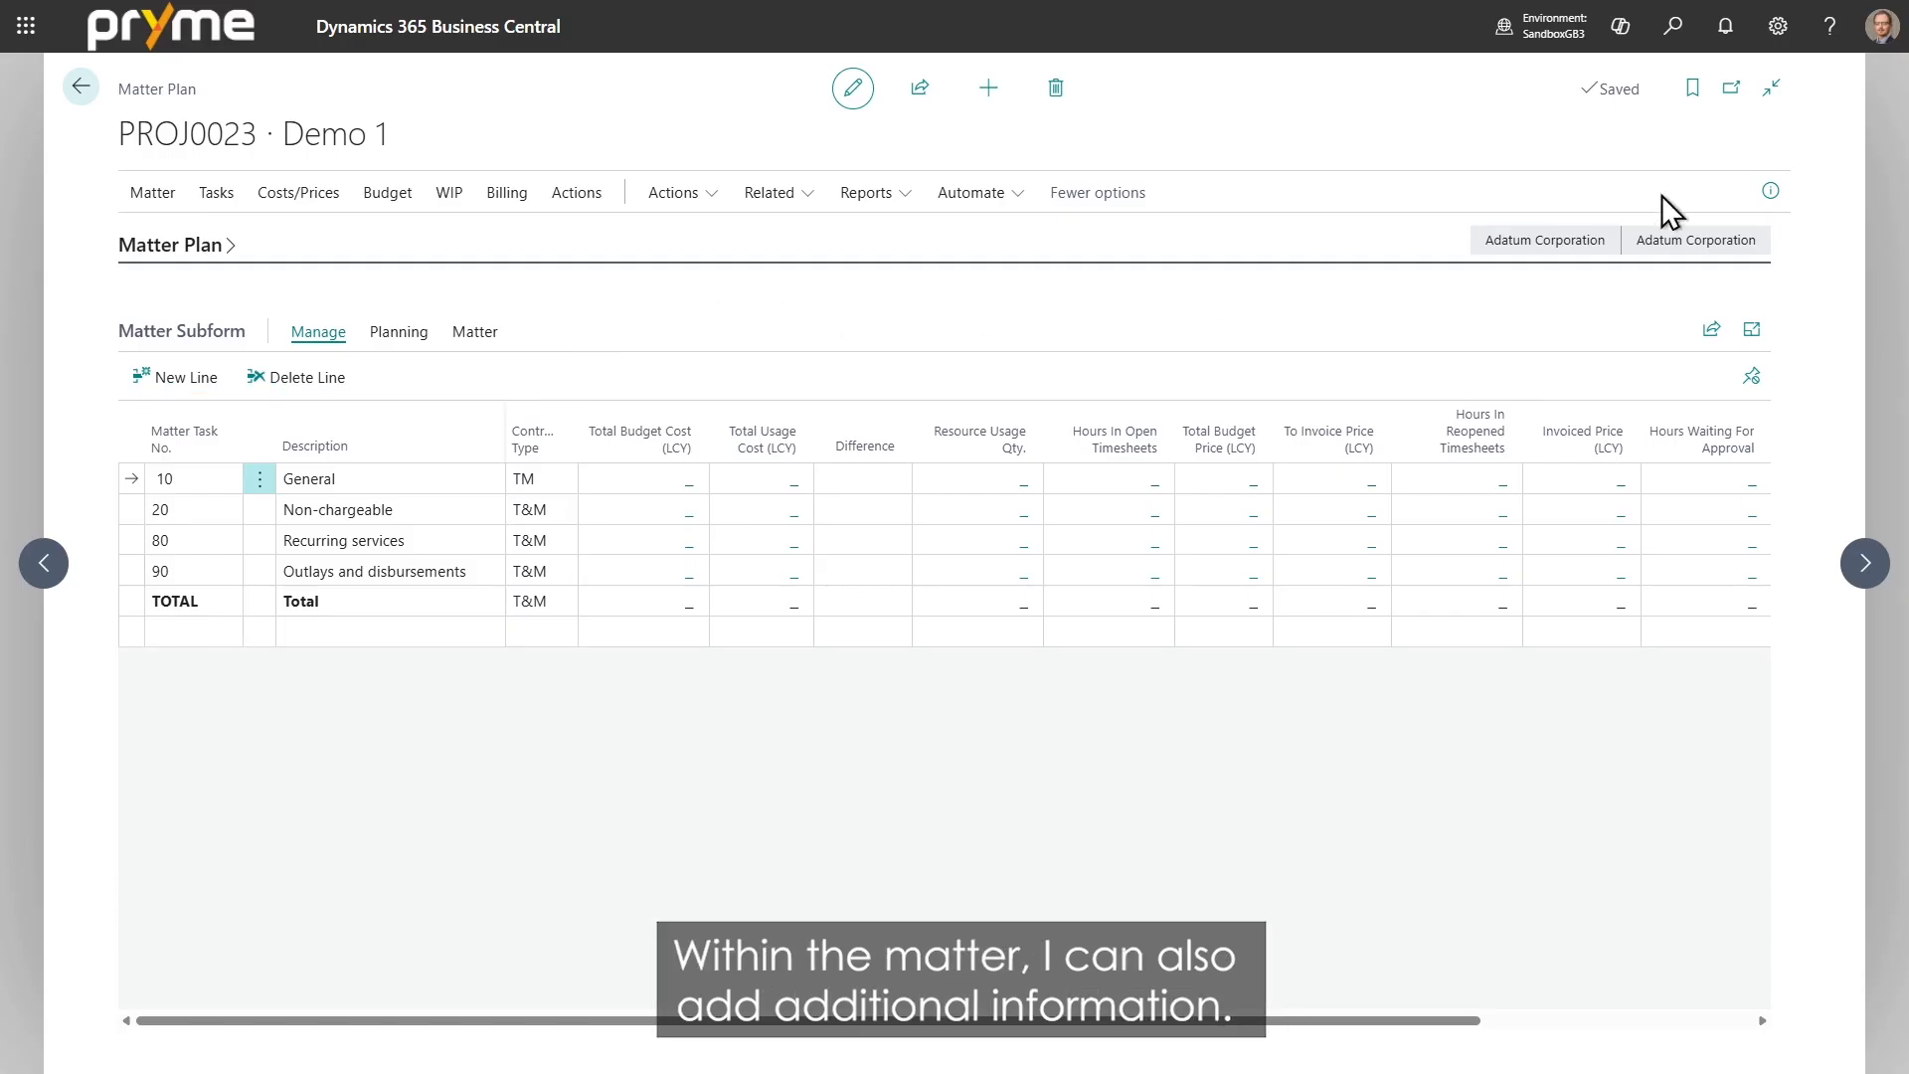
Step: Show the matter plan's details pane, review its deadlines, invoicing instructions and team members, and hide it again
click(1770, 190)
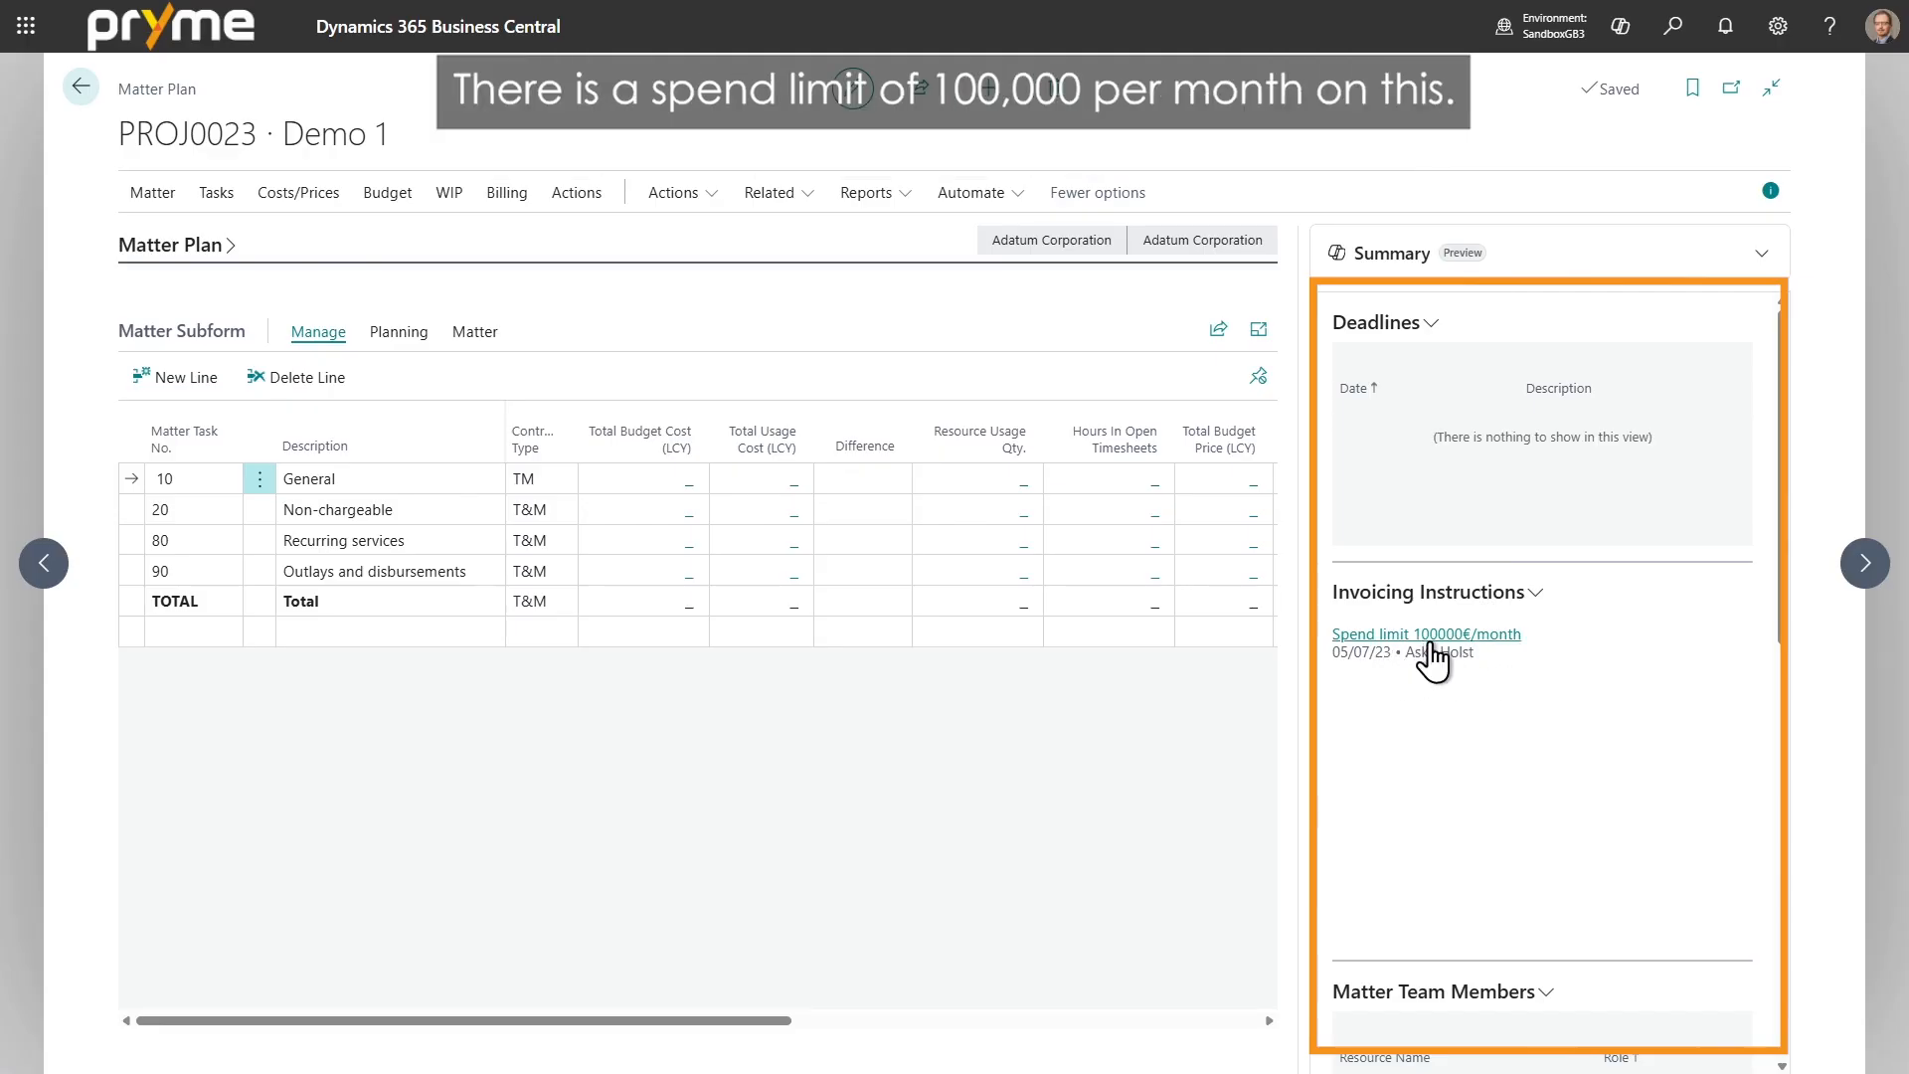
mouse_move(1441, 643)
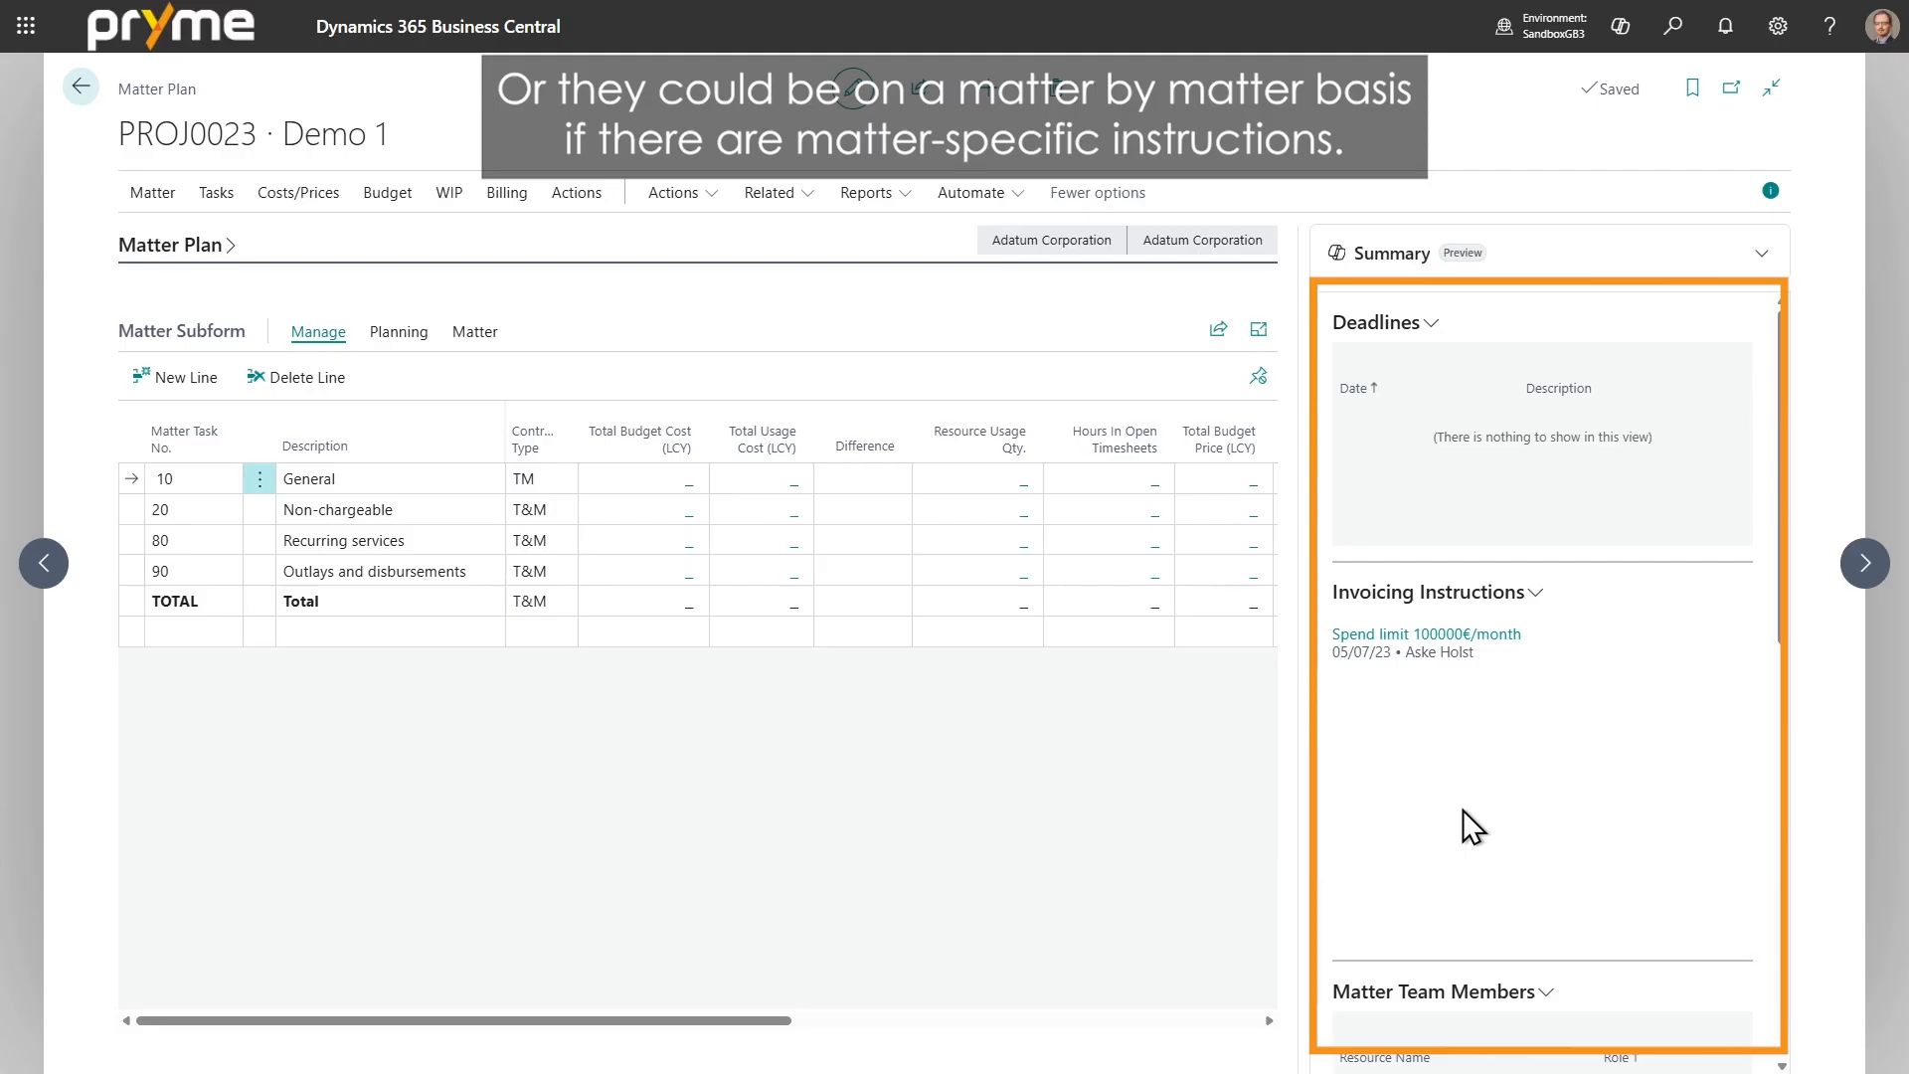
scroll(1482, 725, down, 5)
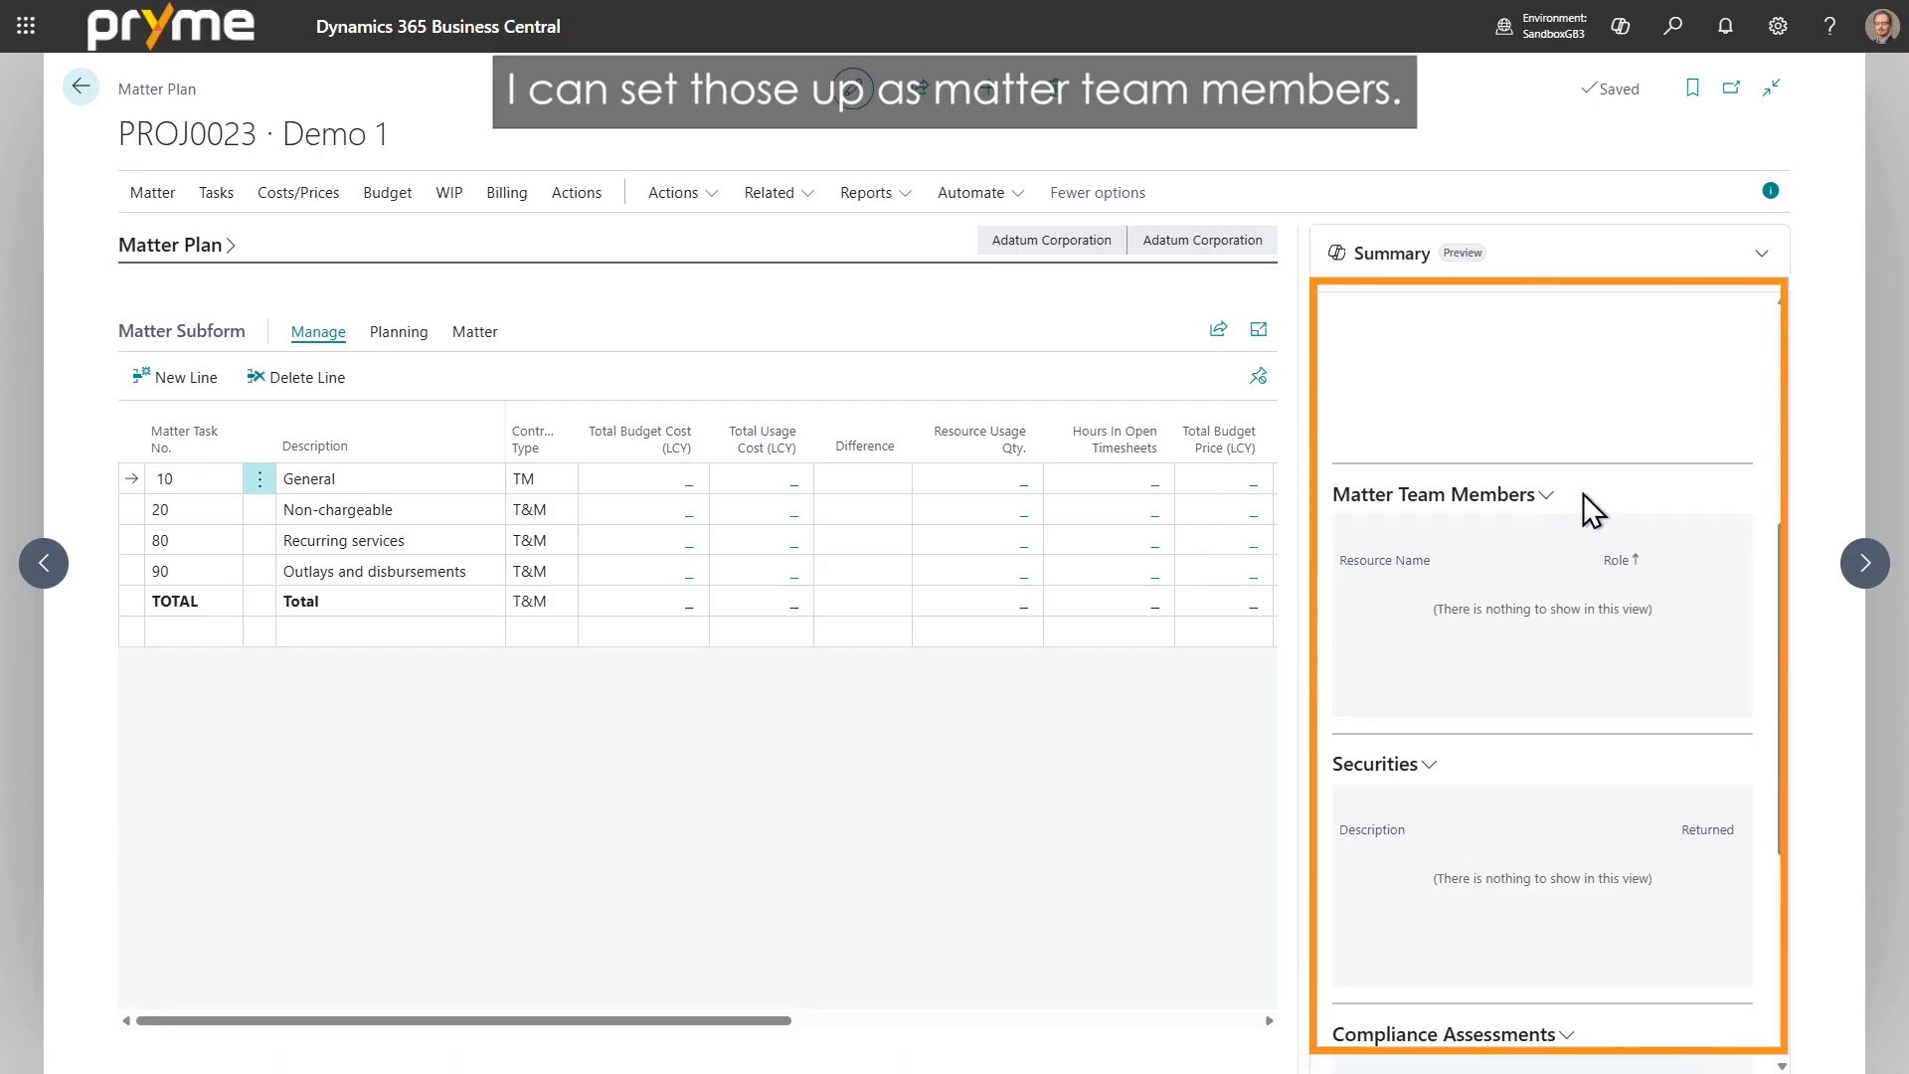
click(1770, 191)
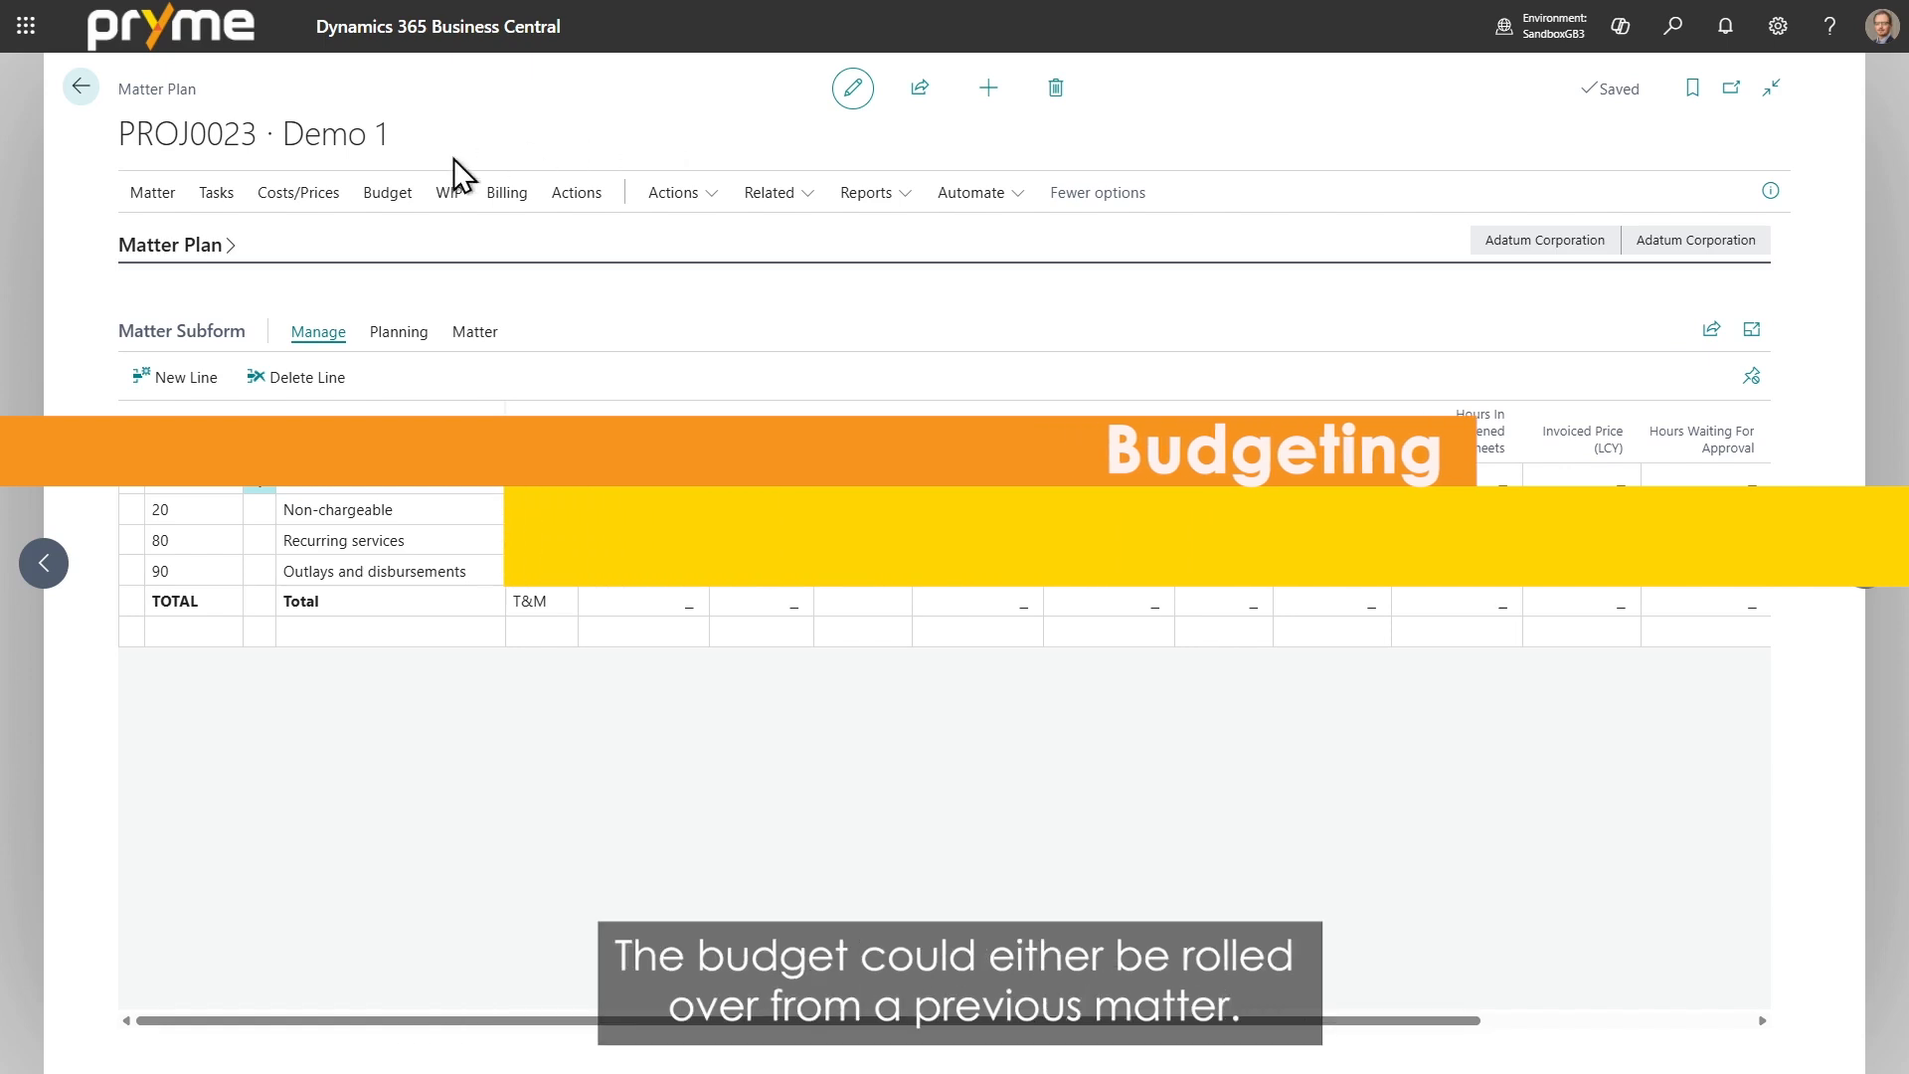
Step: Open the matter's Budget Matrix and set its filters to type Res.Group and number ASSOCIATE
click(387, 195)
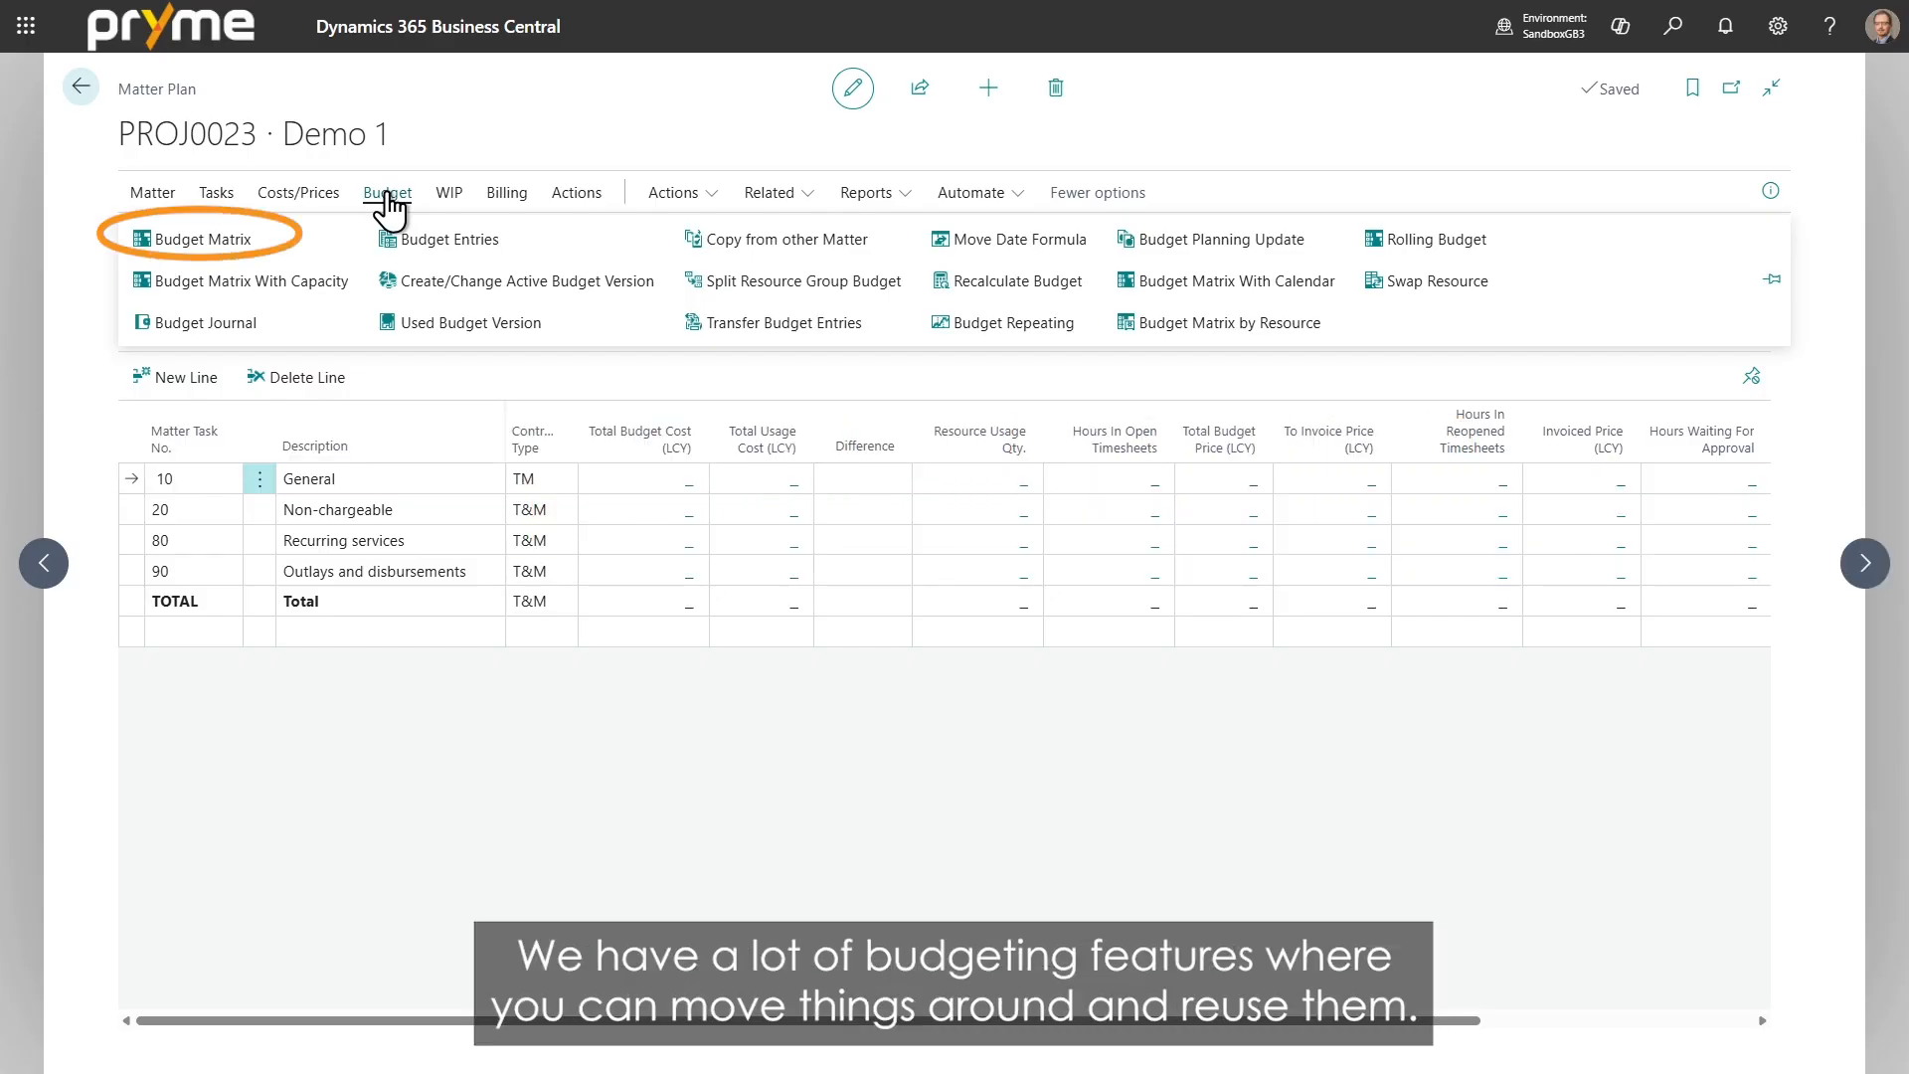
click(232, 243)
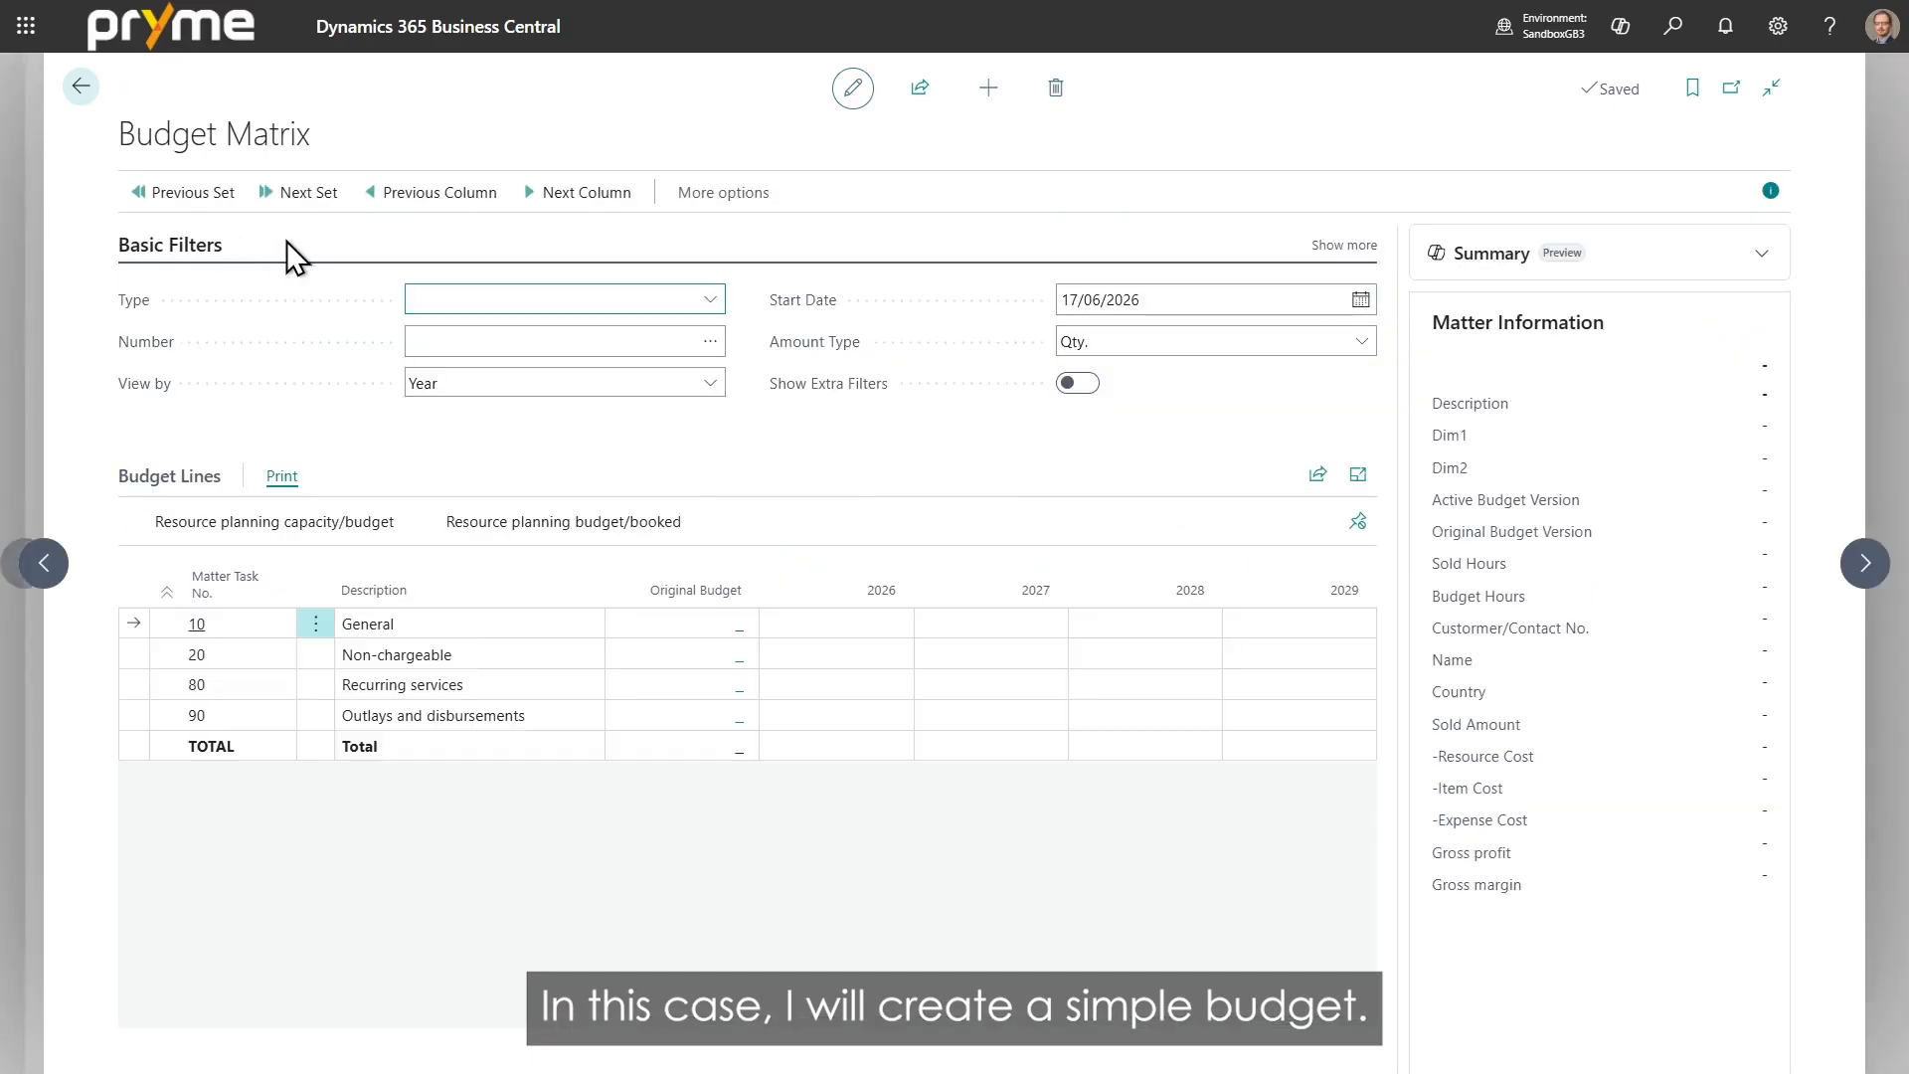
click(710, 298)
click(469, 356)
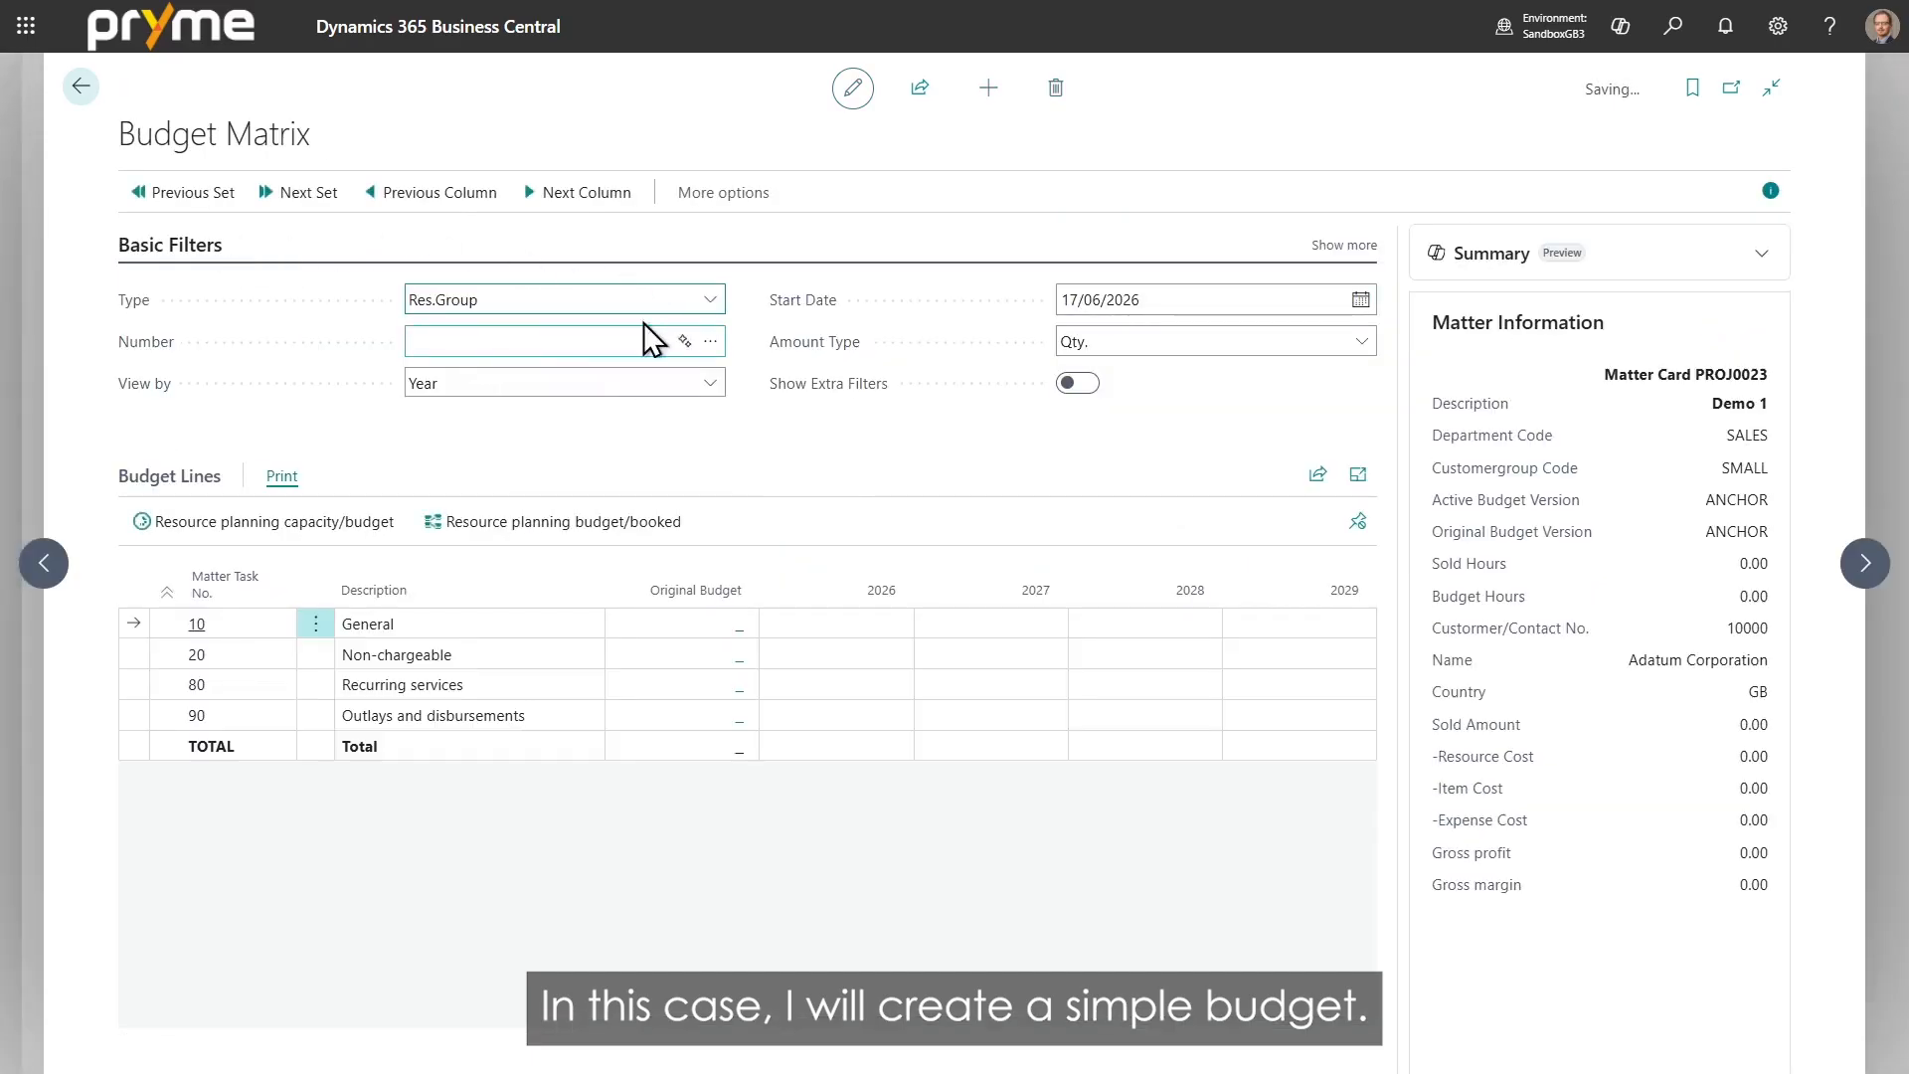
click(713, 339)
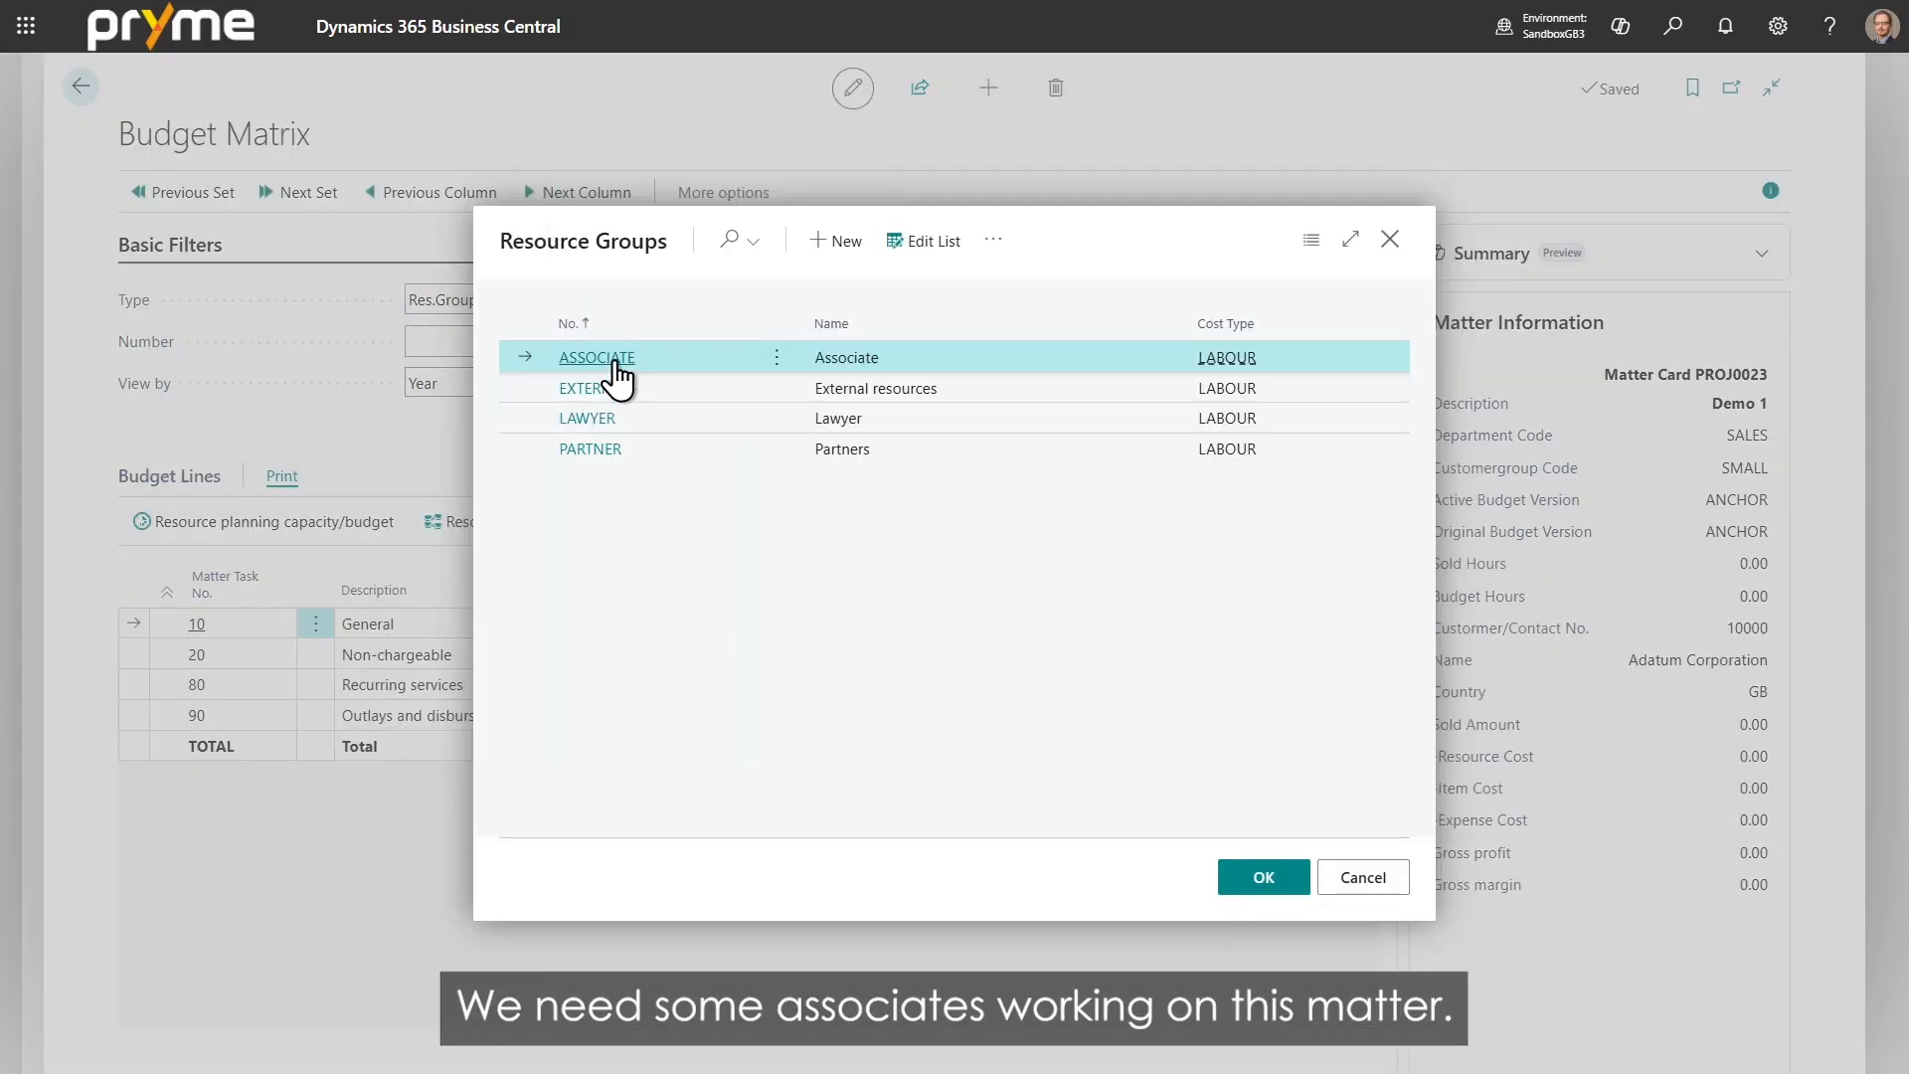
click(617, 358)
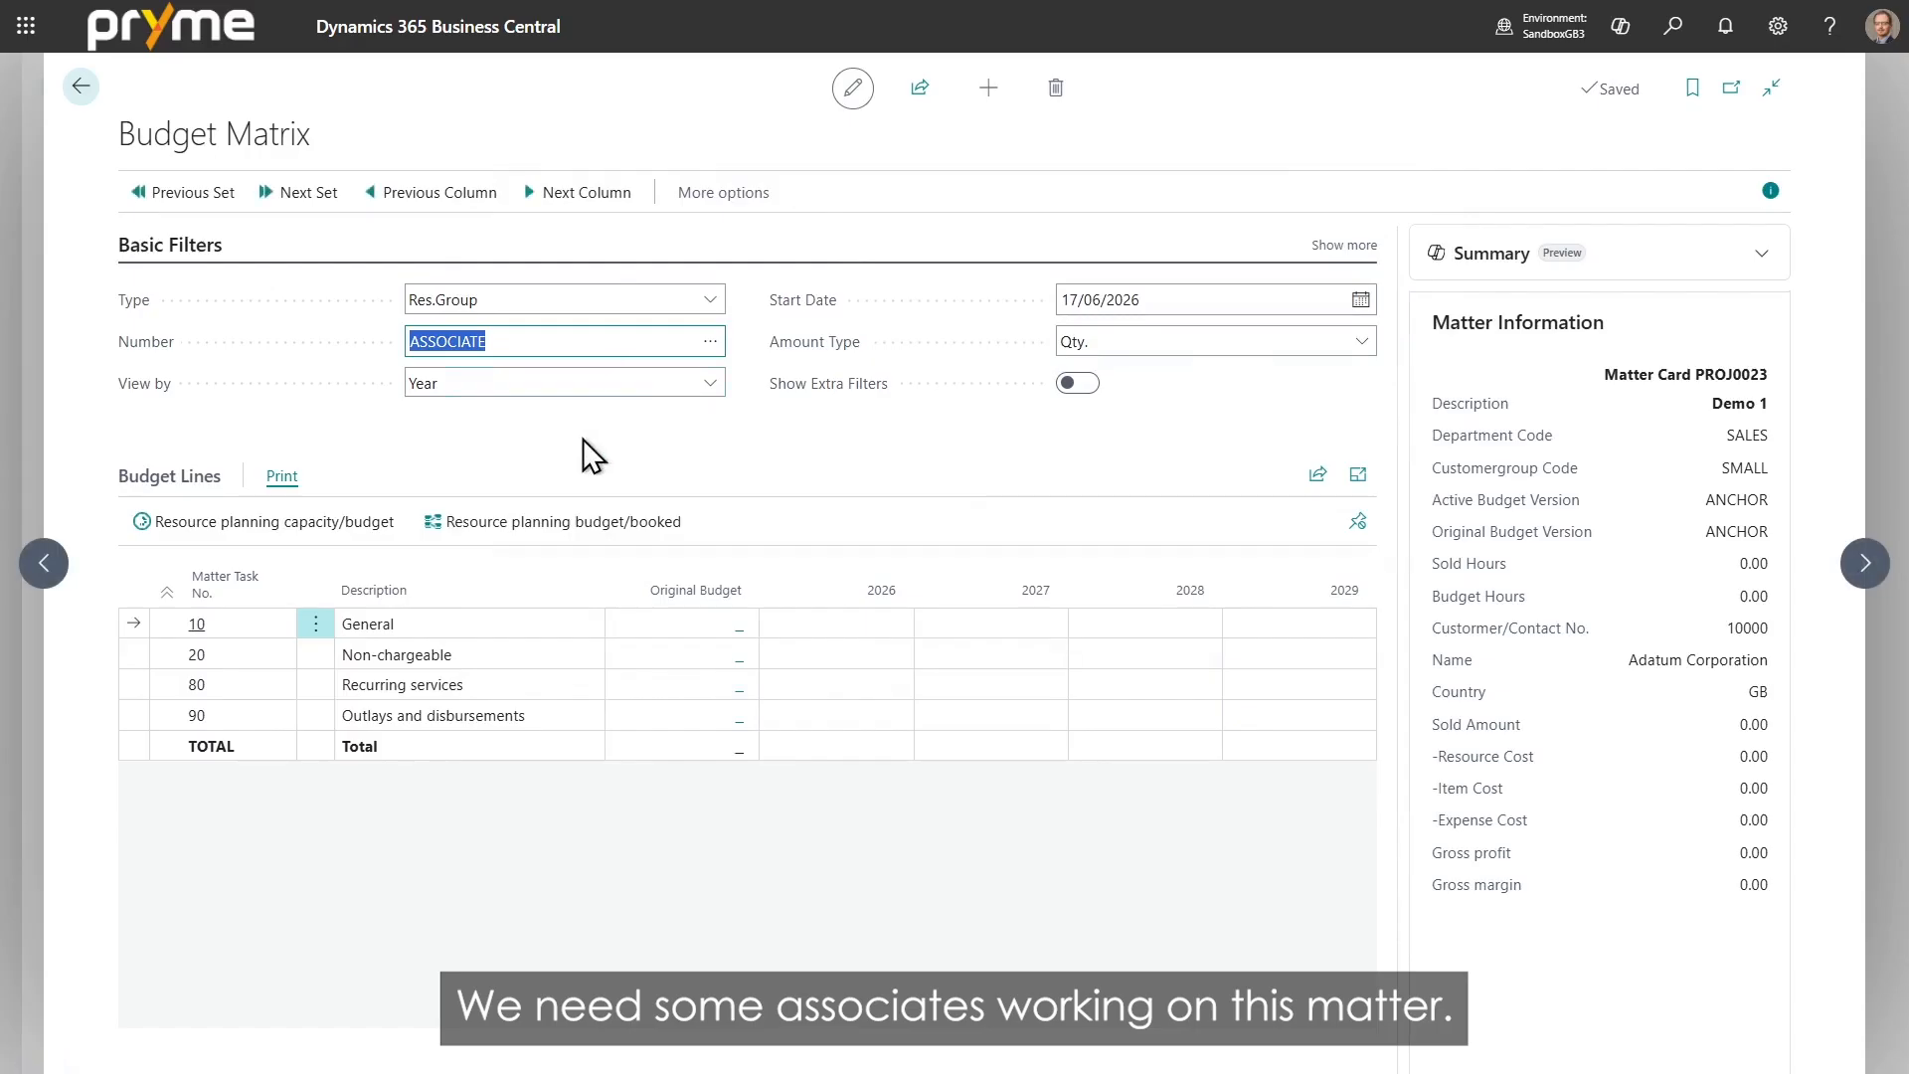
Step: Enter a 2026 budget quantity of 50 for the General task
click(816, 624)
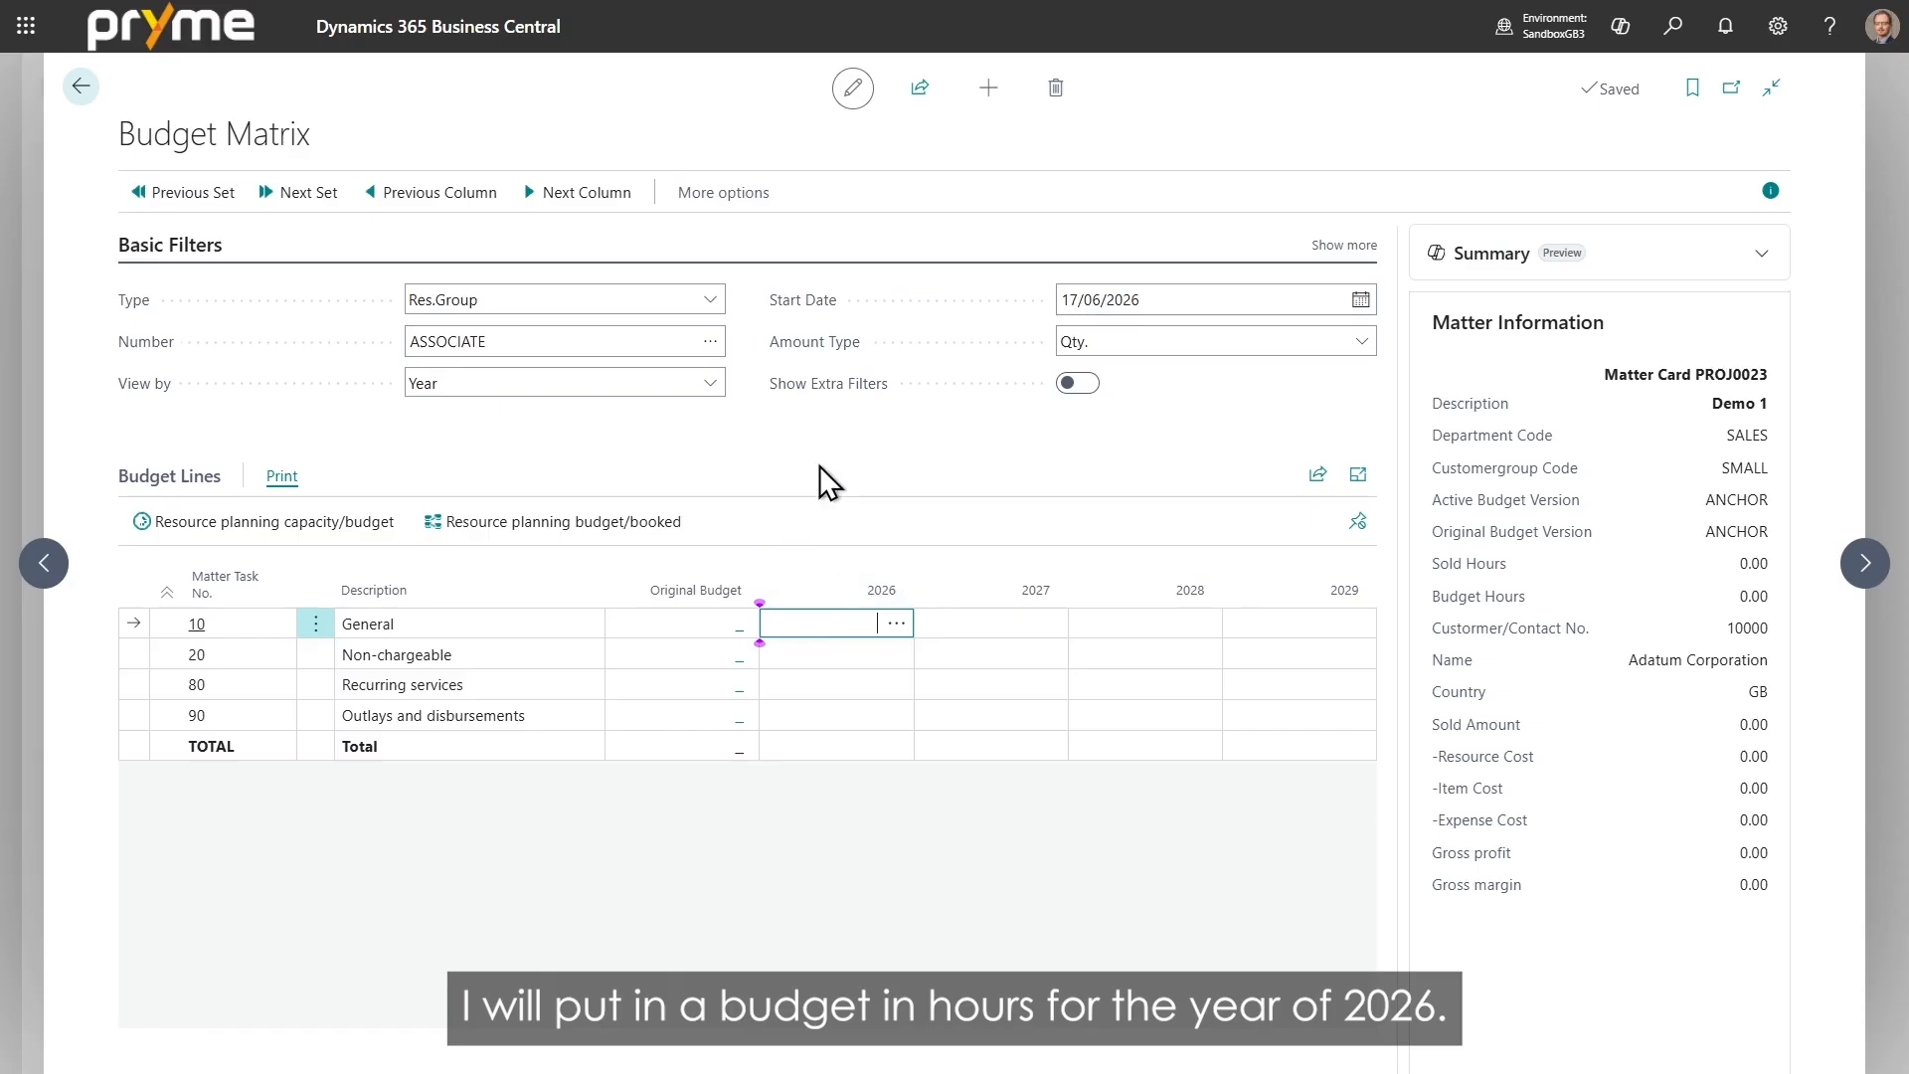
text(50)
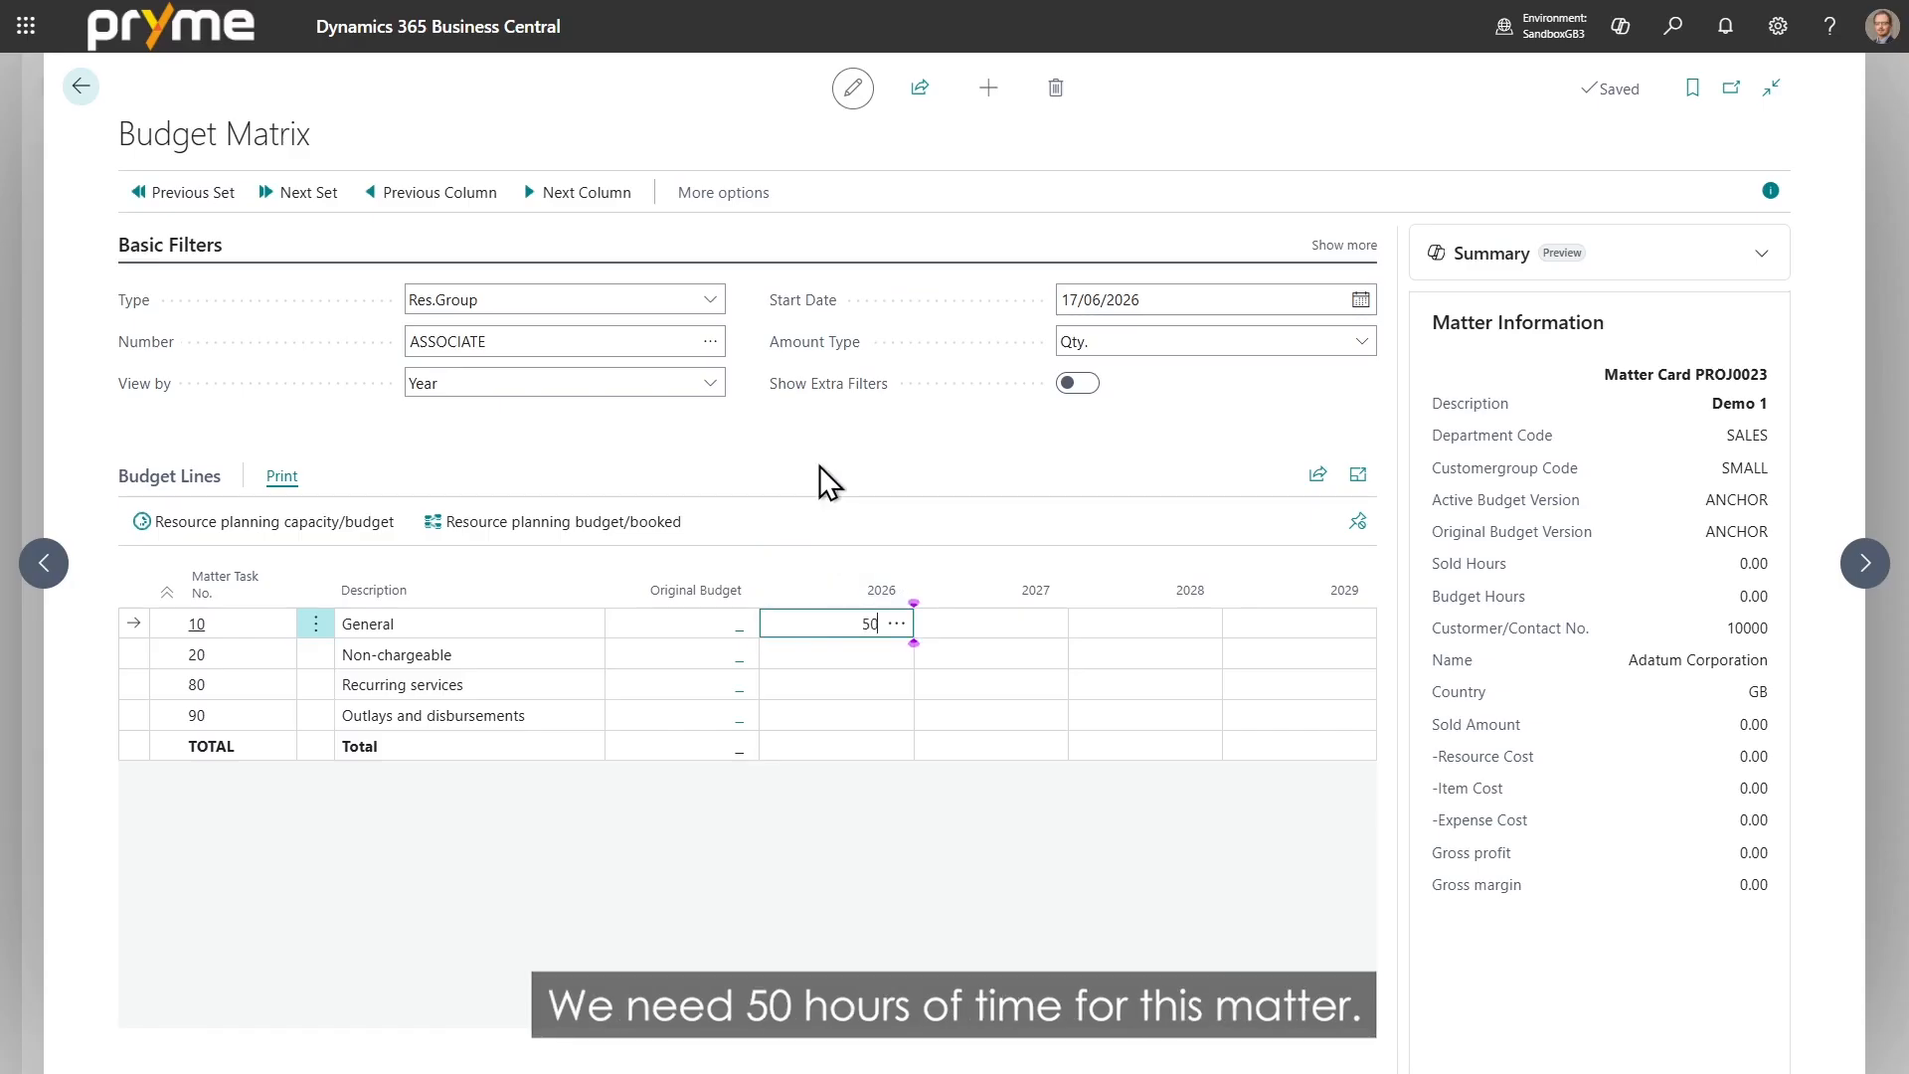
Step: Commit the General task's 2026 quantity and check the available viewing periods, keeping the matrix viewed by Year
key(Tab)
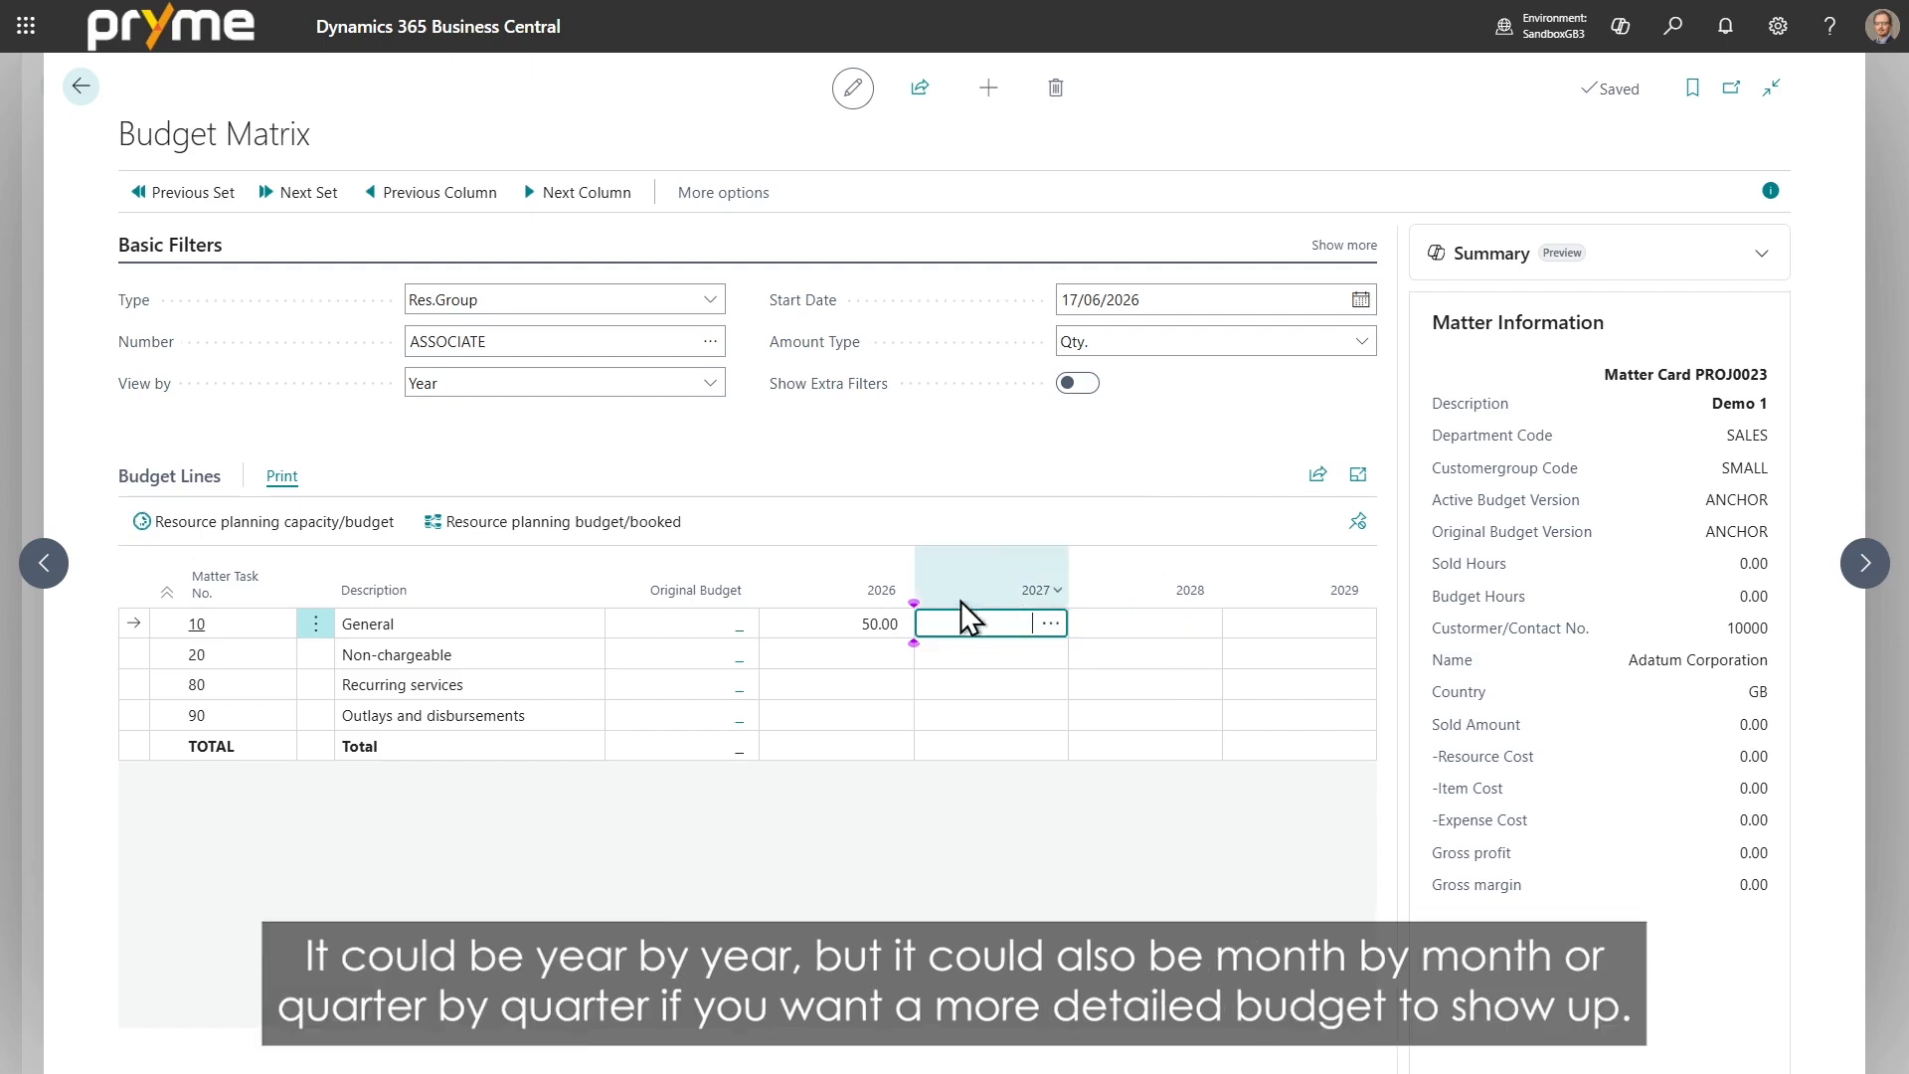
click(640, 384)
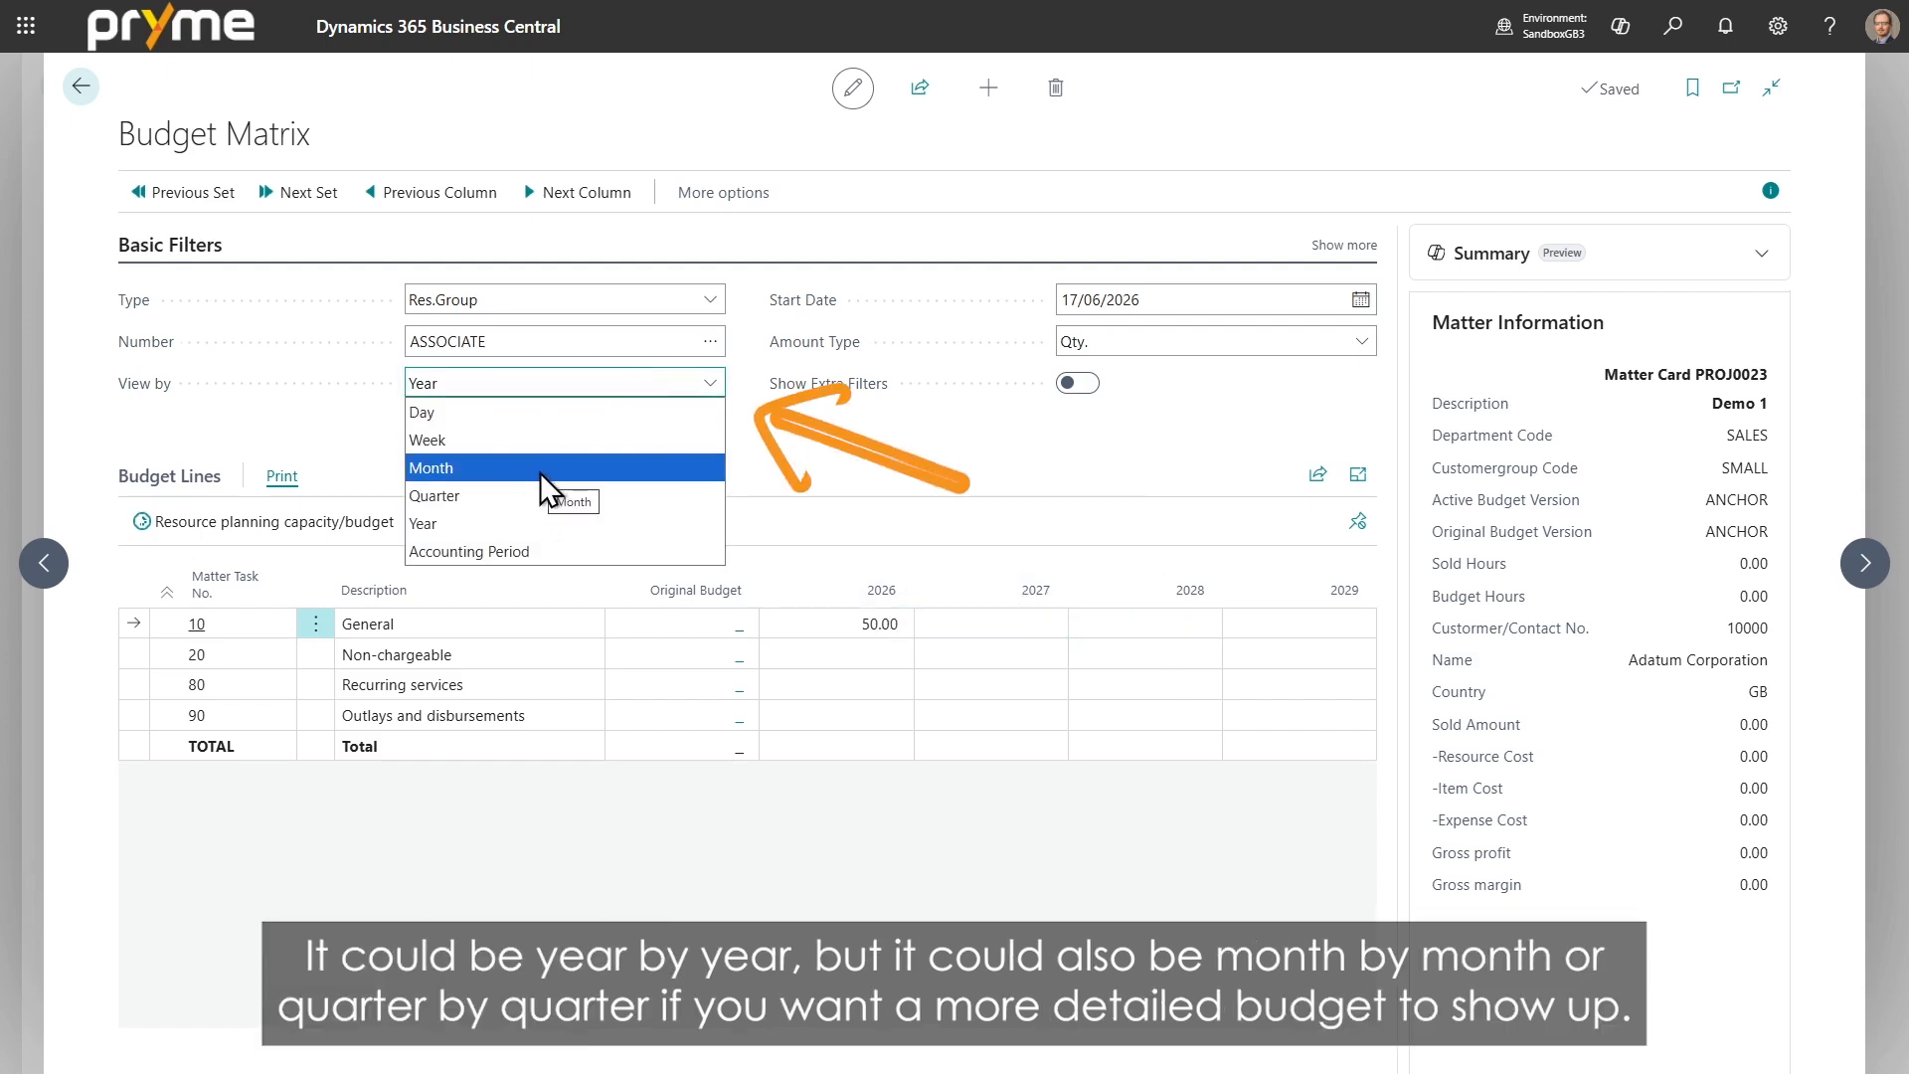
click(852, 443)
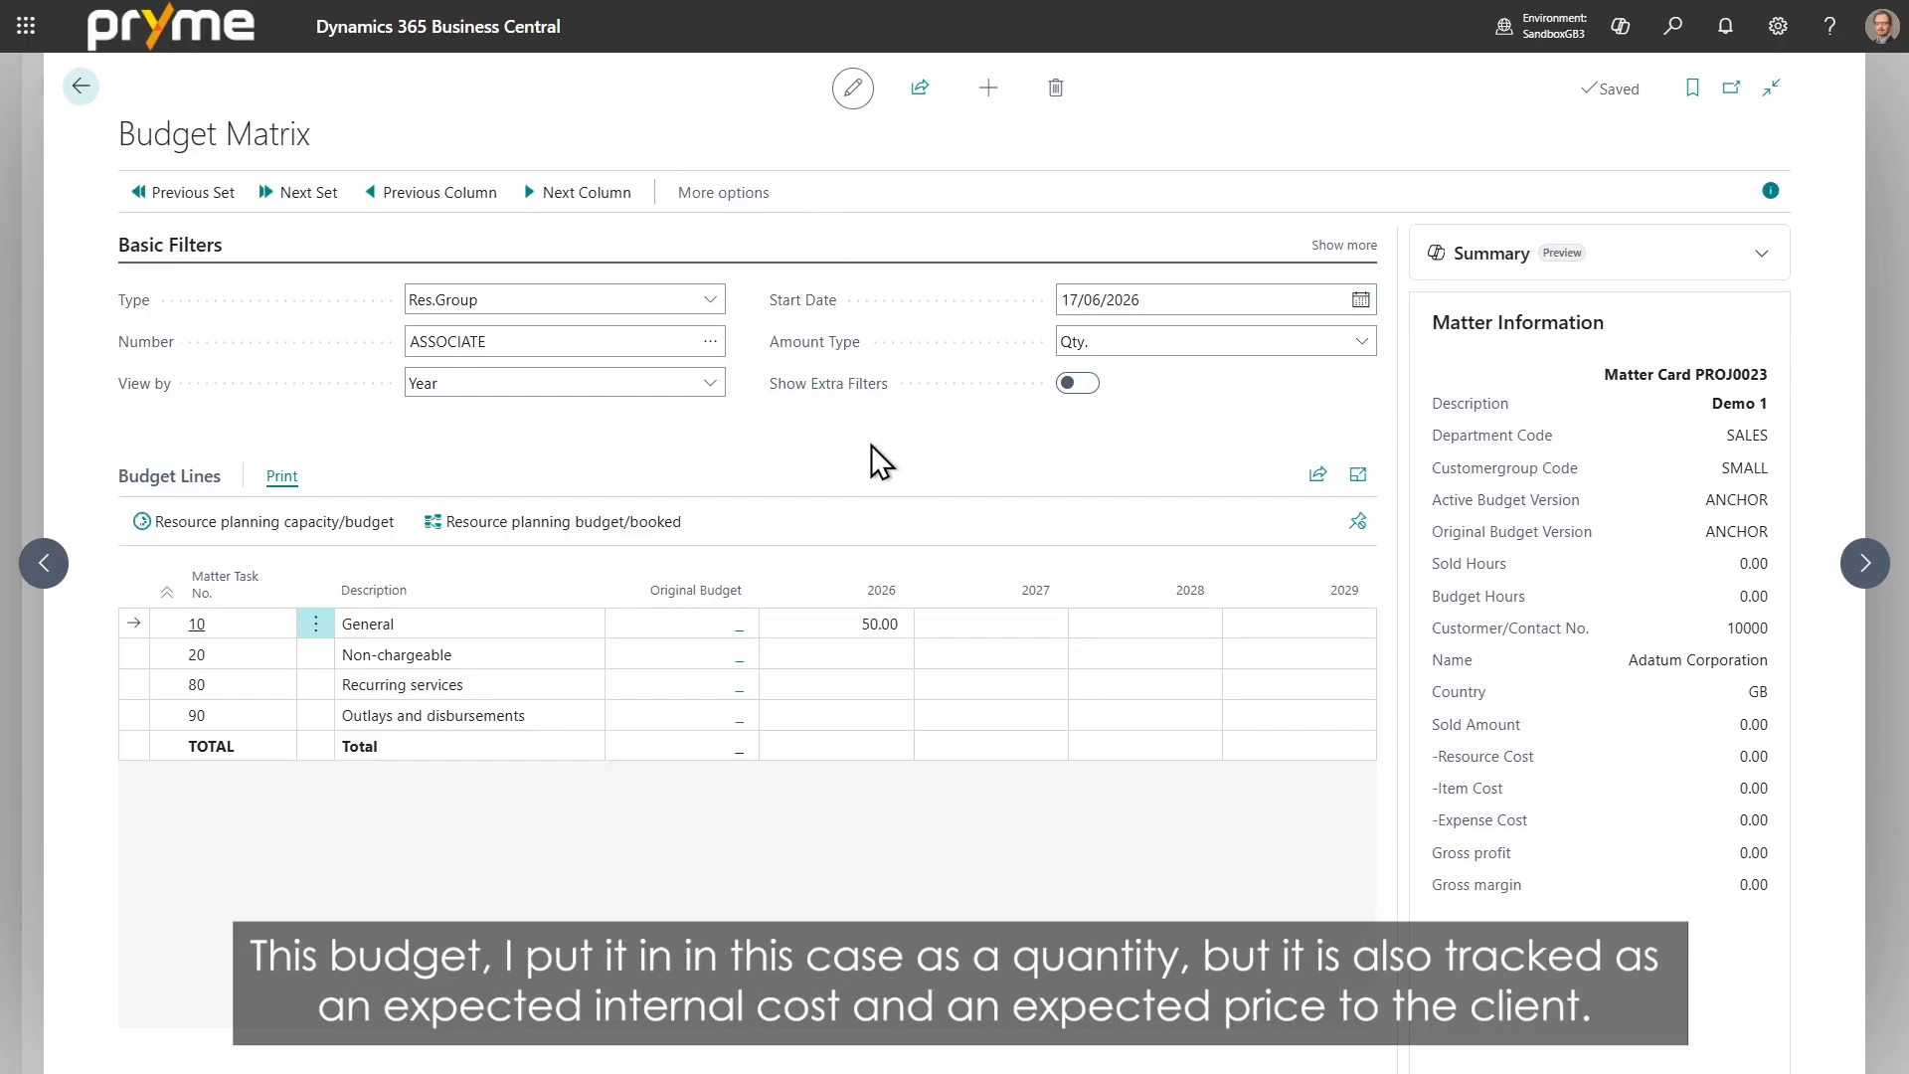
Step: View the budget as Total Cost (LCY) and as Total Price (LCY), and return to the matter plan
click(1143, 348)
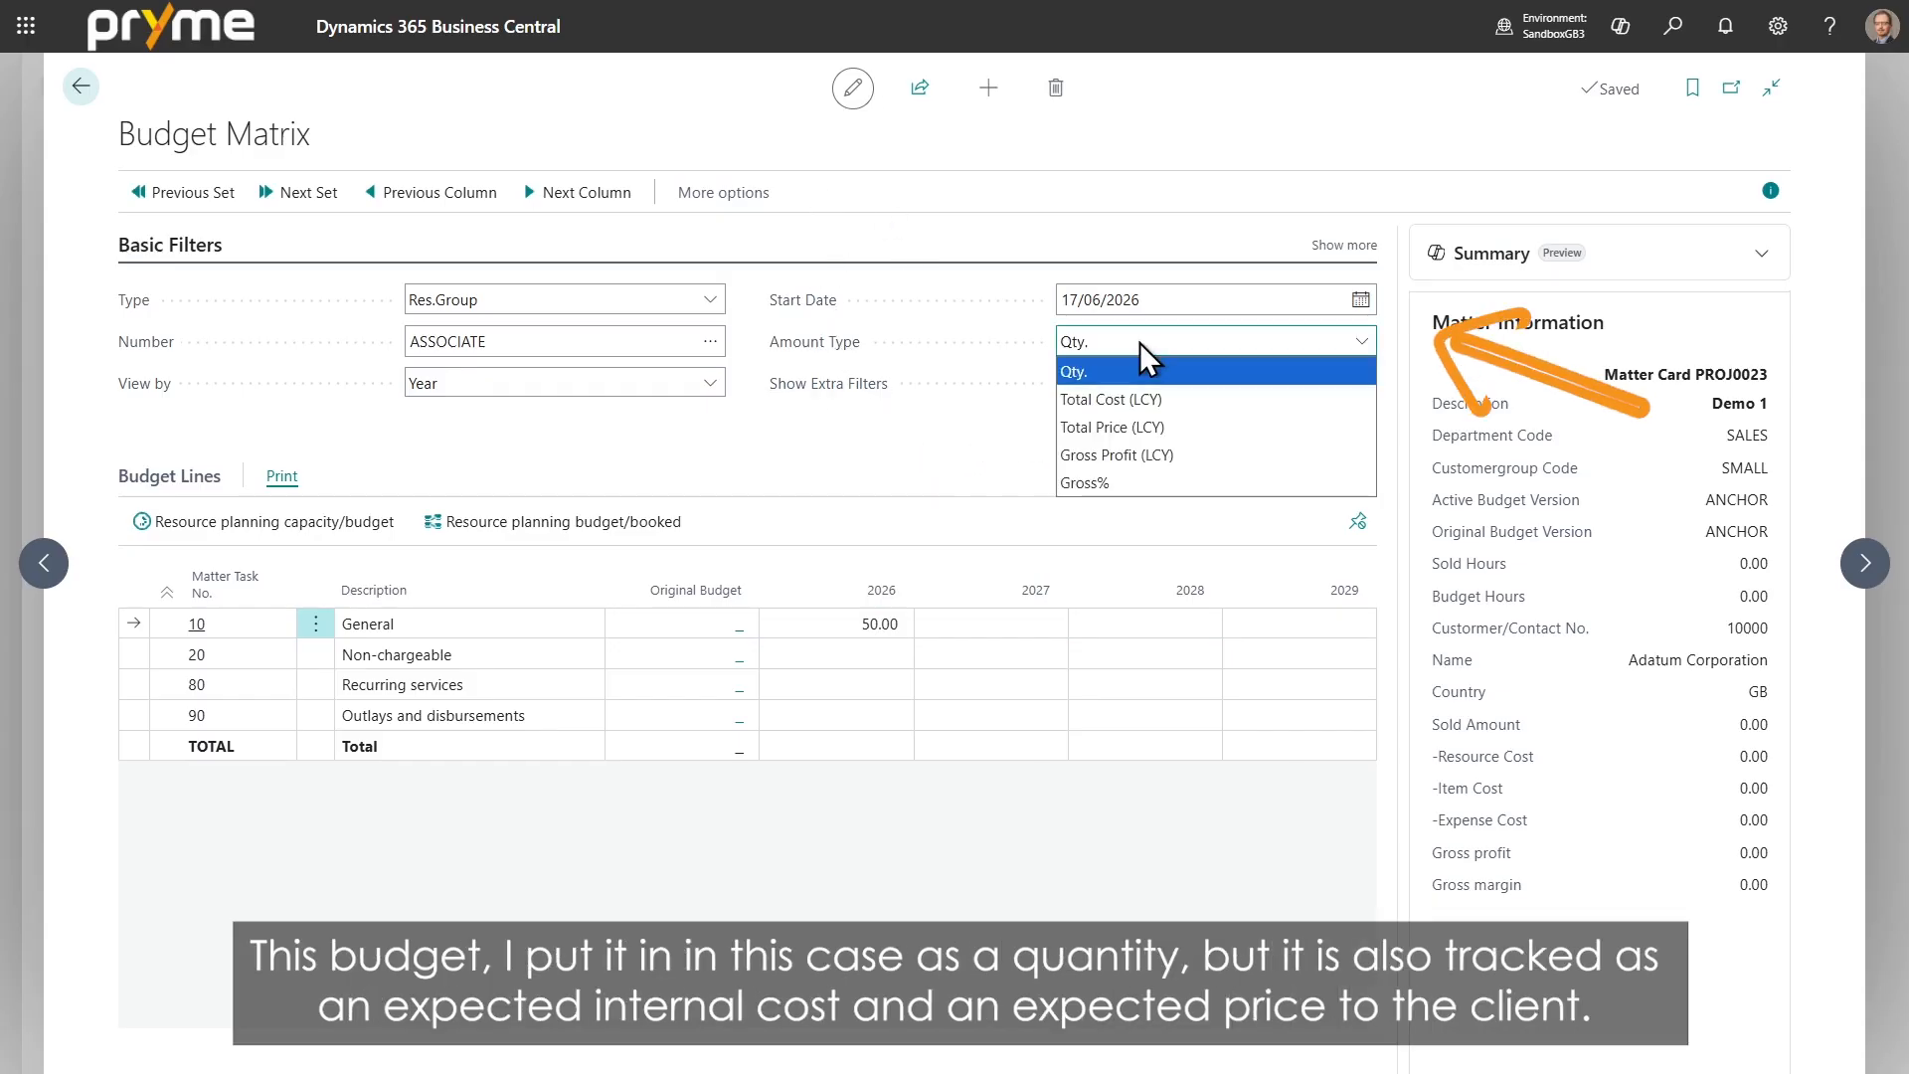
click(1150, 402)
click(1155, 350)
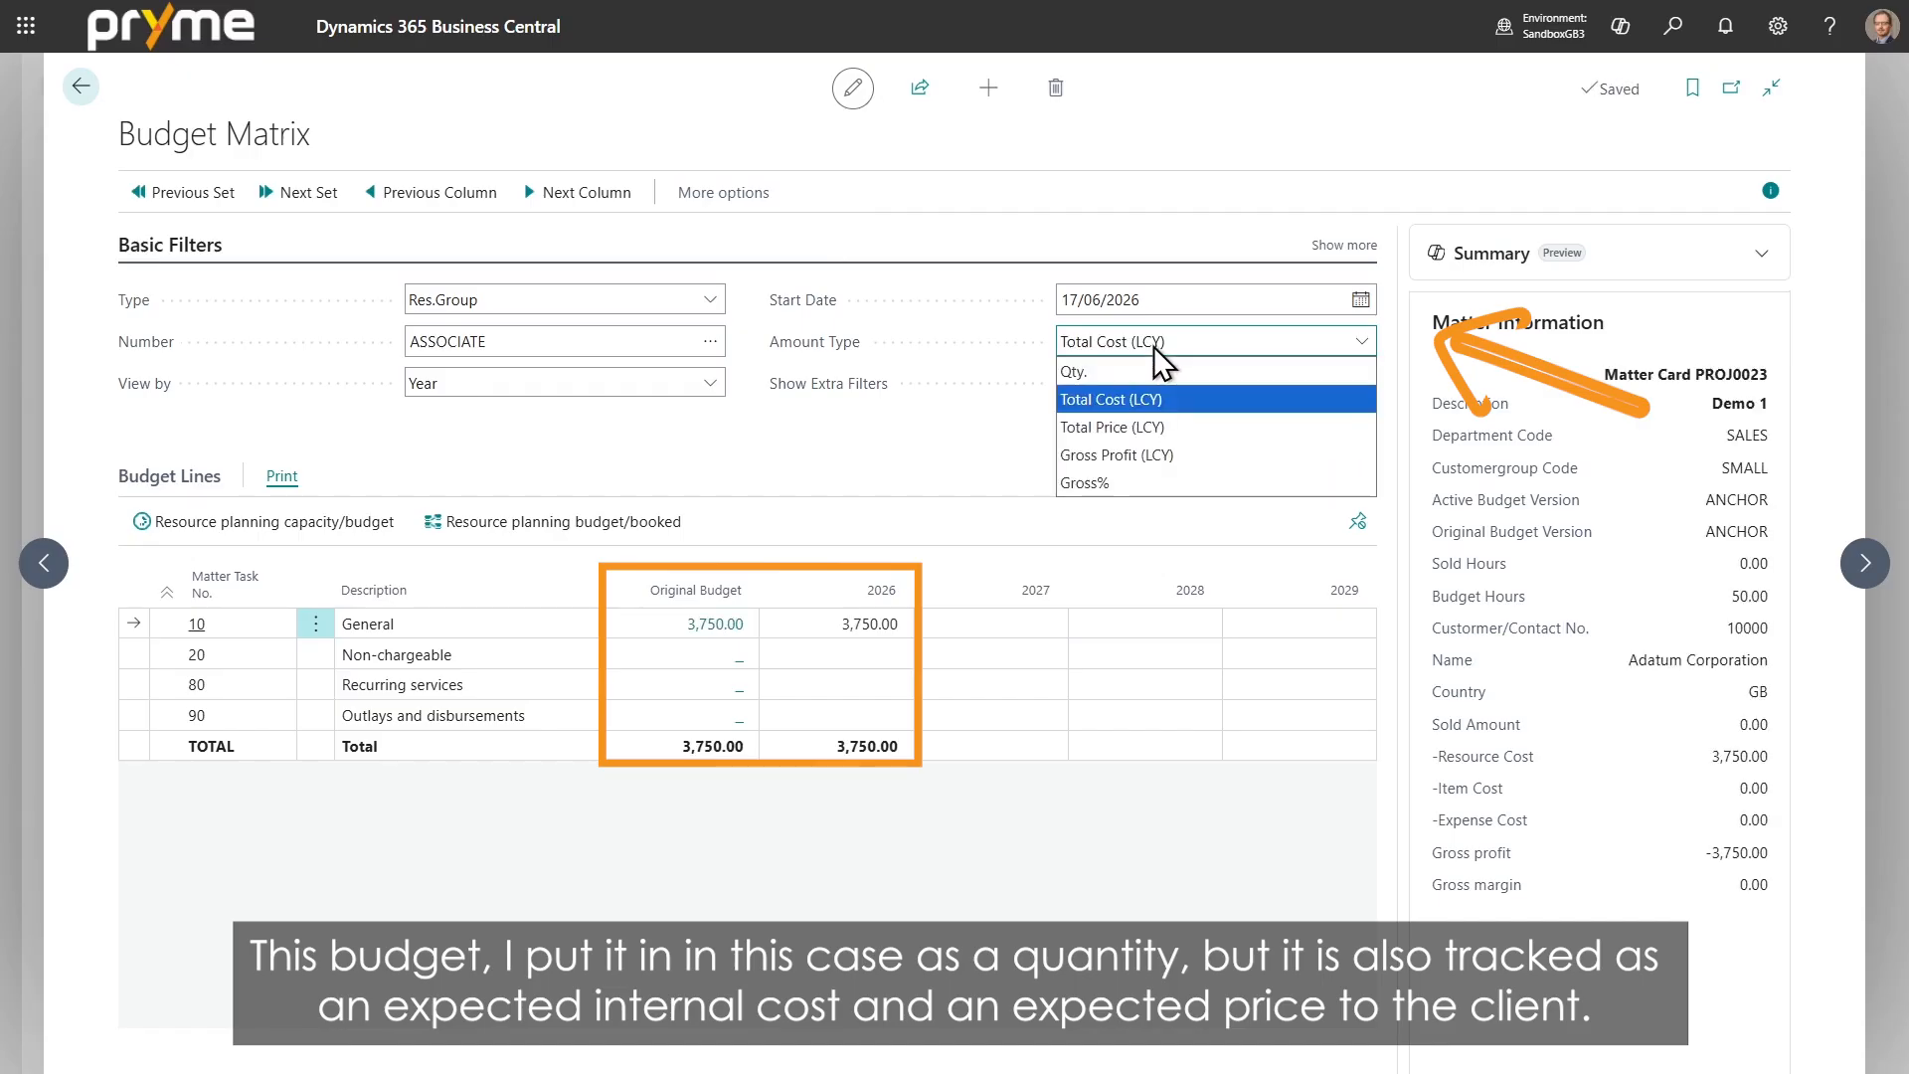
click(1143, 427)
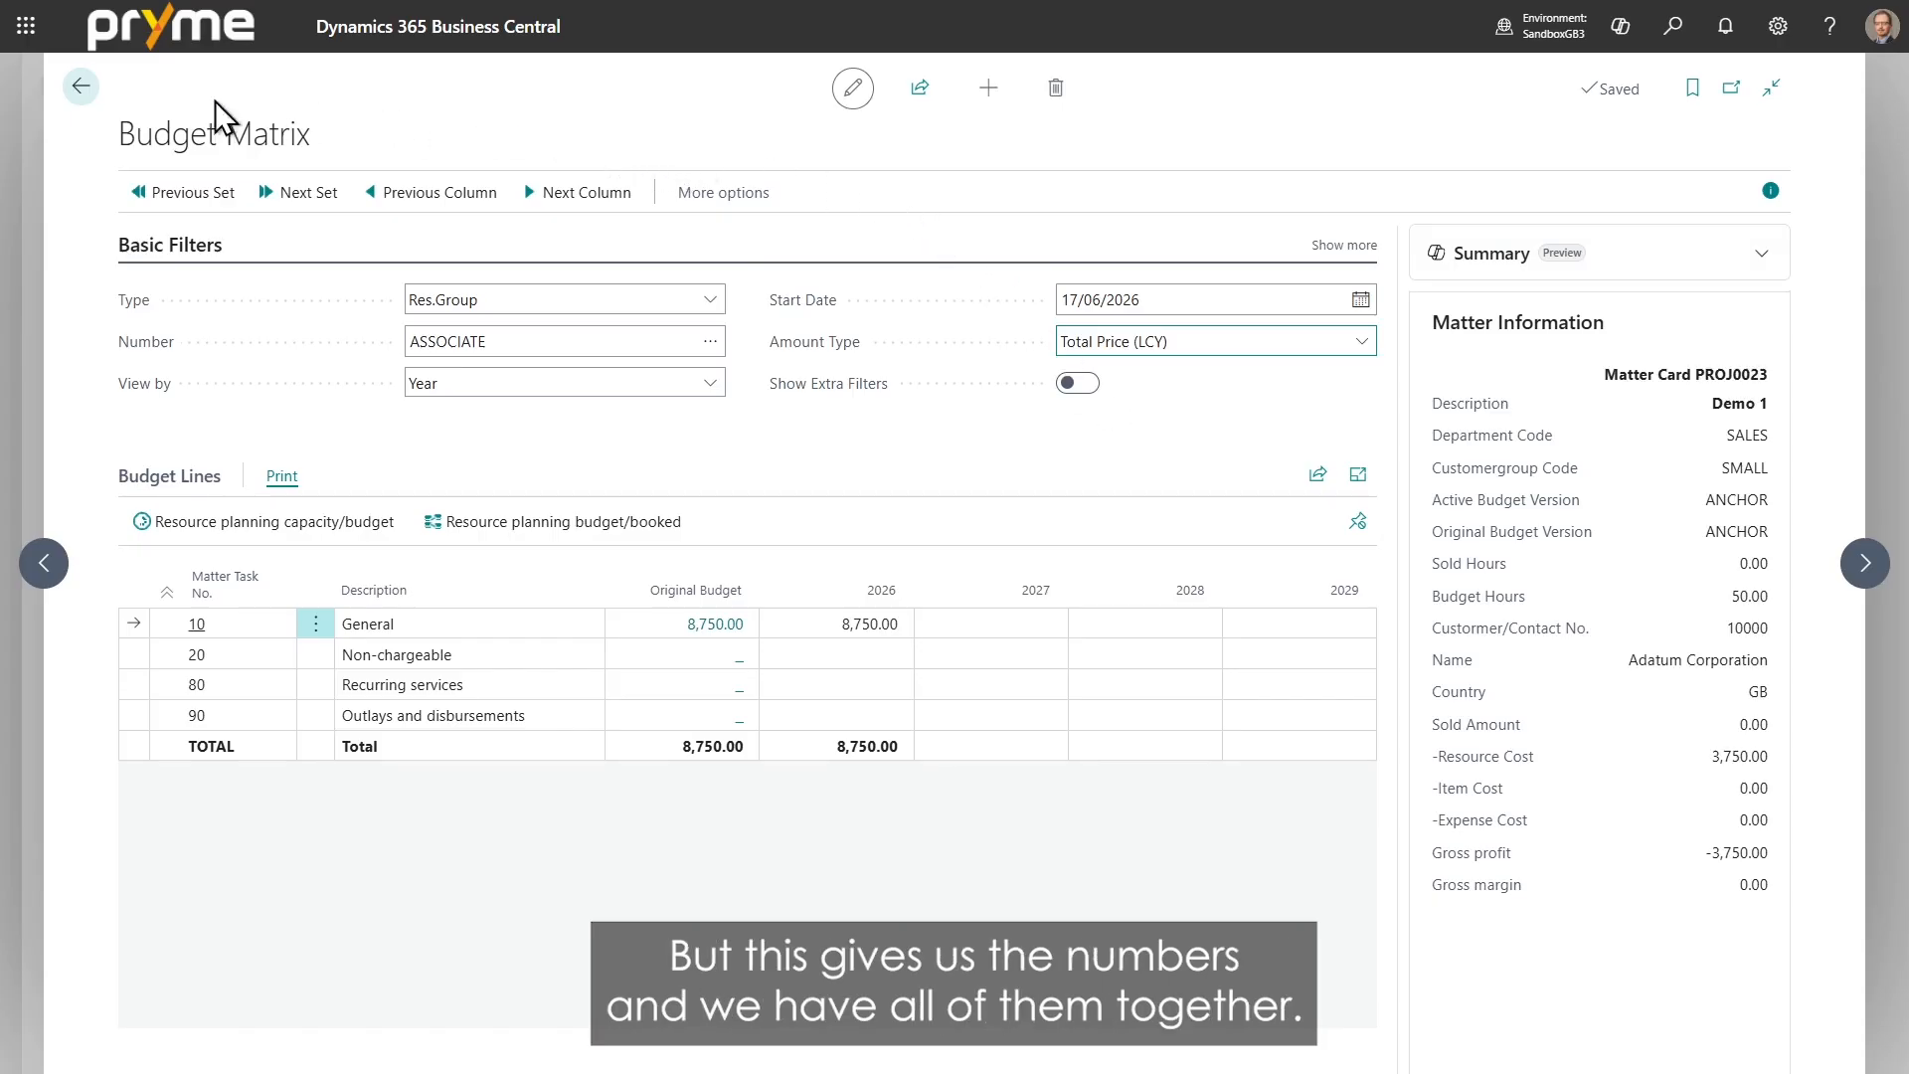
click(82, 87)
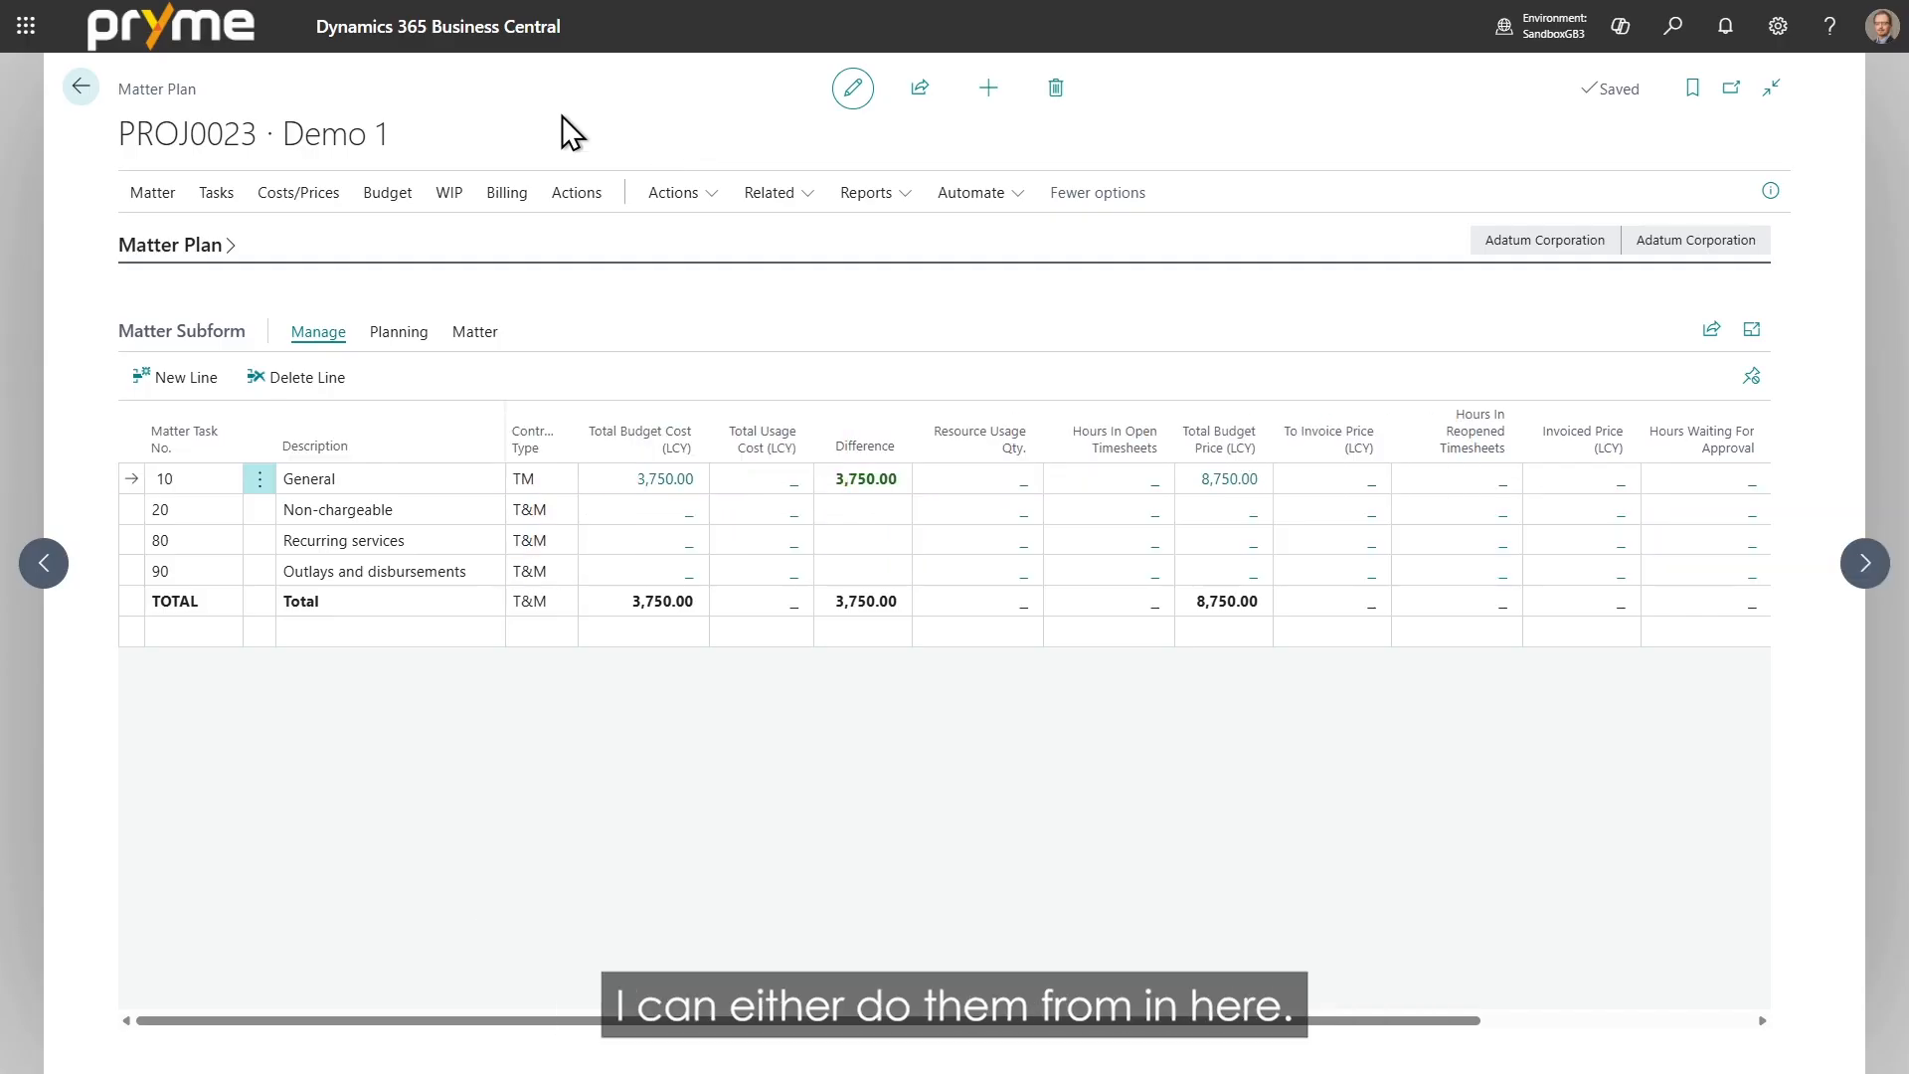
Step: Open the Kanban board of work items related to the Demo 1 matter
click(585, 195)
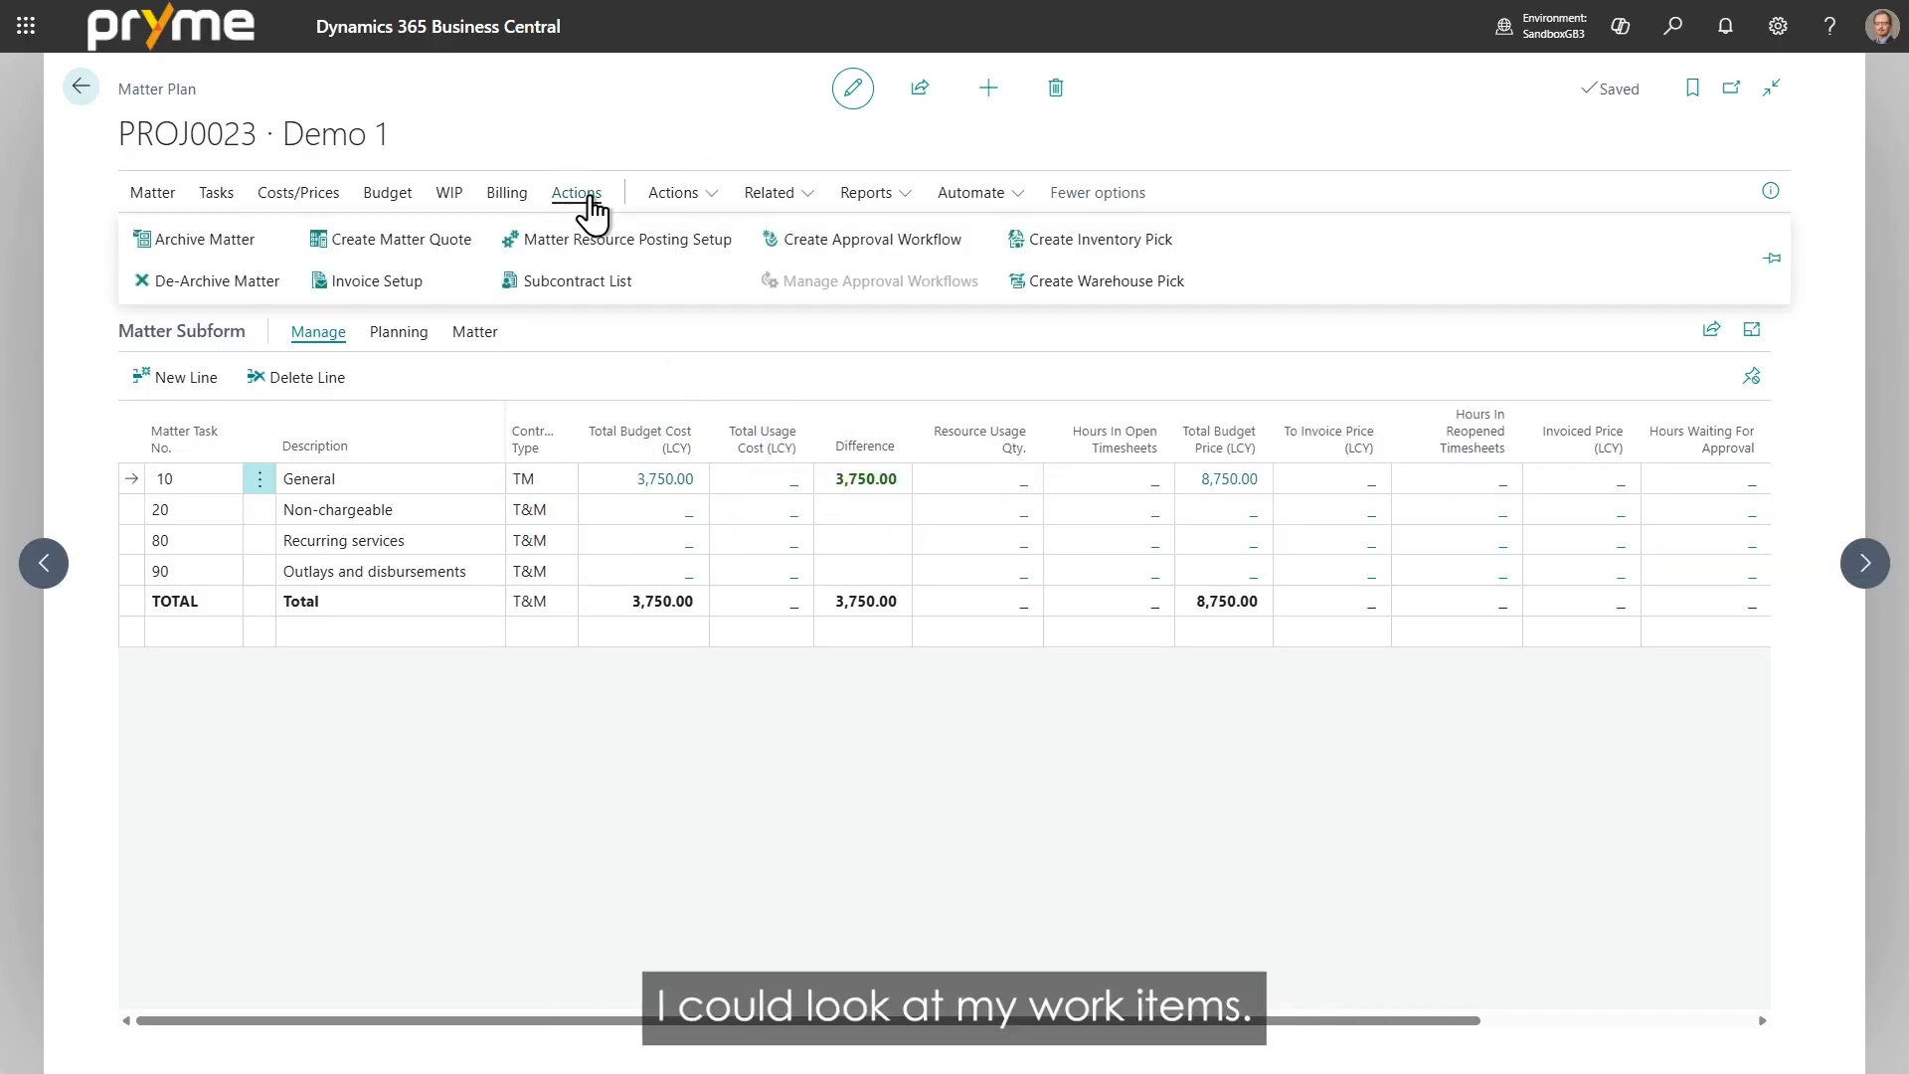
click(766, 198)
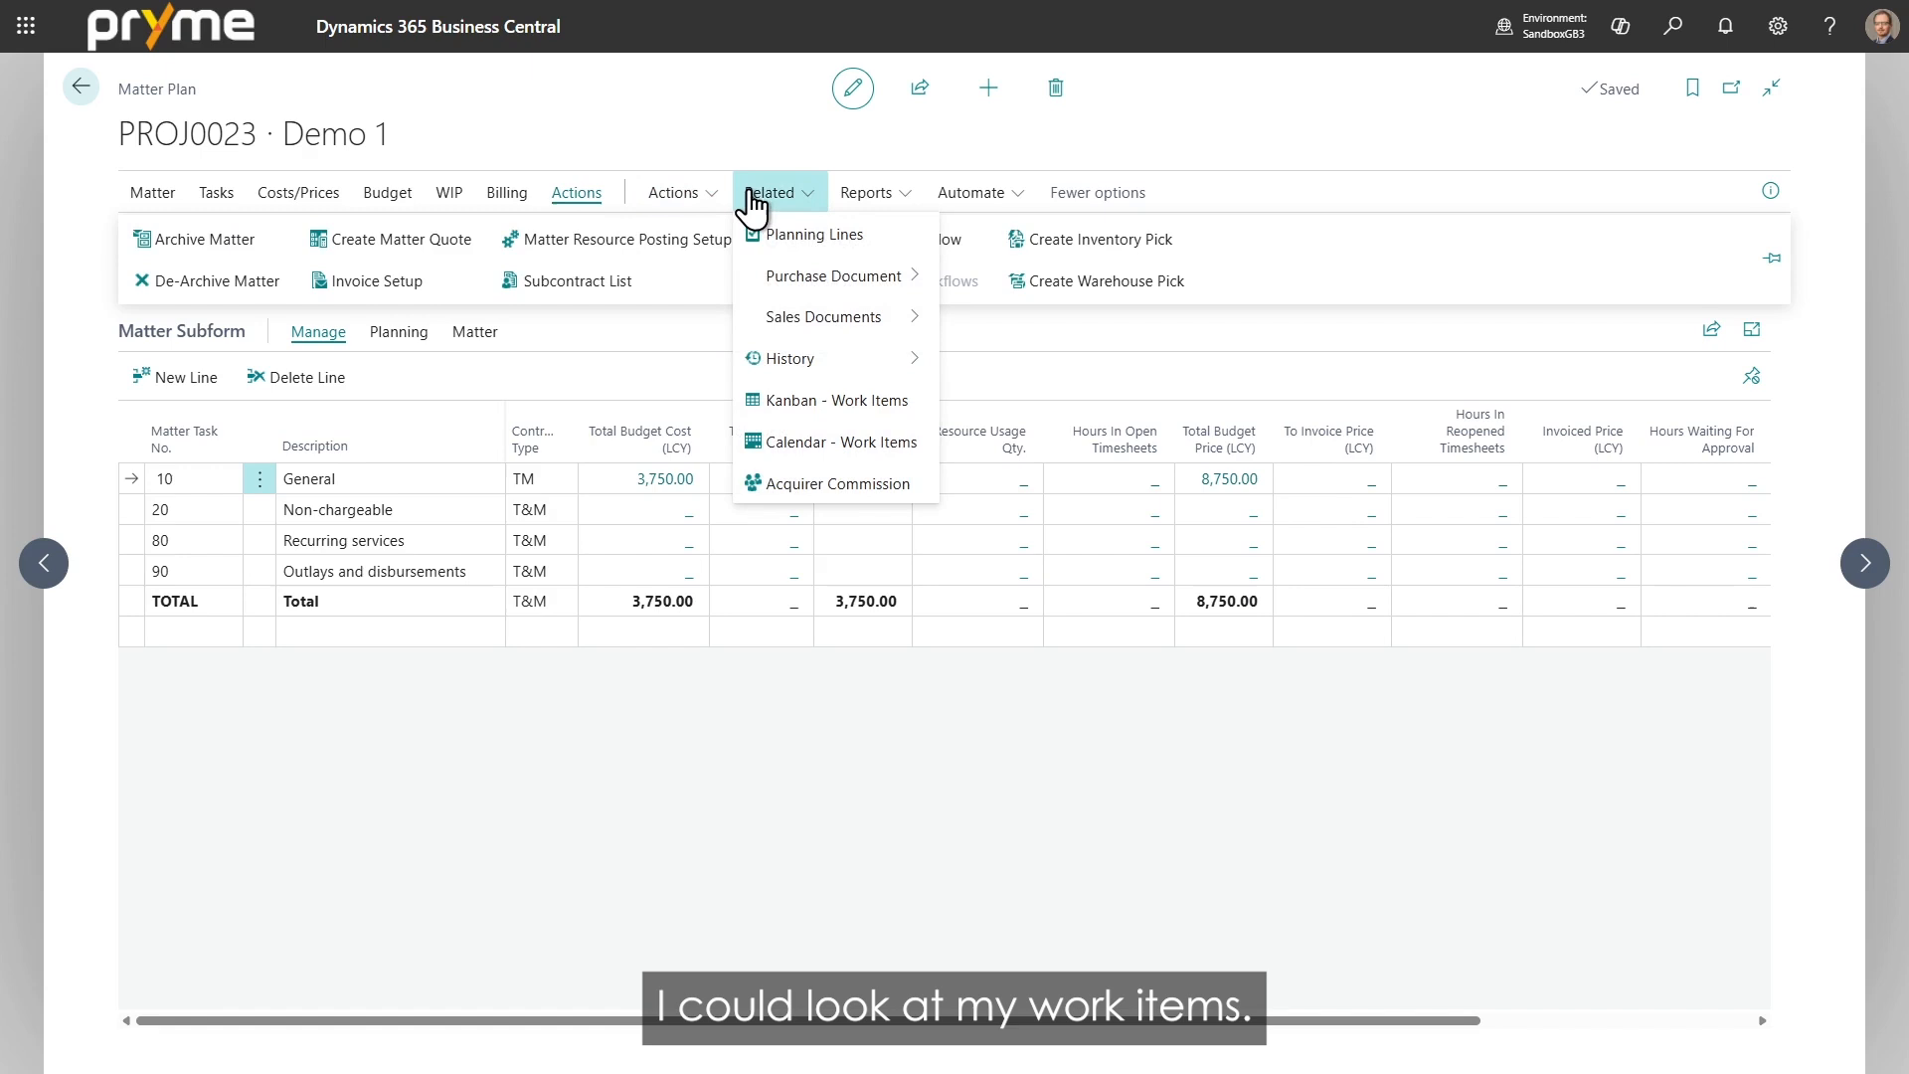
click(840, 401)
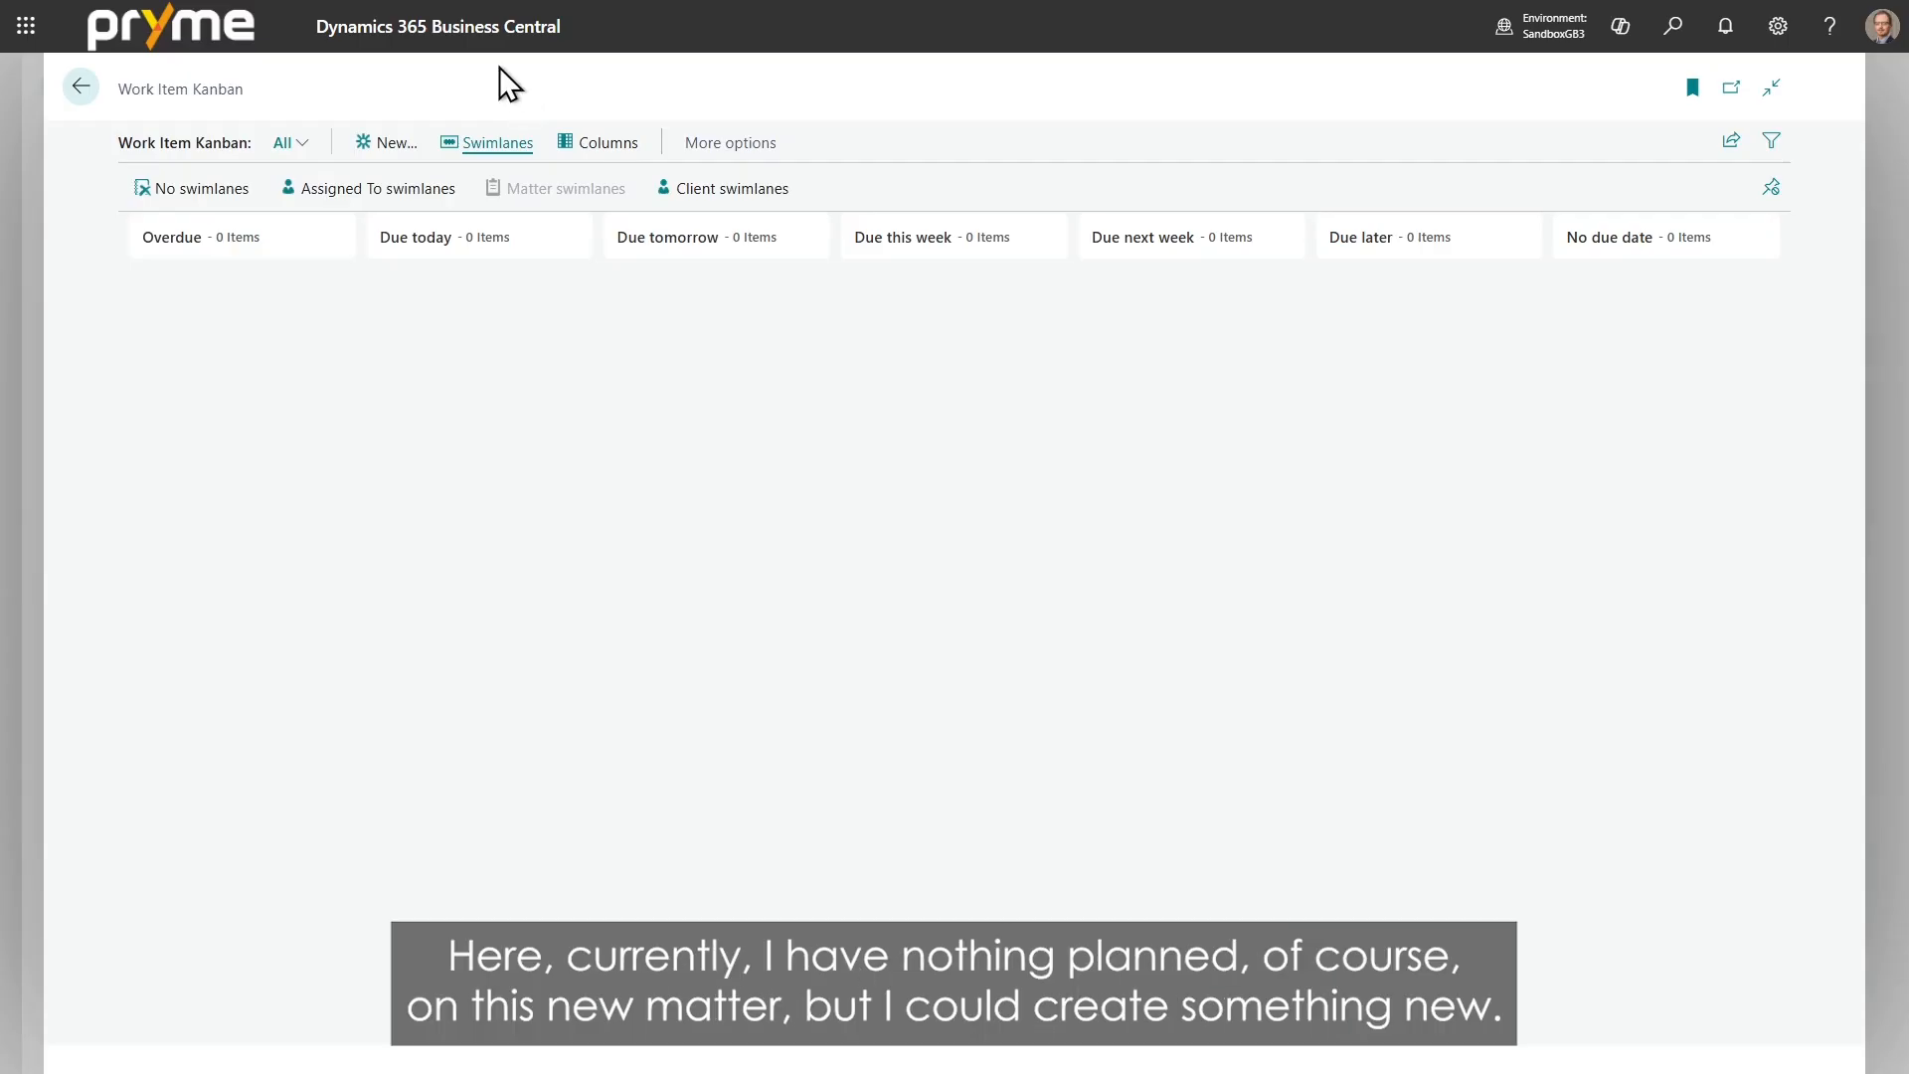
Step: Create a new work item for the Adatum Corporation matter Demo 1 (PROJ0023)
click(390, 144)
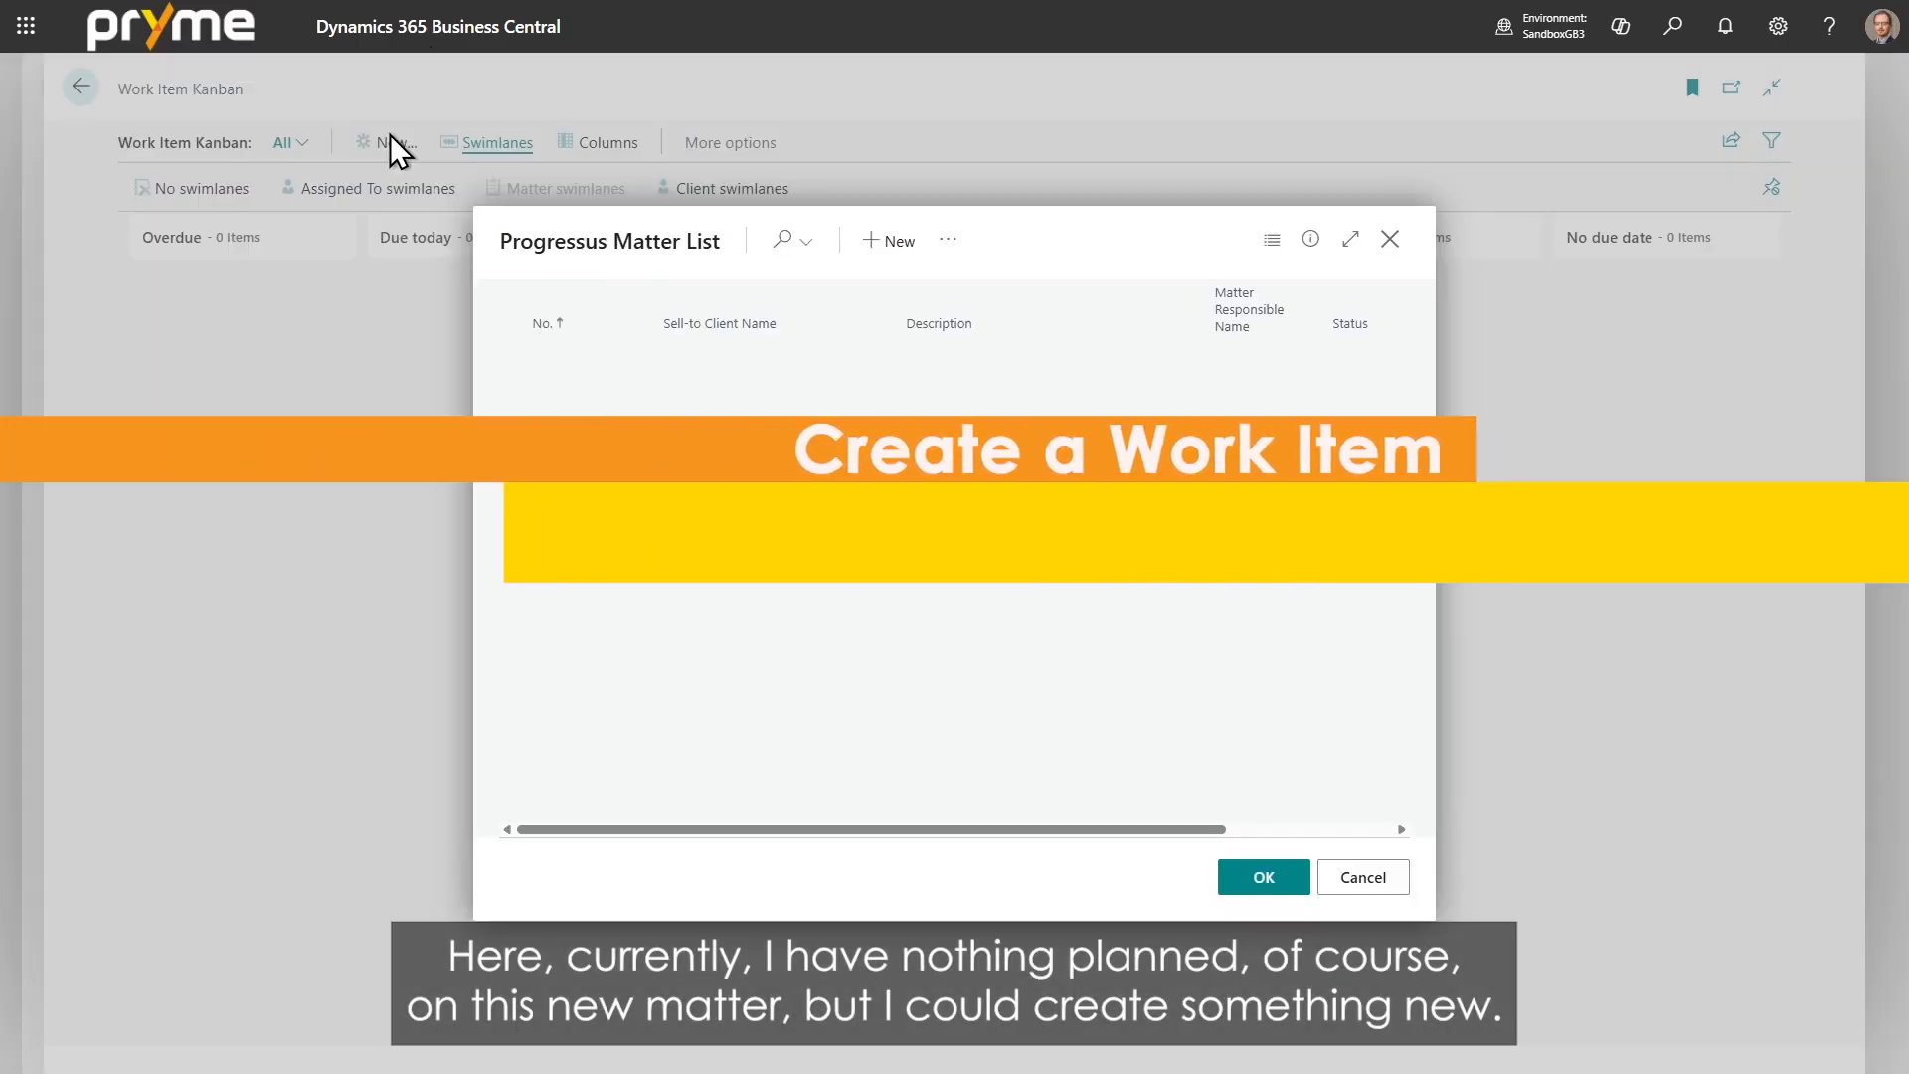
scroll(596, 696, down, 3)
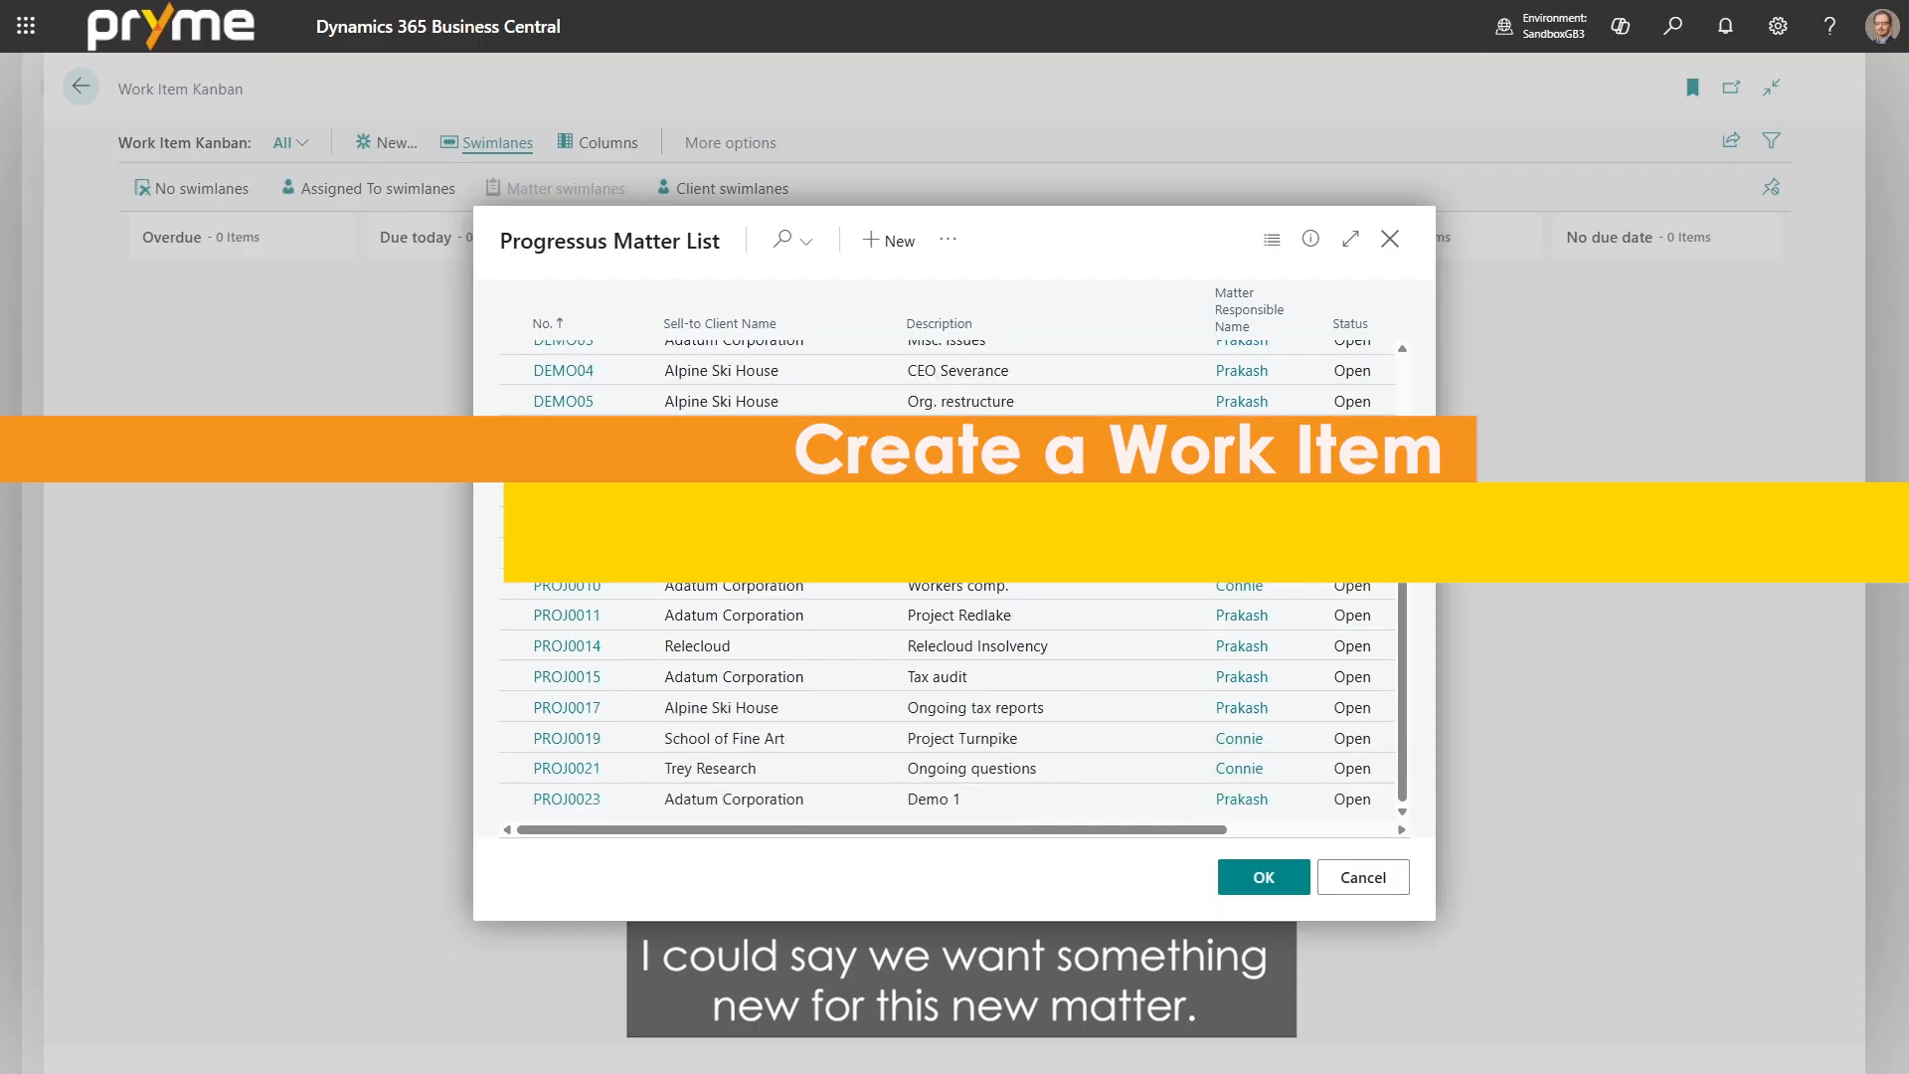
click(586, 795)
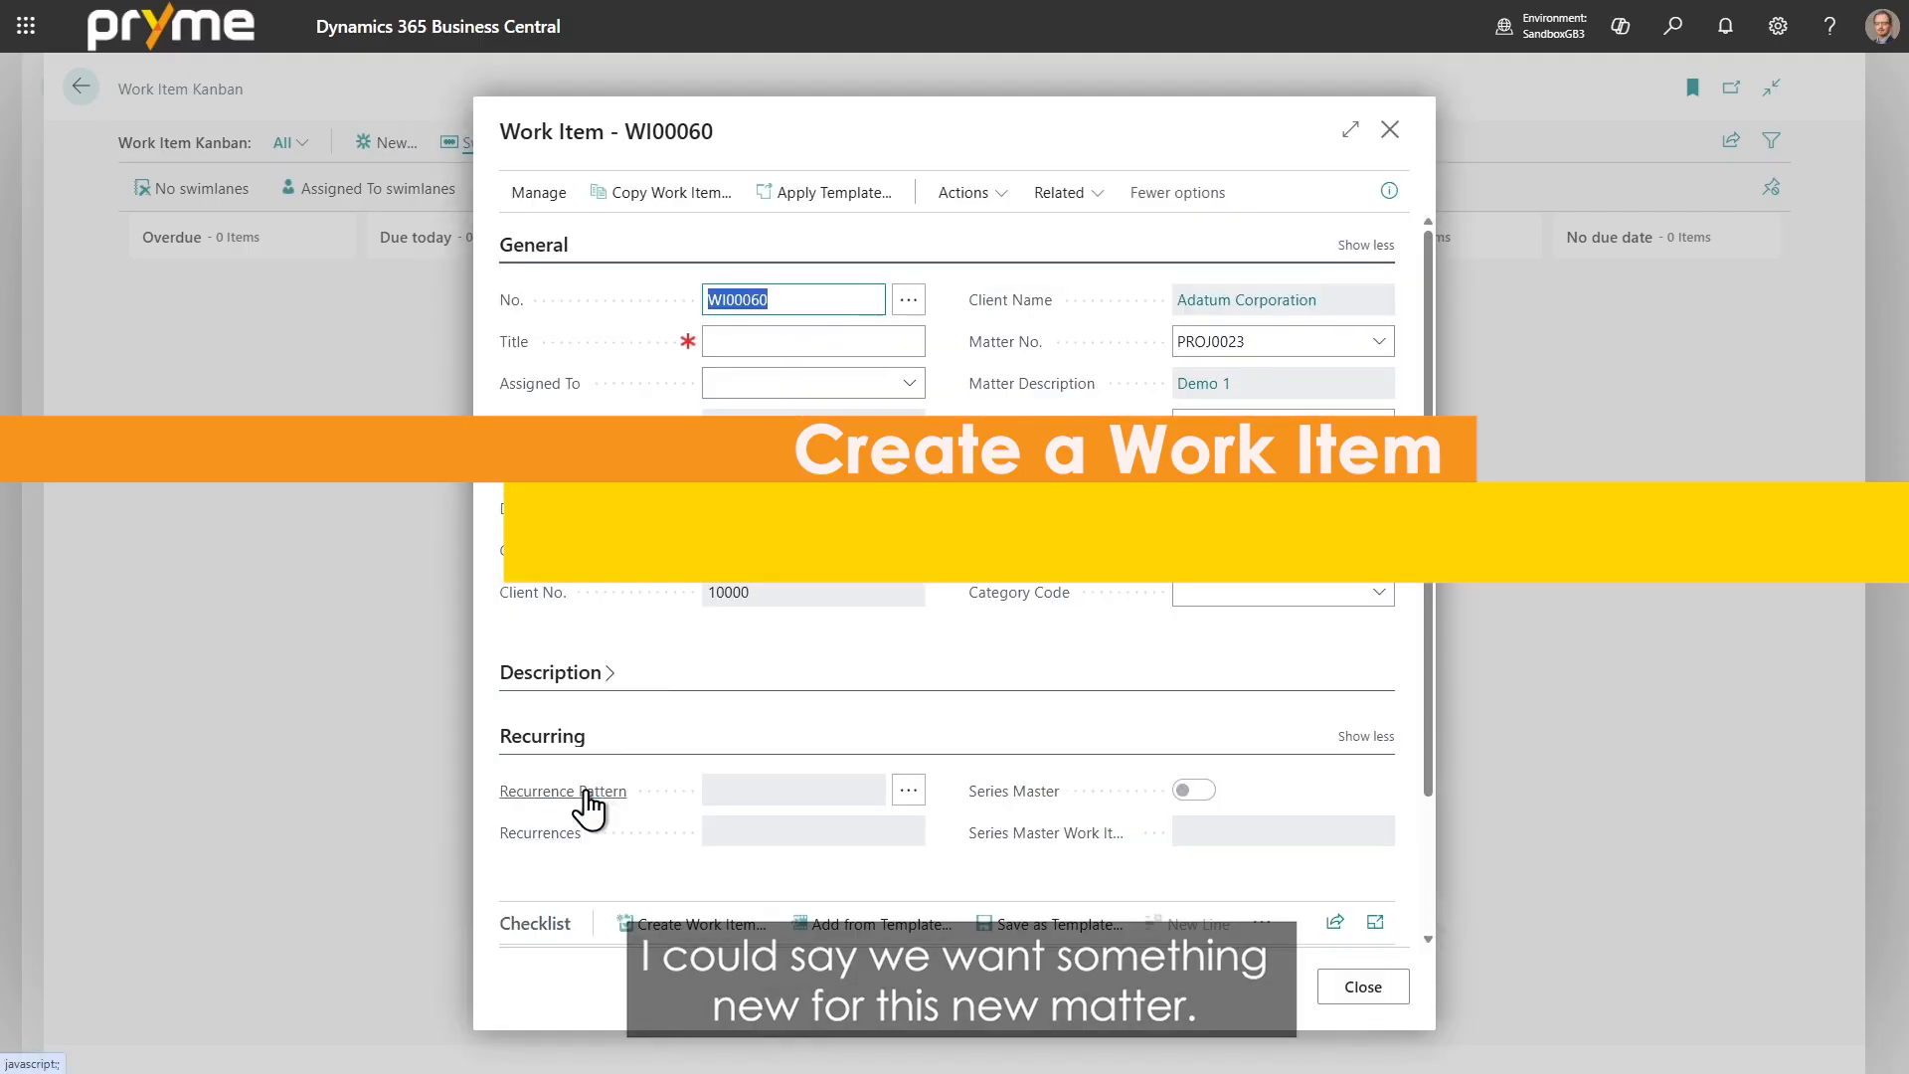
Step: Apply the PAYROLL template to the new work item, letting template data replace existing field data
click(822, 336)
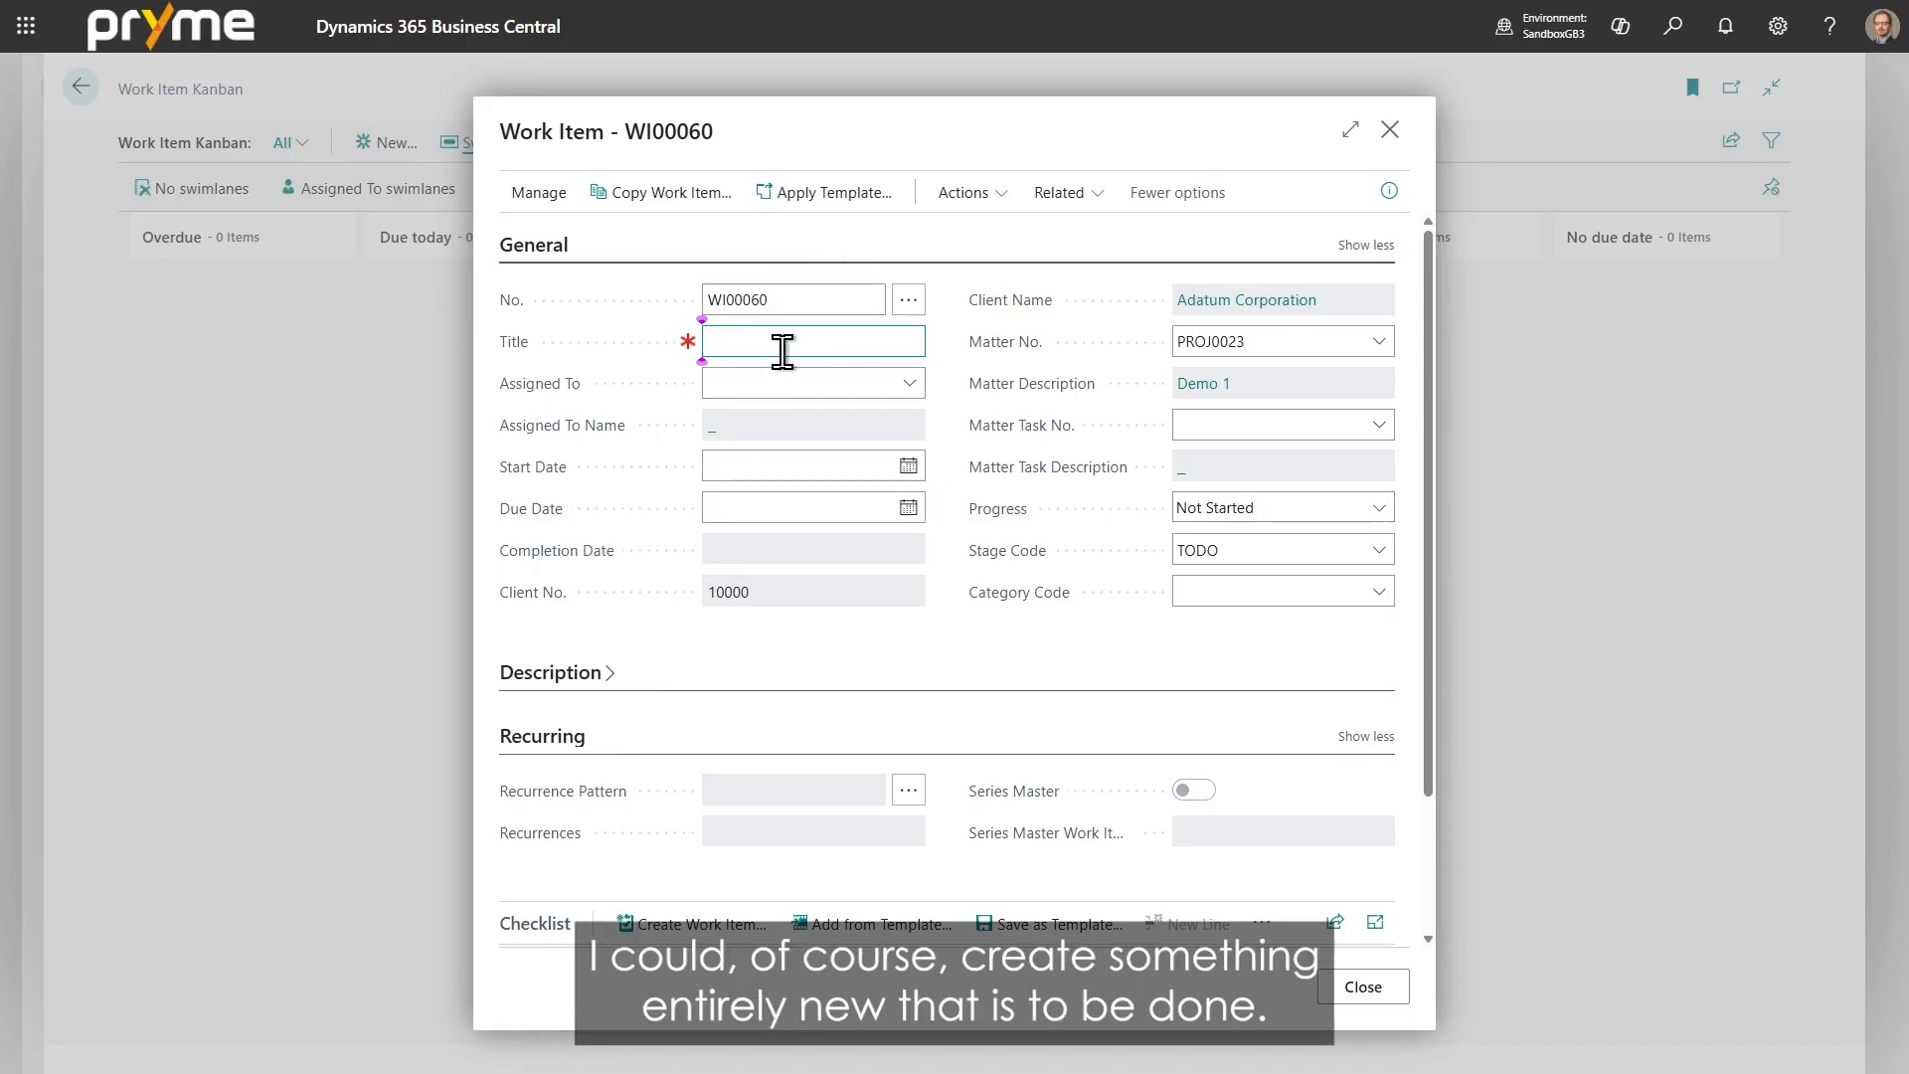
click(798, 189)
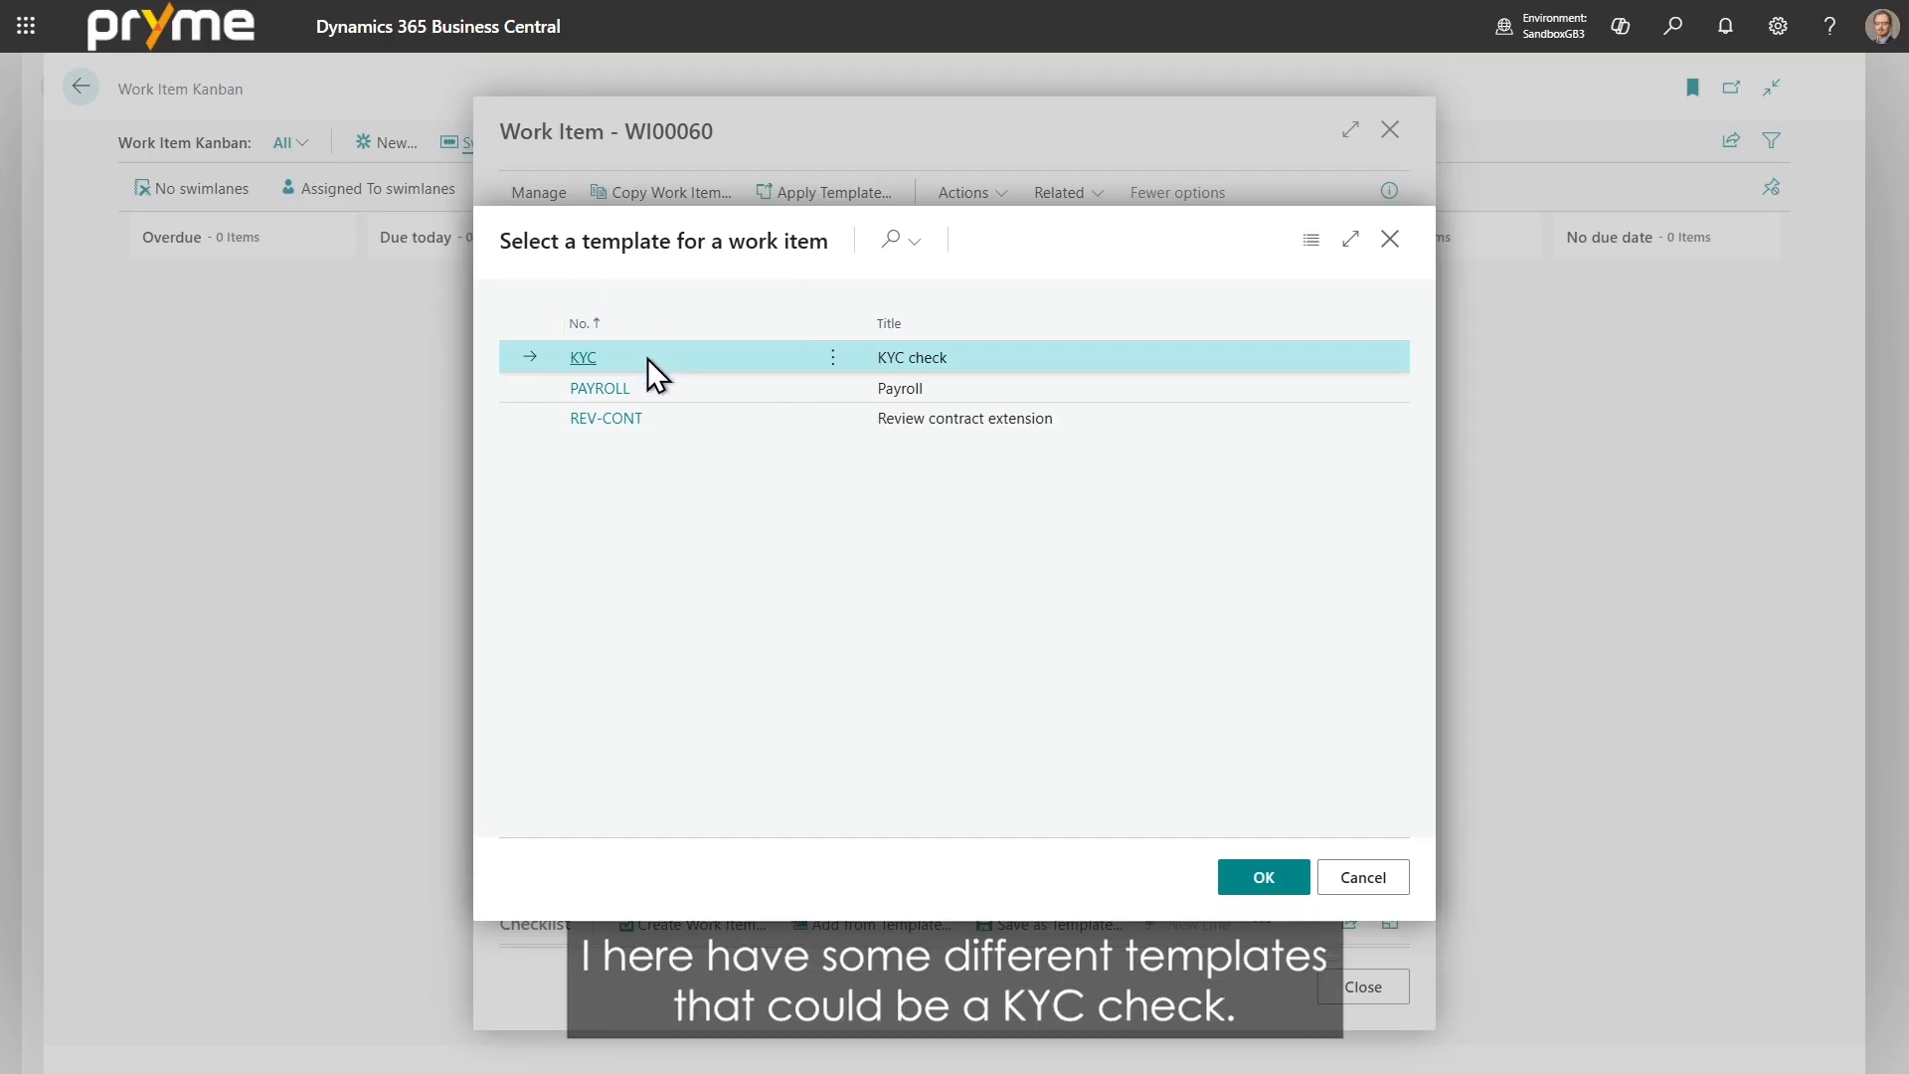
click(602, 388)
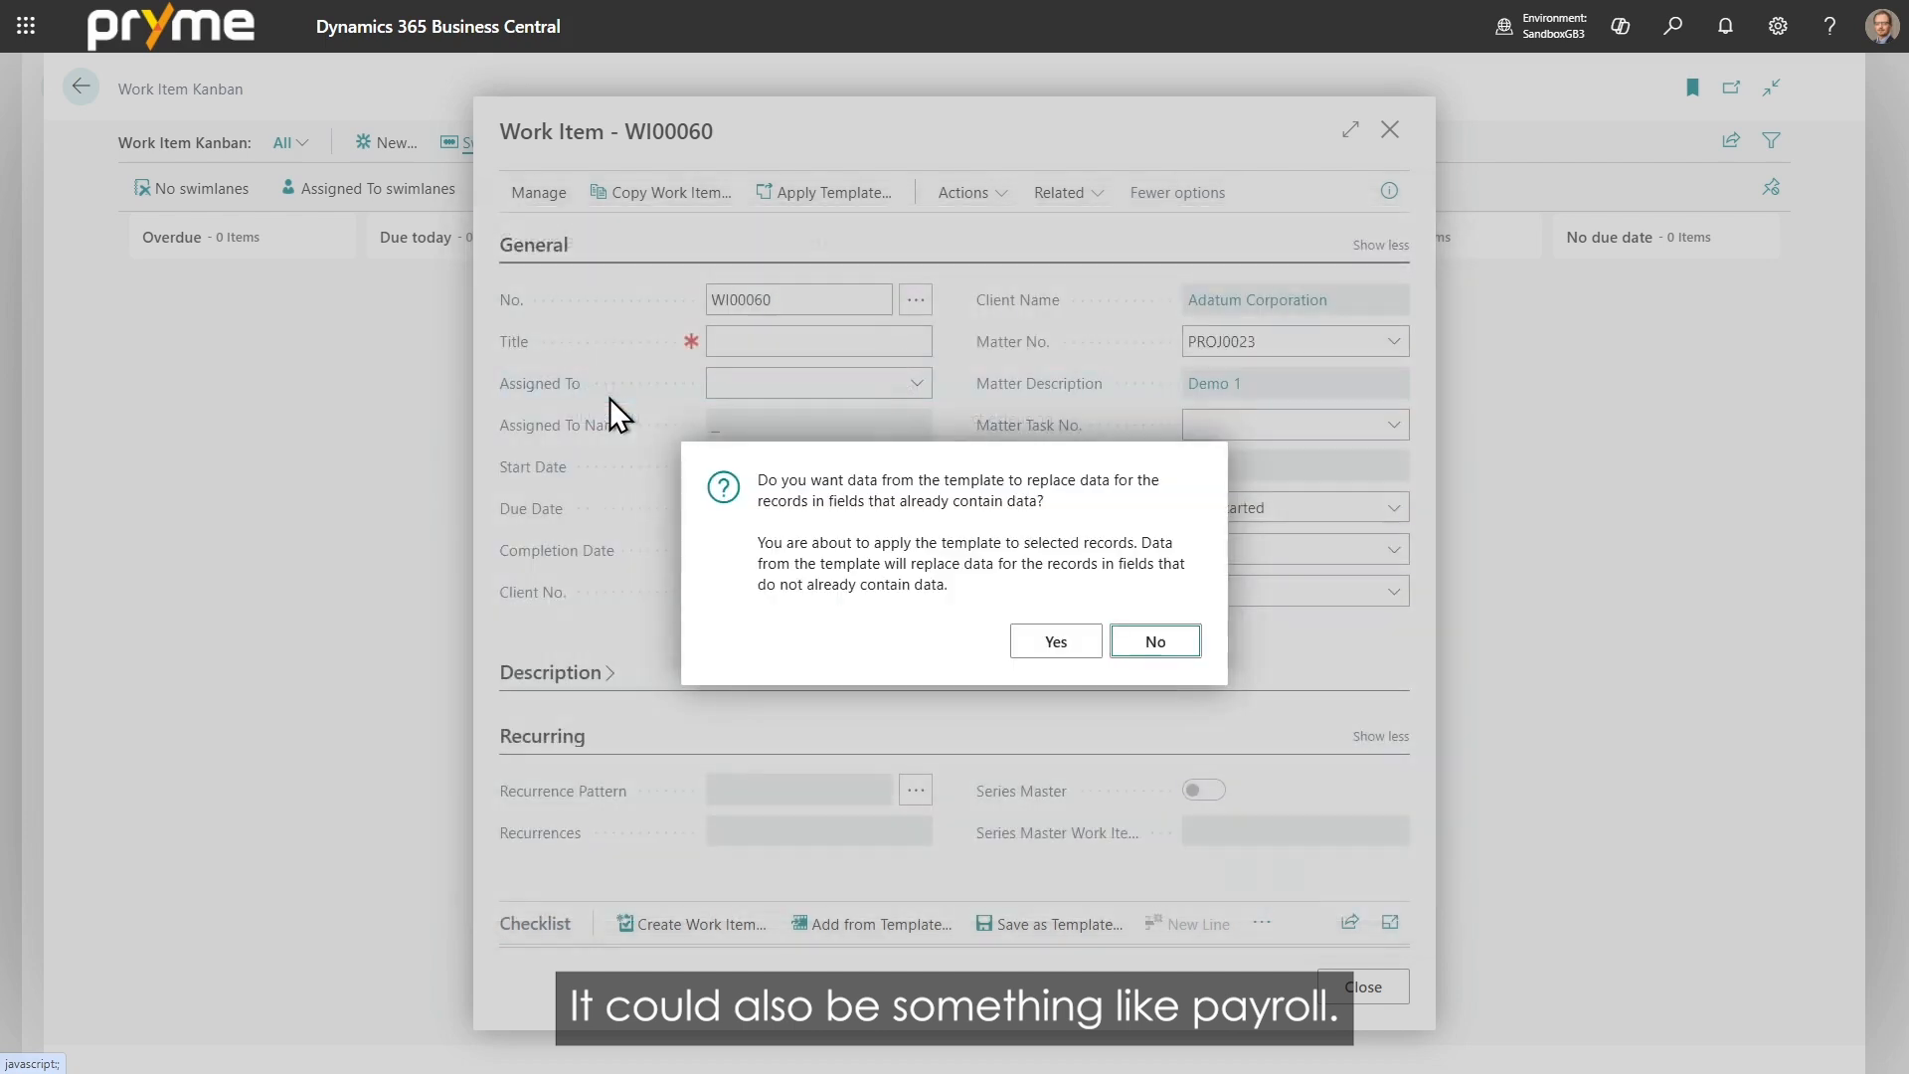
click(1040, 644)
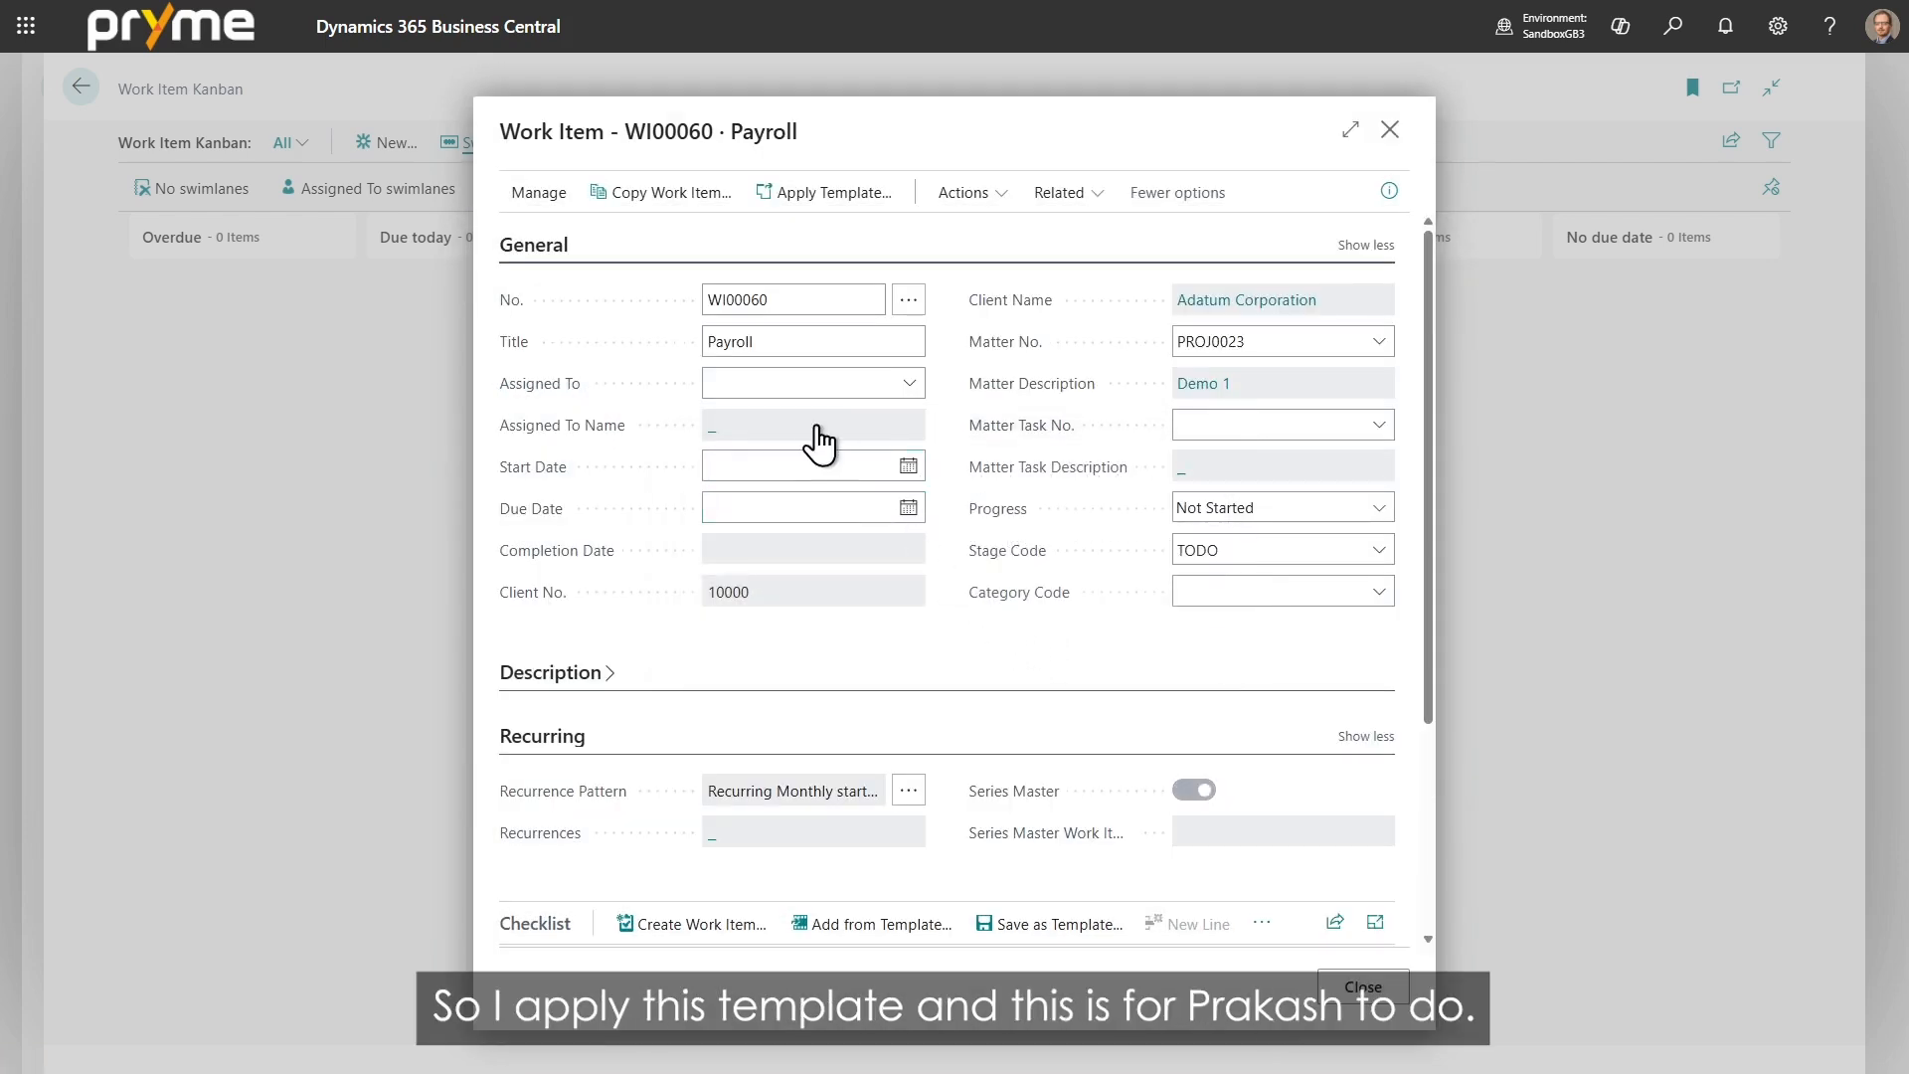
Step: Assign the Payroll work item to the person responsible for the matter
click(857, 382)
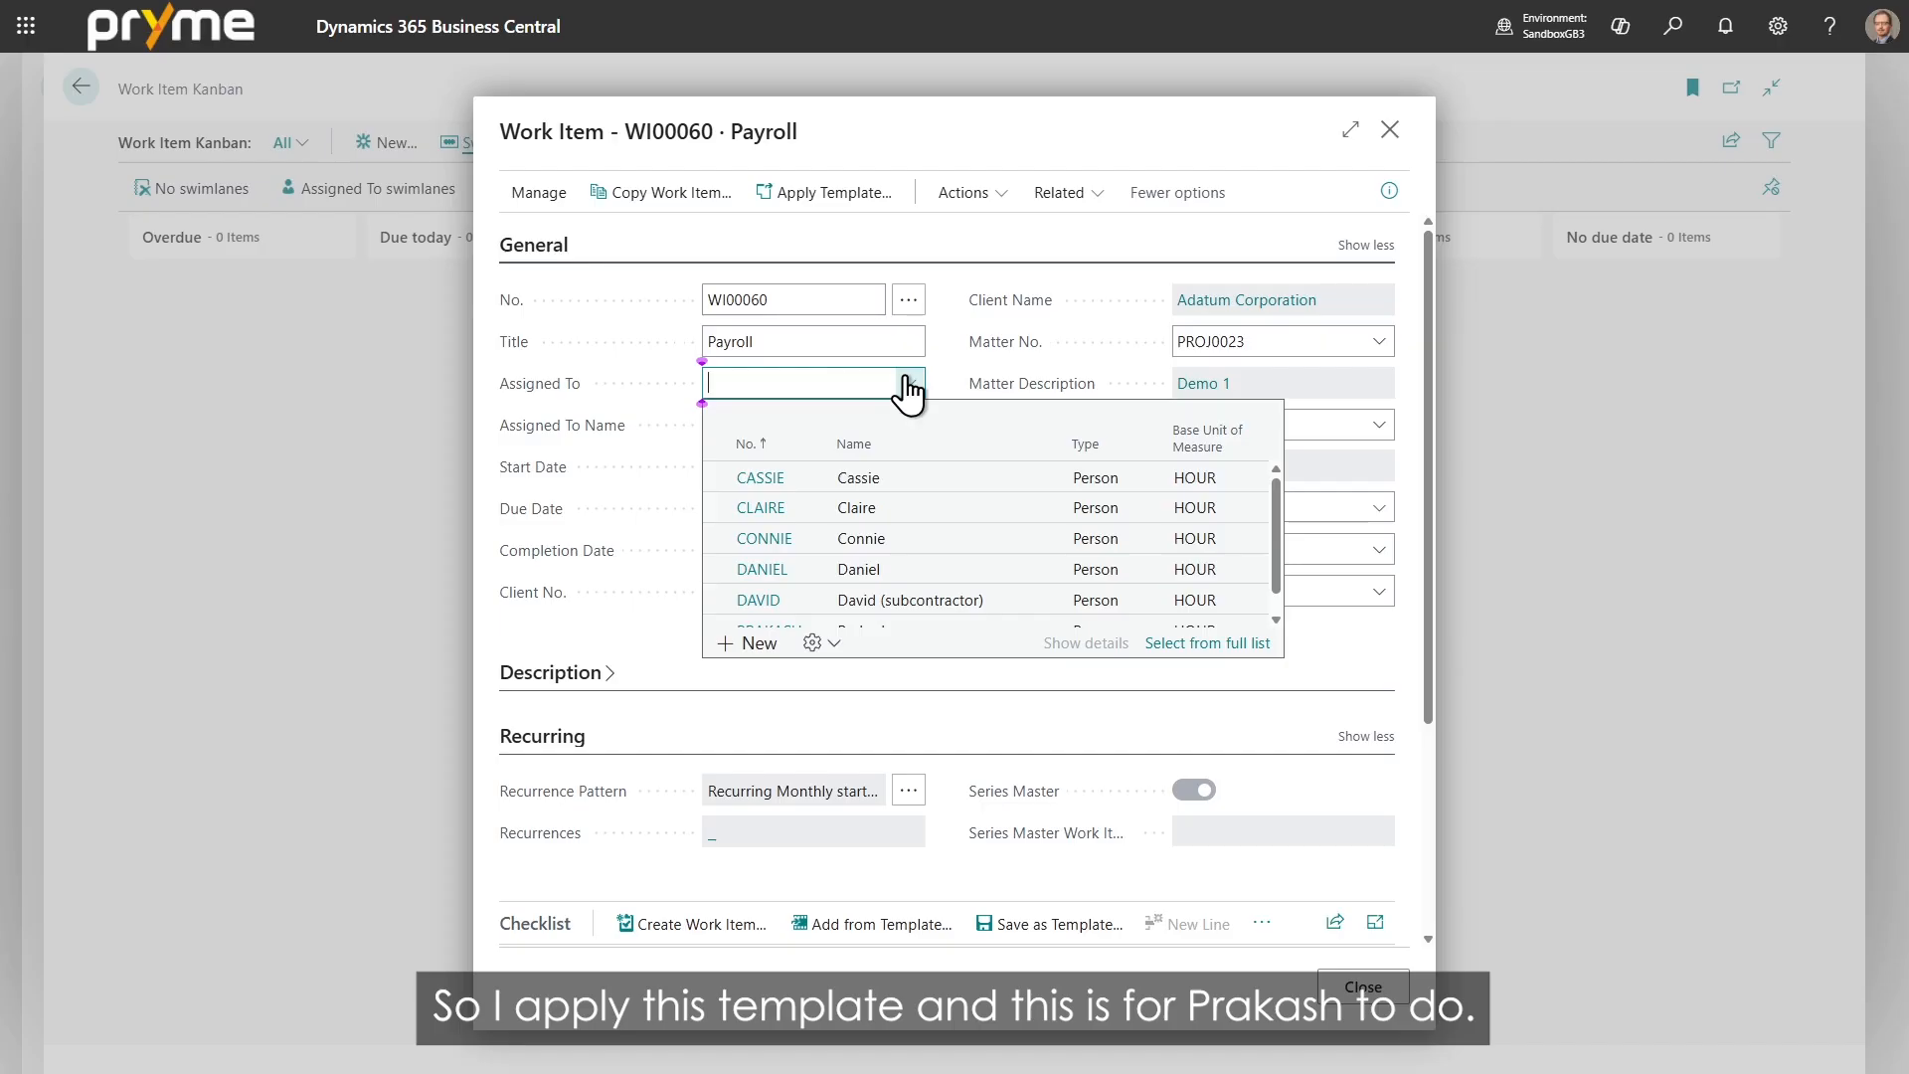
scroll(779, 475, down, 1)
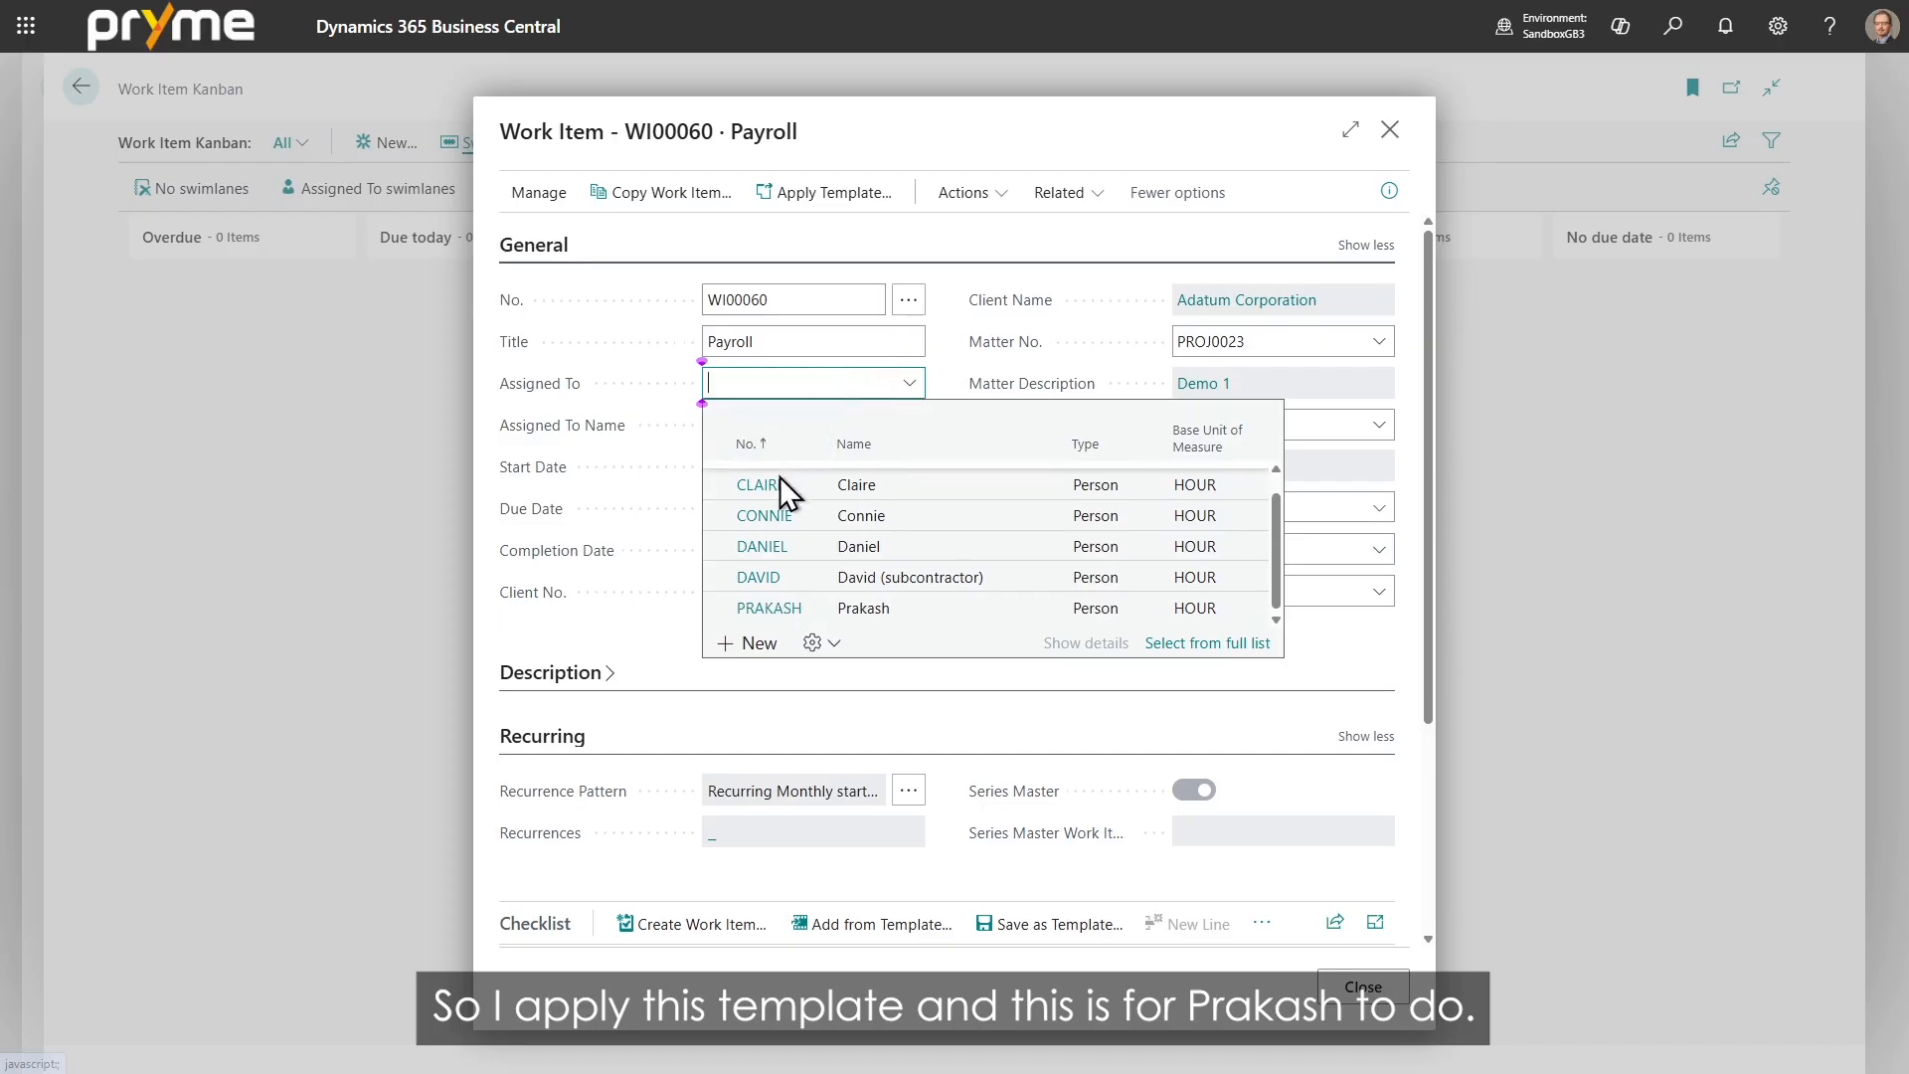
click(778, 610)
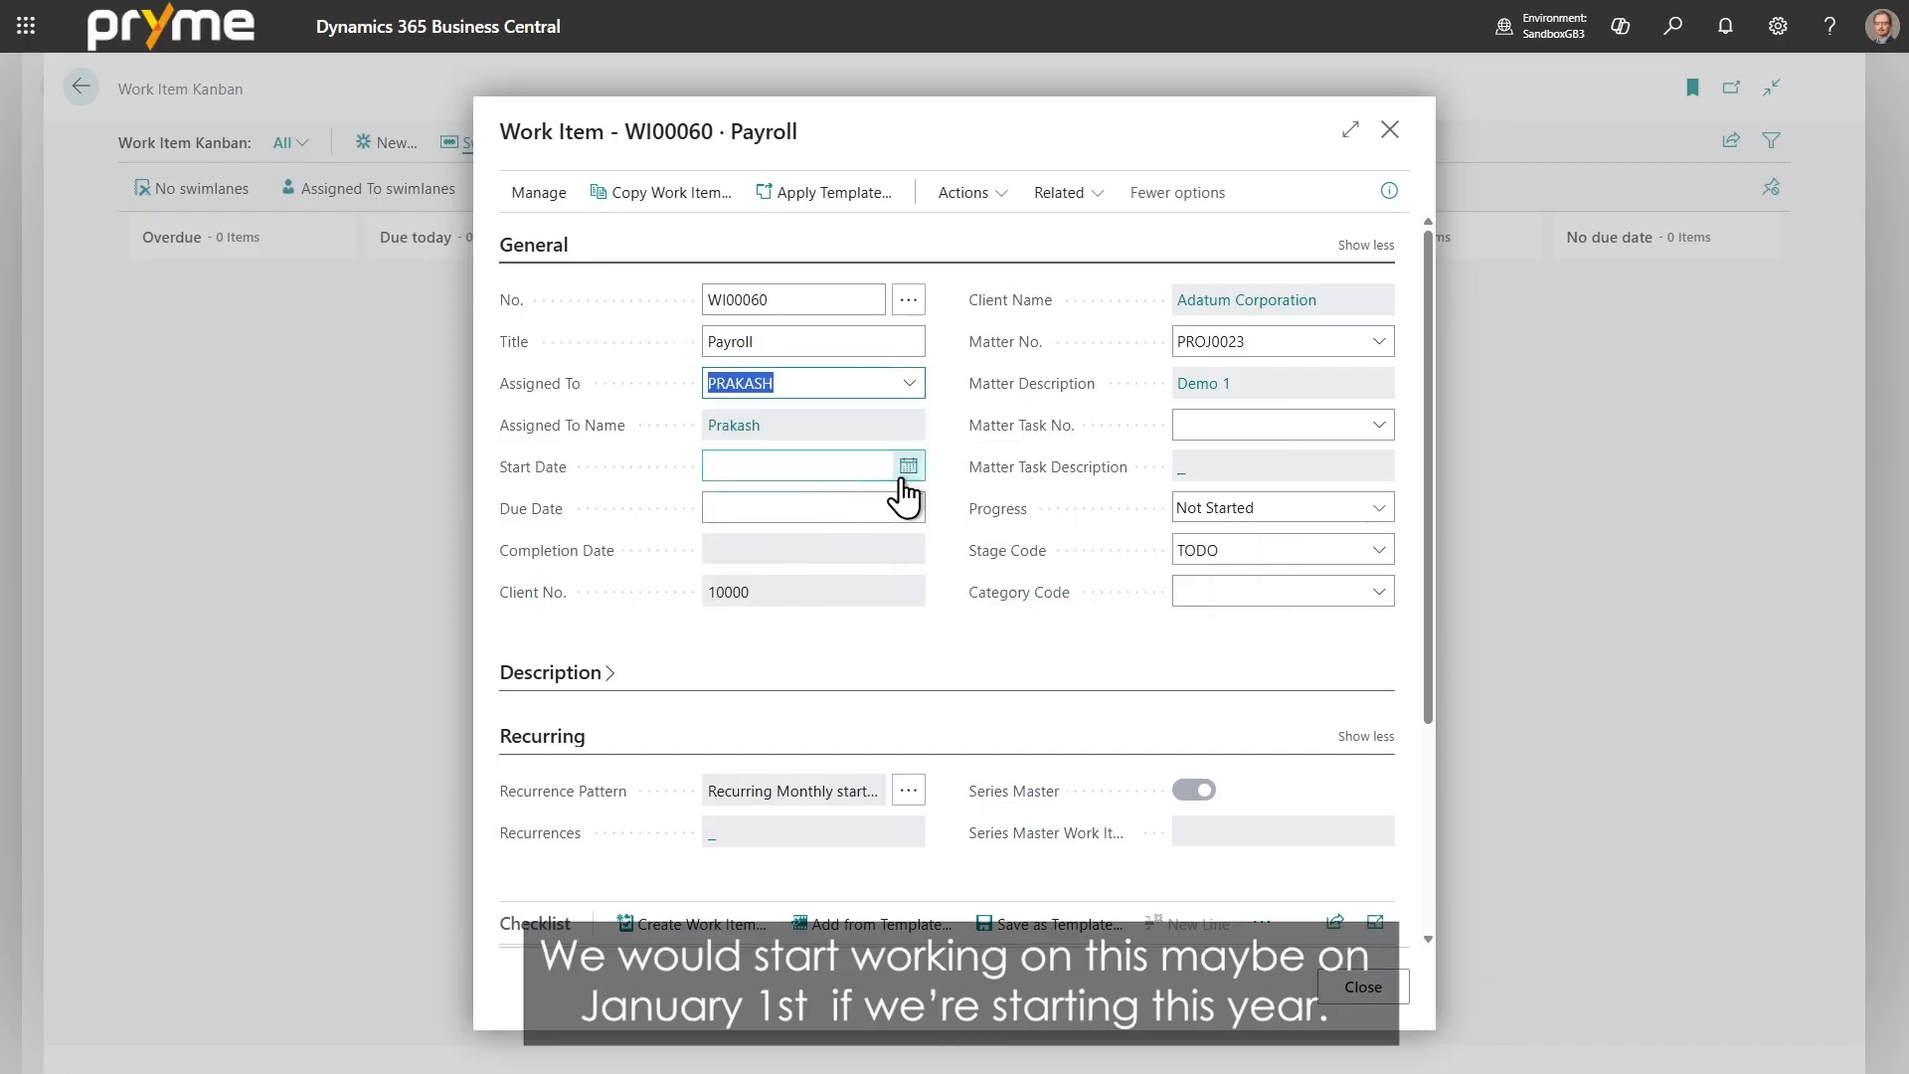
Step: Set the Payroll work item's start date to 01/01/2026 and its due date to 10/01/2026
click(909, 470)
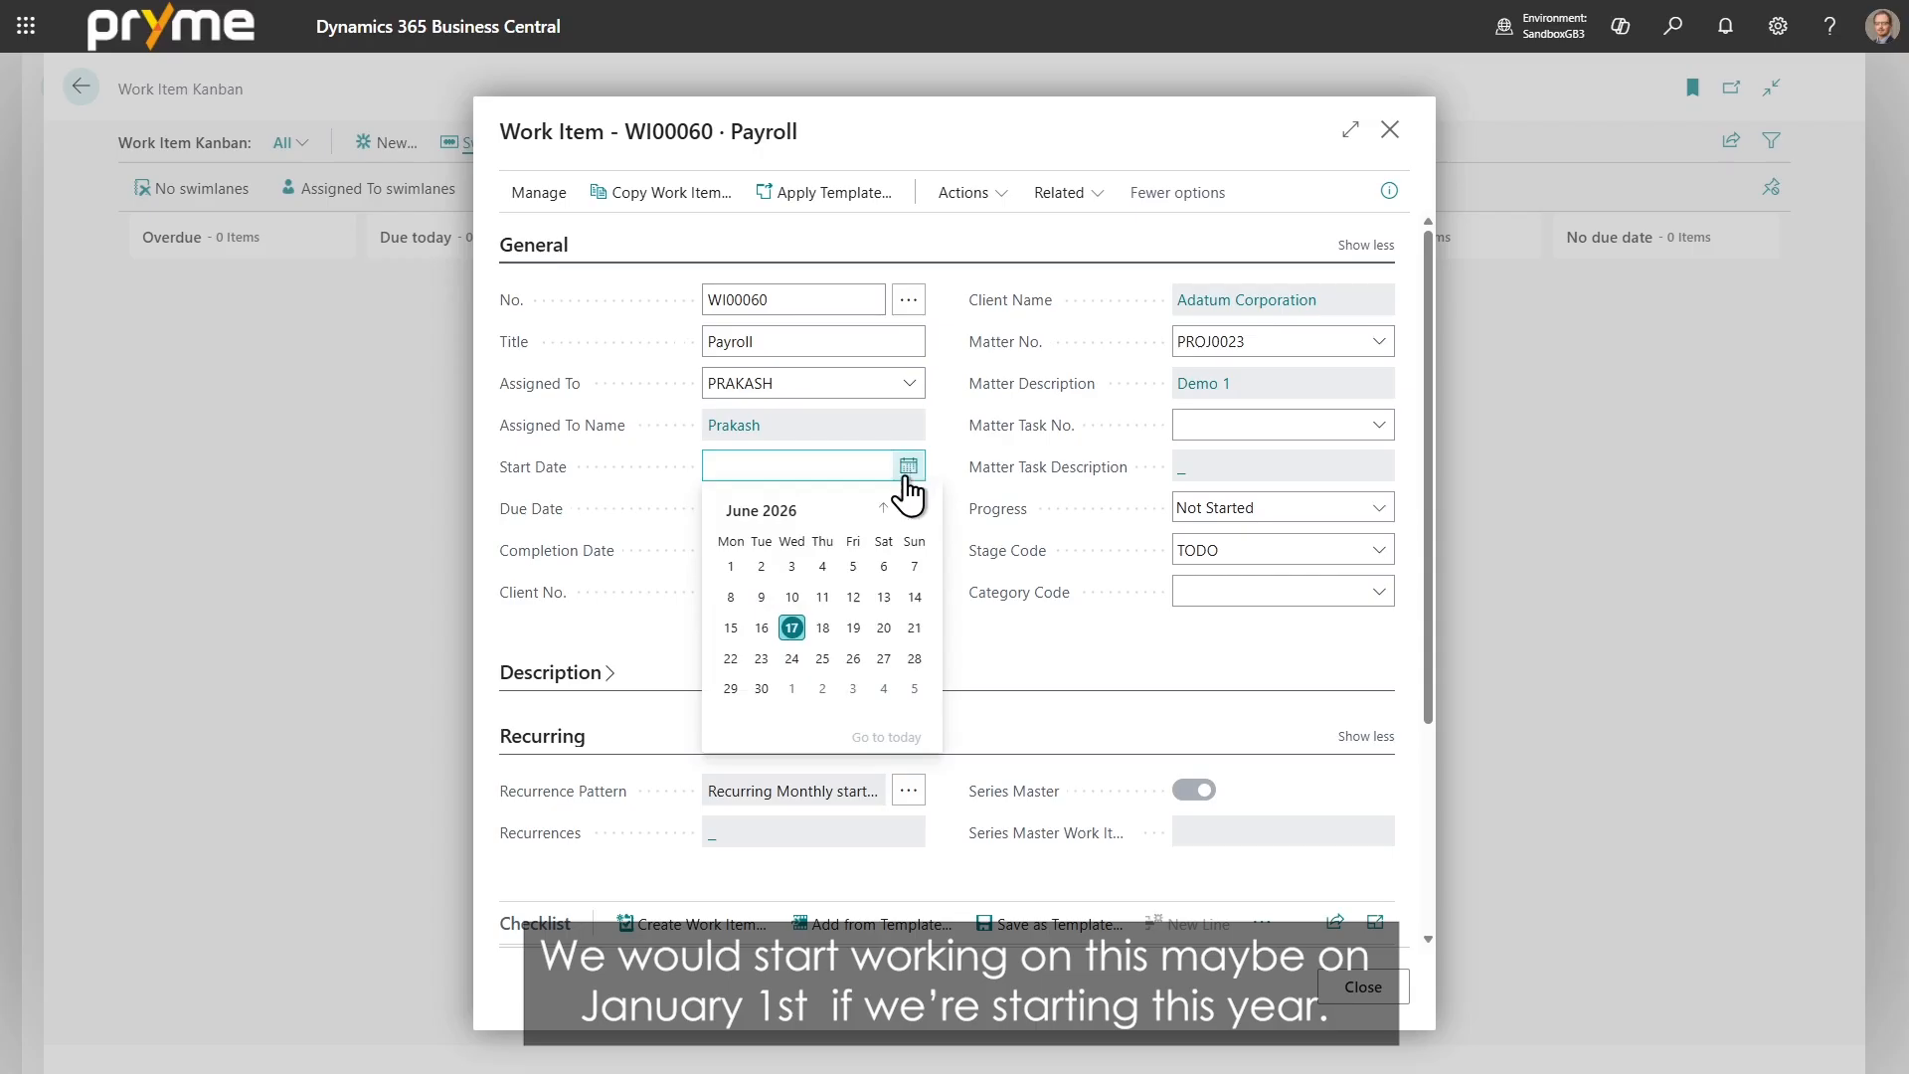
click(831, 467)
text(1/1)
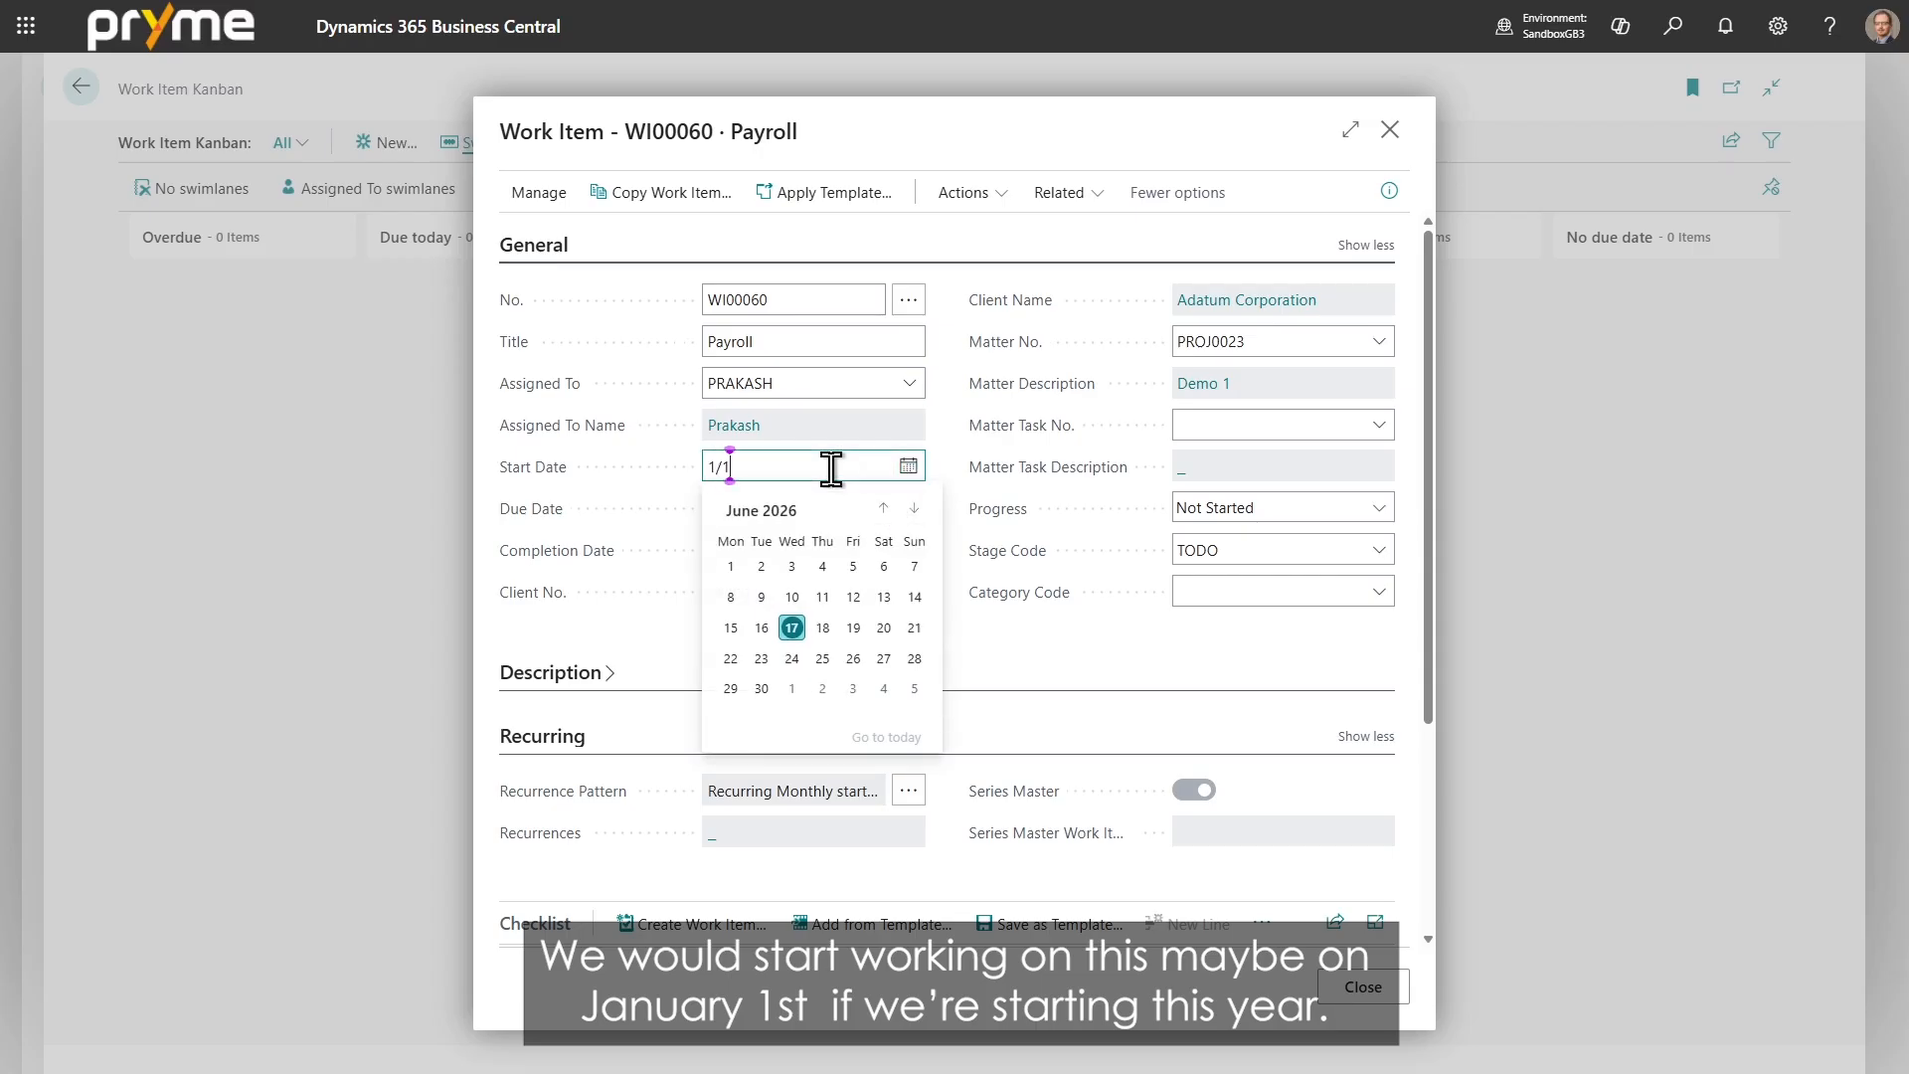
click(963, 433)
click(824, 508)
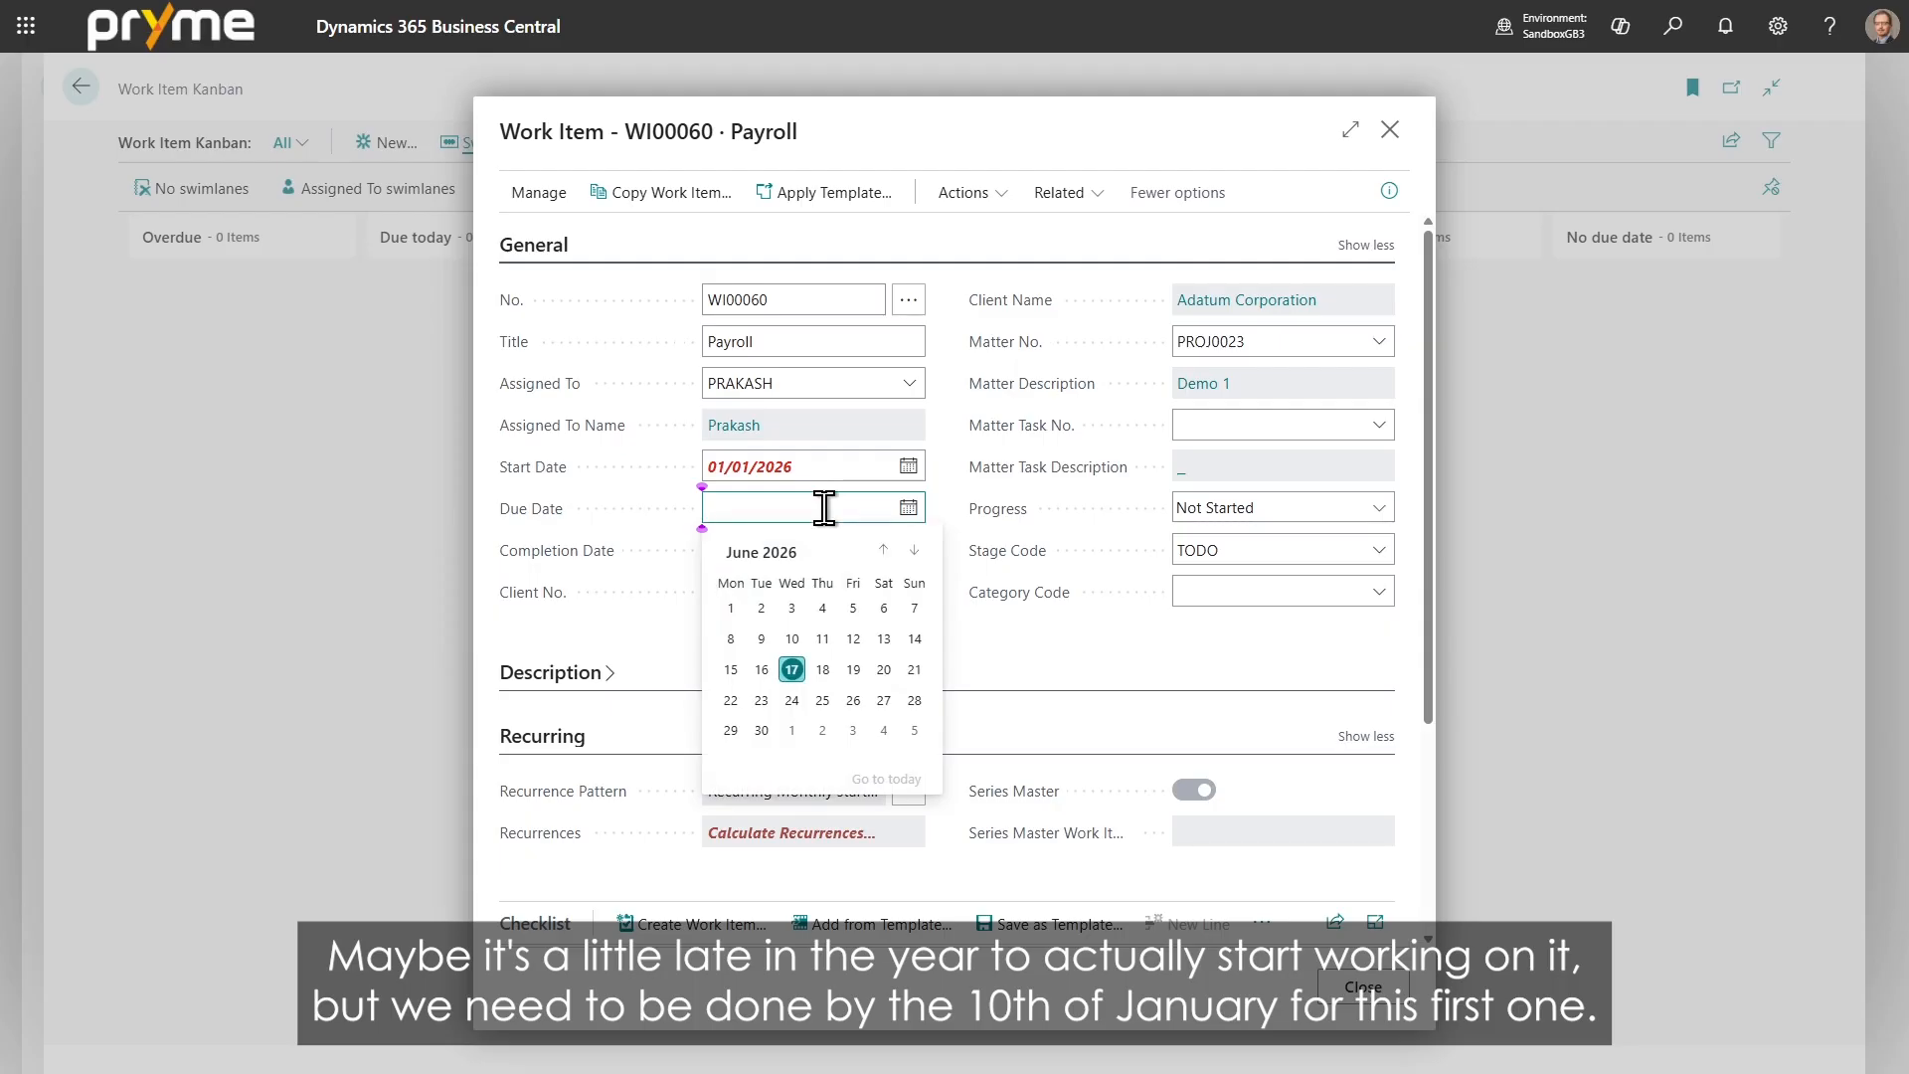
text(10/1)
click(957, 460)
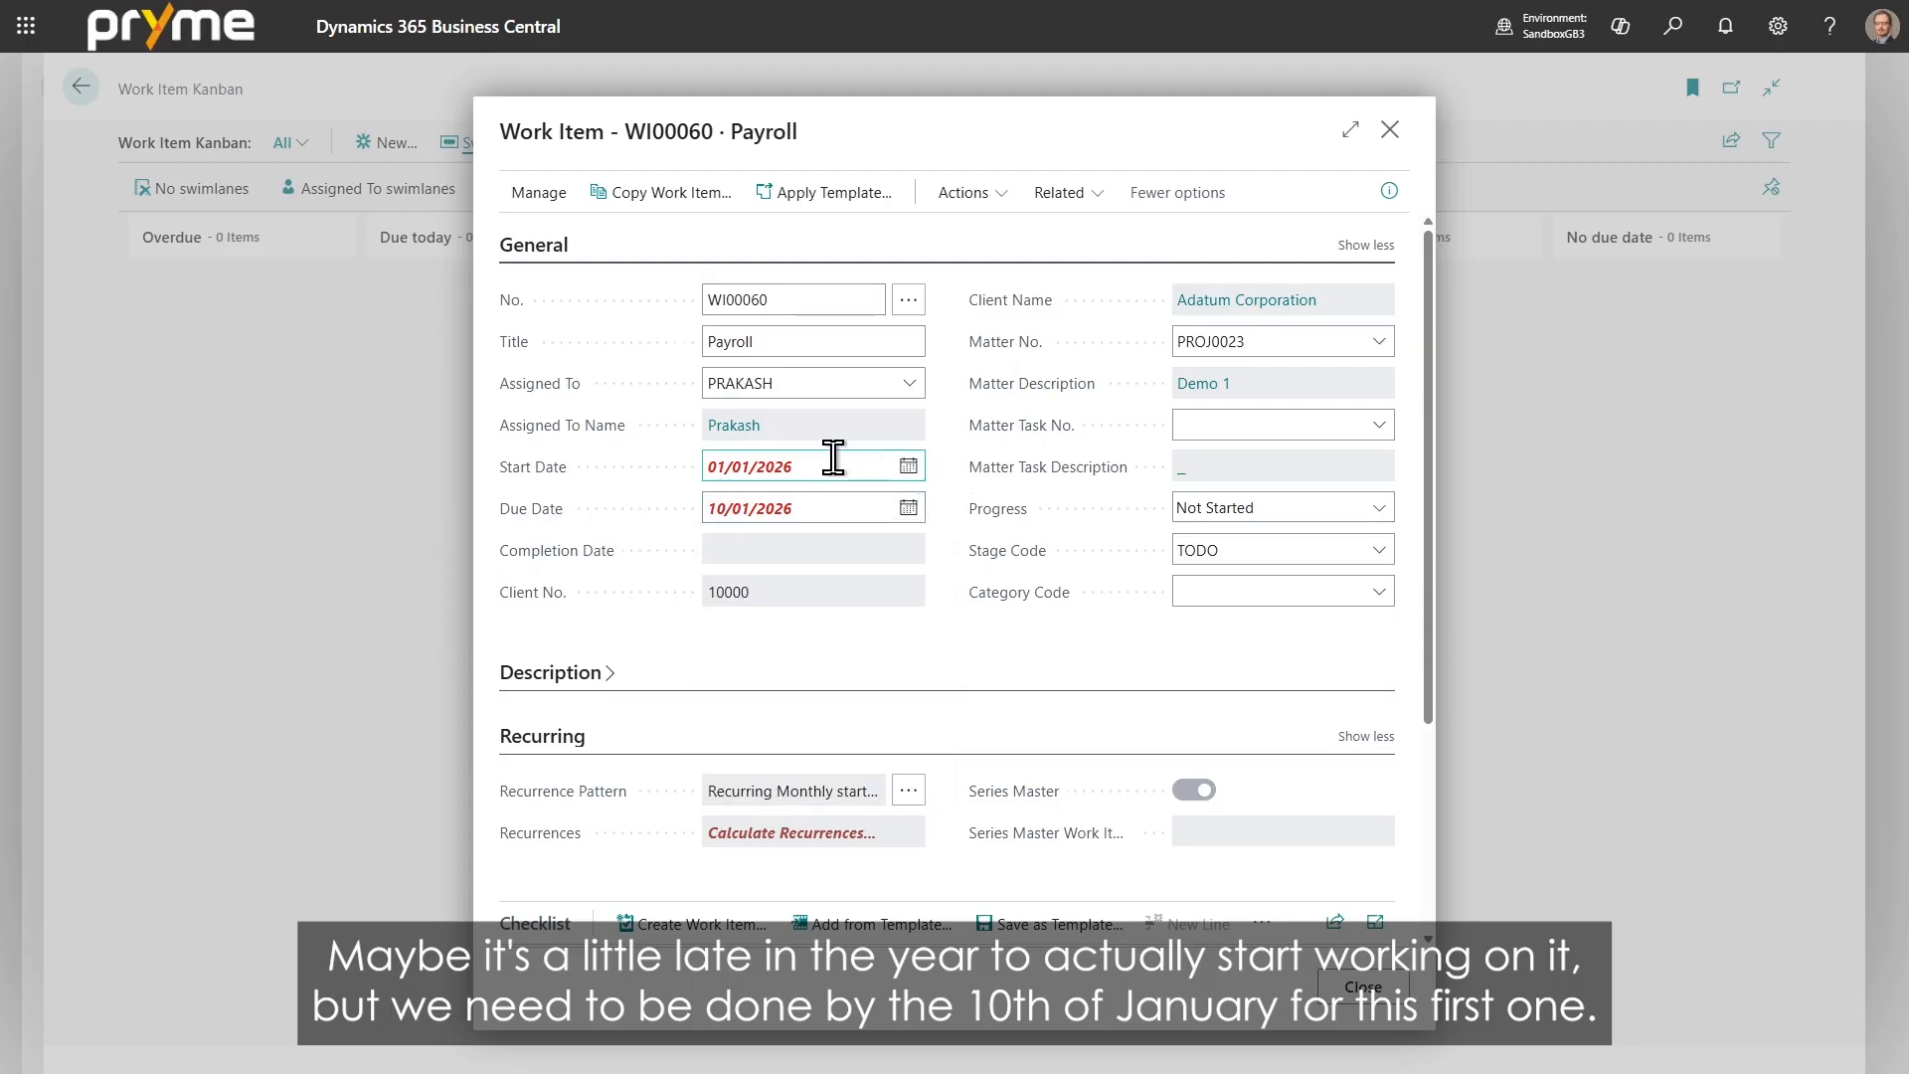
click(820, 345)
click(819, 343)
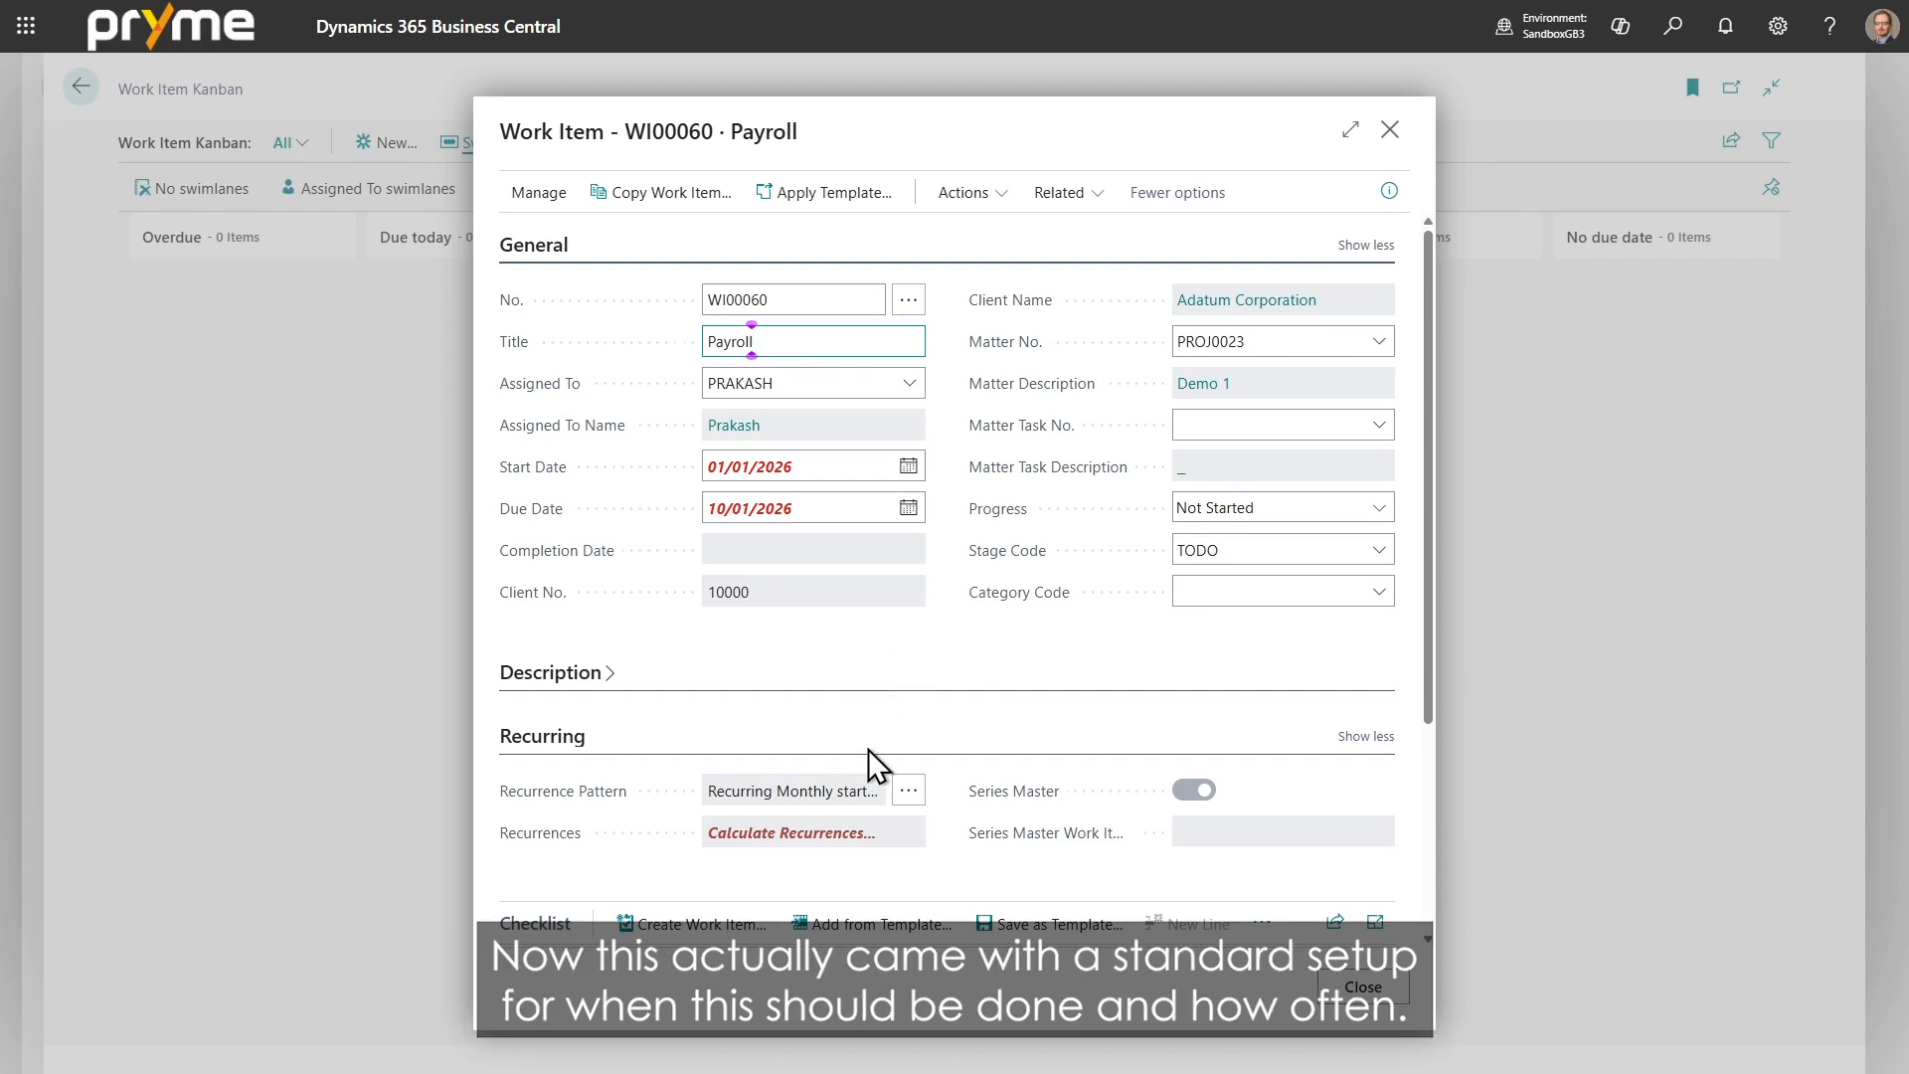
Step: Delete the monthly recurrence schedule that the template brought into the Payroll work item
click(908, 789)
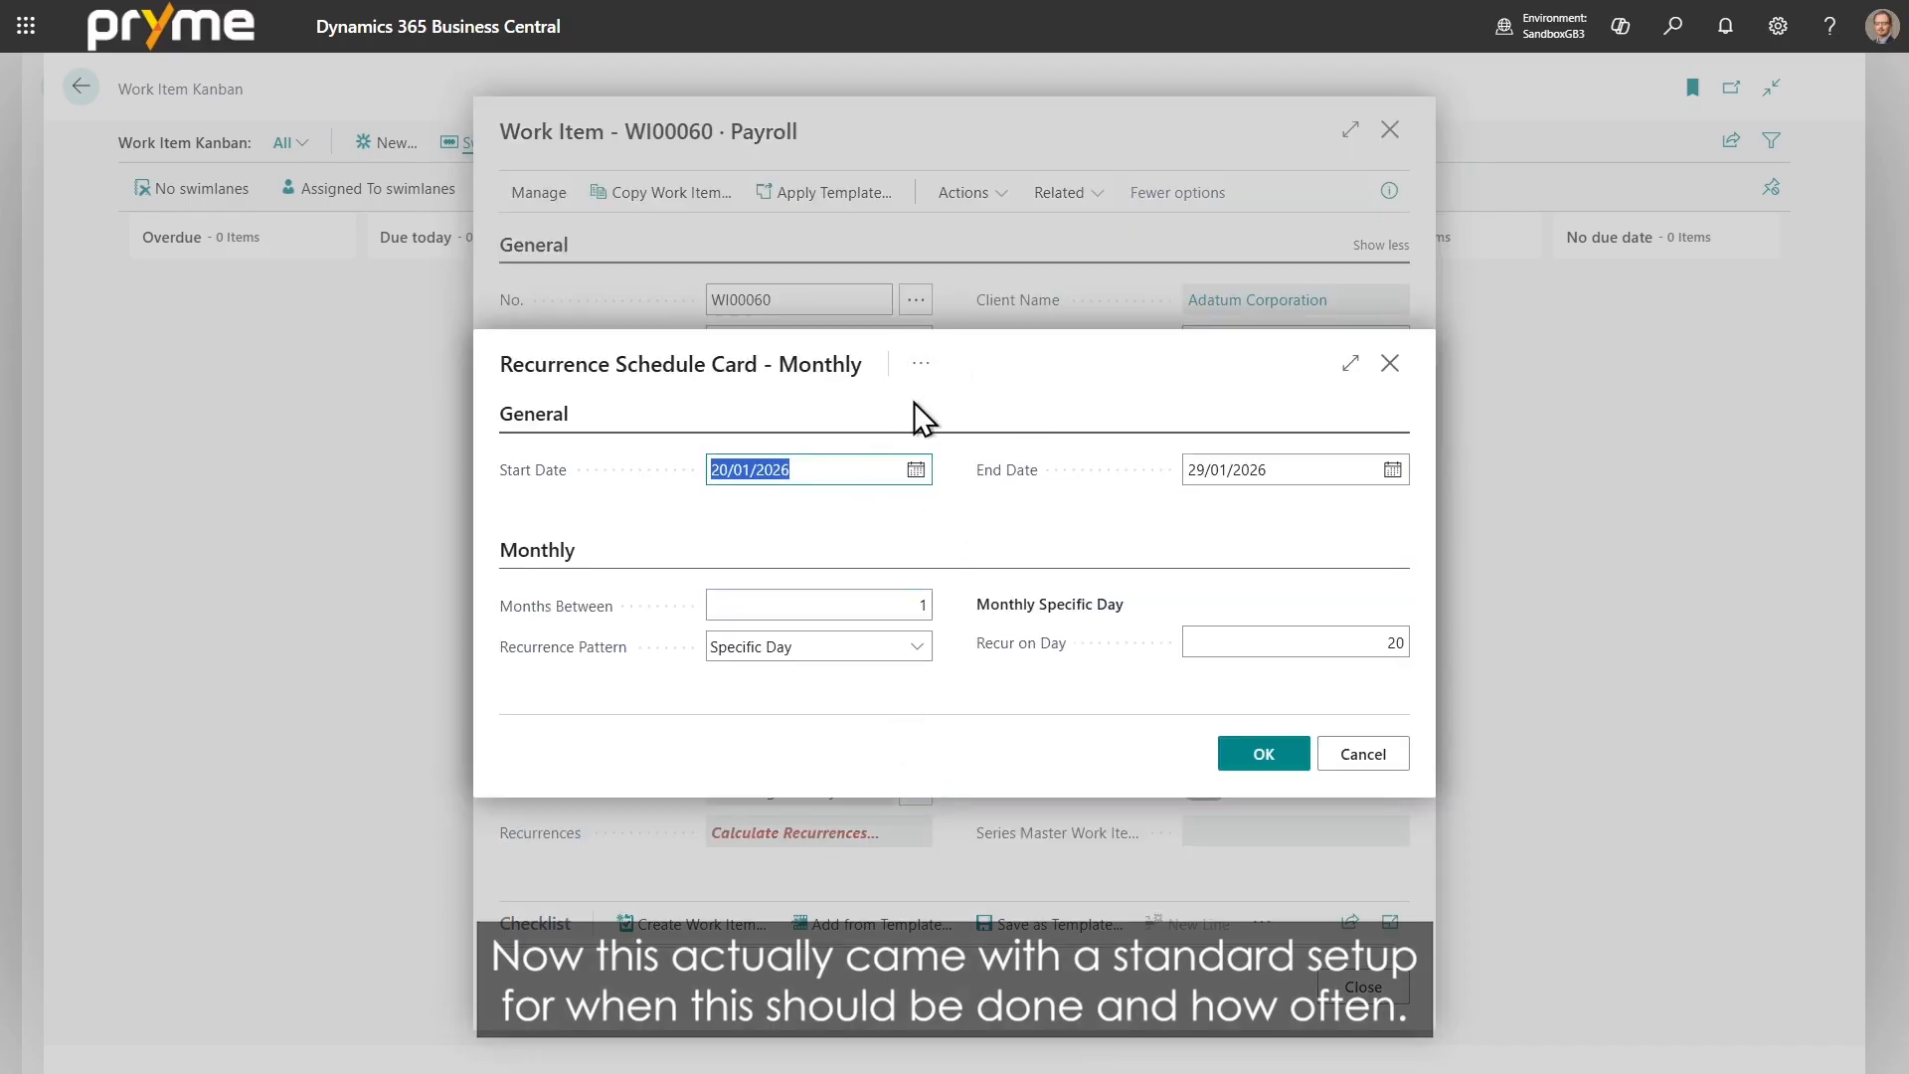
click(920, 363)
mouse_move(980, 424)
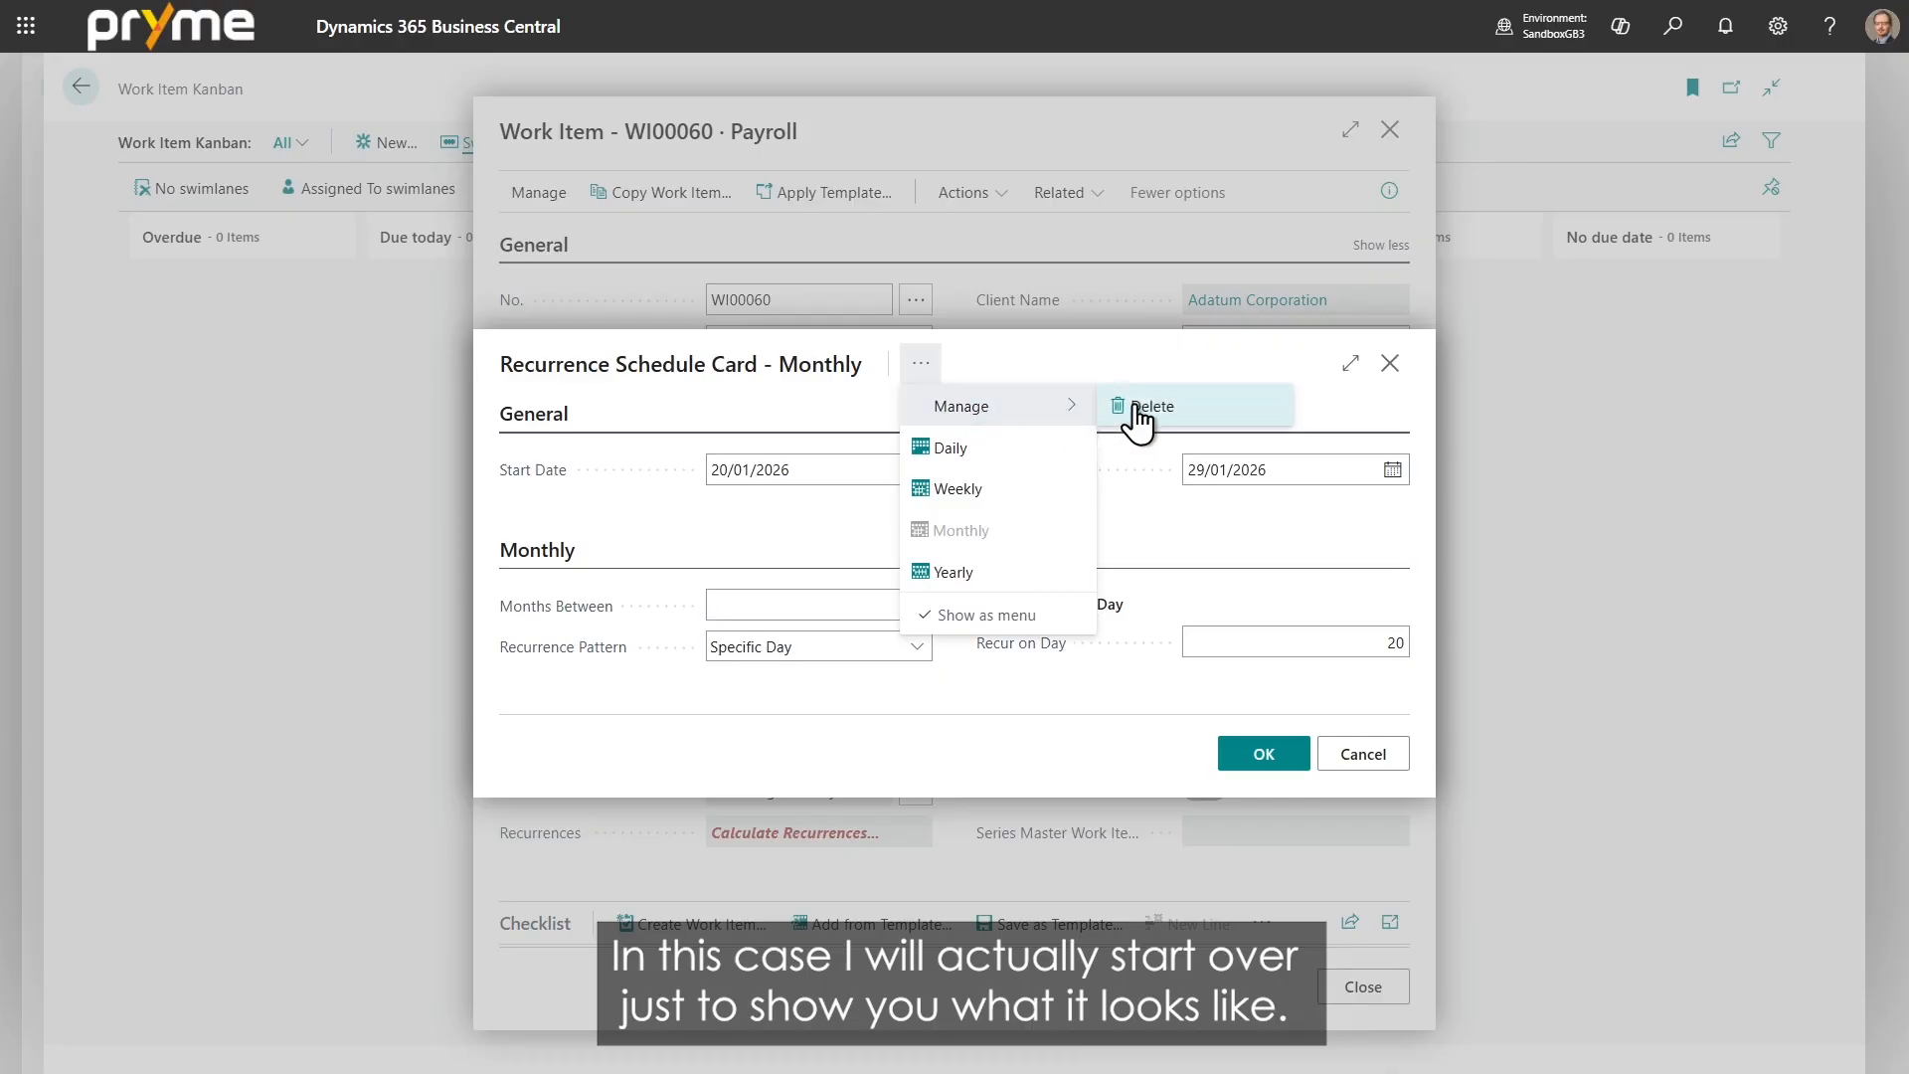
click(1129, 402)
click(1049, 614)
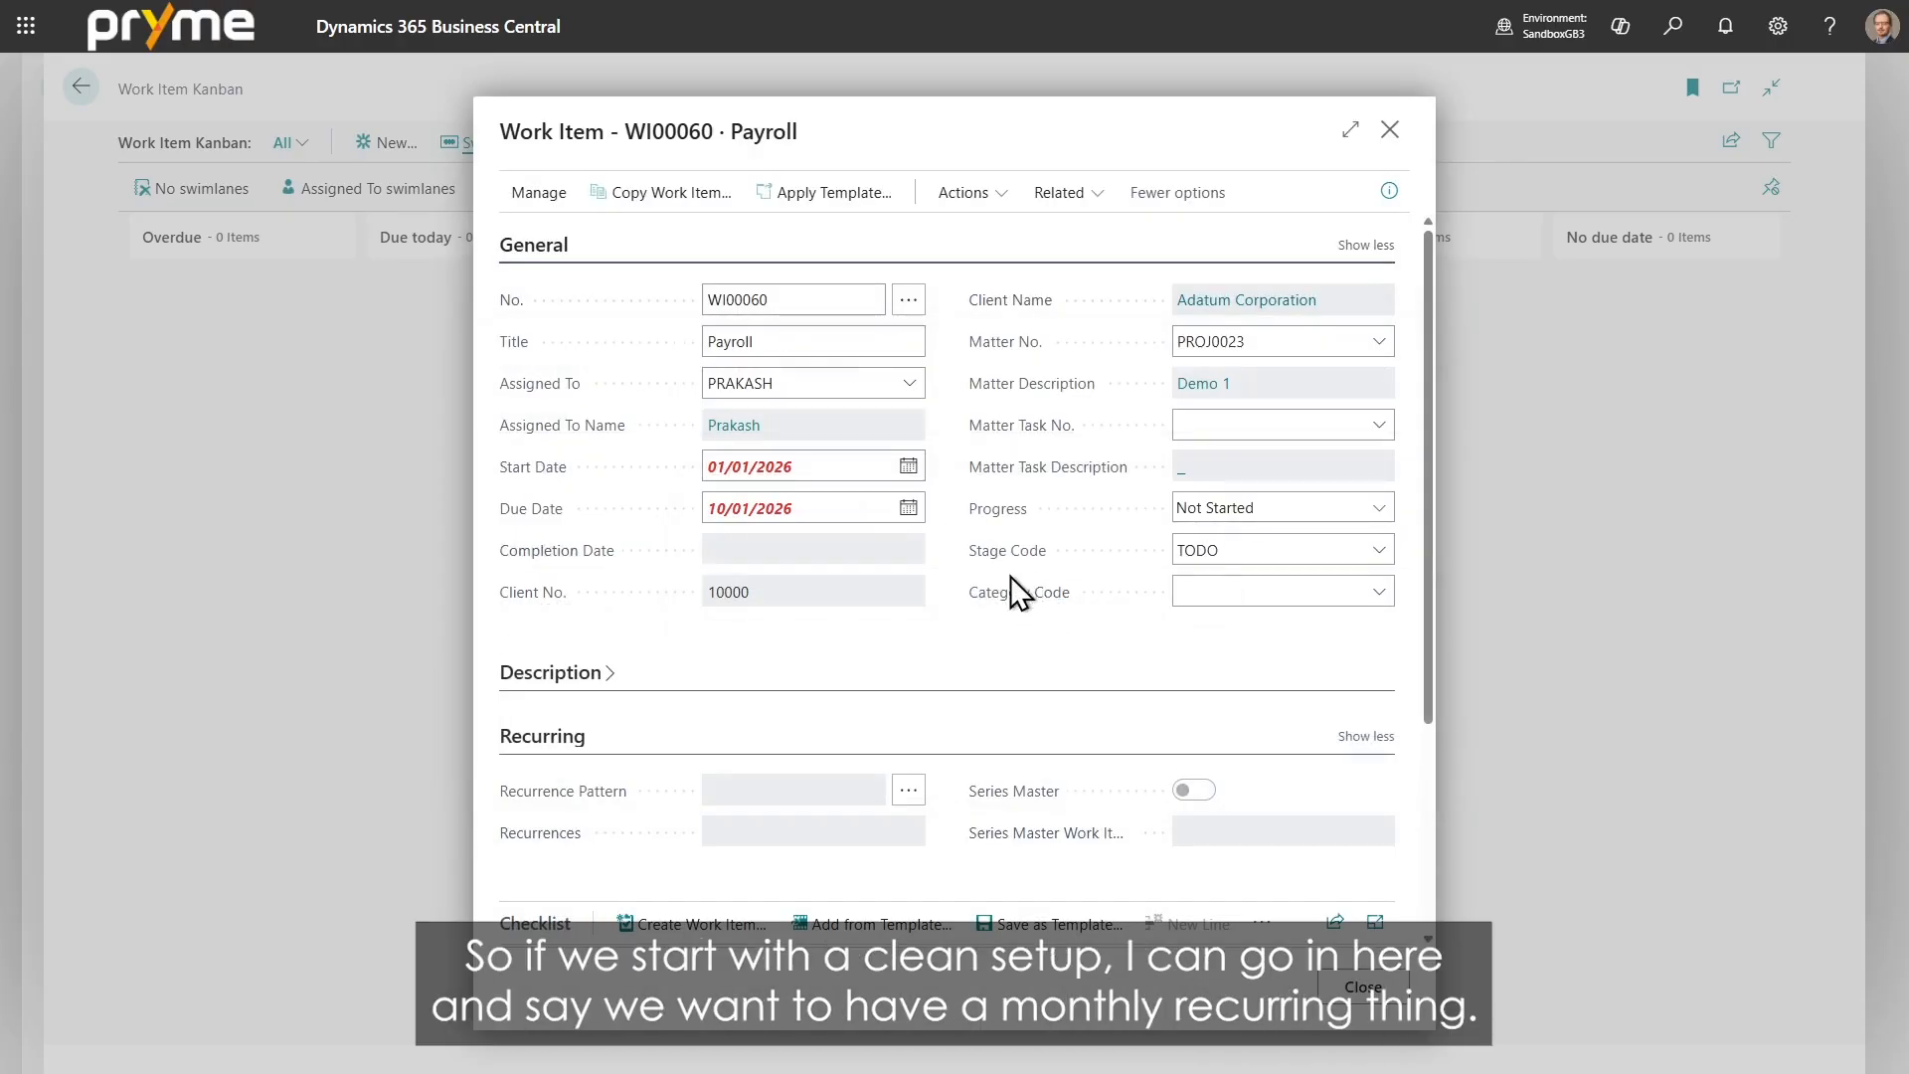
Step: Create a monthly recurrence for the Payroll work item with end date 12/10/2026 and open the list of its recurrences
click(911, 791)
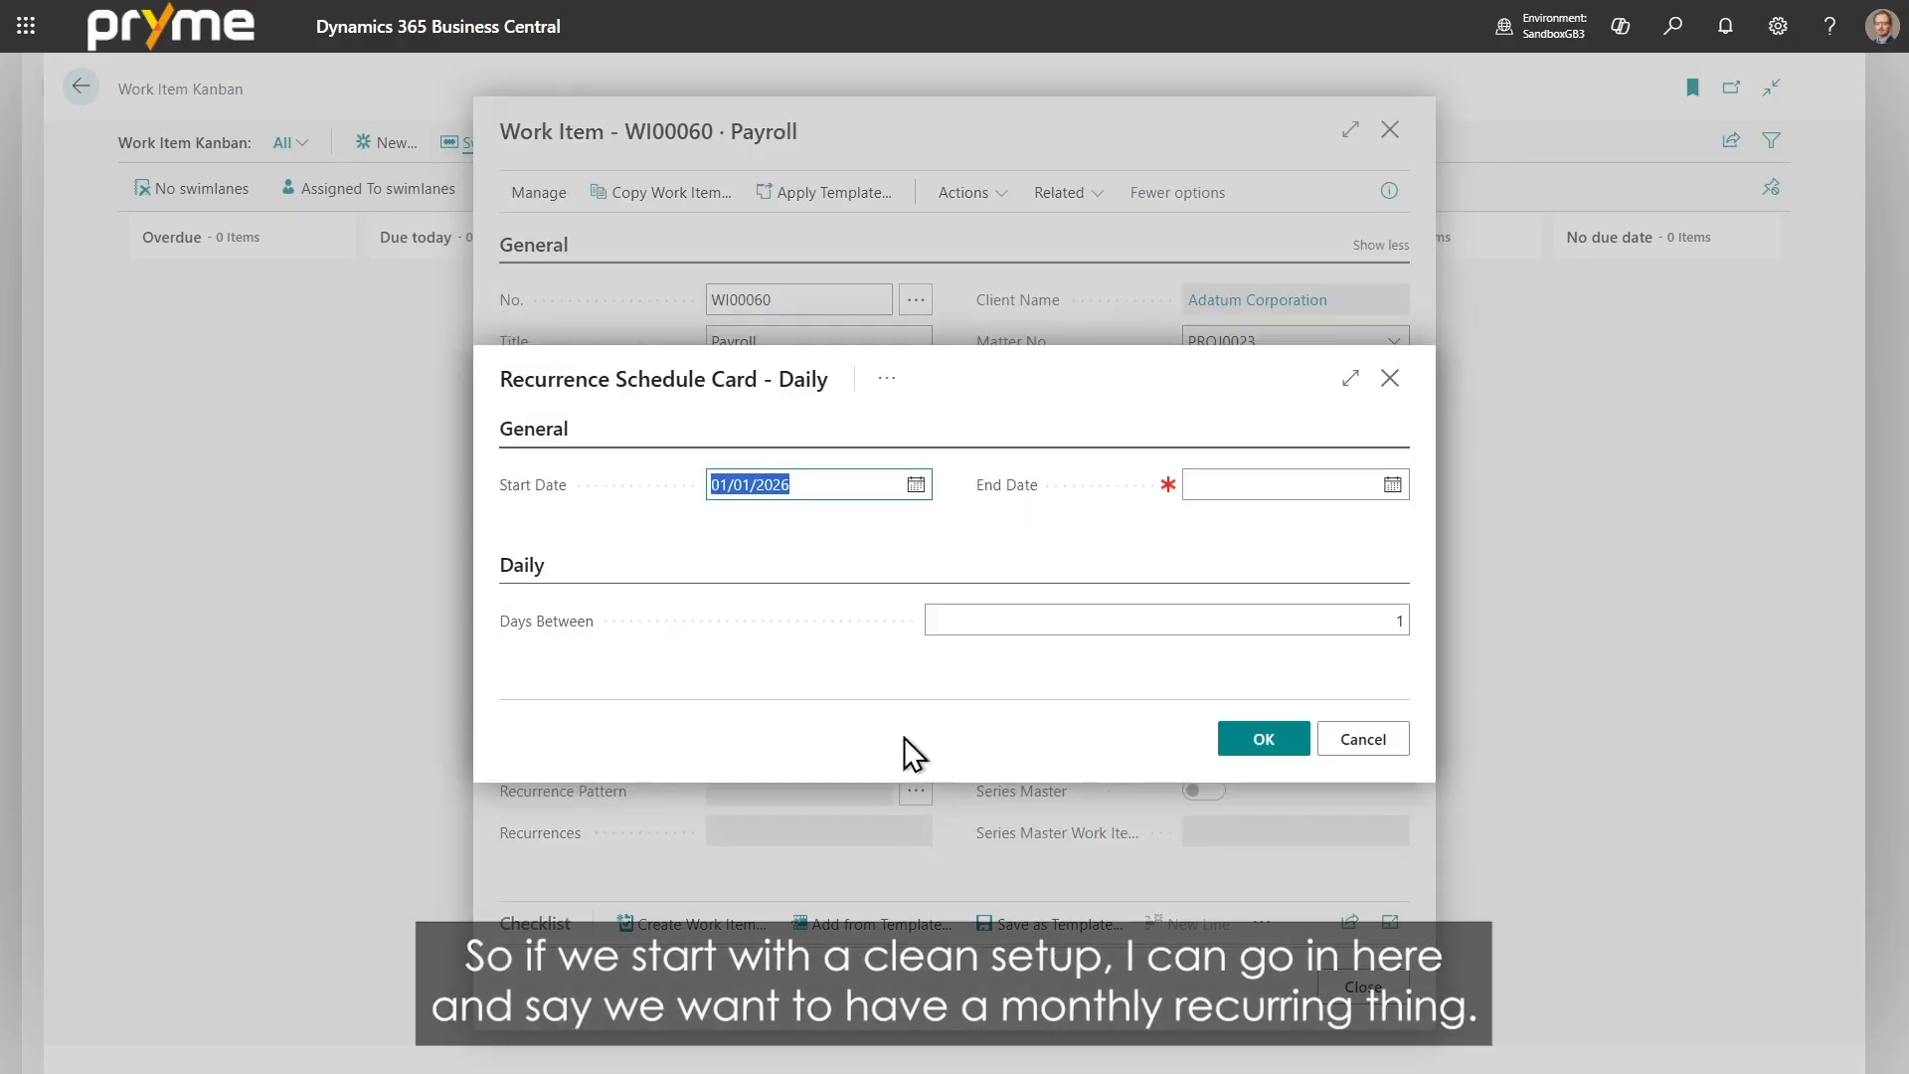
click(887, 382)
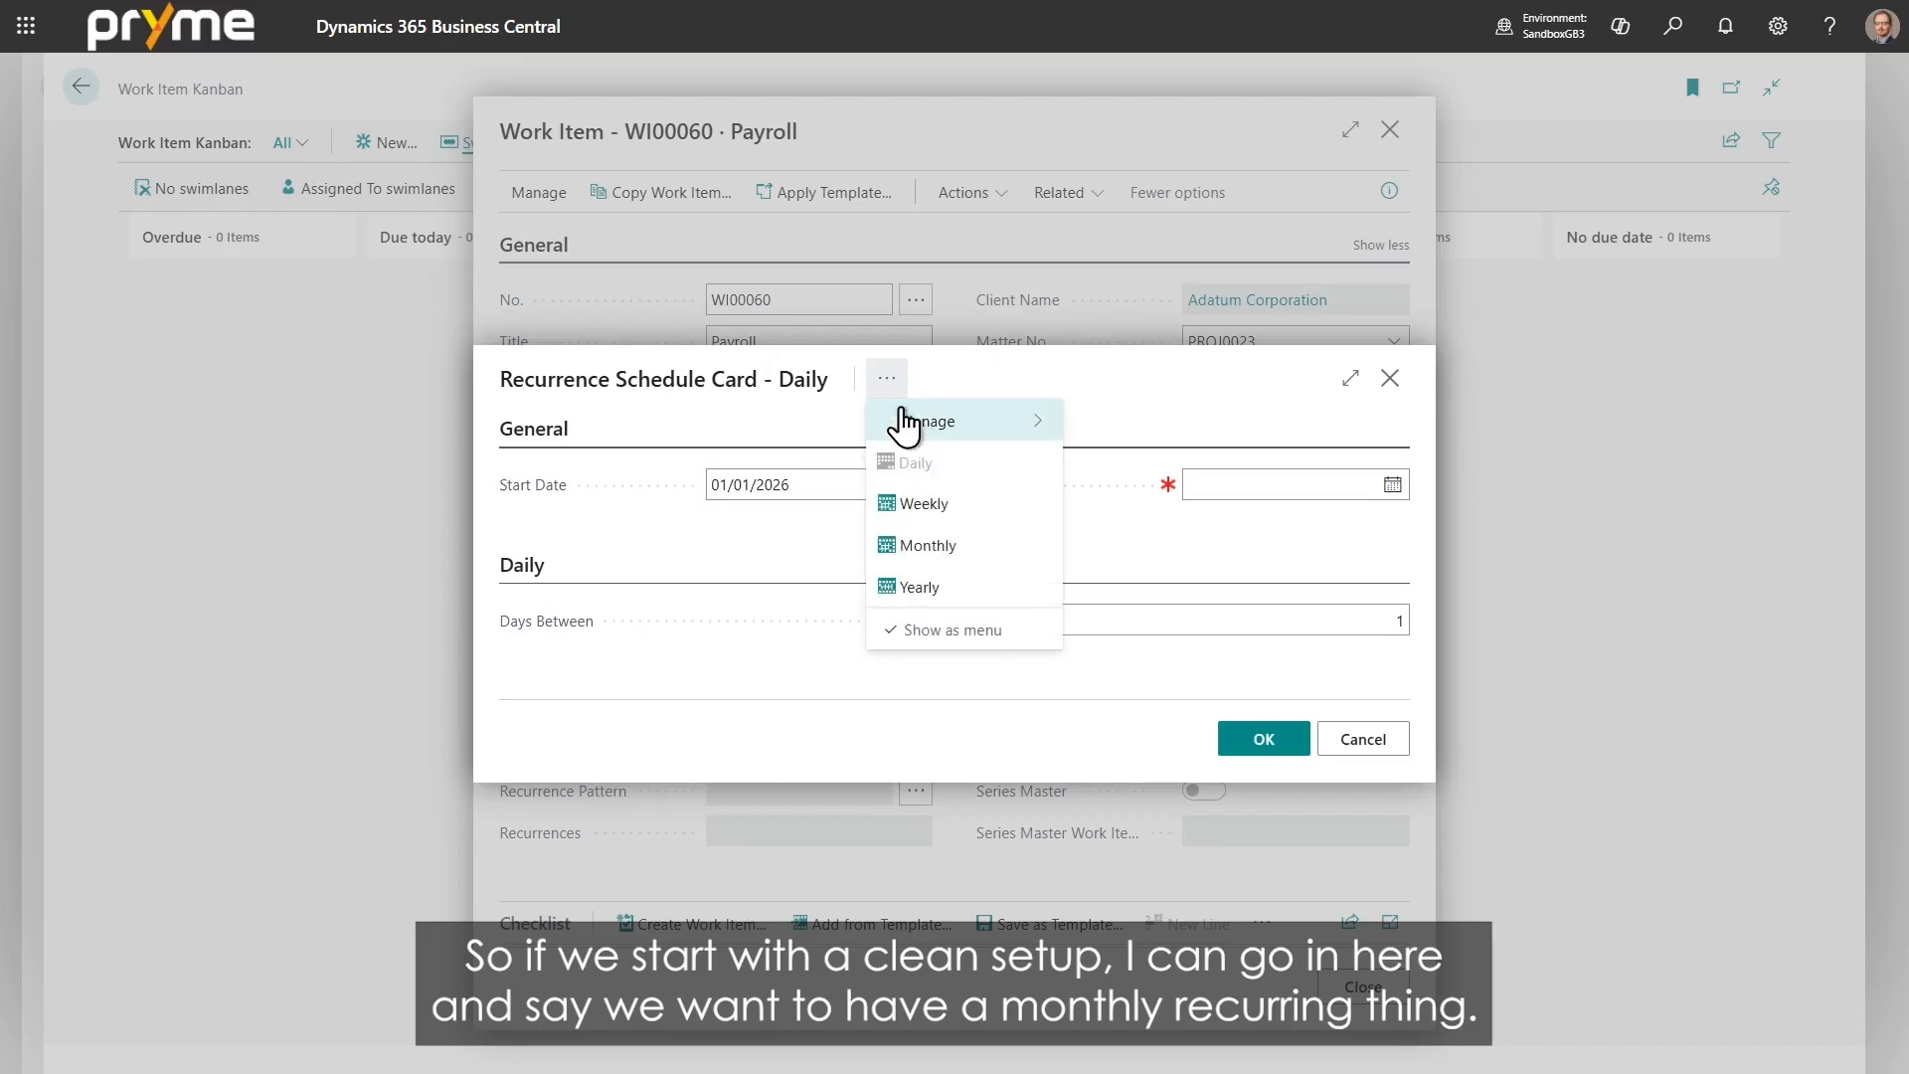
click(944, 545)
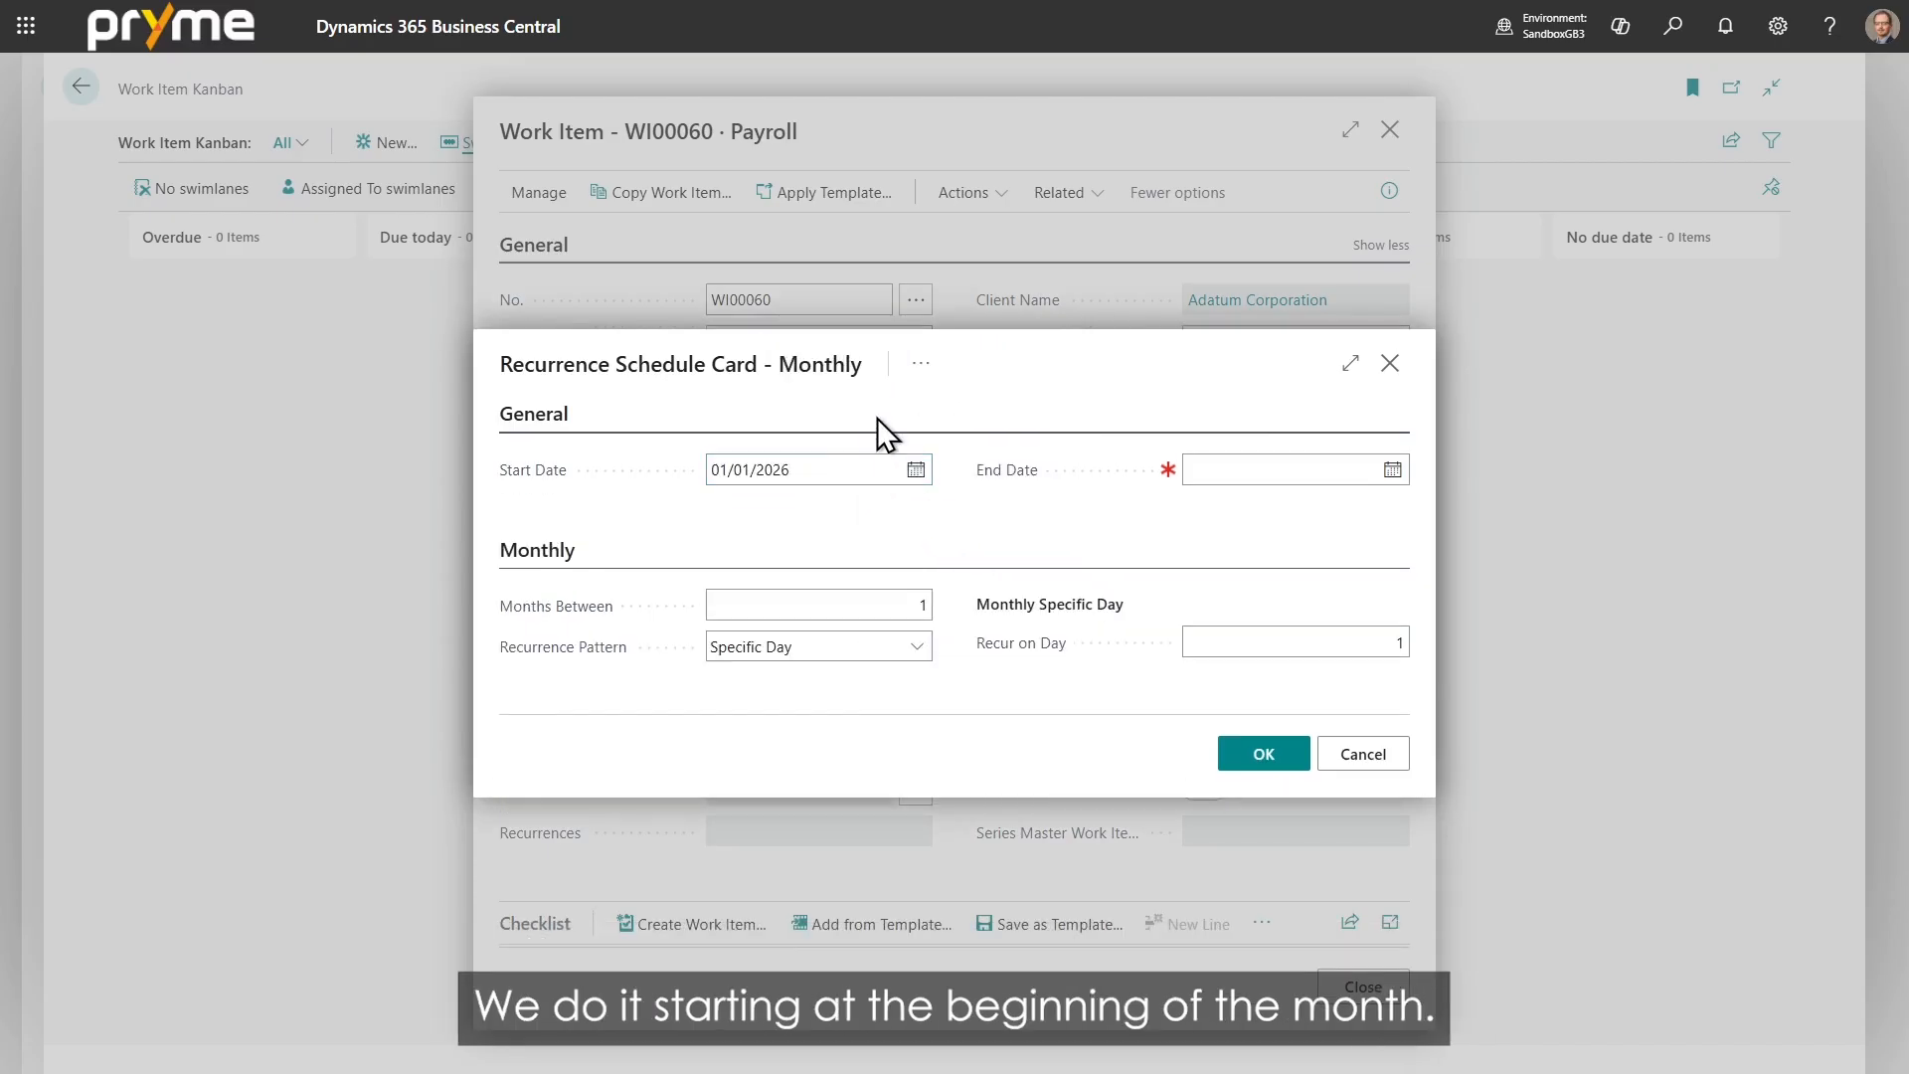
click(1393, 469)
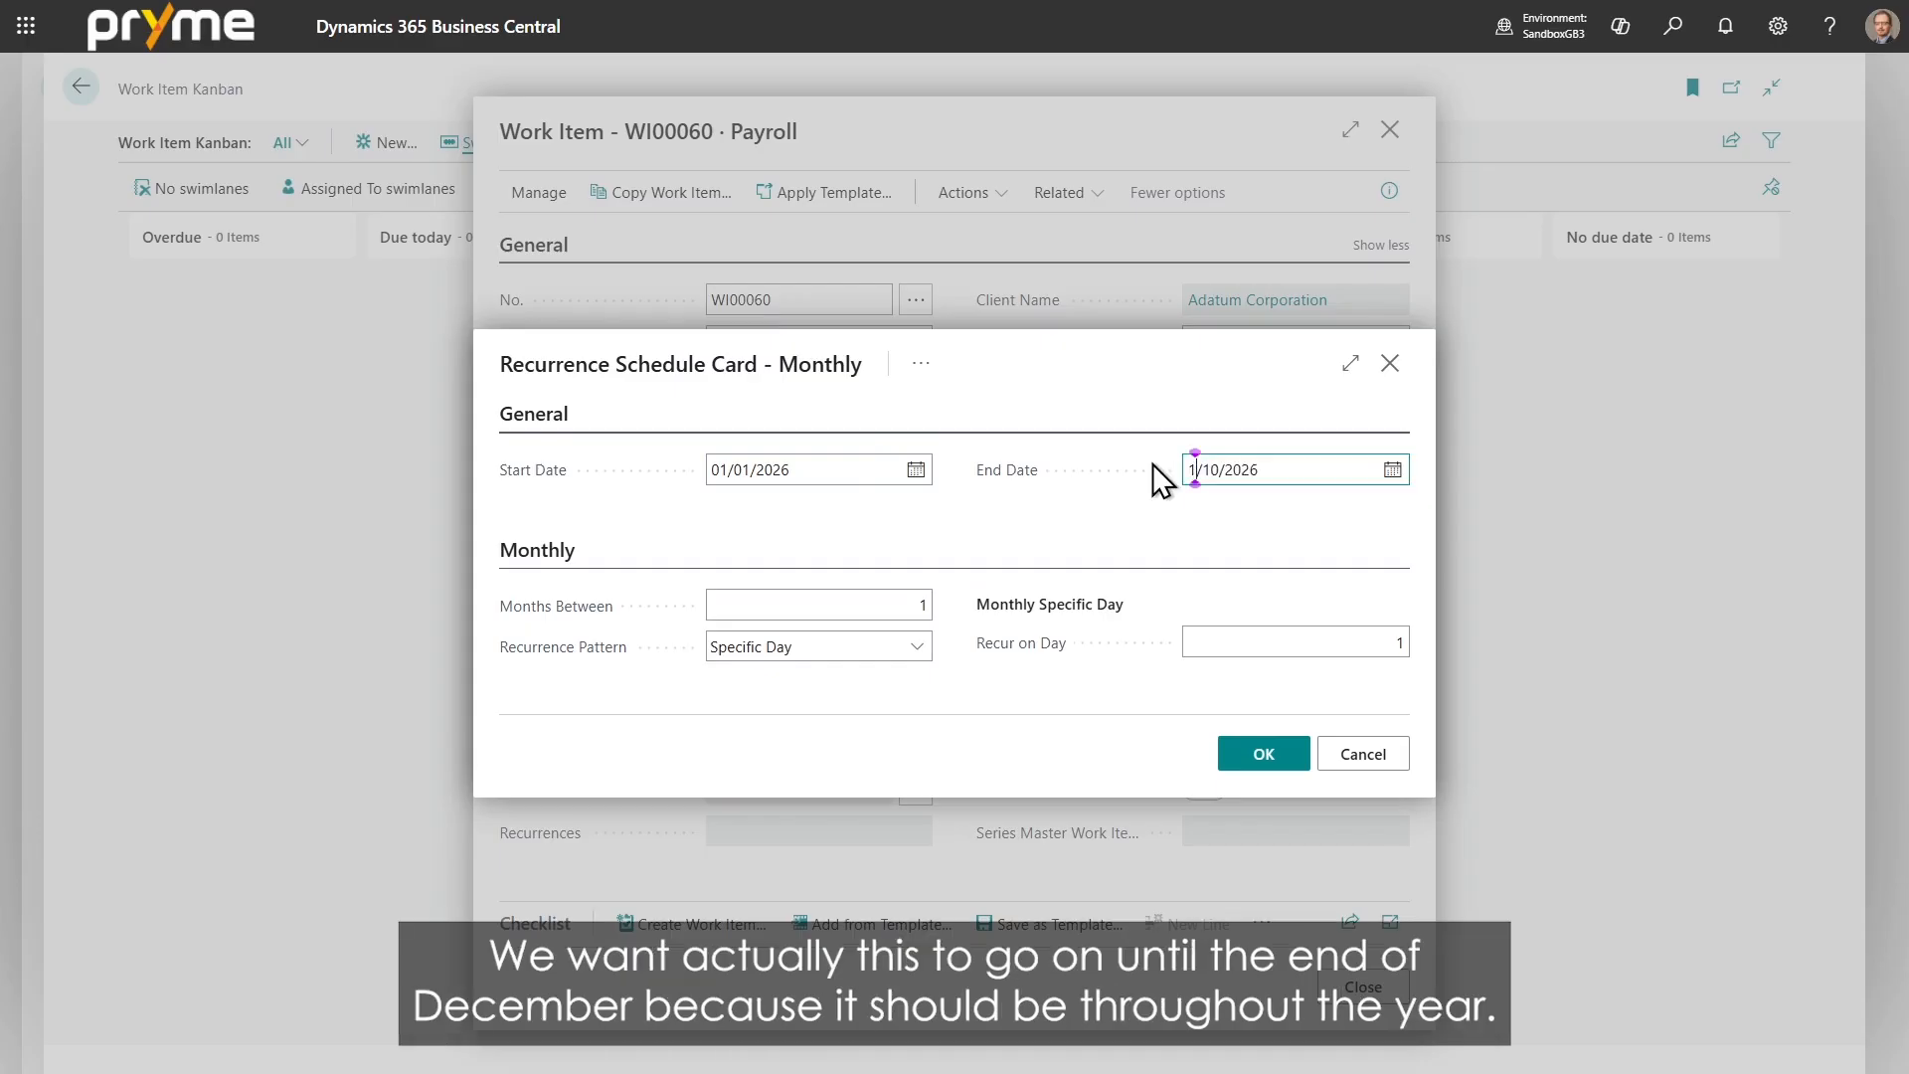
text(2)
click(1135, 372)
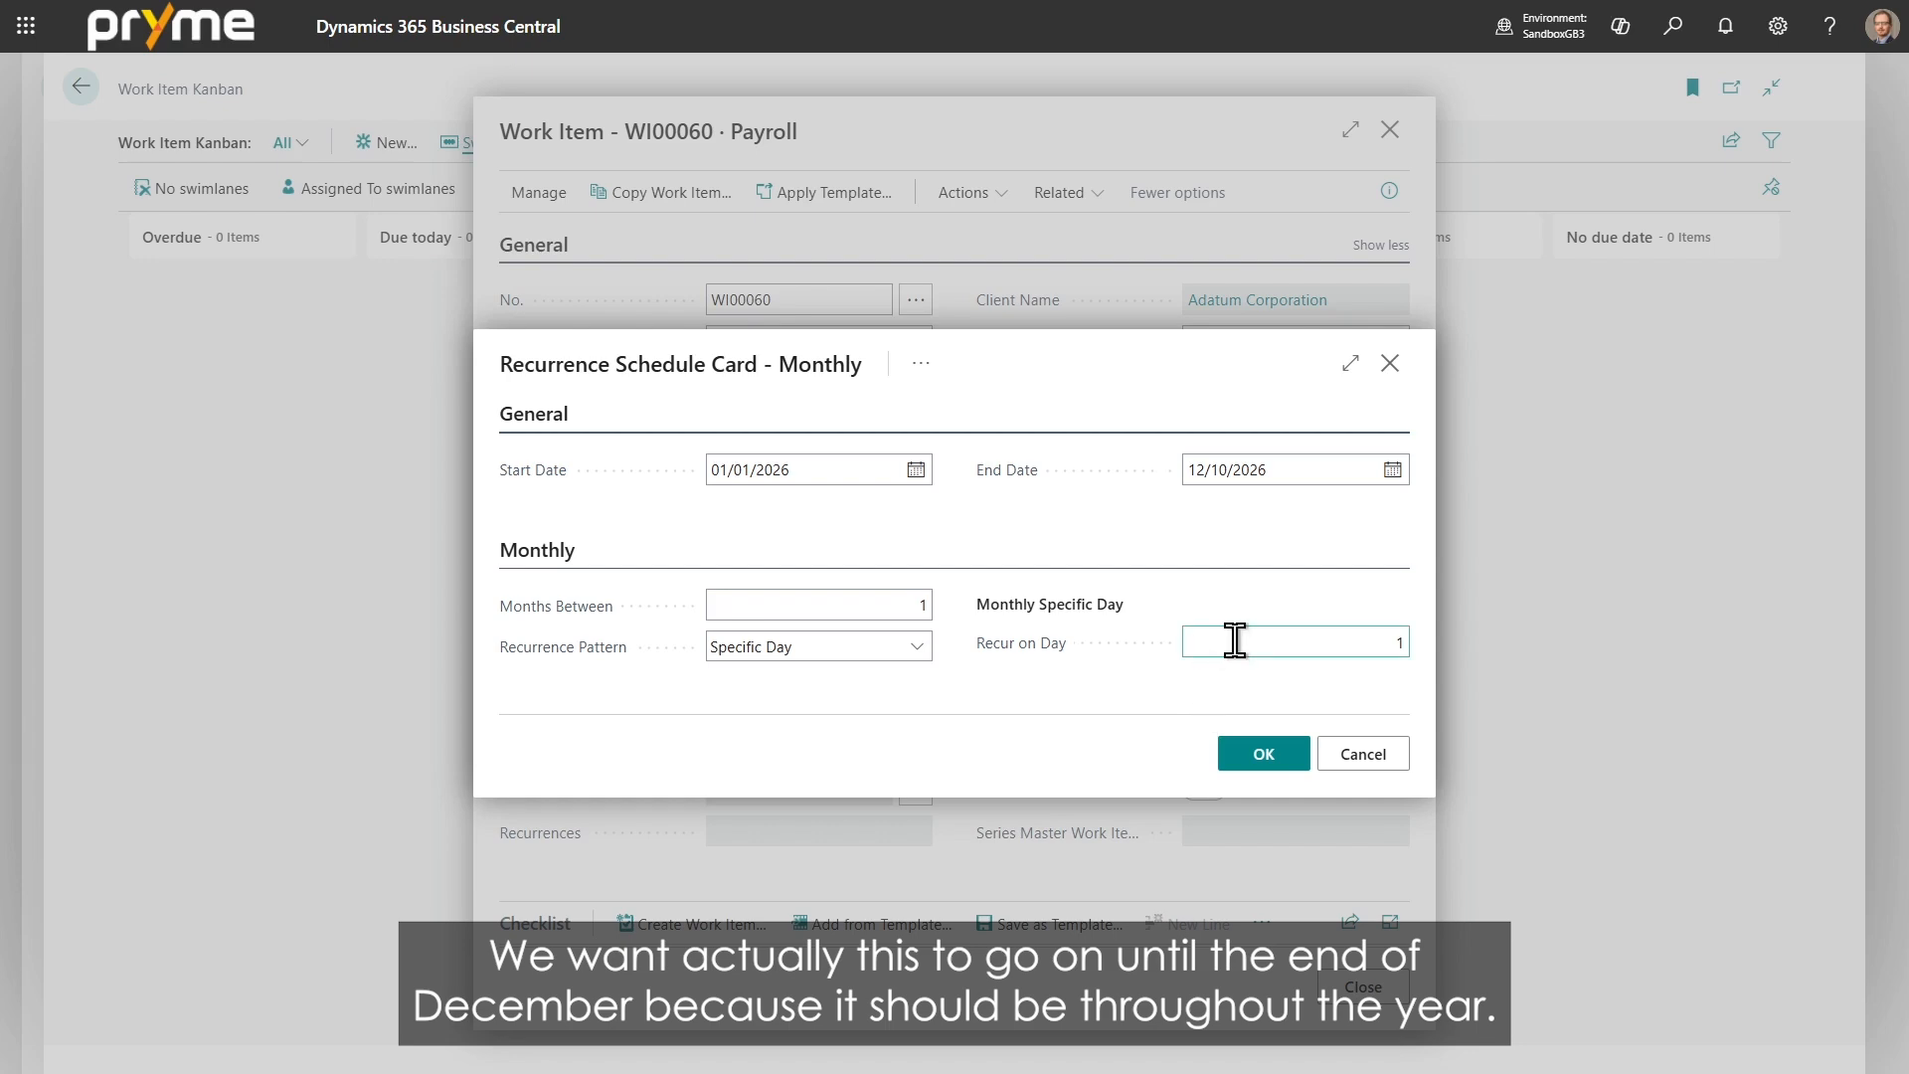
click(1263, 754)
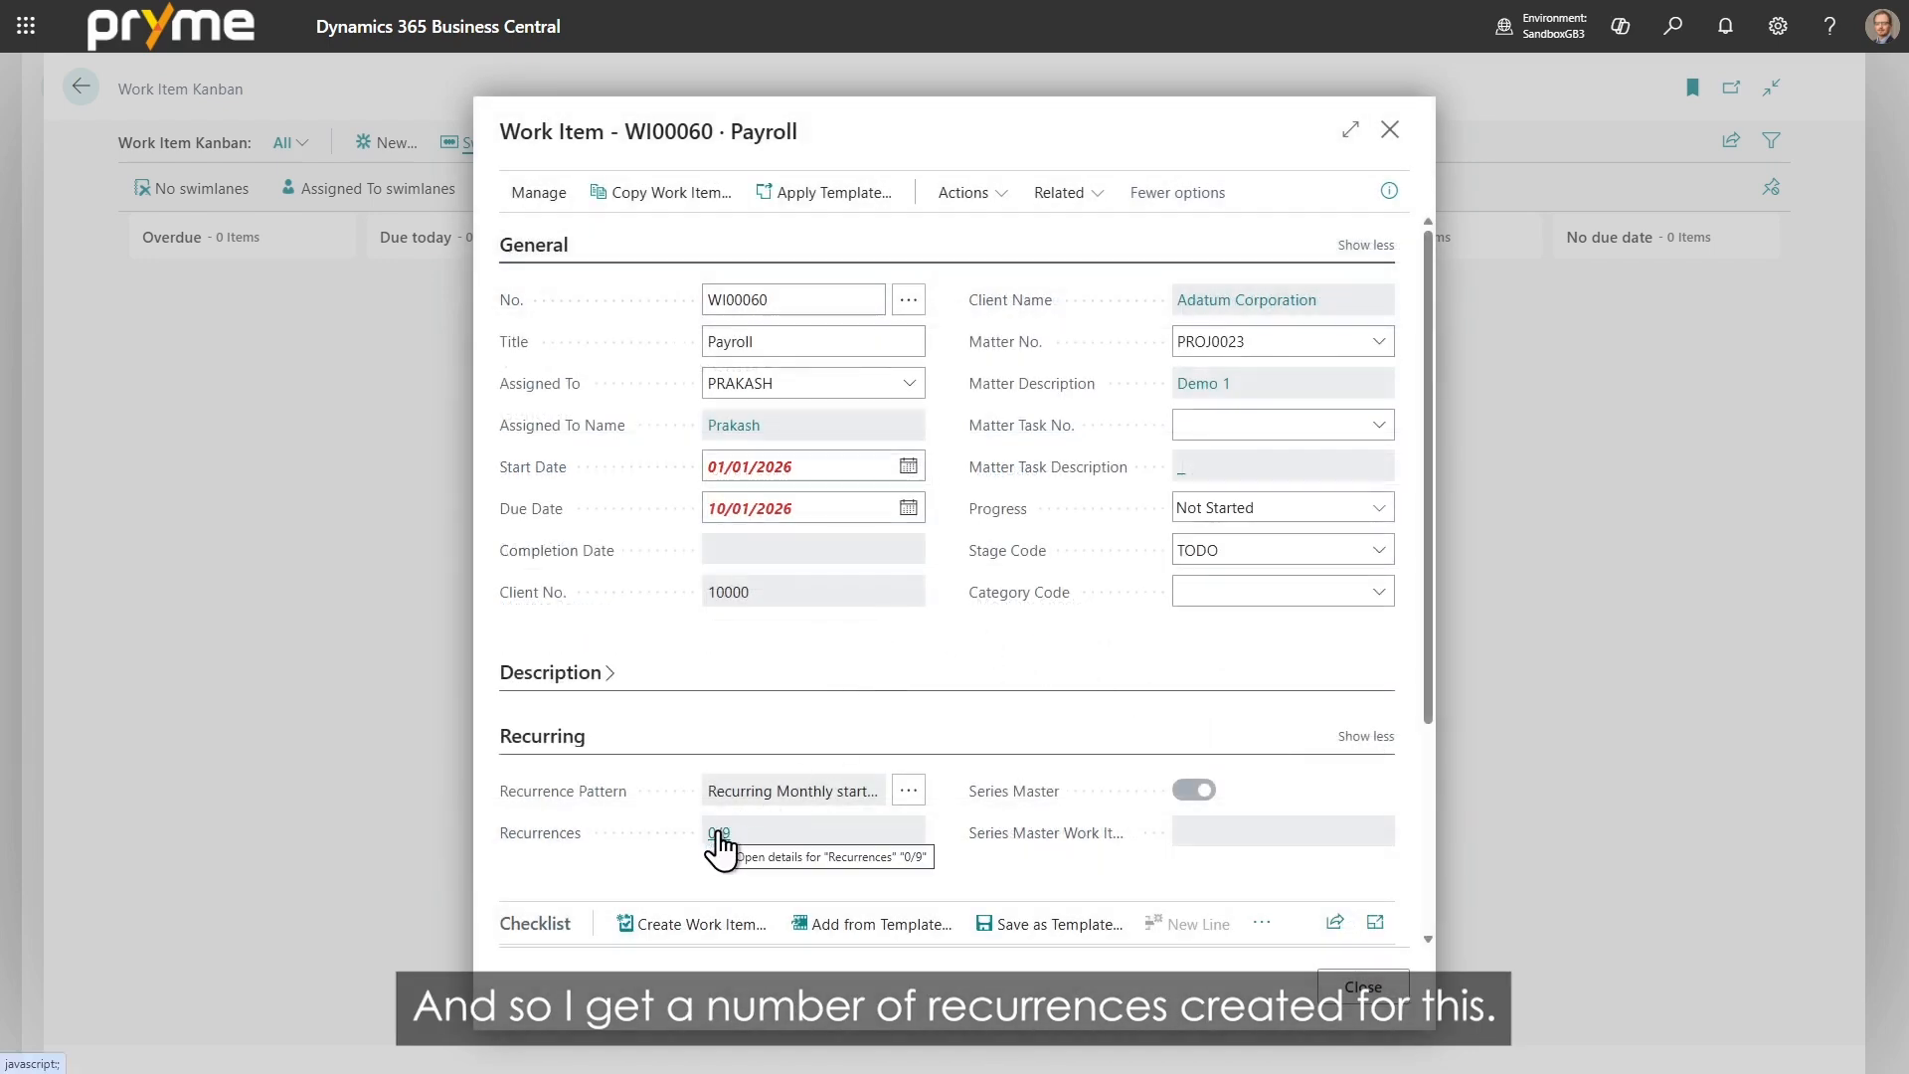
click(717, 836)
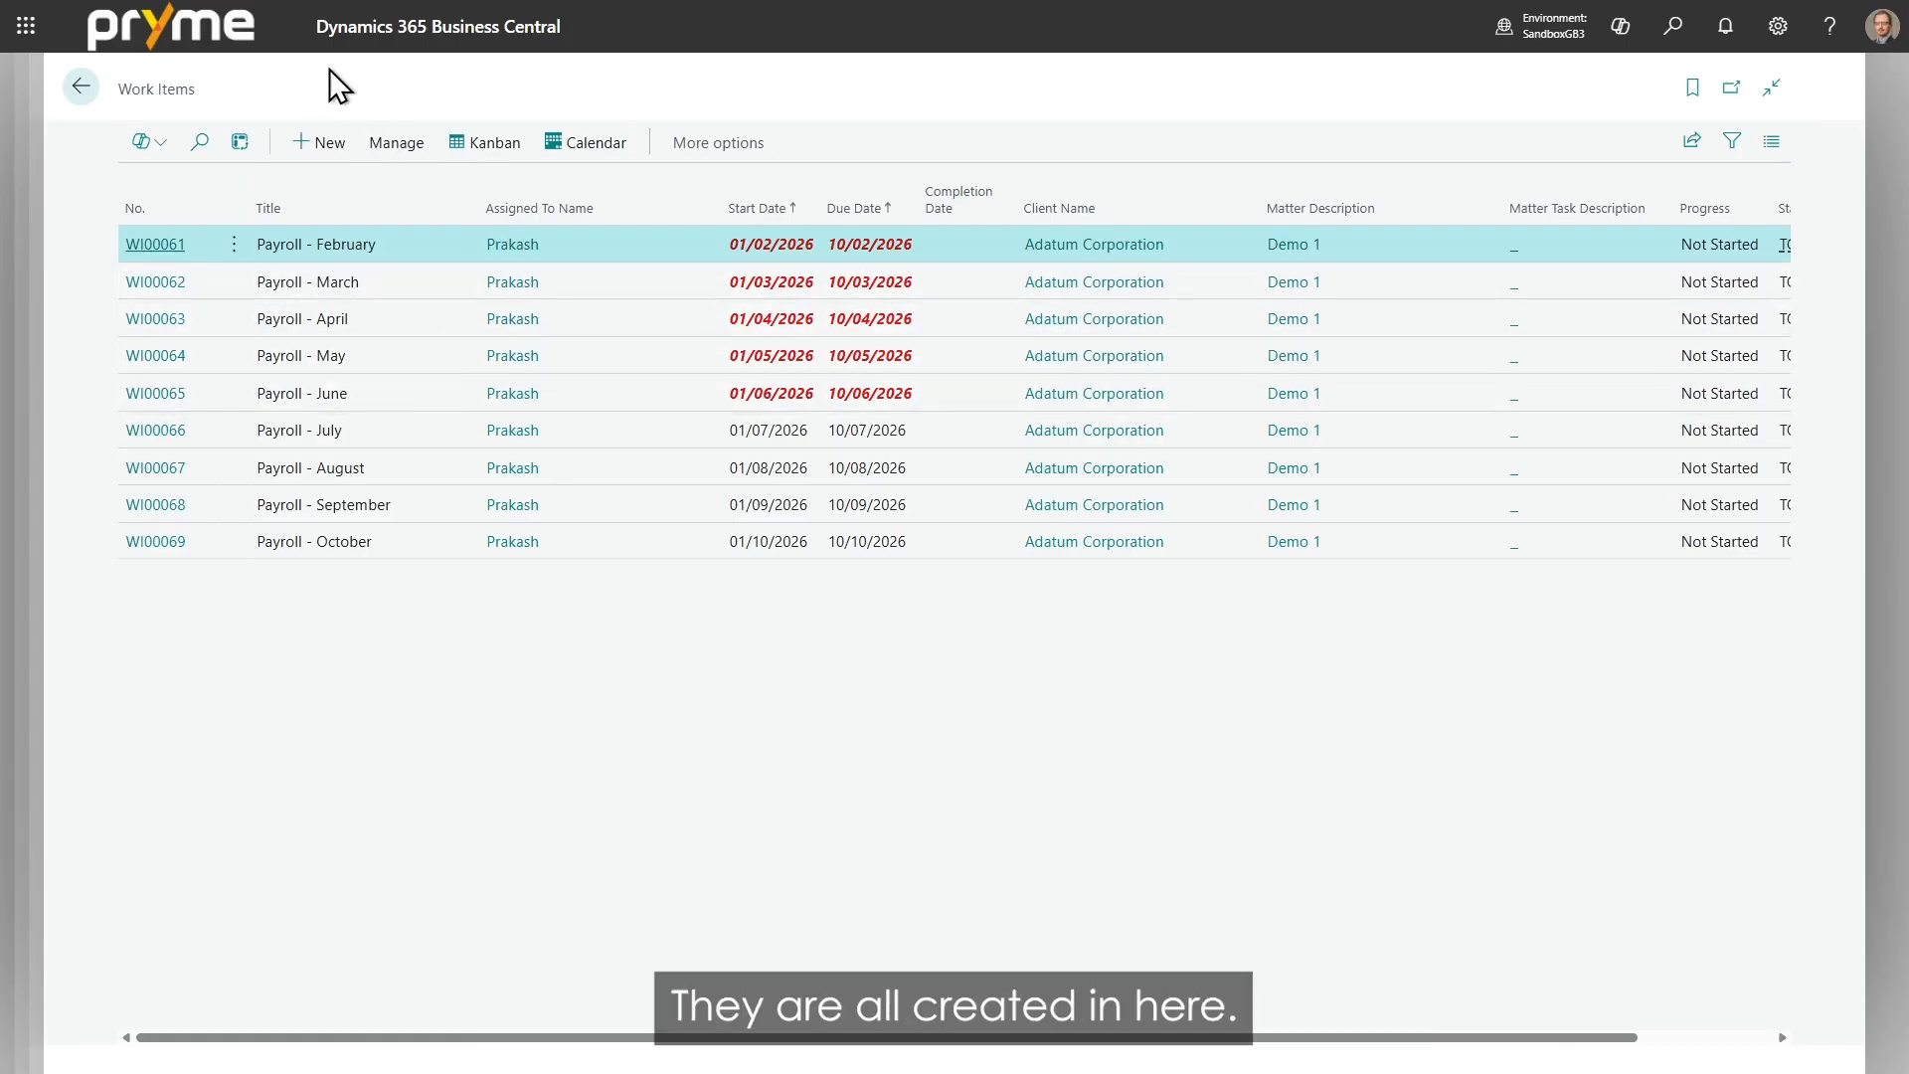
Step: Return from the recurrence list to the Payroll work item and set its matter task number to 10 (General)
click(80, 87)
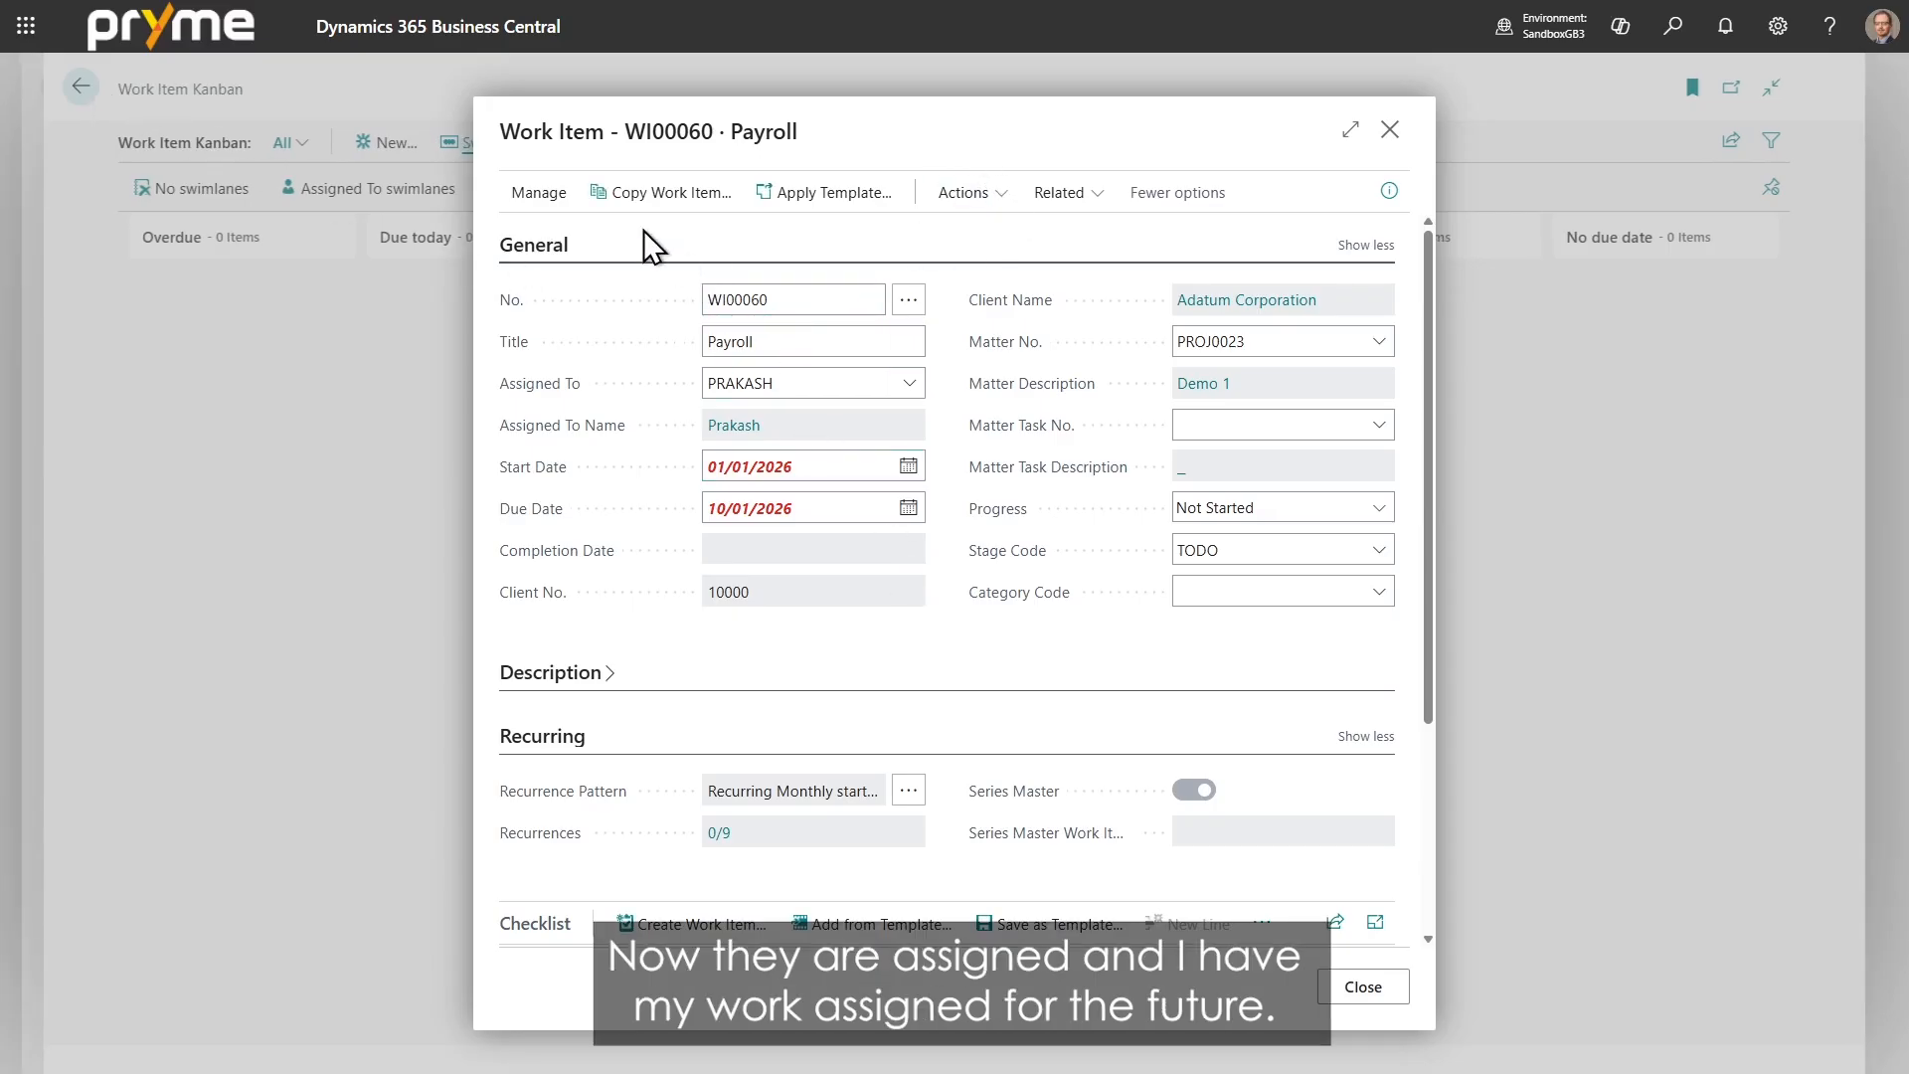
click(831, 383)
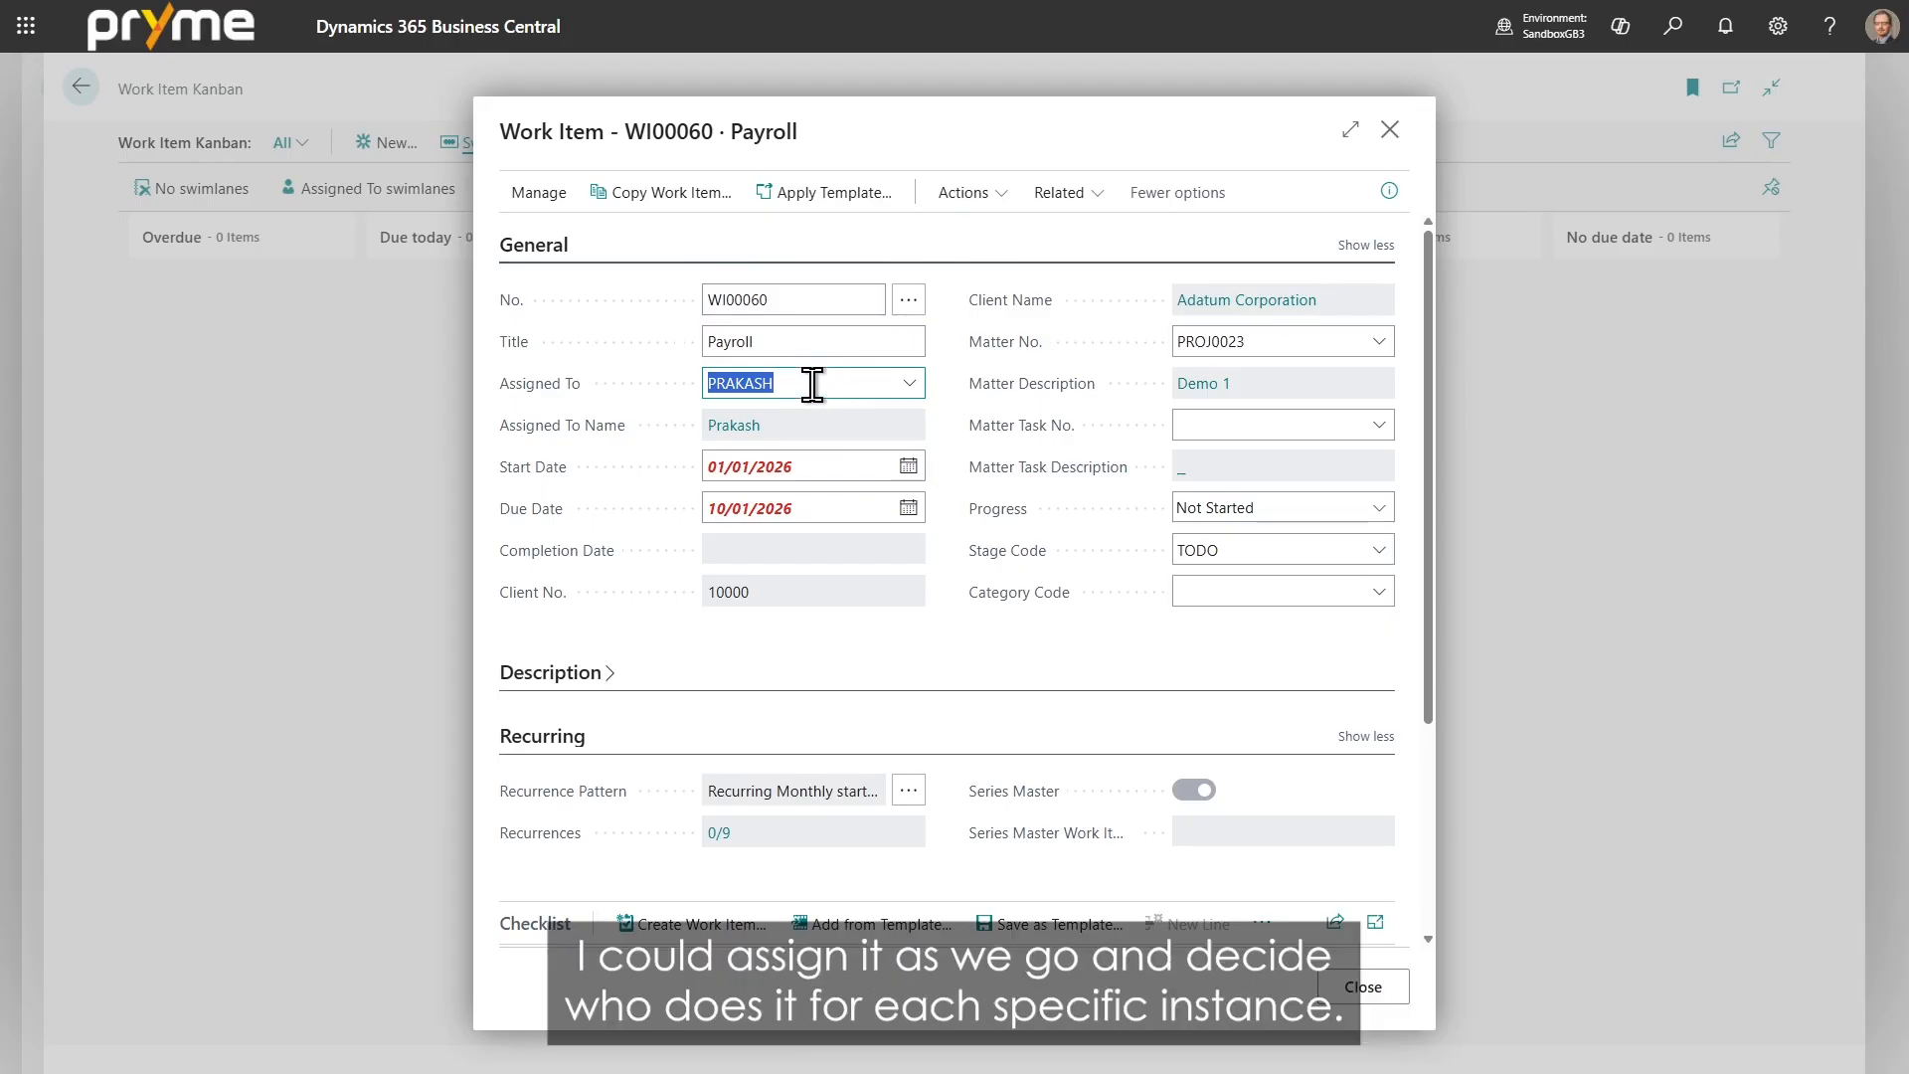
click(806, 140)
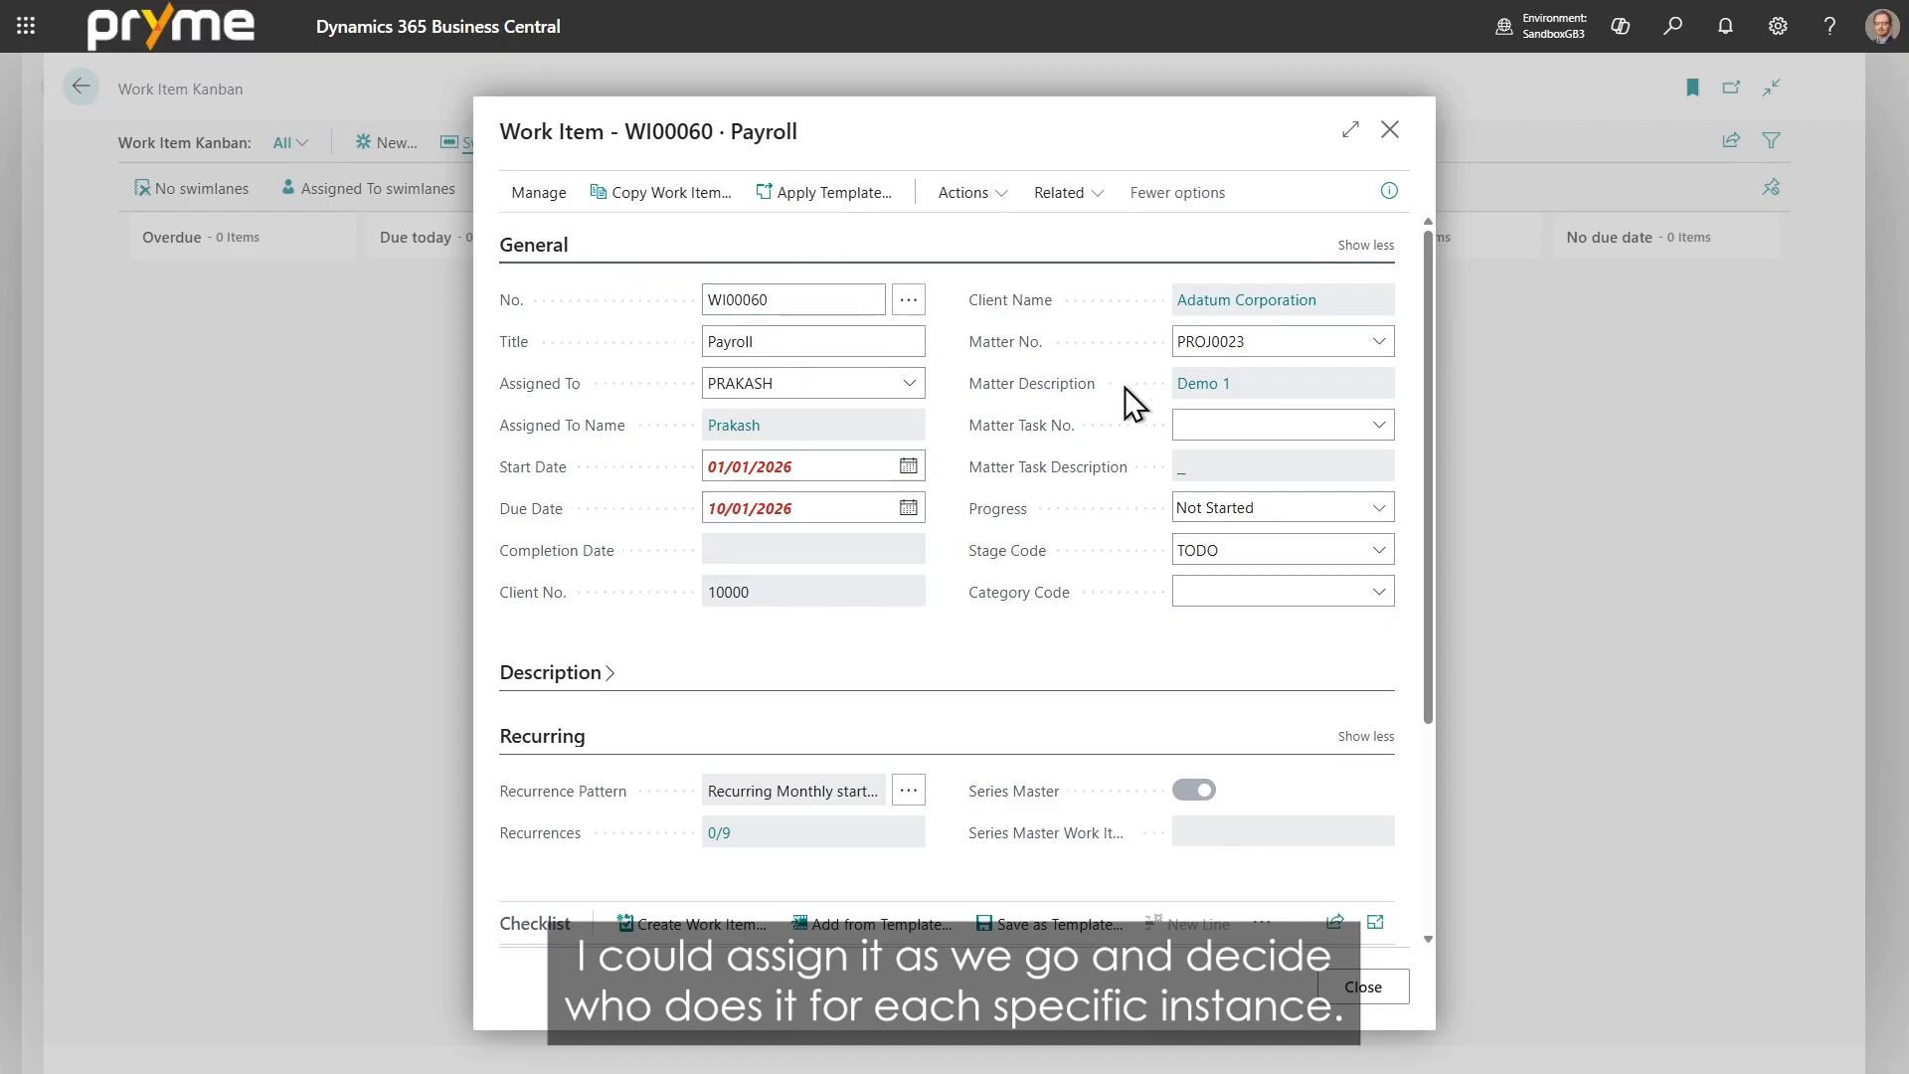
click(1376, 430)
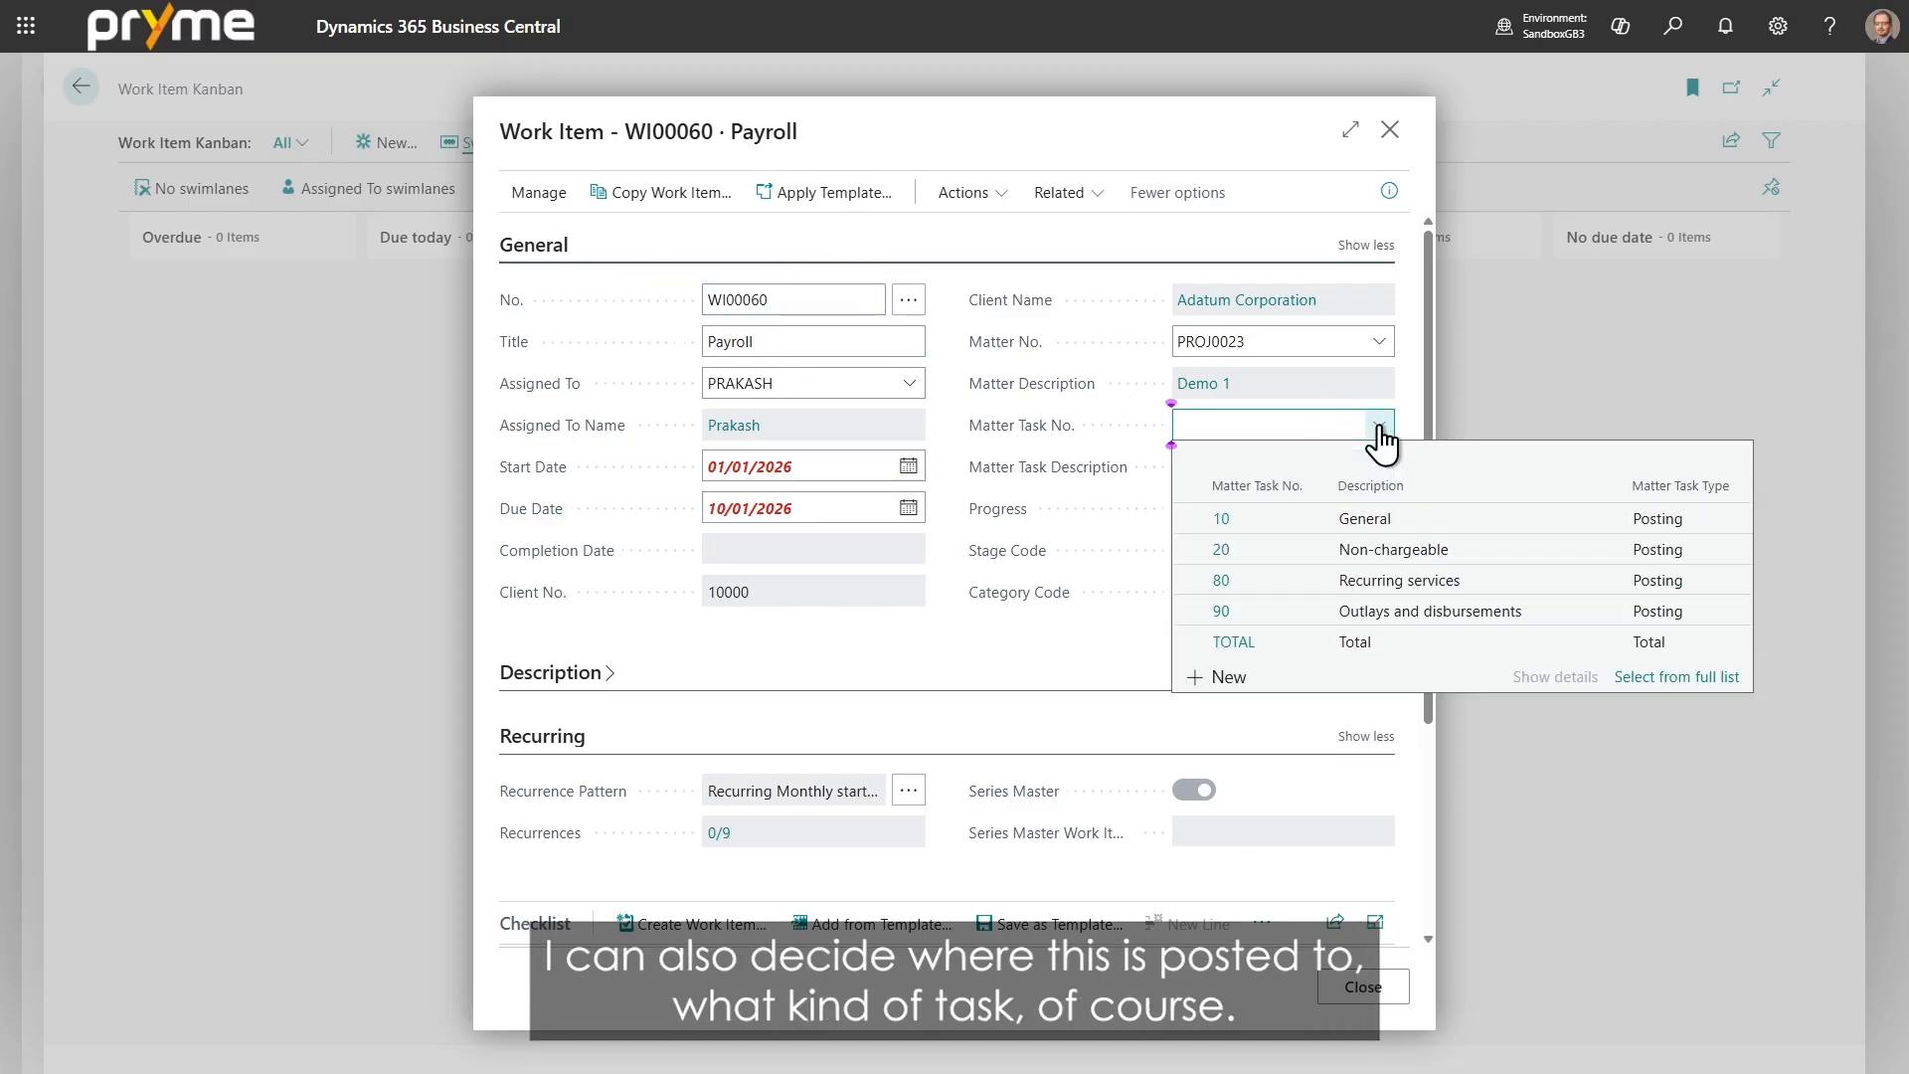
click(1261, 519)
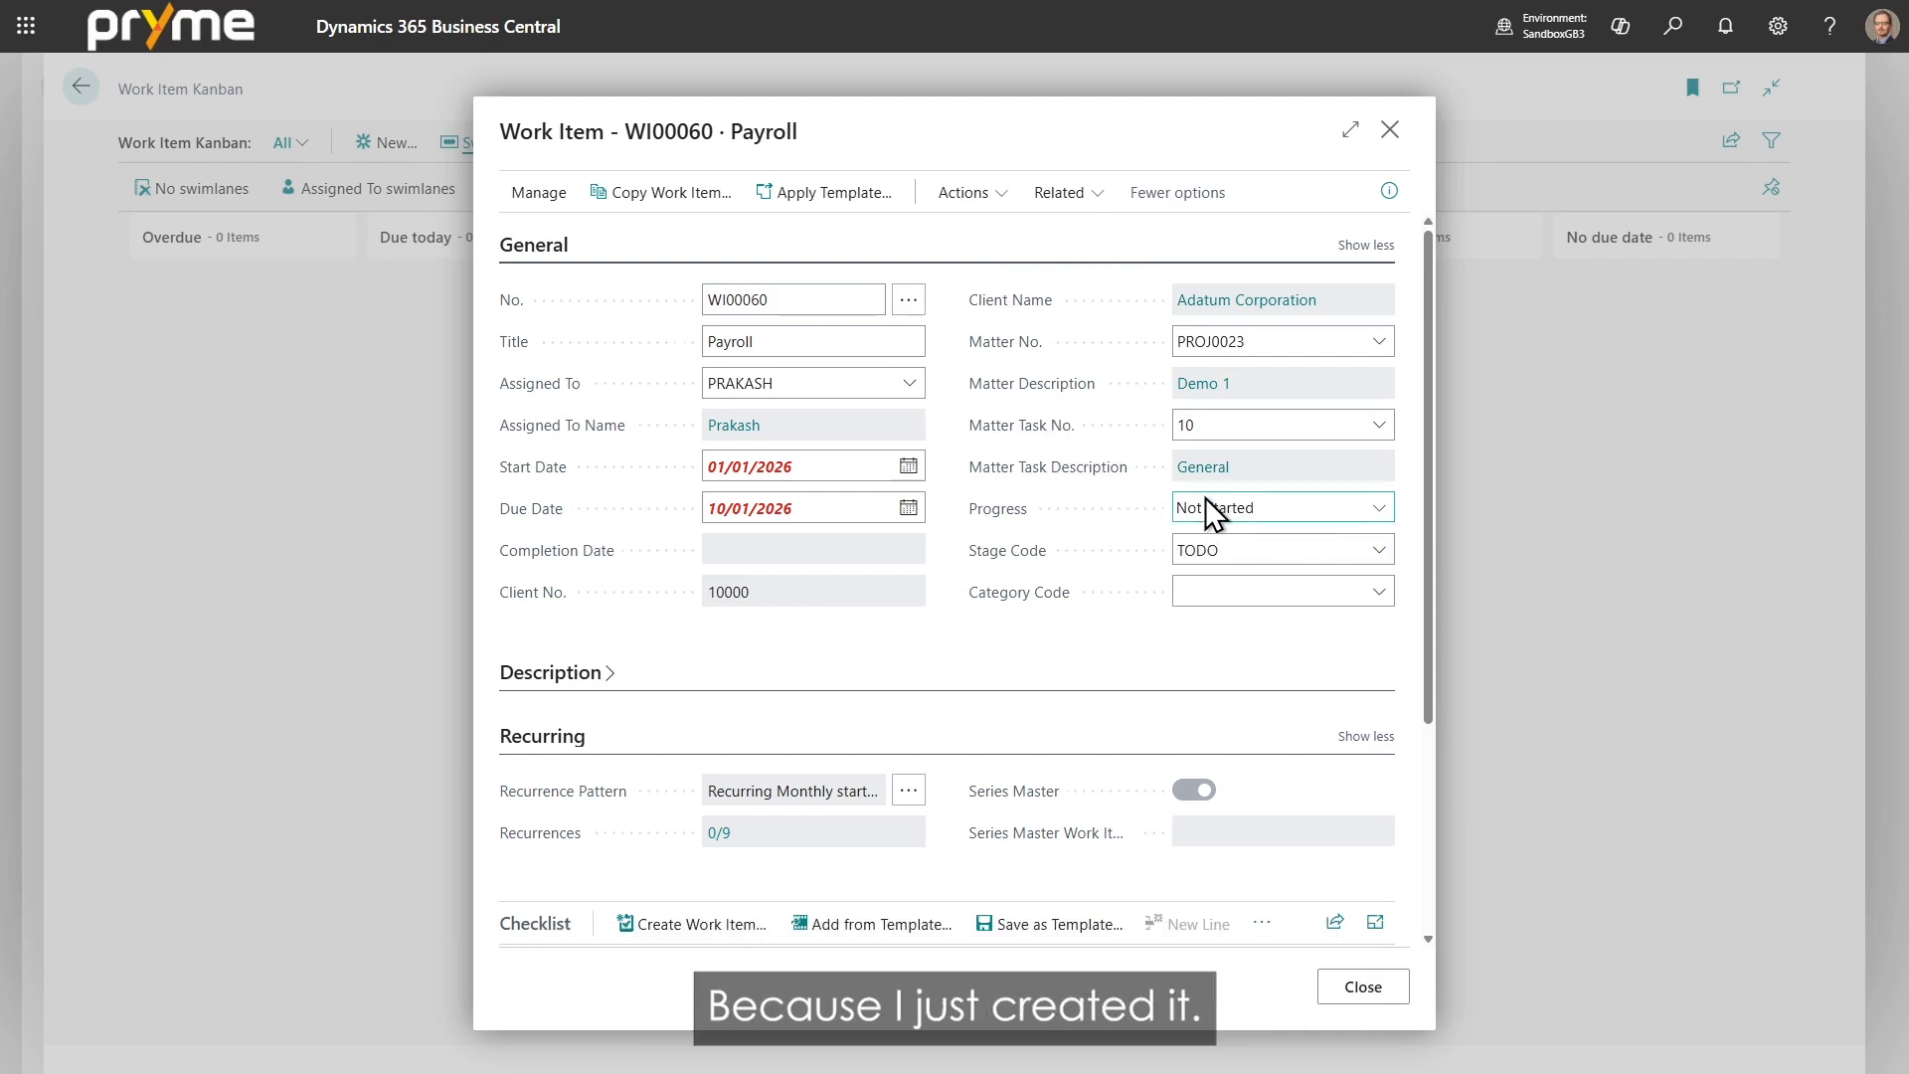
Step: Mark the checklist lines Check benefits & deductions, Calculate gross wages and Review payroll exception reports as complete
click(555, 249)
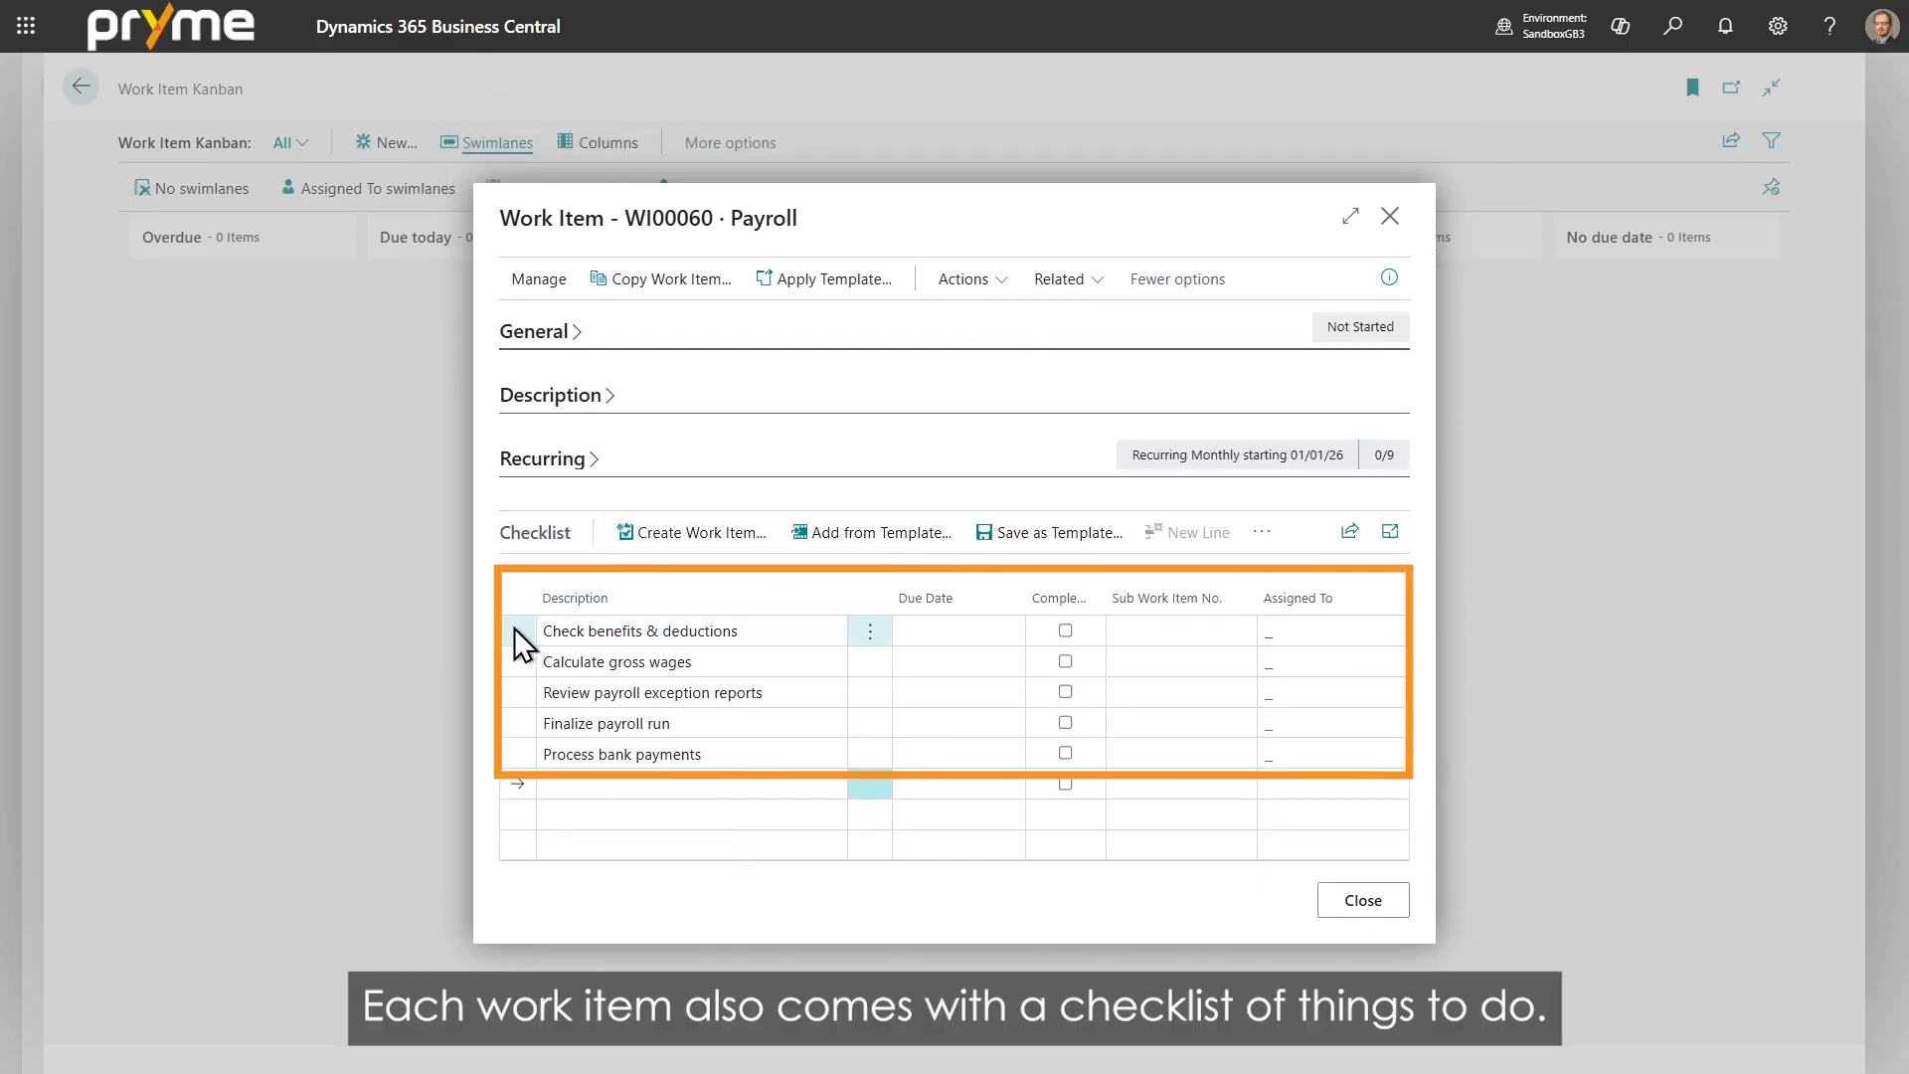
click(632, 631)
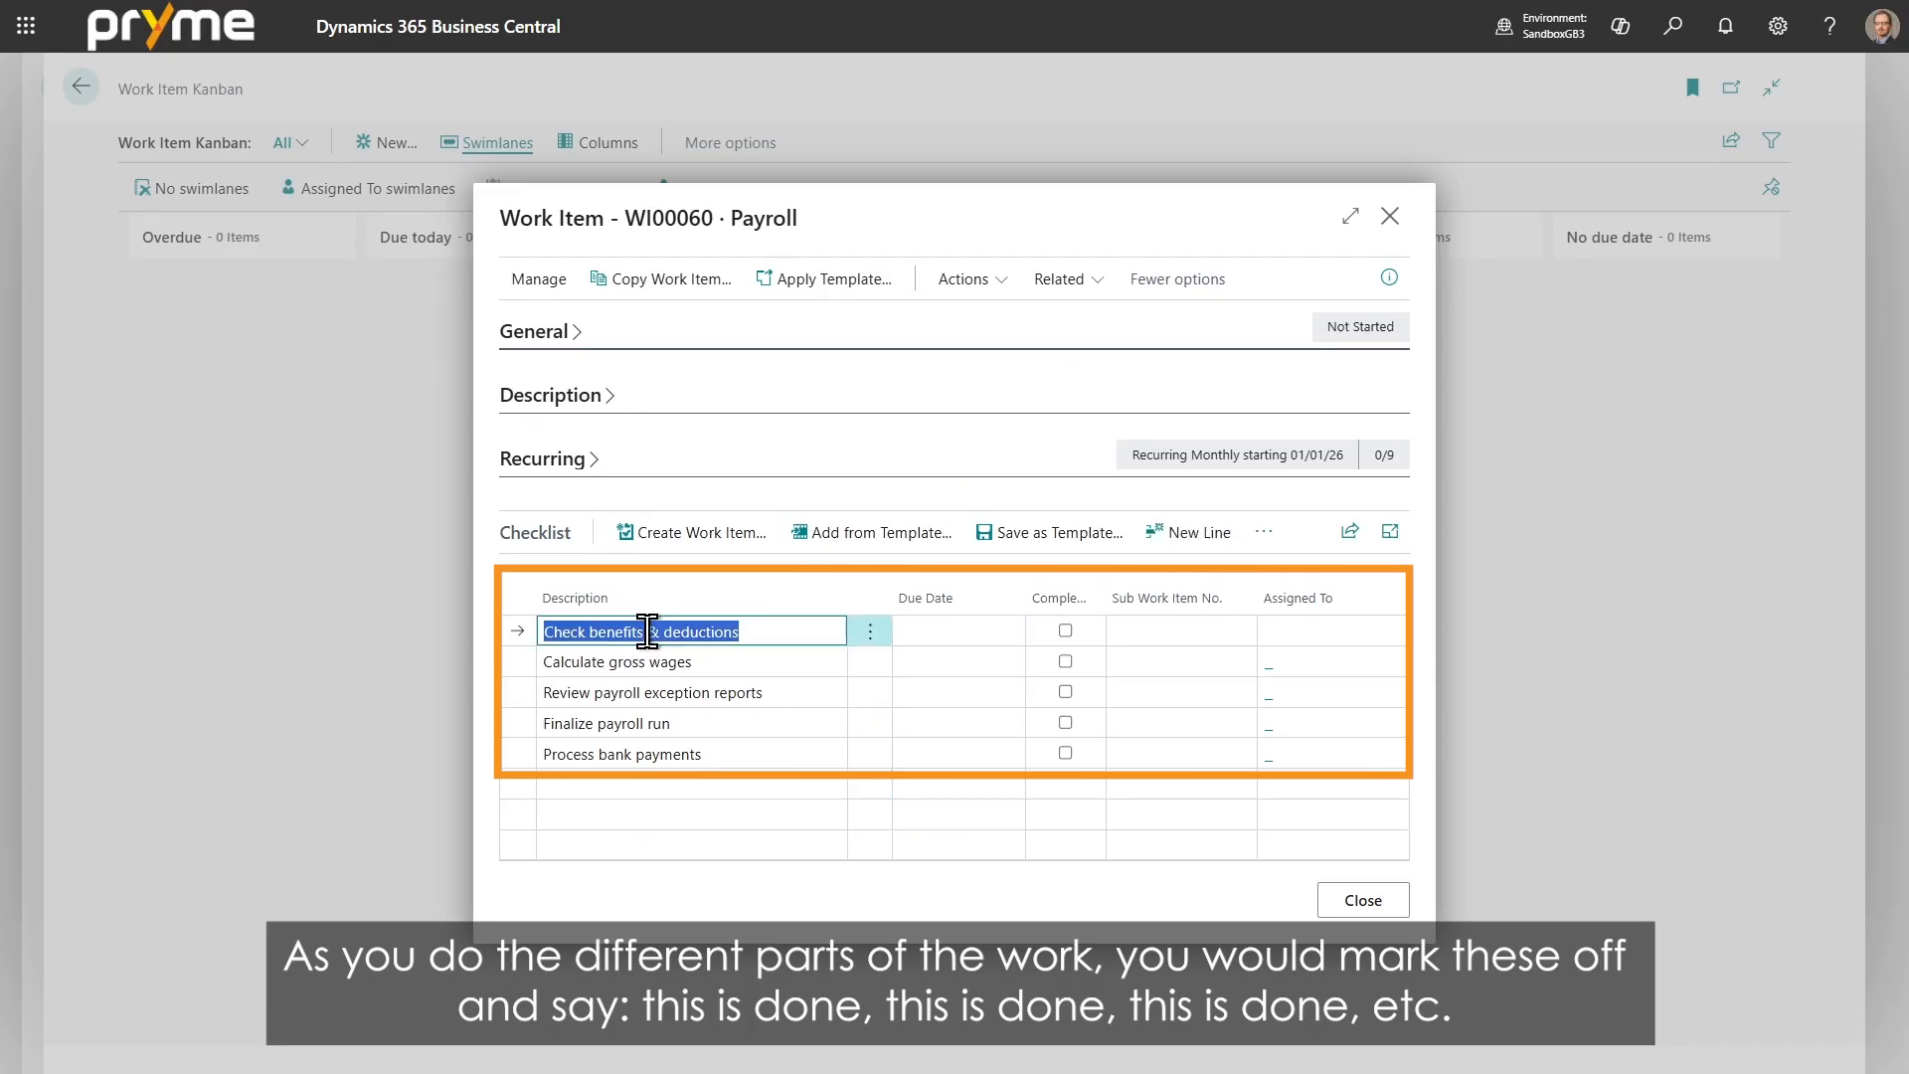
click(1064, 631)
click(1065, 661)
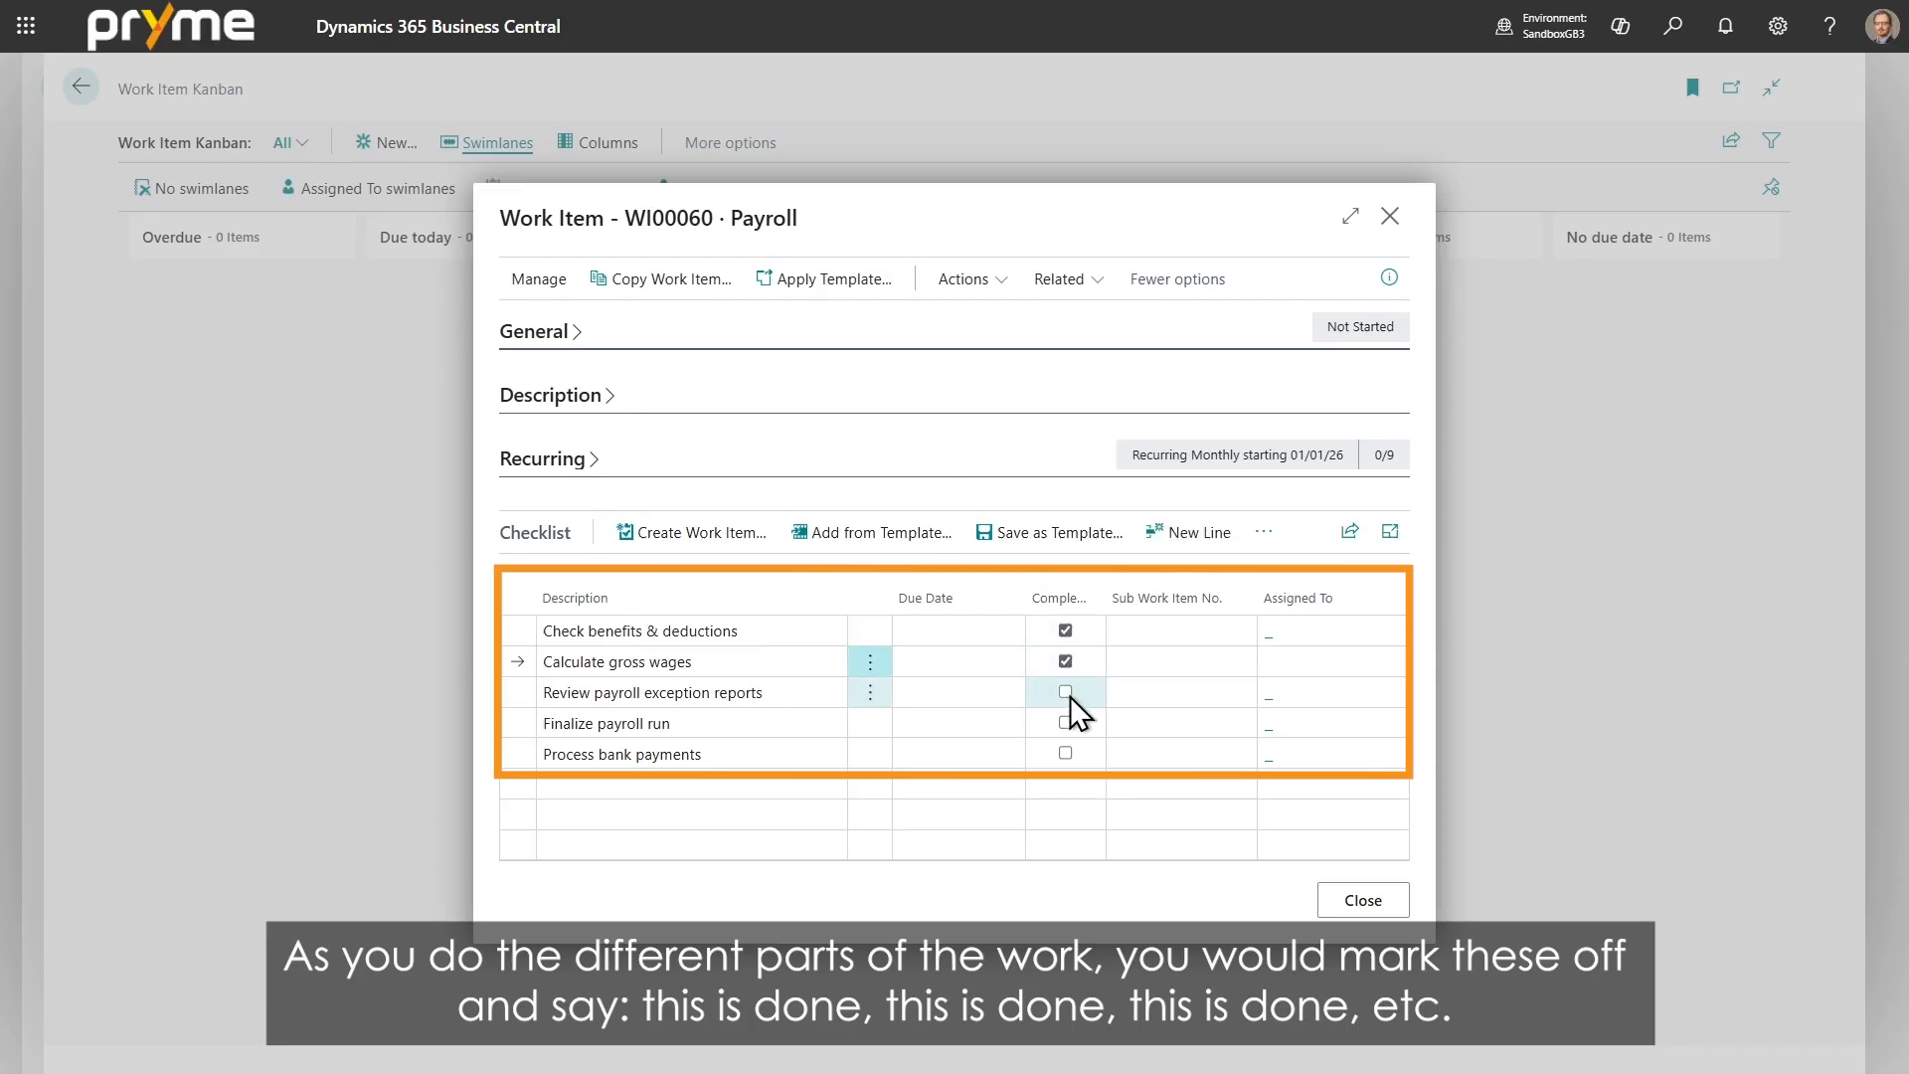
click(1066, 691)
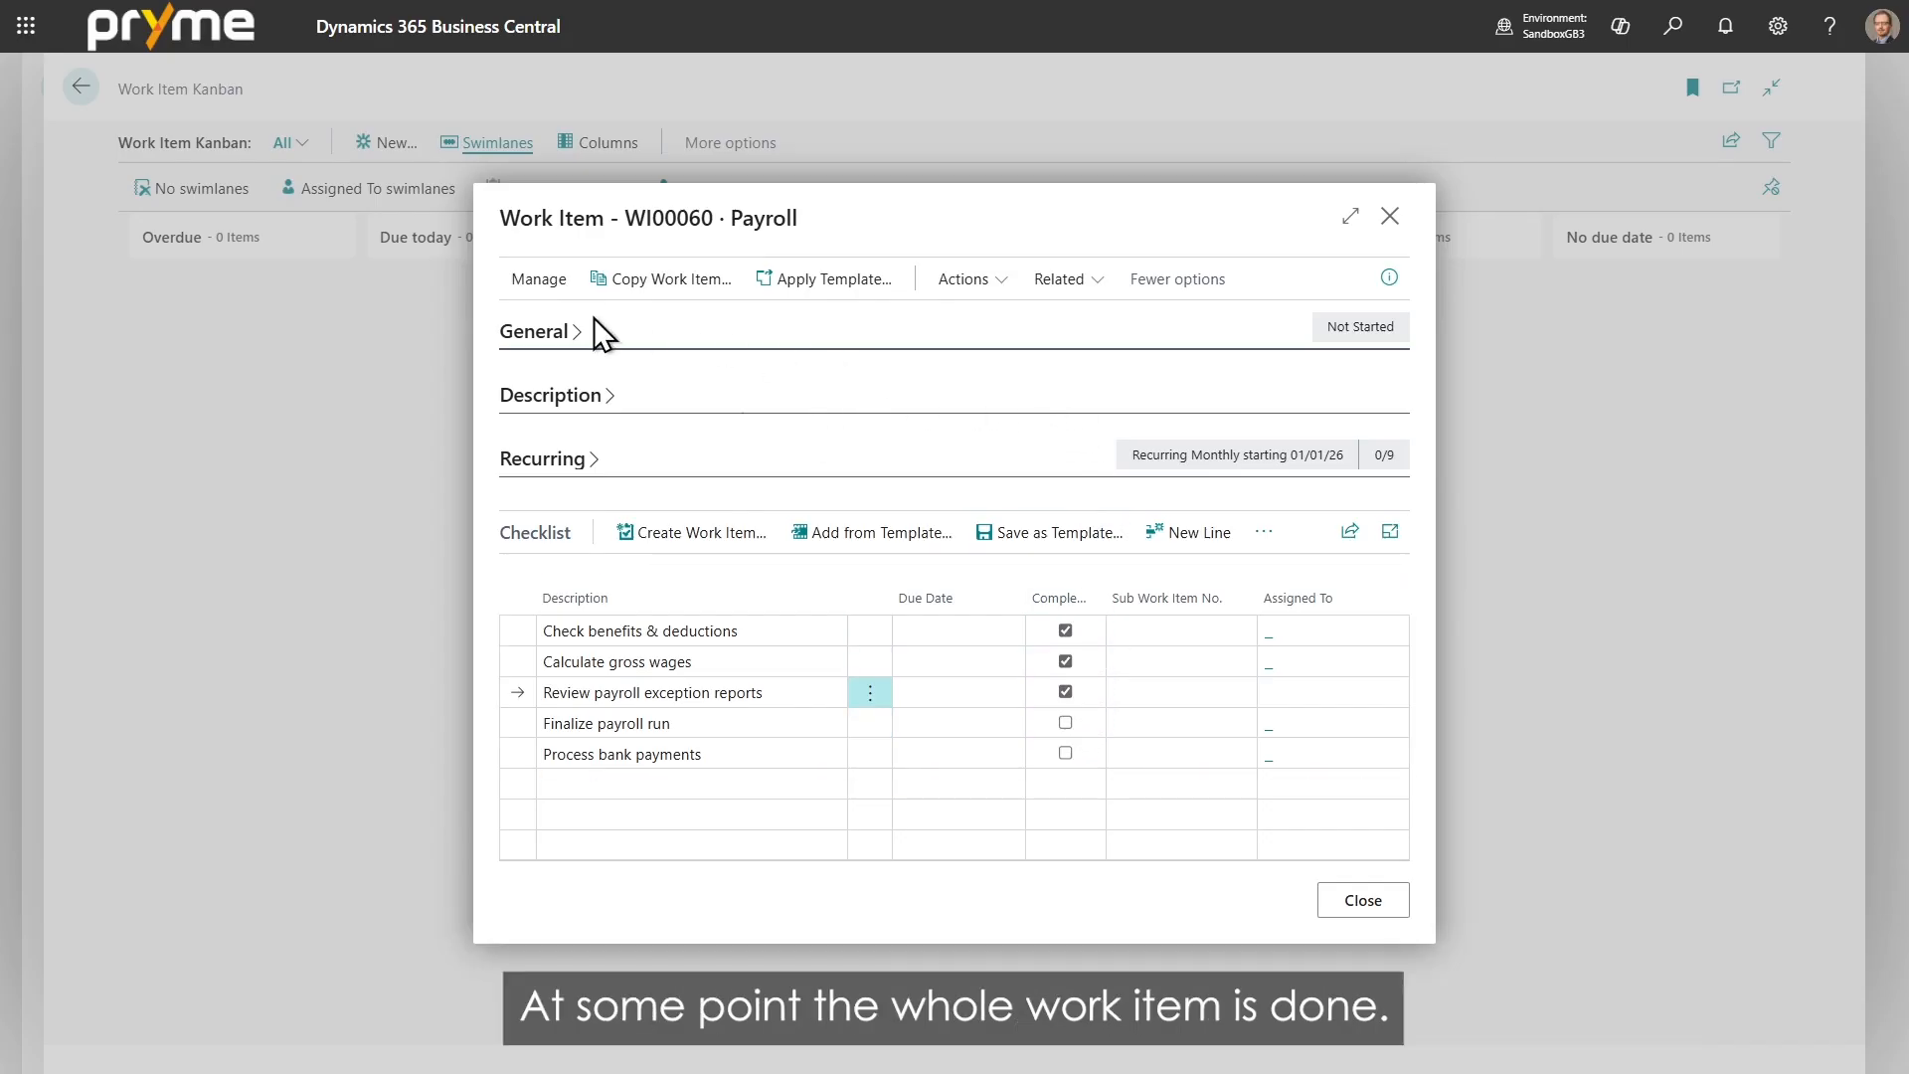
Step: Set the Payroll work item's progress to Completed despite the incomplete checklist and close the work item
click(562, 333)
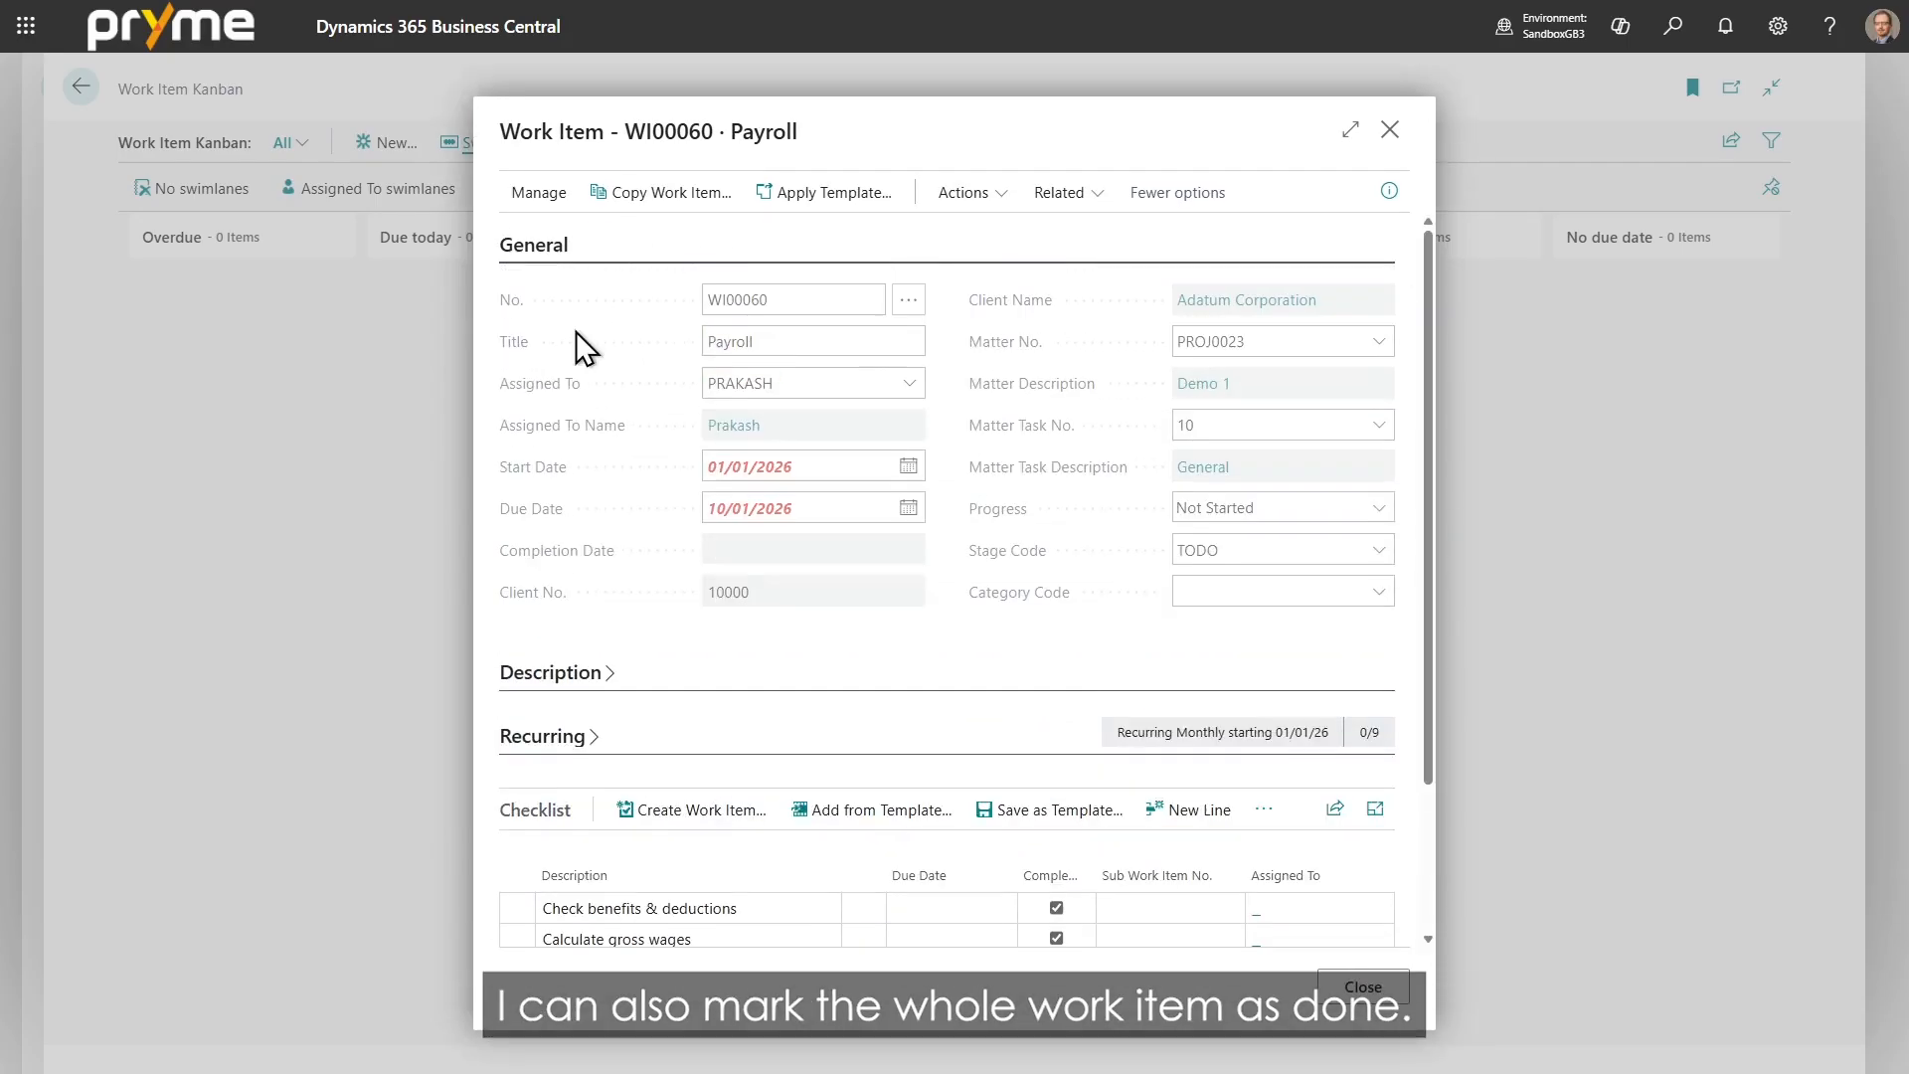
click(1296, 499)
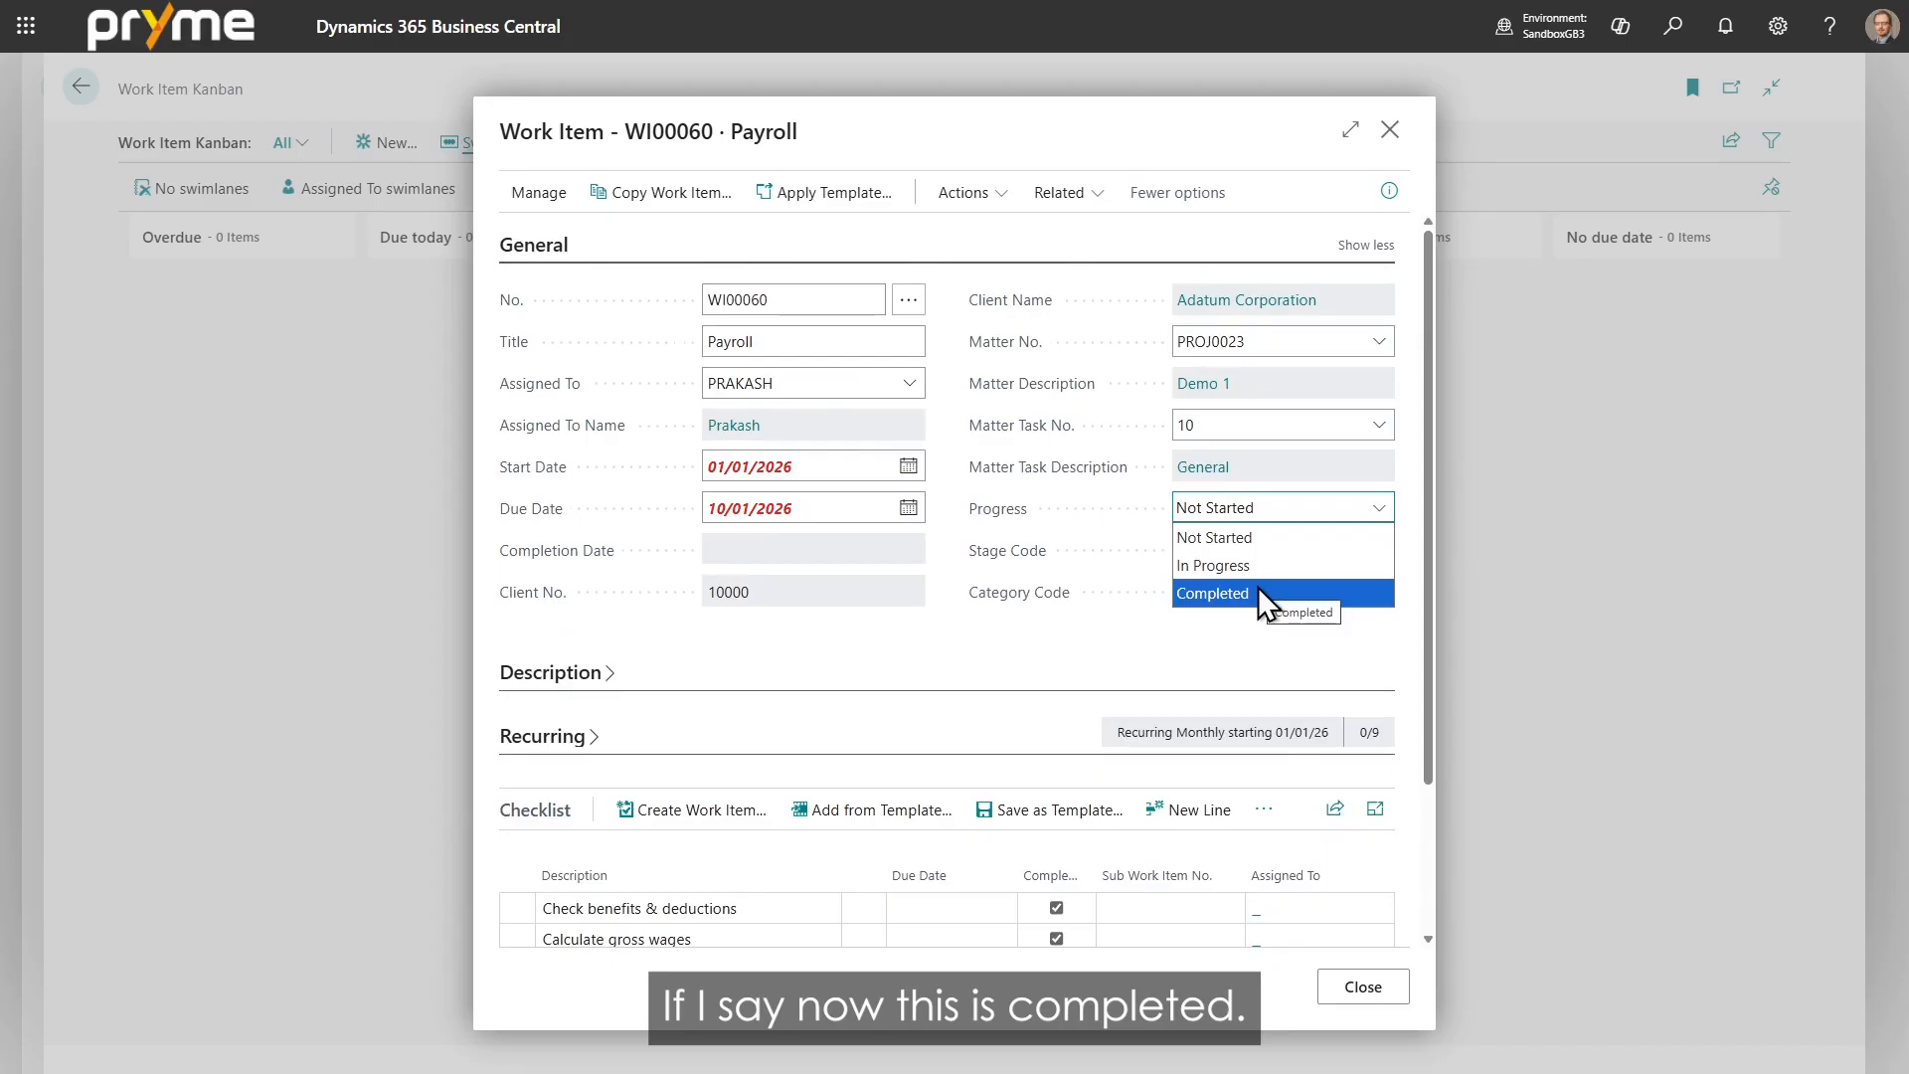
click(1257, 590)
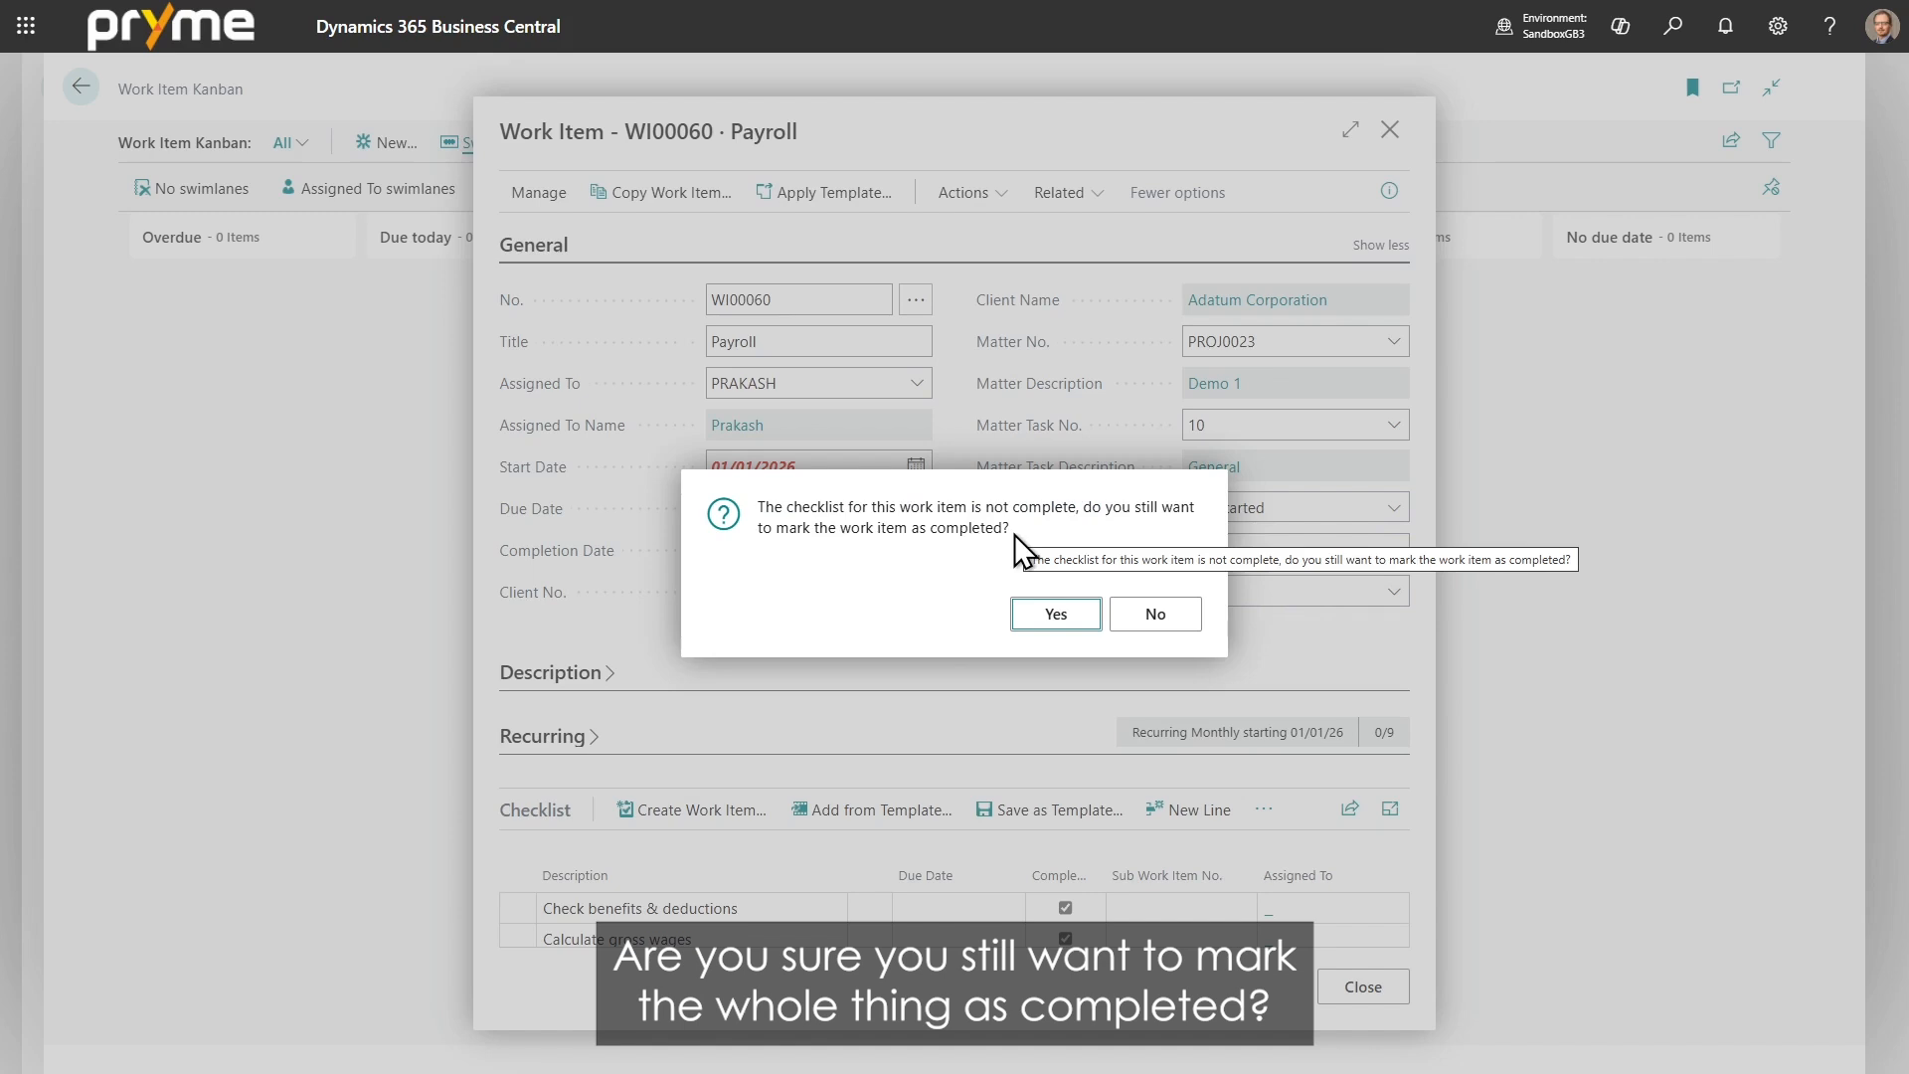
click(1038, 616)
scroll(945, 624, down, 1)
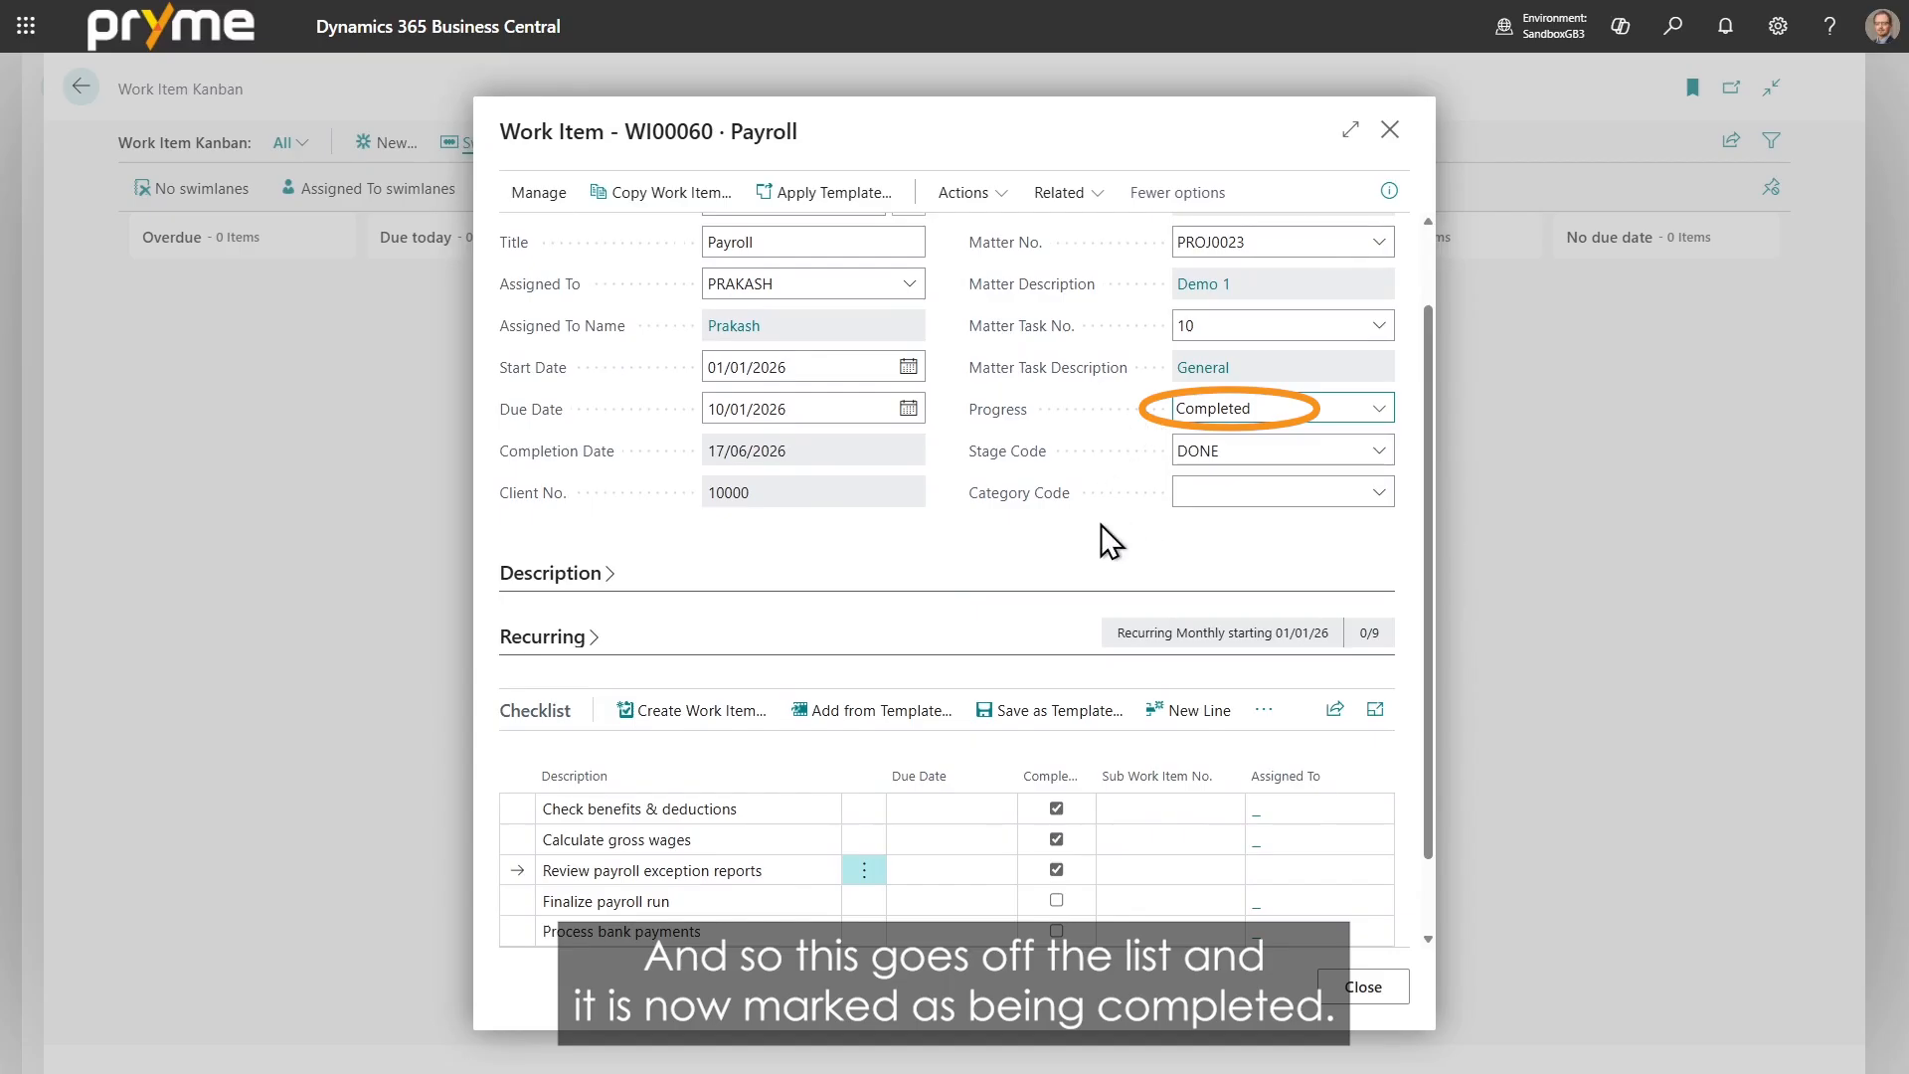
click(1389, 131)
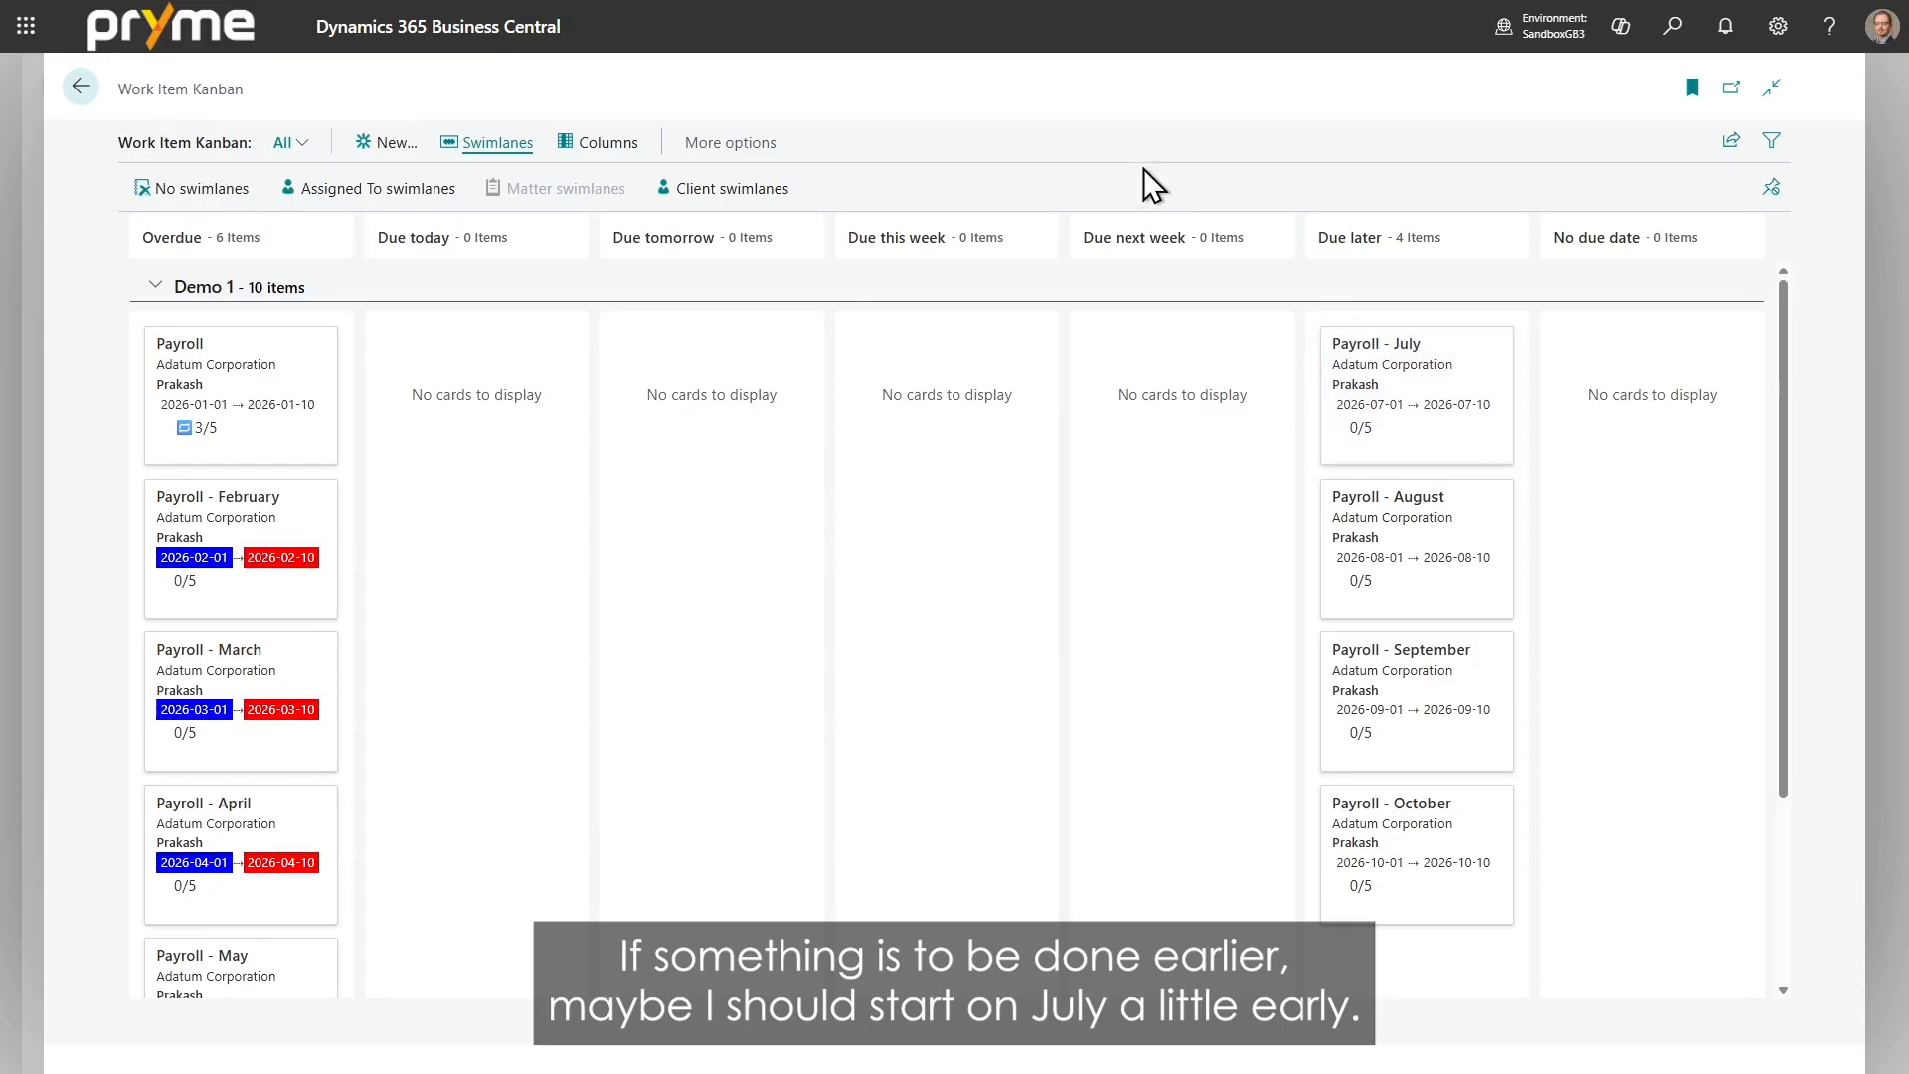
Step: Reschedule the Payroll - July card to Due next week on the matter's Kanban board and return to the home page
drag(1410, 378, 1223, 375)
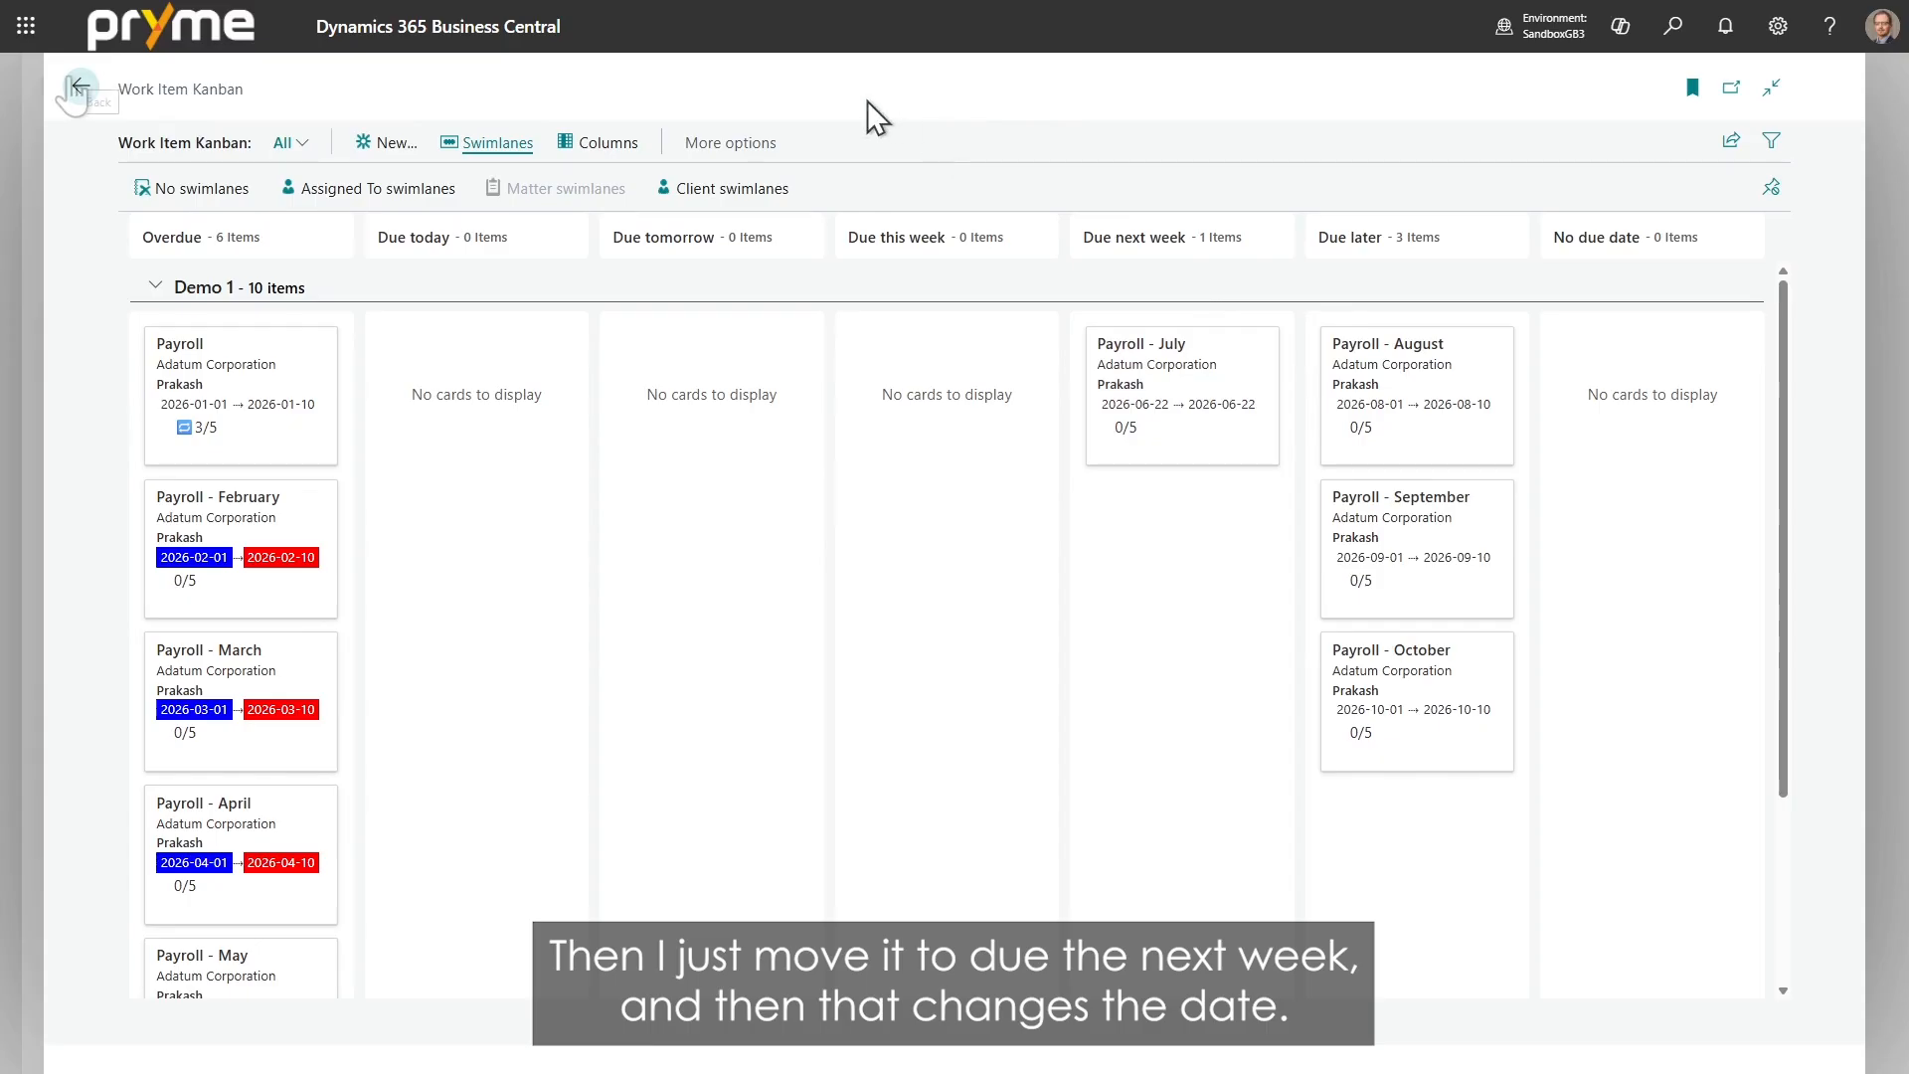
click(72, 90)
click(70, 89)
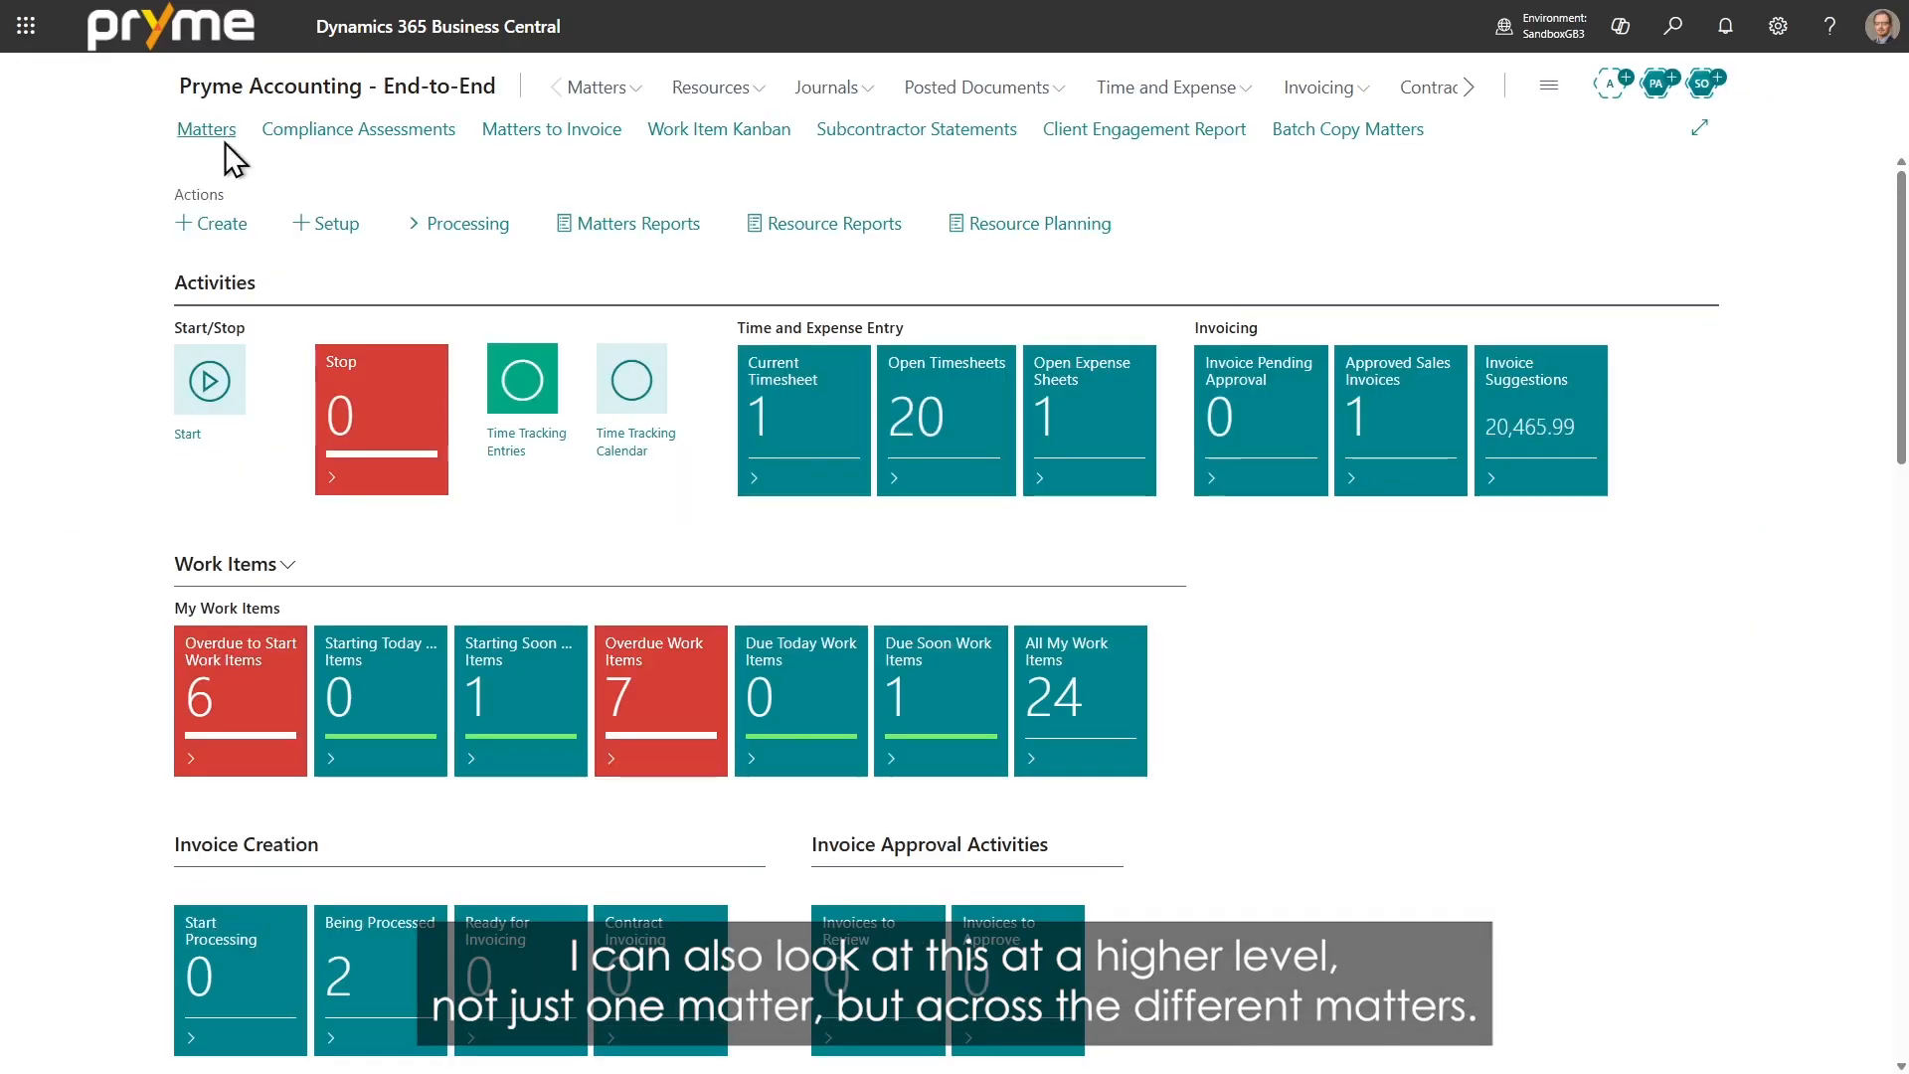
Step: Open the Work Item Kanban across all matters and arrange it with client swimlanes and columns by stage
click(736, 130)
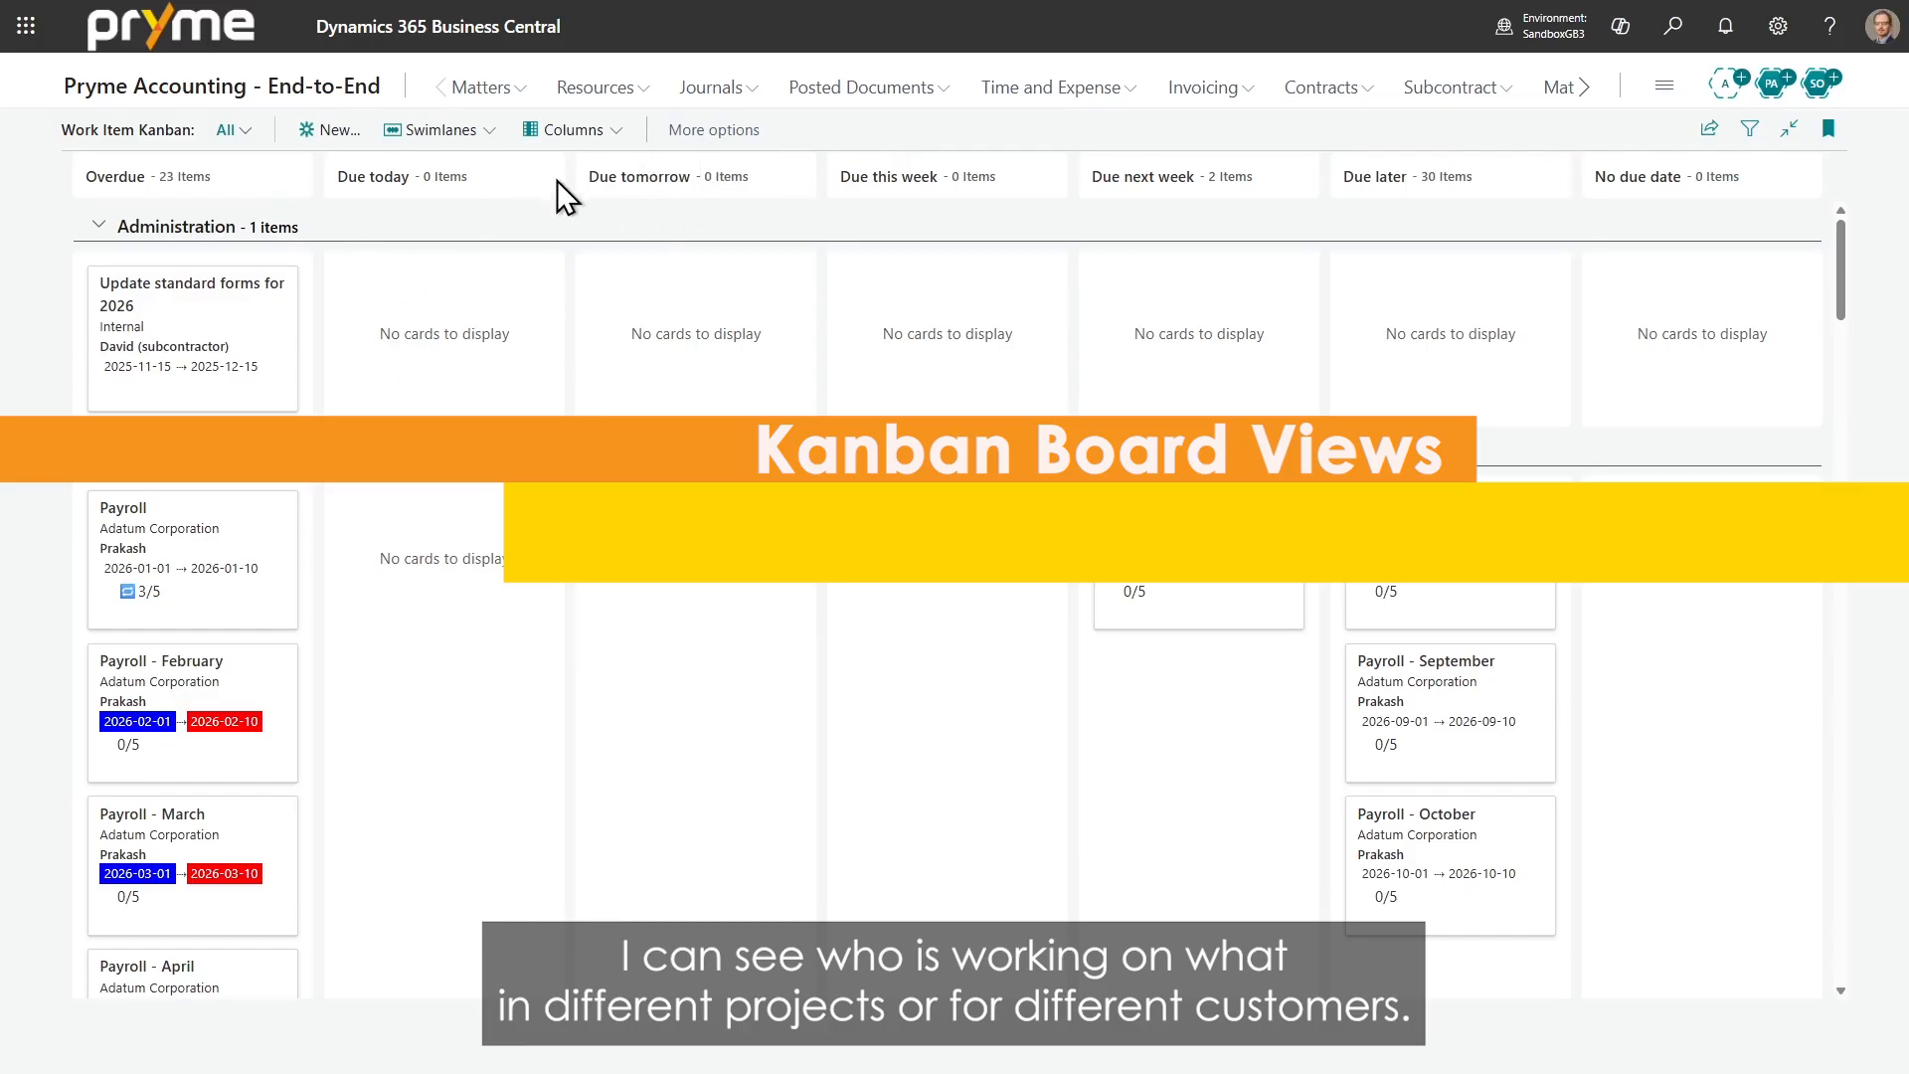
click(494, 129)
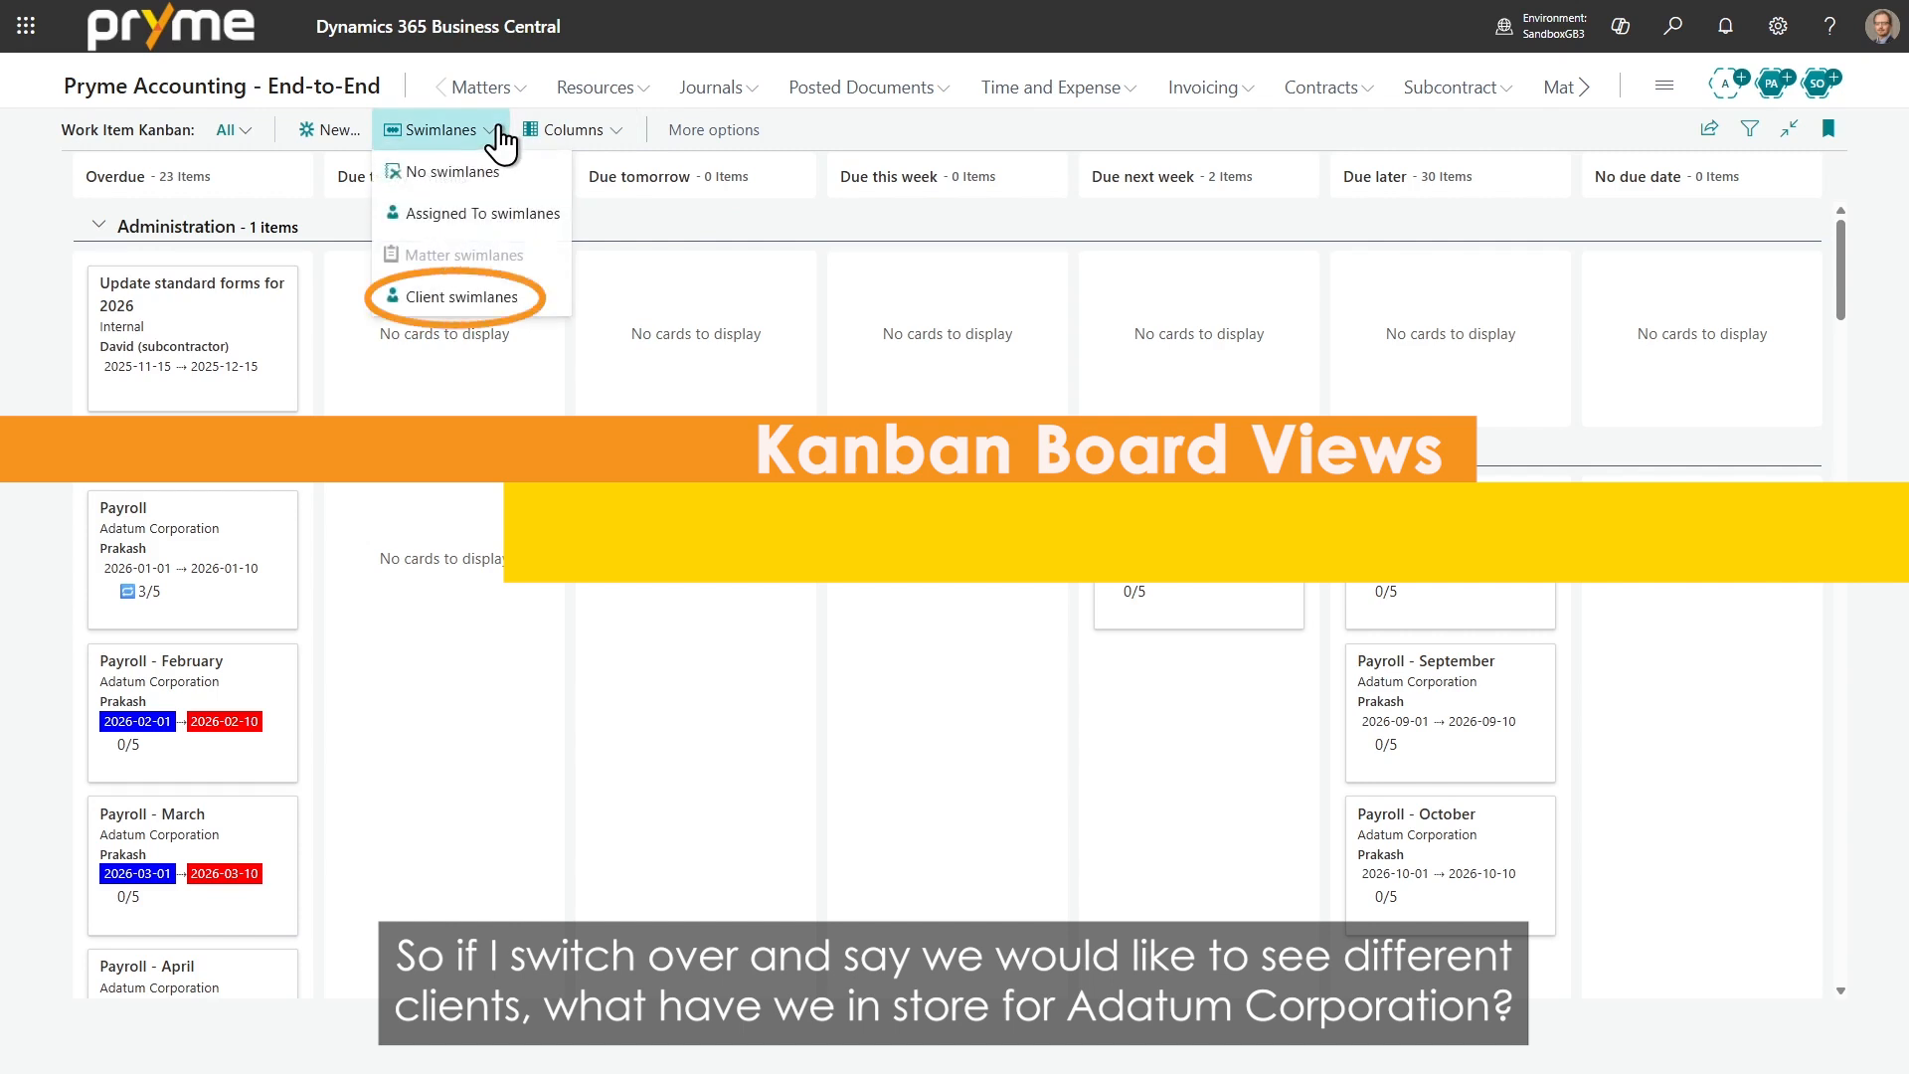
click(468, 296)
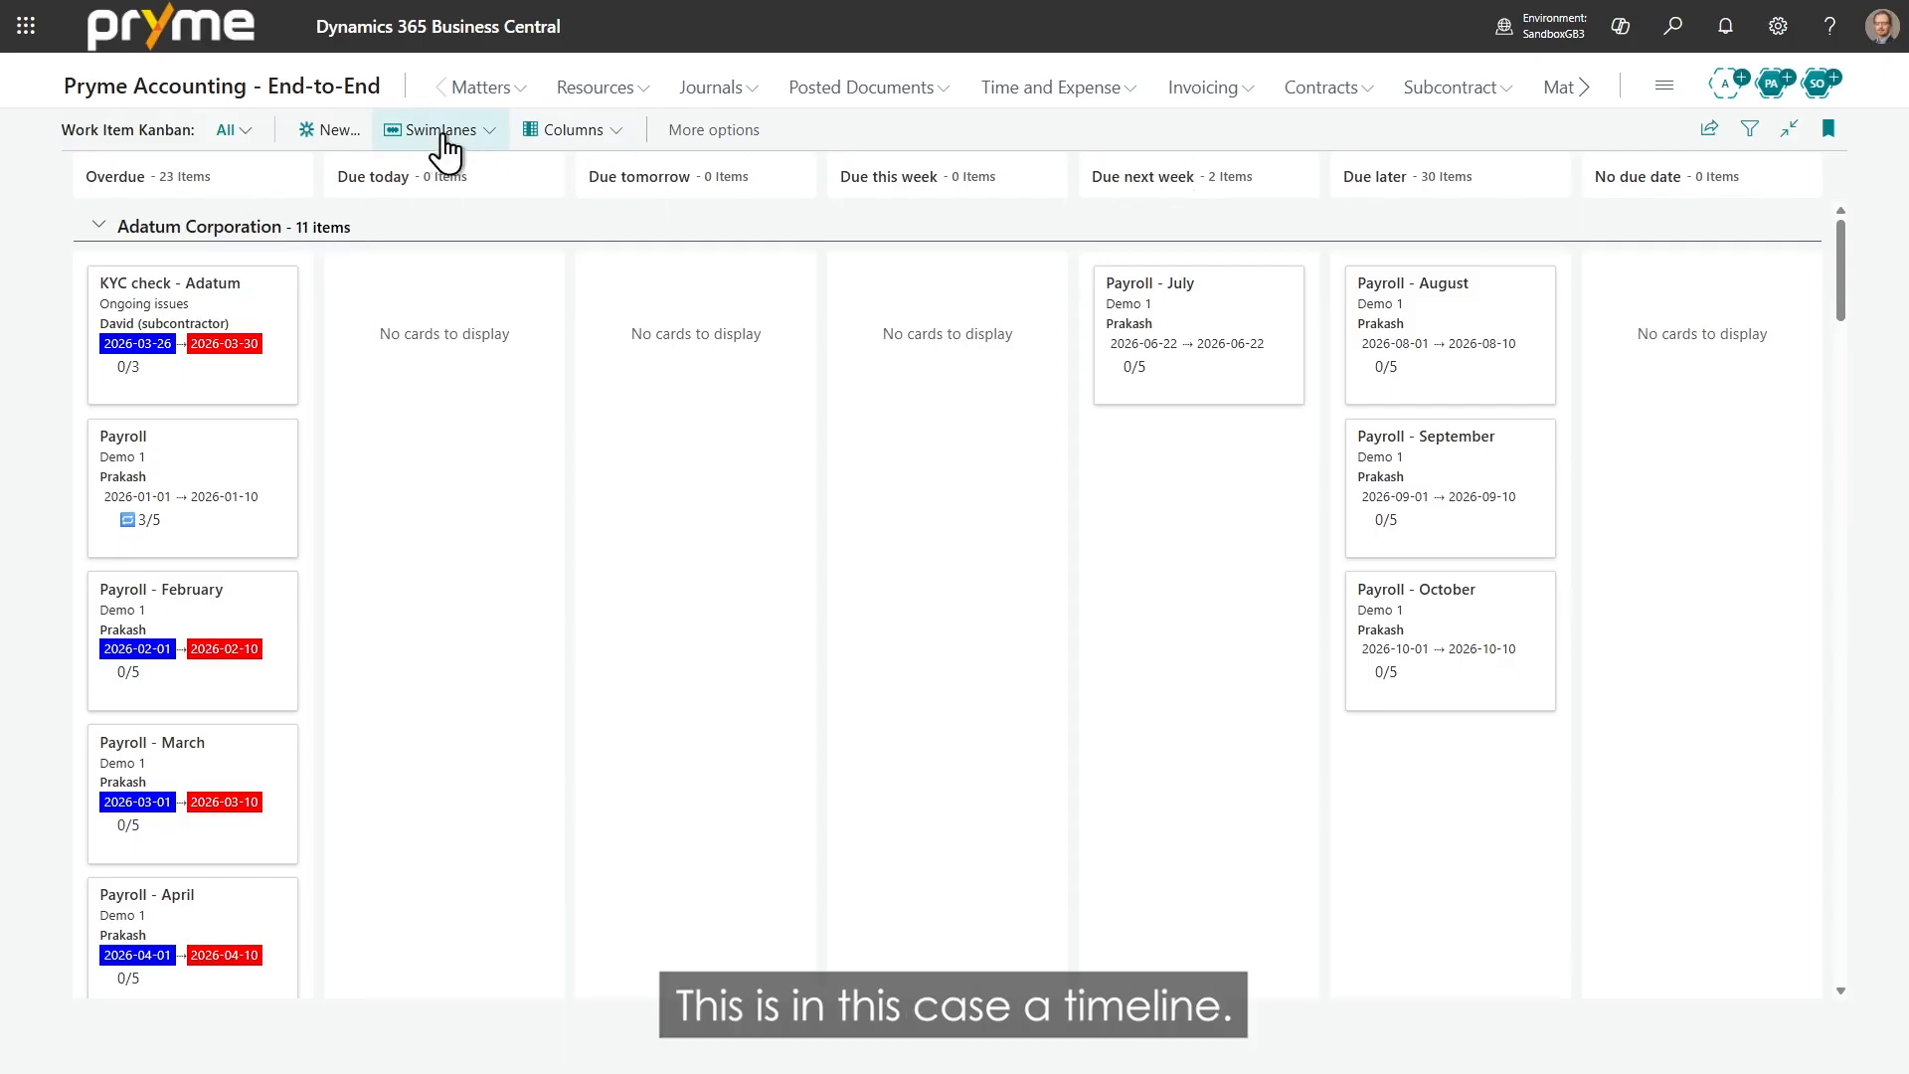
click(577, 133)
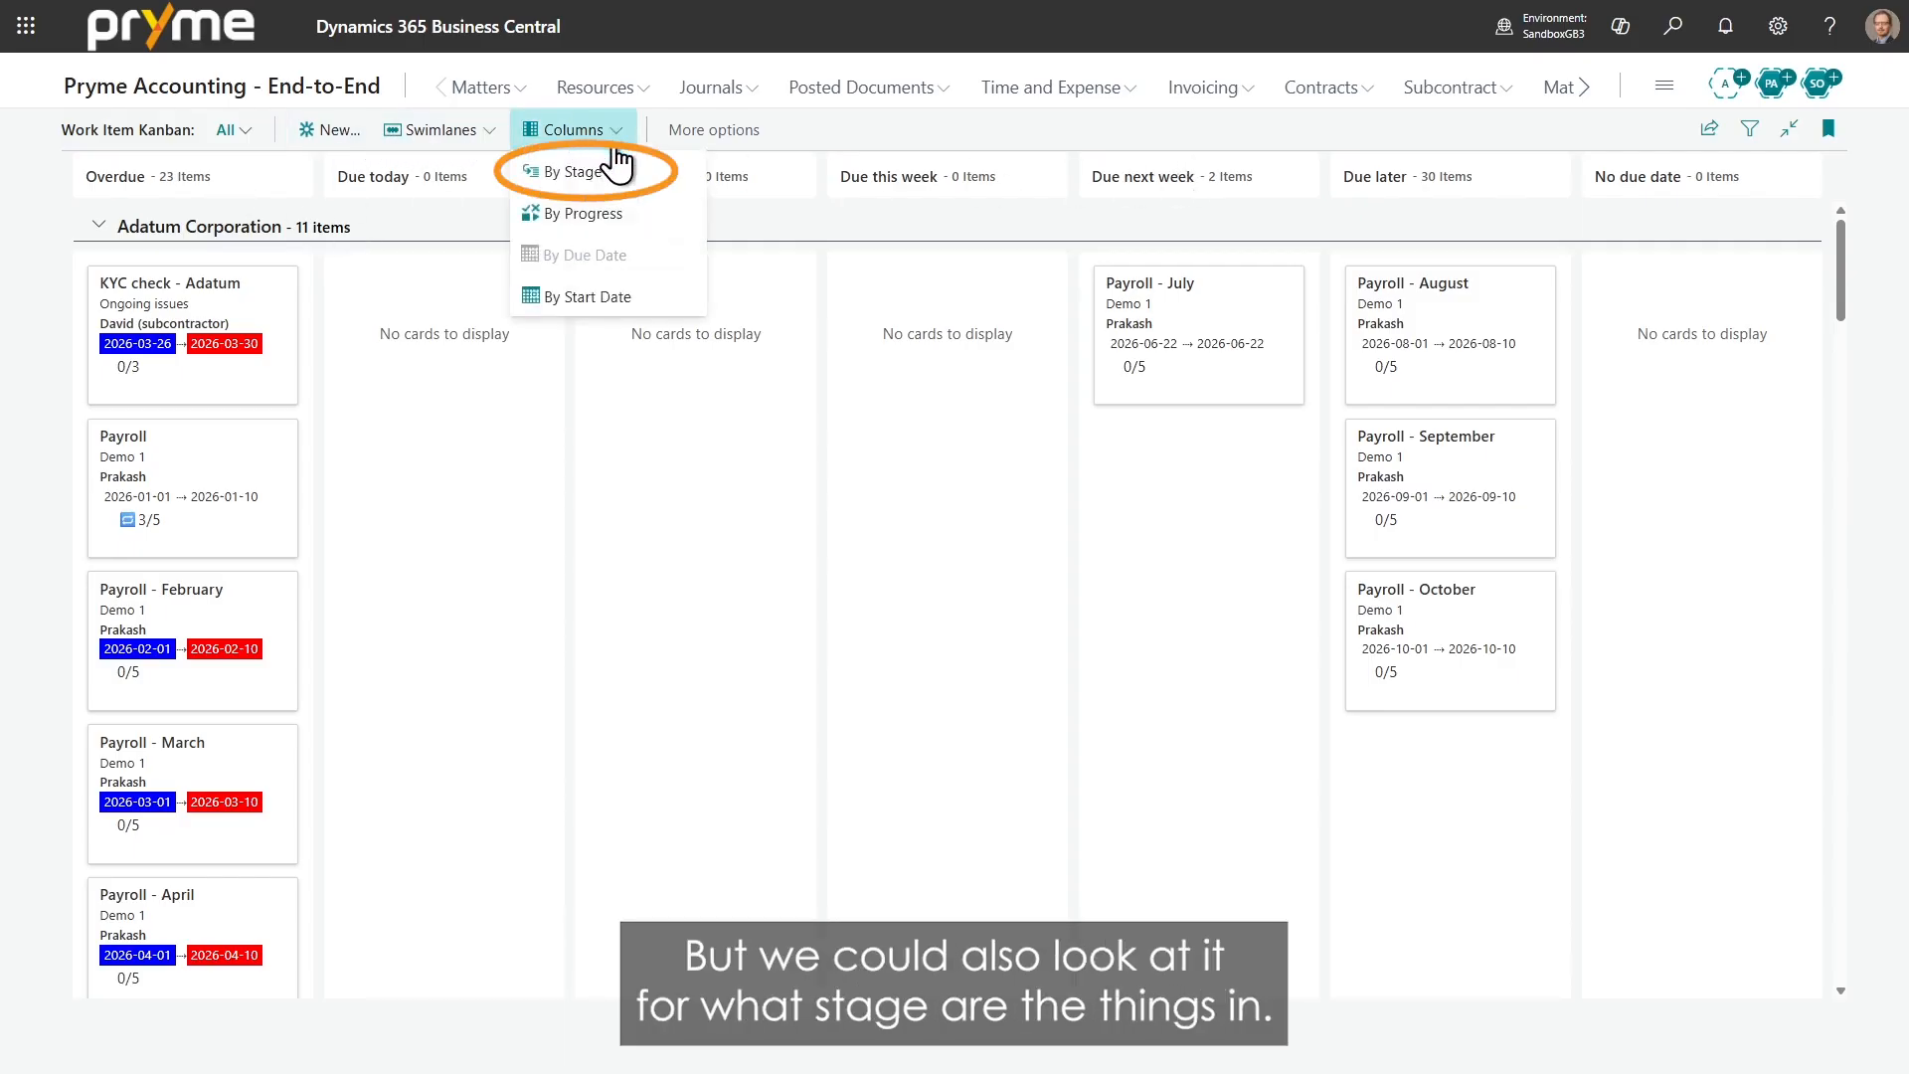
click(606, 174)
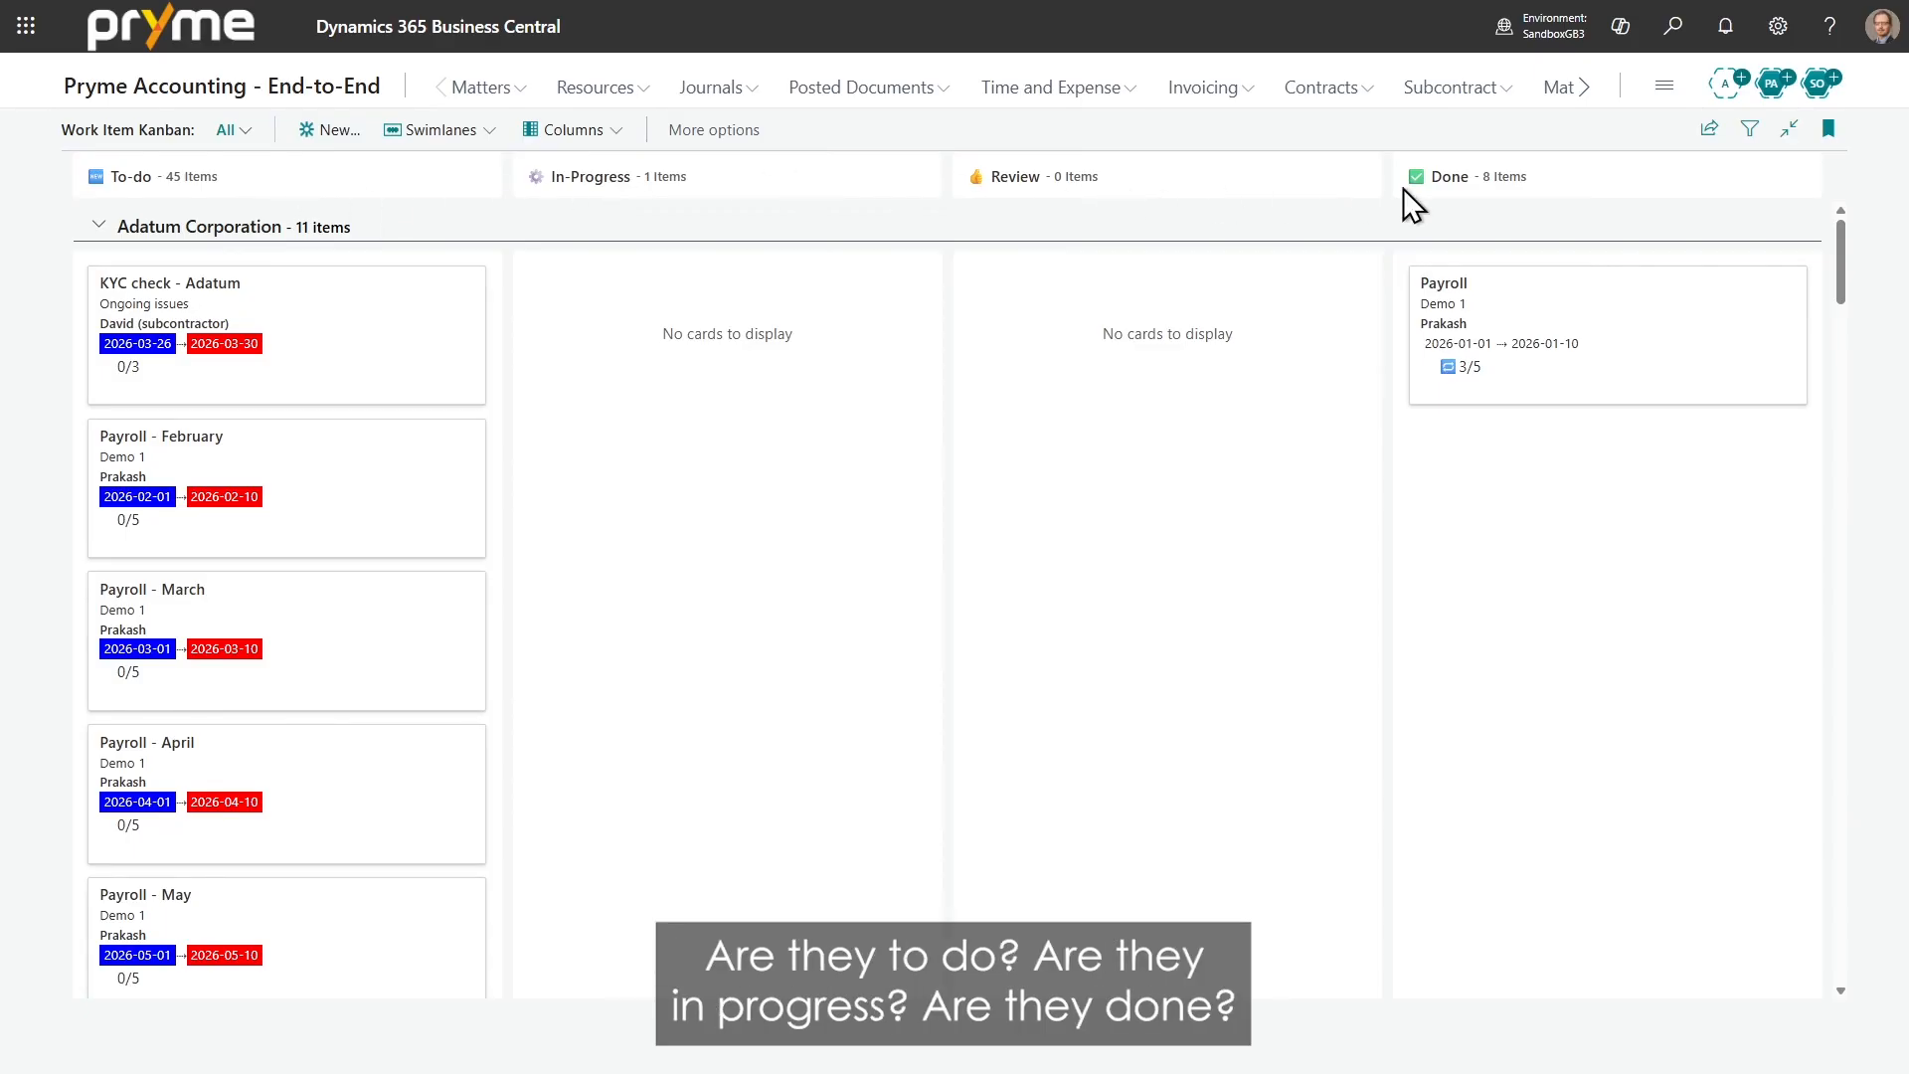
Step: Regroup the Kanban board into Assigned To swimlanes
click(577, 132)
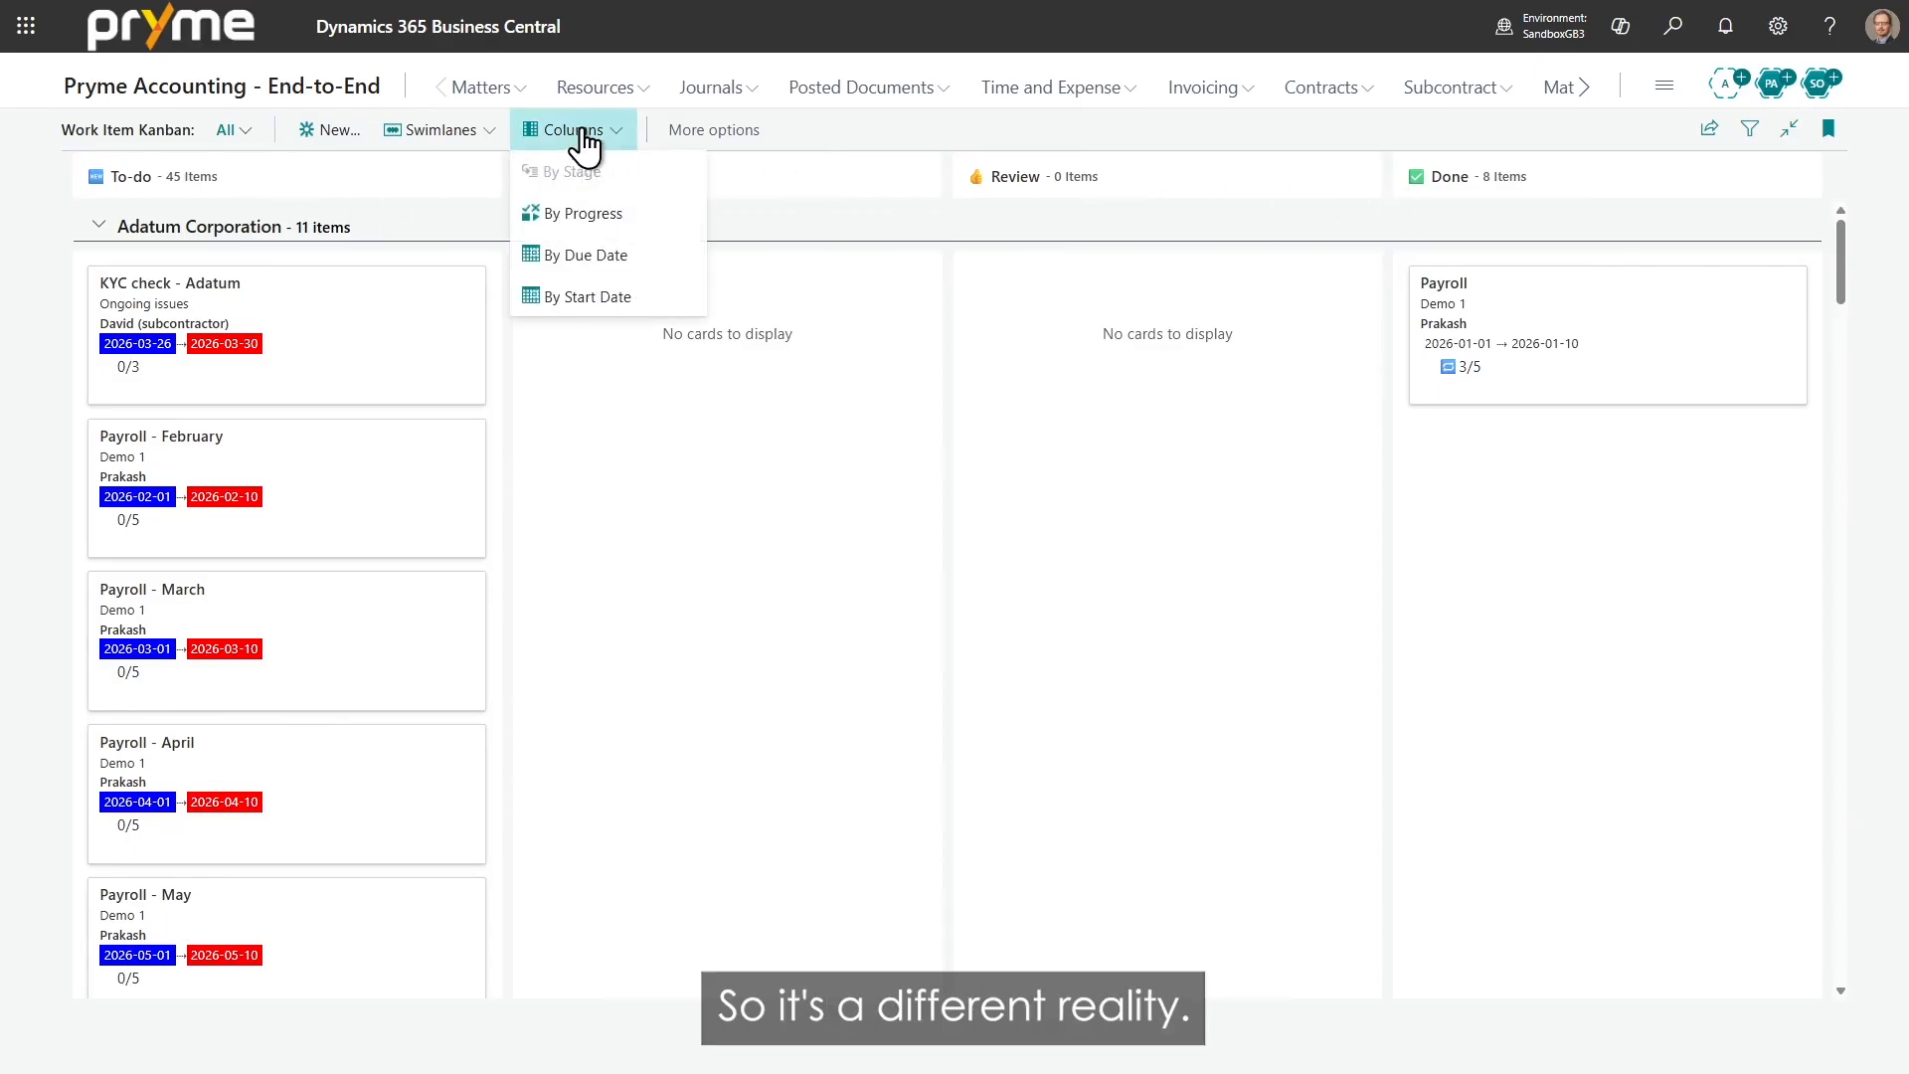
click(462, 131)
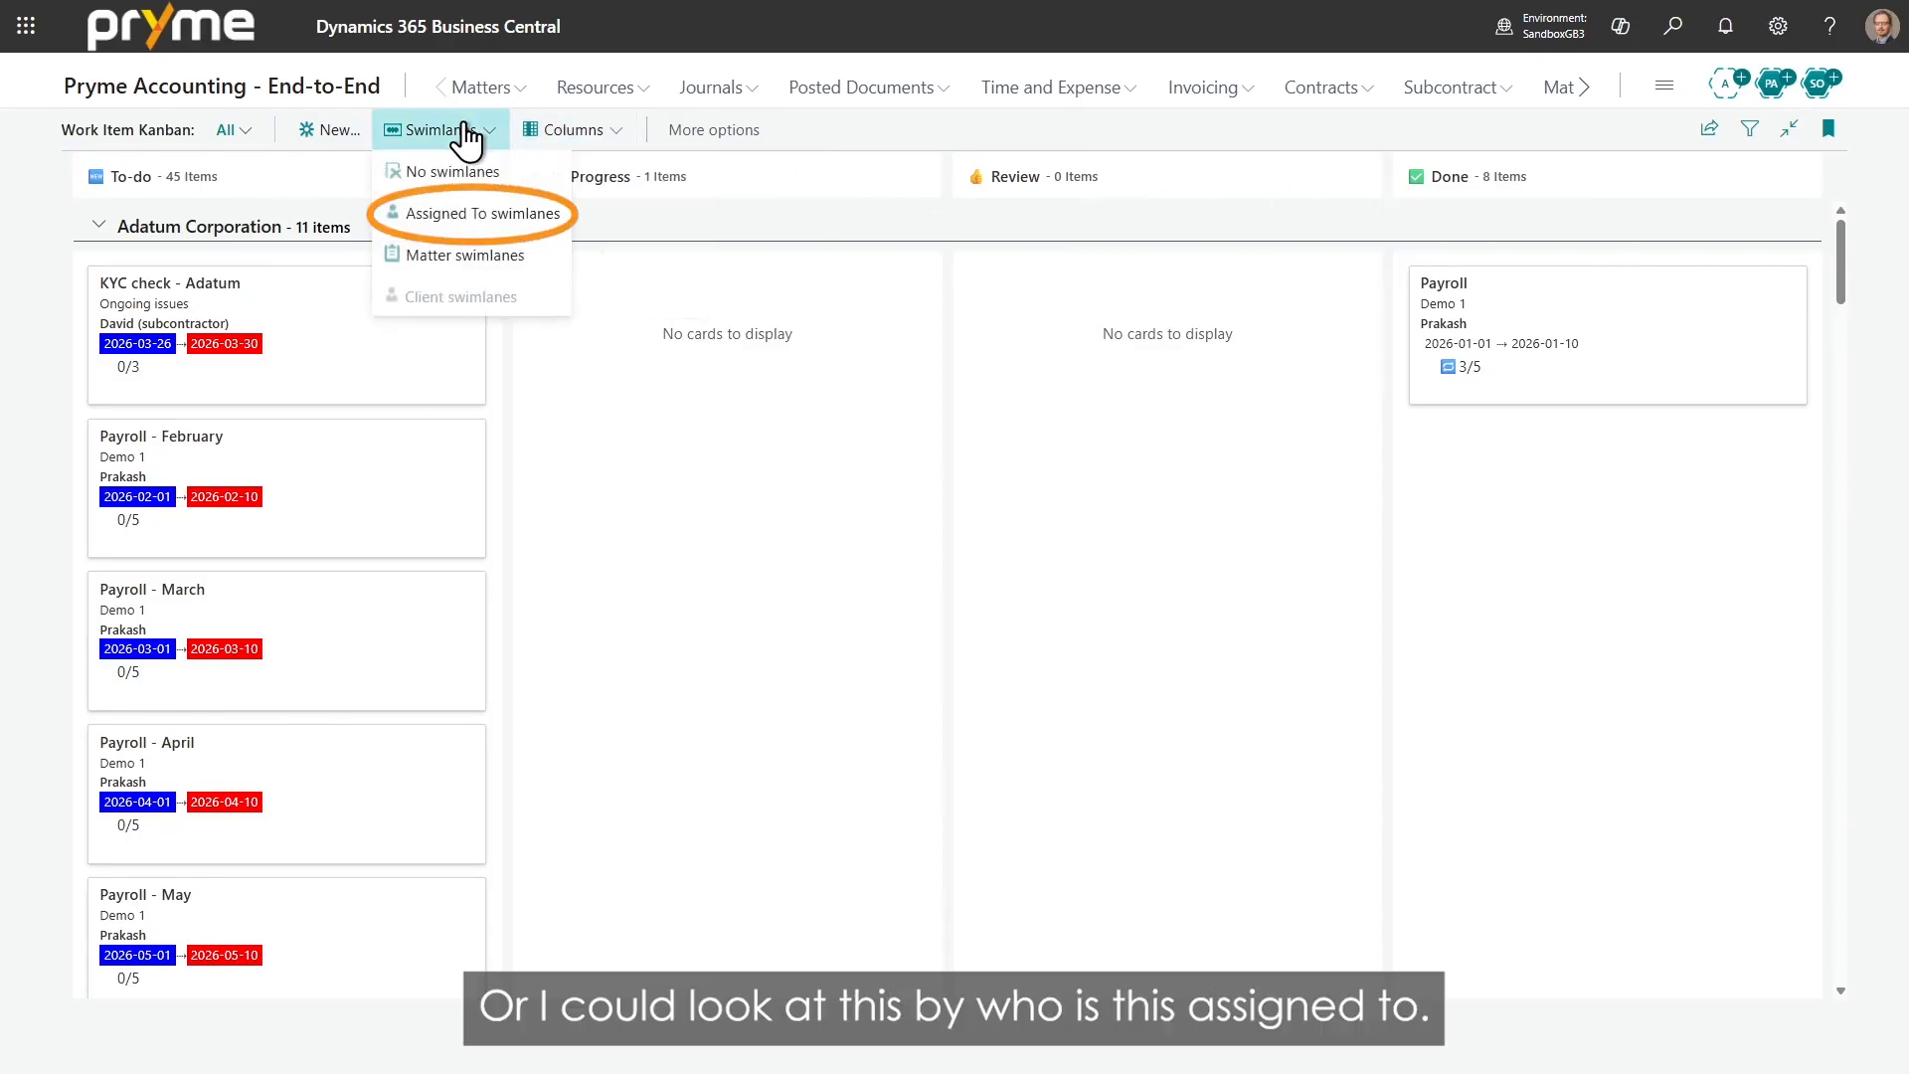
click(479, 215)
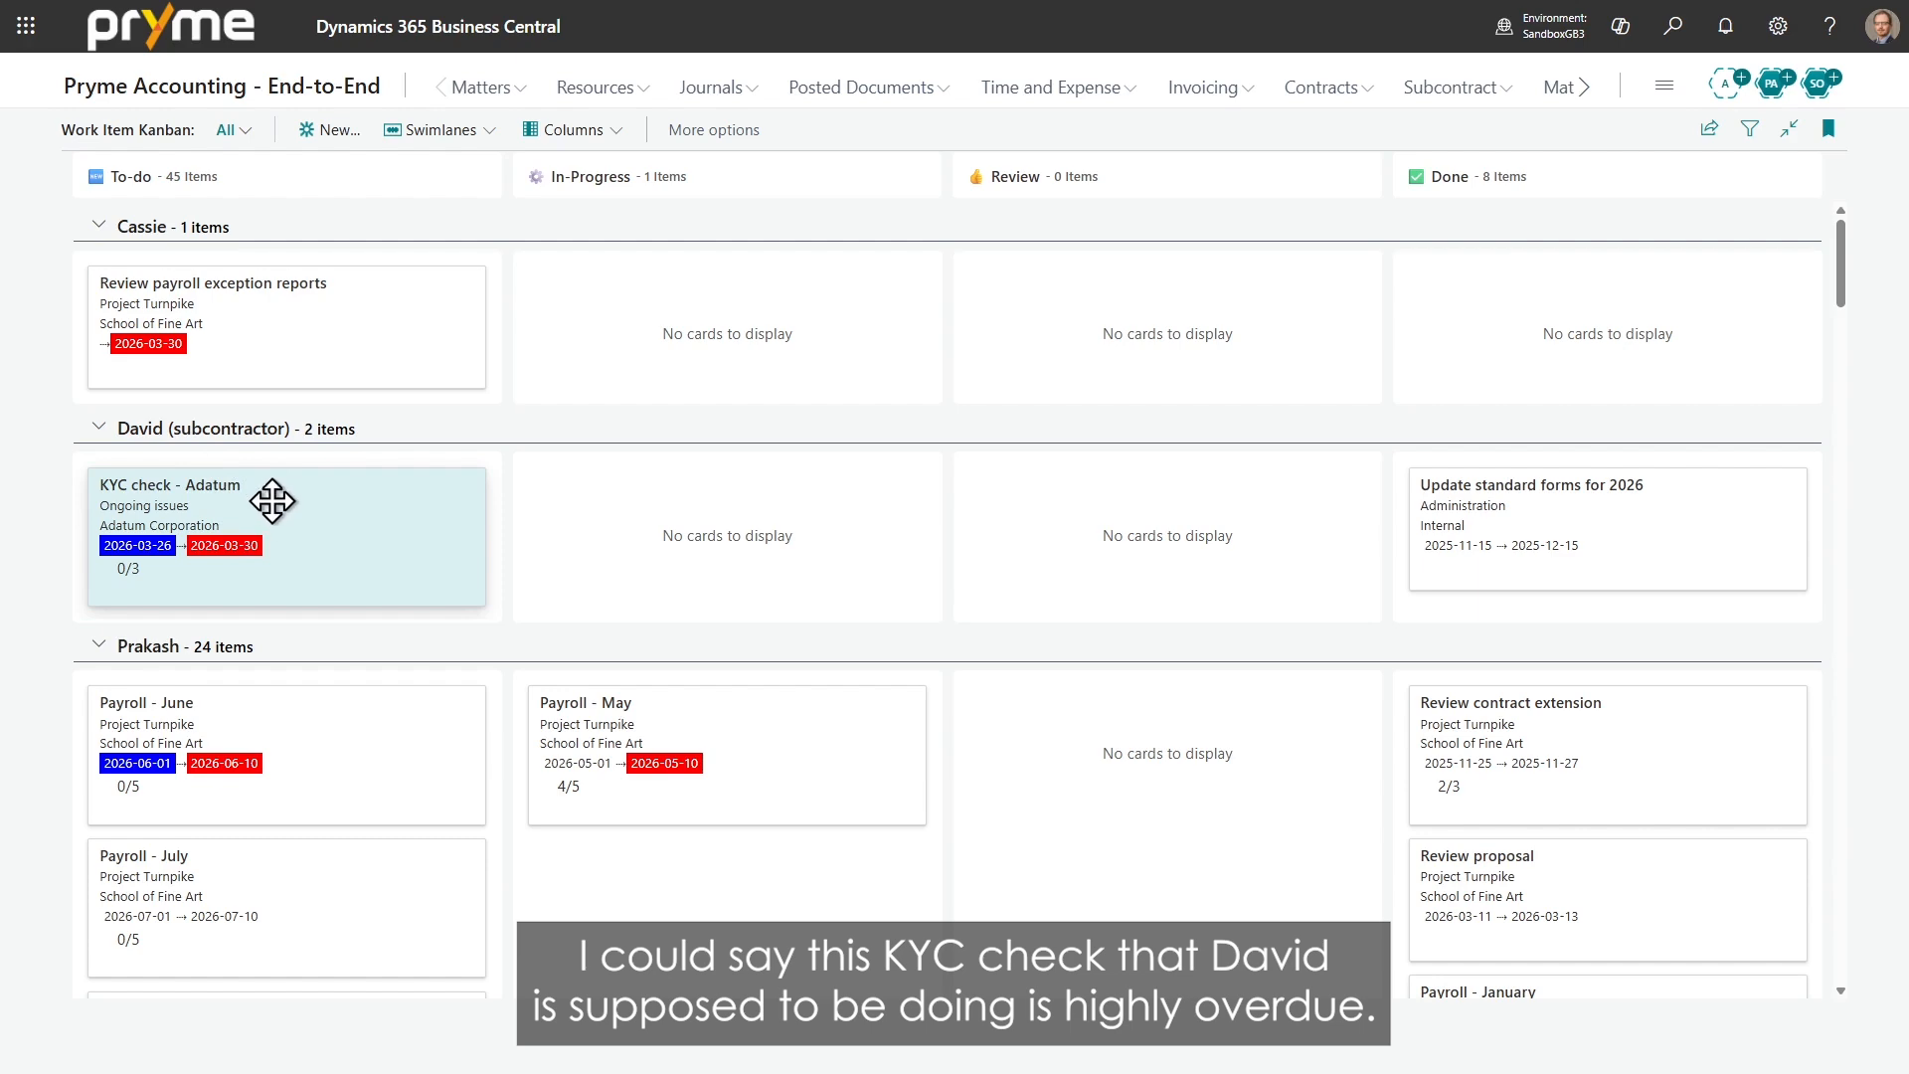
Step: Reassign the subcontractor's KYC check - Adatum card to the first swimlane's resource, and advance Review payroll exception reports through In-Progress to Review
drag(274, 525, 261, 343)
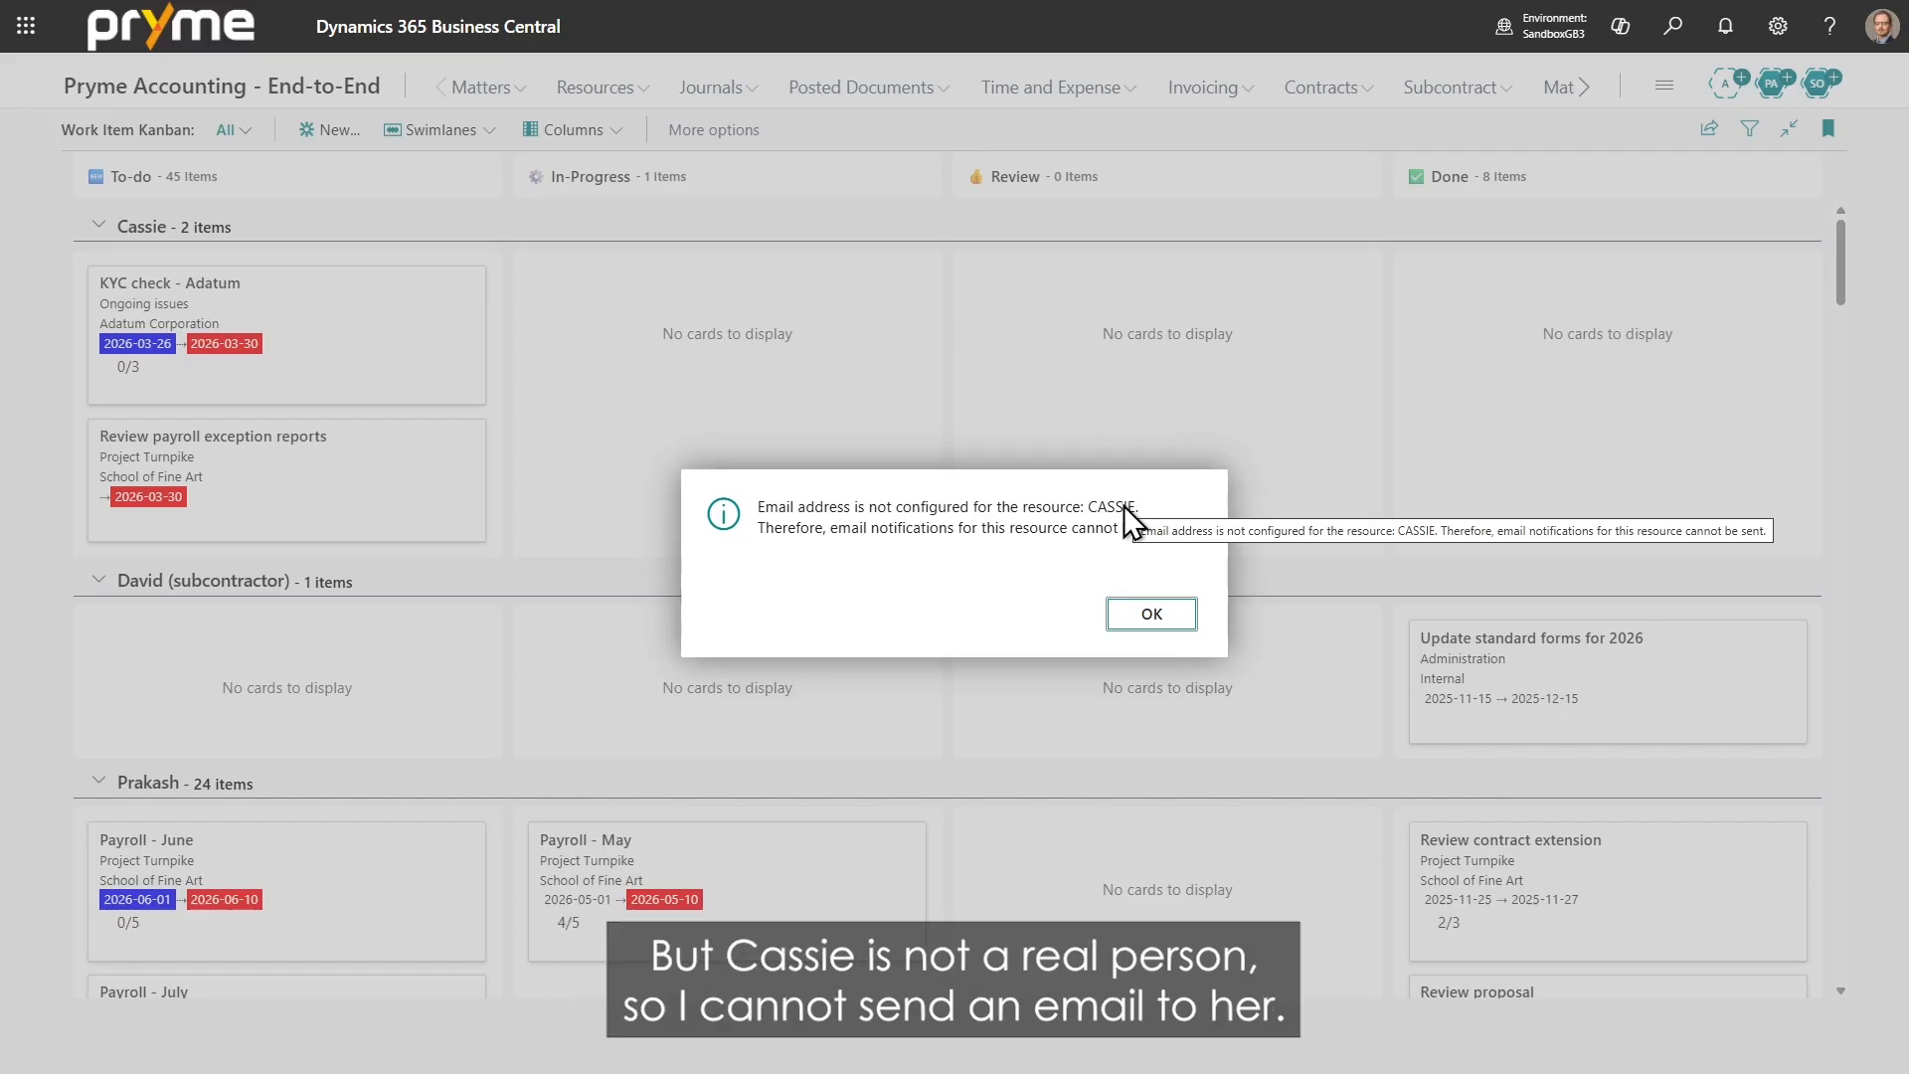
click(1143, 613)
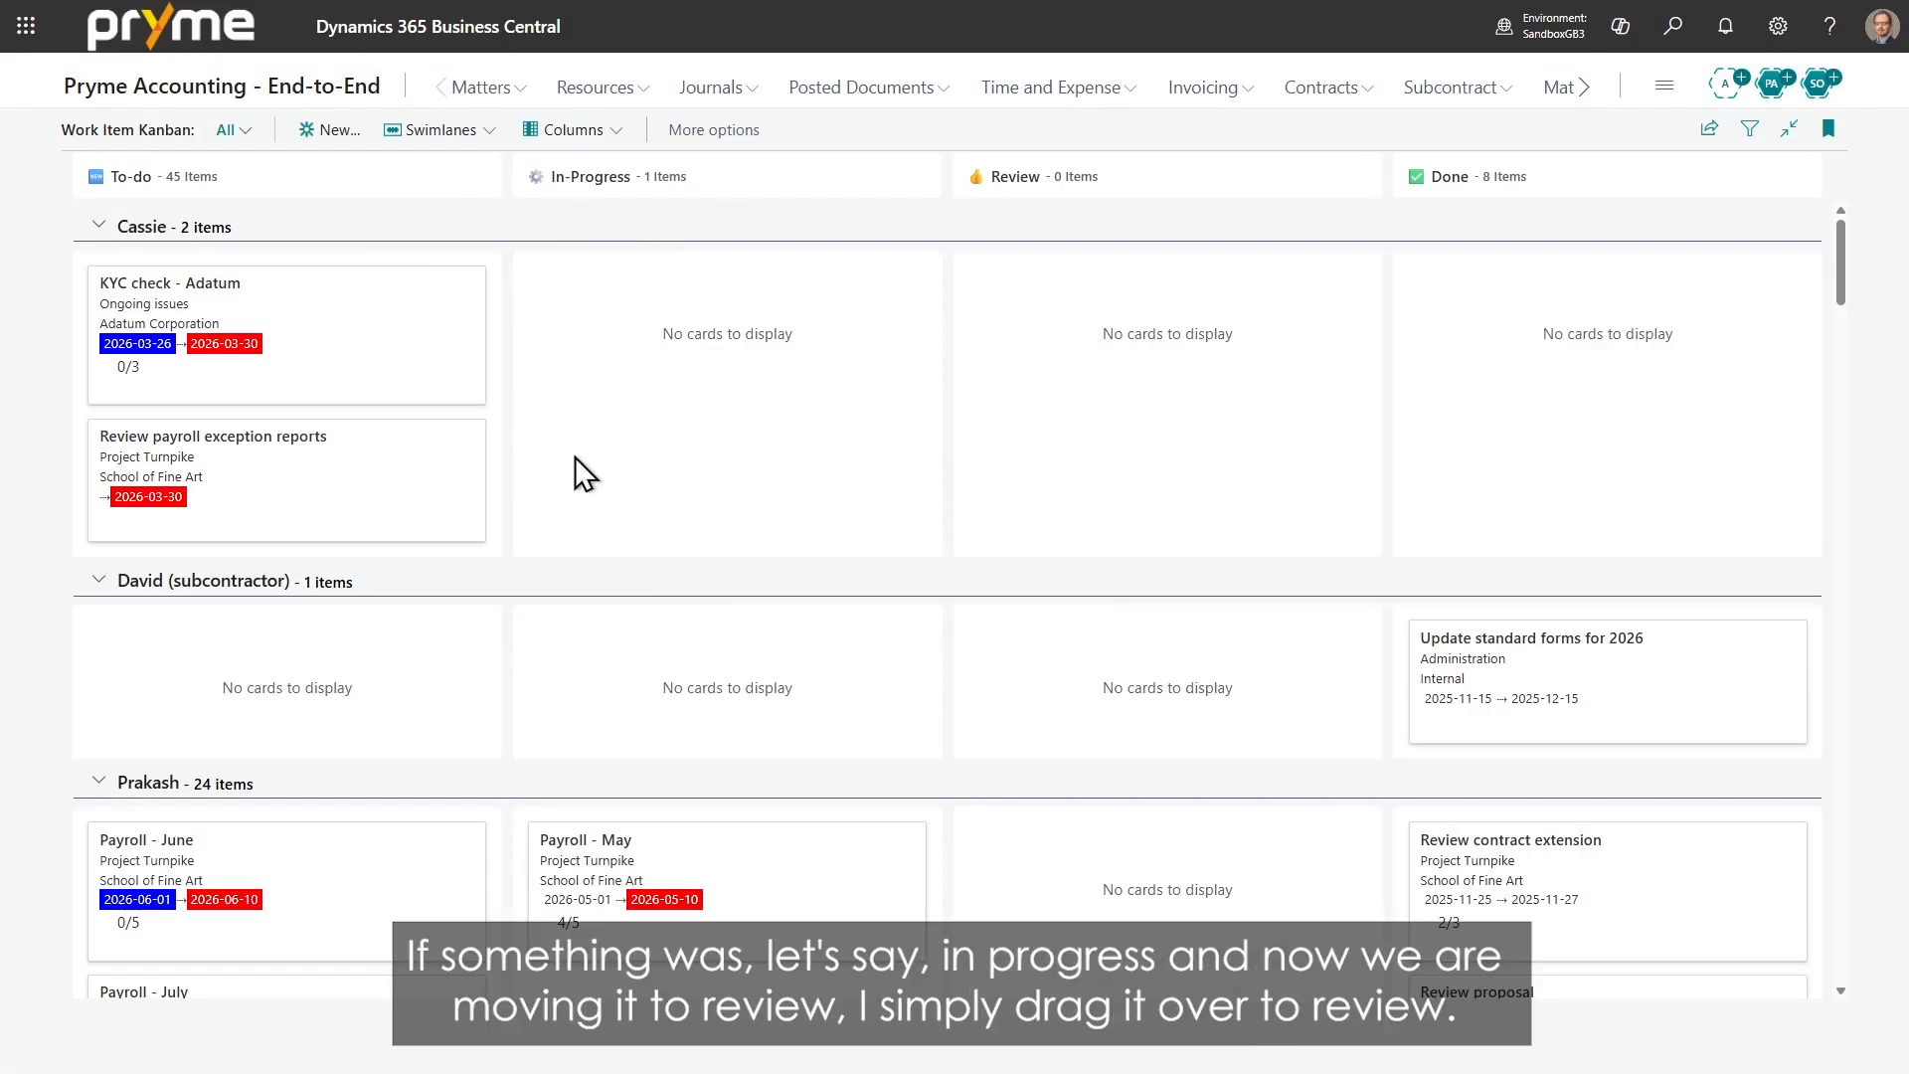
drag(302, 456, 668, 452)
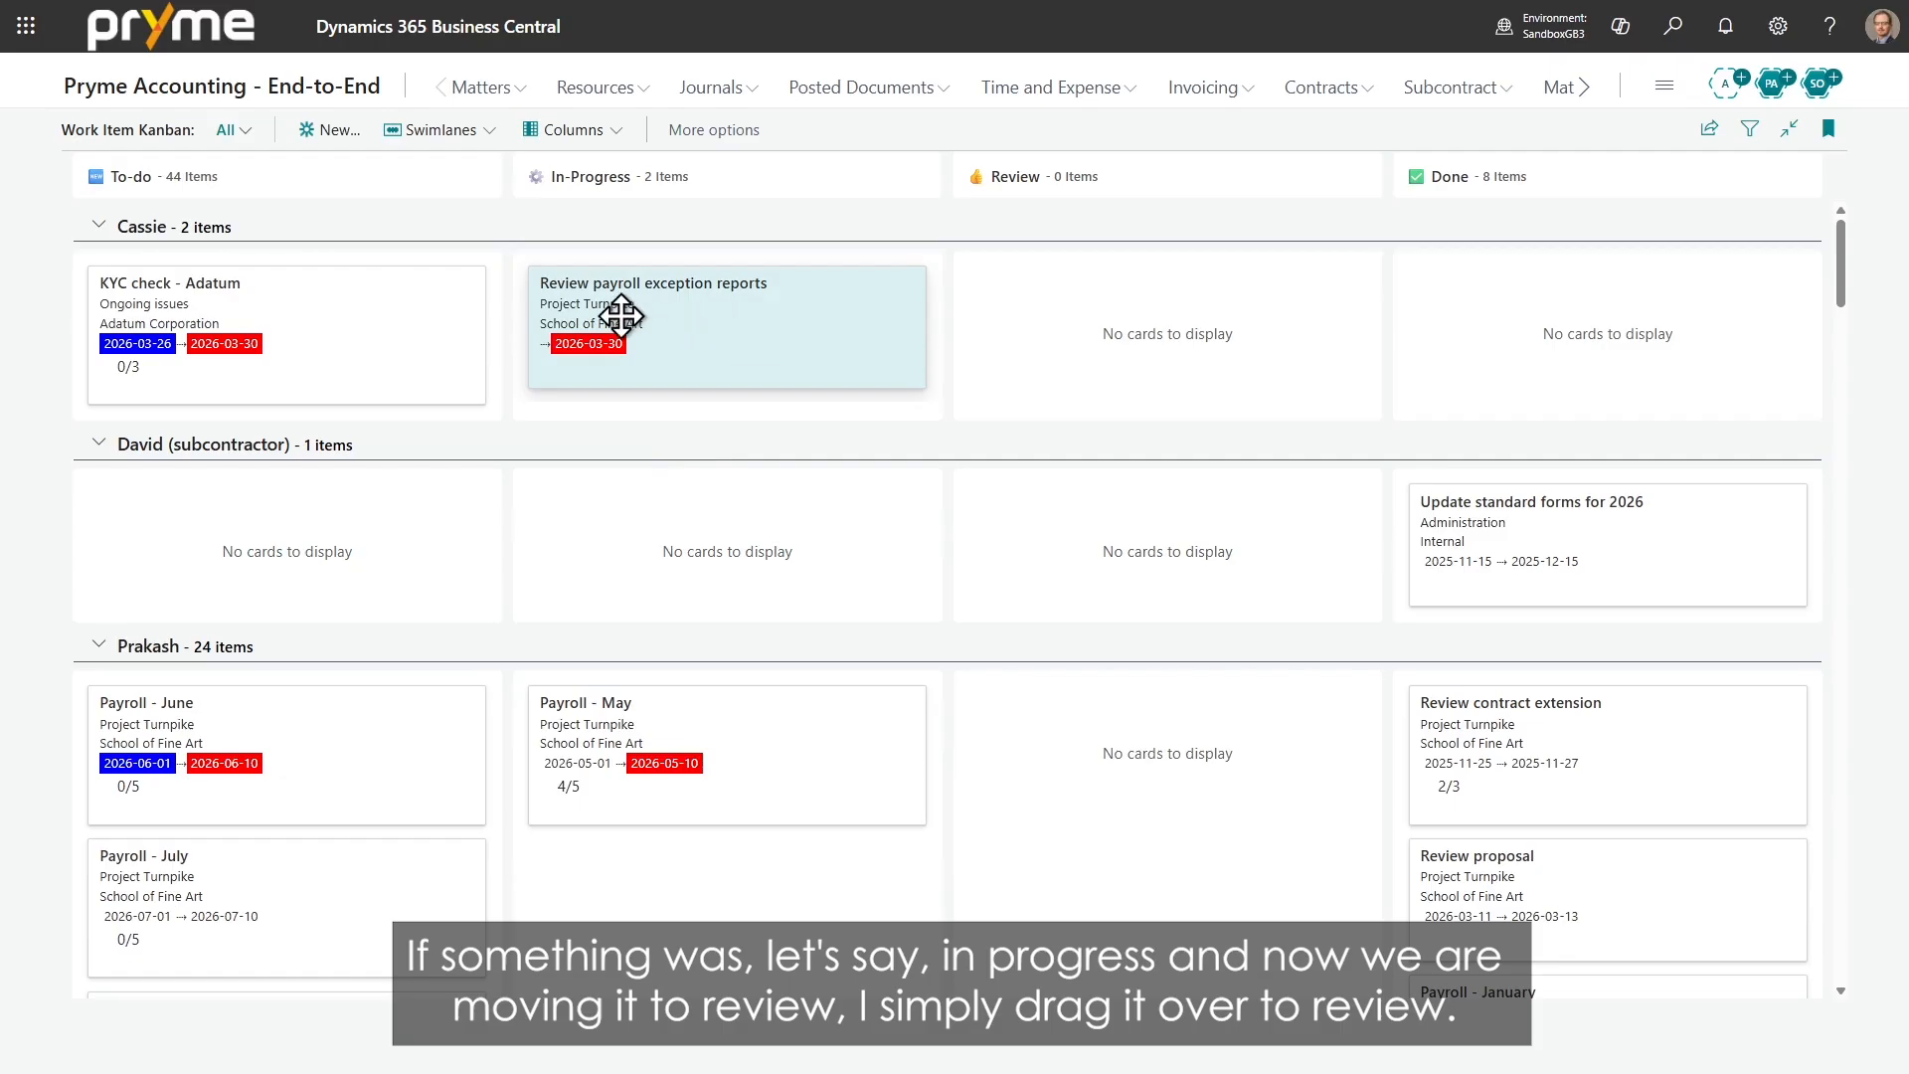
drag(621, 316, 963, 325)
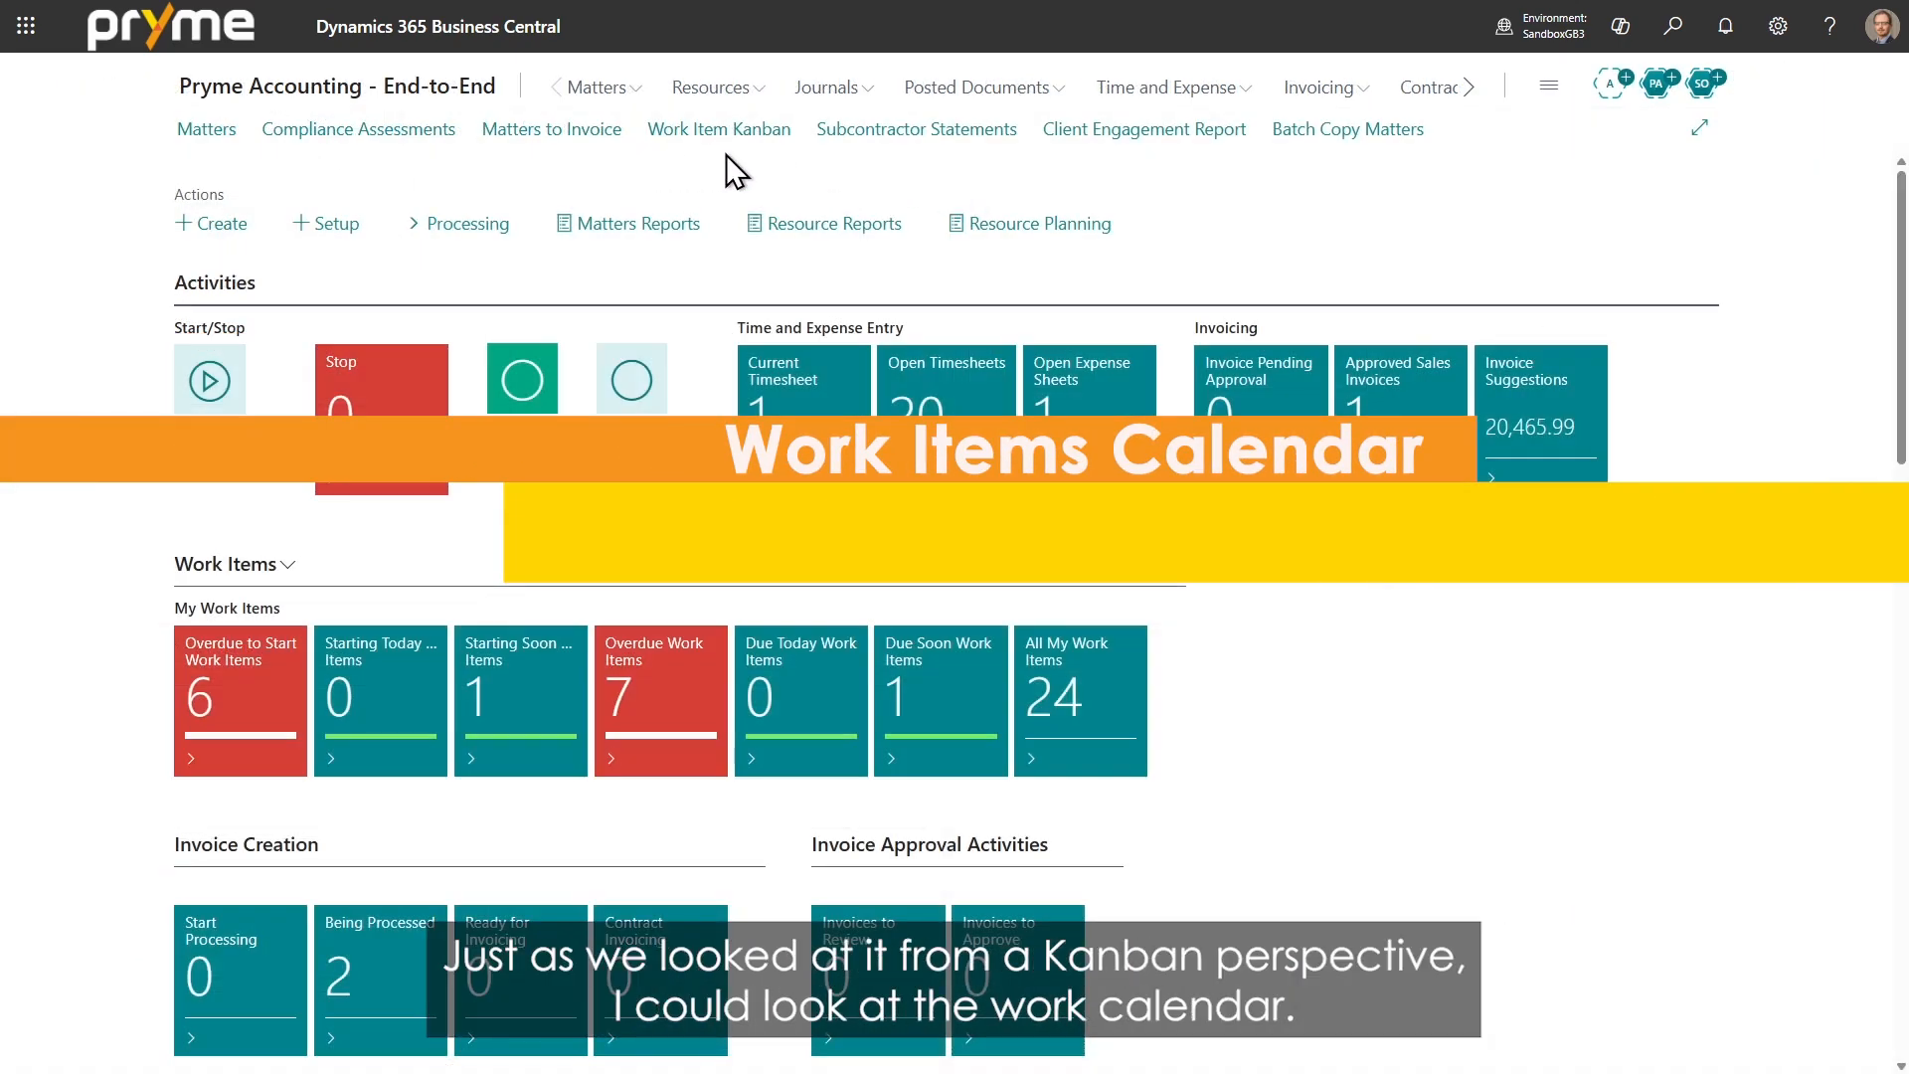
Step: Find and open the Work Item Calendar and move the start of the second Payroll - June item to 3 June 2026
click(1674, 26)
text(work cal)
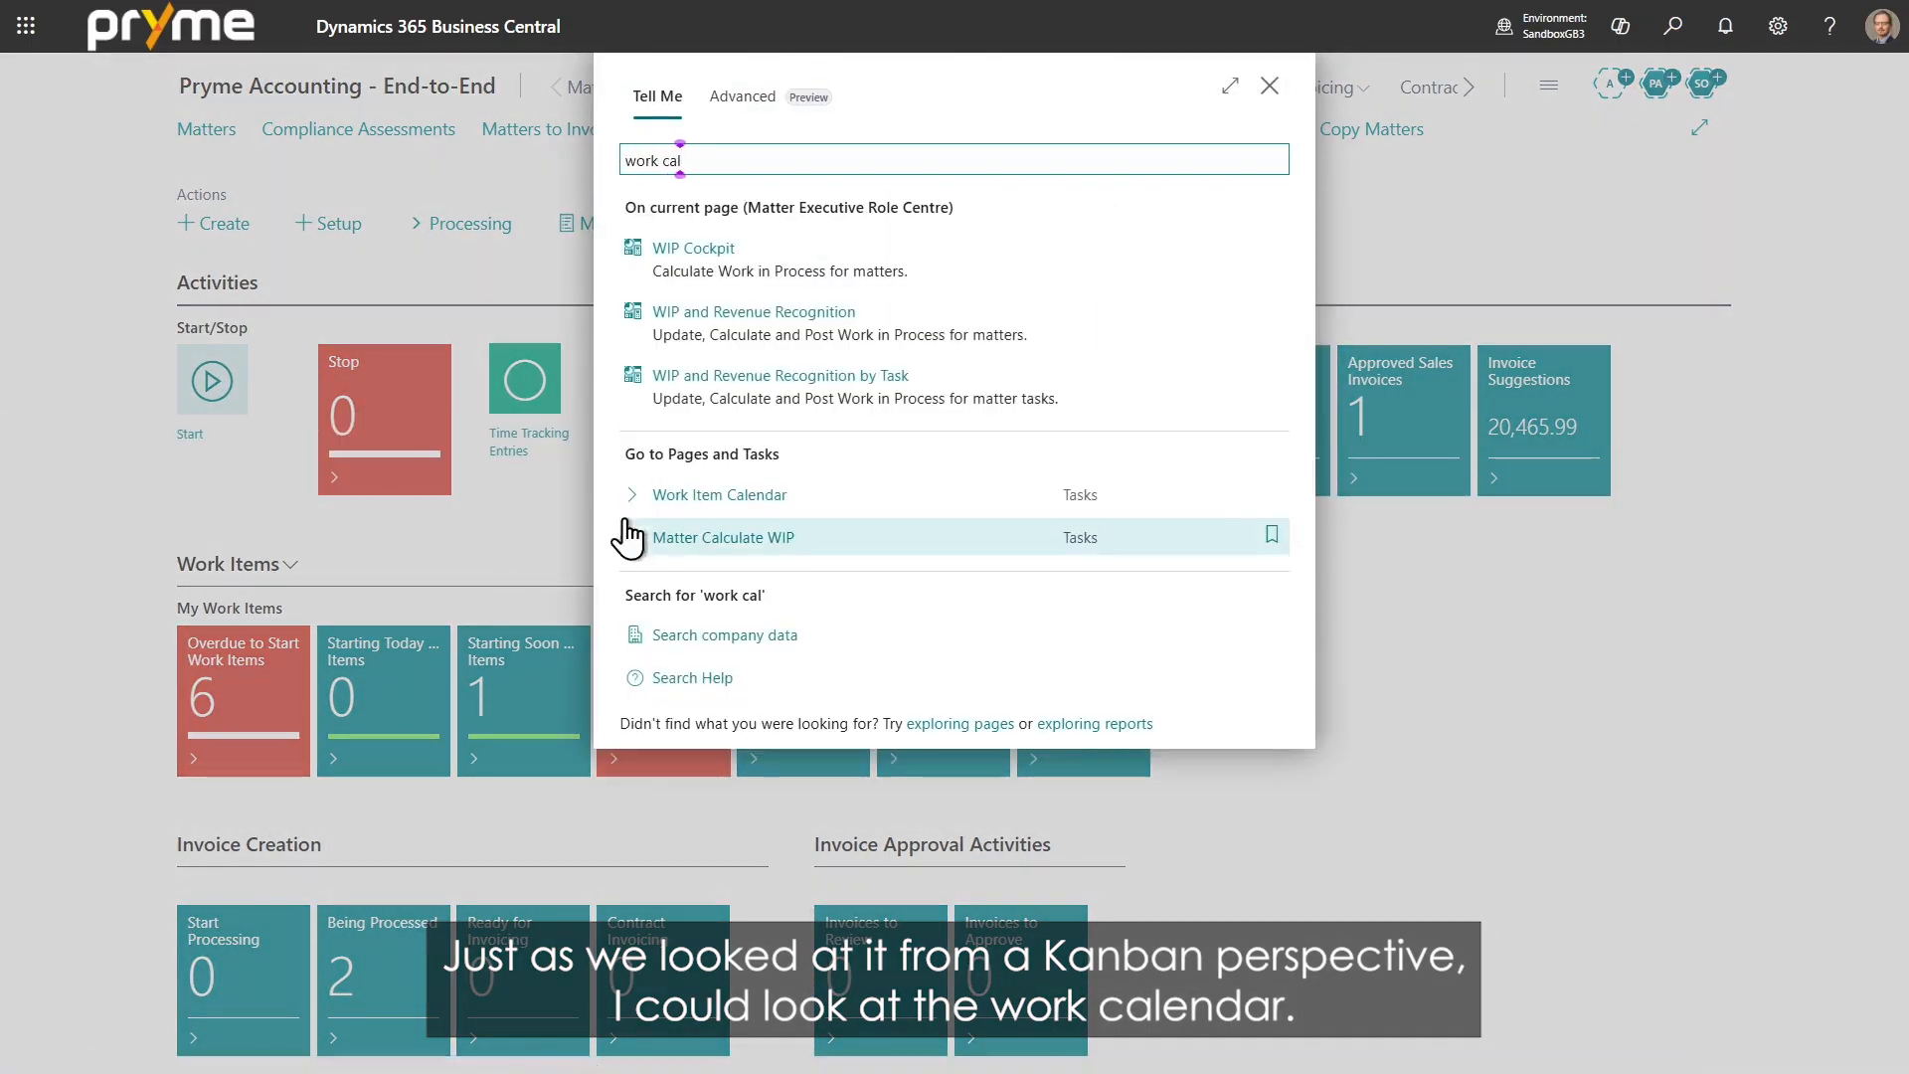
click(676, 495)
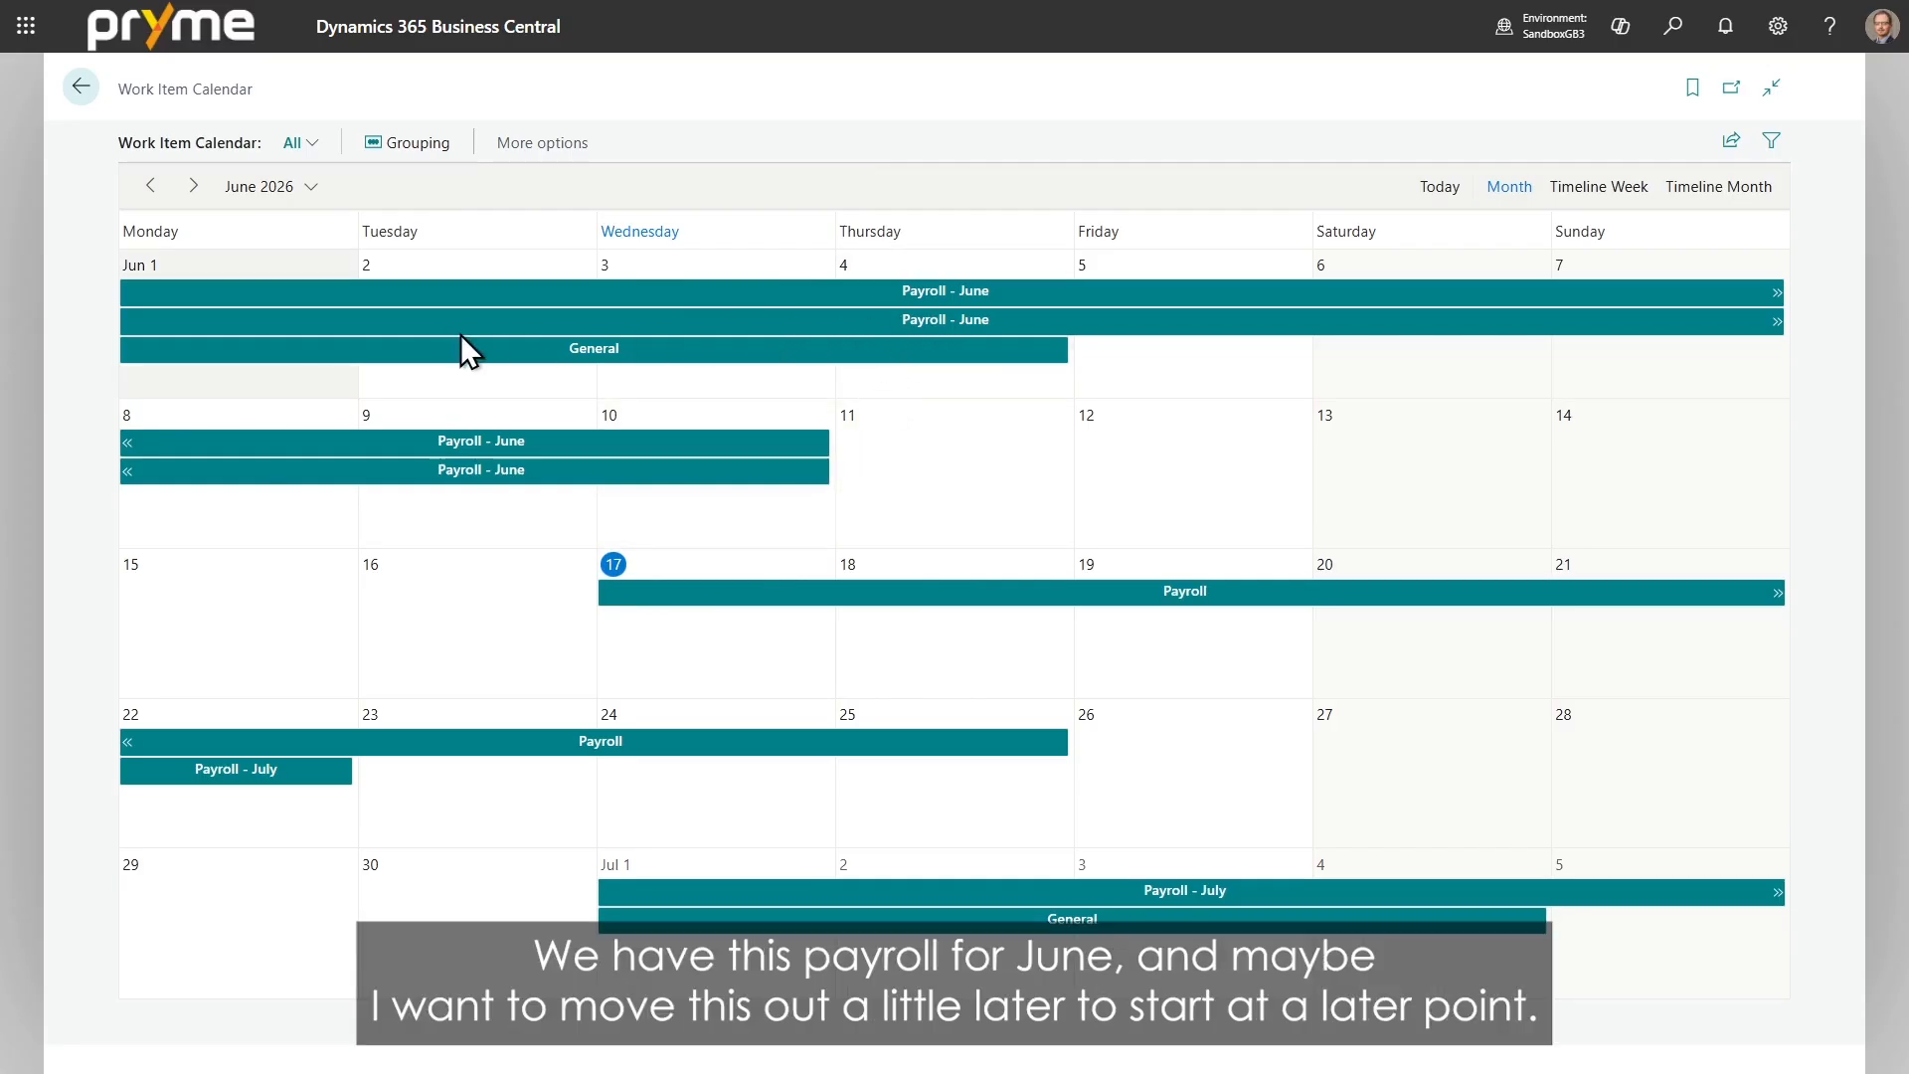
drag(120, 319, 634, 316)
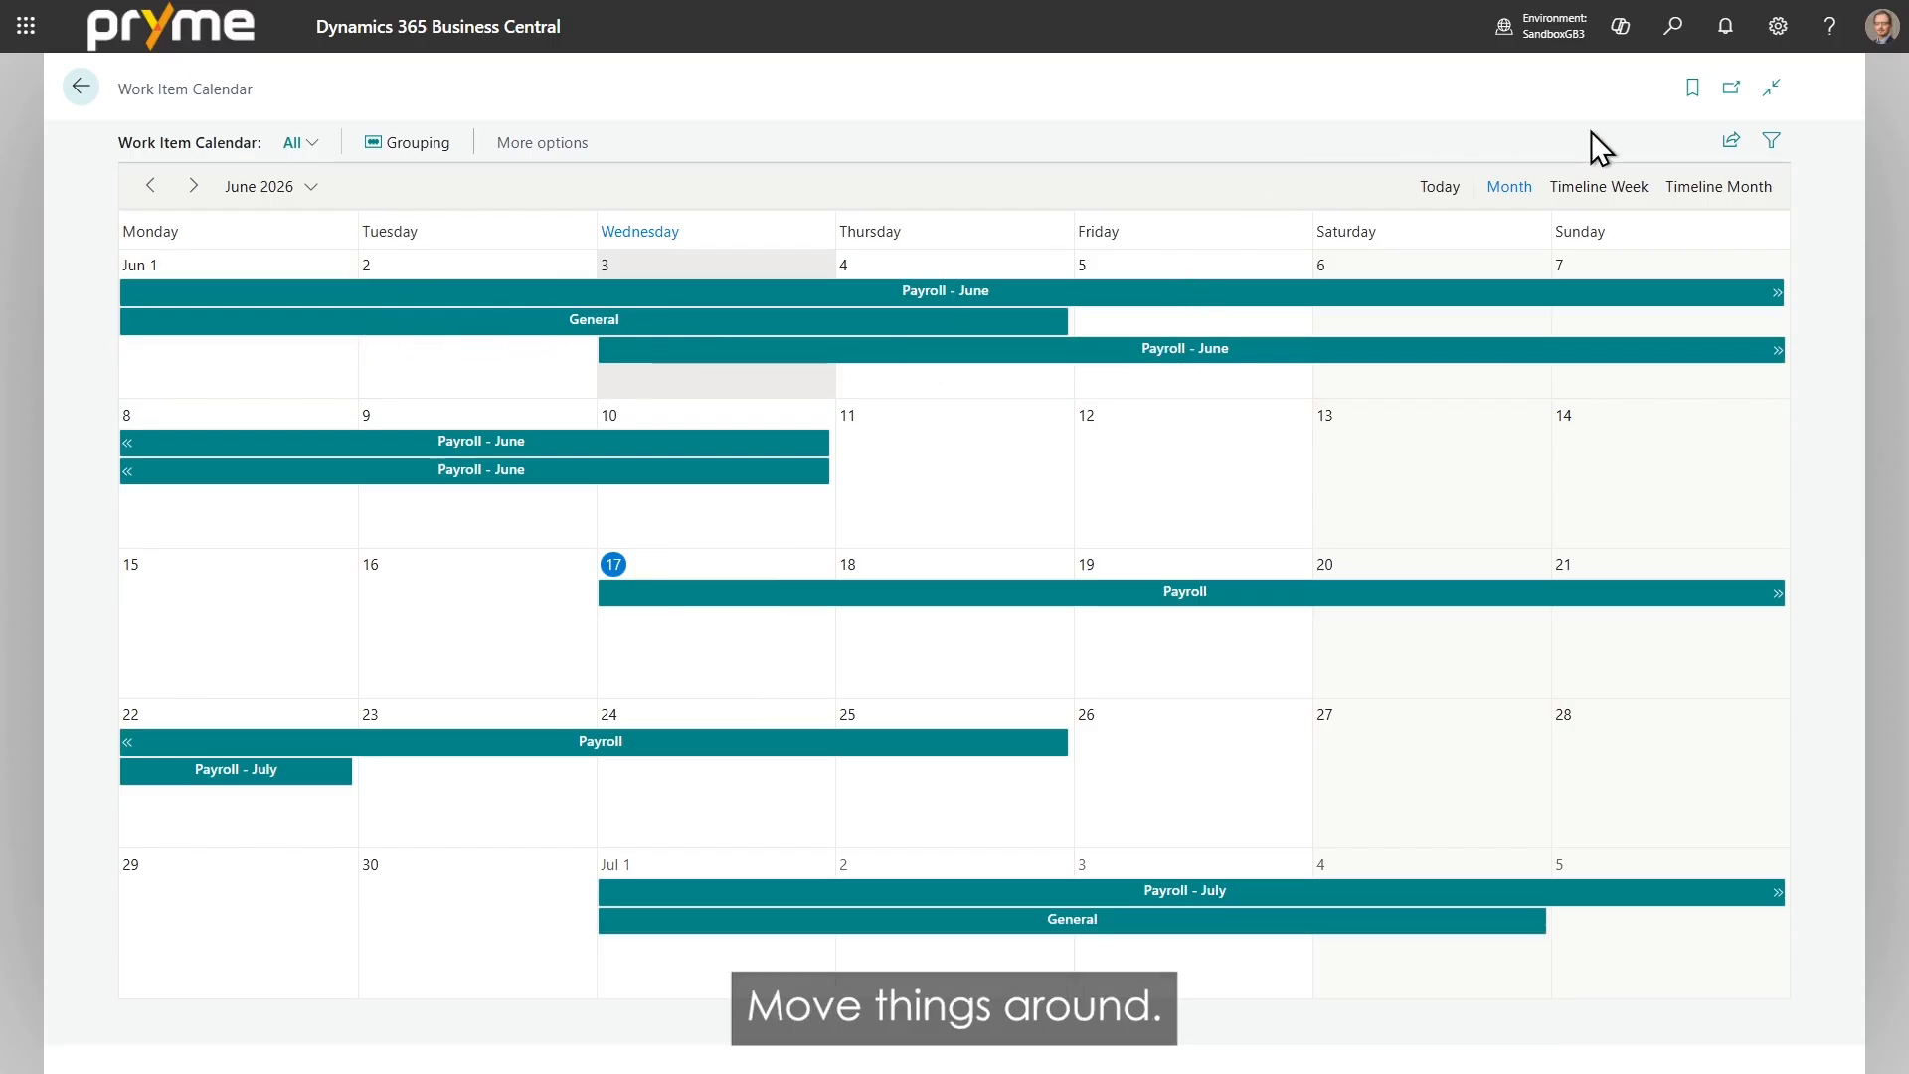
Step: Show the work item calendar as a monthly timeline grouped by the assigned resource
click(1725, 194)
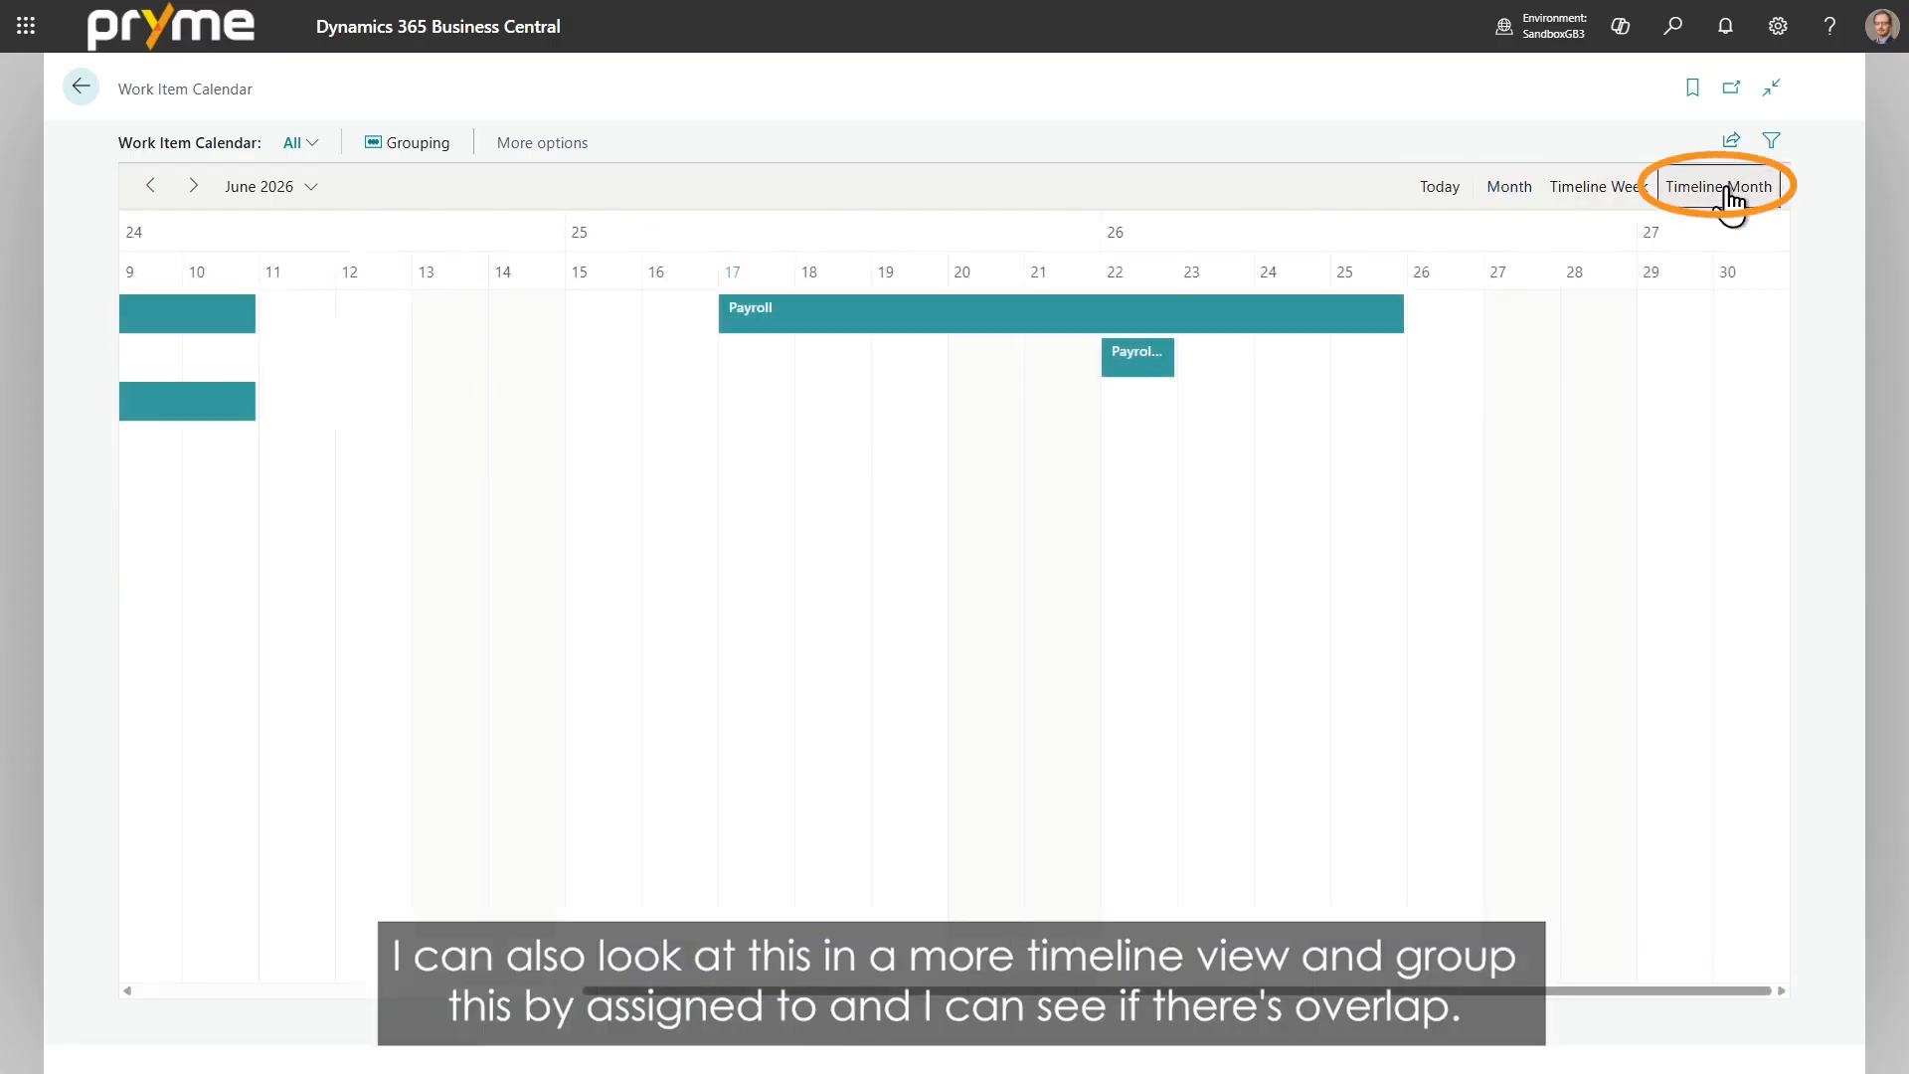
click(392, 145)
click(324, 196)
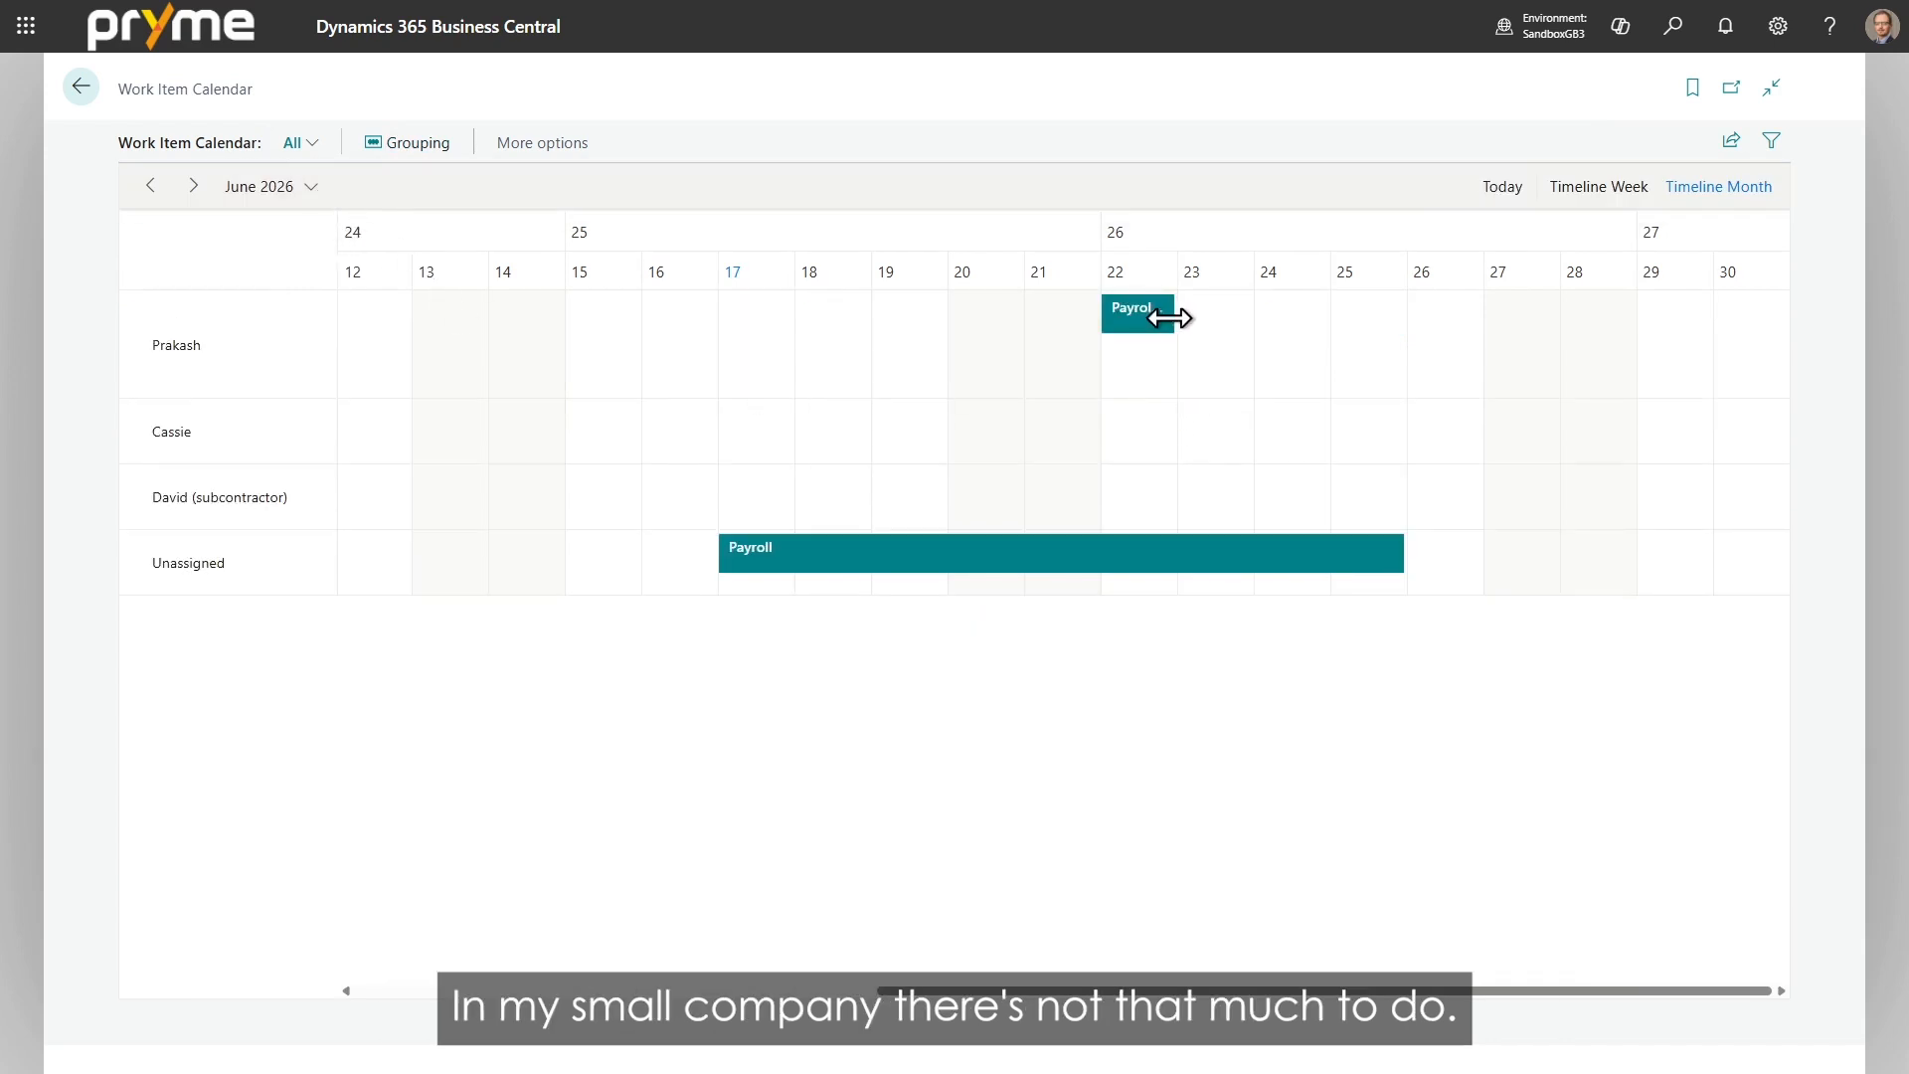
Step: Extend the Payroll - July item through 25 June 2026, and shift it three days earlier to span 19 to 22 June
drag(1169, 318, 1338, 310)
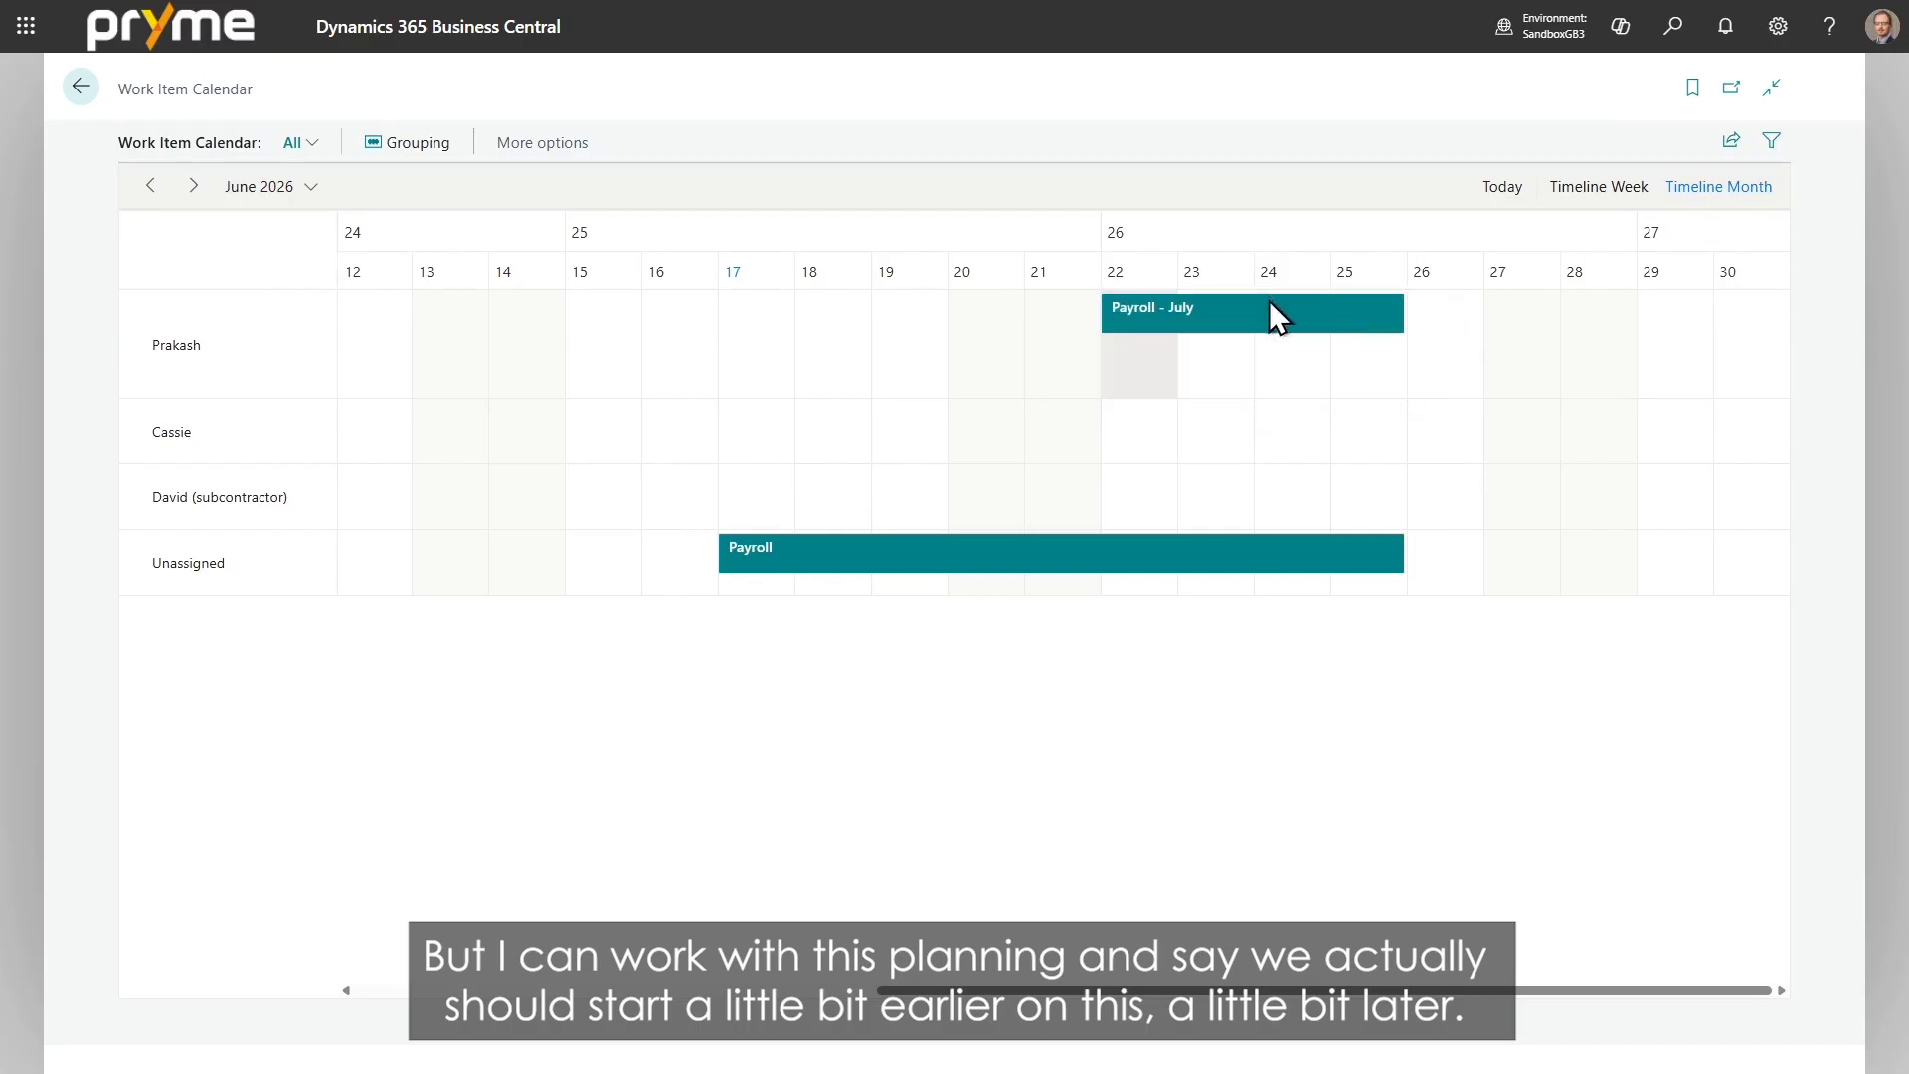
drag(1219, 310, 998, 313)
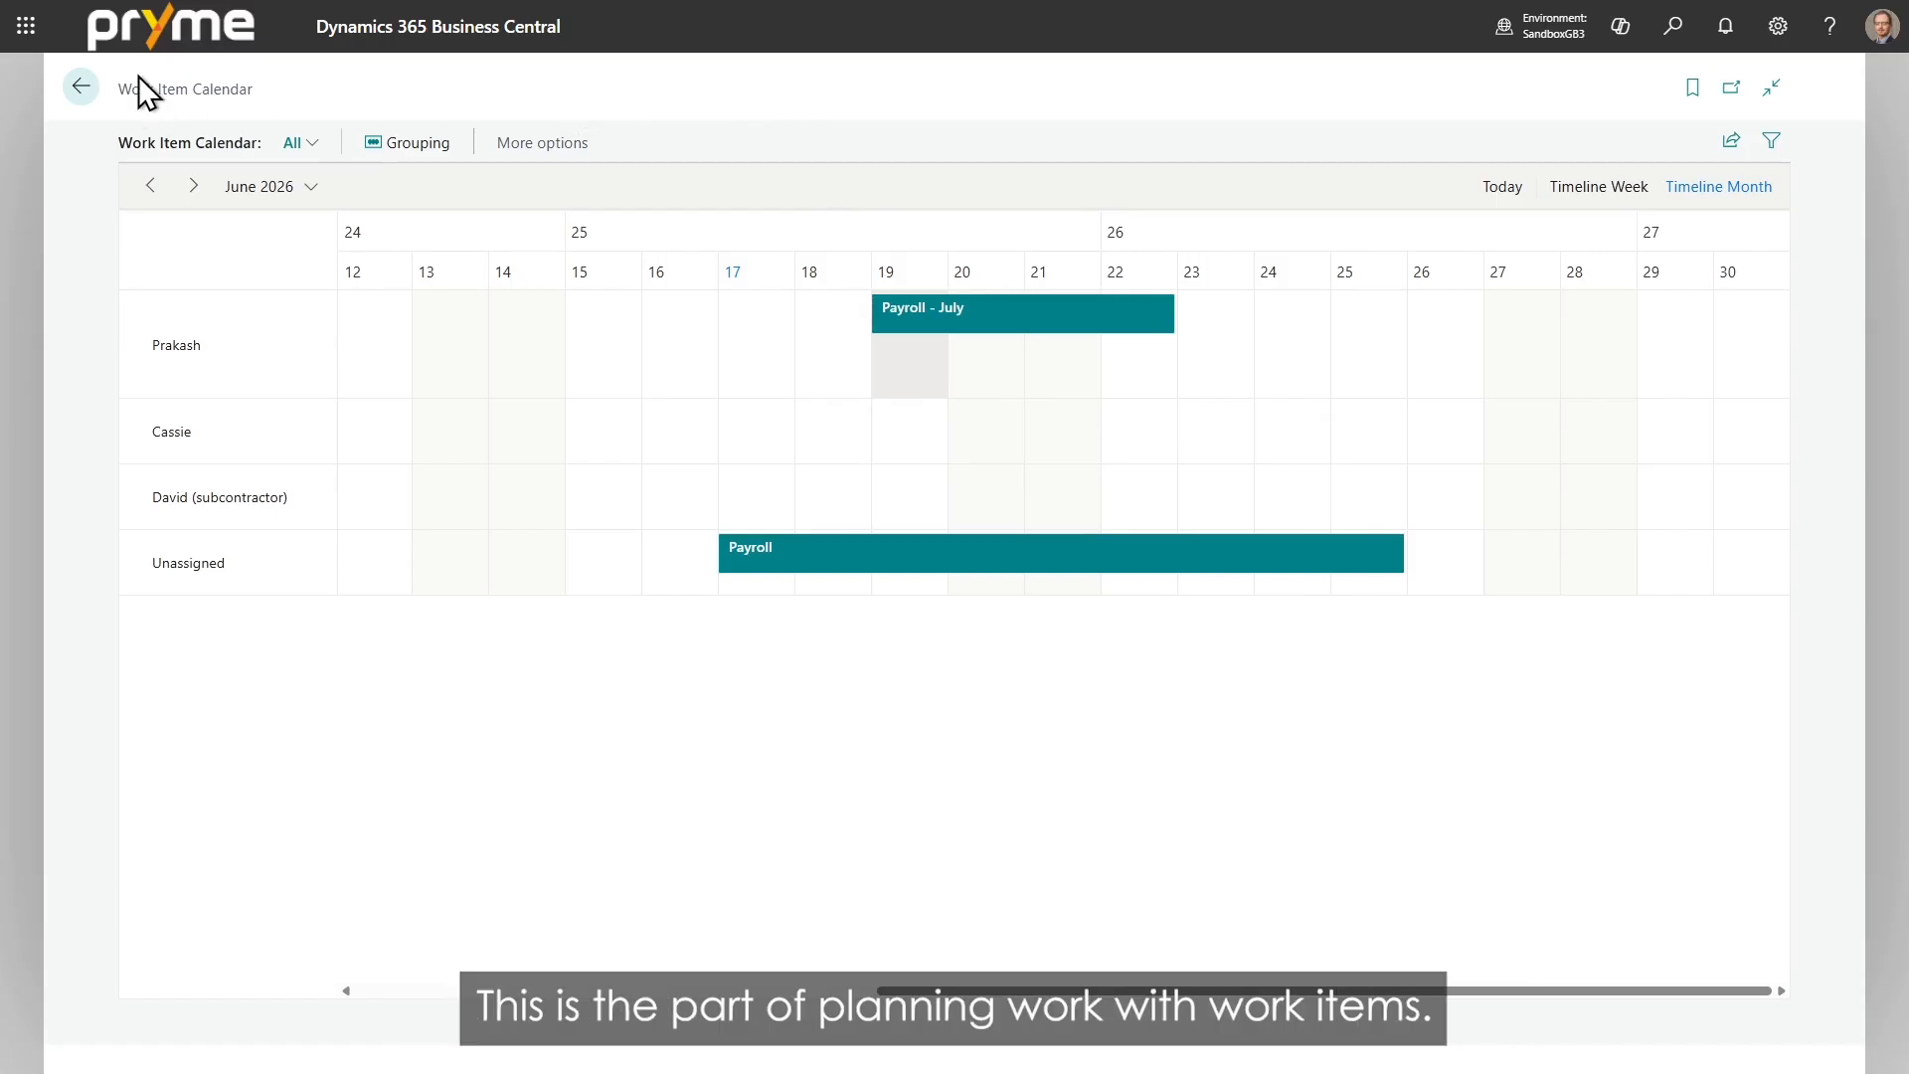
Step: Open the plan of Adatum Corporation's Demo 1 matter and examine its Recurring services task
click(82, 88)
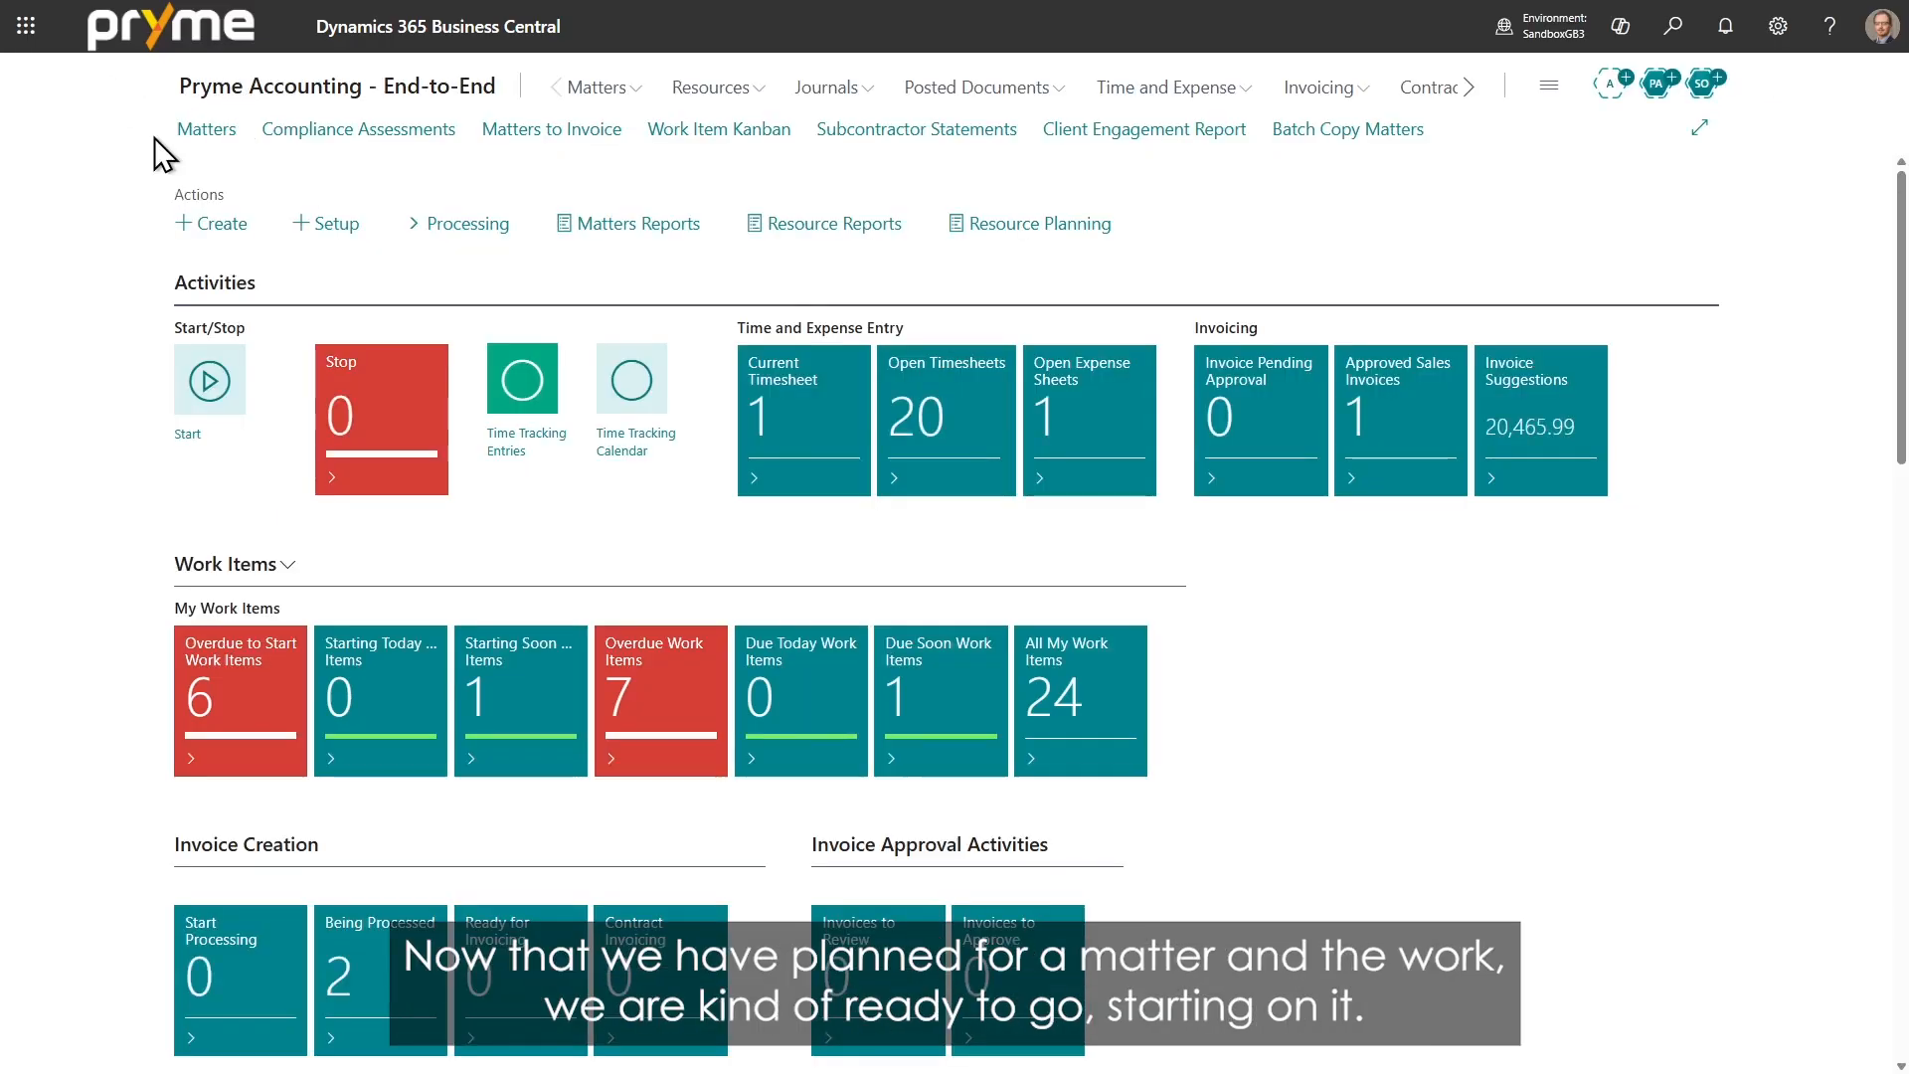
click(199, 128)
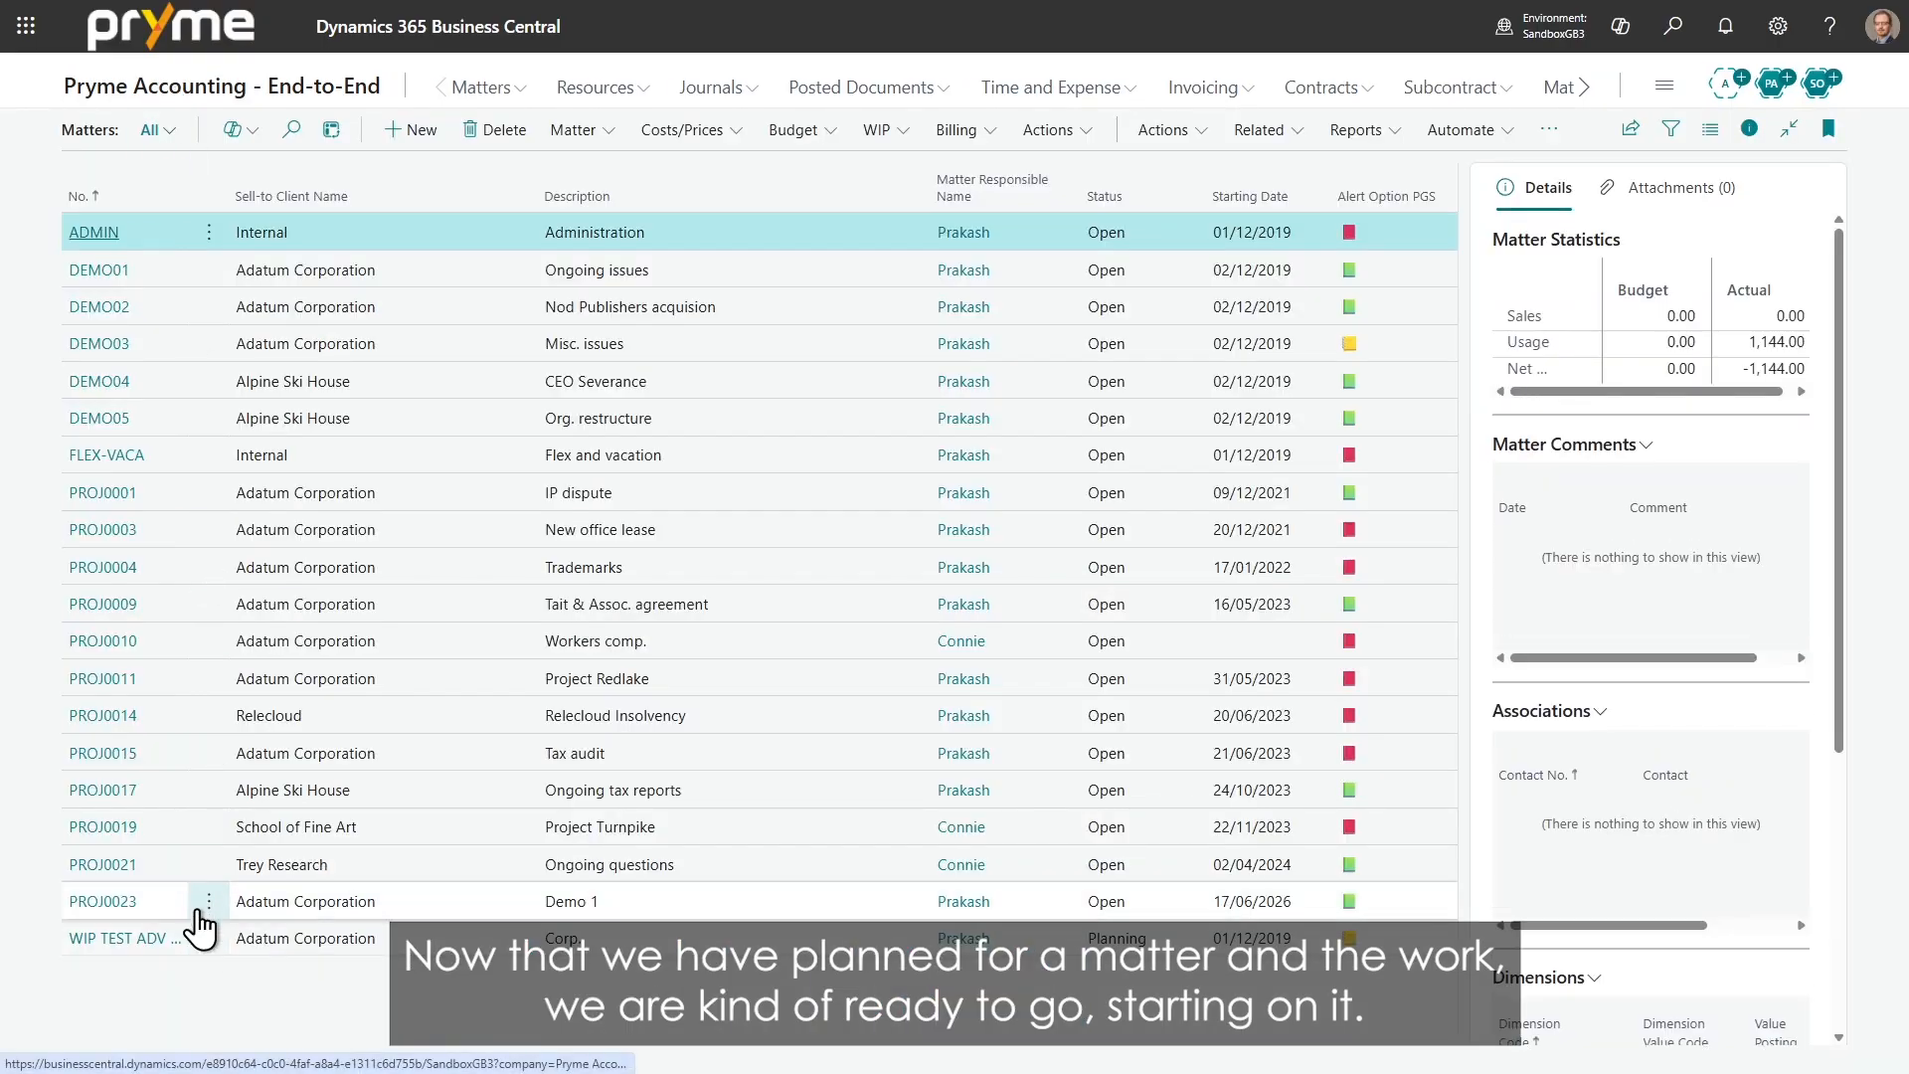
click(129, 903)
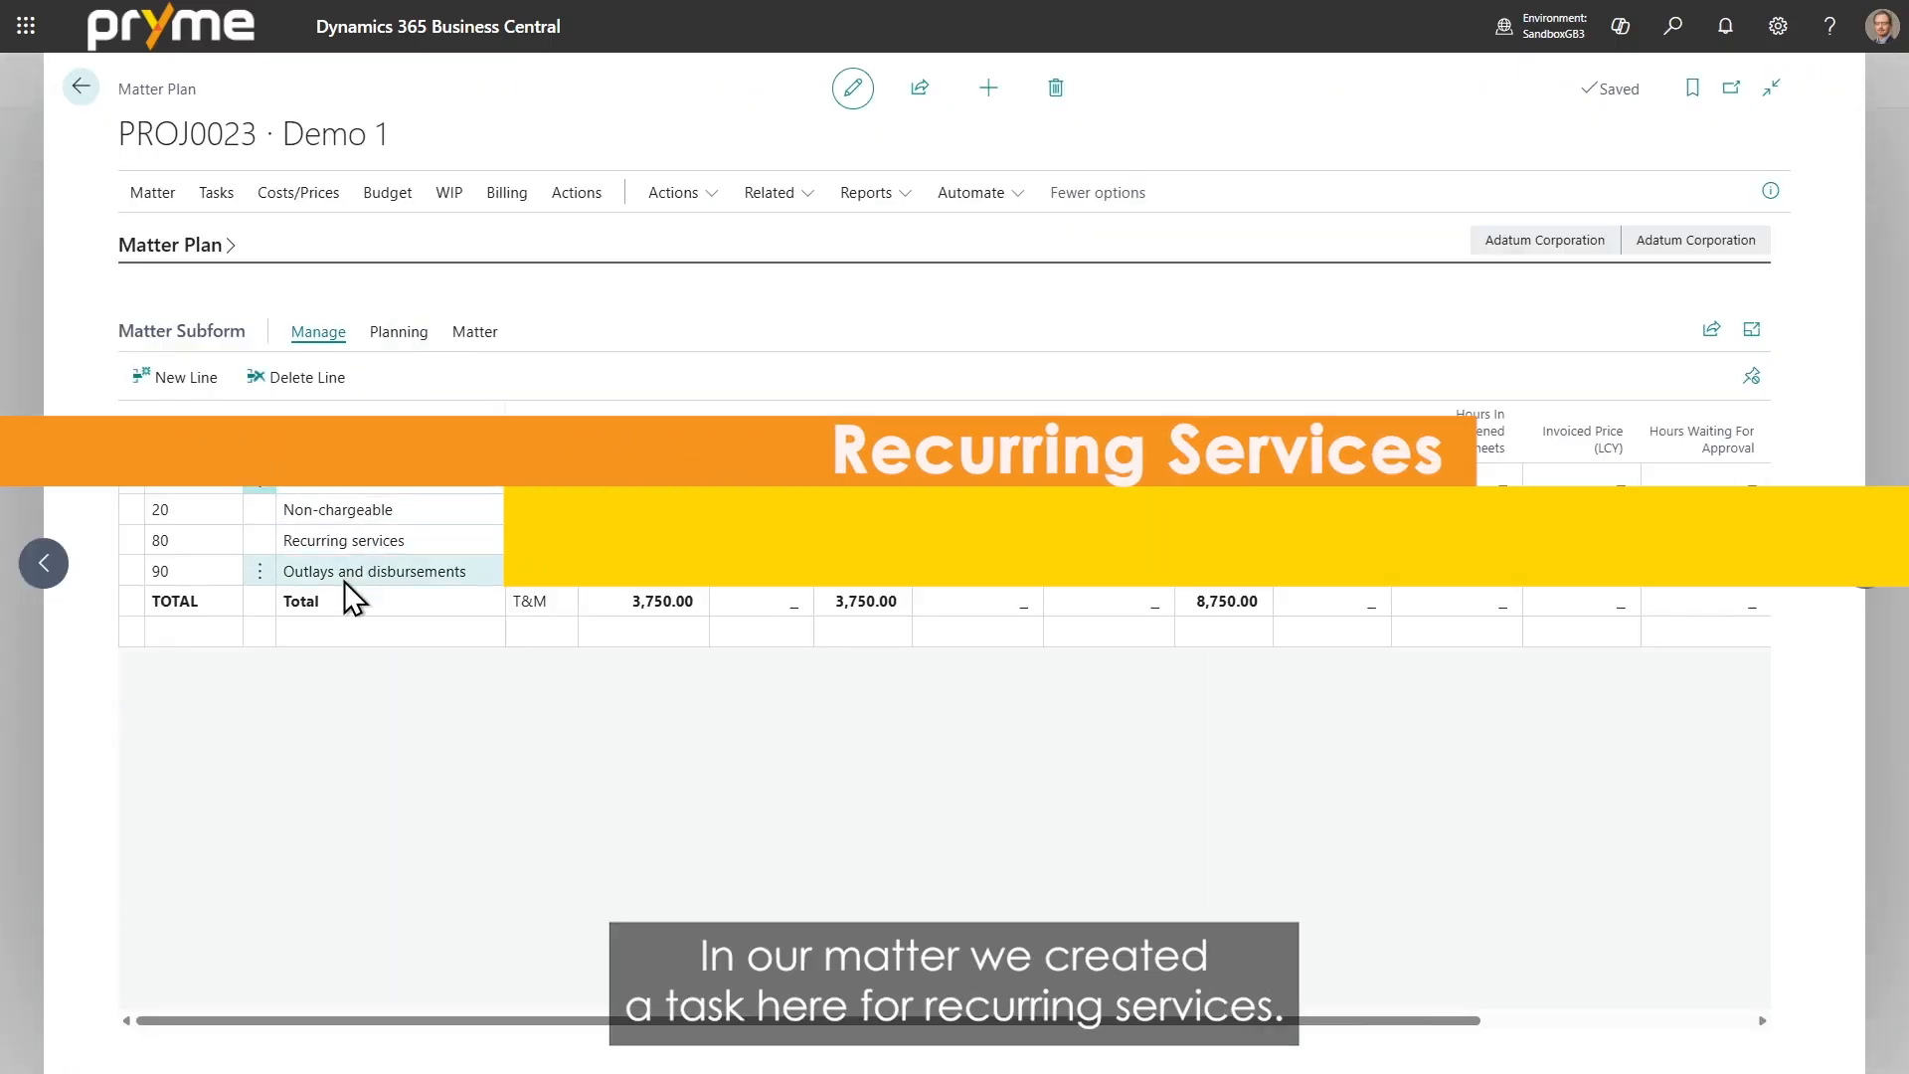
click(330, 540)
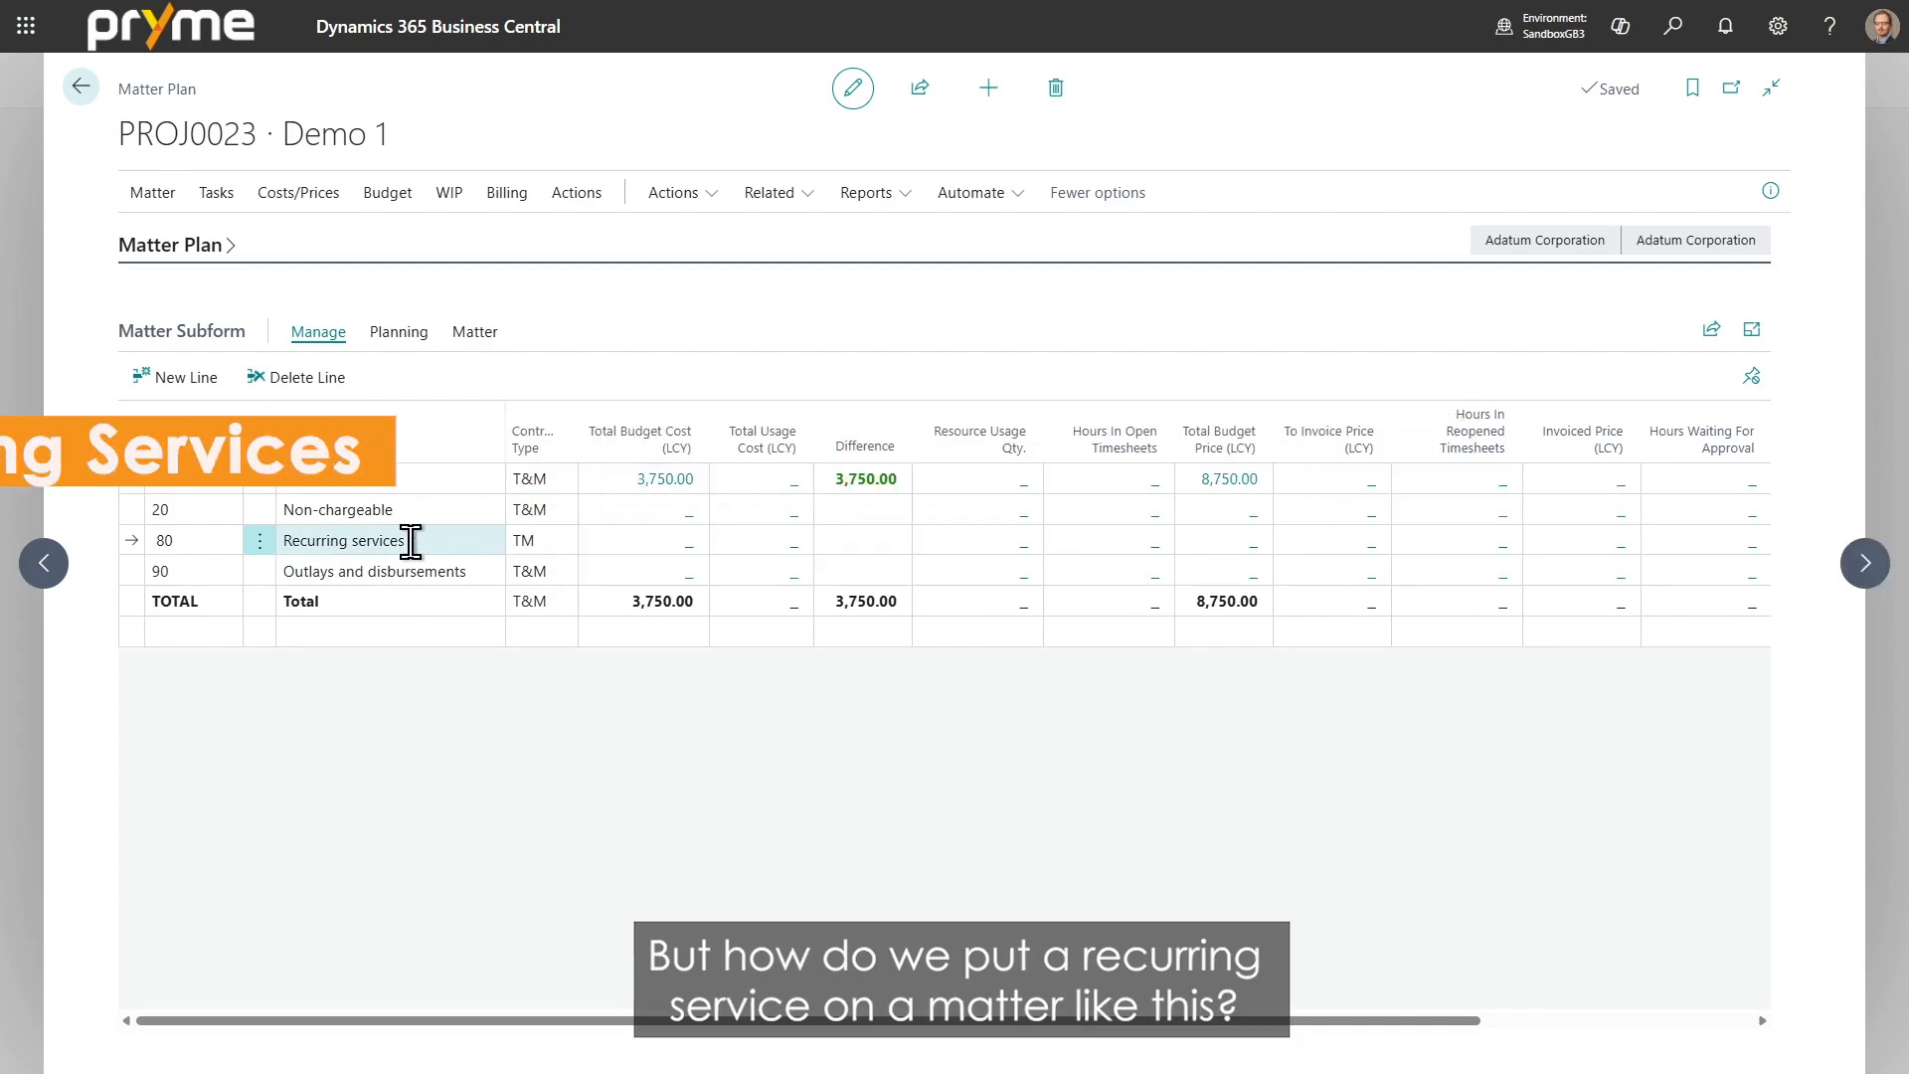
click(82, 88)
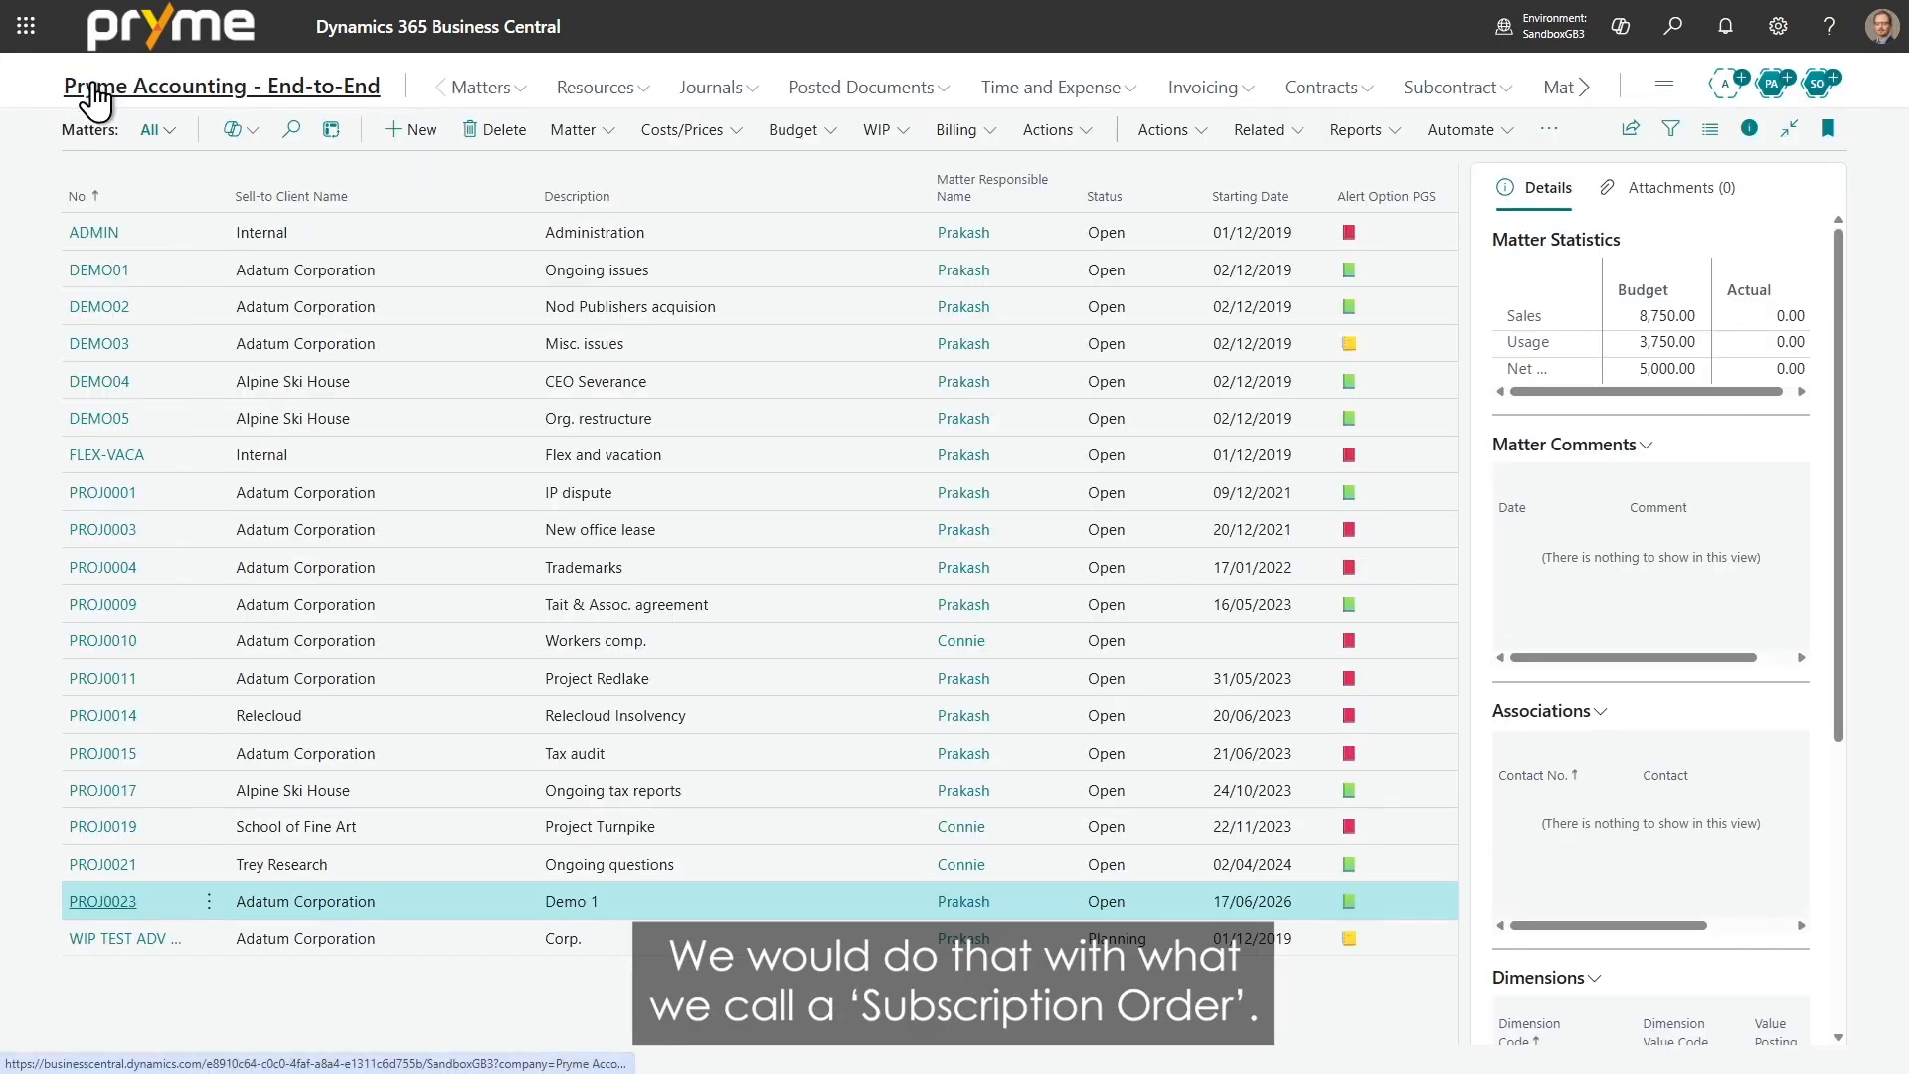
Step: Create a new subscription order for the client Adatum Corporation
click(1211, 89)
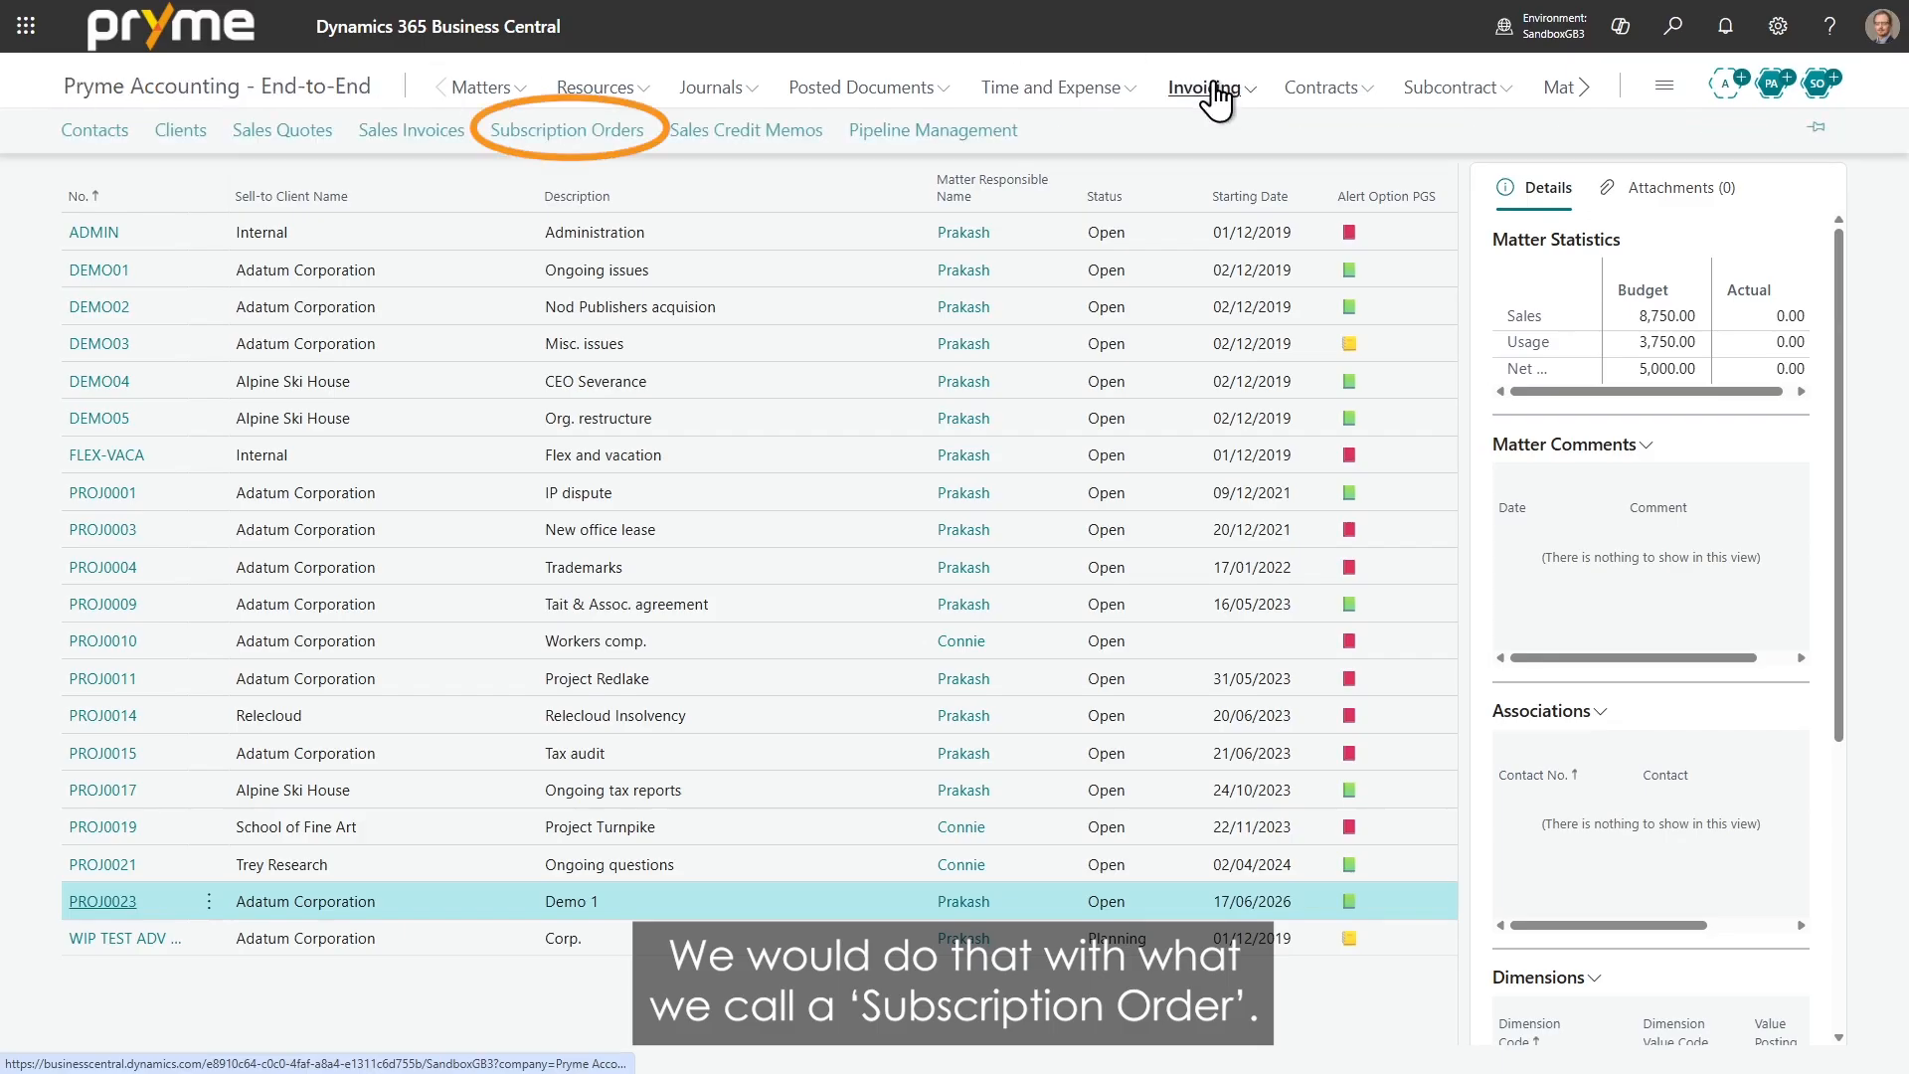
click(543, 130)
click(618, 130)
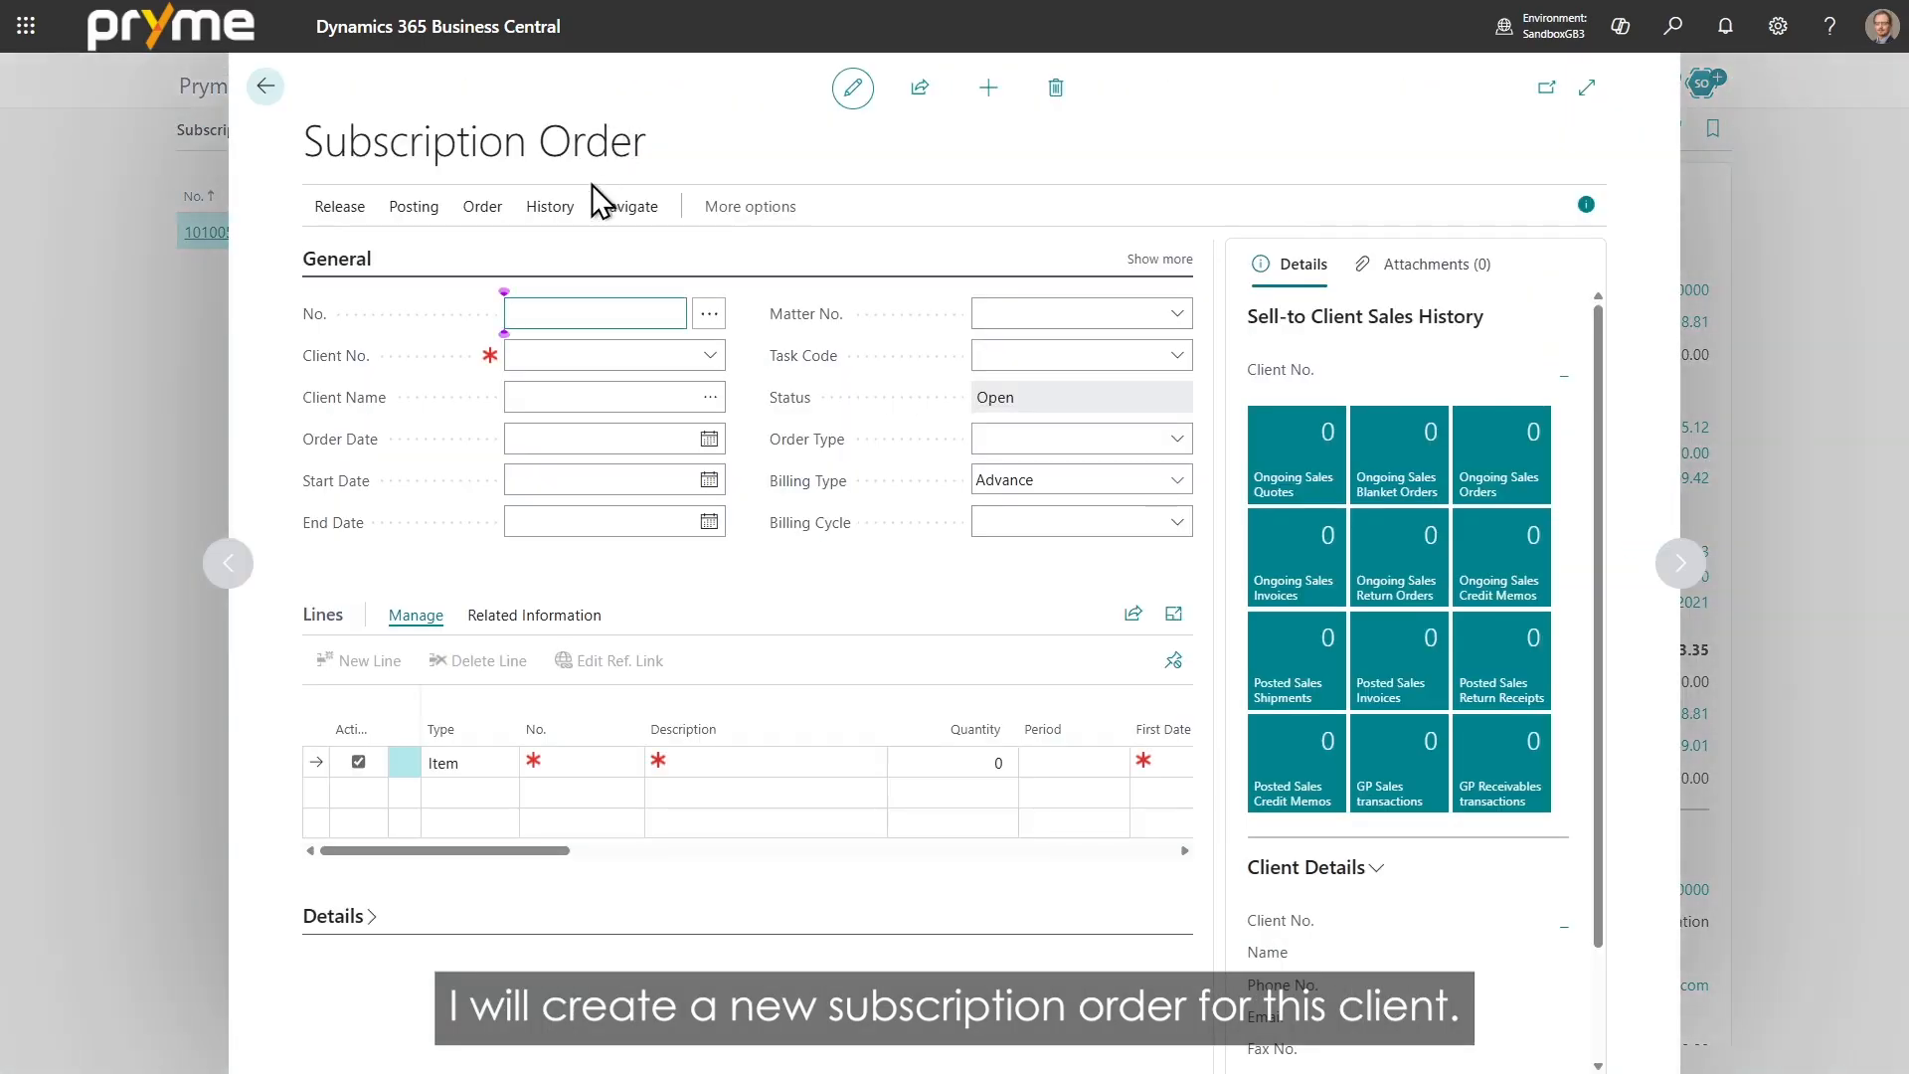
key(Tab)
text(10000)
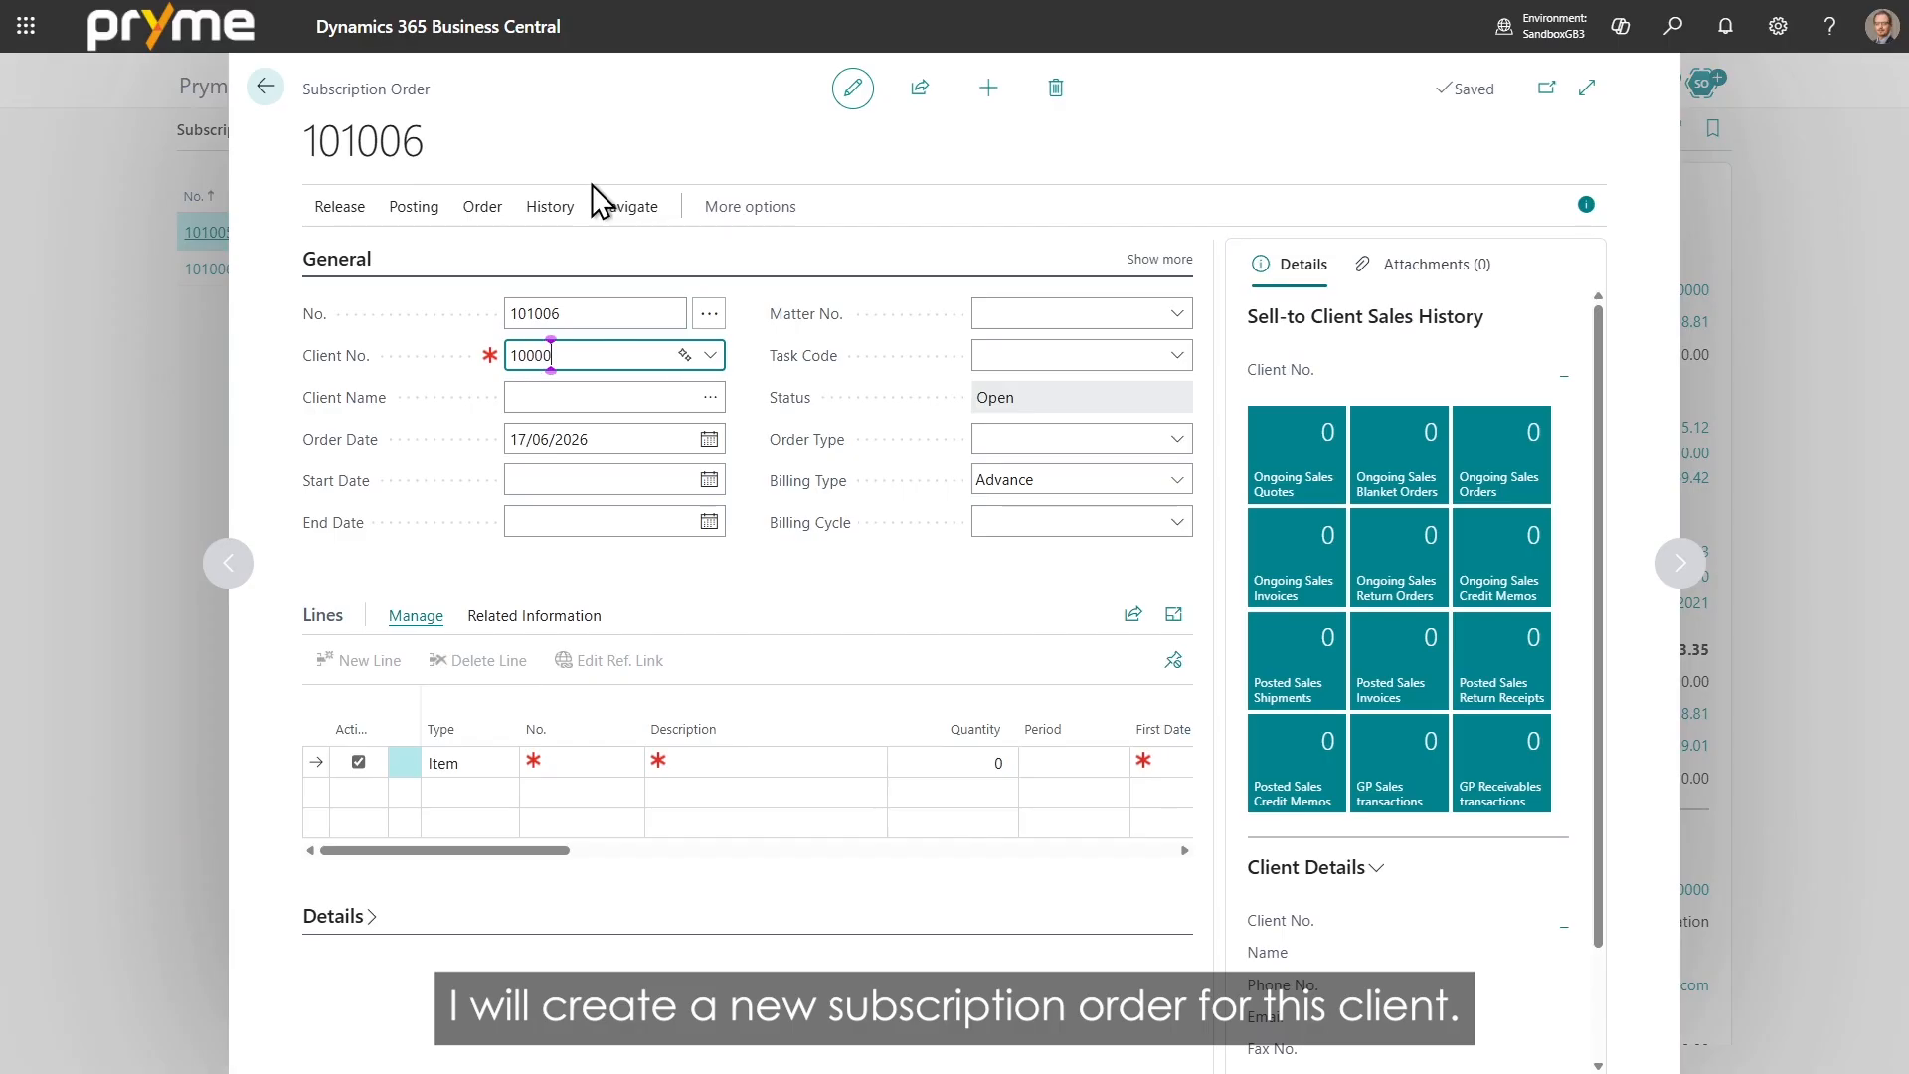
key(Tab)
Step: Set the subscription order's start date to 01/06/2026 and its end date to 31/12/2026
click(660, 477)
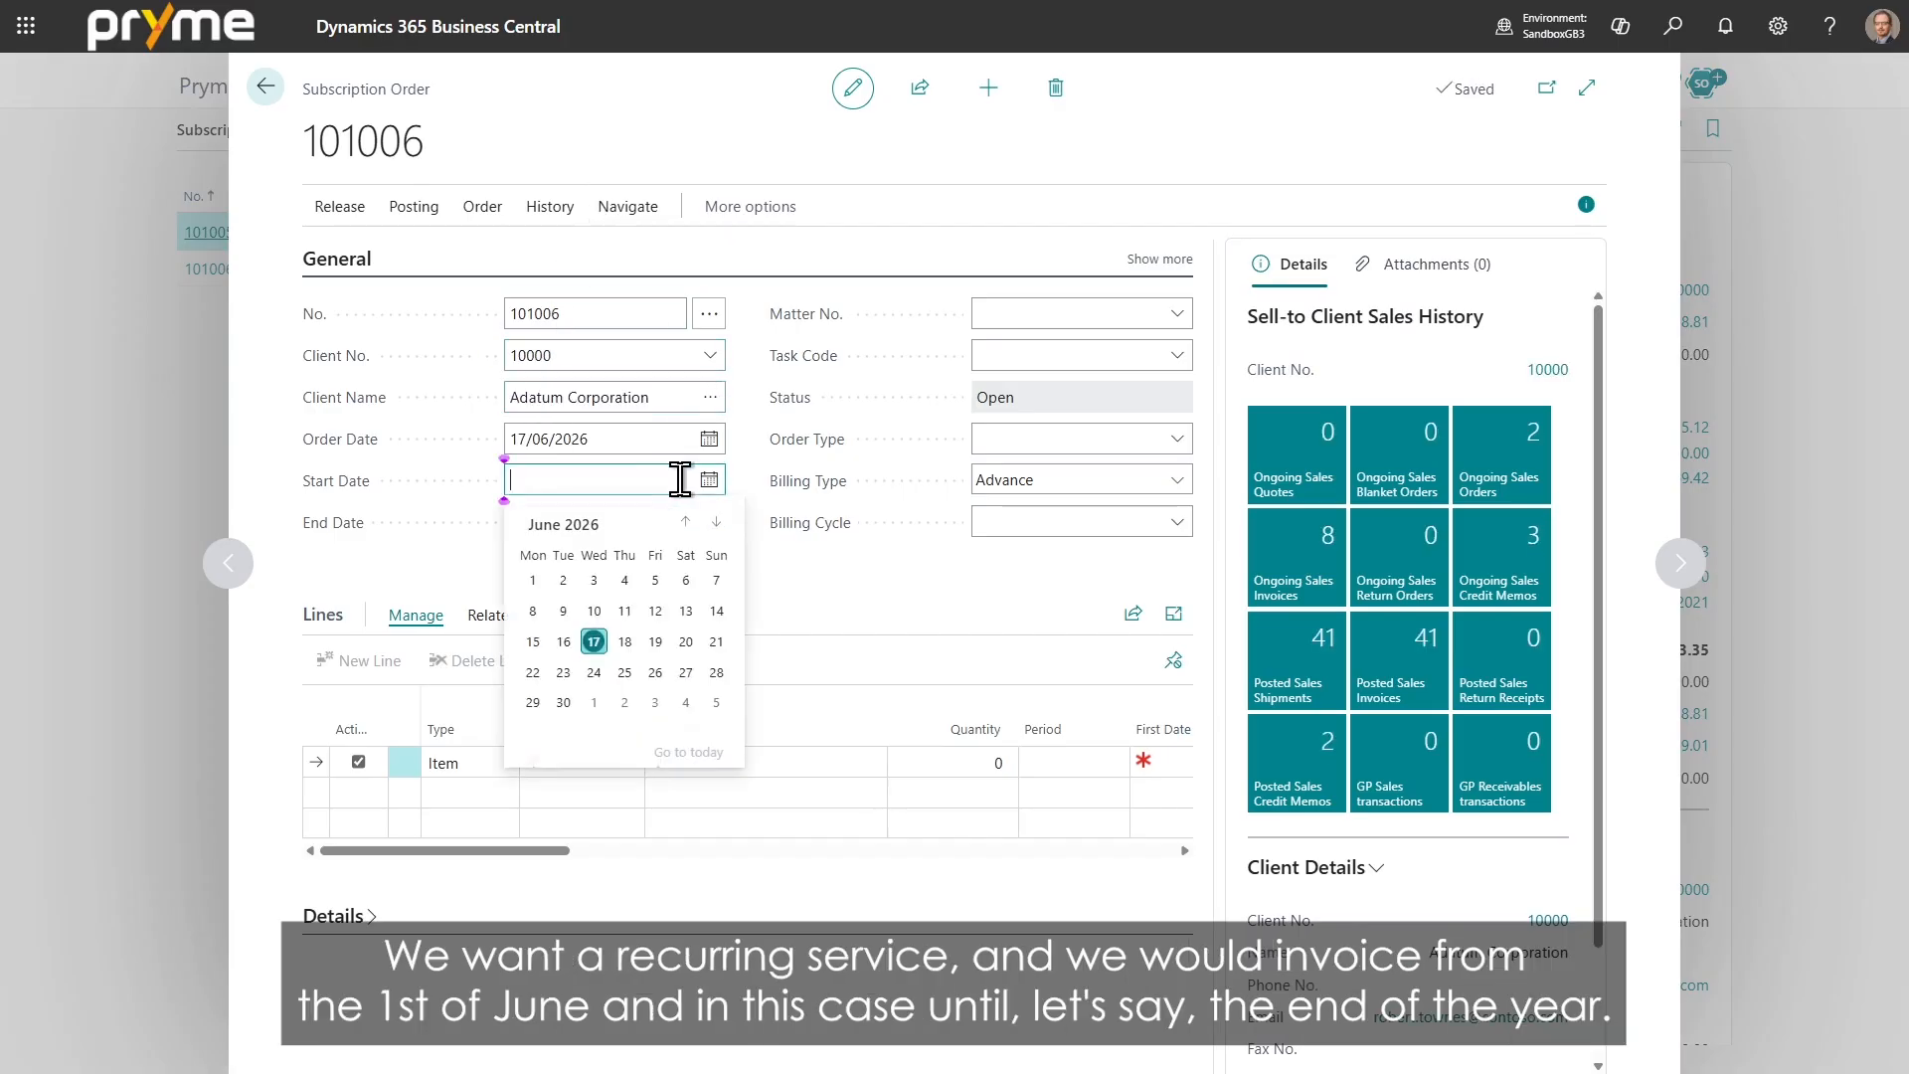
click(533, 580)
click(646, 521)
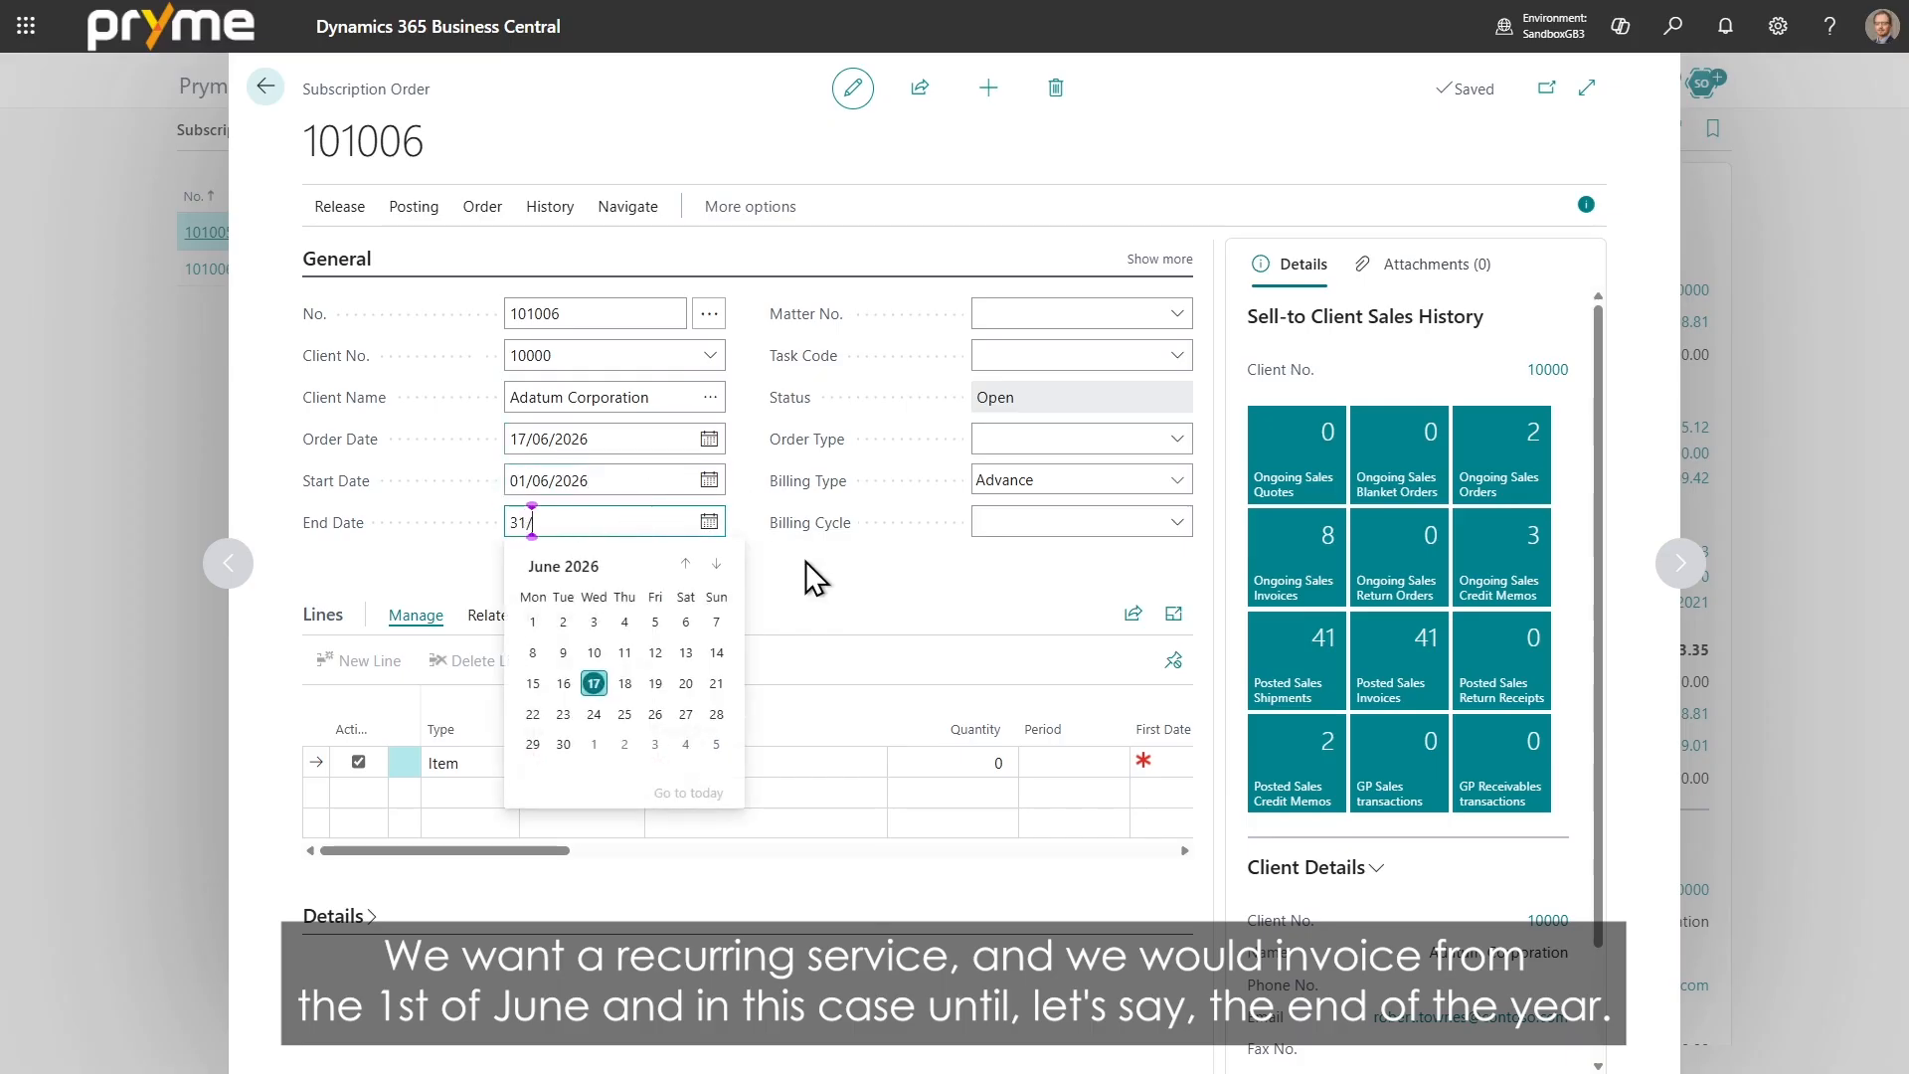
text(31/12)
key(Tab)
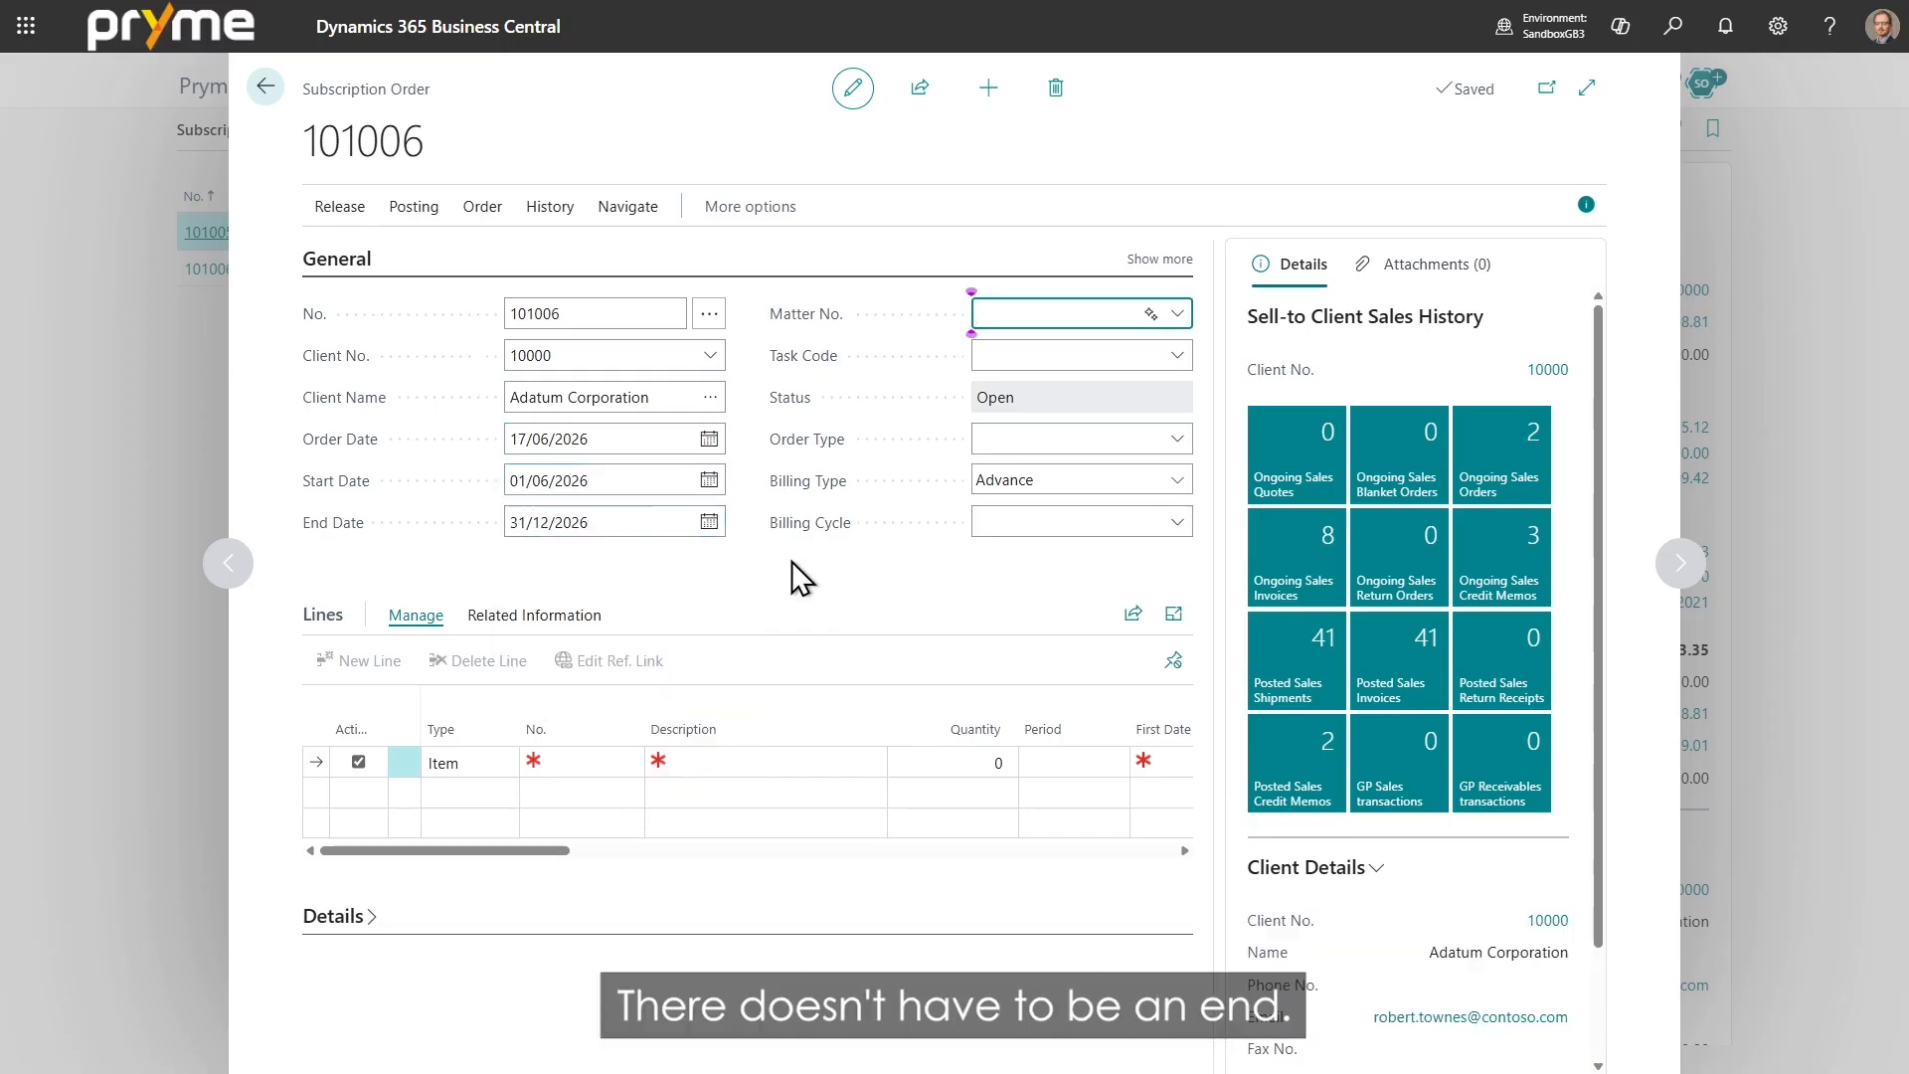
Step: Link the subscription order to the Demo 1 matter and its task 80, Recurring services, keeping the billing type Advance
click(1176, 316)
scroll(1100, 448, down, 5)
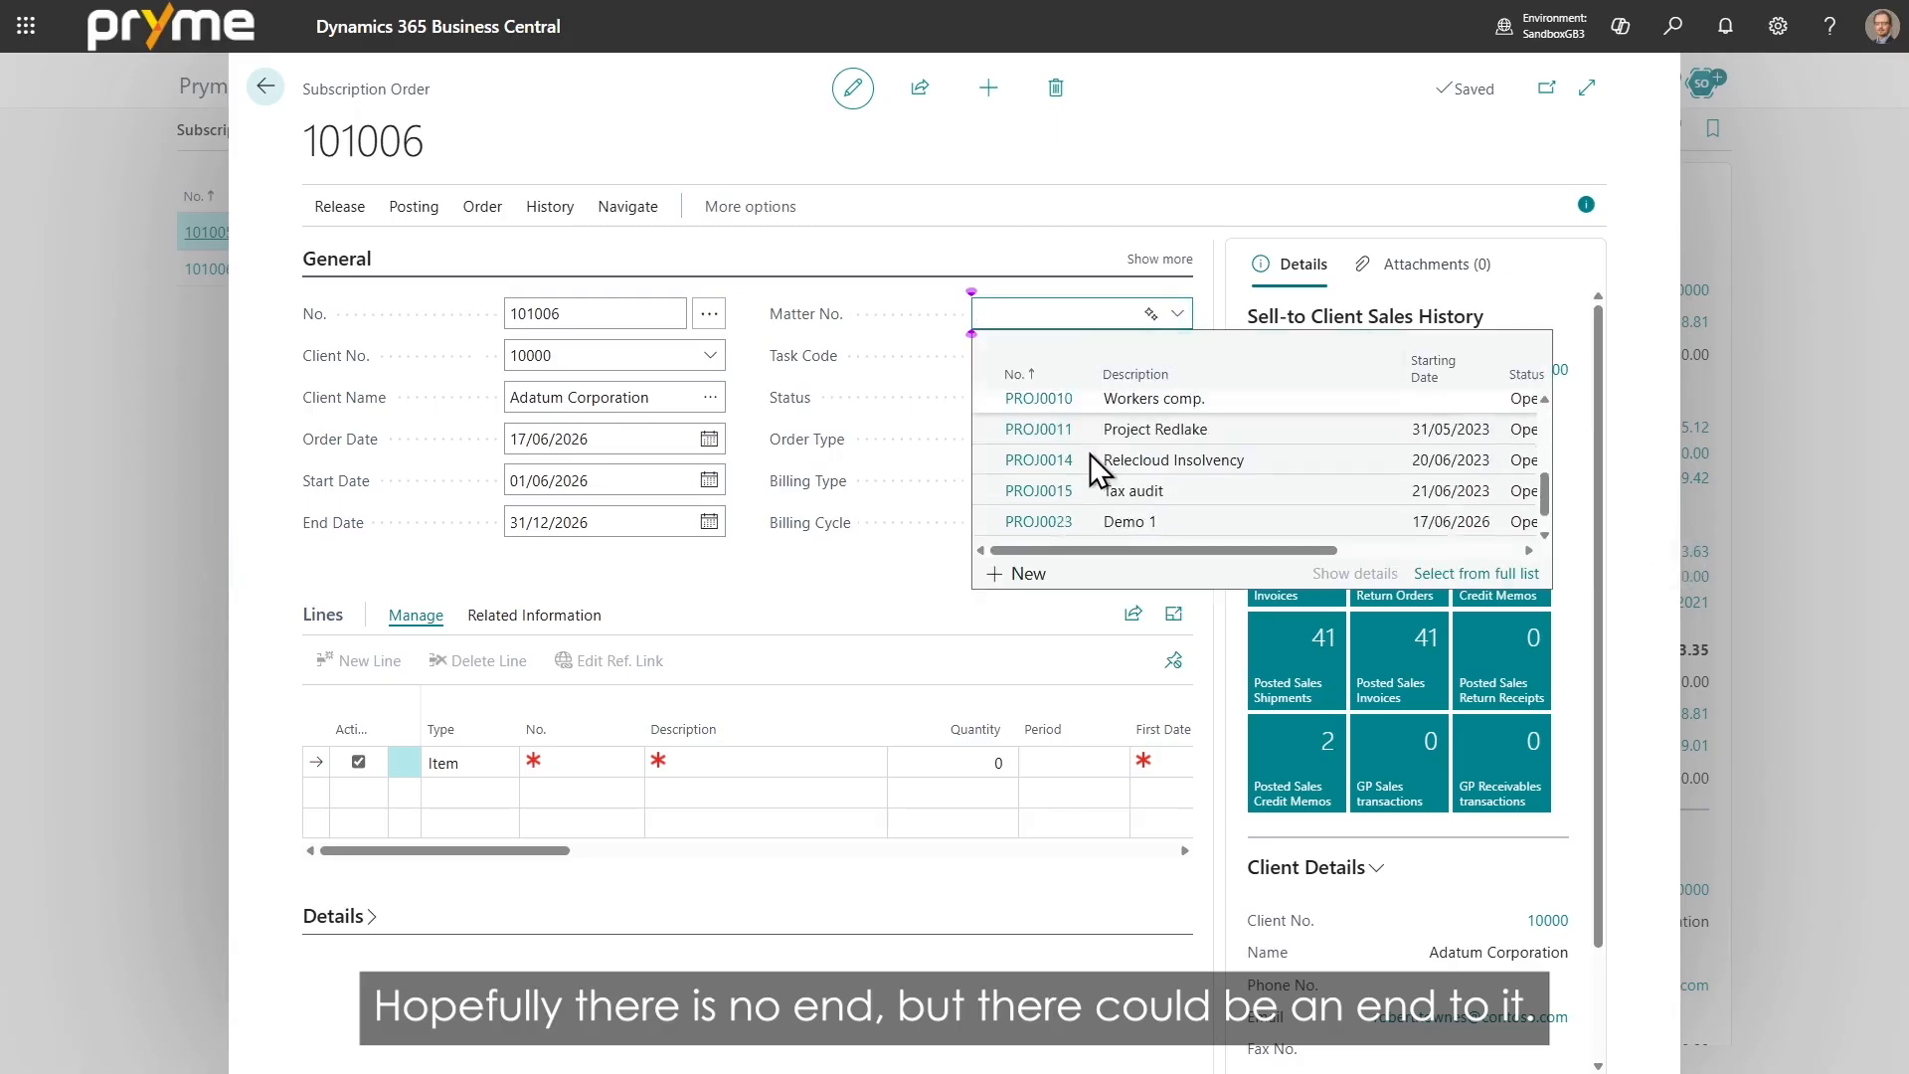
click(1040, 511)
click(1177, 355)
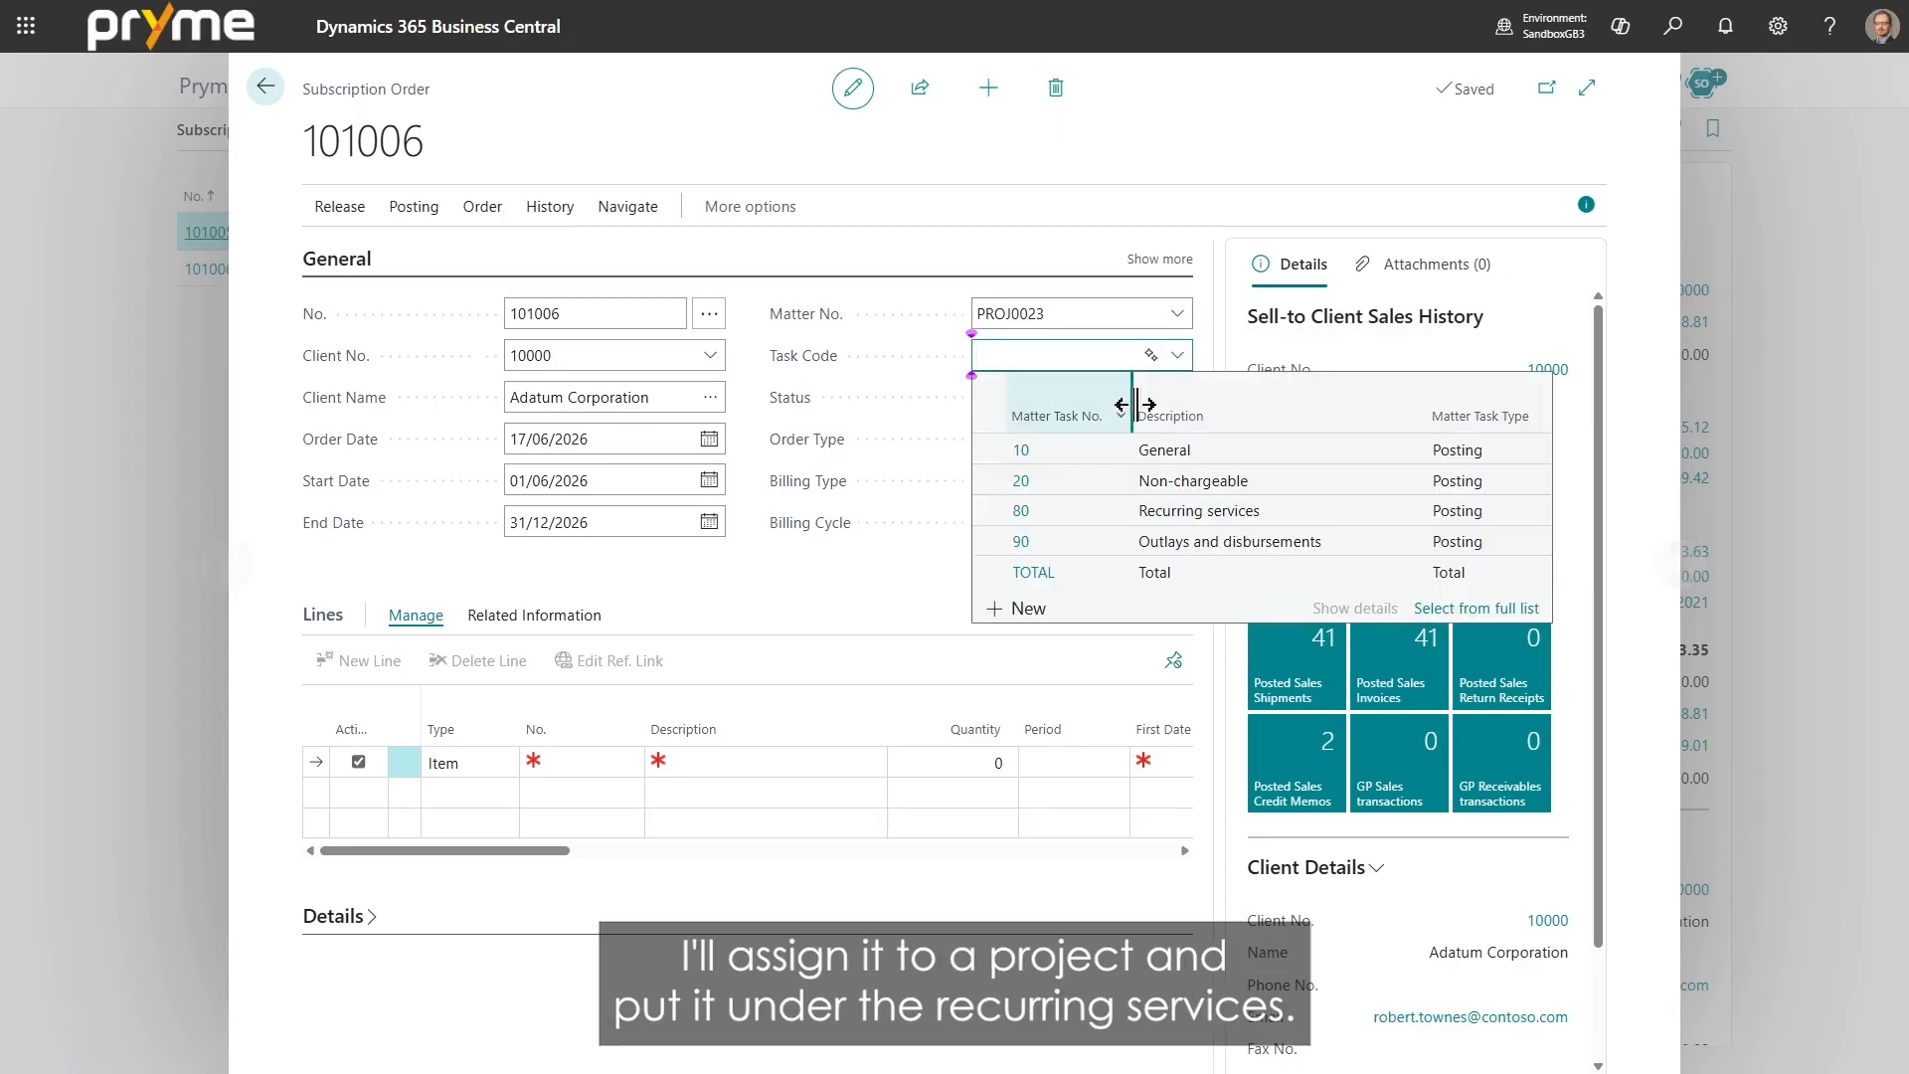
click(1021, 510)
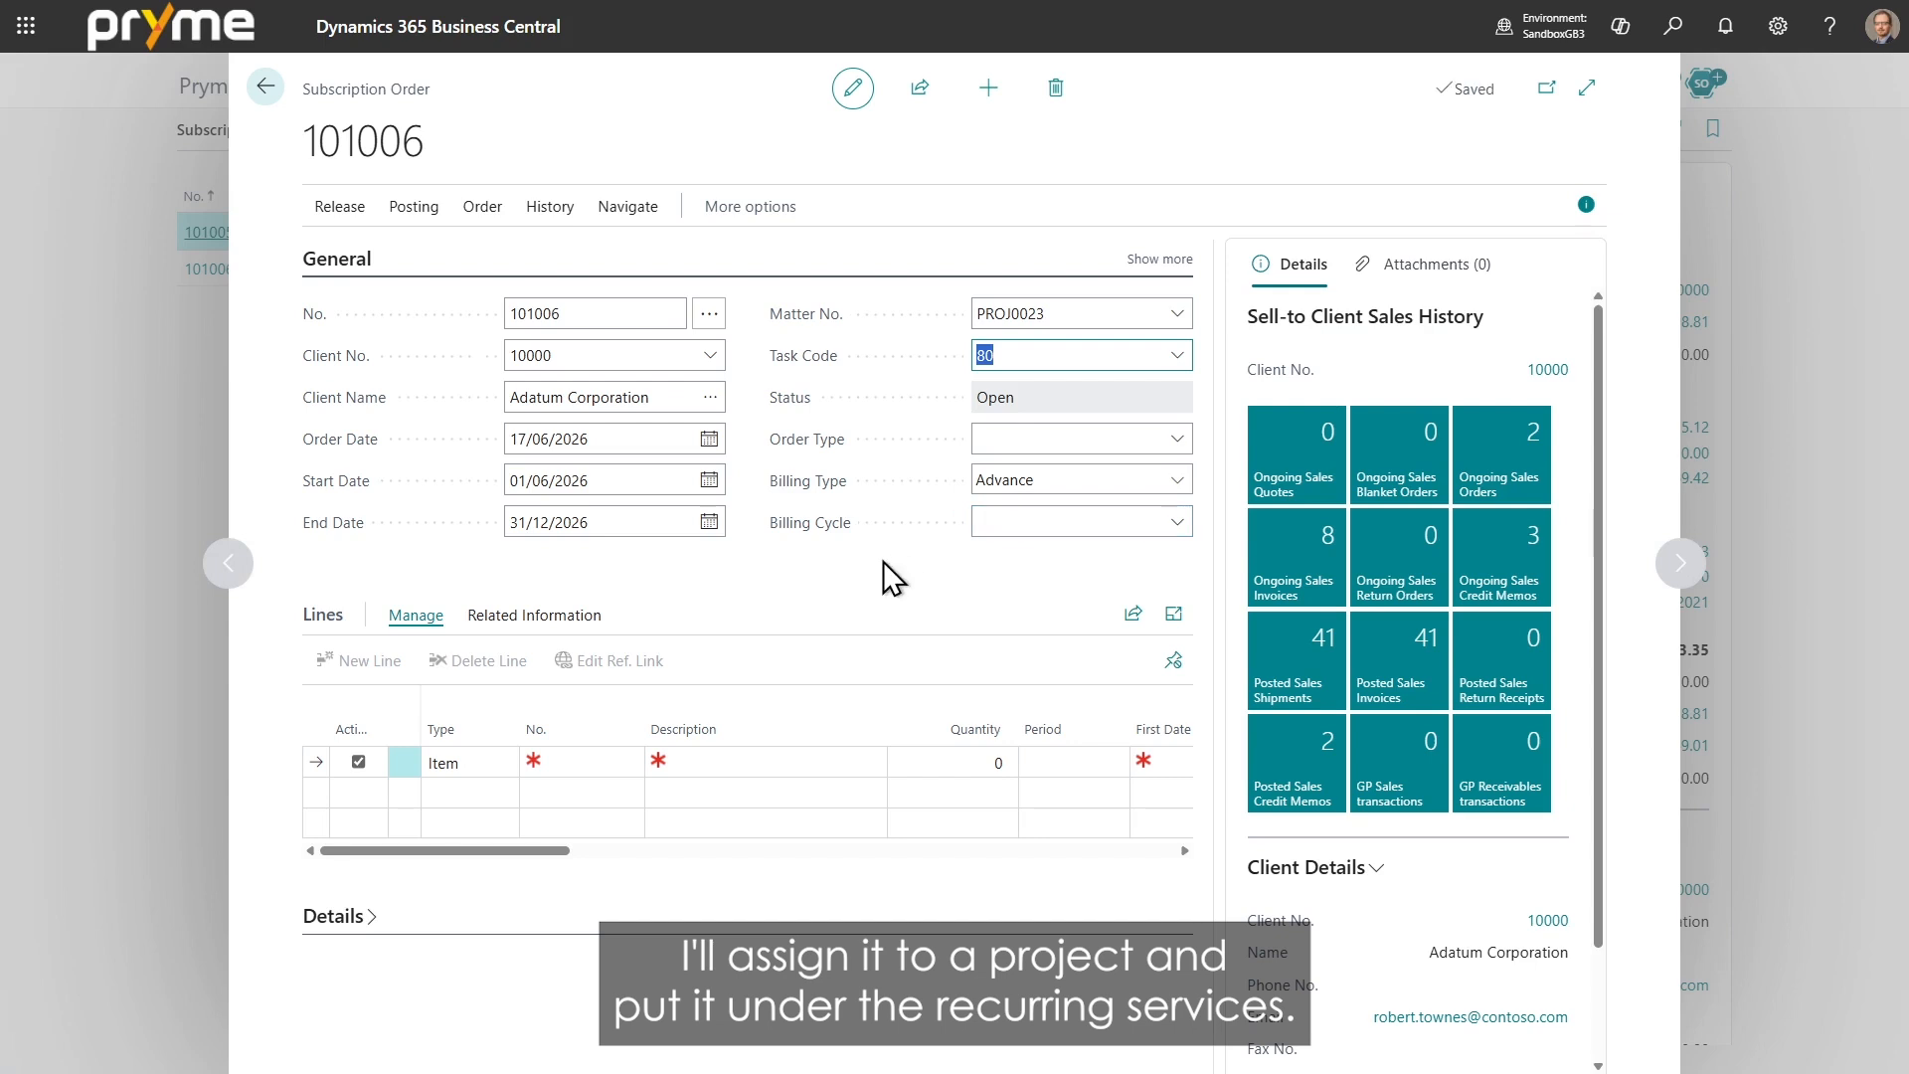
click(1071, 479)
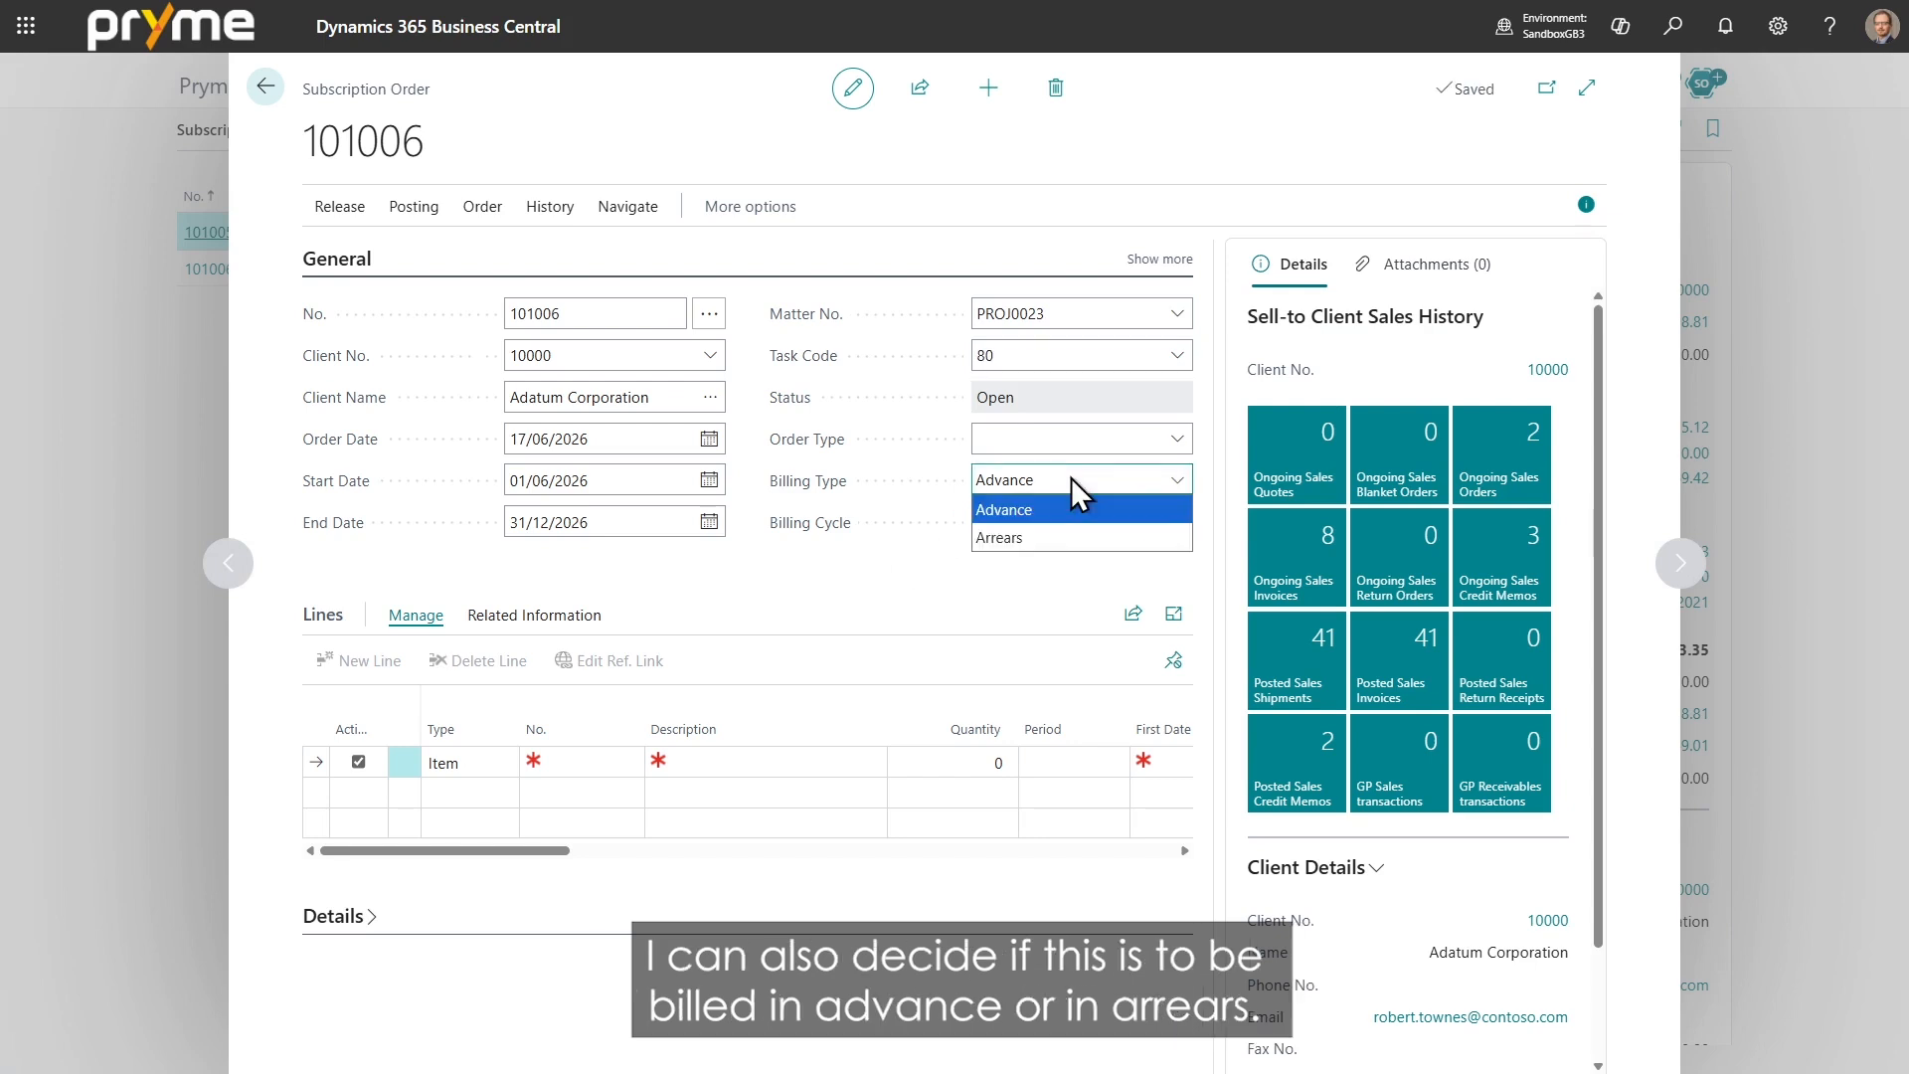
click(744, 614)
Step: Add an order line for item 1000, Service fee, with a quantity of 1
click(554, 761)
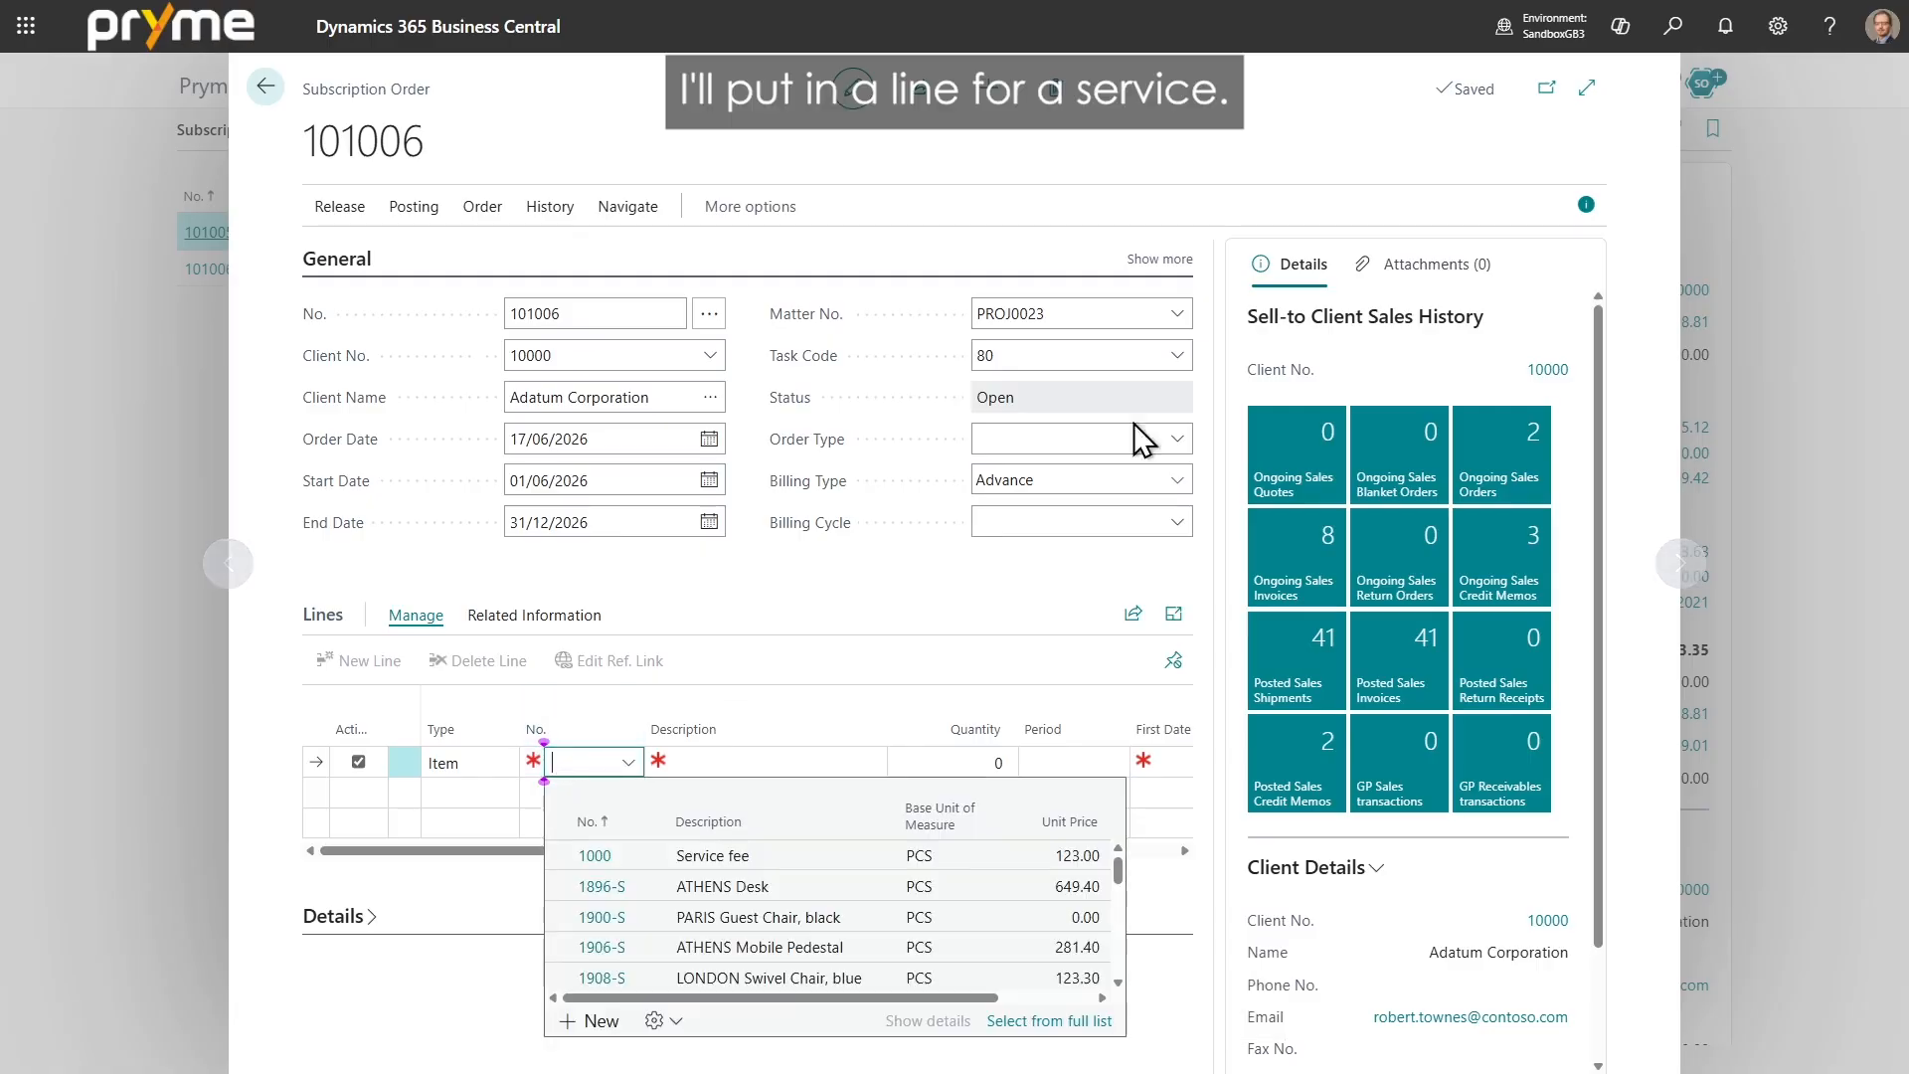
click(1587, 88)
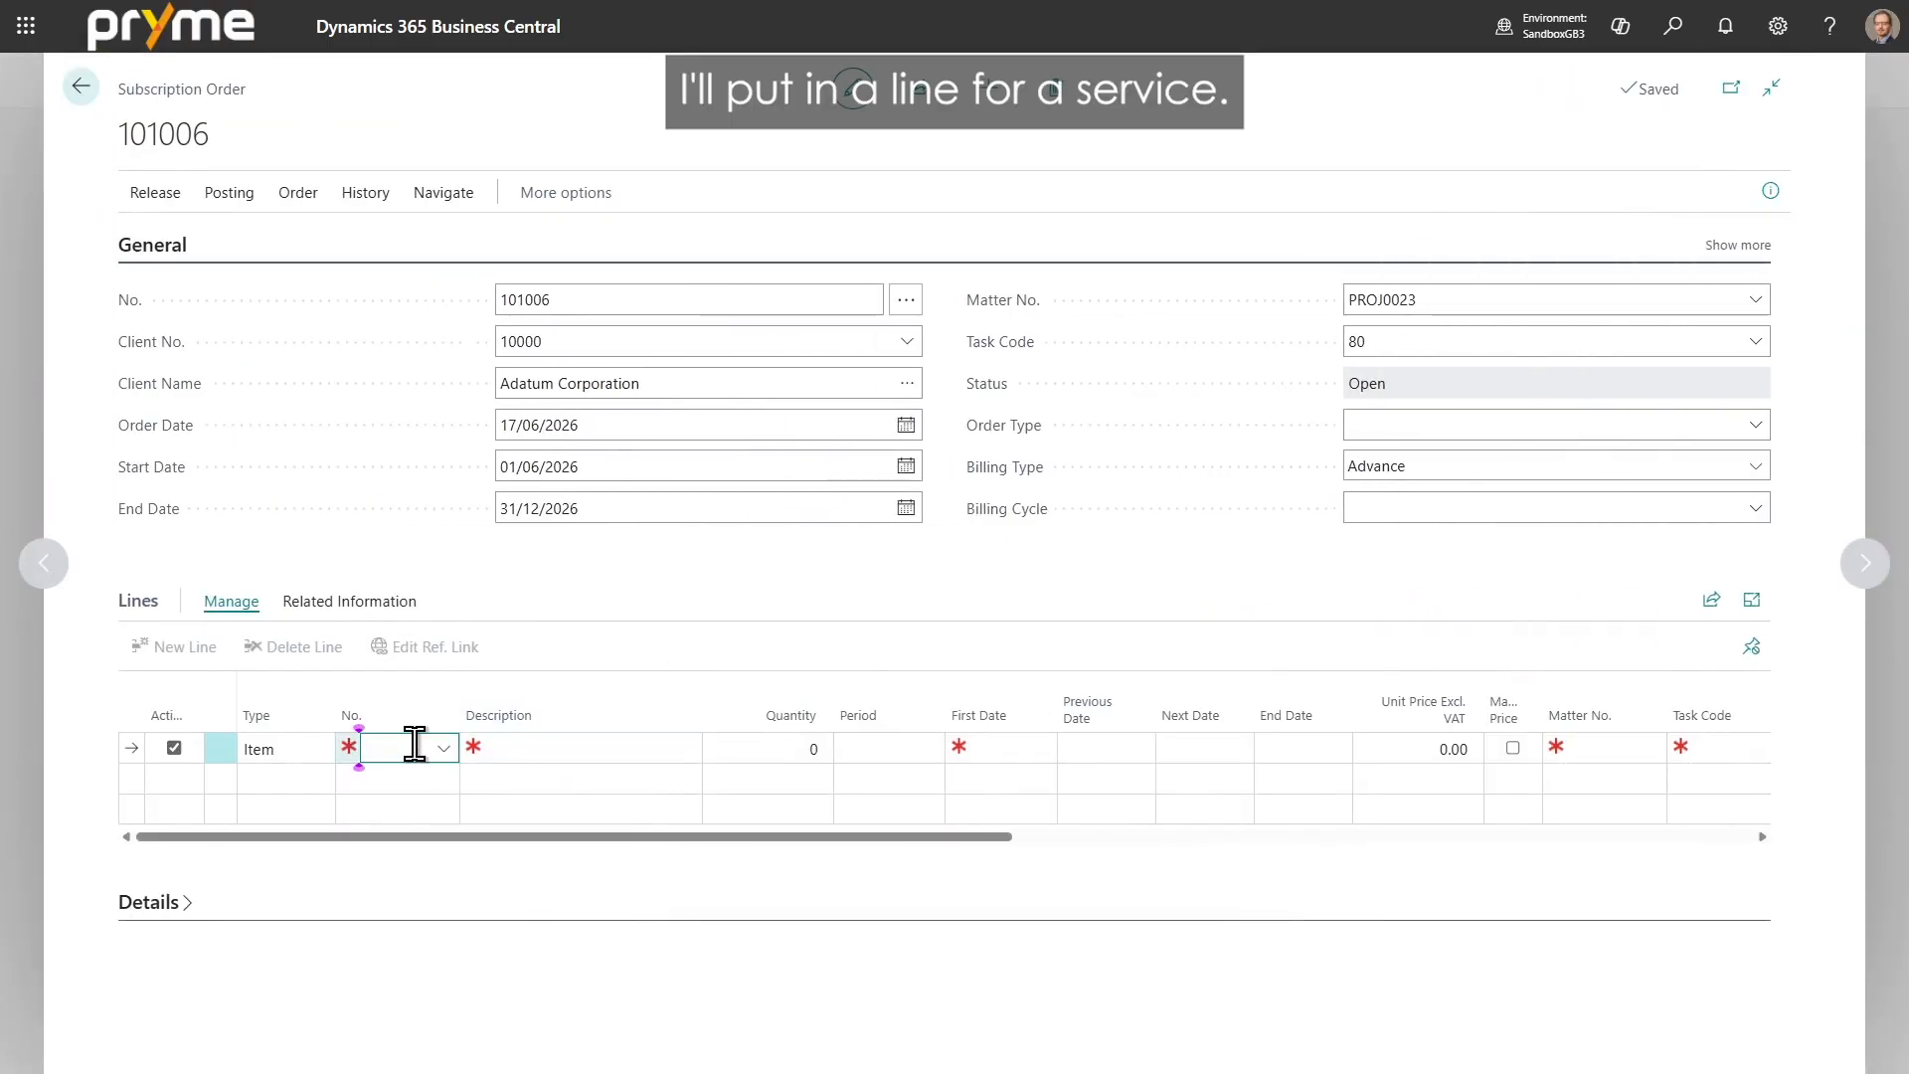
text(1000)
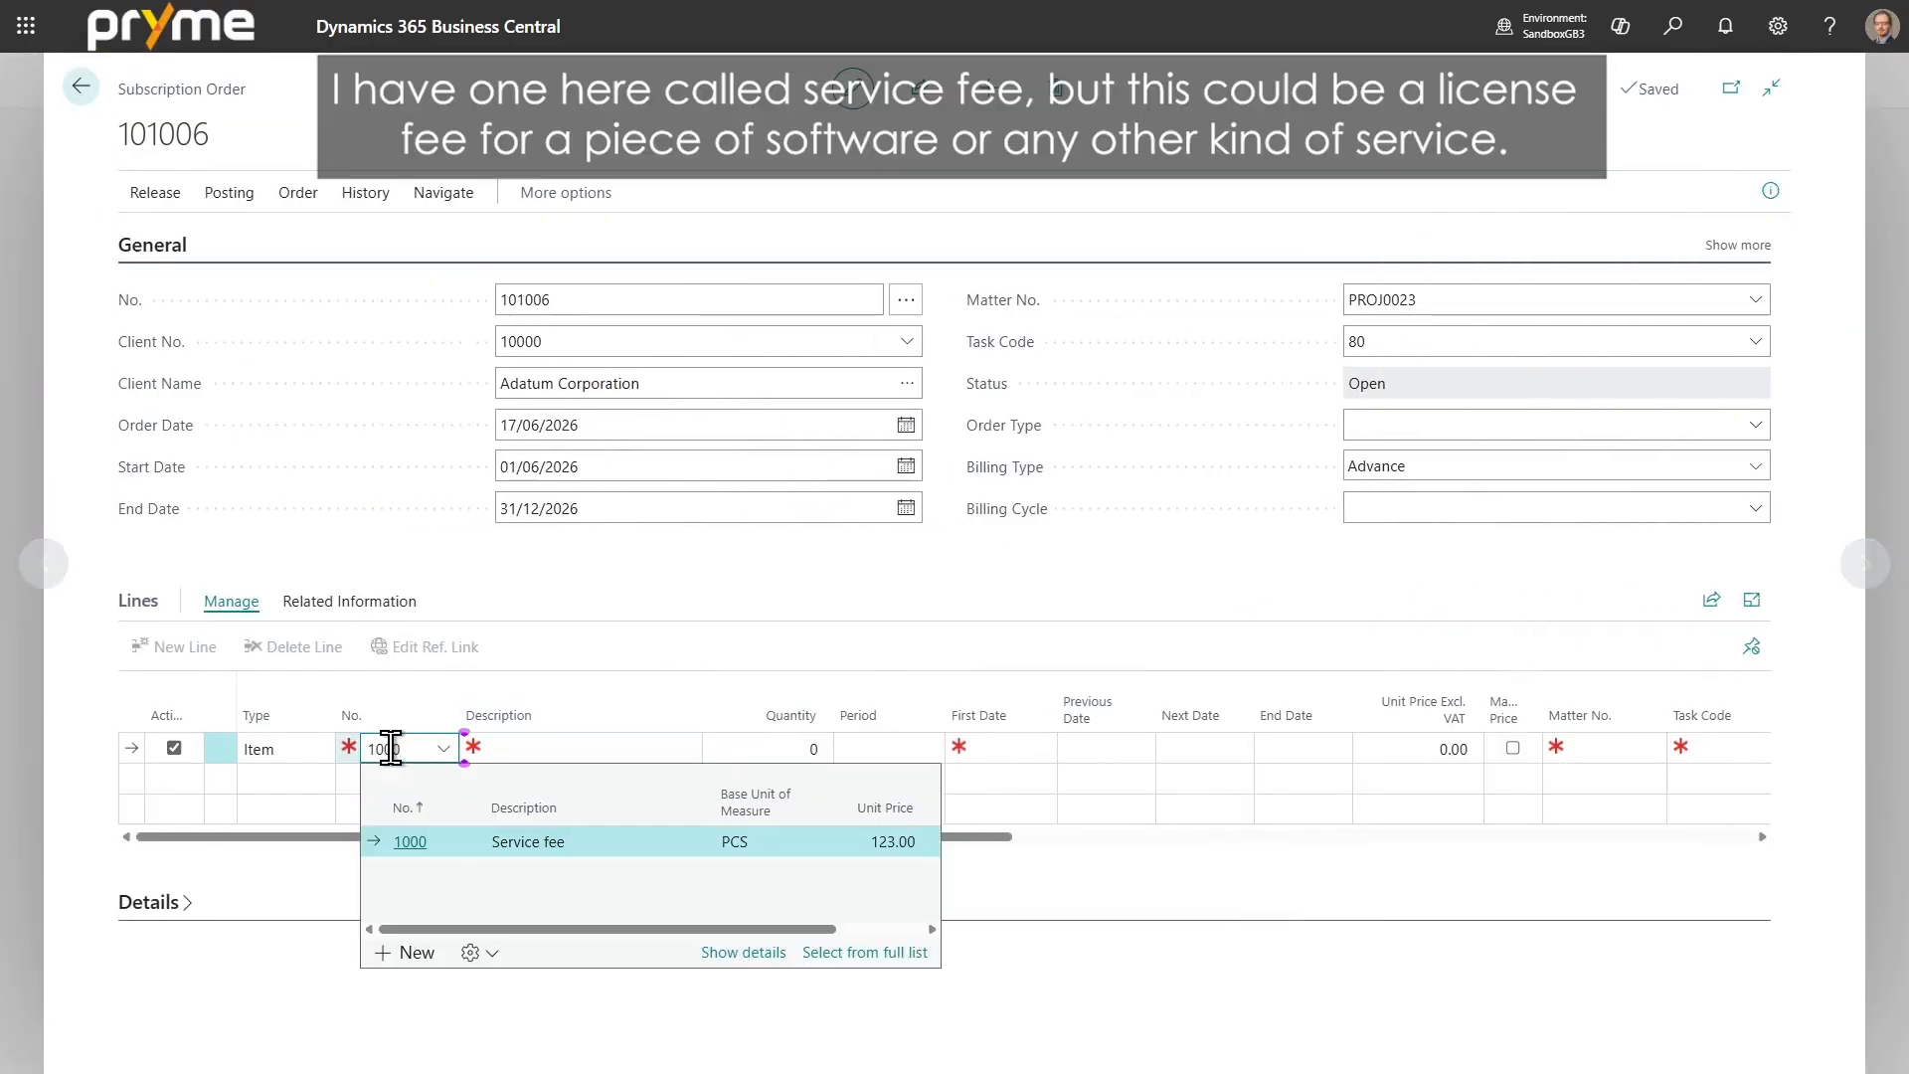
key(Tab)
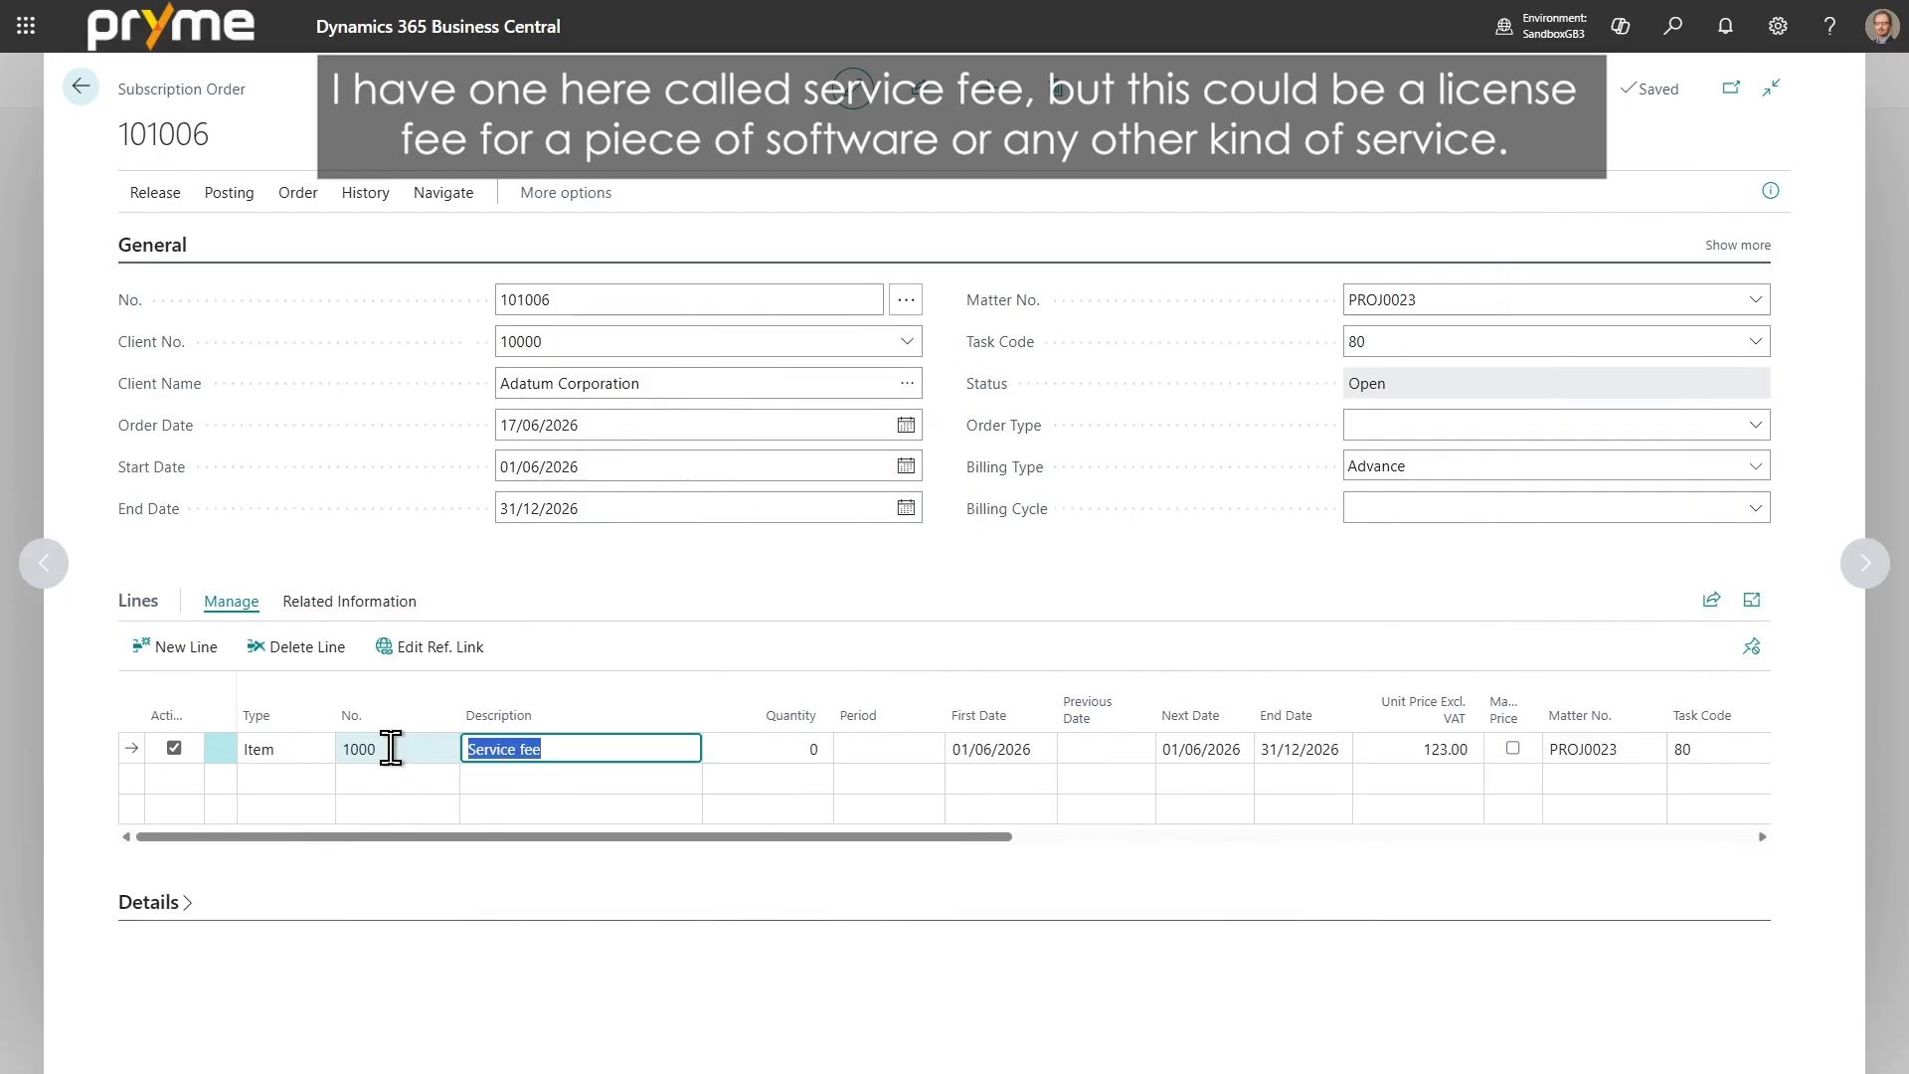
click(533, 586)
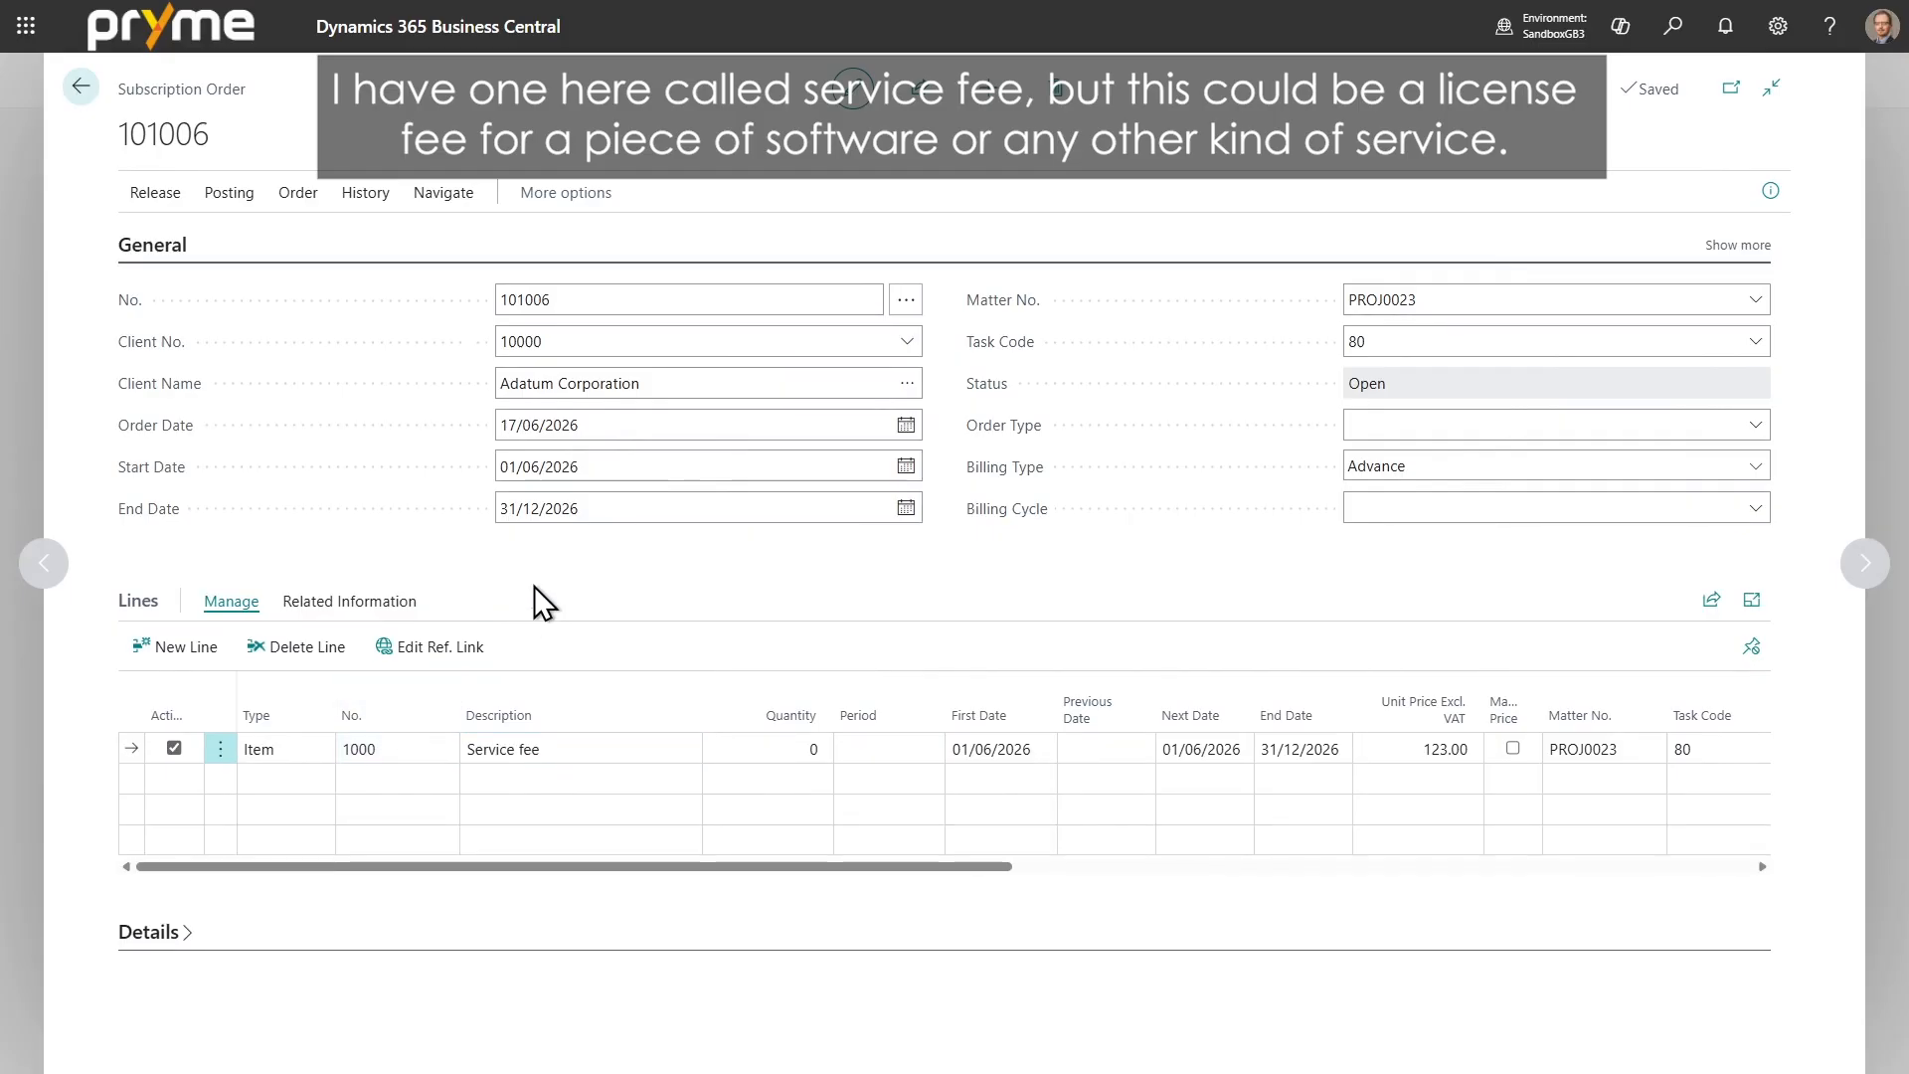
click(736, 748)
text(1)
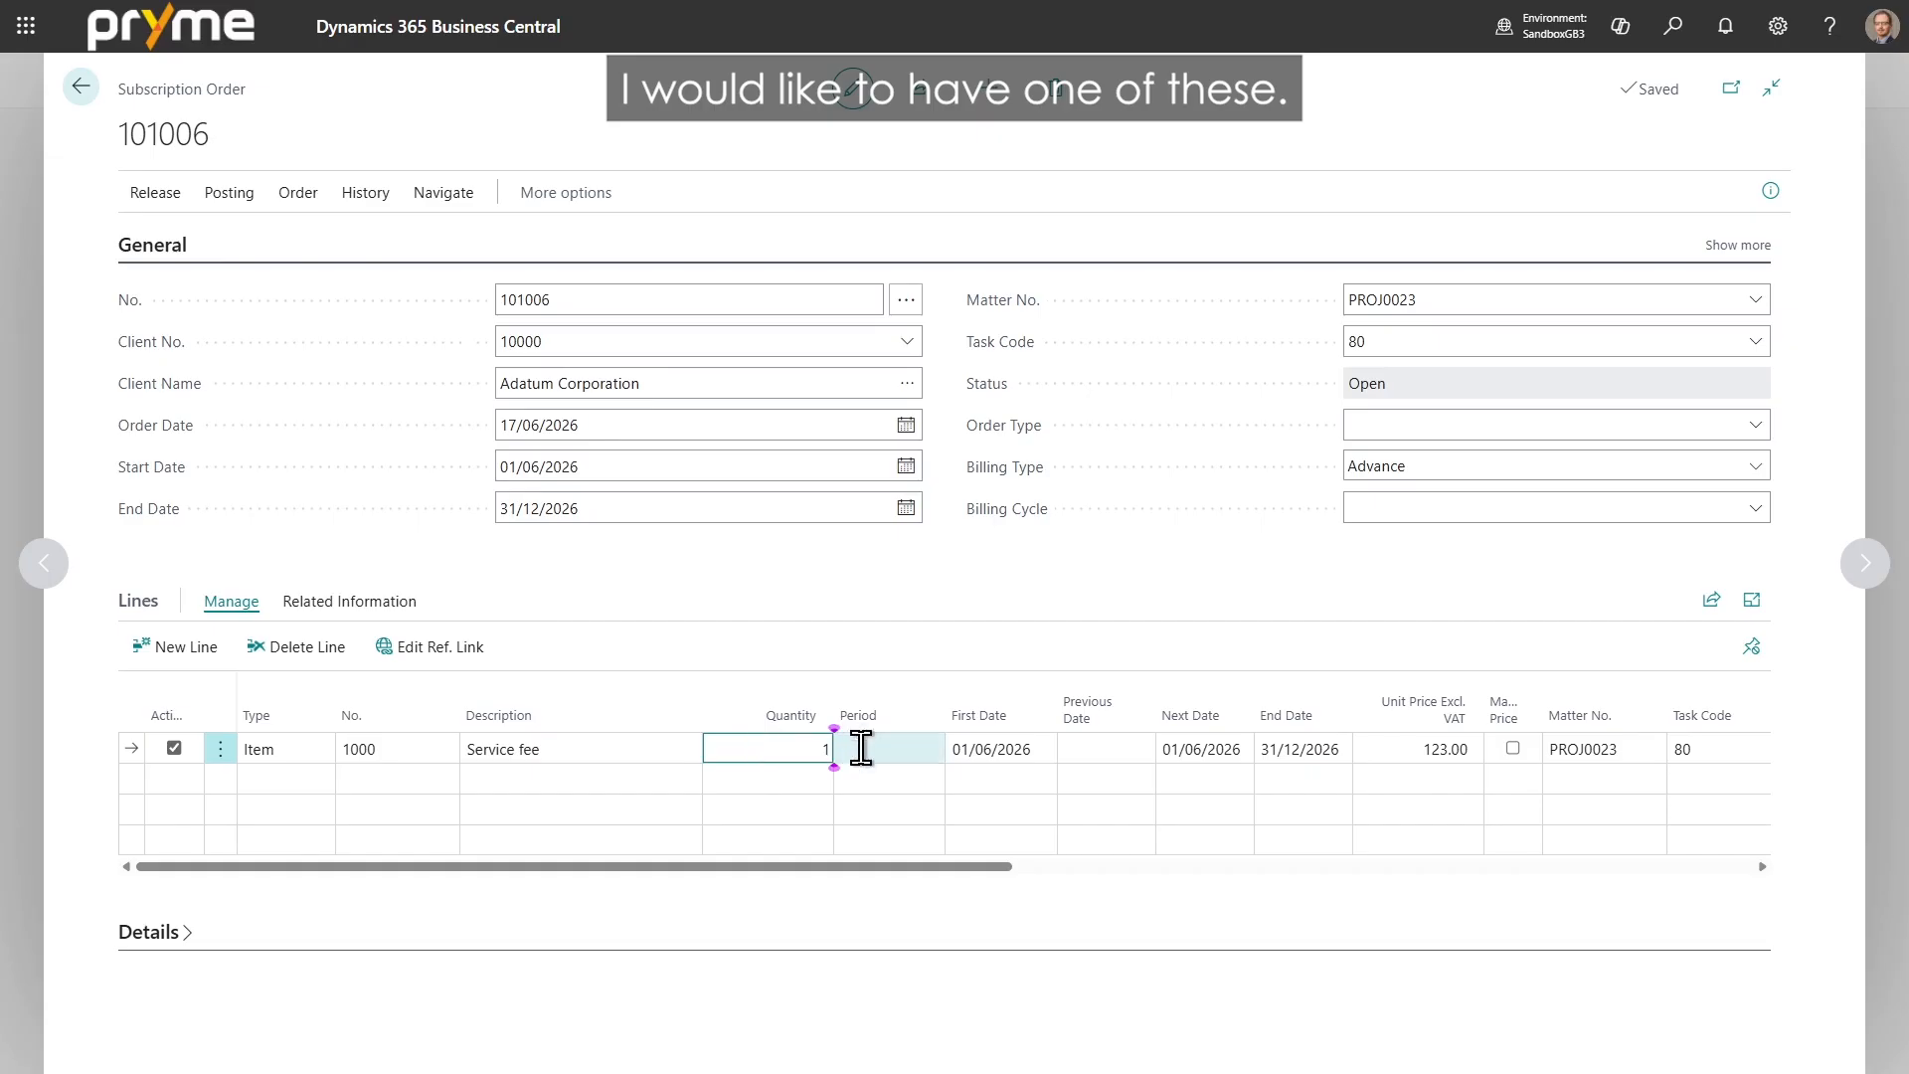
click(860, 749)
click(1412, 747)
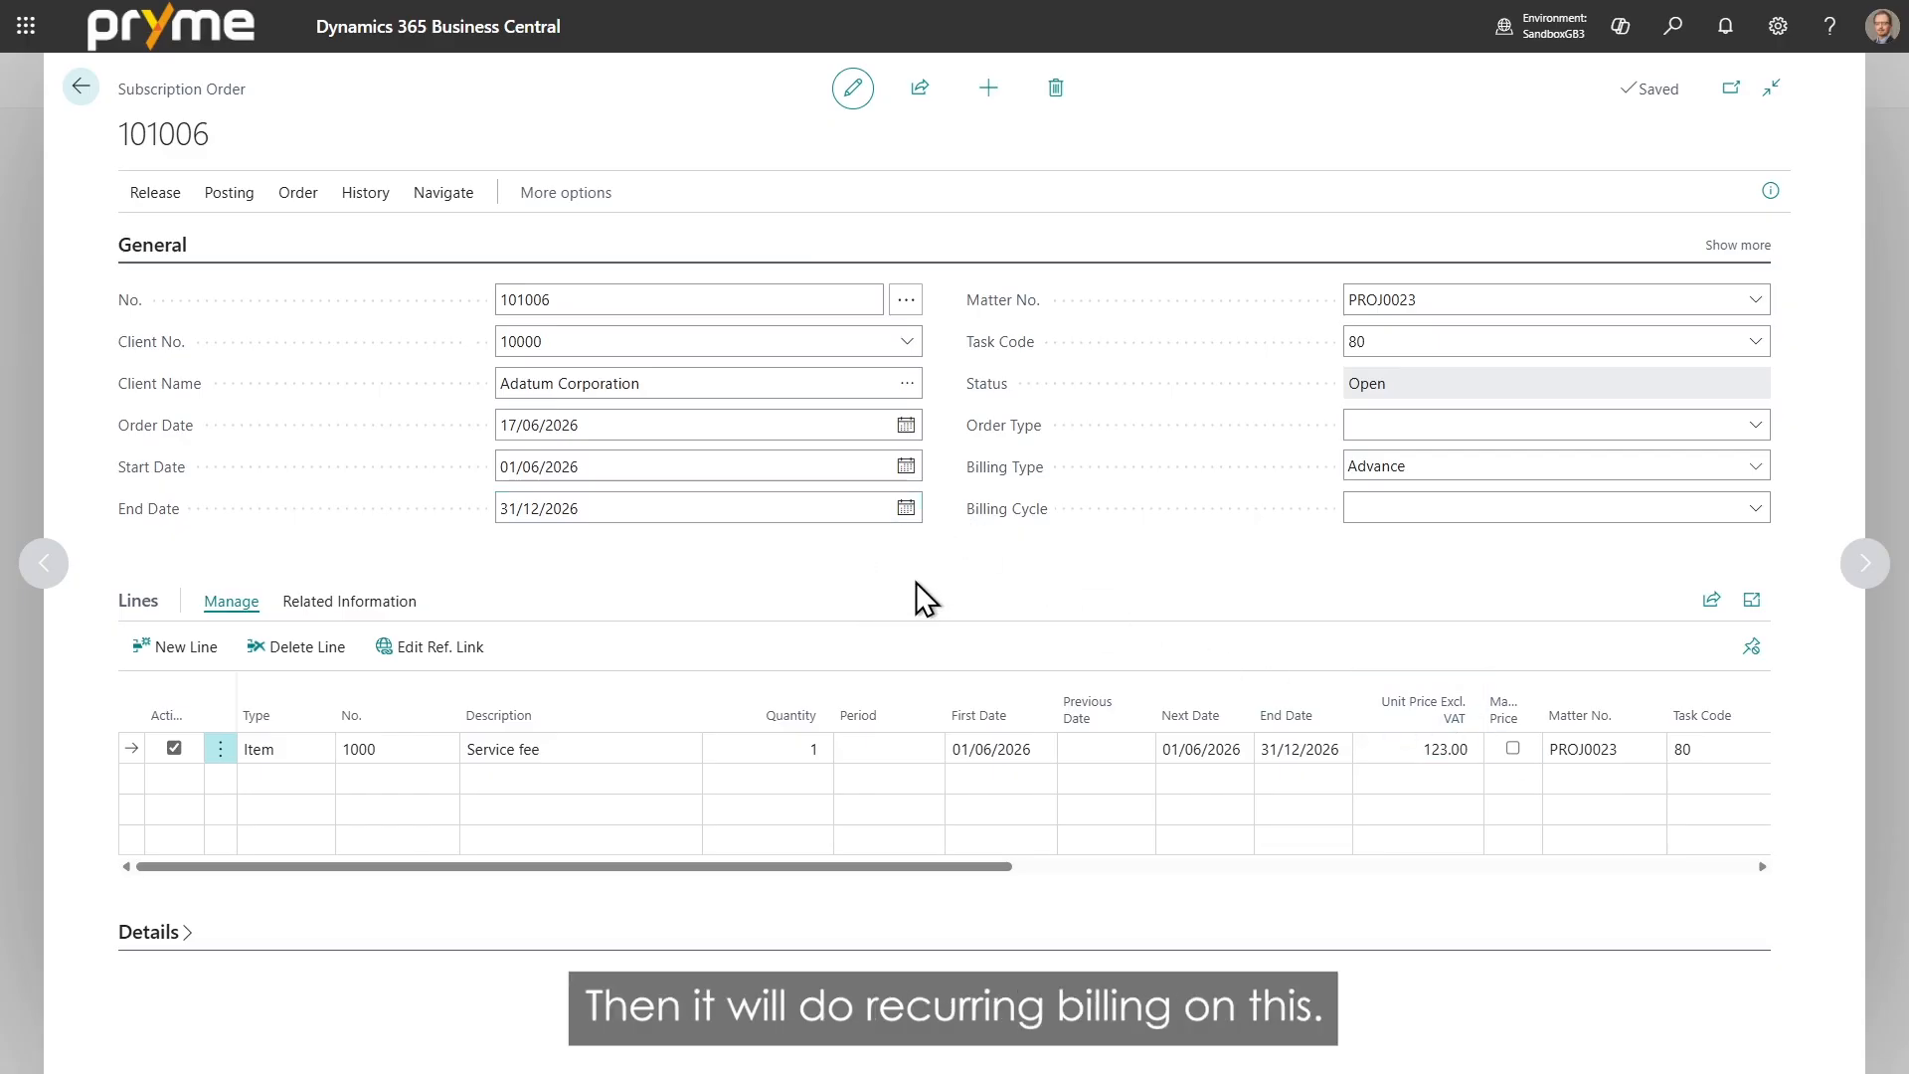
Step: Create a subscription period with code M and next date formula 1M from the service fee line's period
click(874, 748)
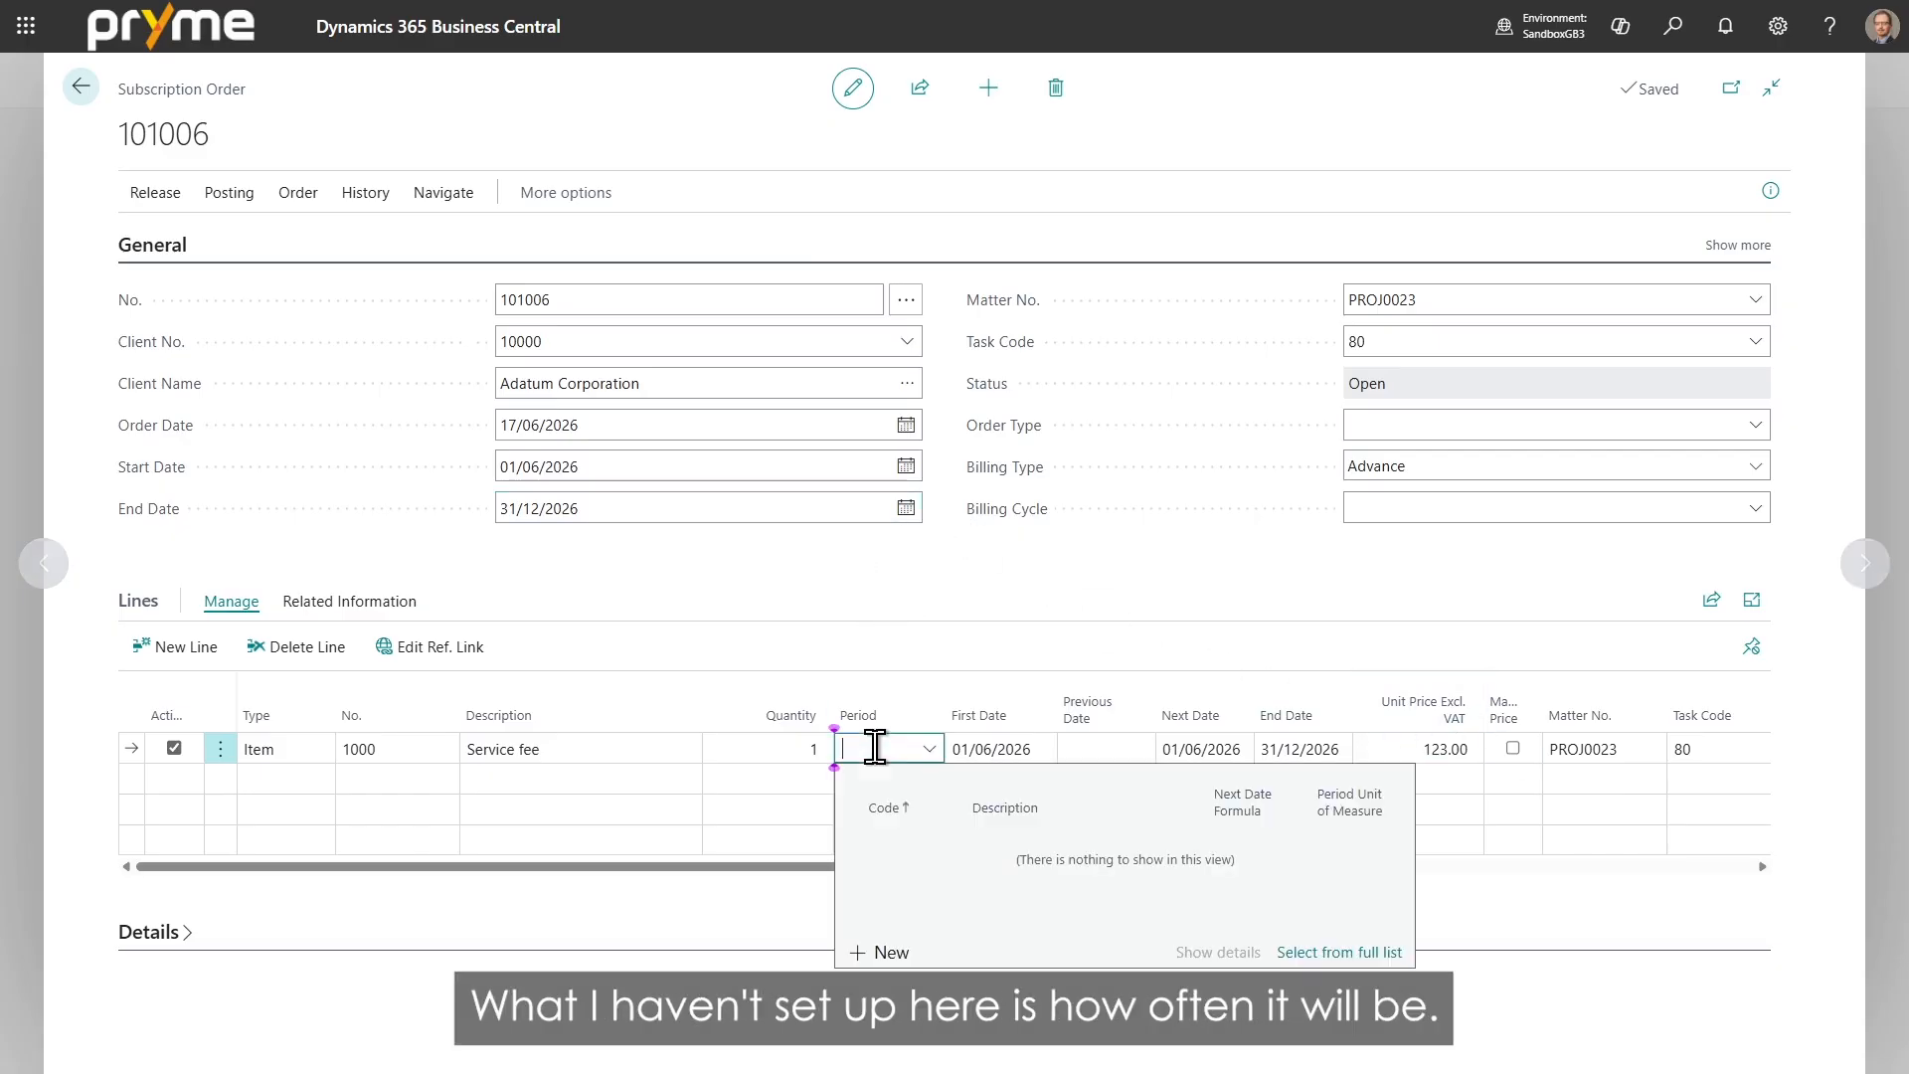
click(884, 954)
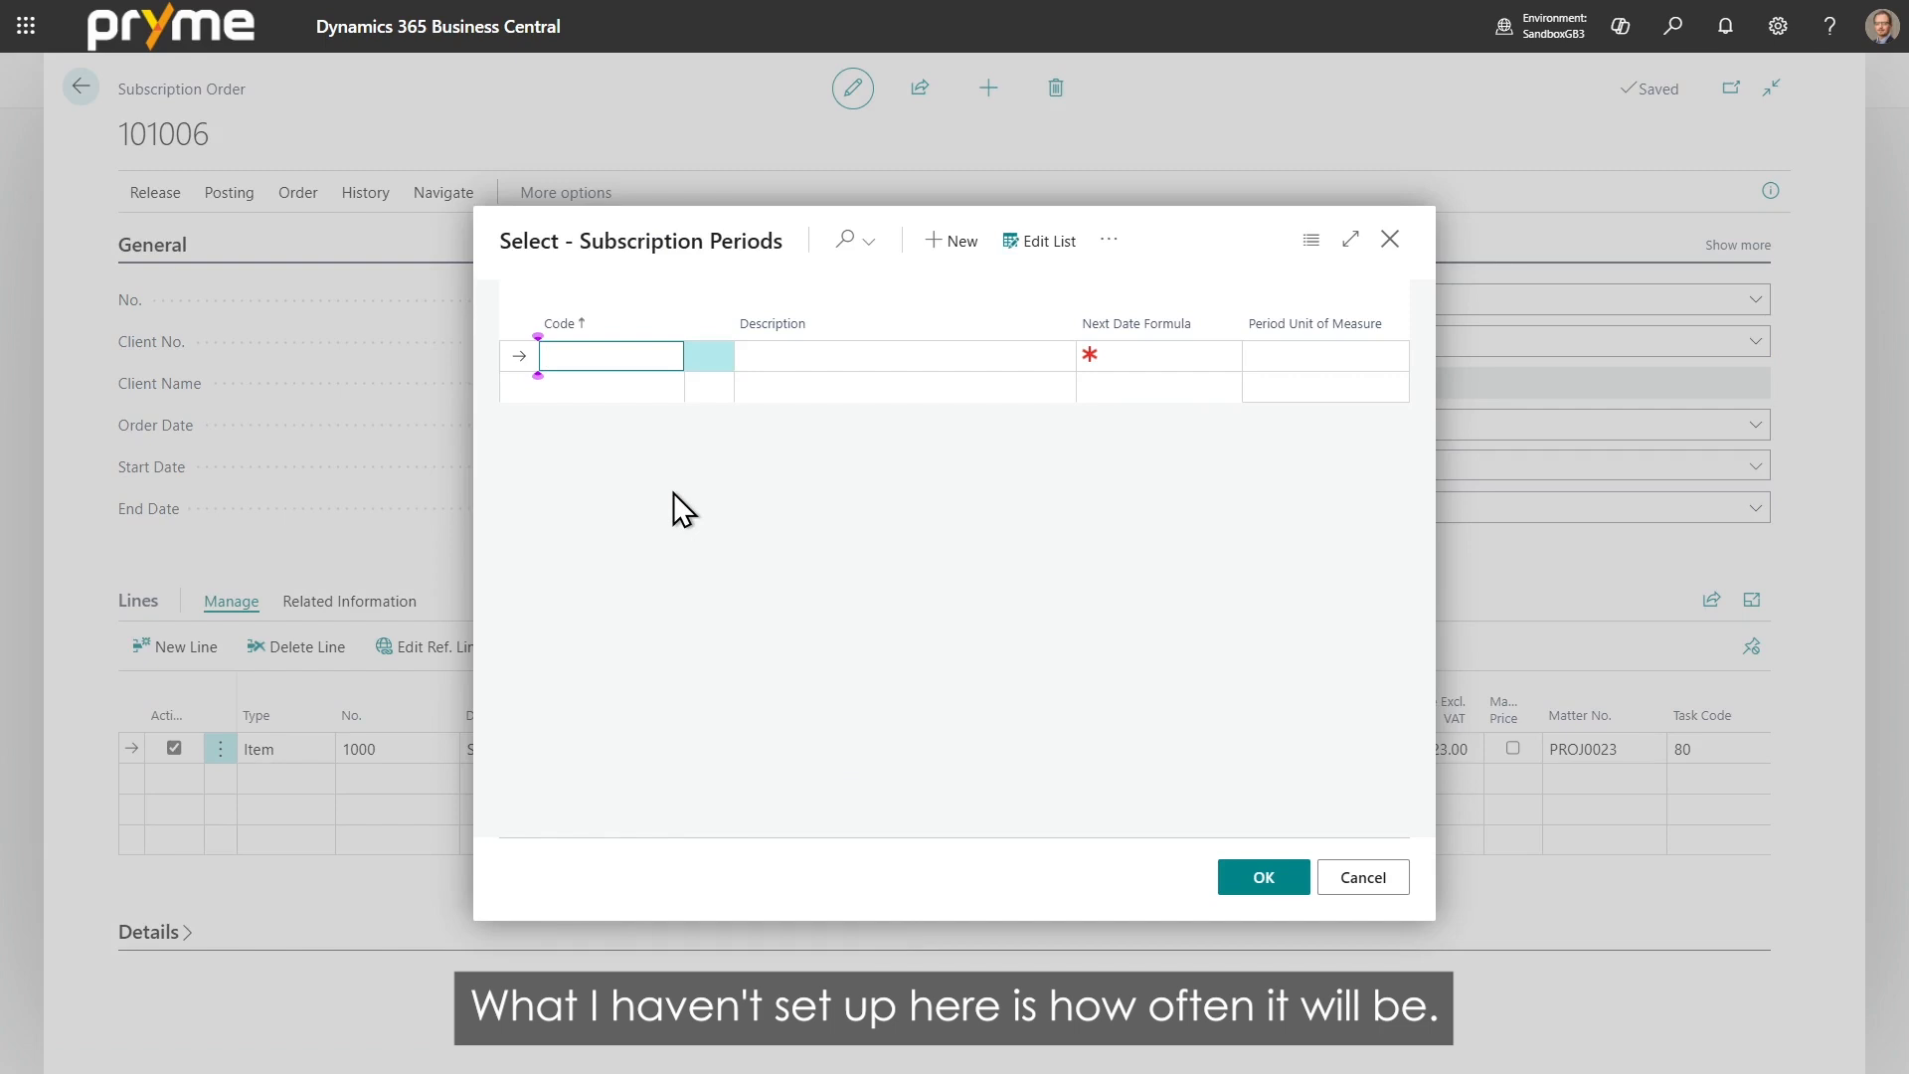
text(M)
key(Tab)
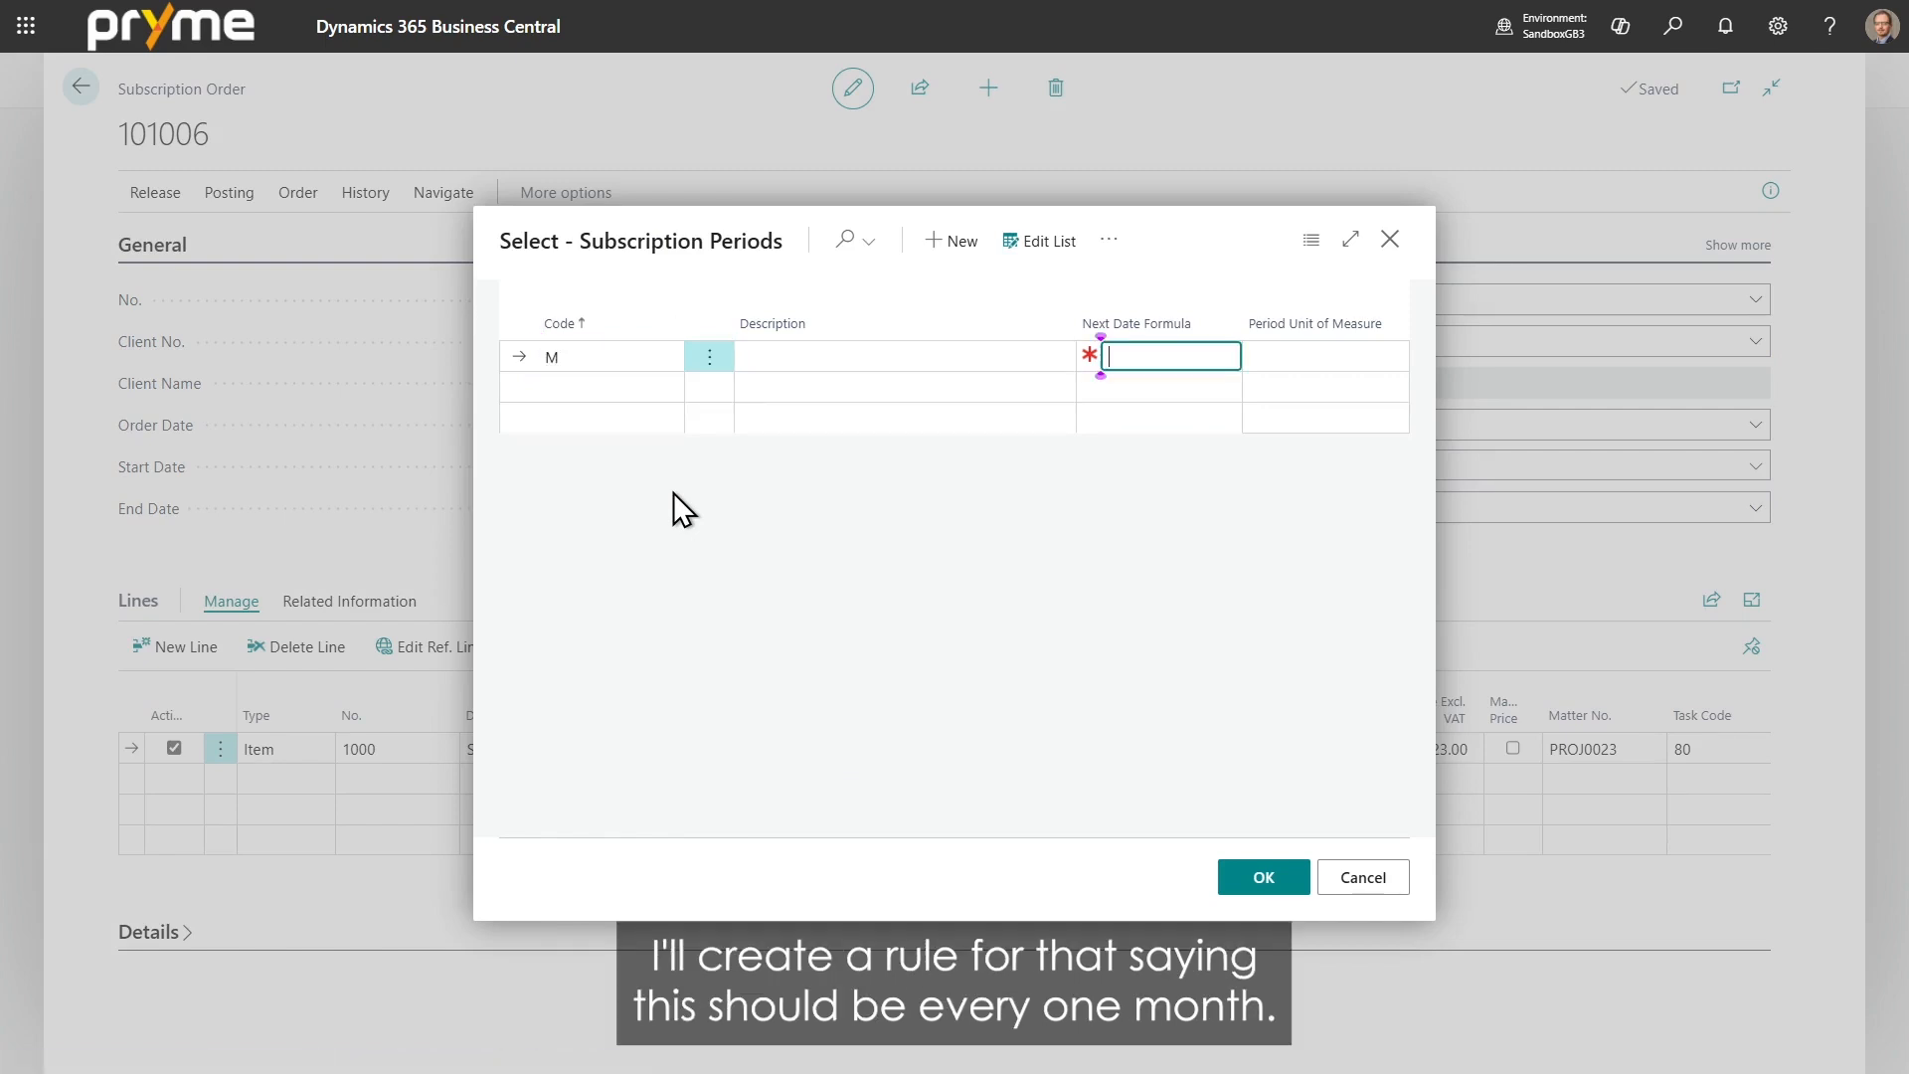
text(1M)
key(Tab)
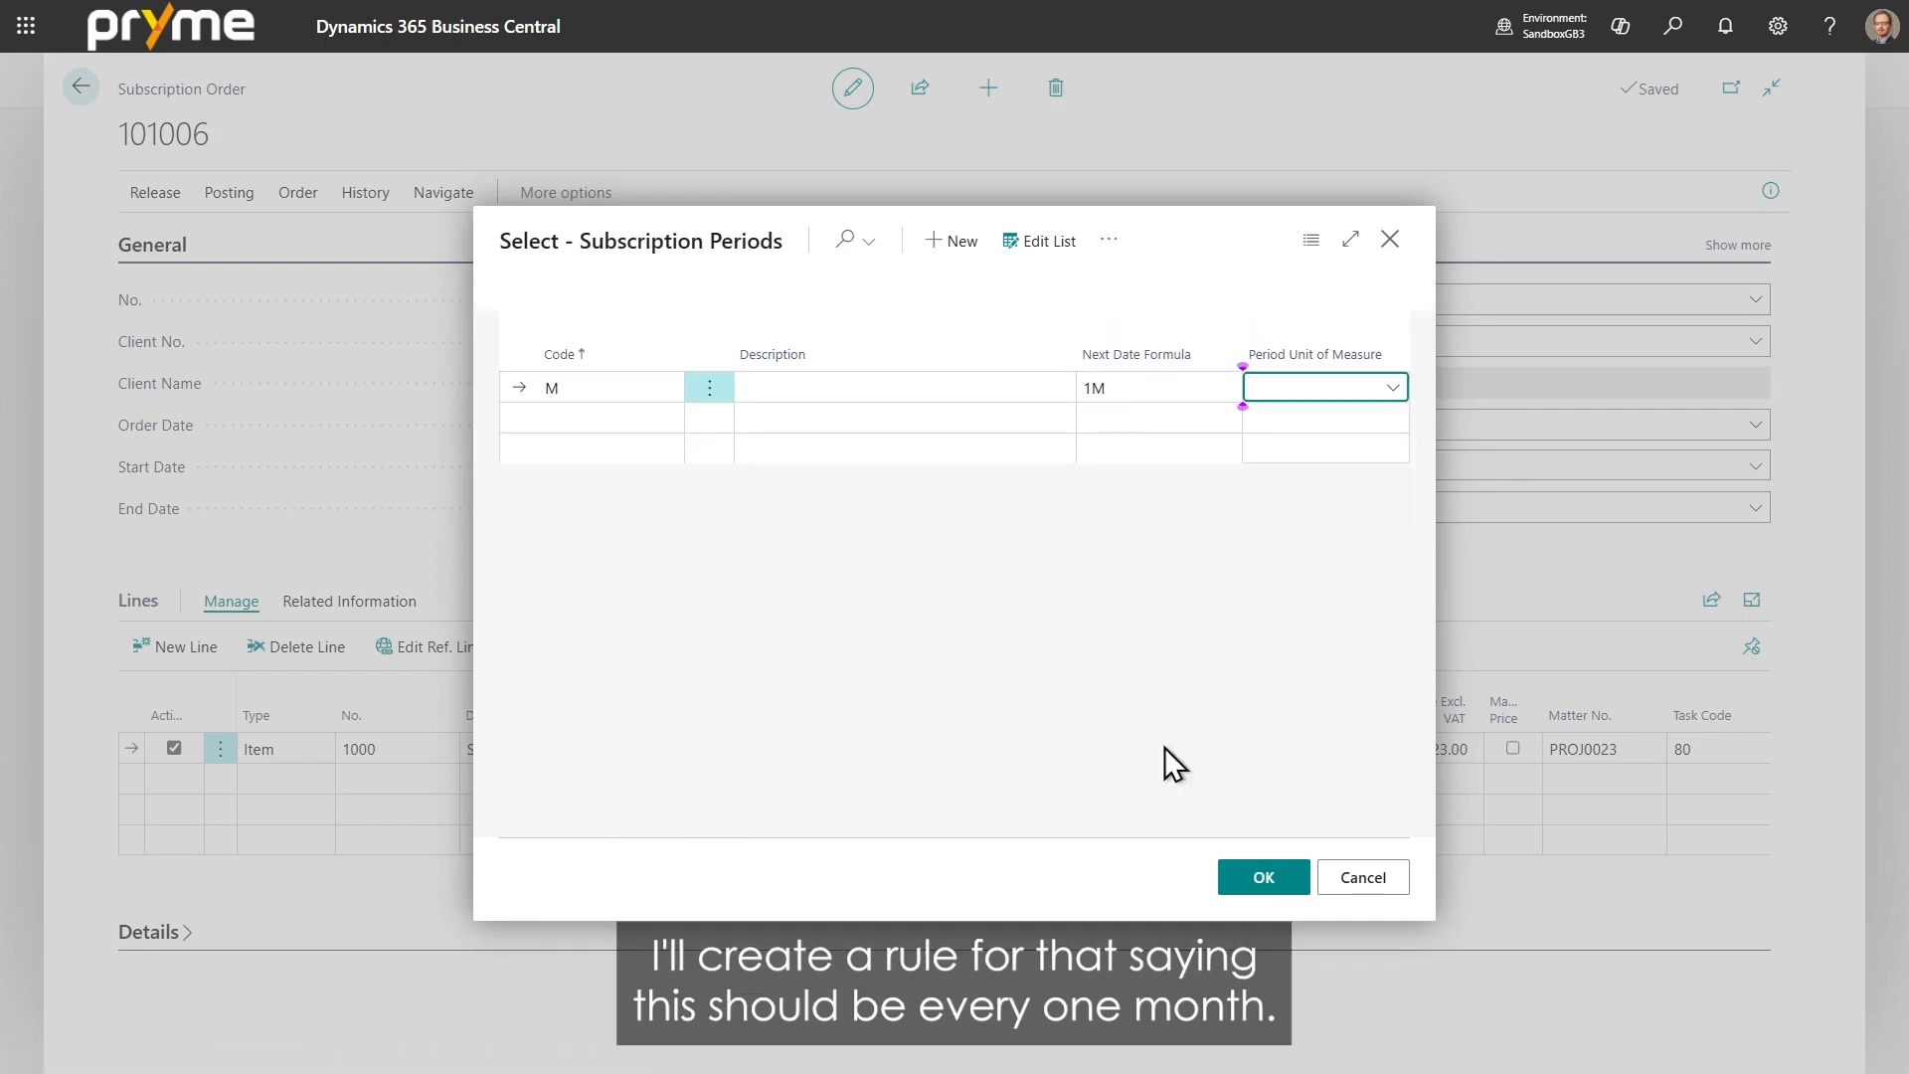
key(Tab)
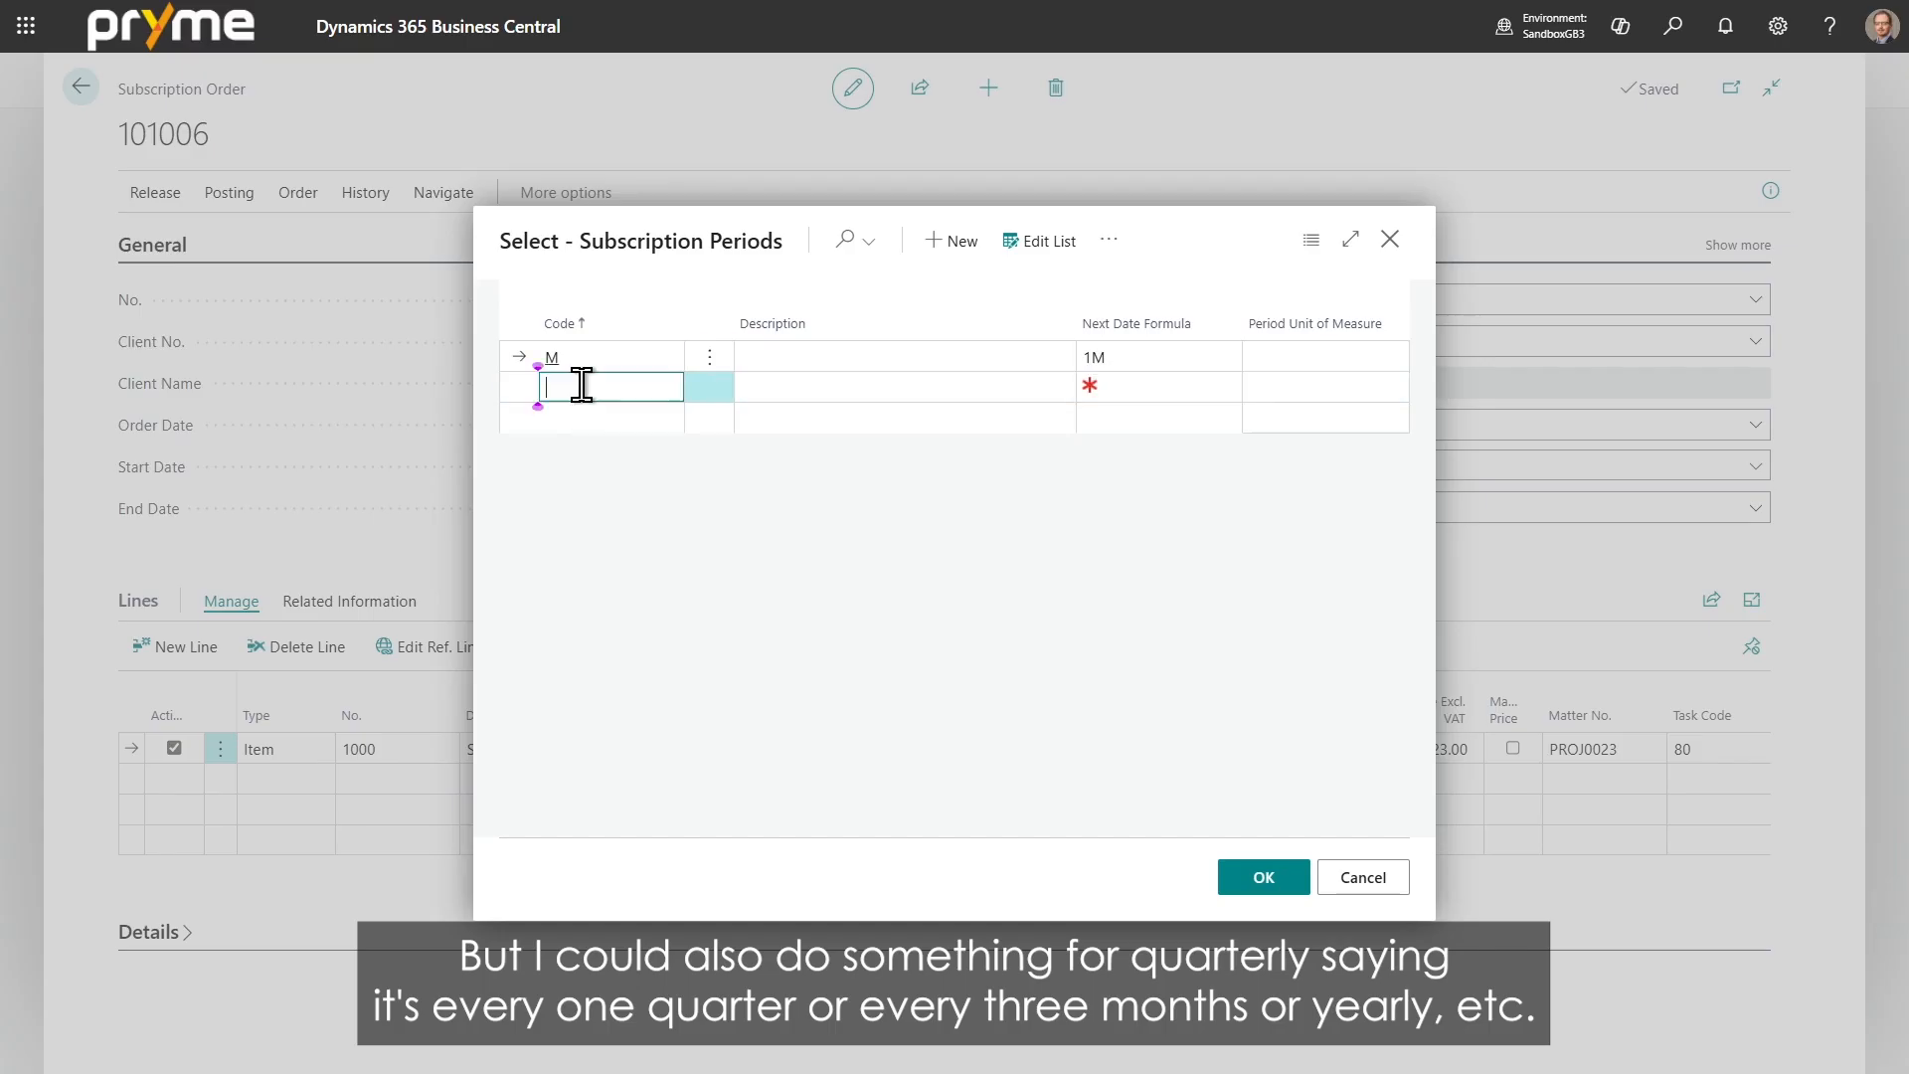
Step: Add a quarterly subscription period with code Q and next date formula 1Q
text(Q)
key(Tab)
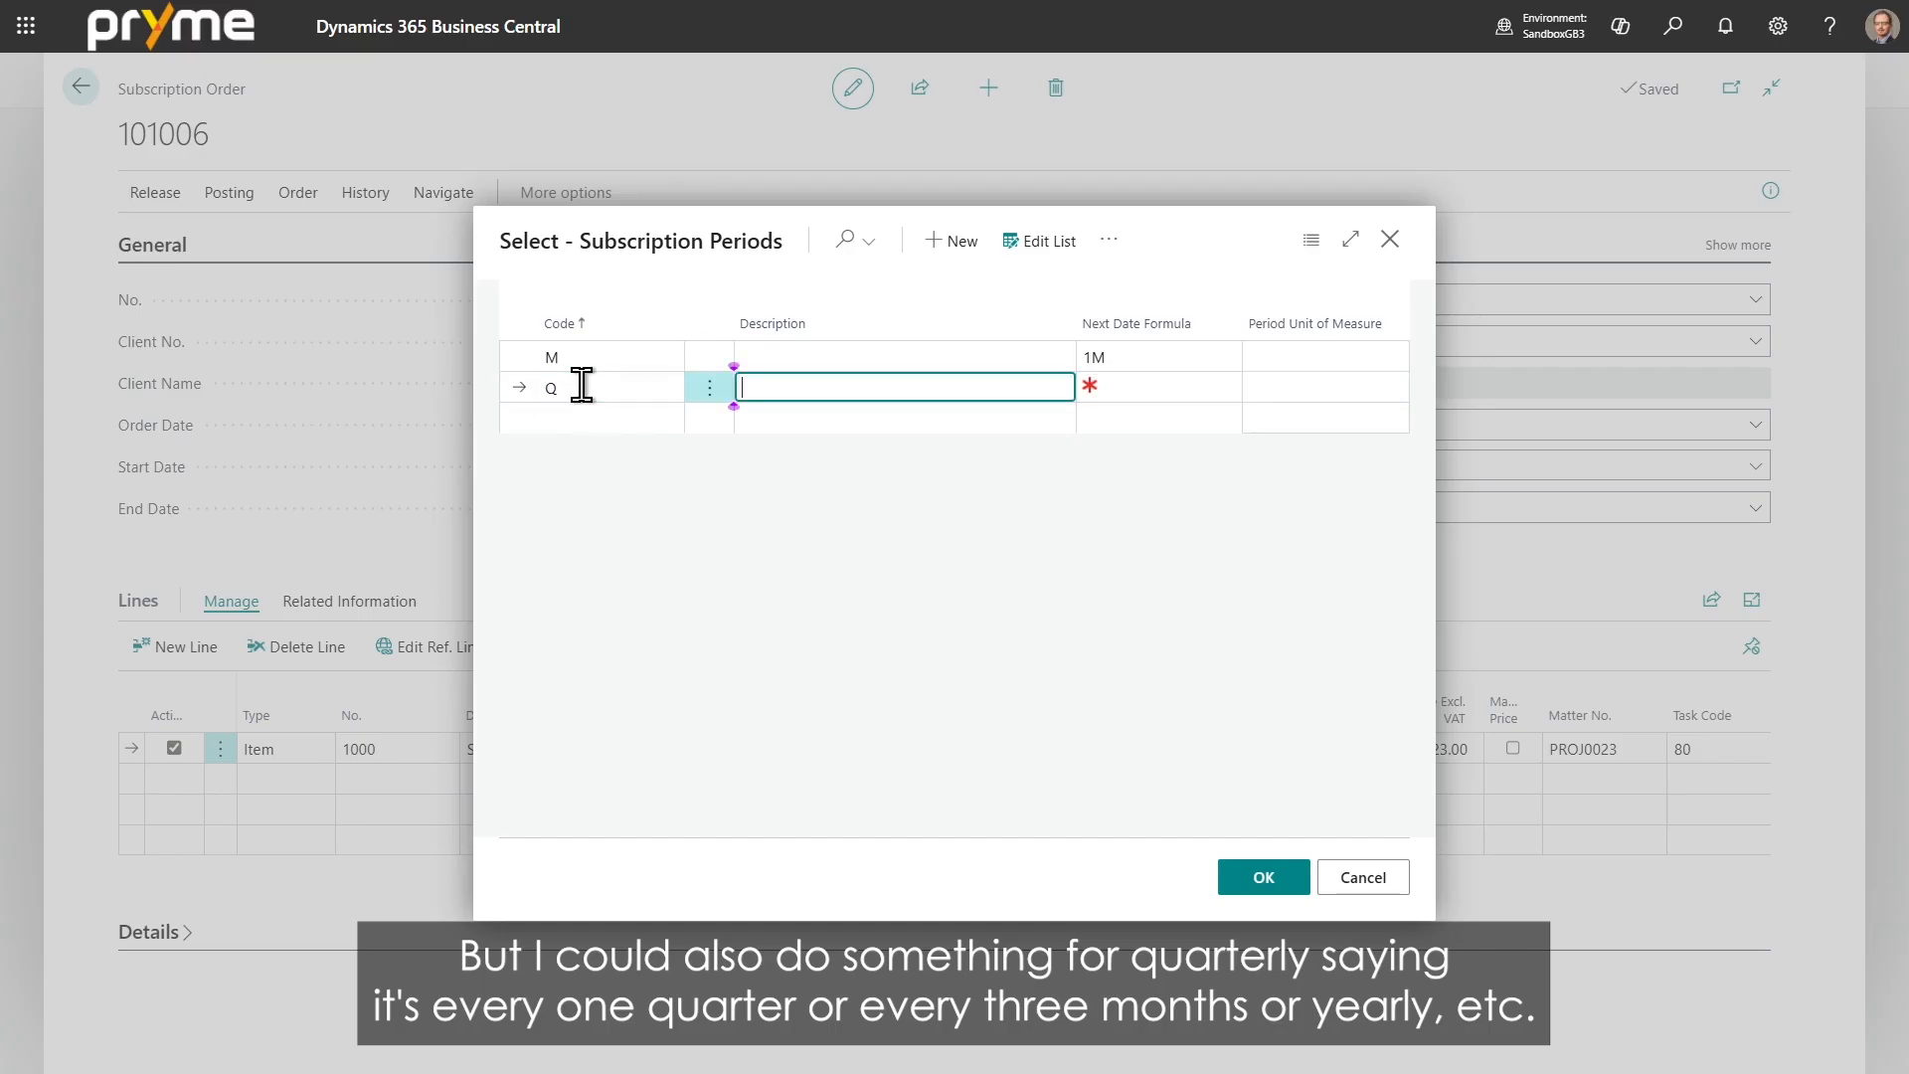
key(Tab)
text(1Q)
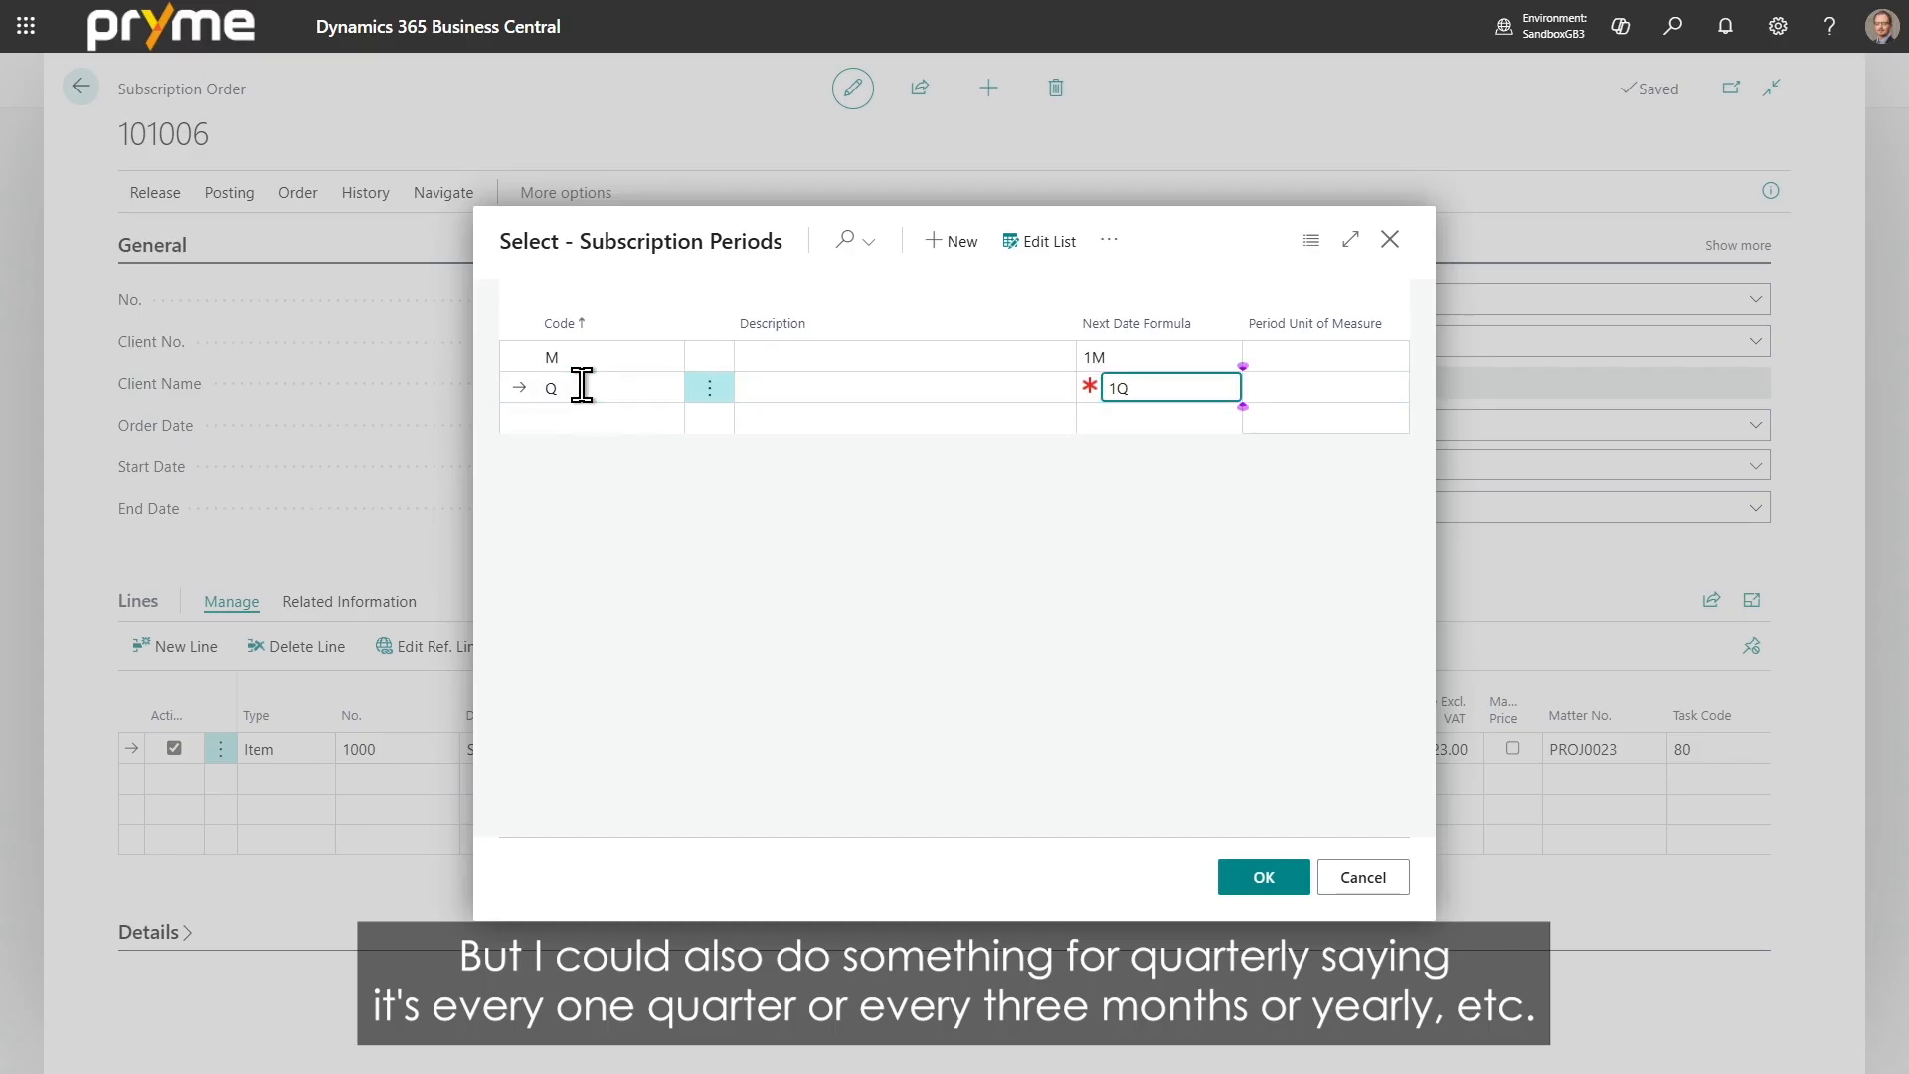
click(1184, 234)
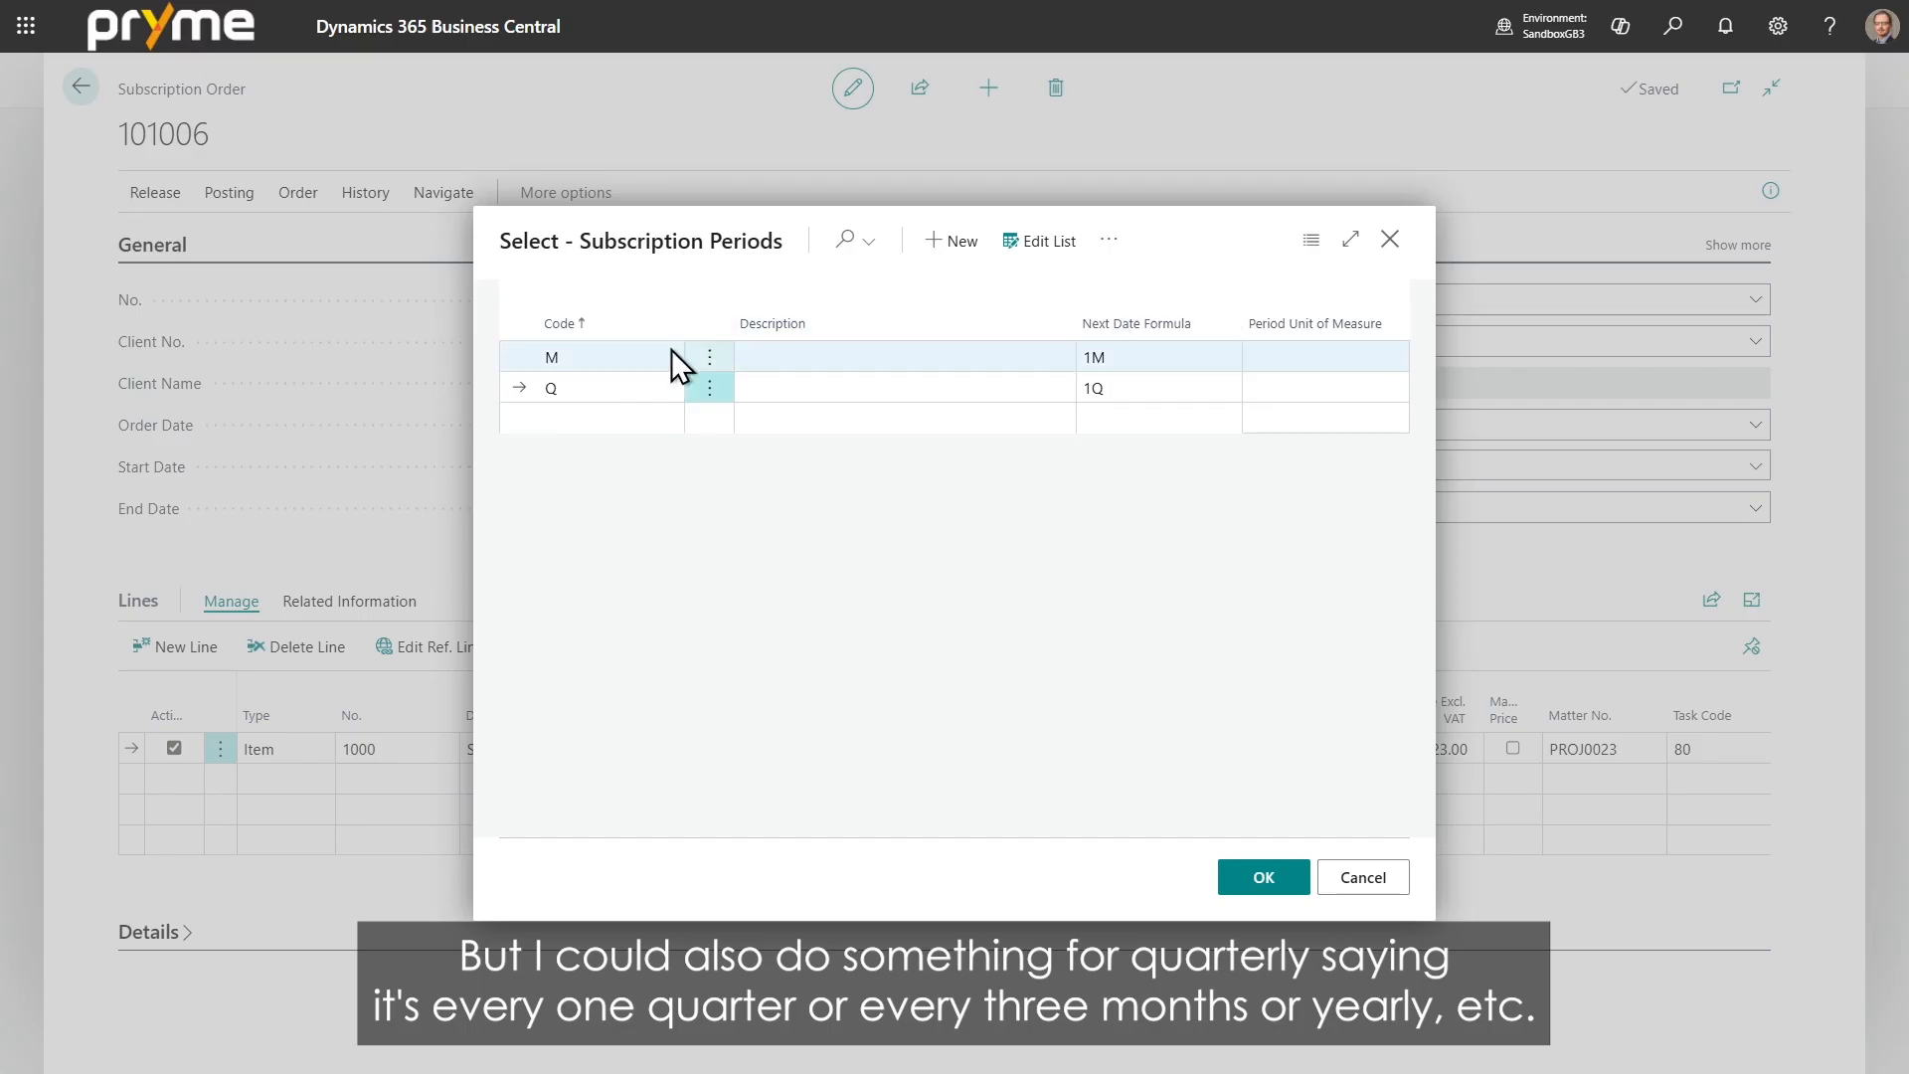
Step: Apply period M to the service fee line and release the subscription order
click(609, 355)
click(1248, 877)
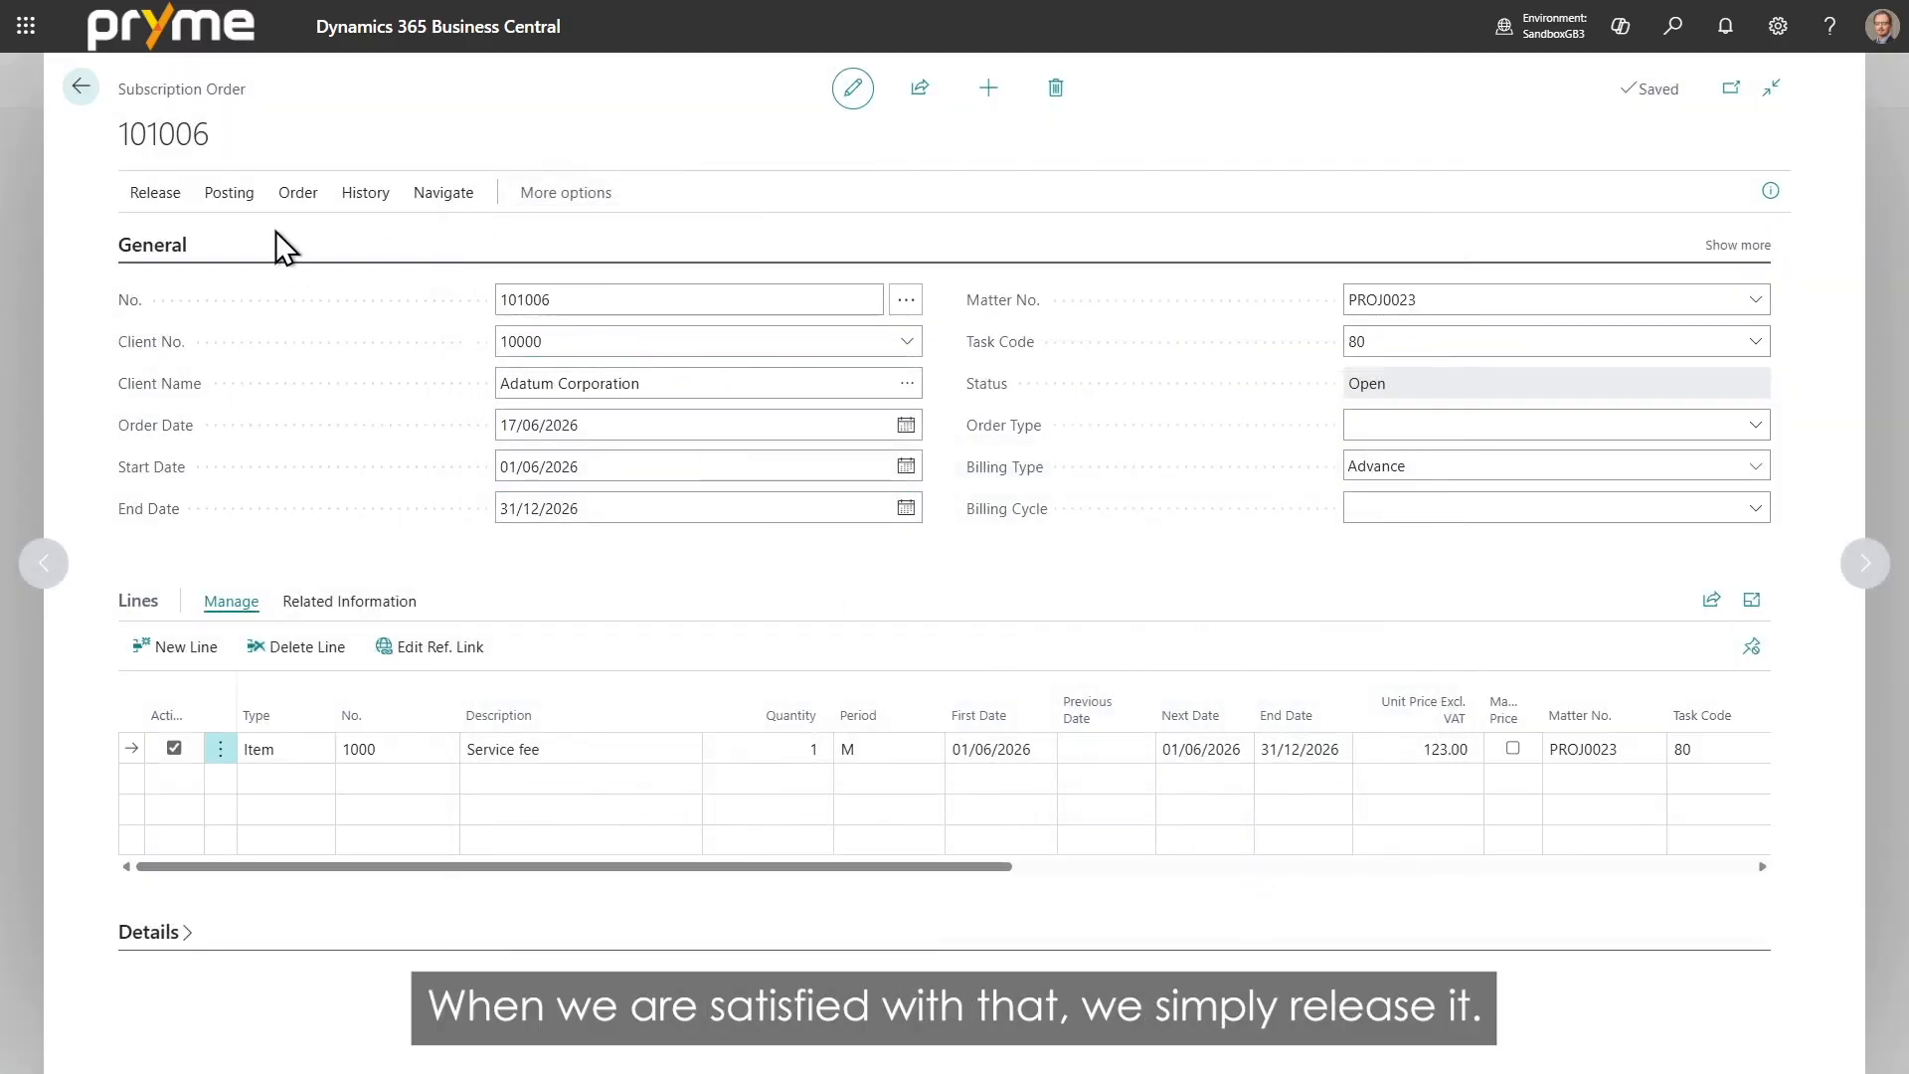
click(162, 194)
click(179, 236)
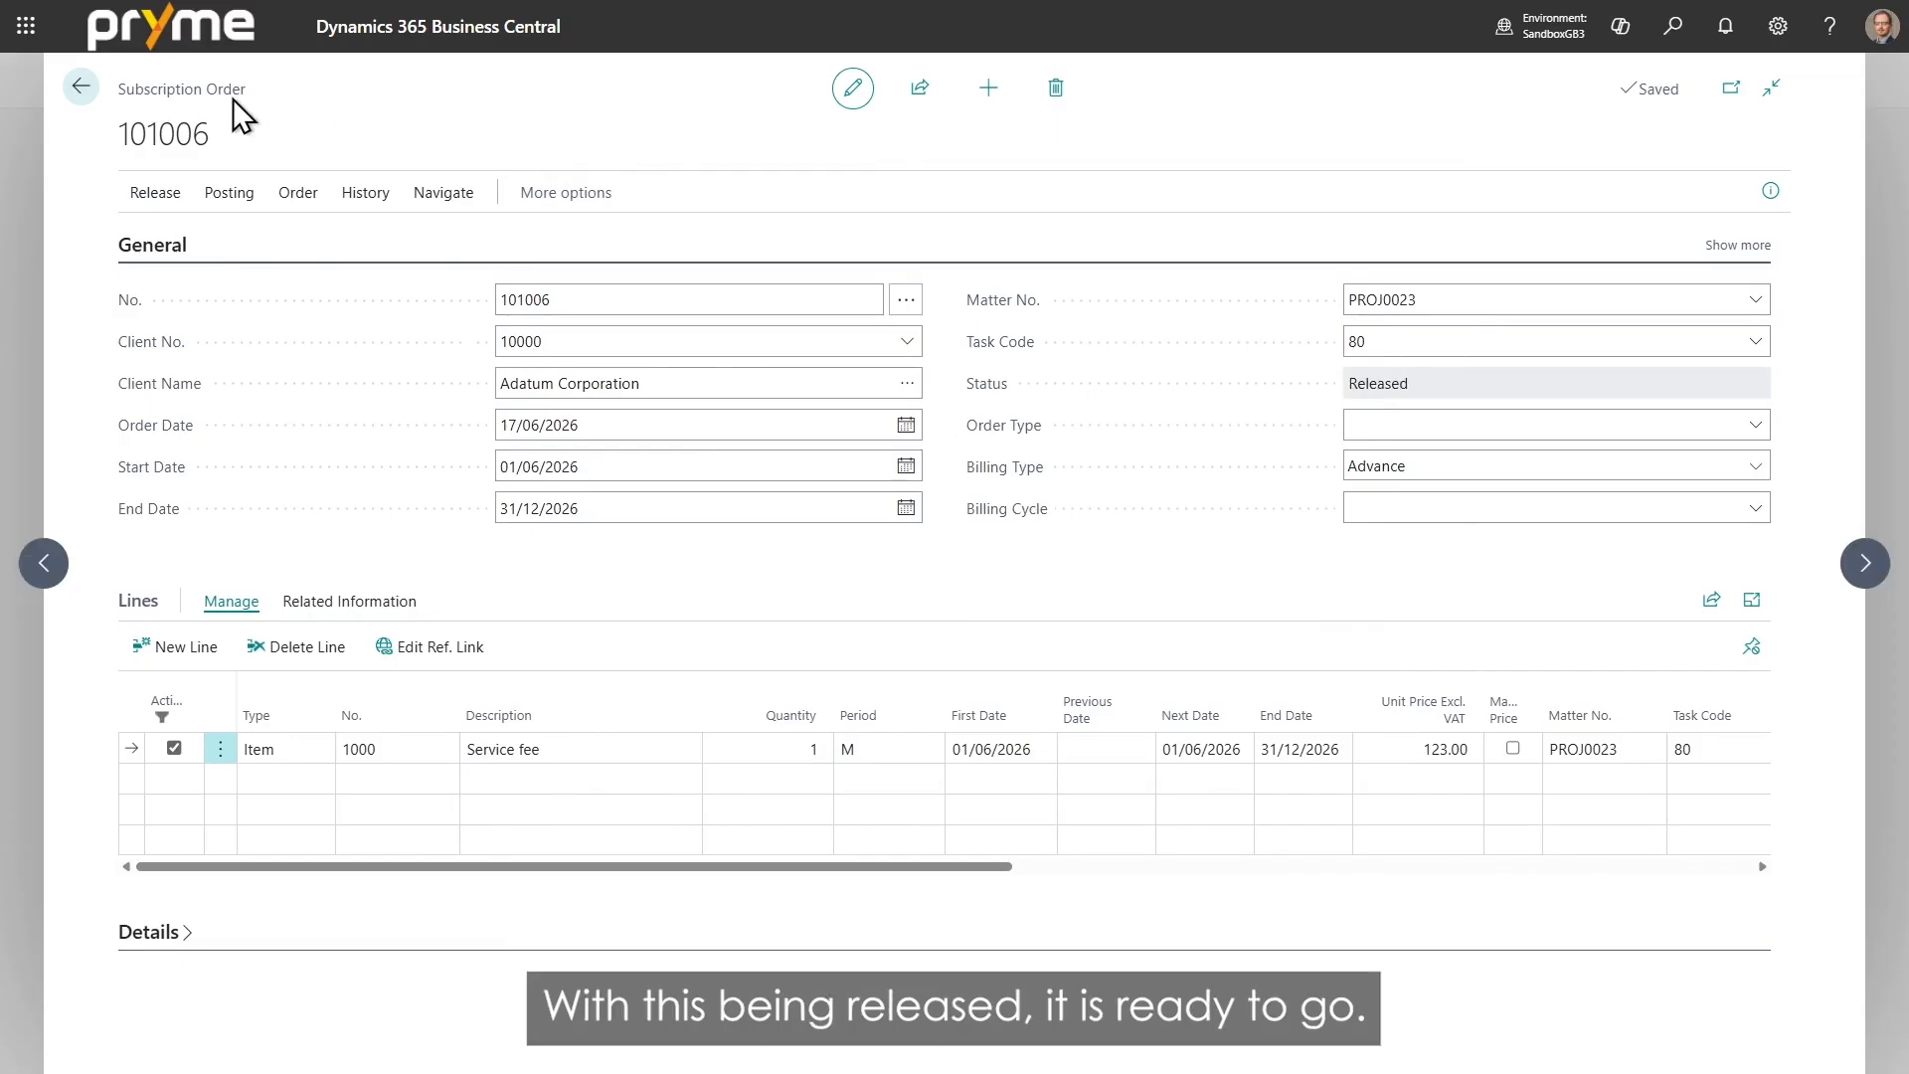
Step: Batch post the released Adatum Corporation subscription order from the subscription order list and open its usage quantity details
click(79, 86)
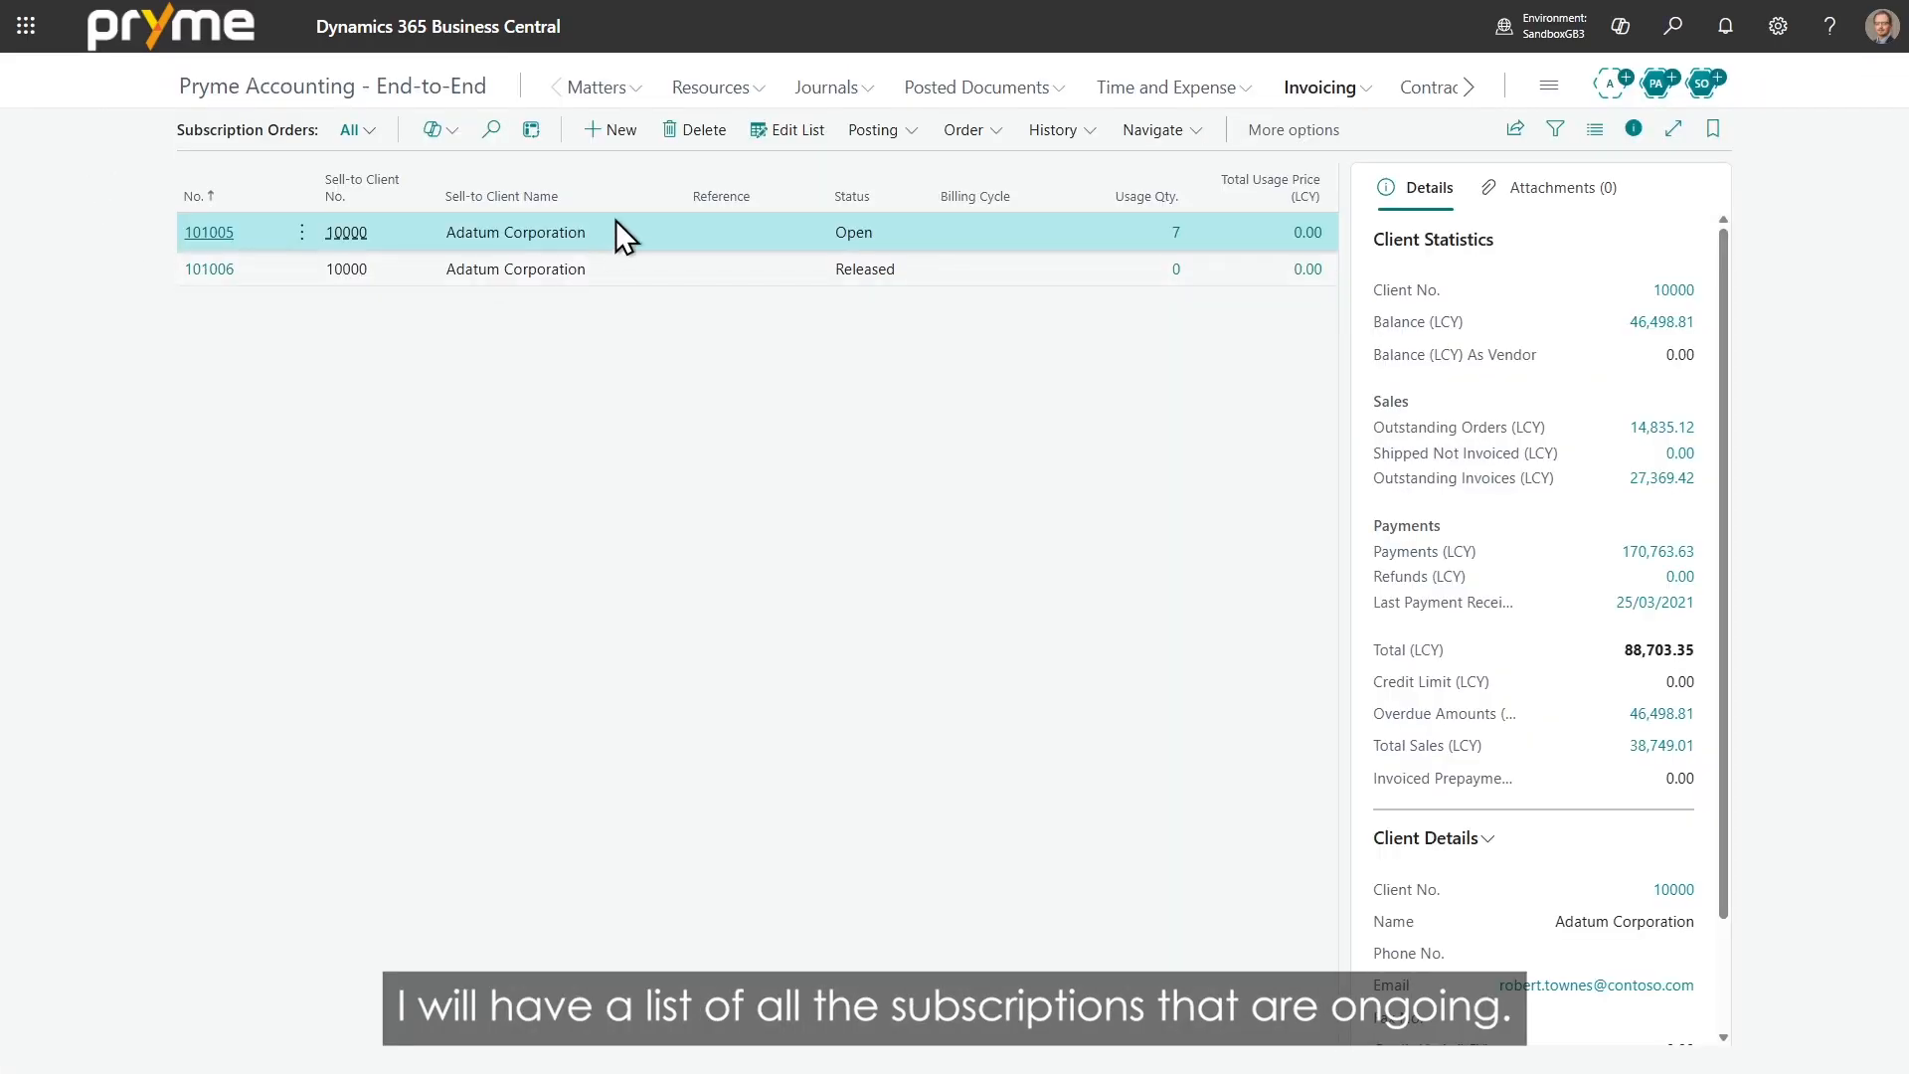
click(635, 273)
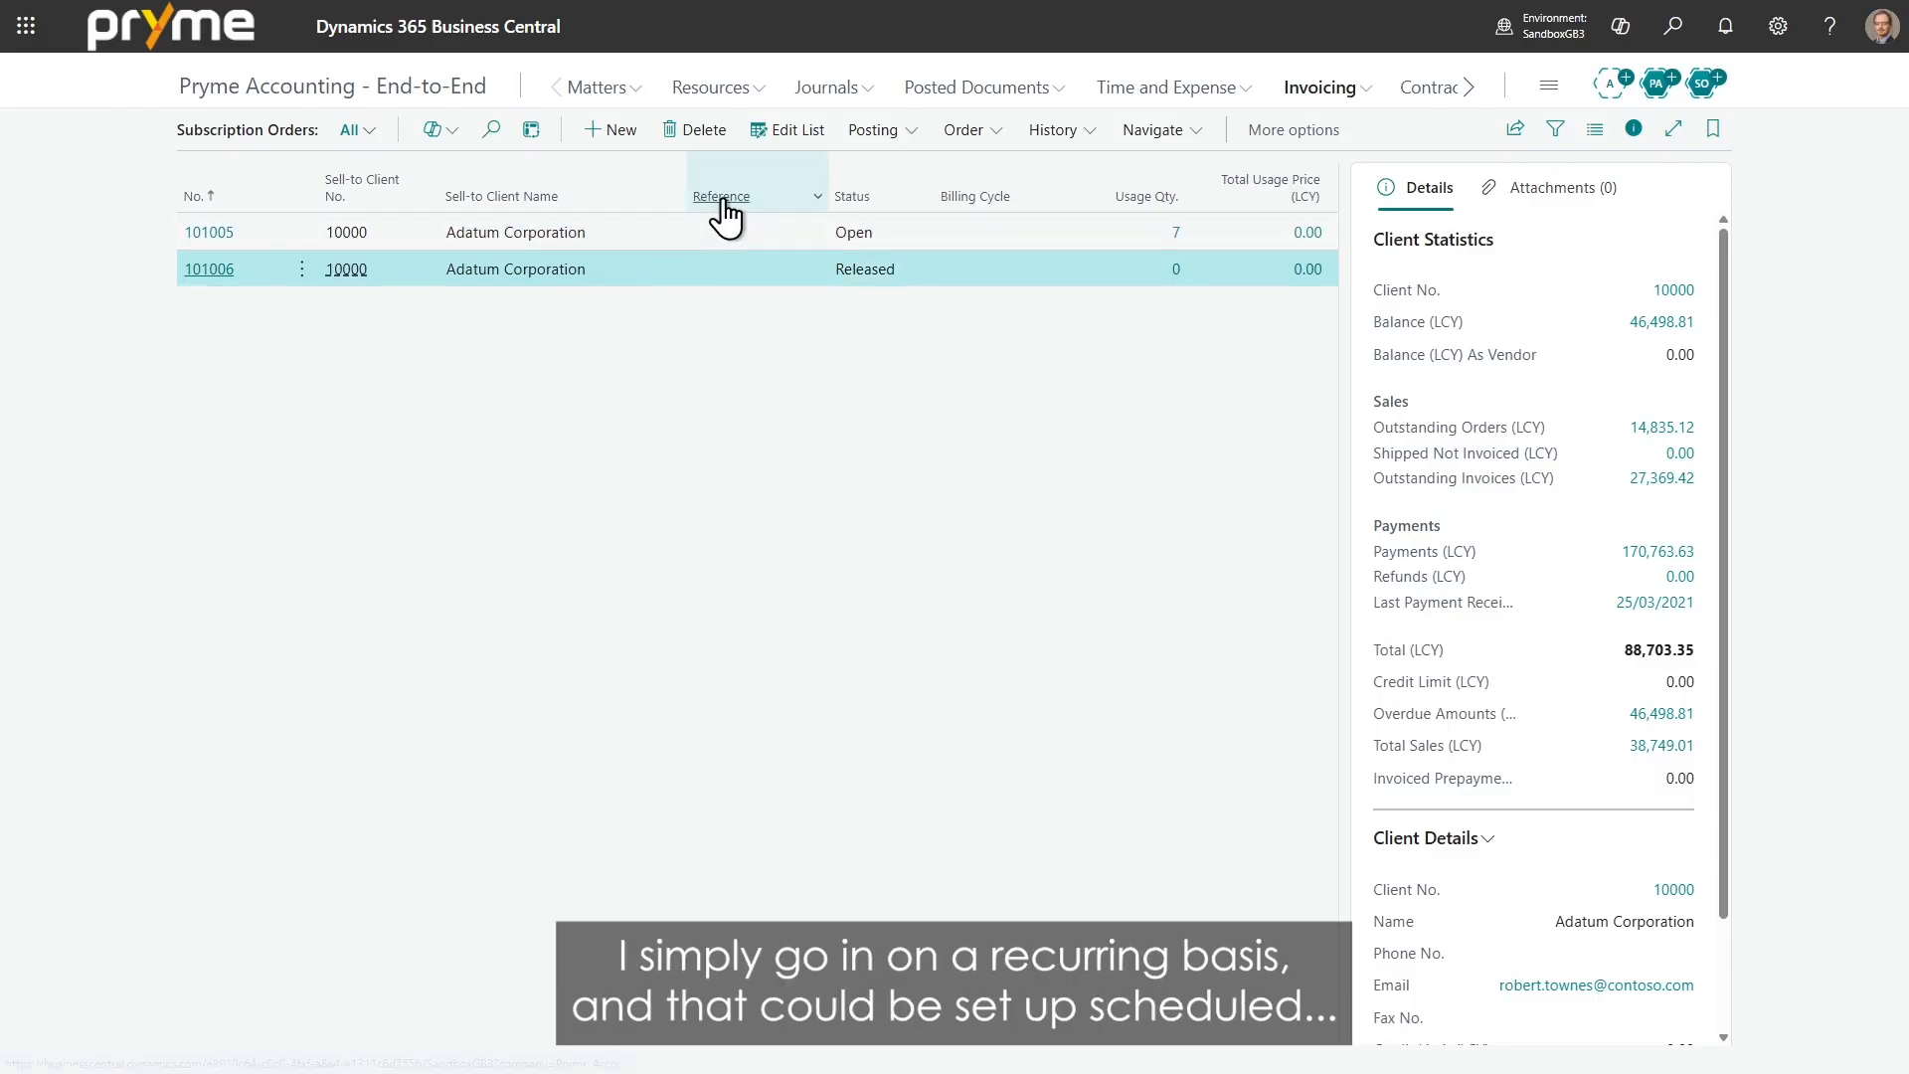
click(899, 132)
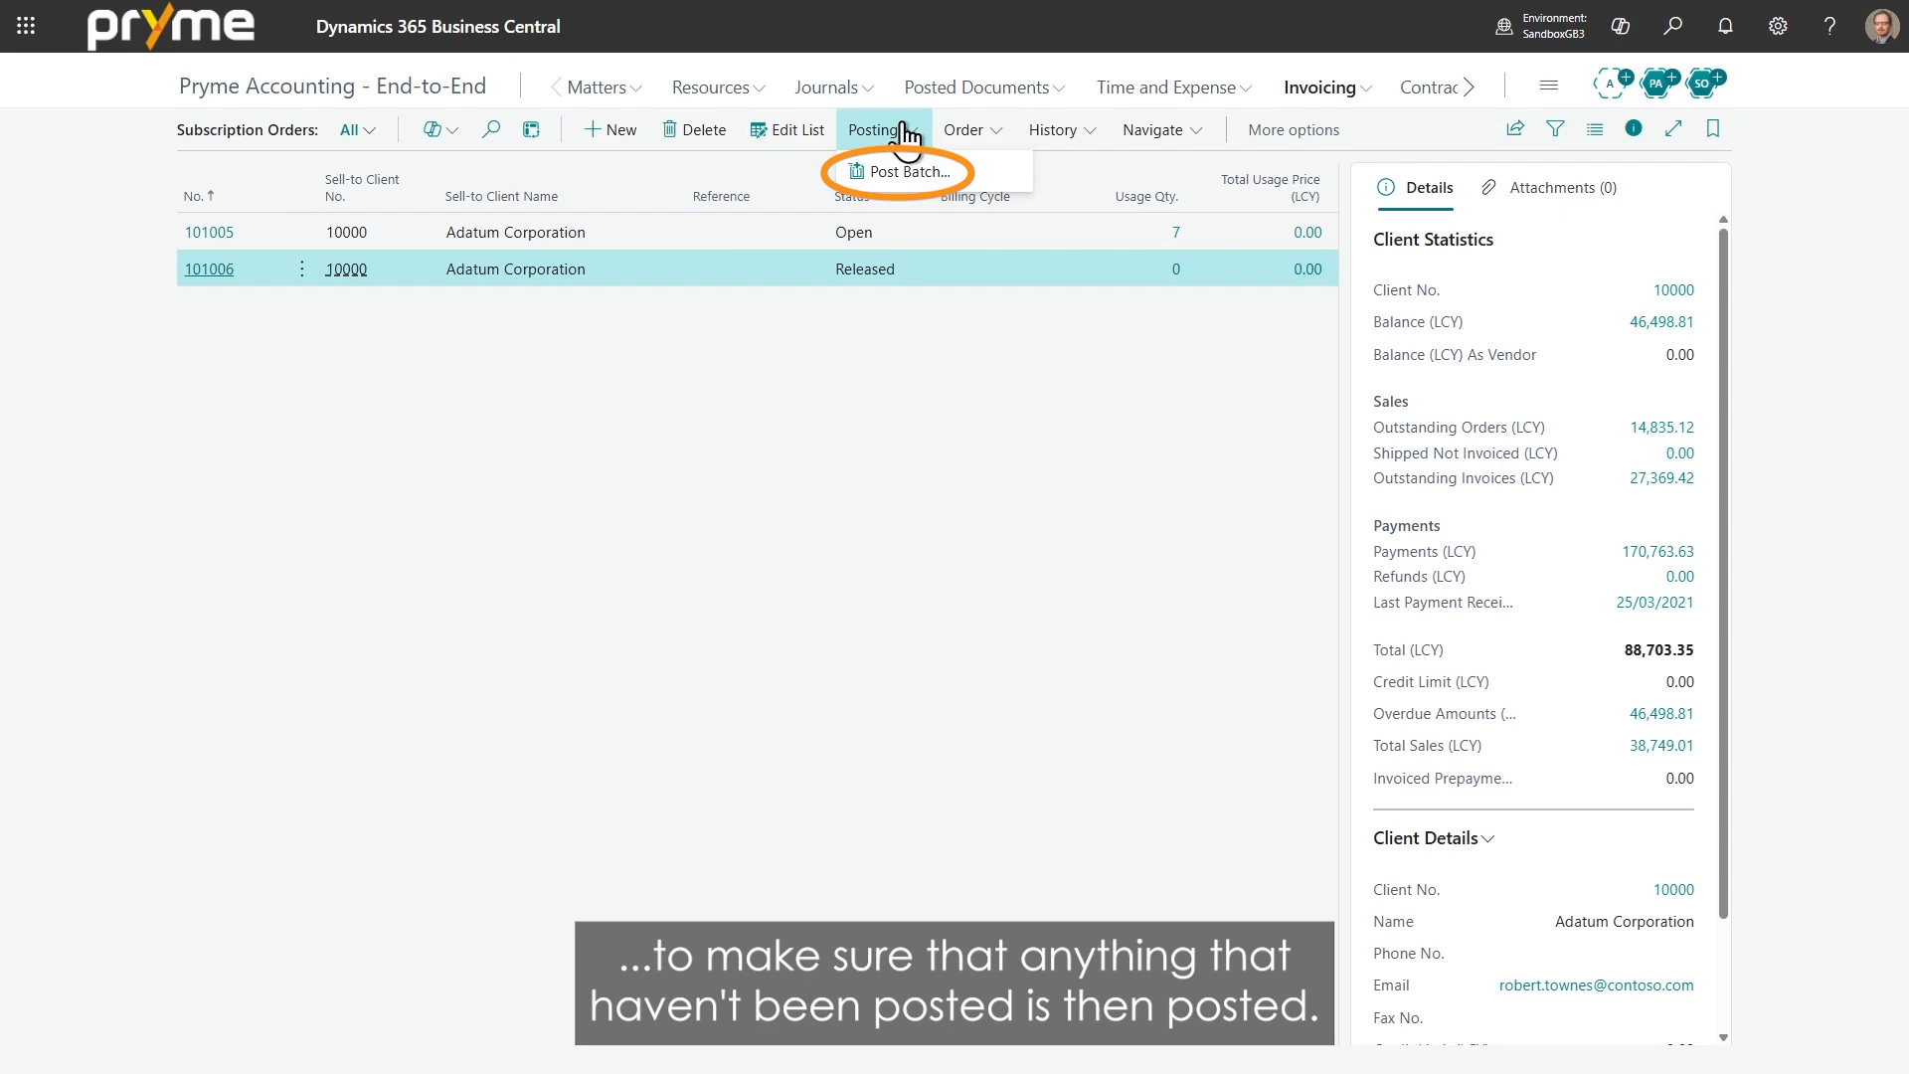
click(906, 171)
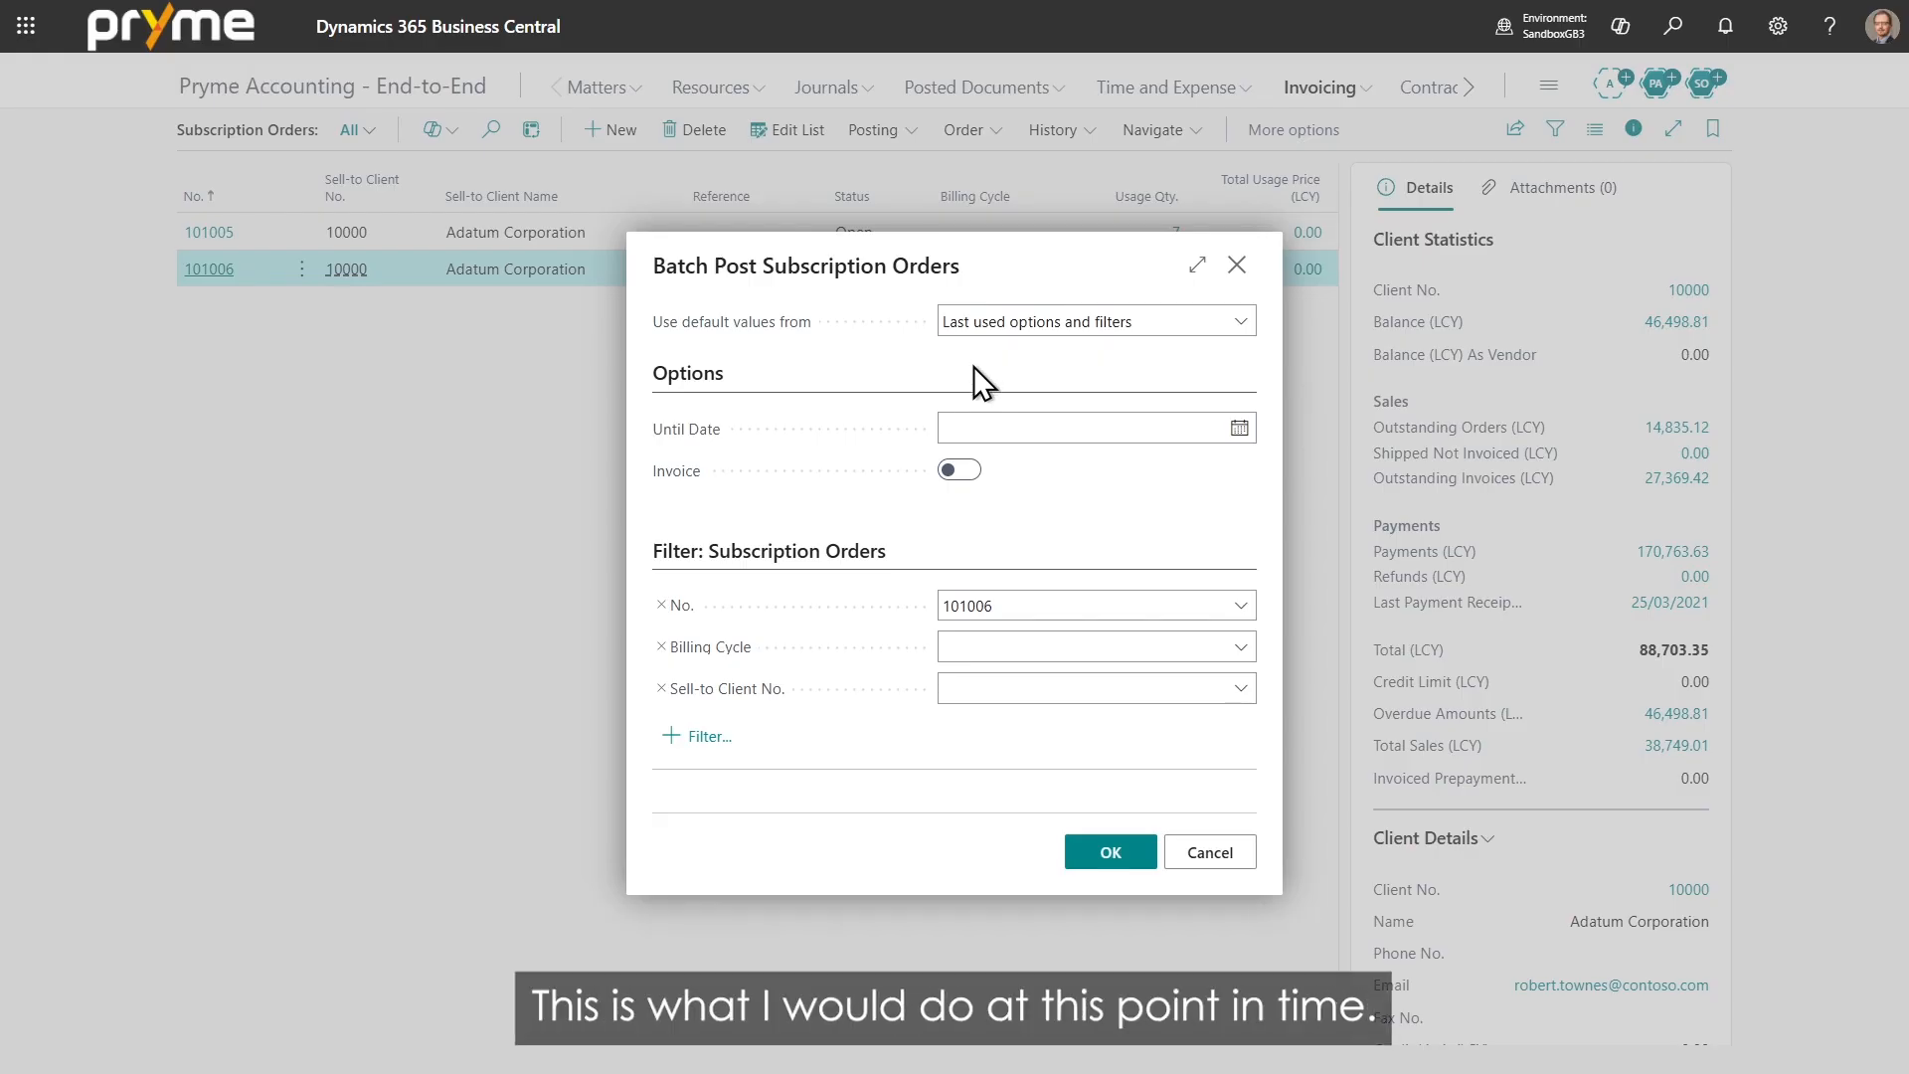
click(1105, 851)
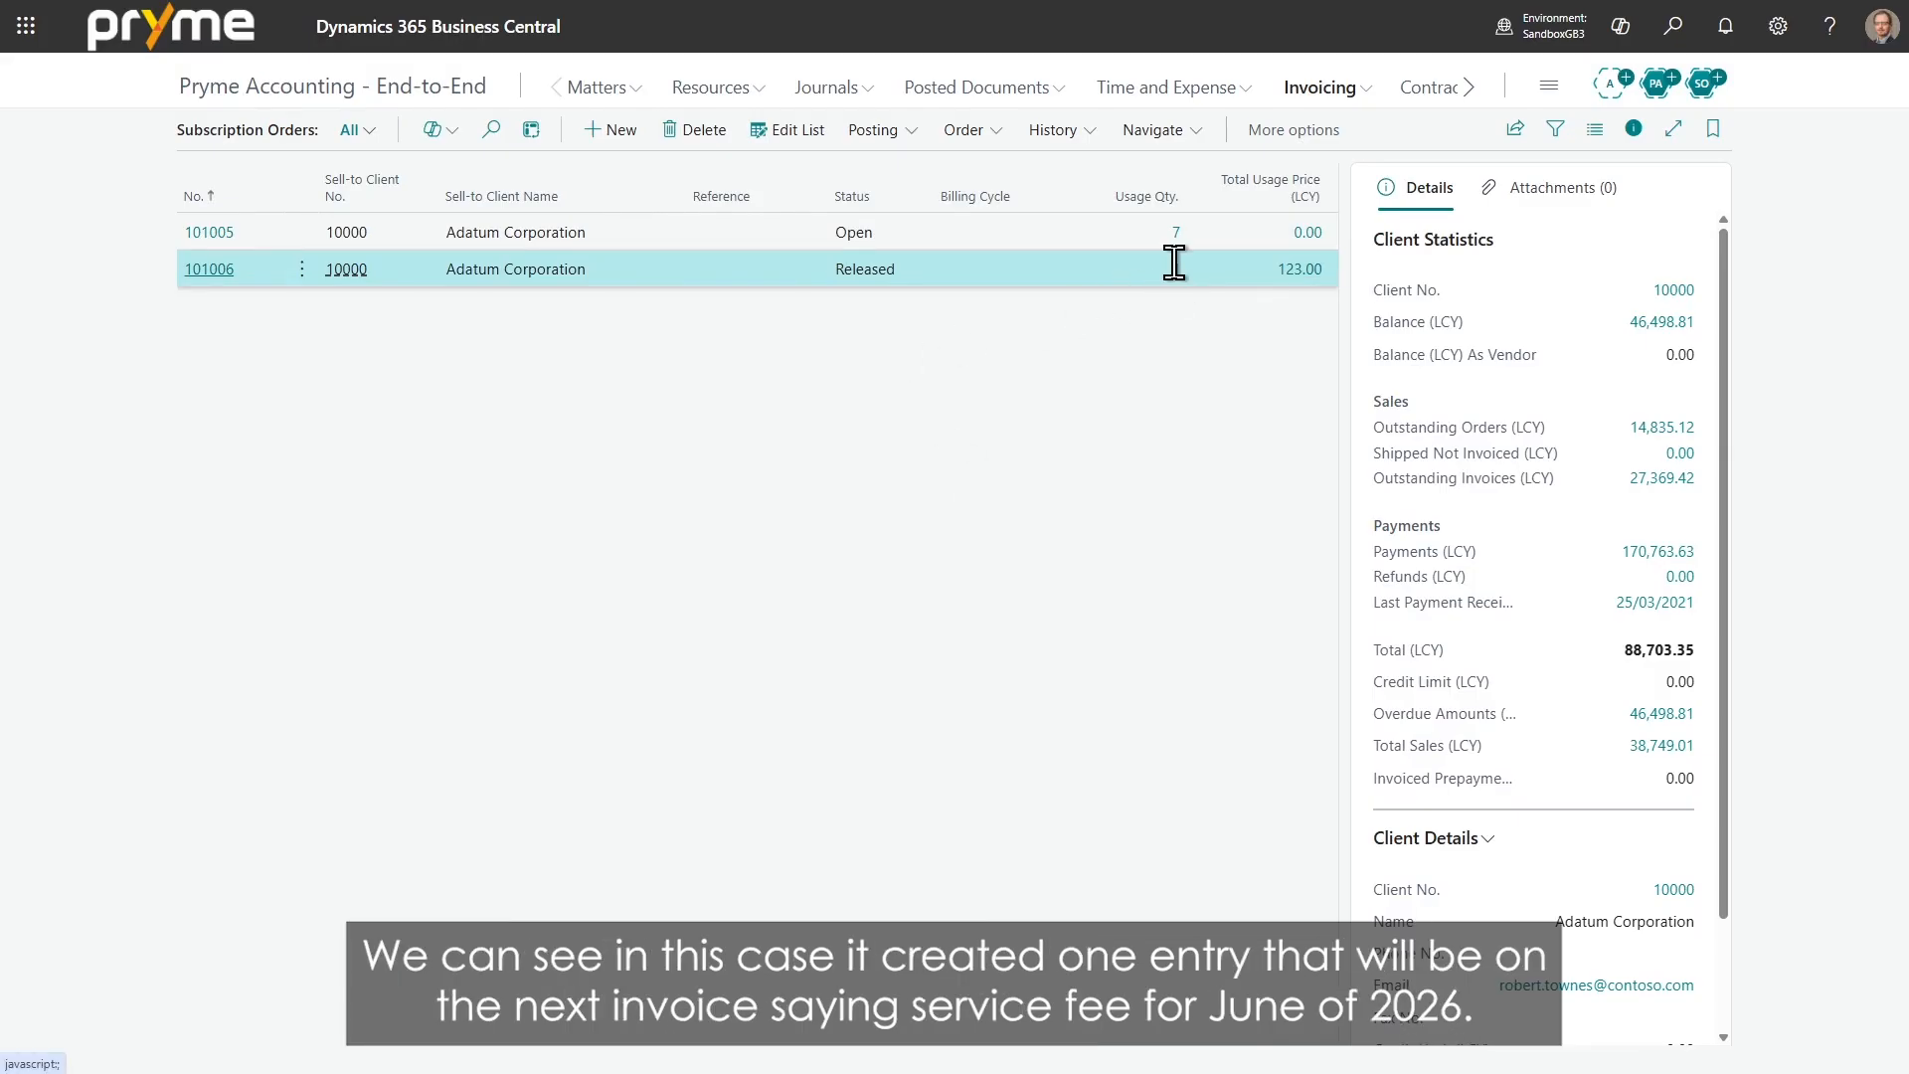
click(1174, 268)
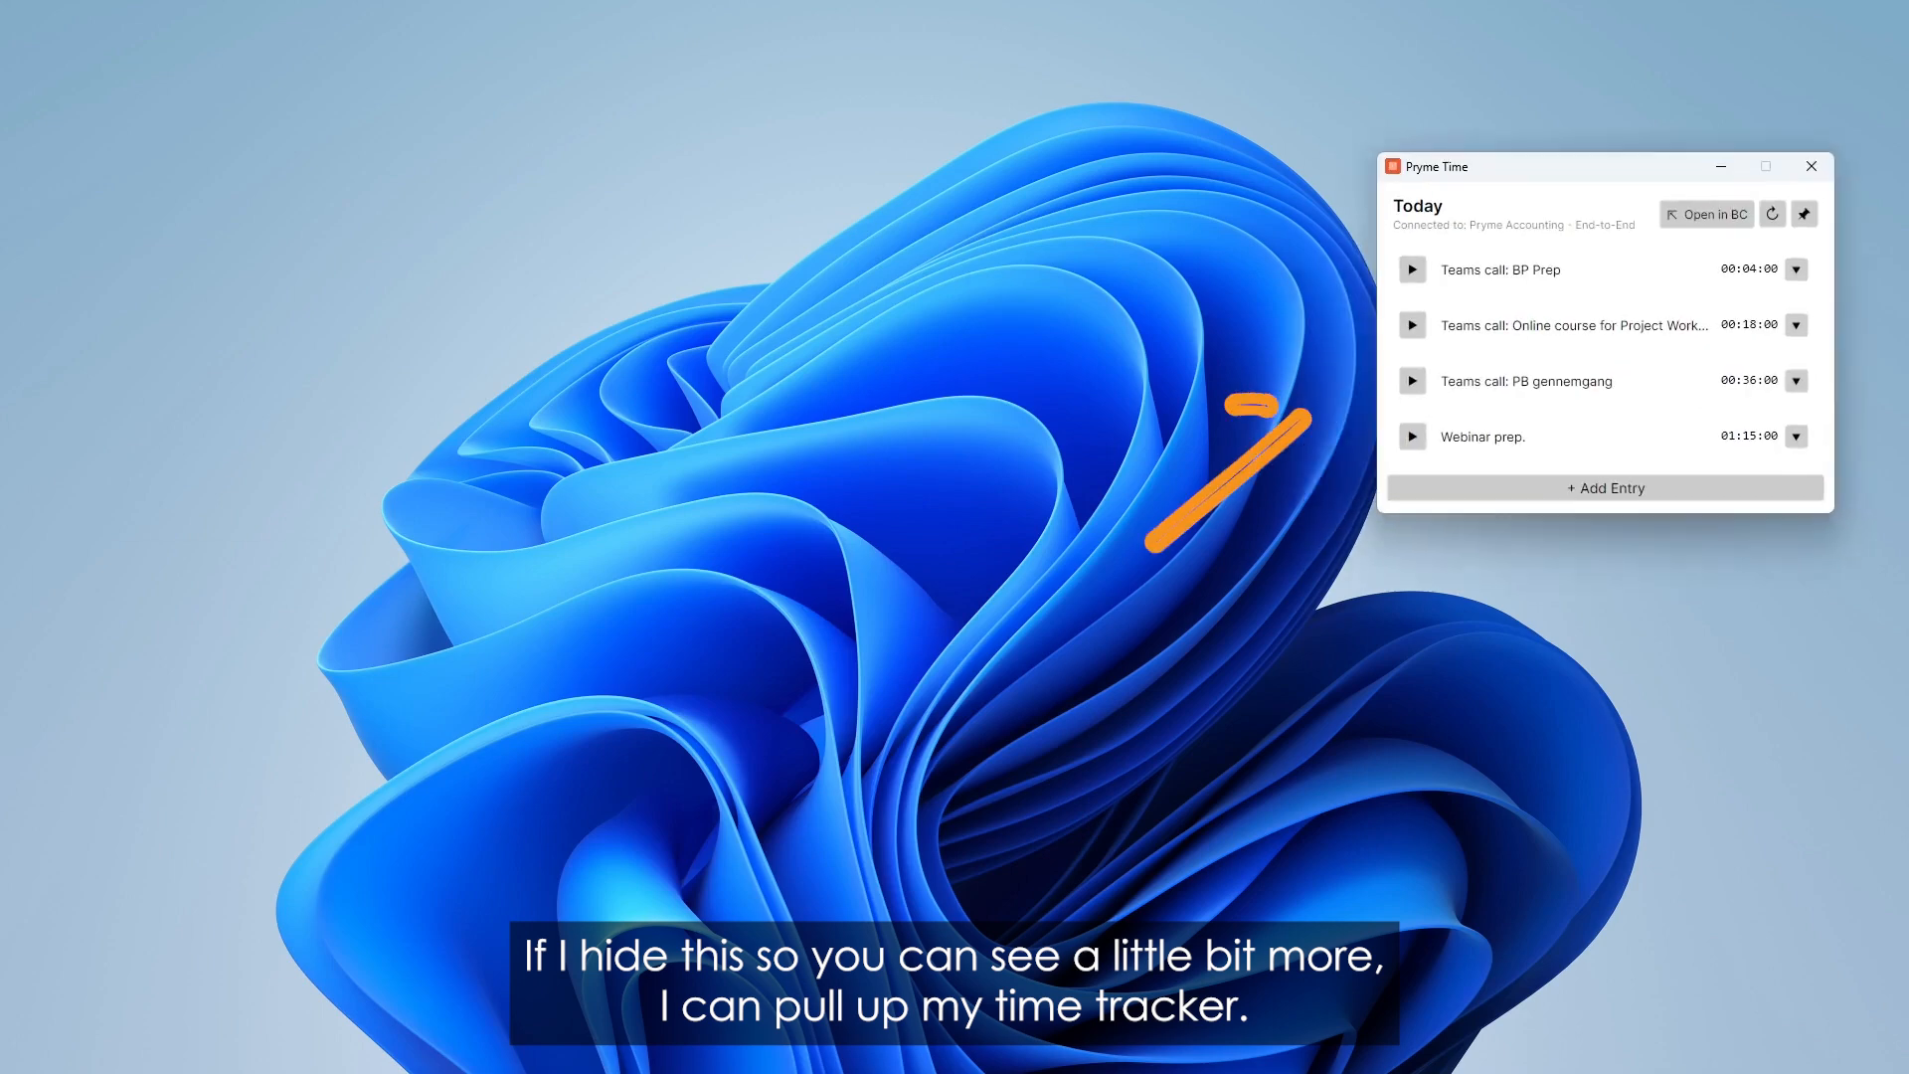
Step: Move the Pryme Time tracker window clear of the desktop centre and add a running time entry named Presentation
drag(1537, 161, 1554, 40)
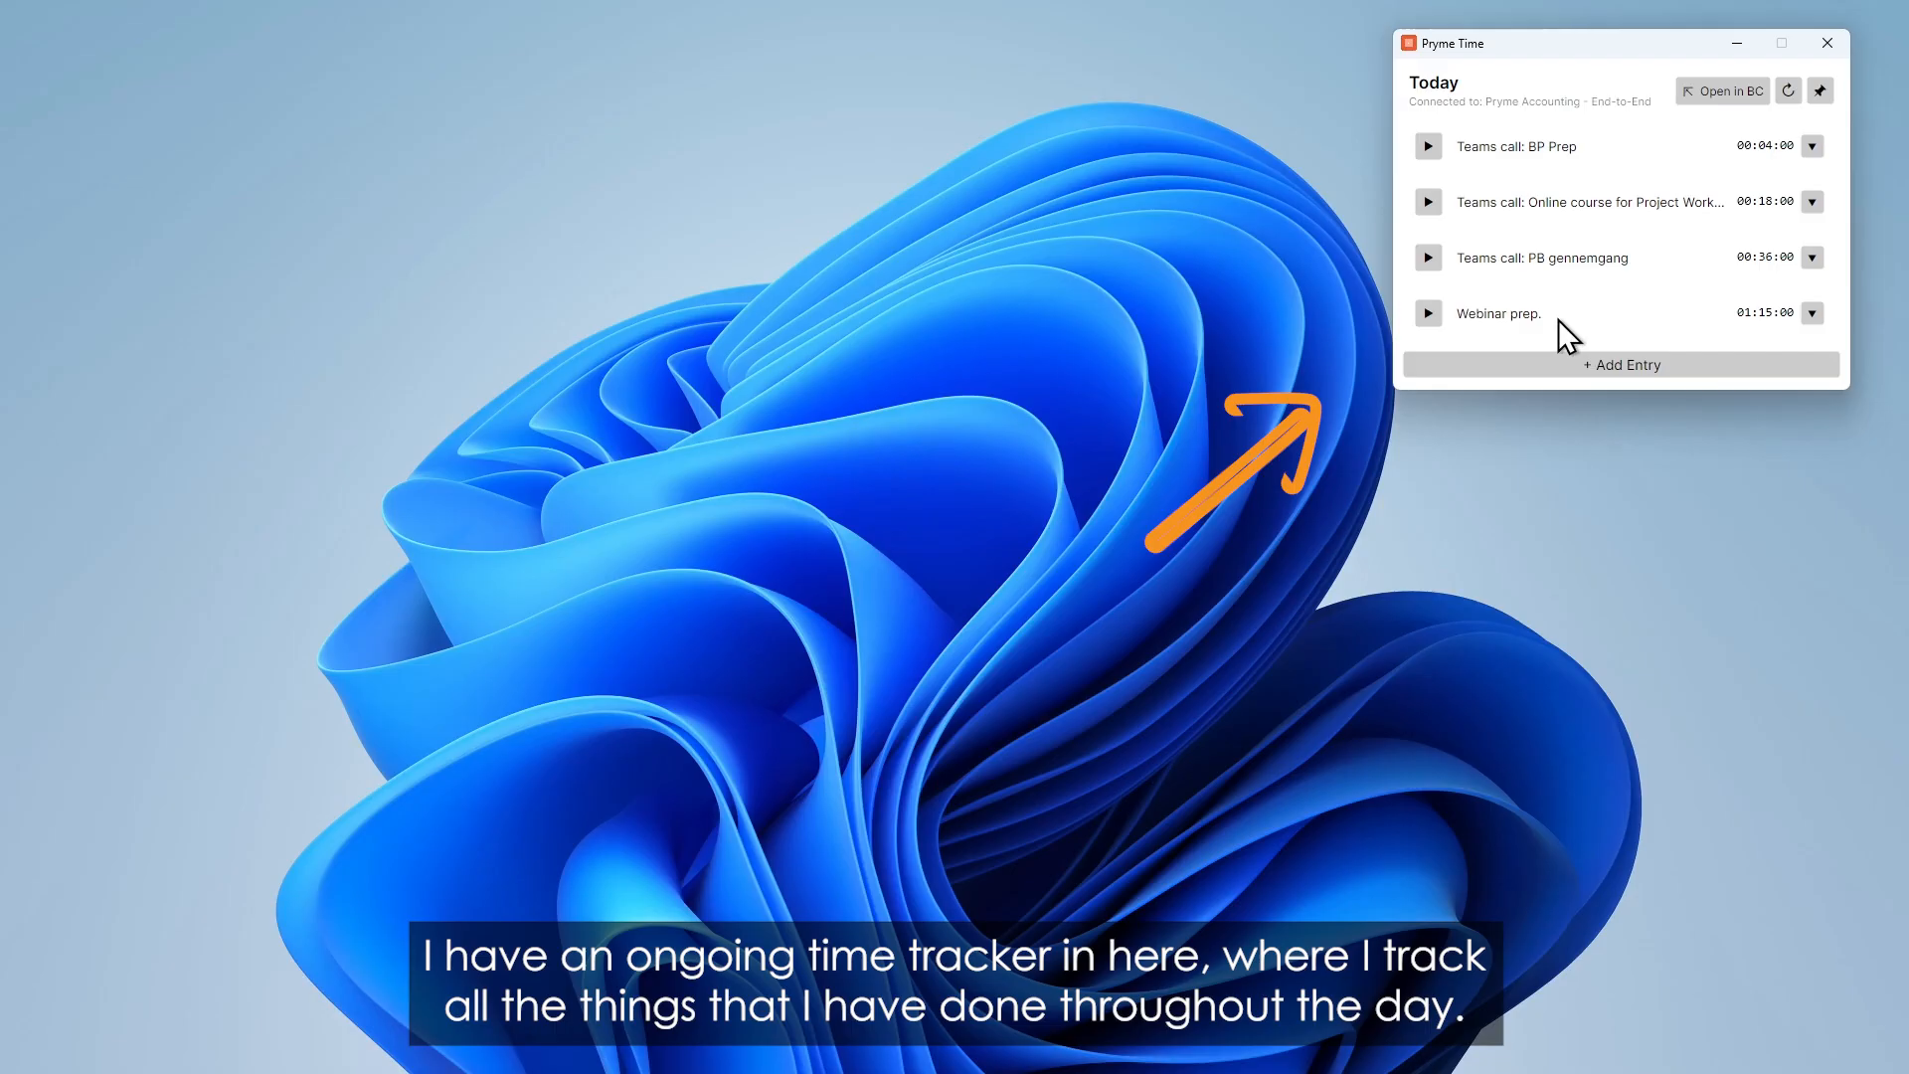
click(1609, 367)
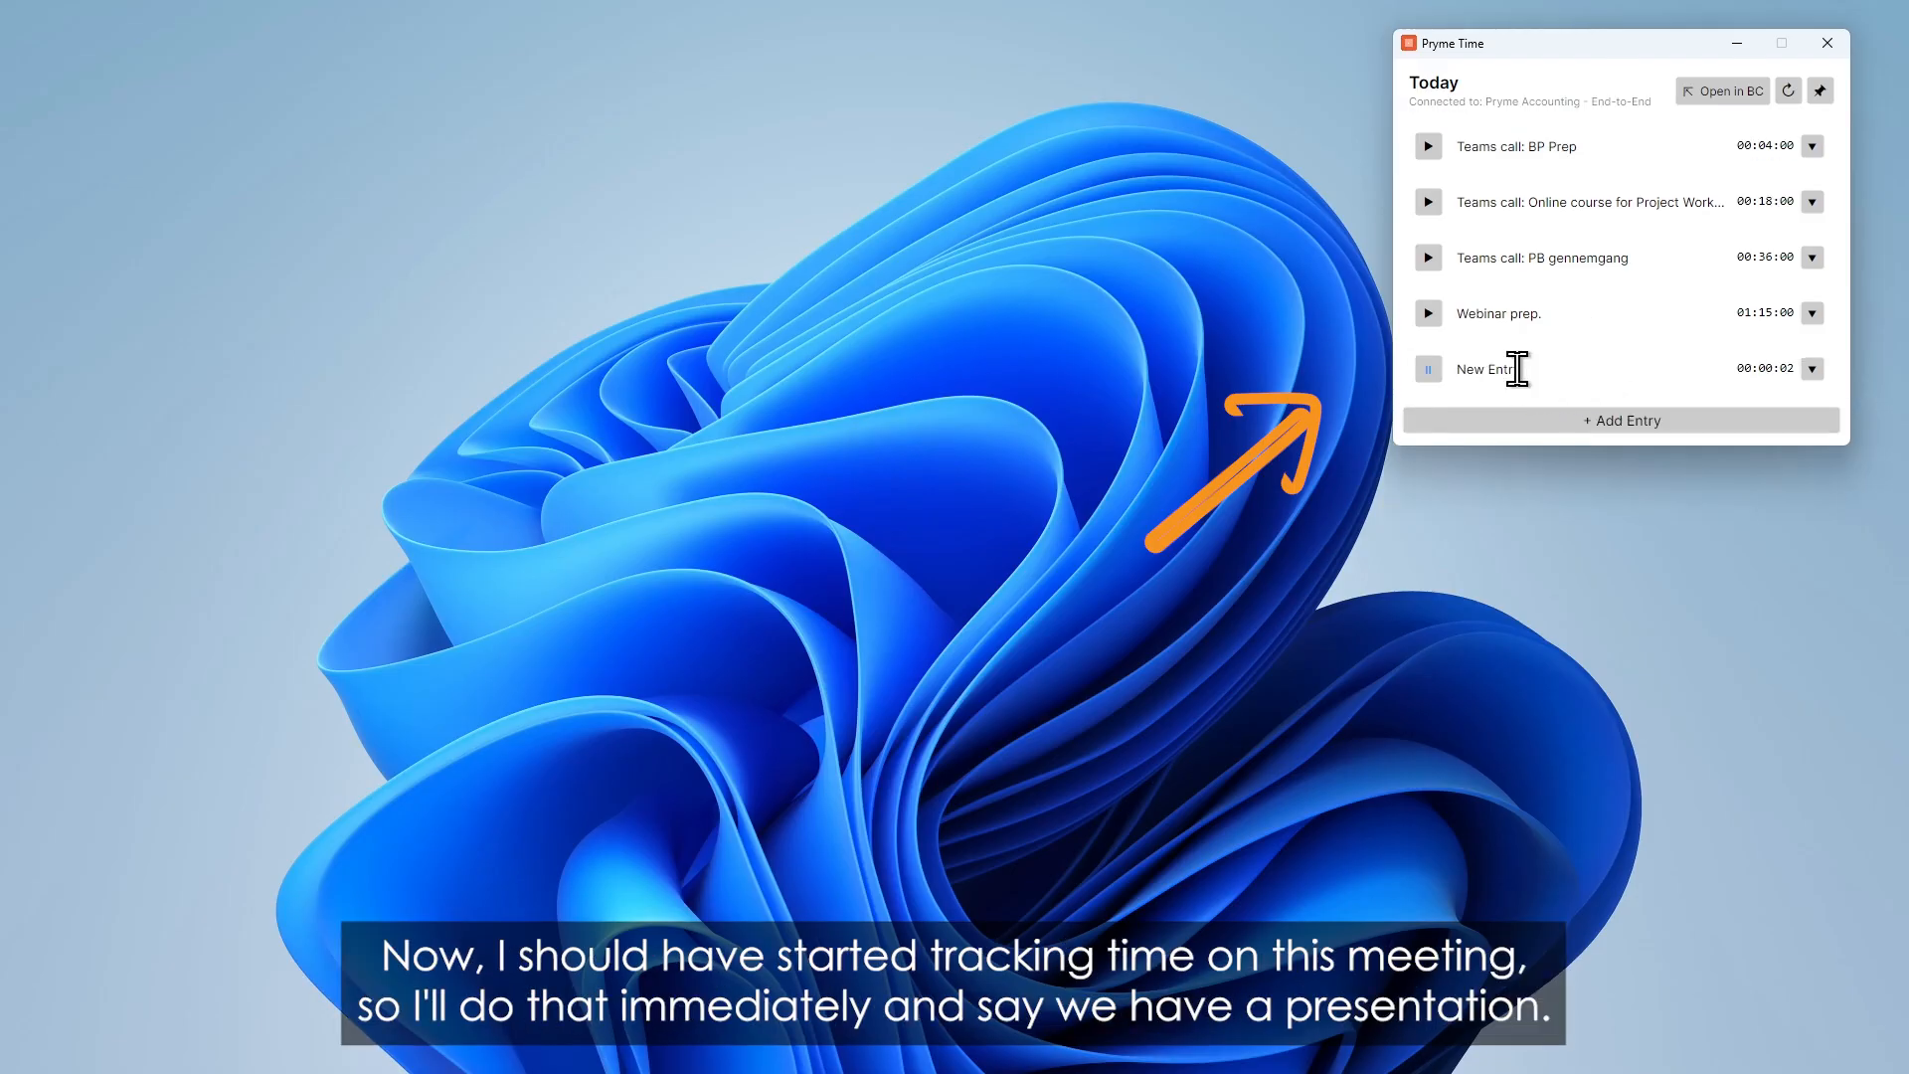
click(1516, 368)
drag(1516, 368, 1441, 371)
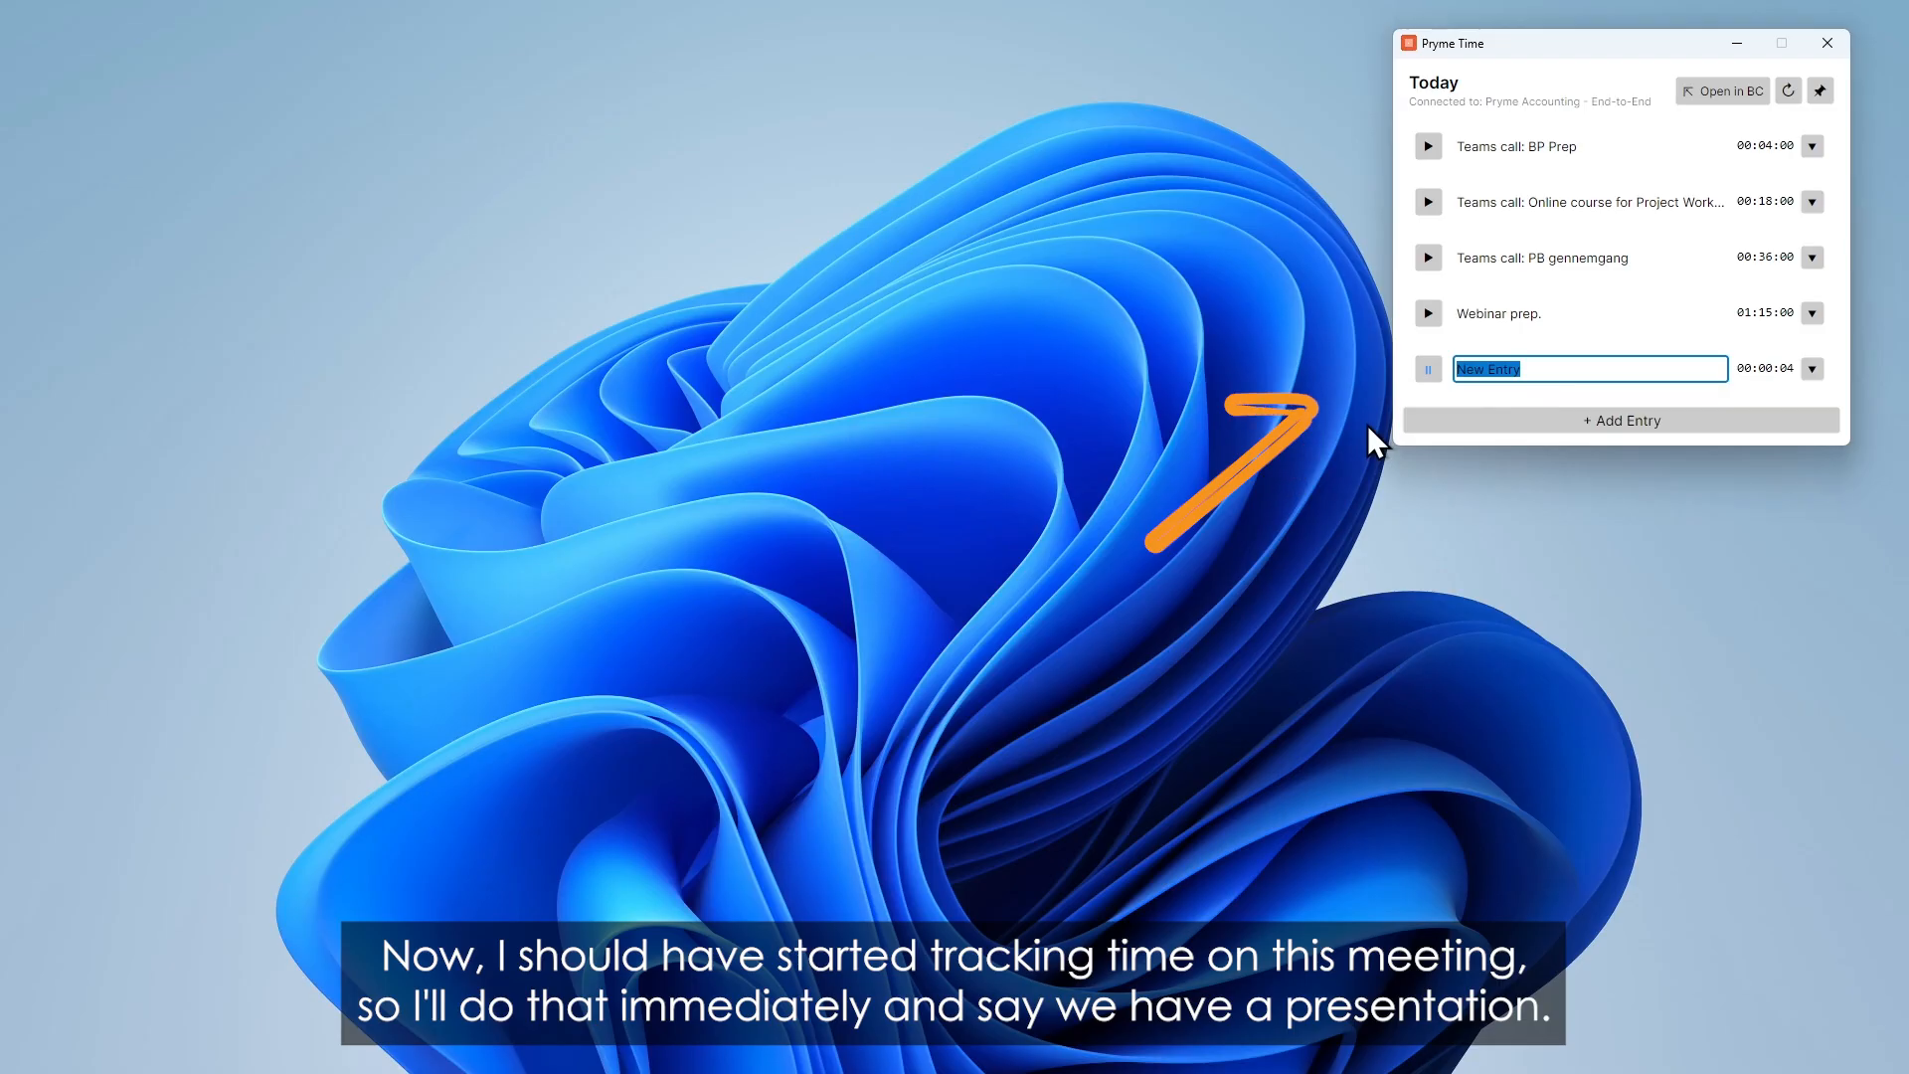
text(Presentation)
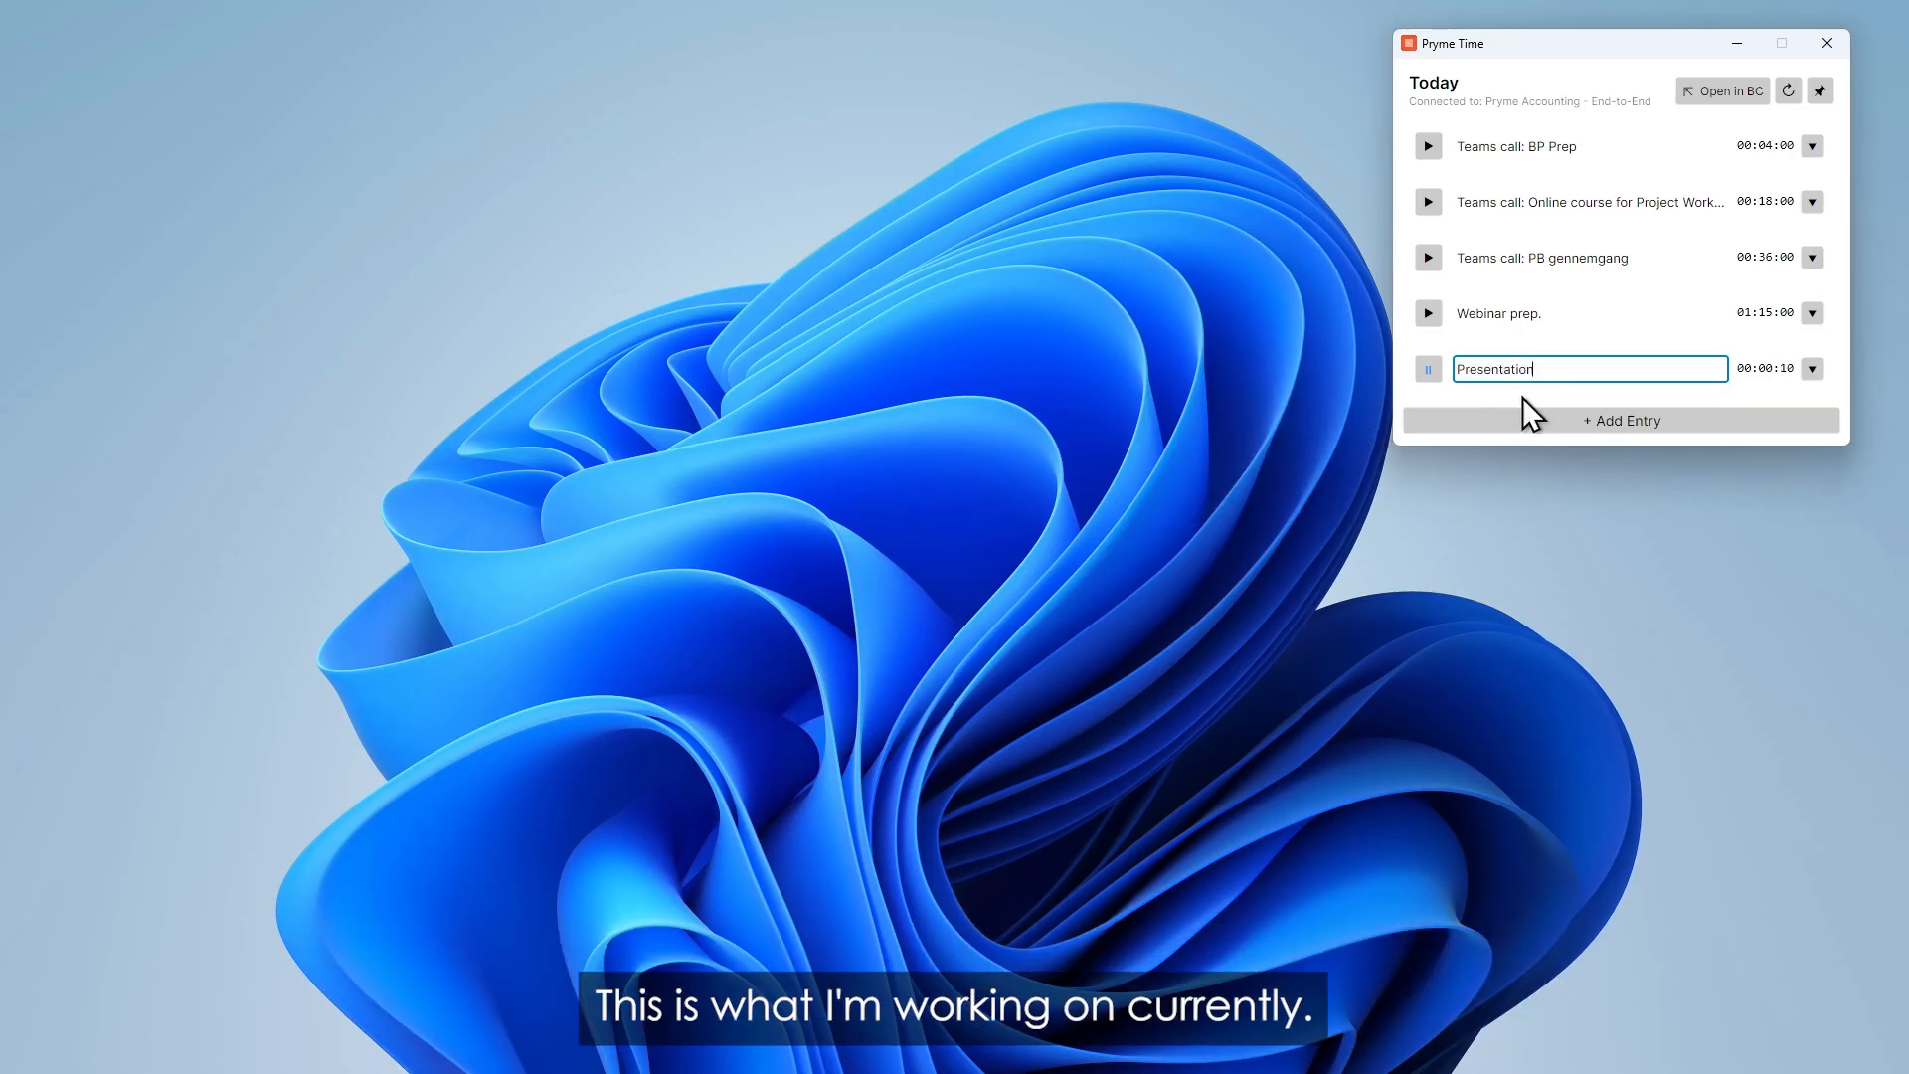
Step: Assign the Presentation entry to customer Adatum Corporation and project Demo 1 with task General, then collapse its details
click(1812, 368)
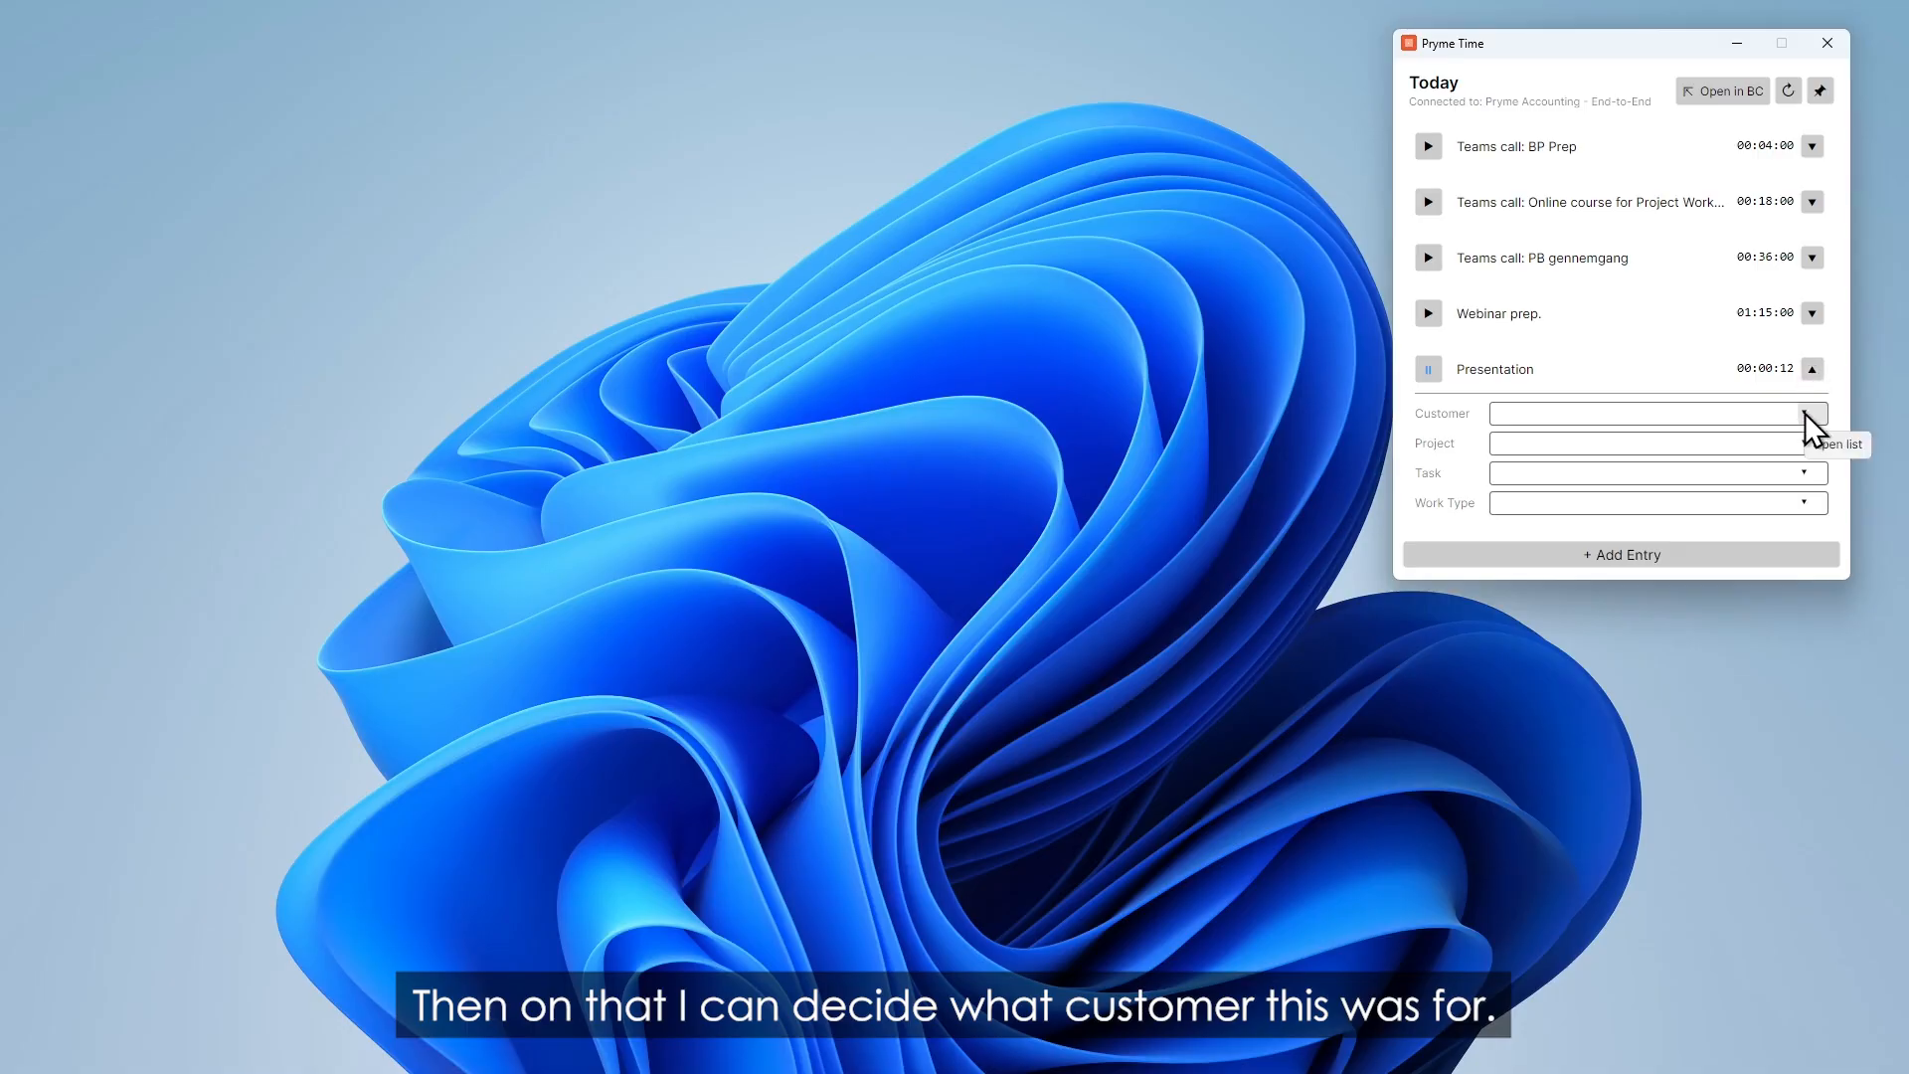
click(1807, 415)
click(1593, 444)
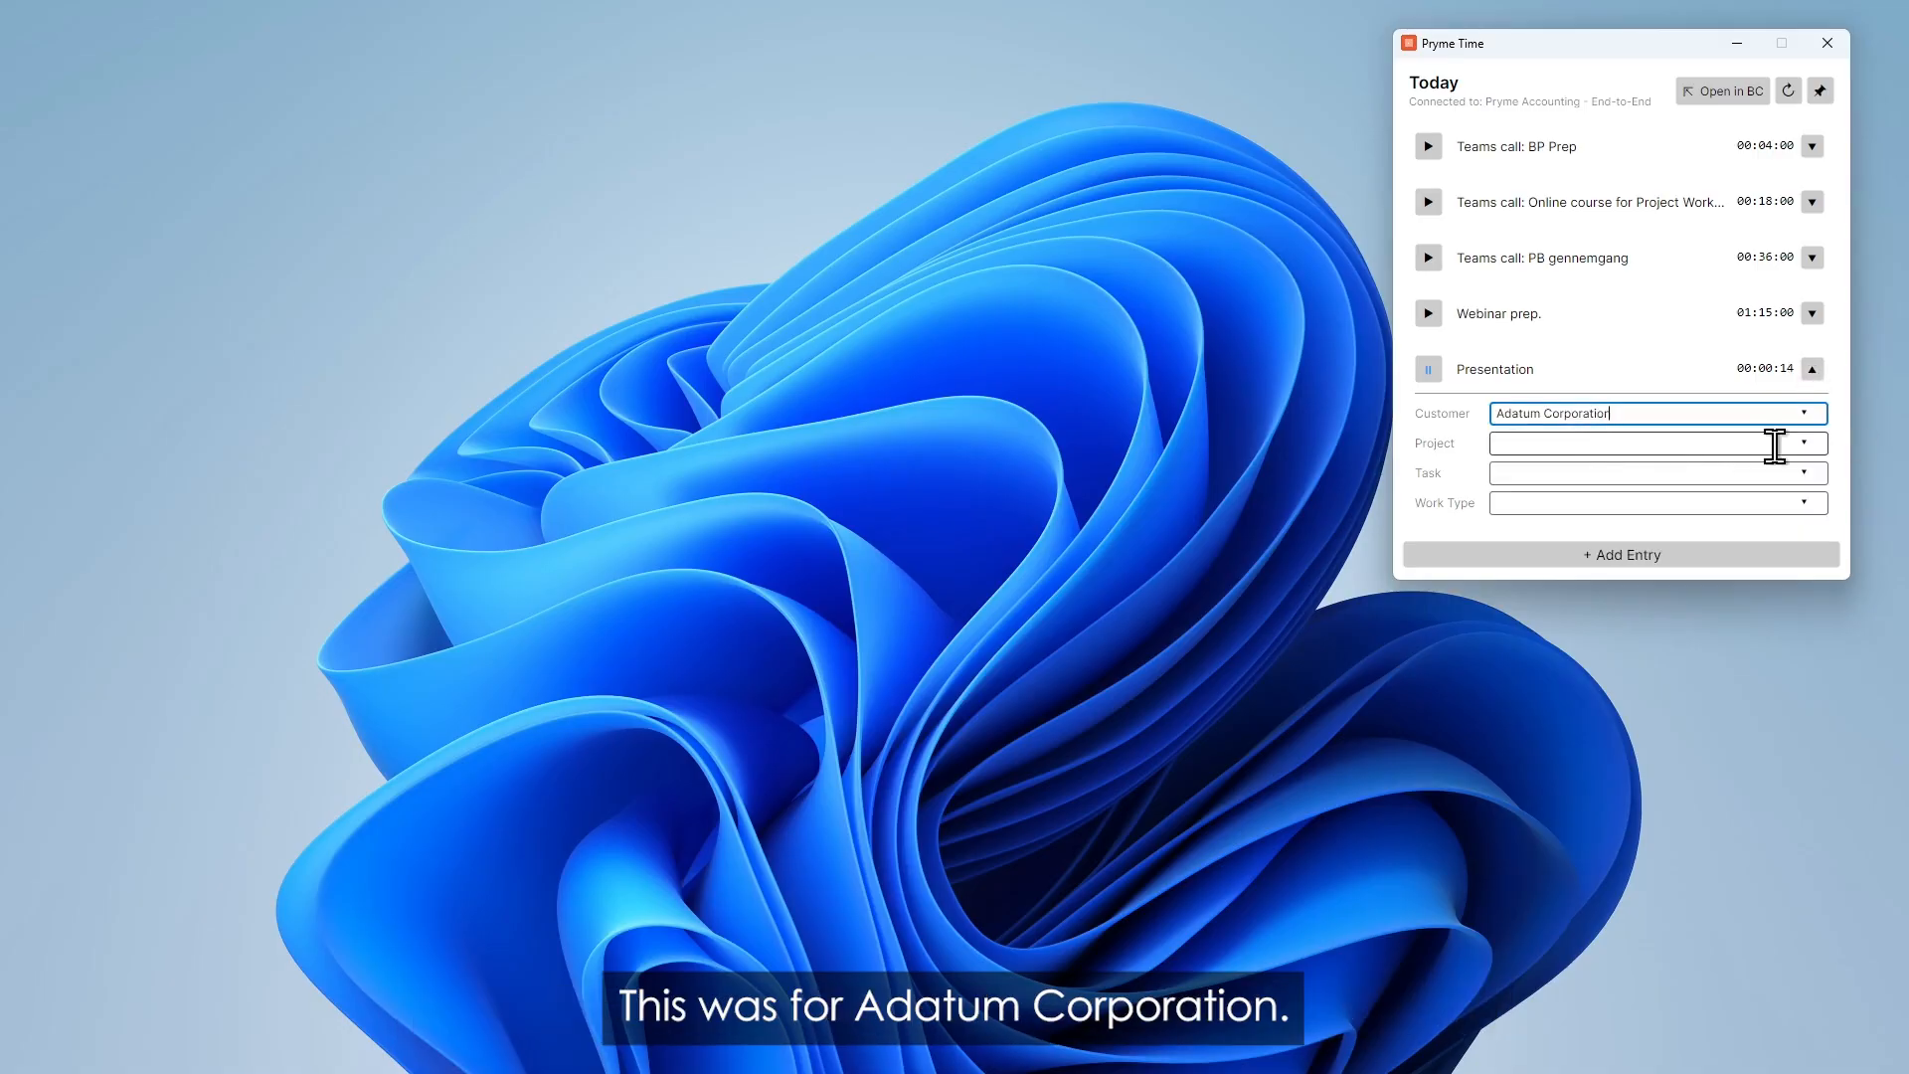
click(1688, 444)
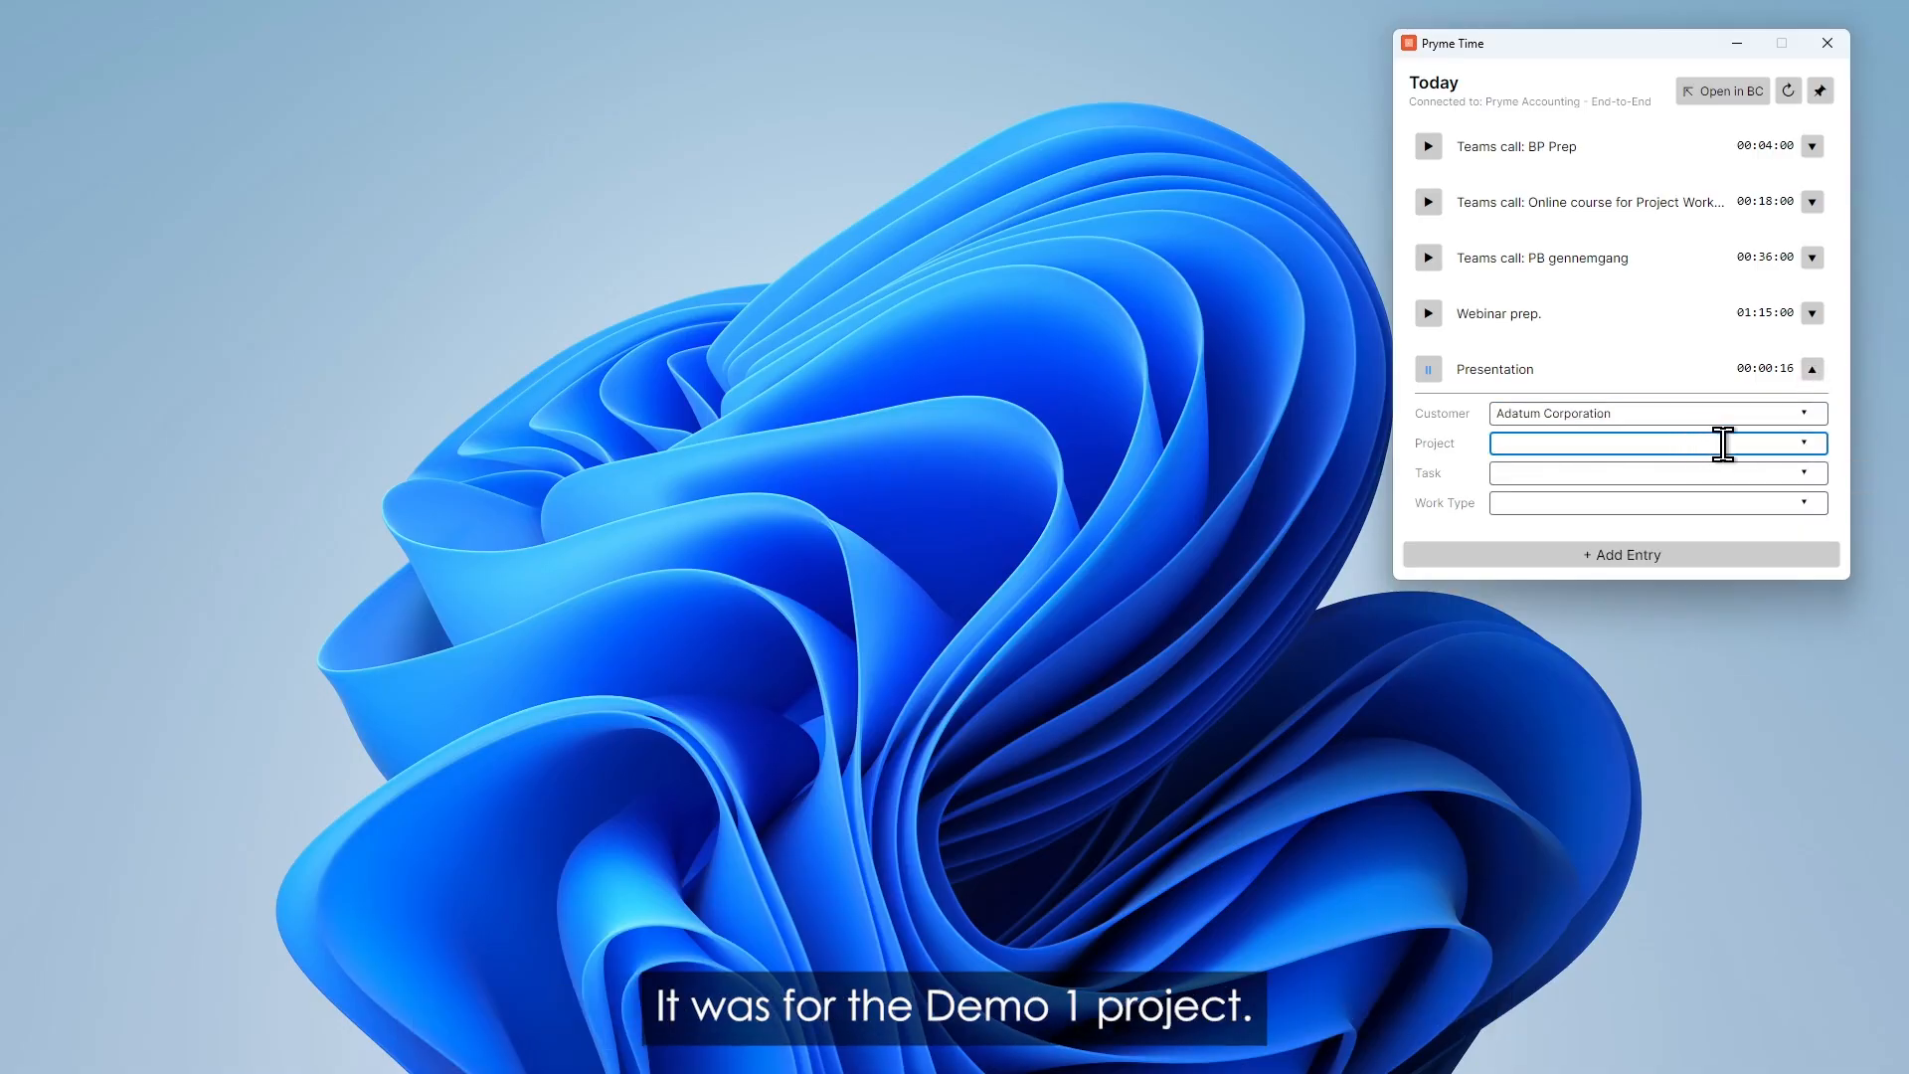
text(demo)
click(1568, 485)
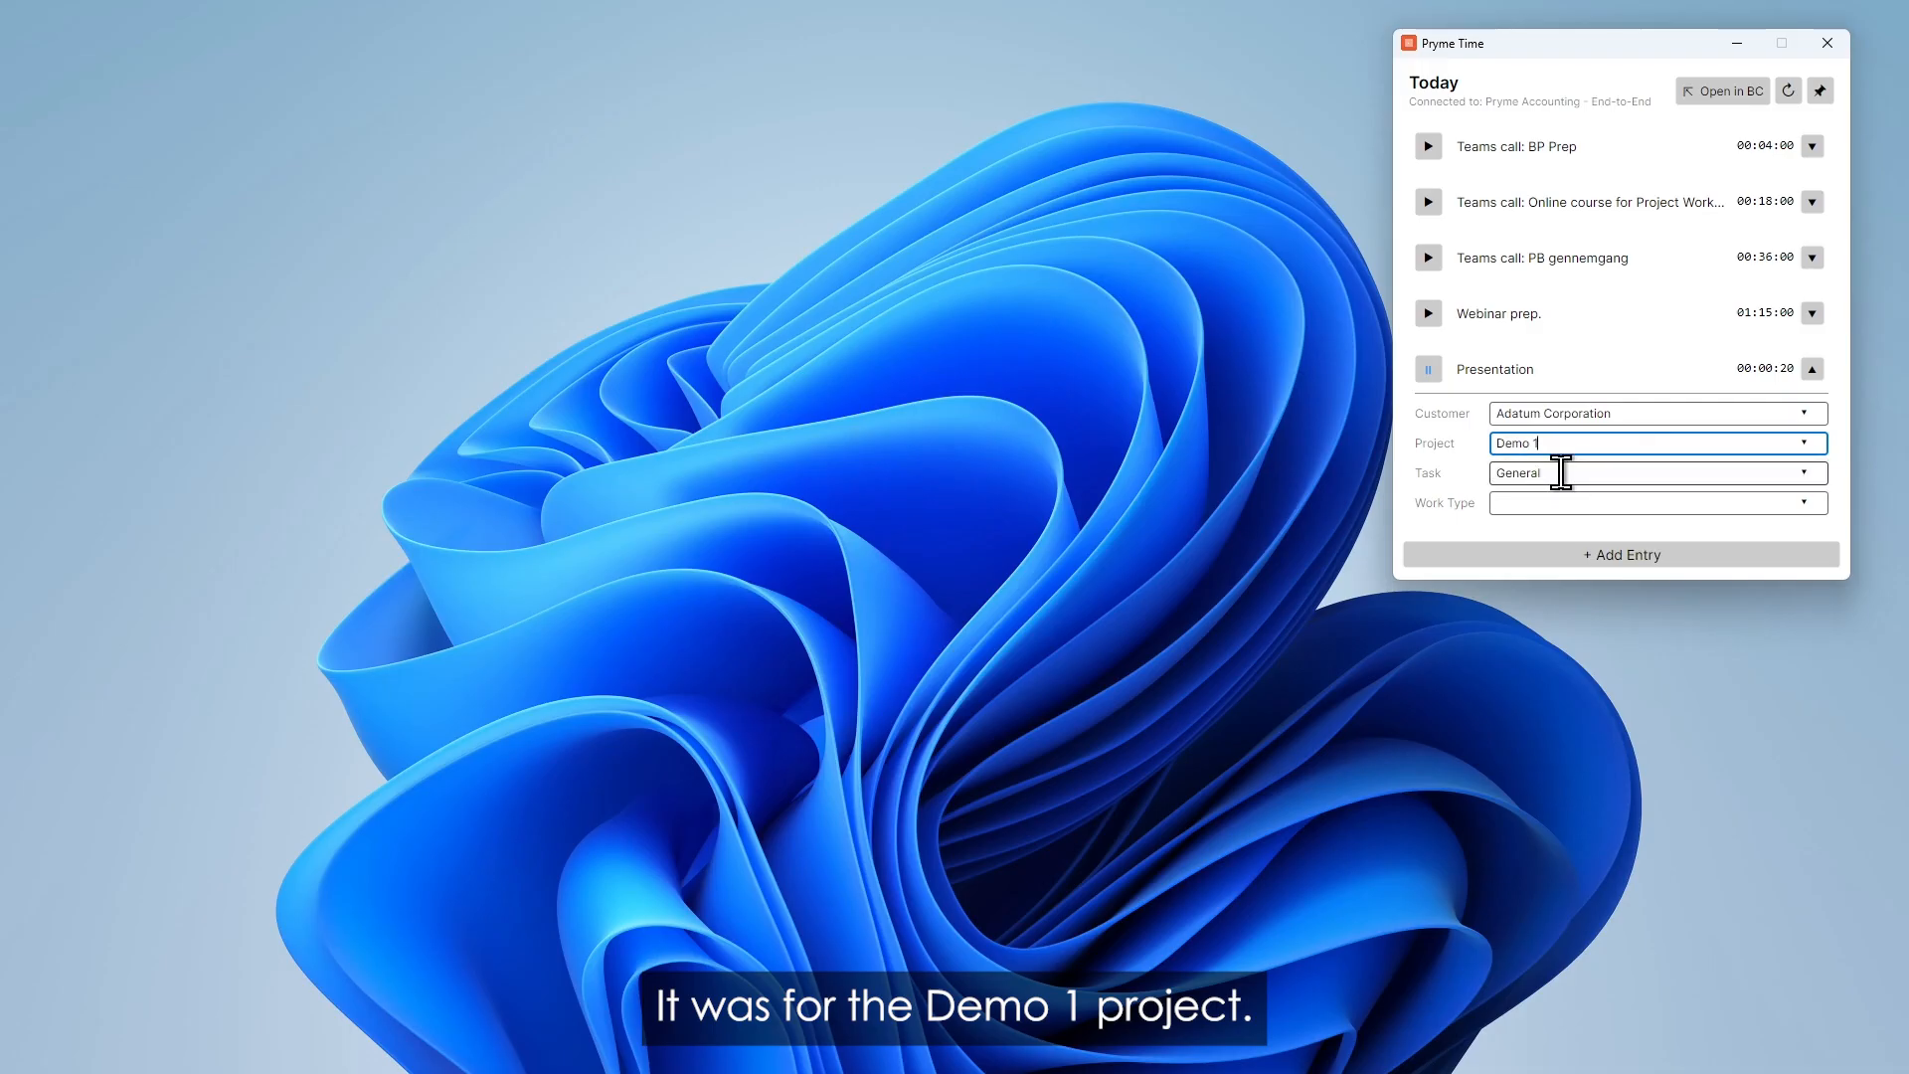
click(1559, 472)
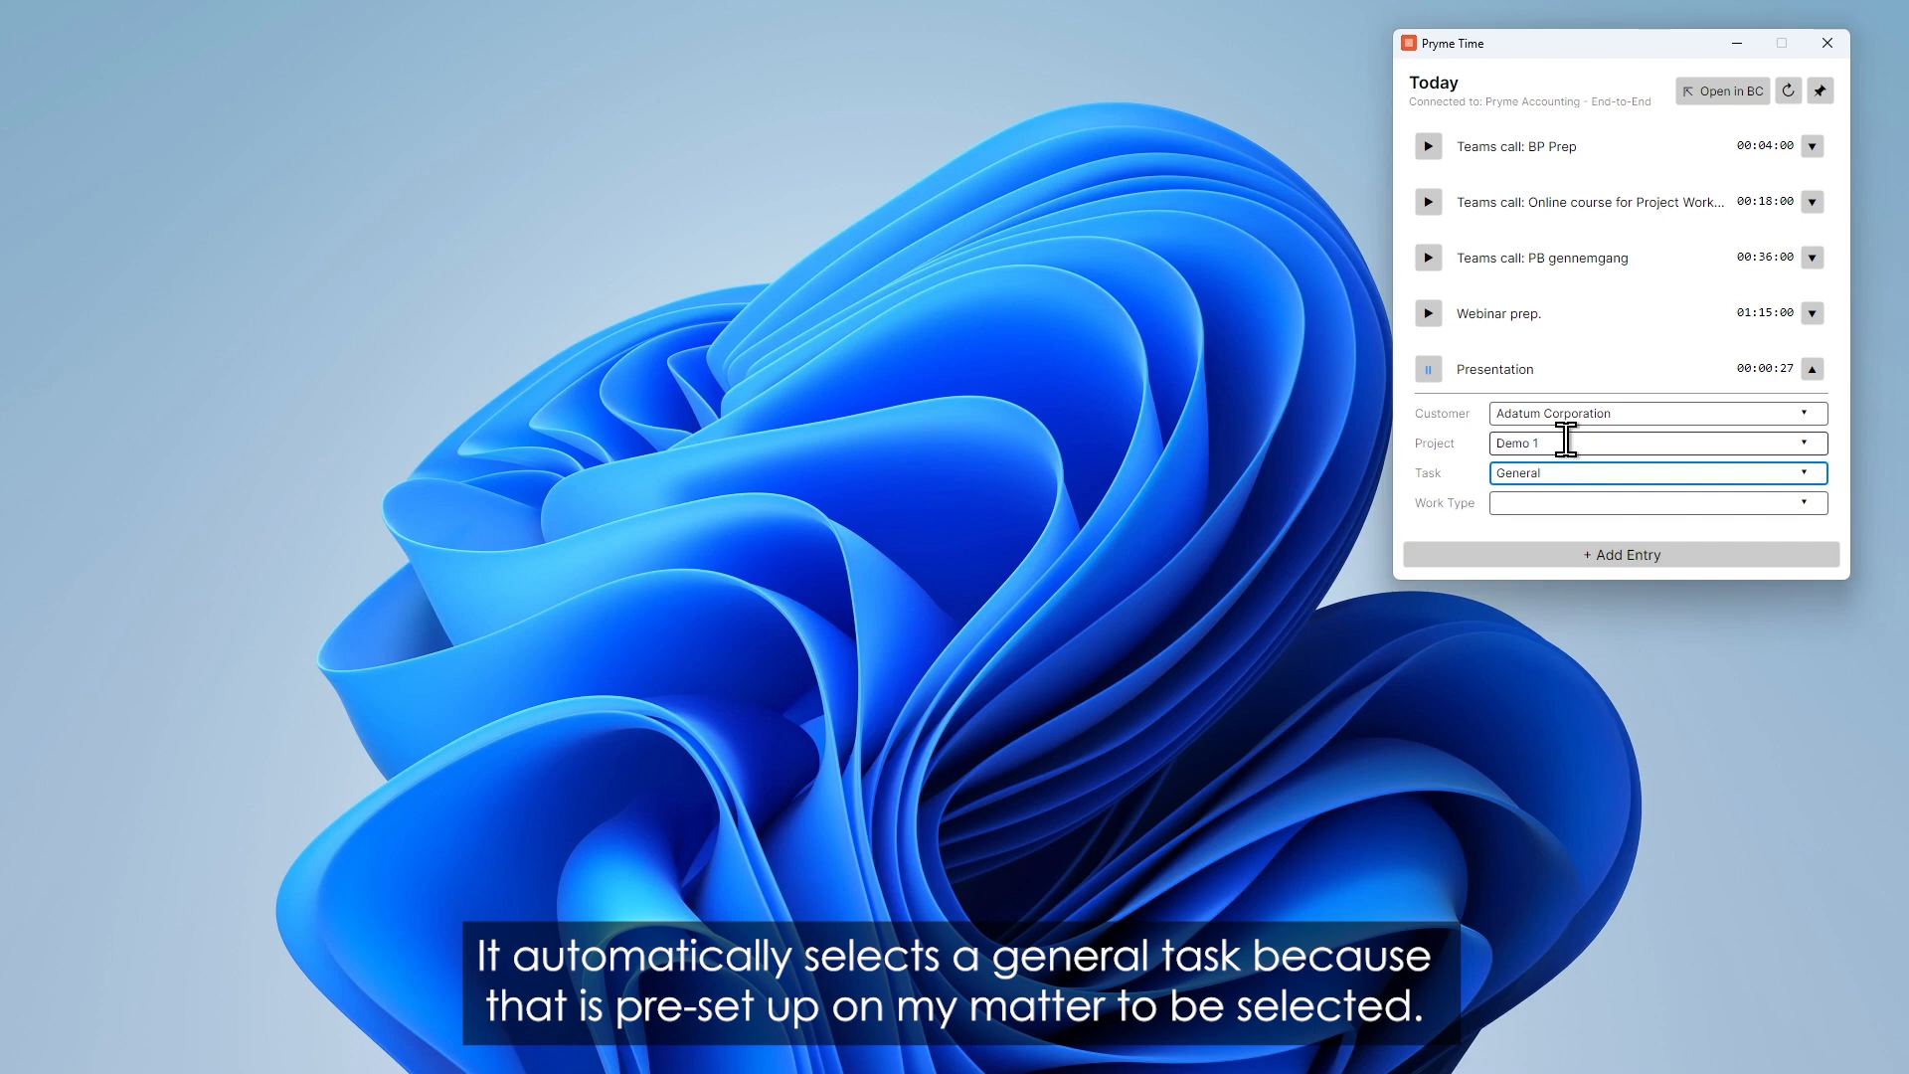
click(1811, 369)
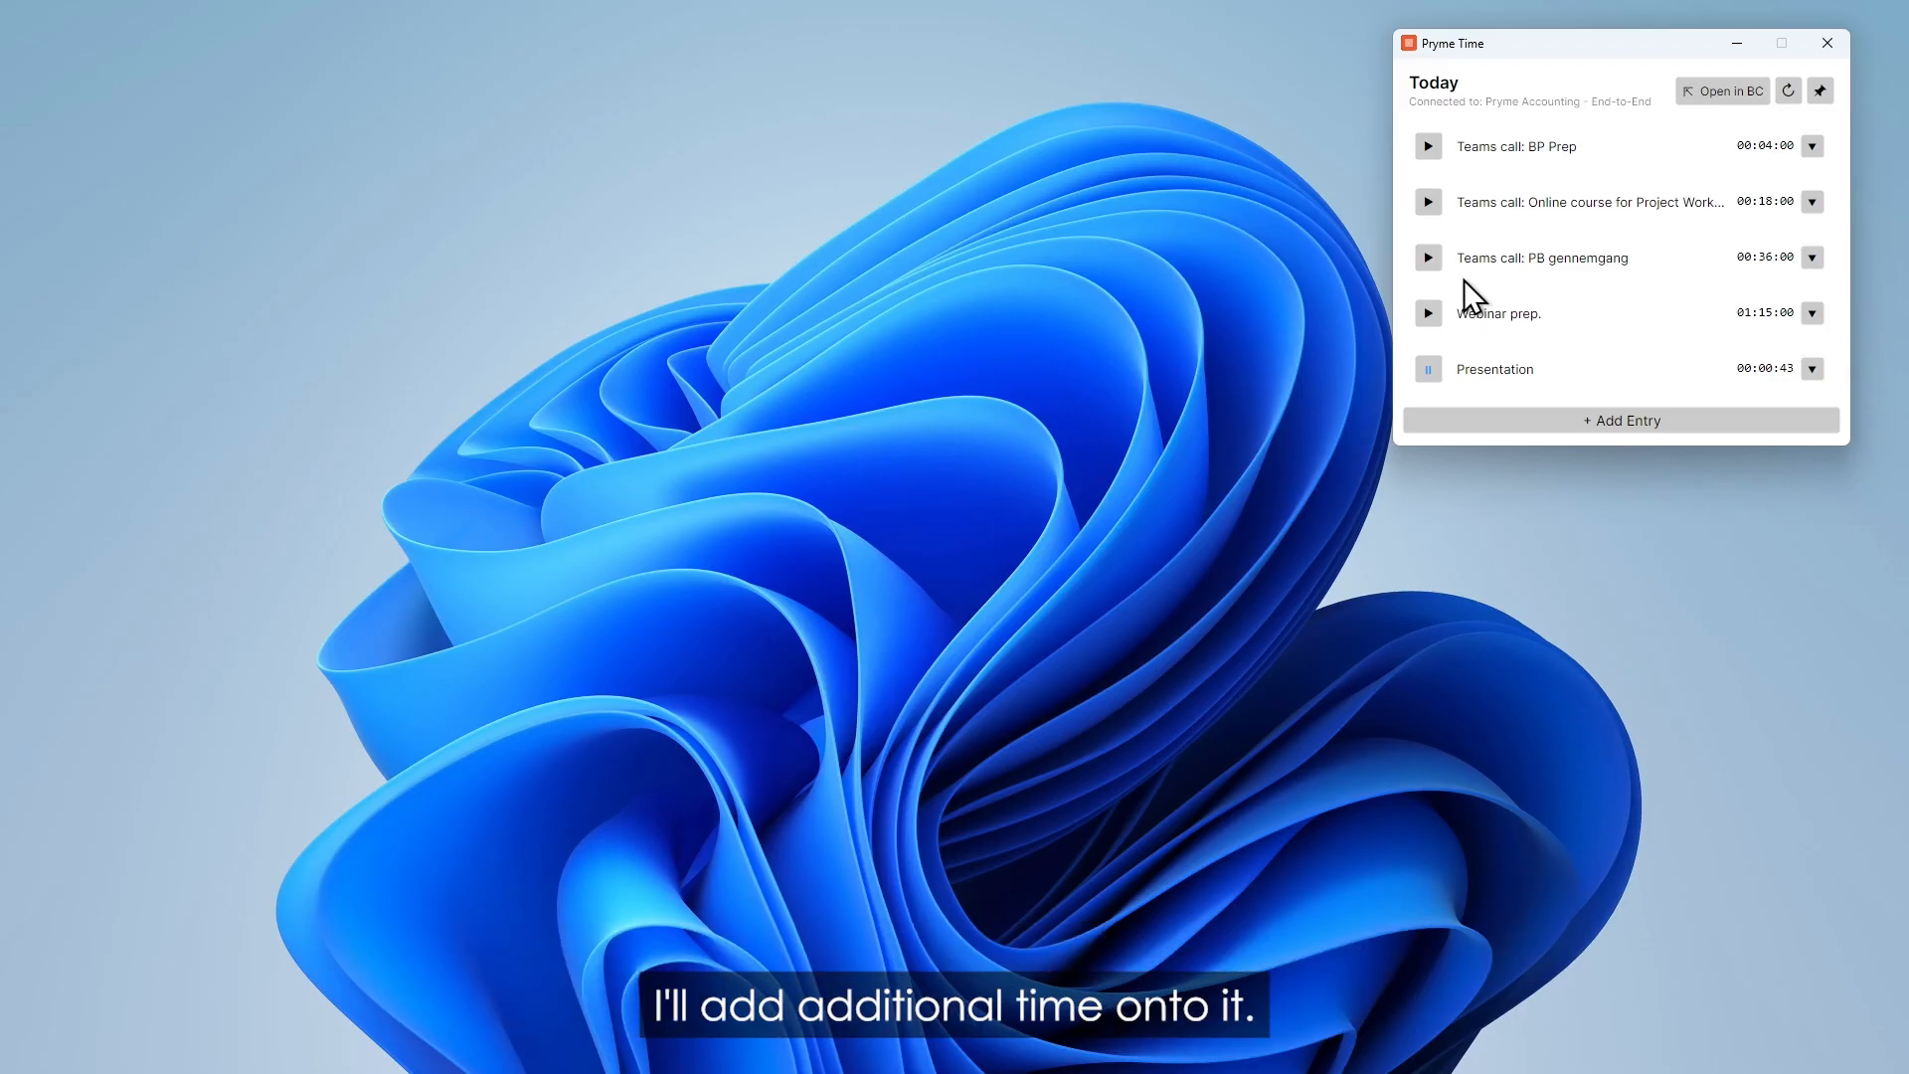
Step: Switch from the time tracker to Business Central in full screen and open the Time Tracking Calendar
click(1695, 89)
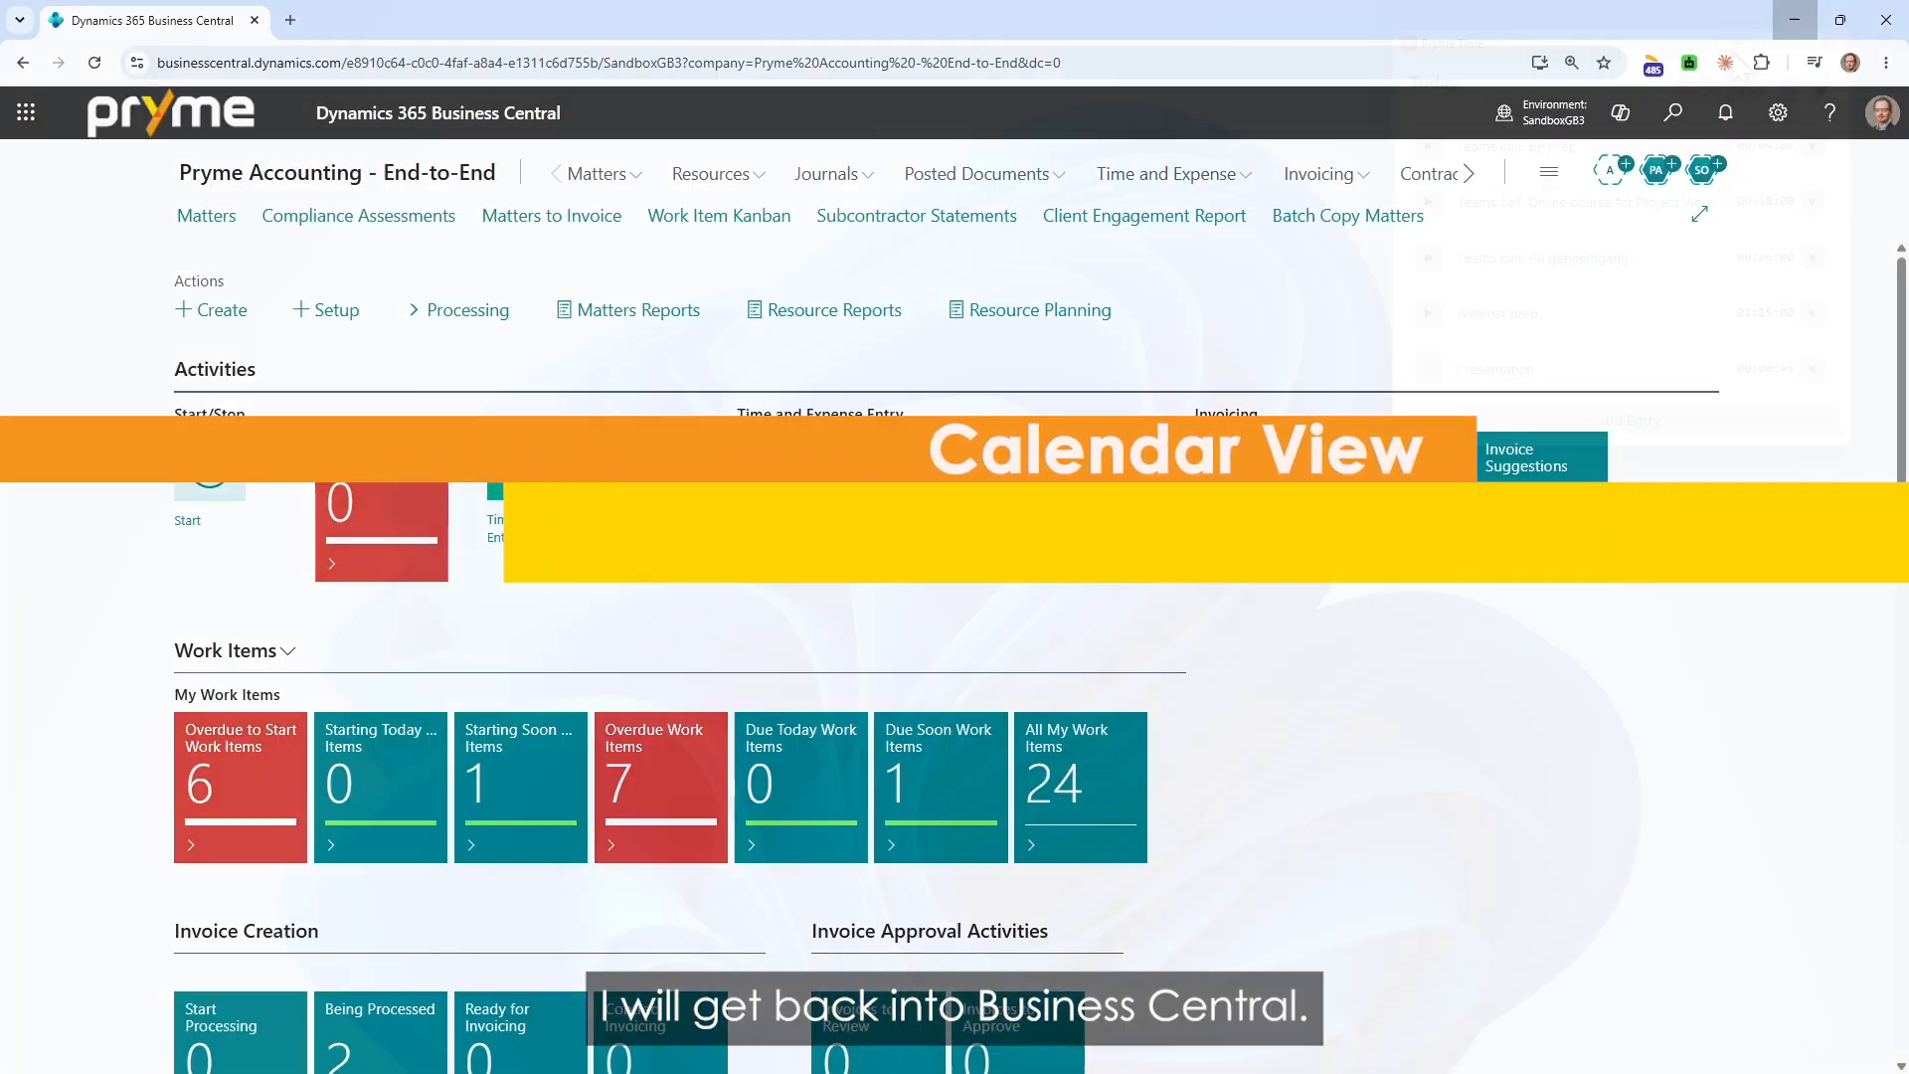
key(F11)
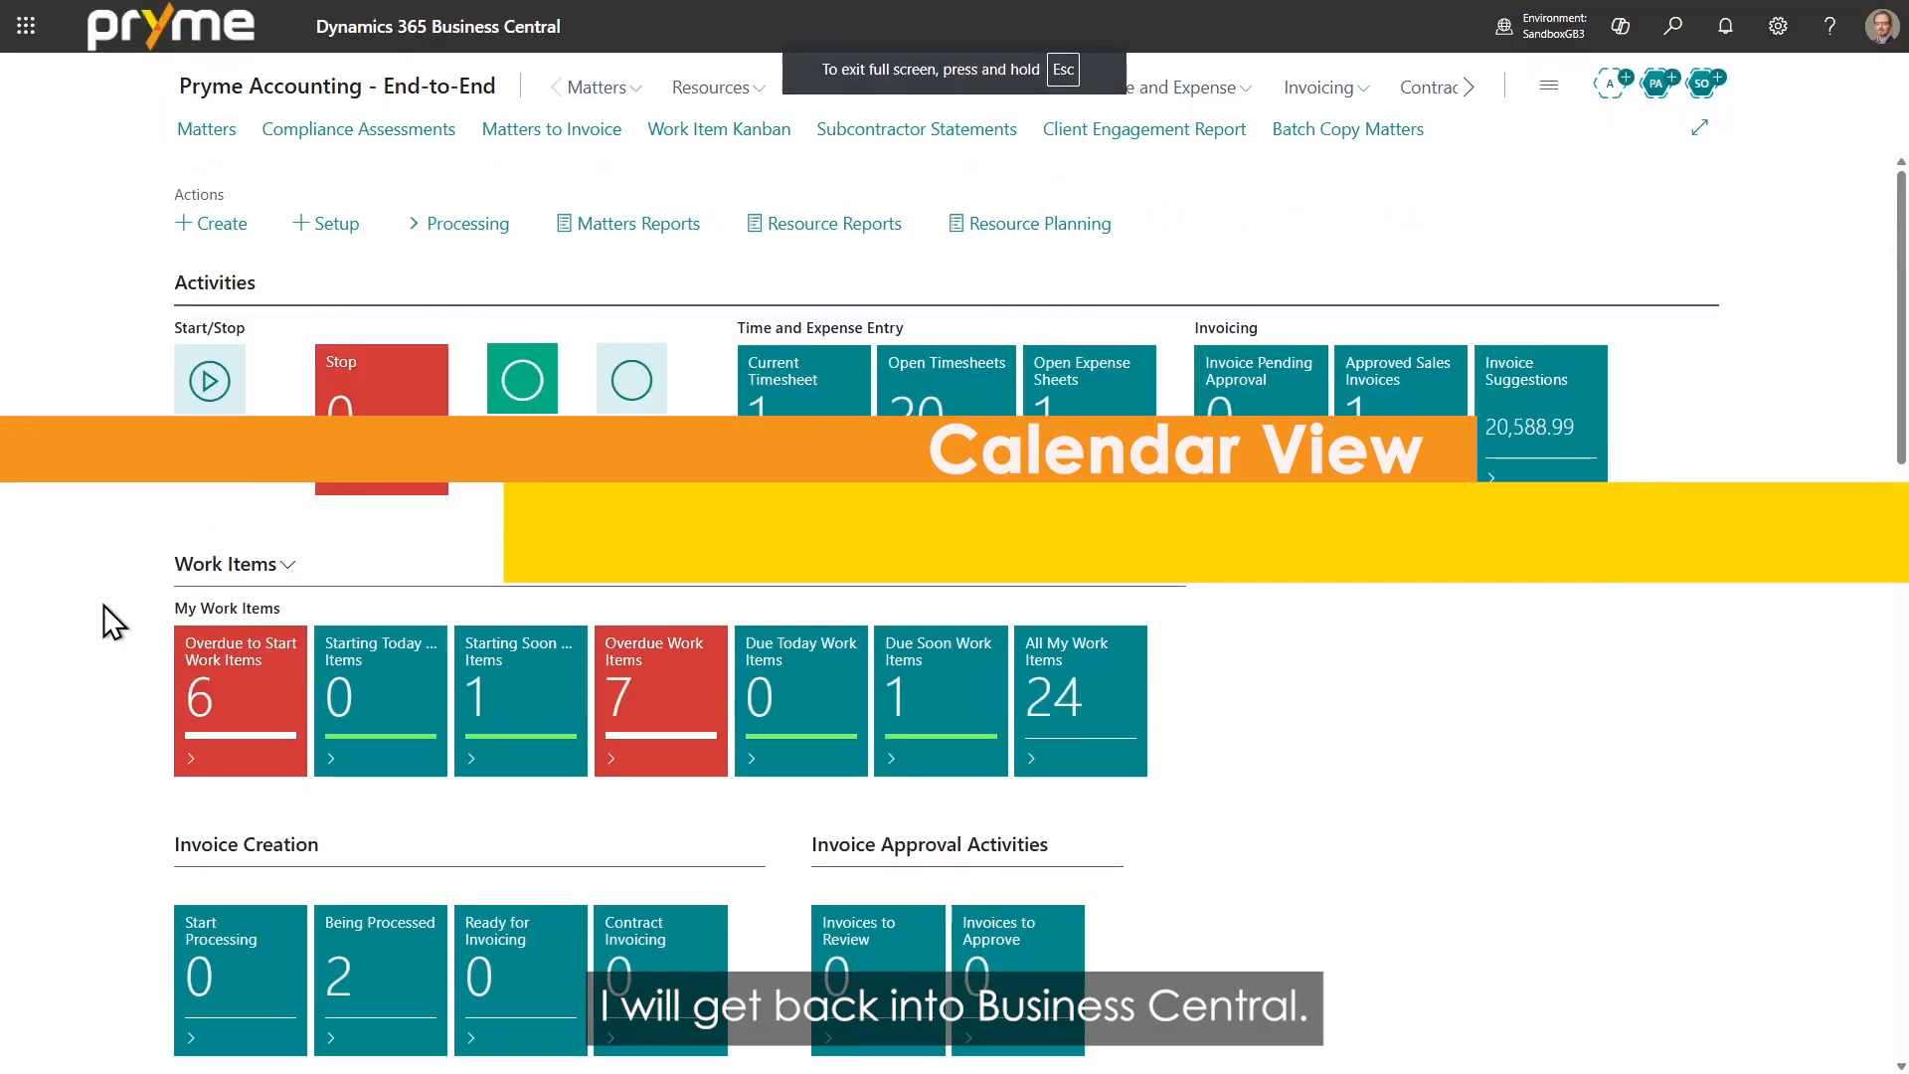
click(641, 380)
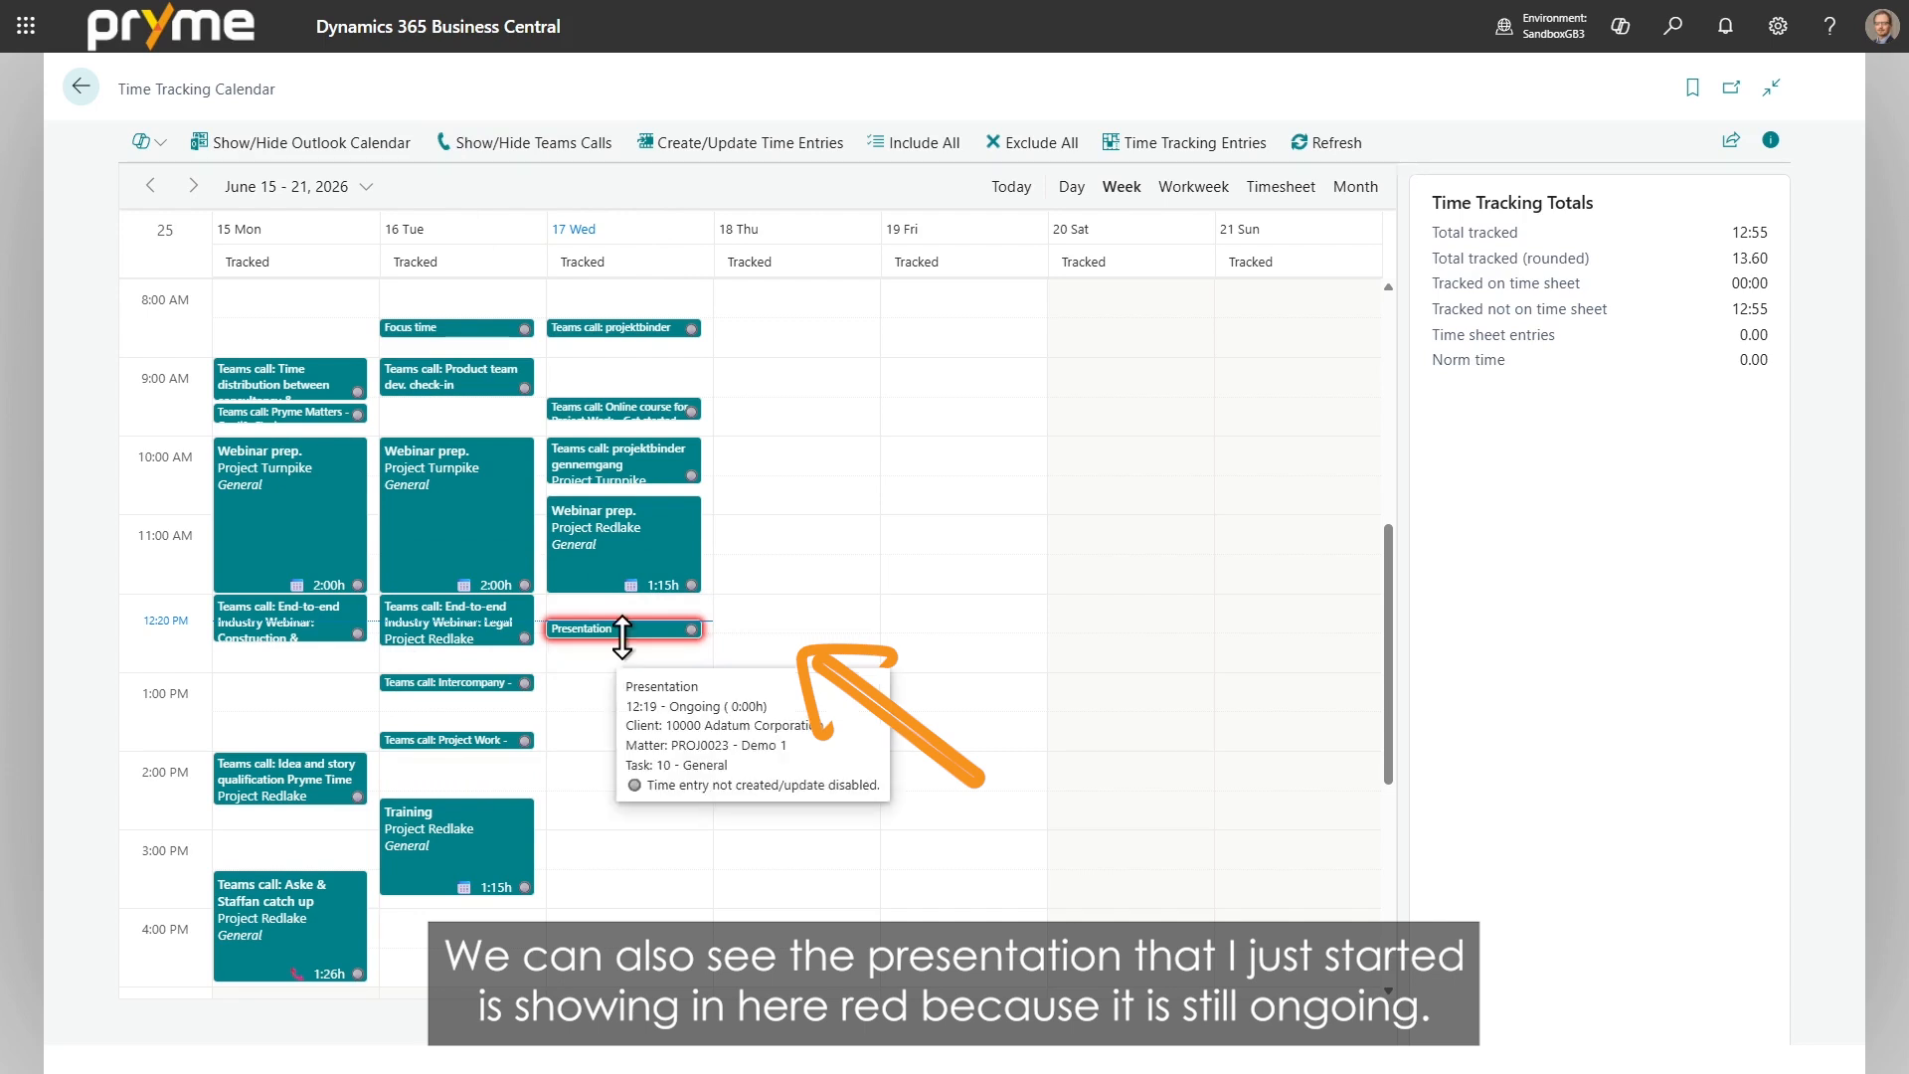
Step: Move the Presentation entry's start to 12:00 on June 17, clear its ending time to resume tracking, and review its Time Tracking Card
mouse_move(623, 623)
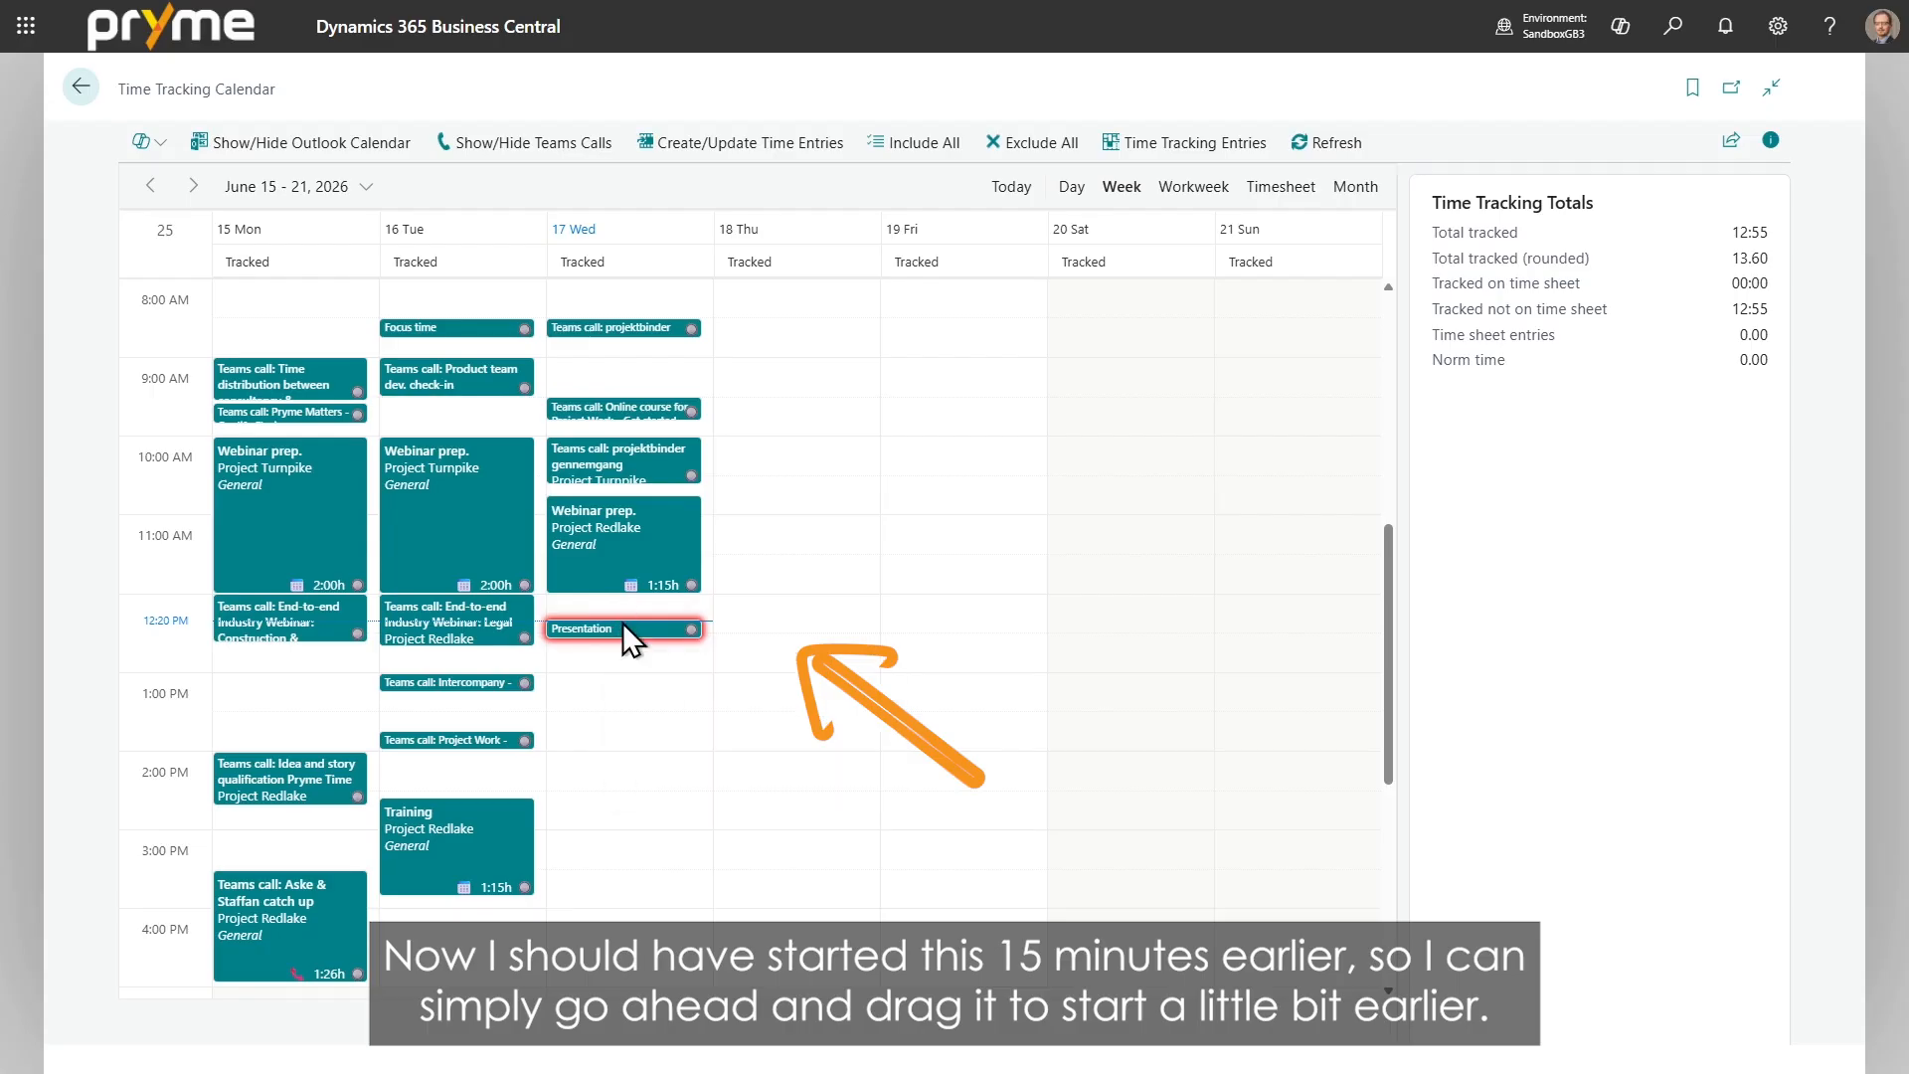
drag(621, 623, 624, 610)
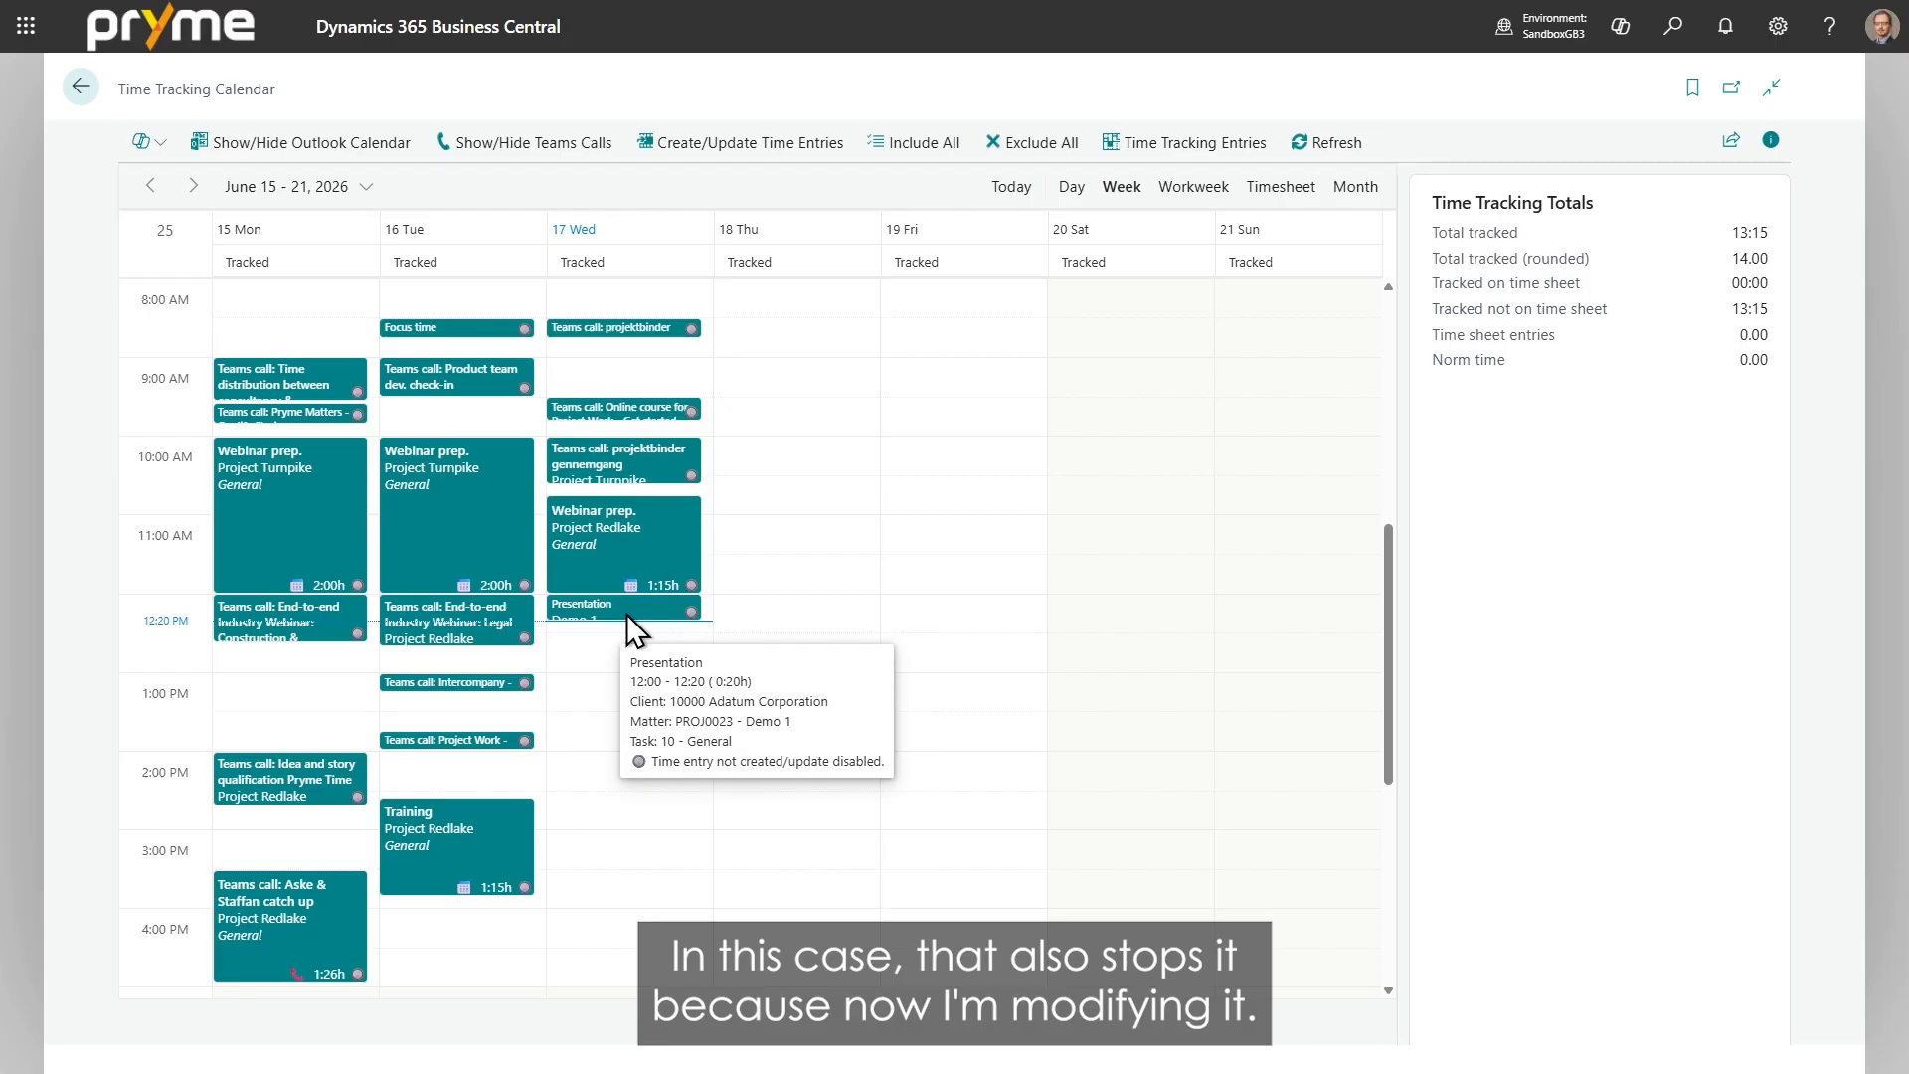
double_click(626, 612)
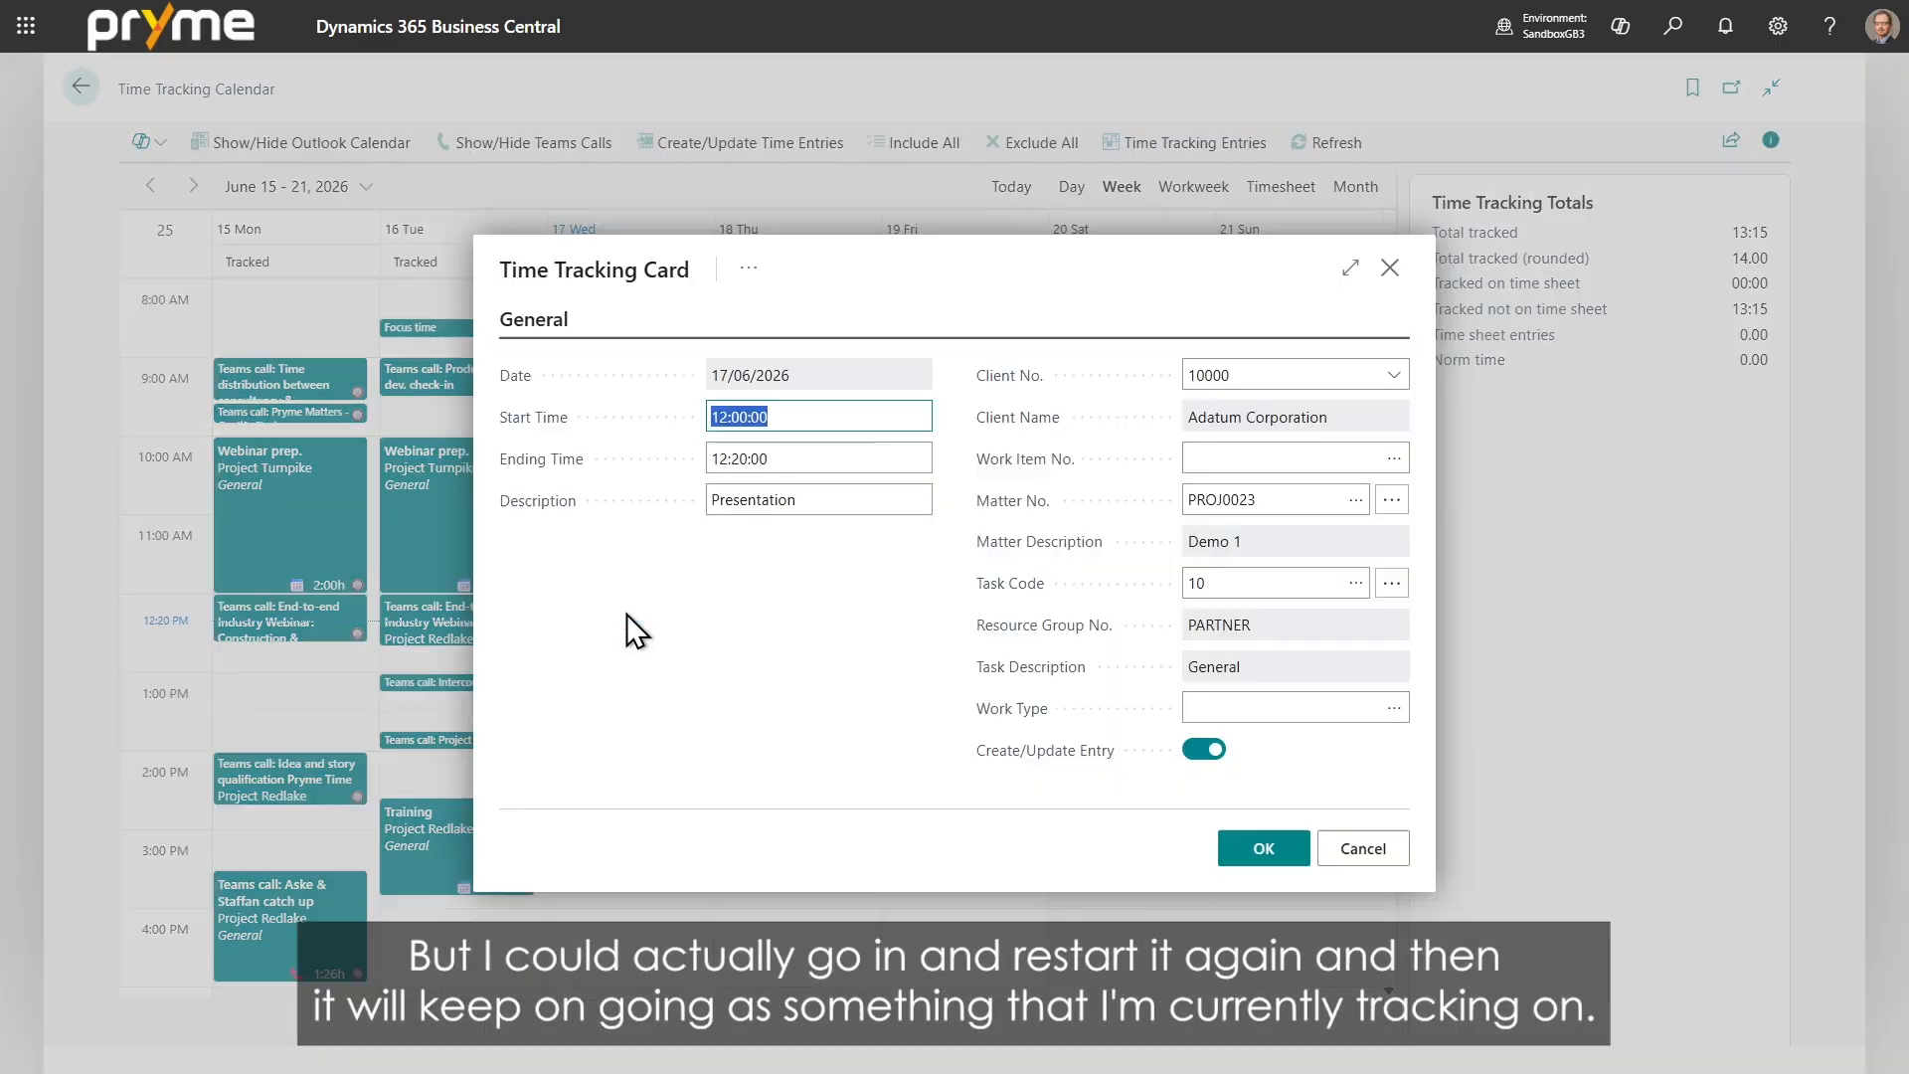
click(1264, 848)
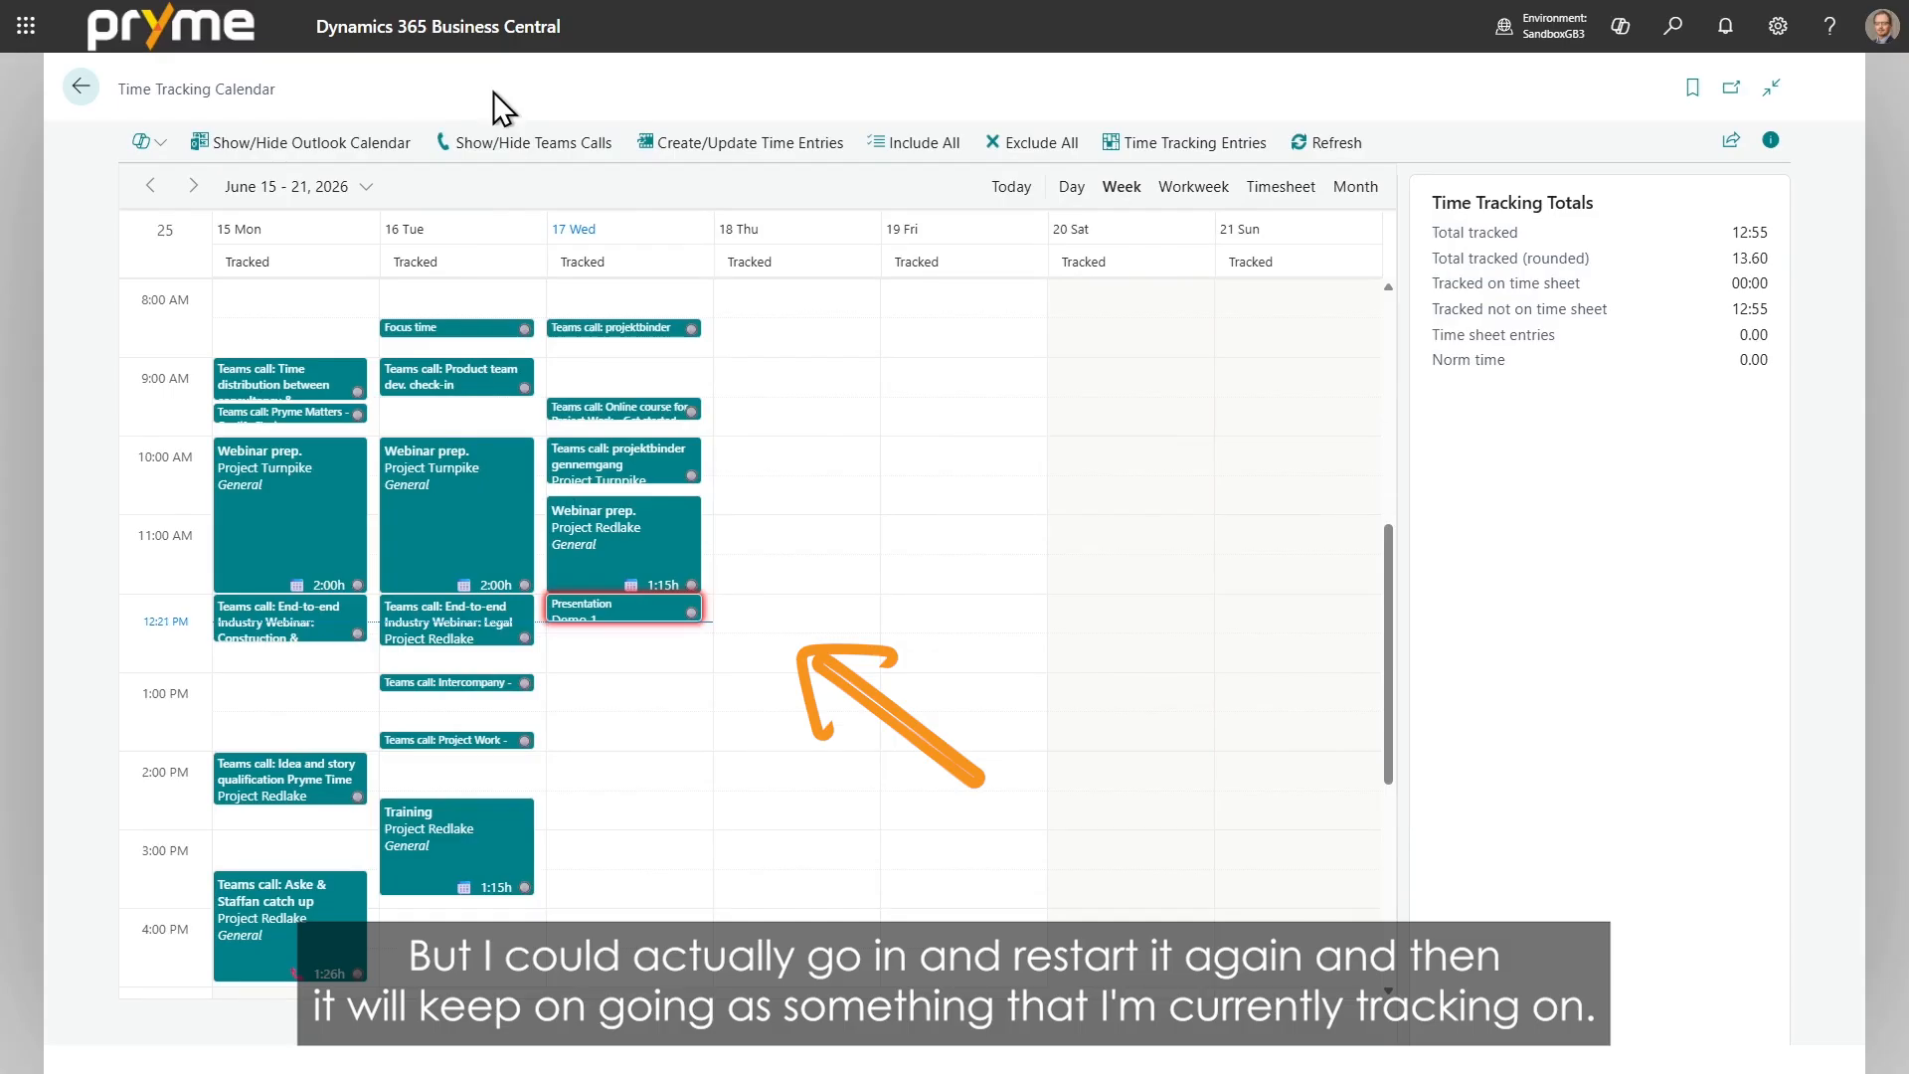
click(618, 606)
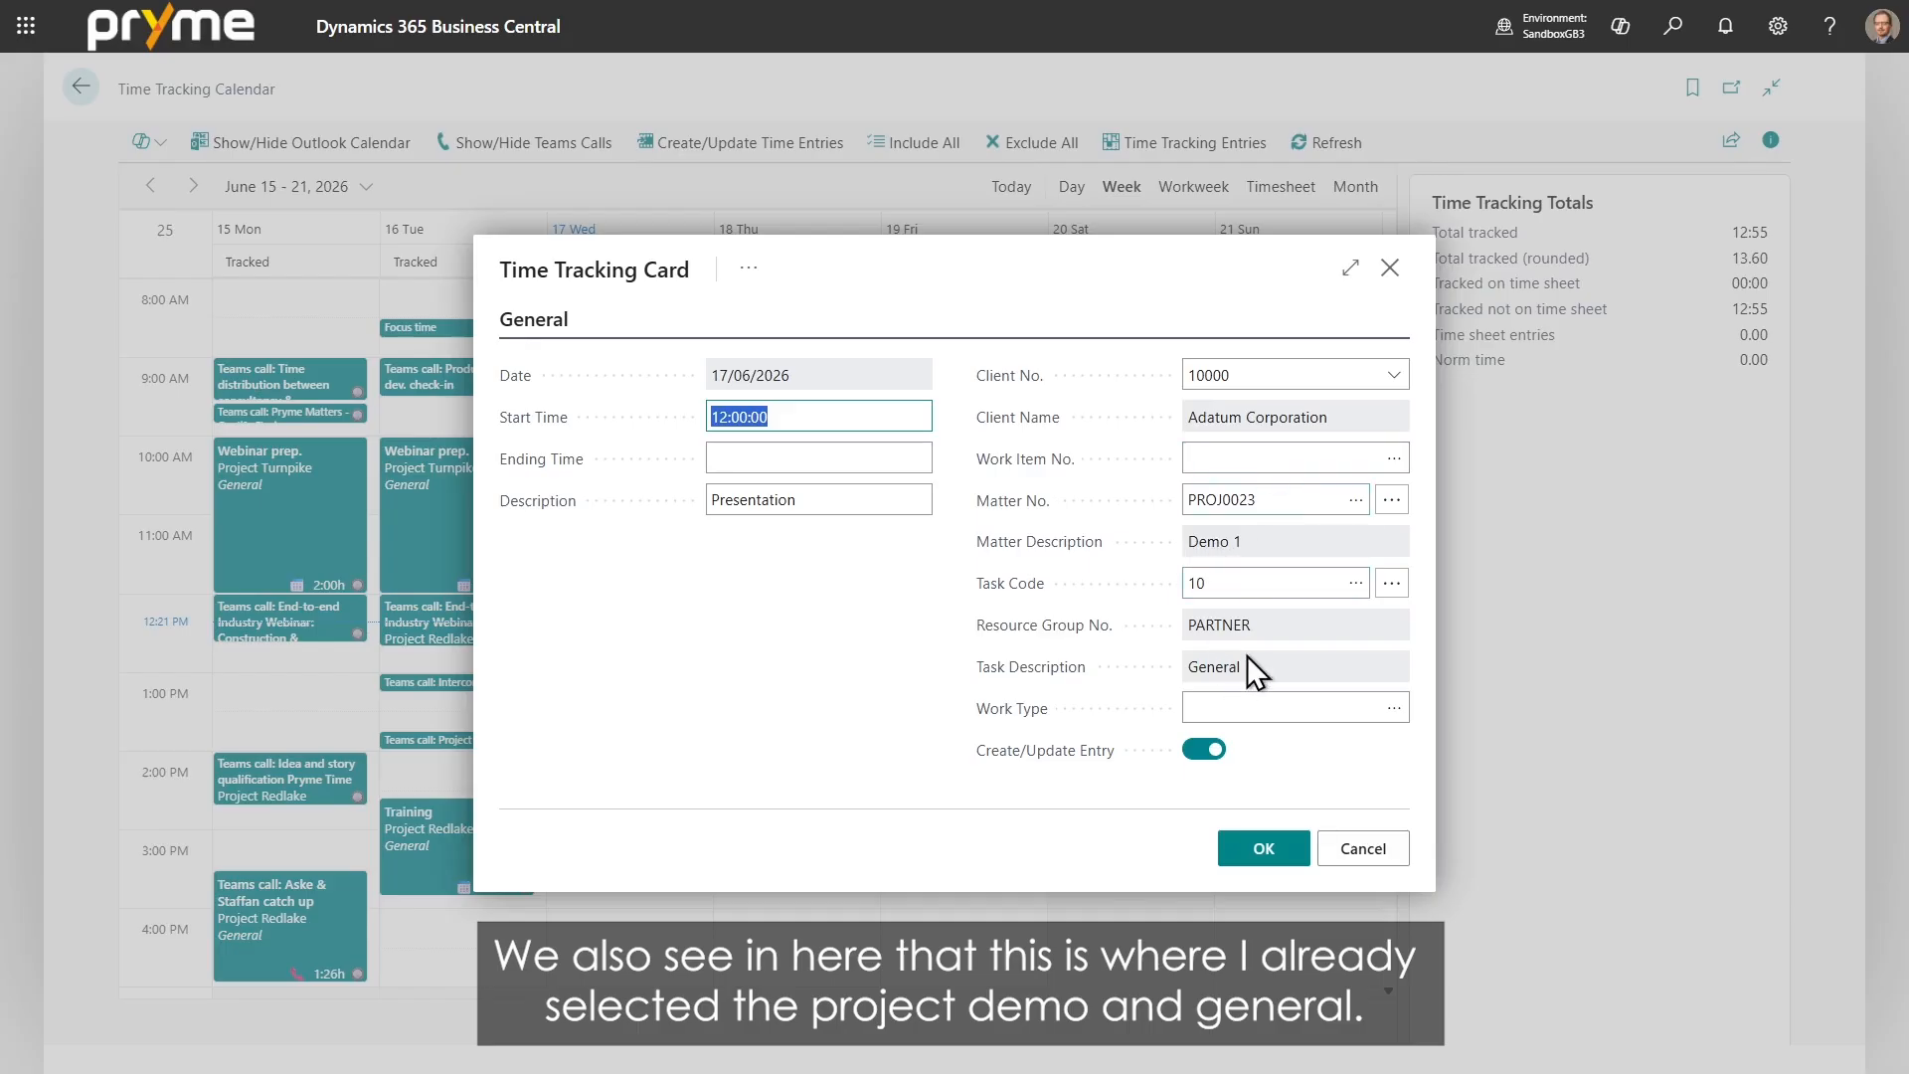
click(1397, 845)
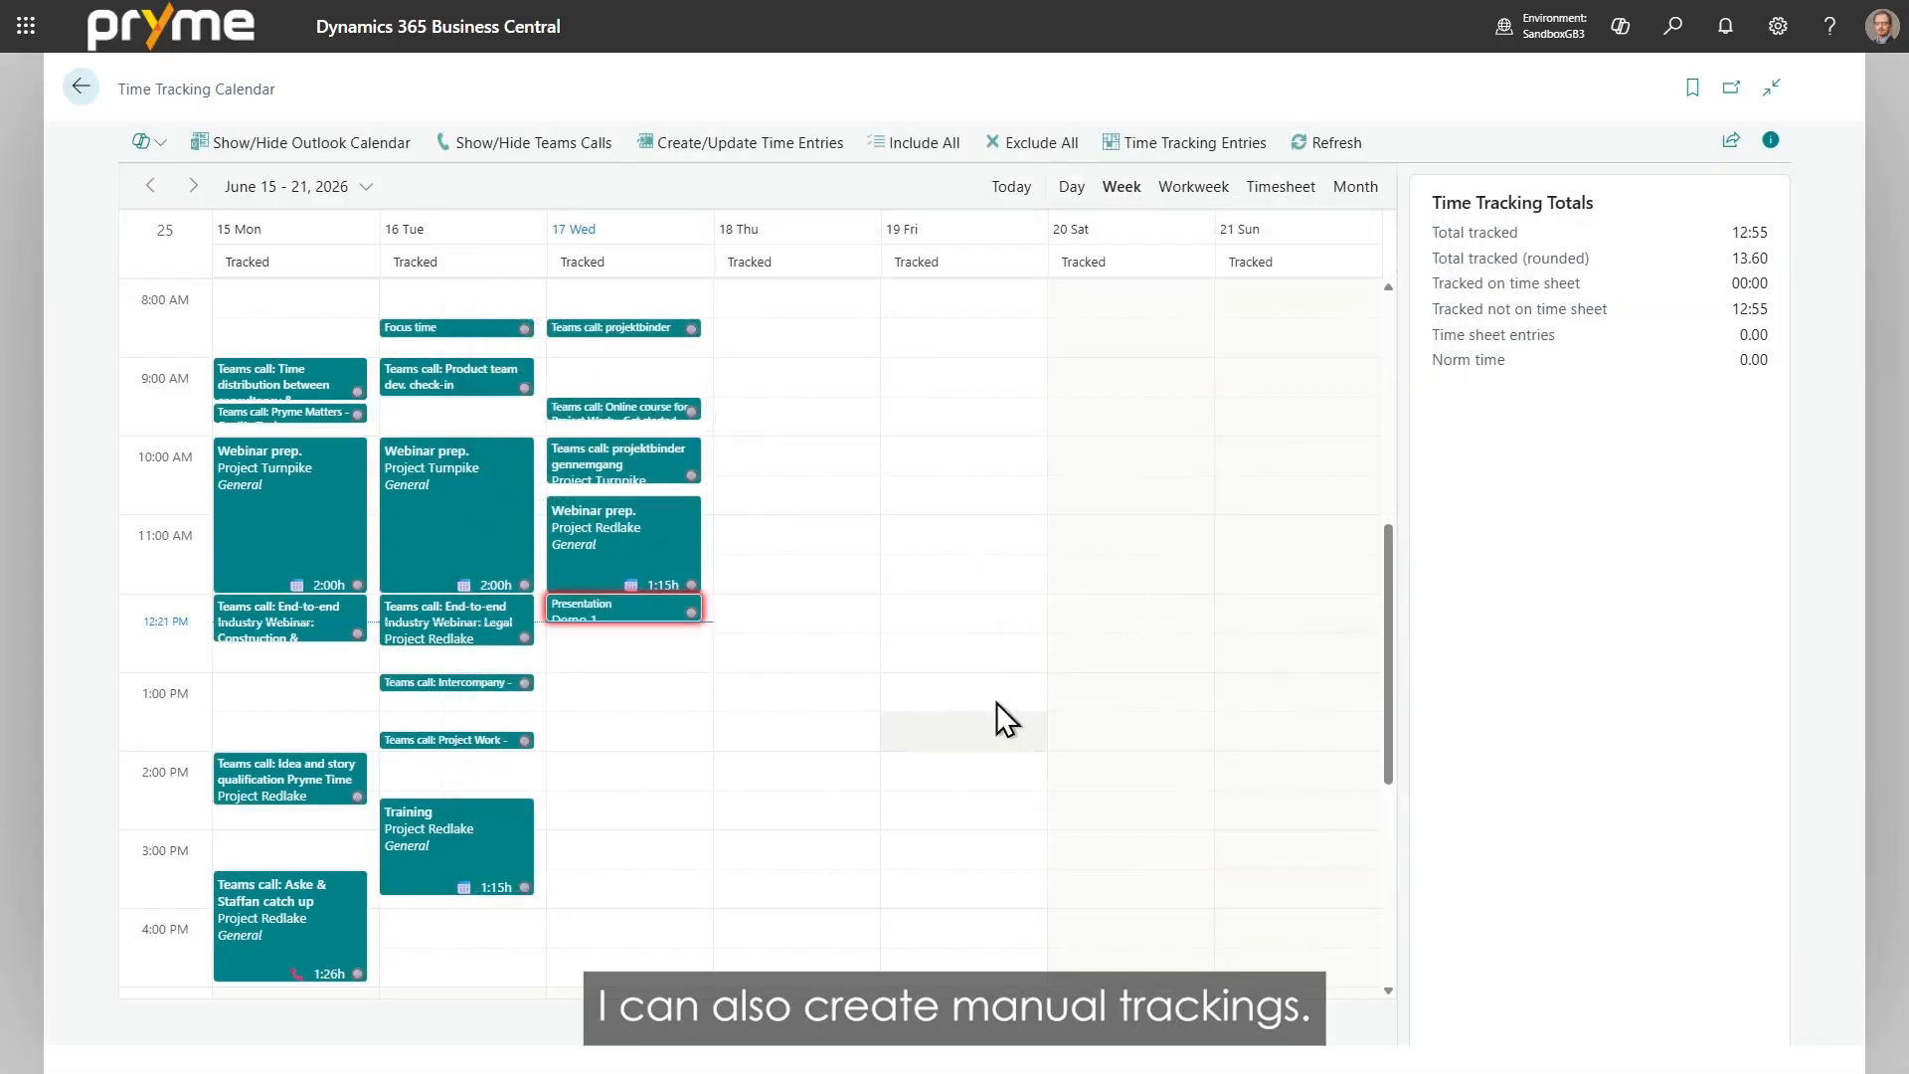
Step: Create a manual time entry named Something for 17/06/2026 from 09:00 to 09:30, linked to the Payroll - May work item
click(622, 360)
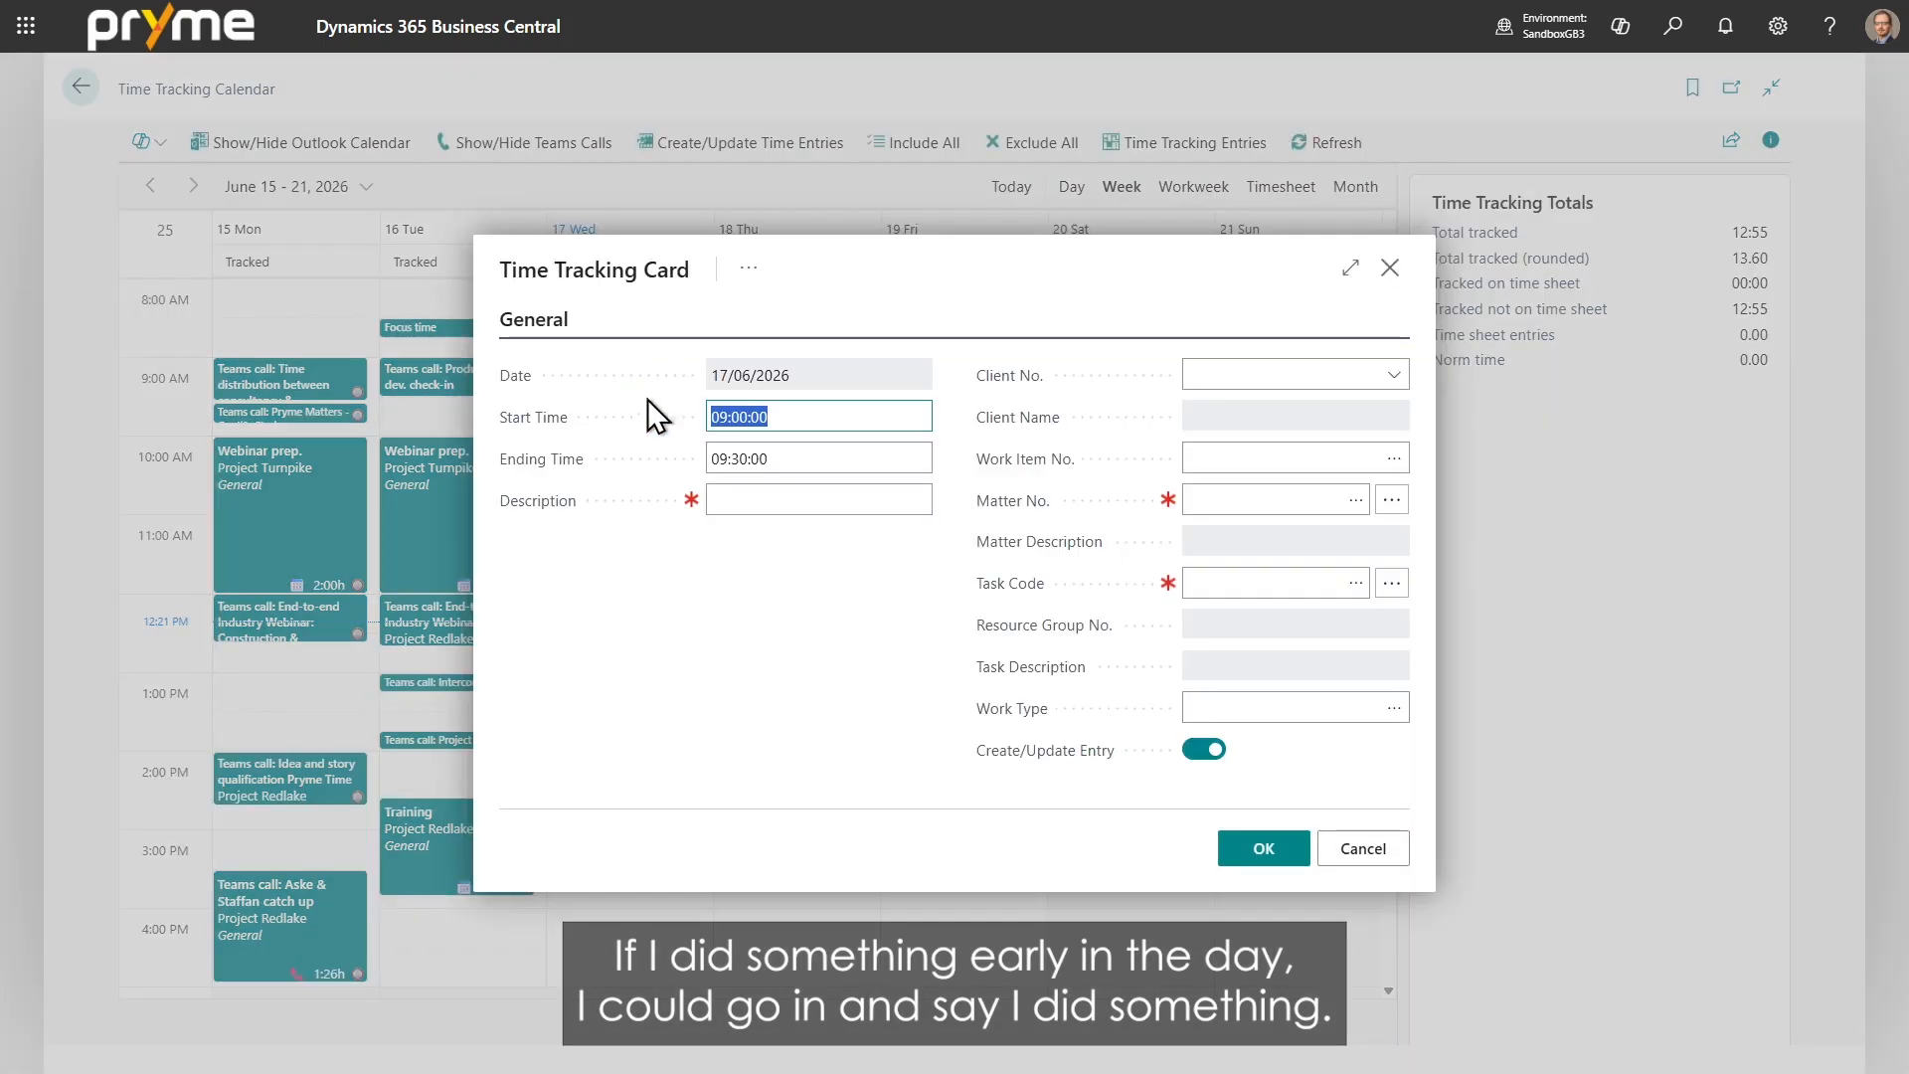
click(790, 505)
text(Something)
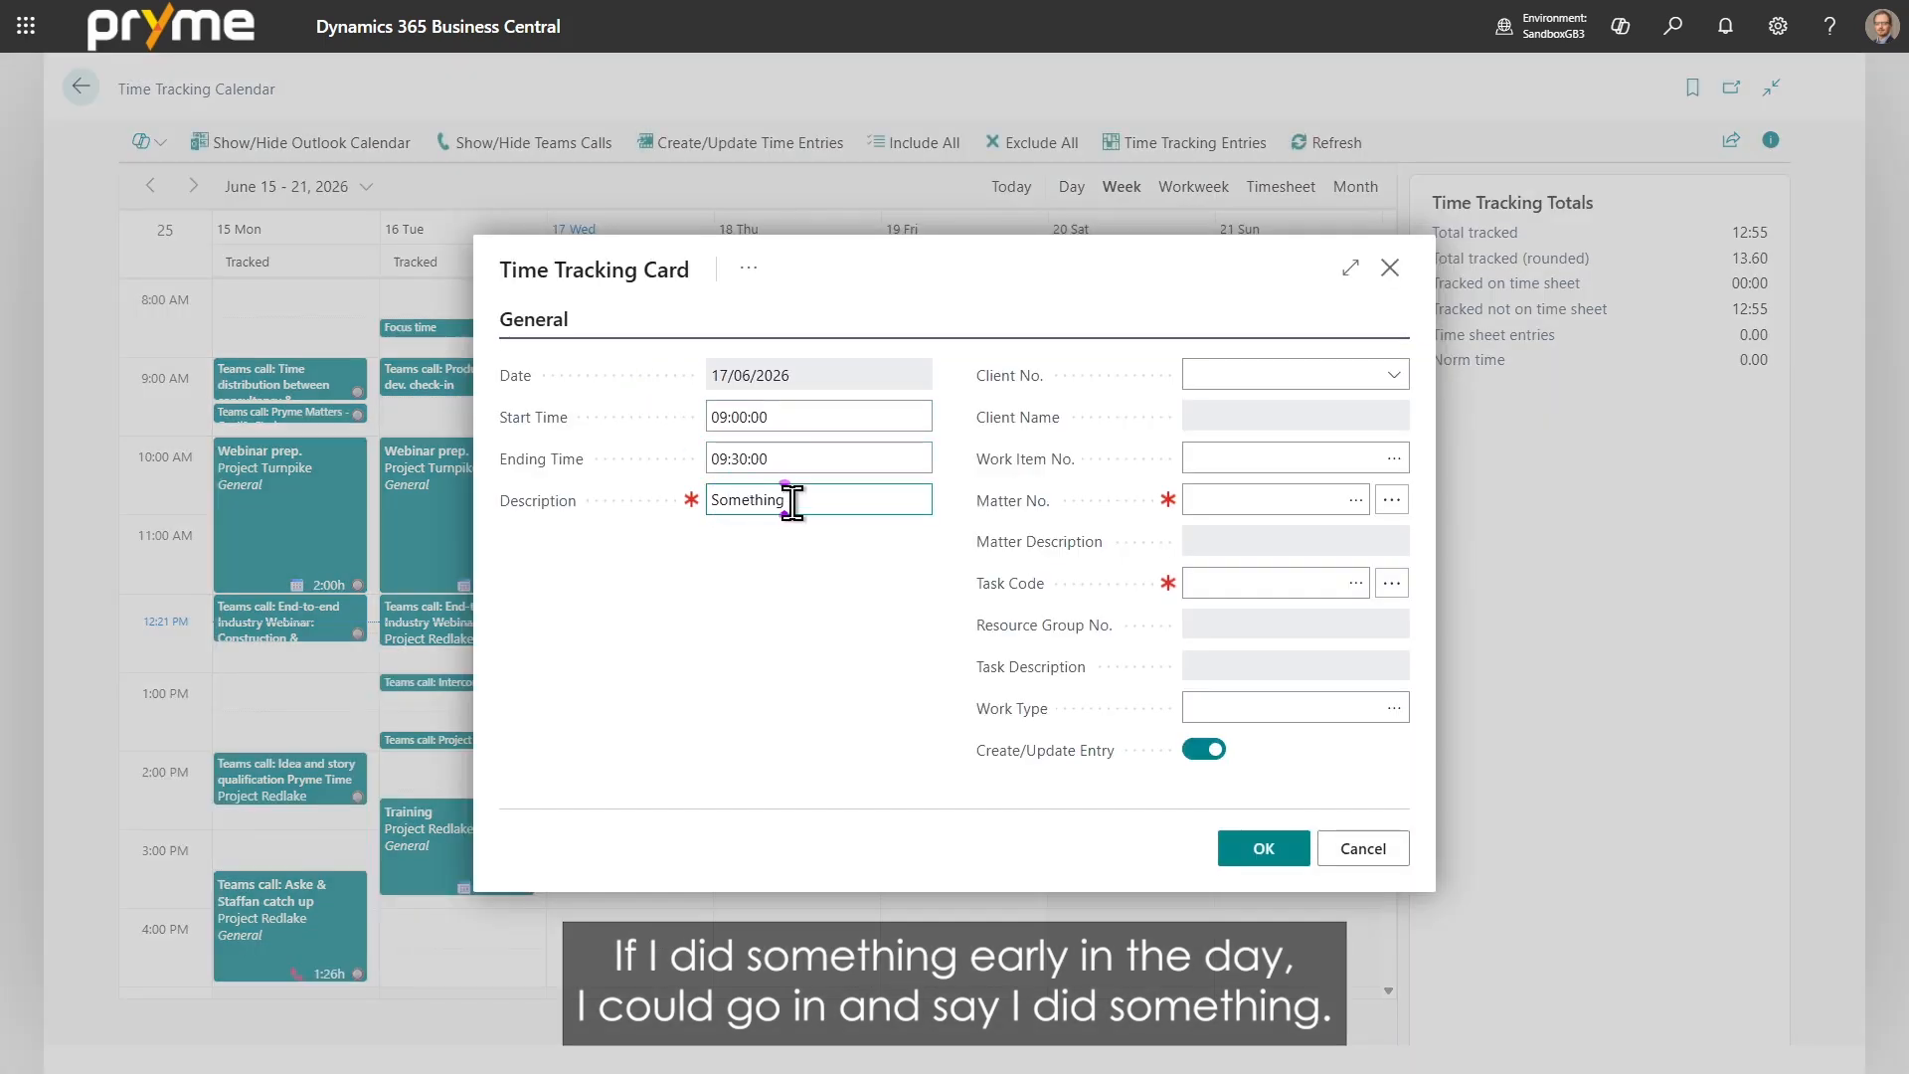
click(1037, 306)
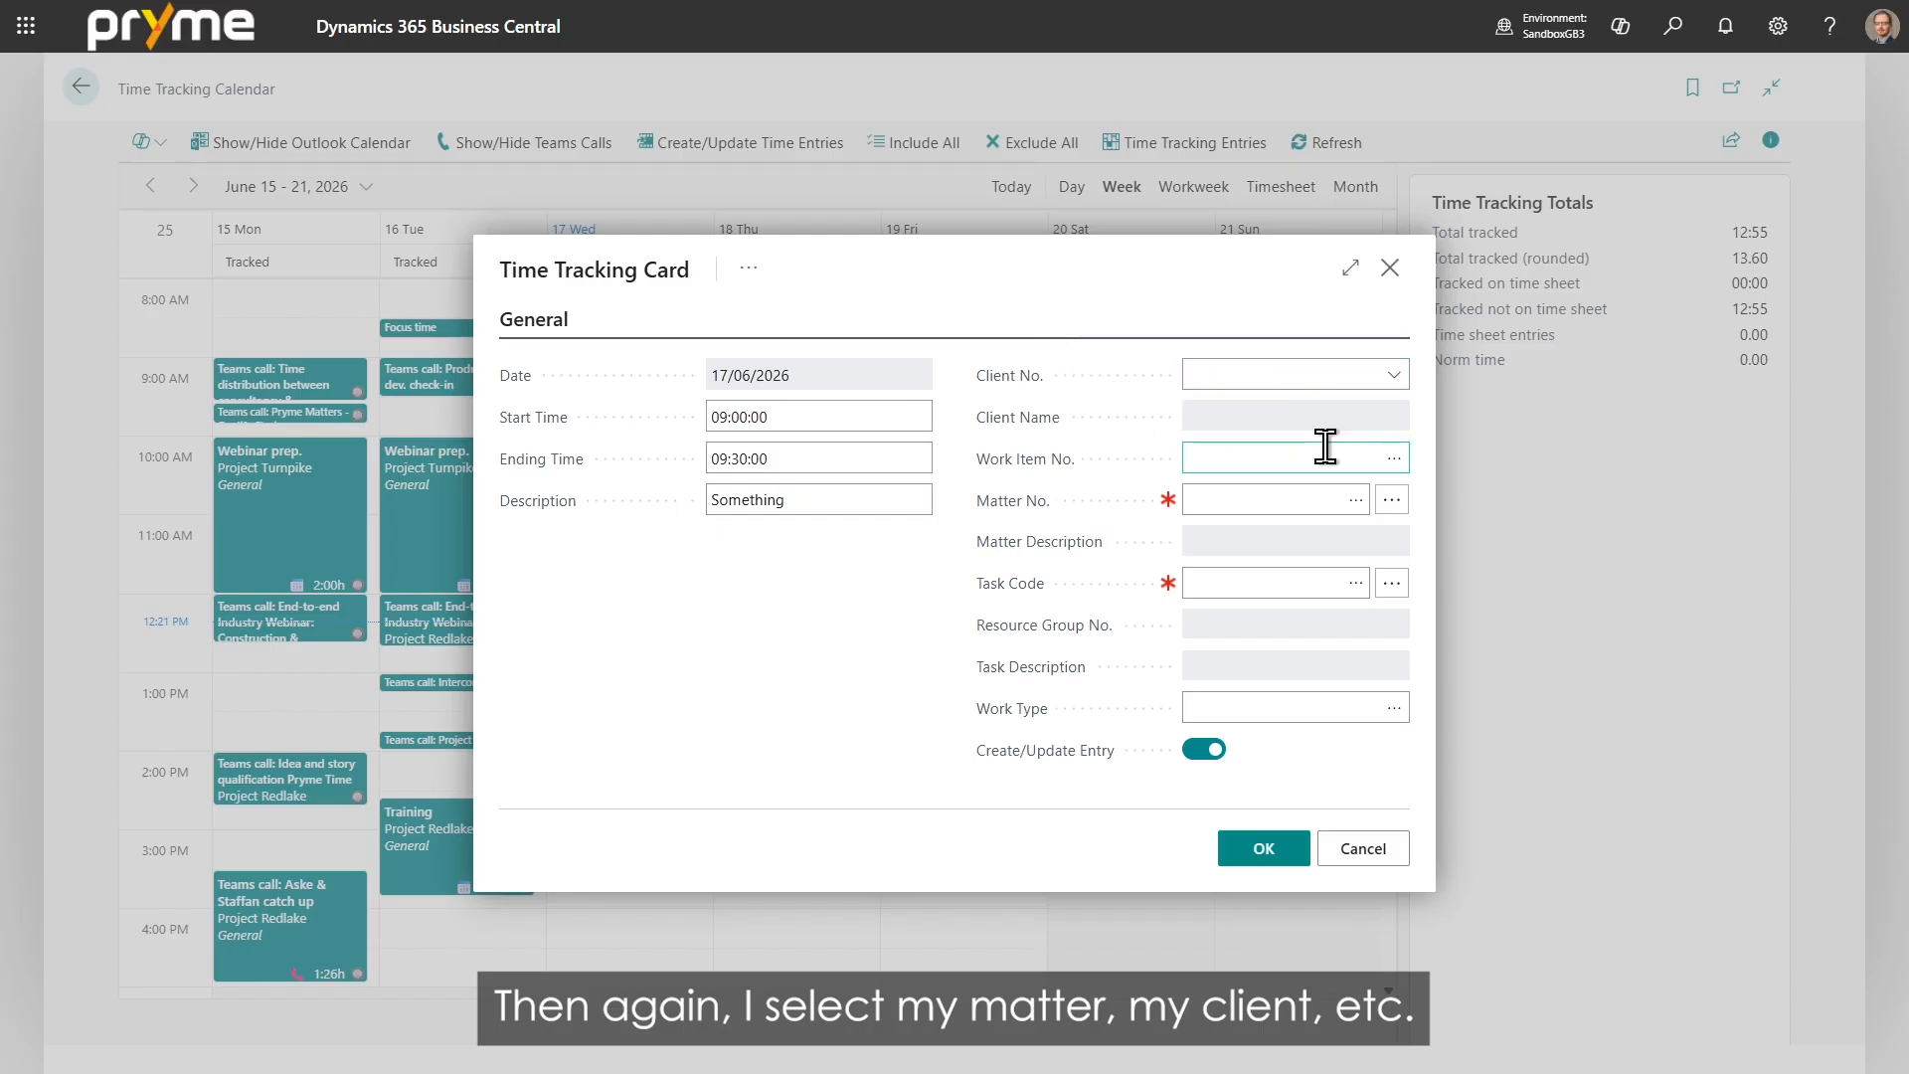
click(1392, 459)
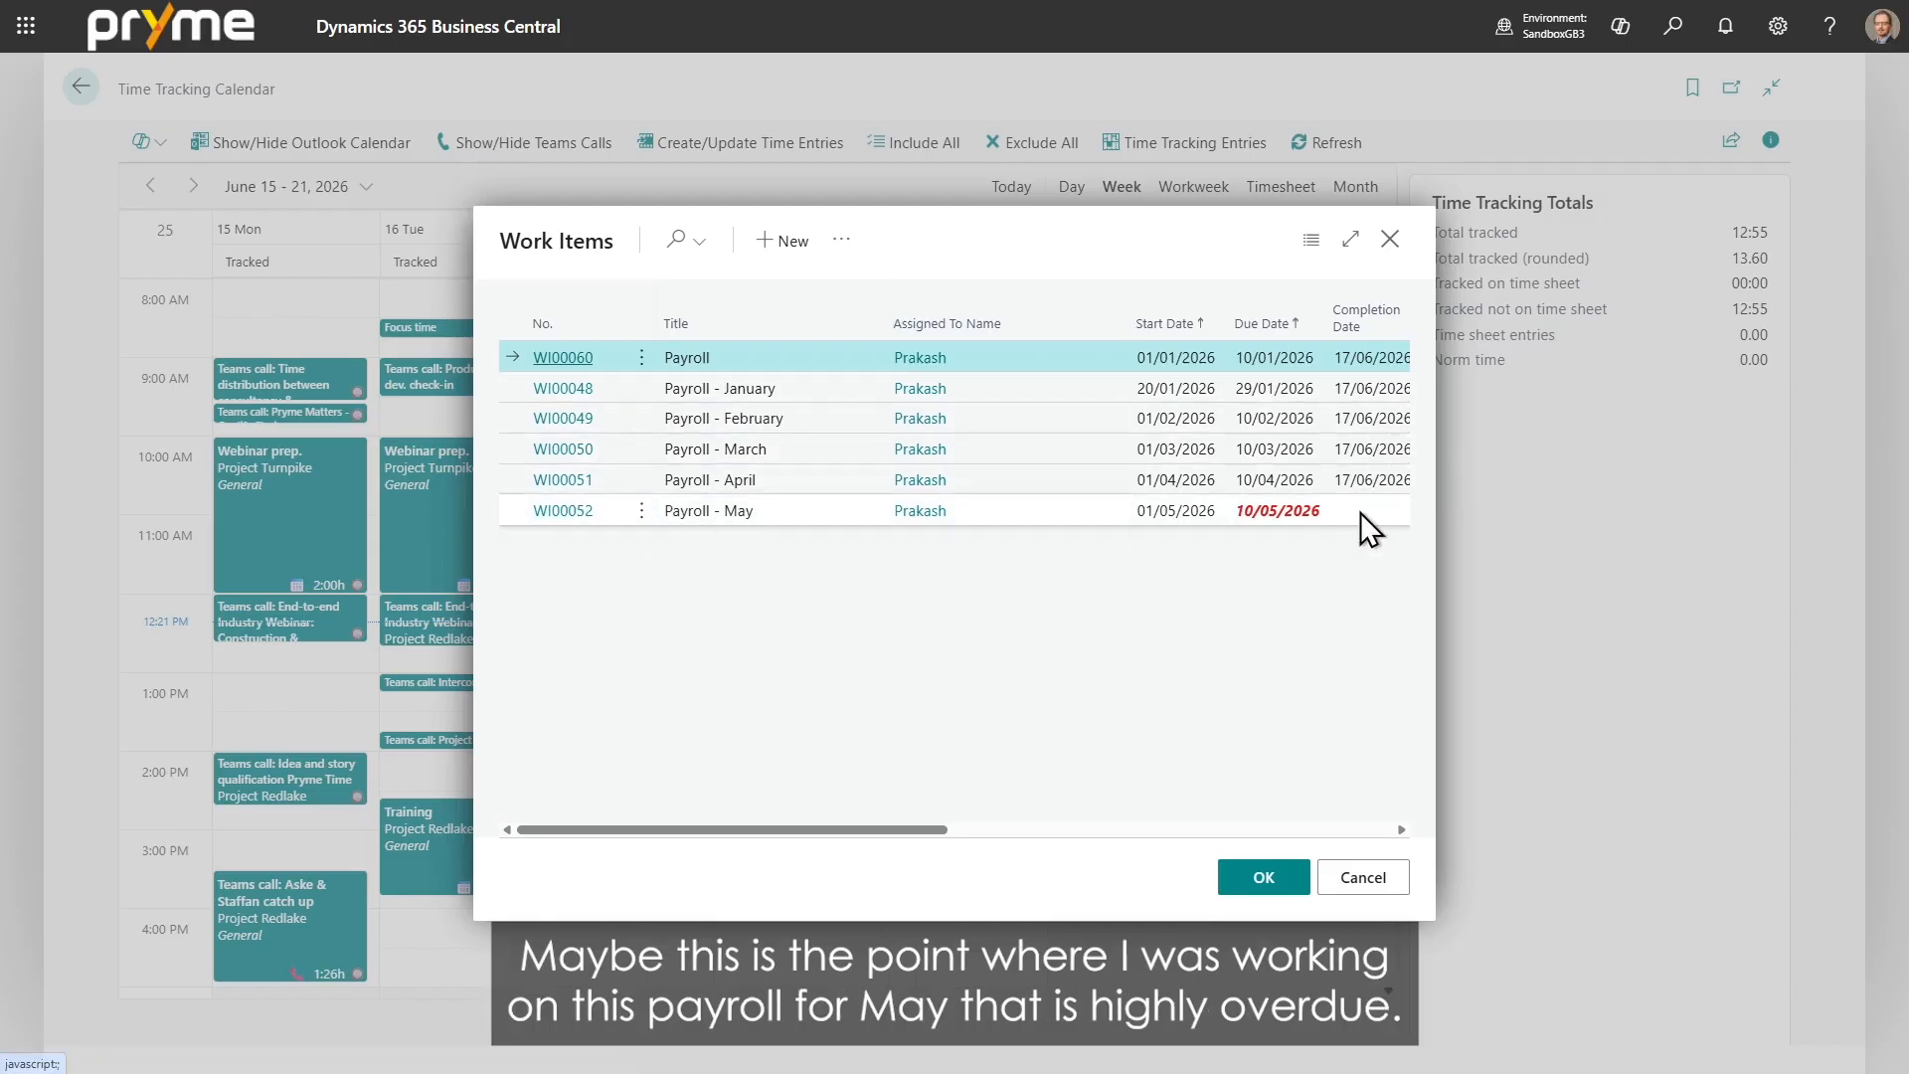
click(552, 512)
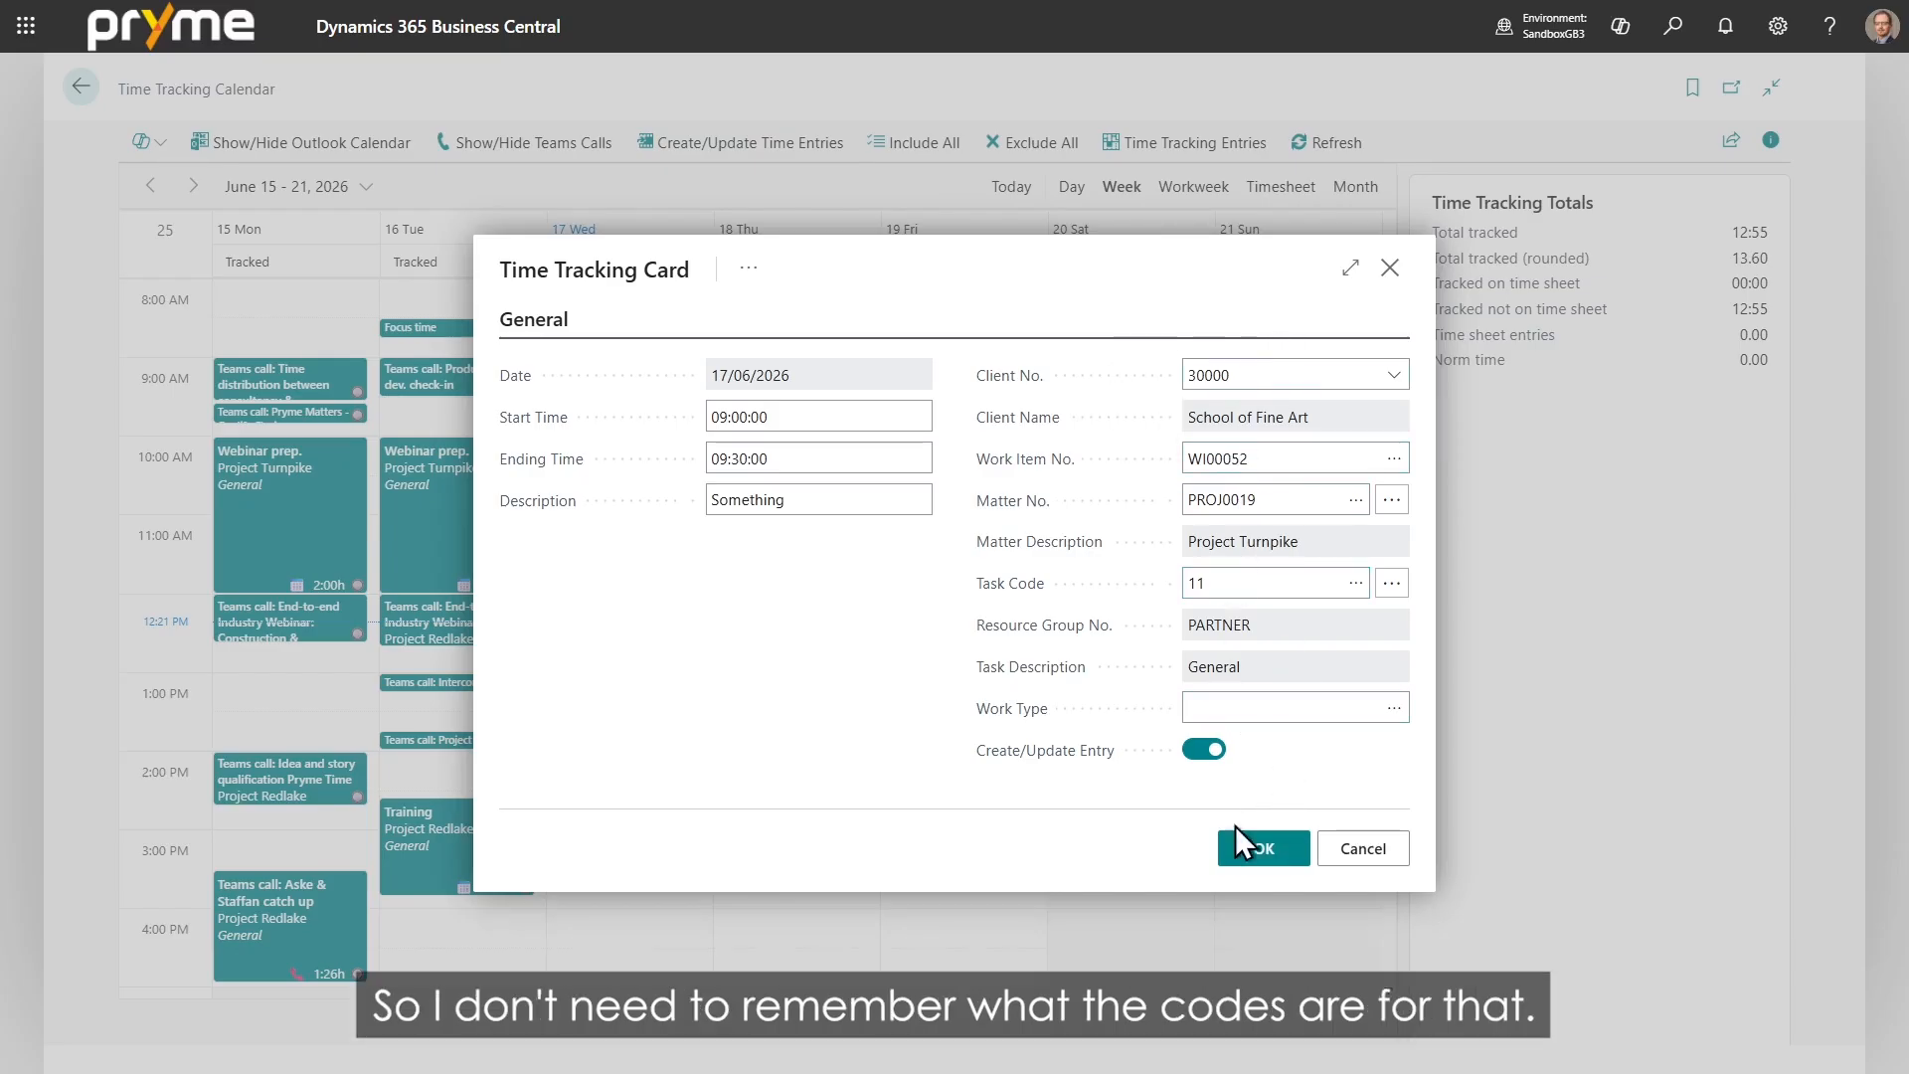
click(1249, 847)
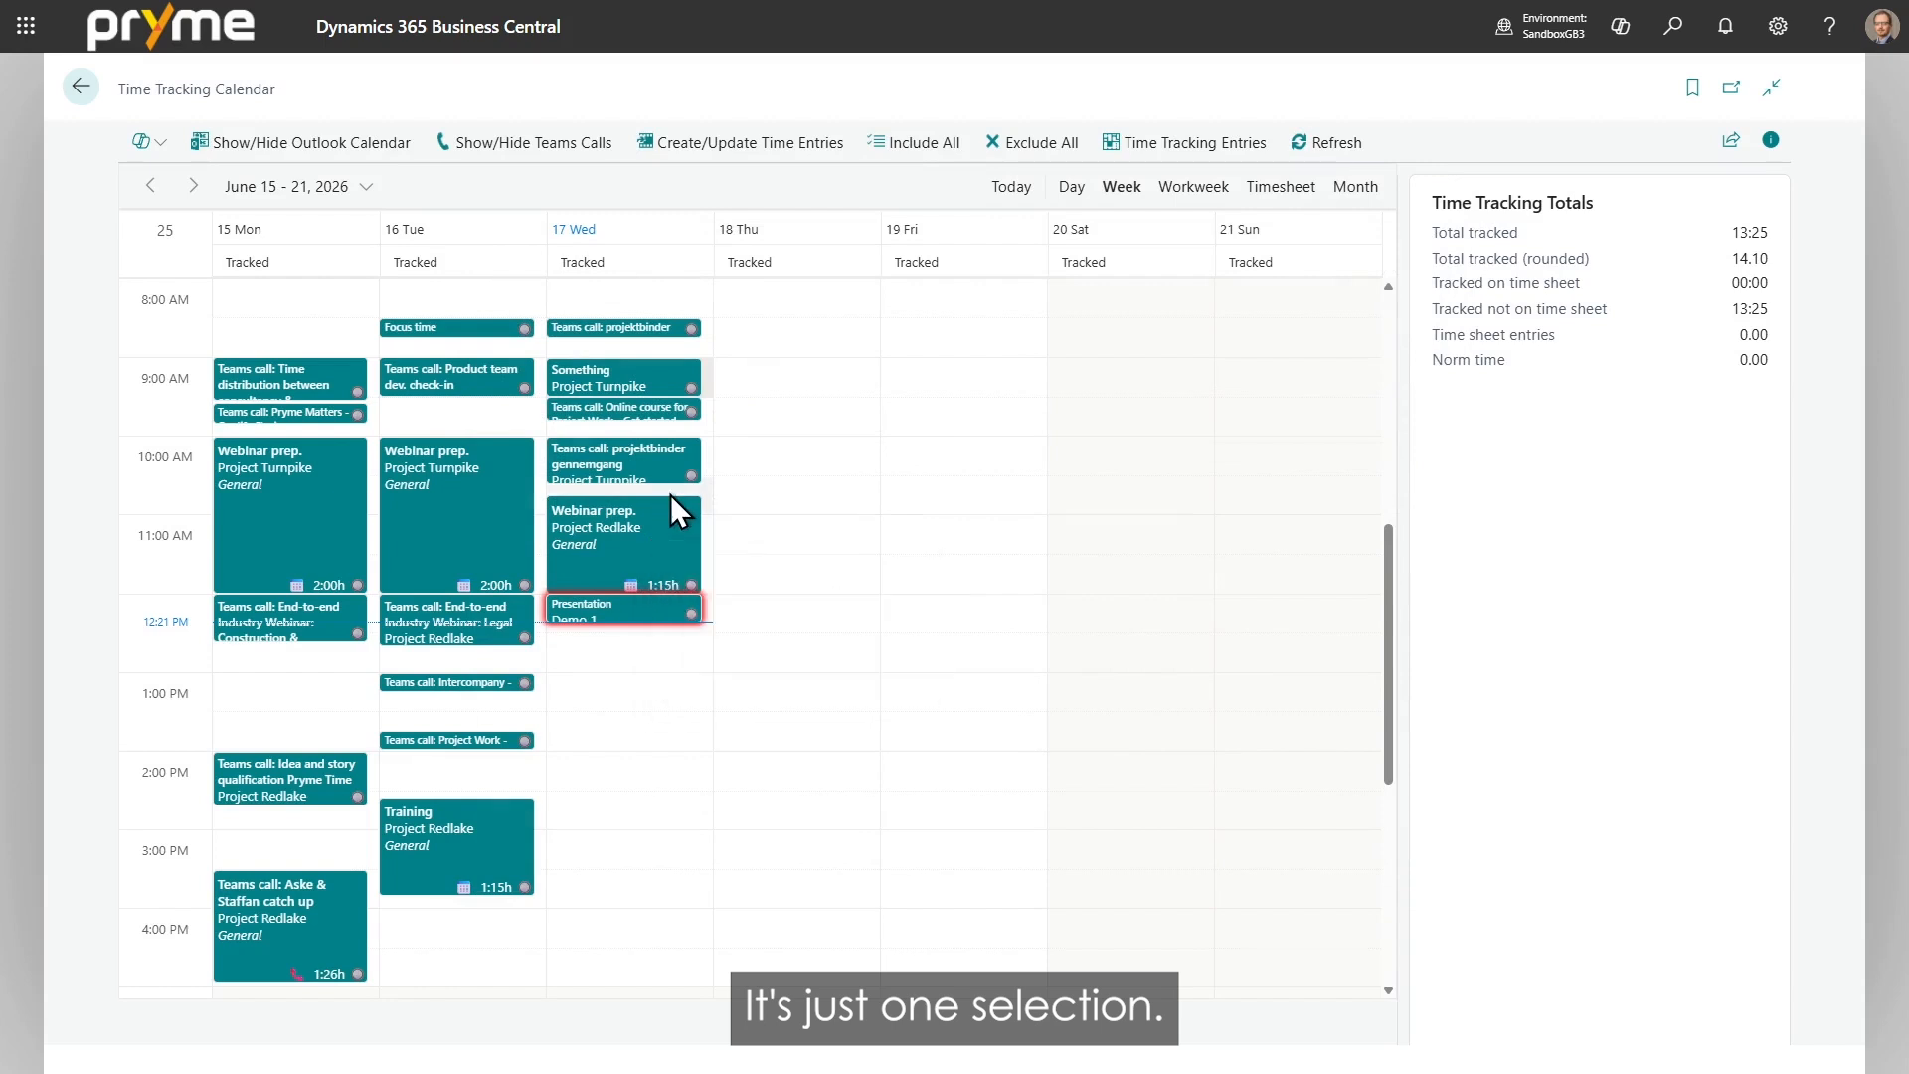
Step: Show the Outlook calendar beside the tracked time in day view for June 17, 2026, and add the Focus time appointment as tracked time
mouse_move(621, 369)
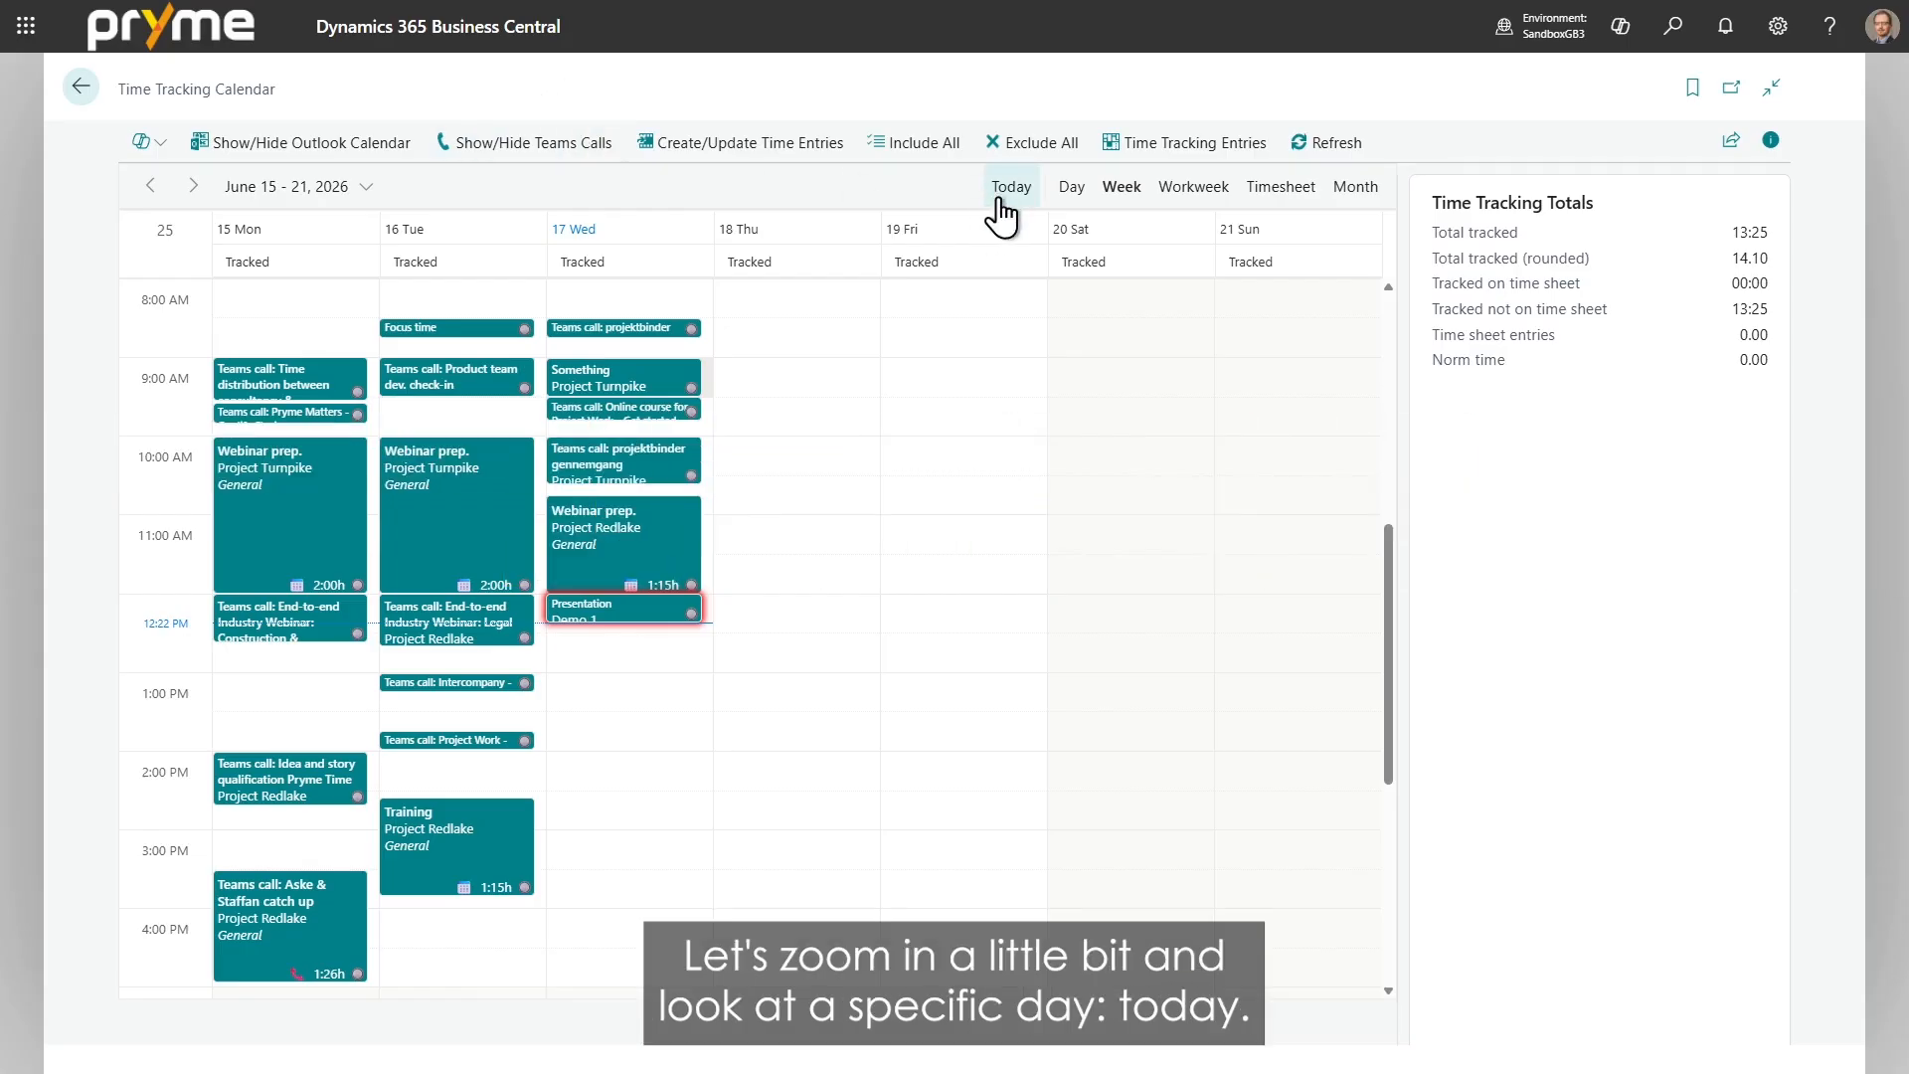
click(1074, 189)
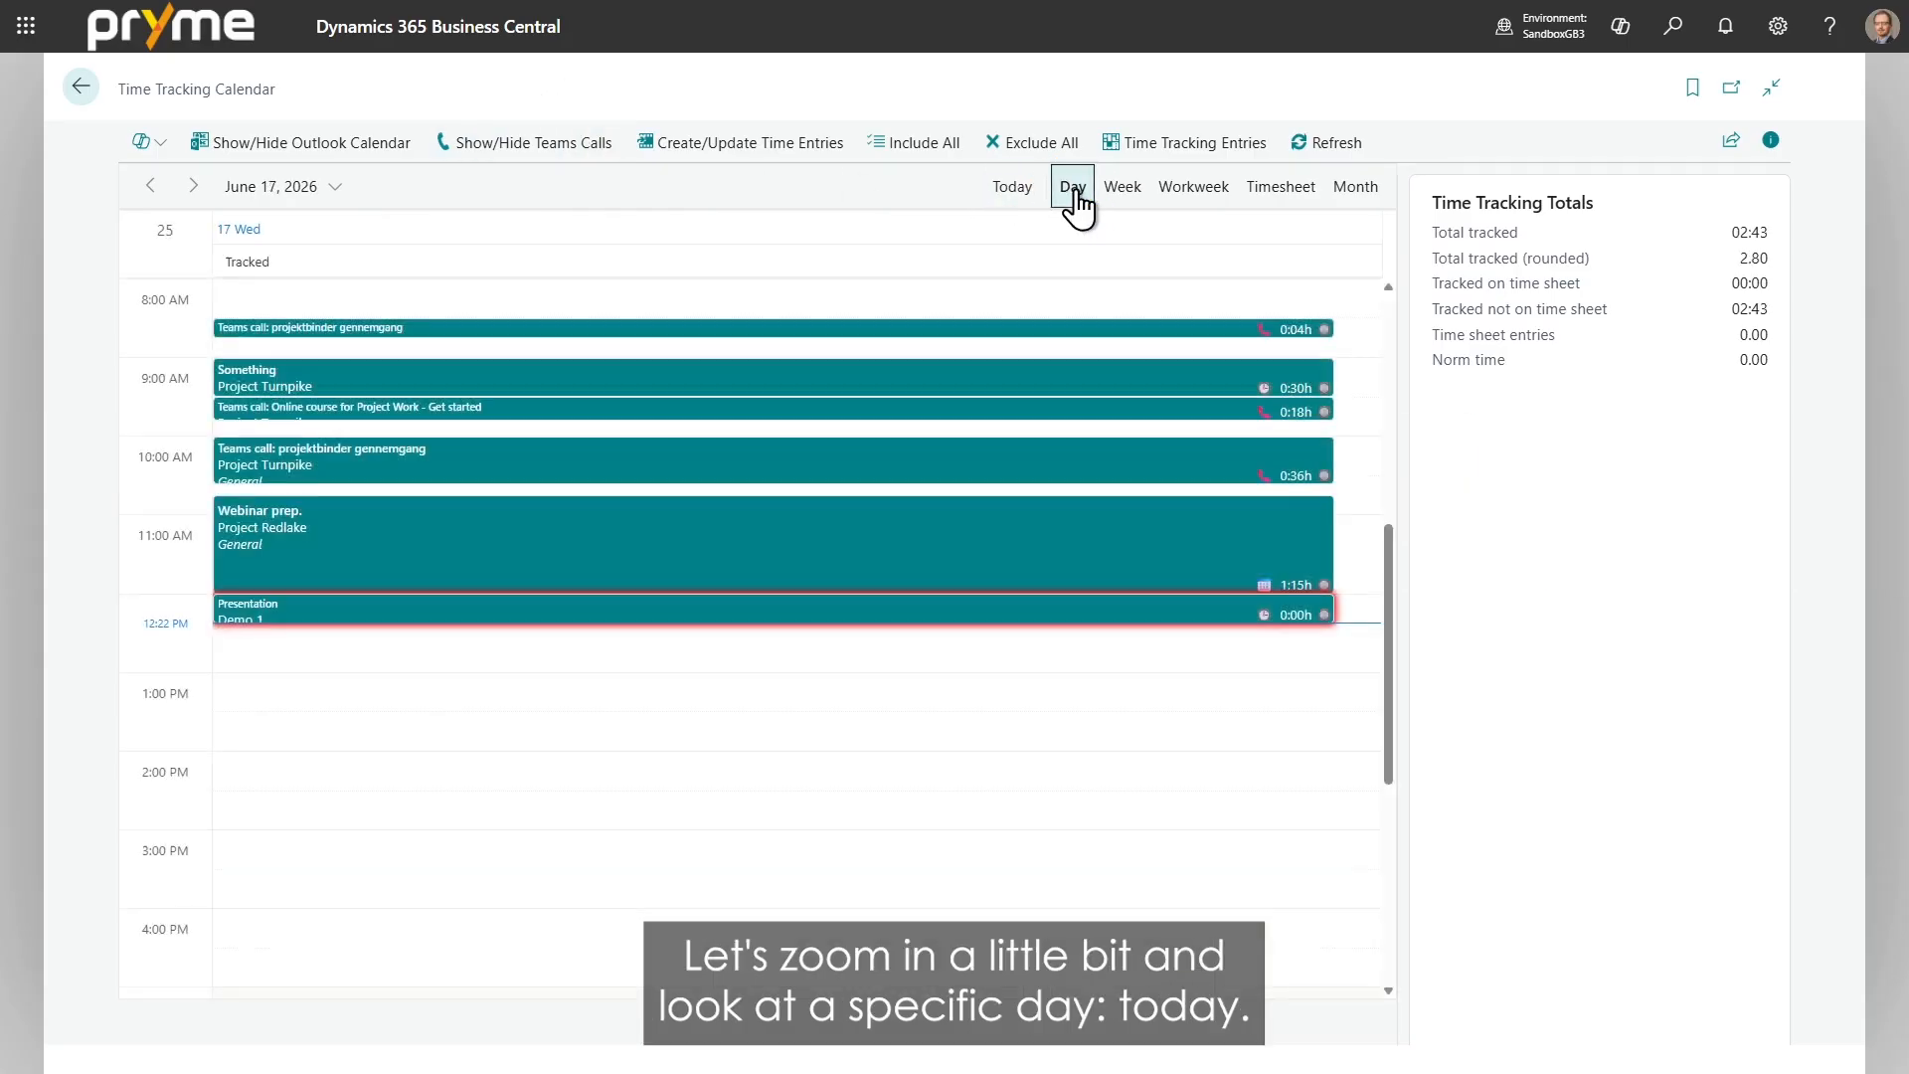
click(363, 144)
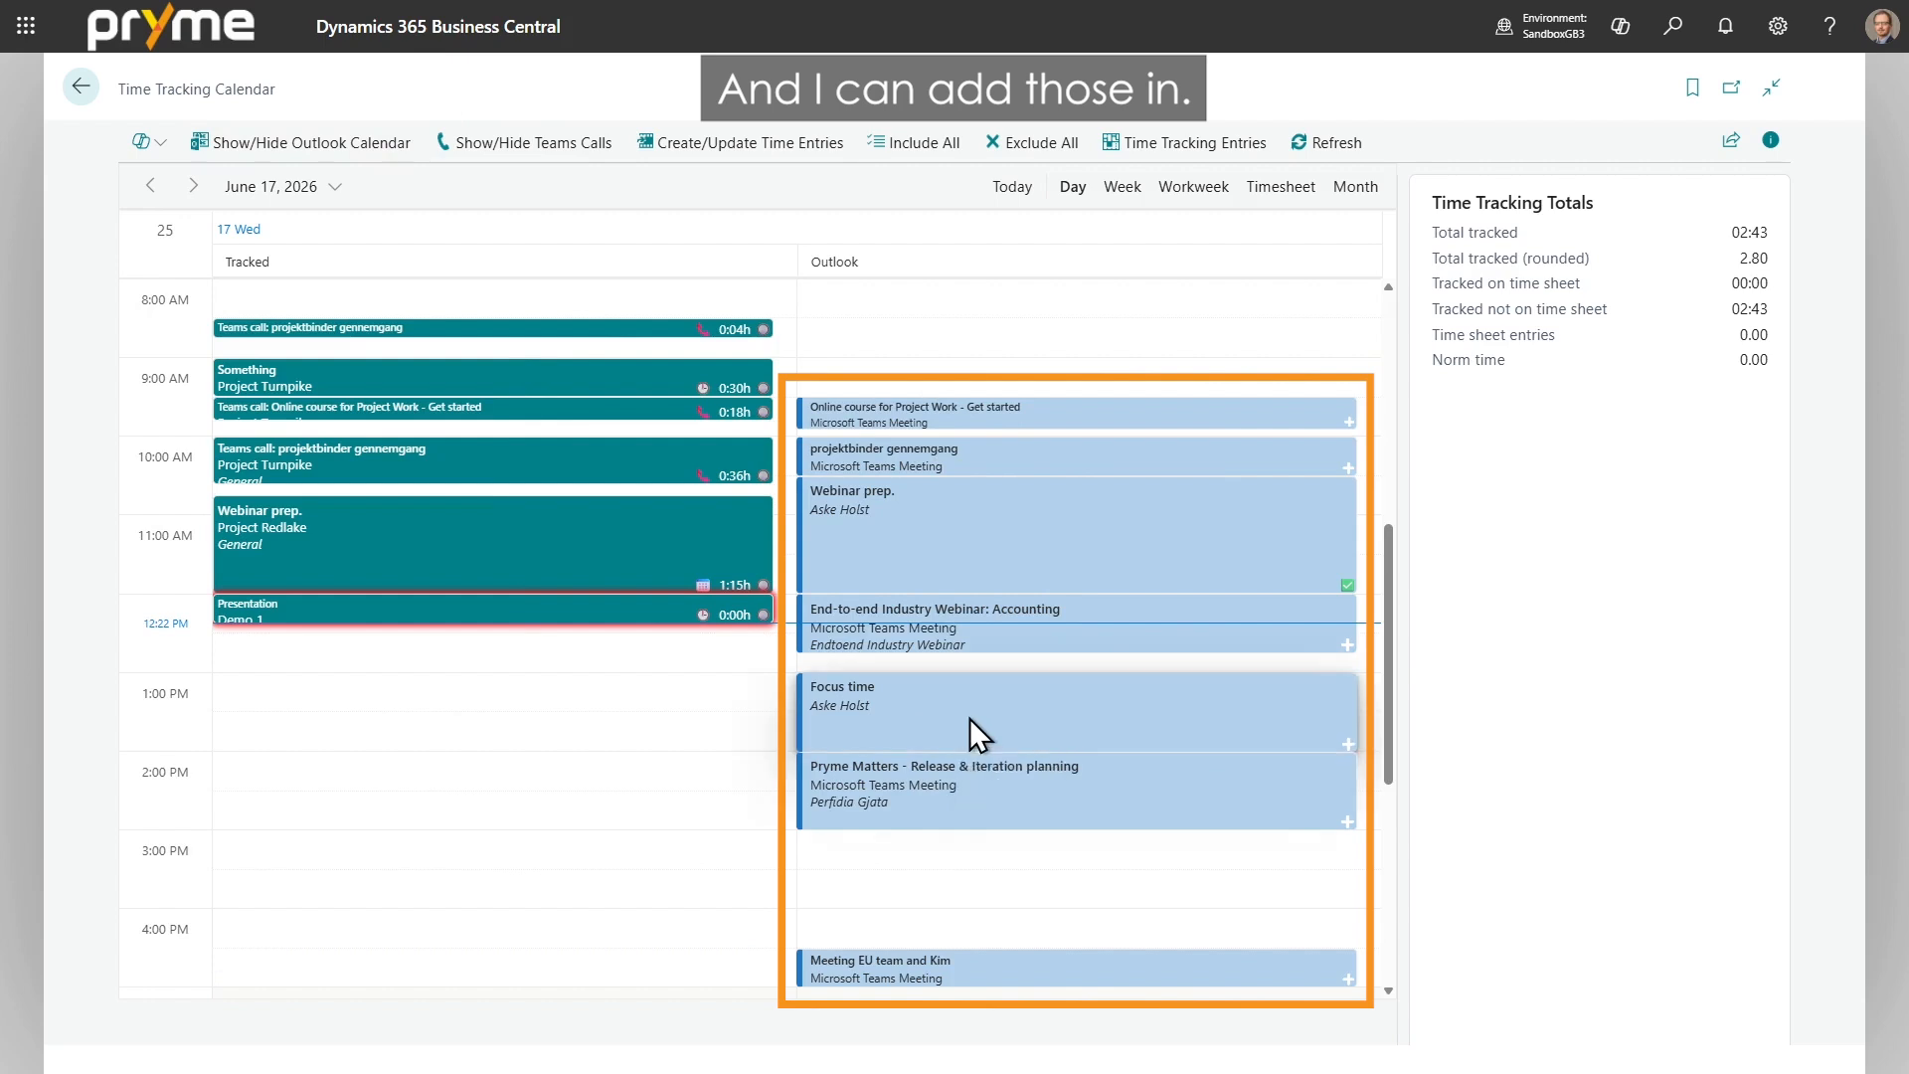
click(1348, 743)
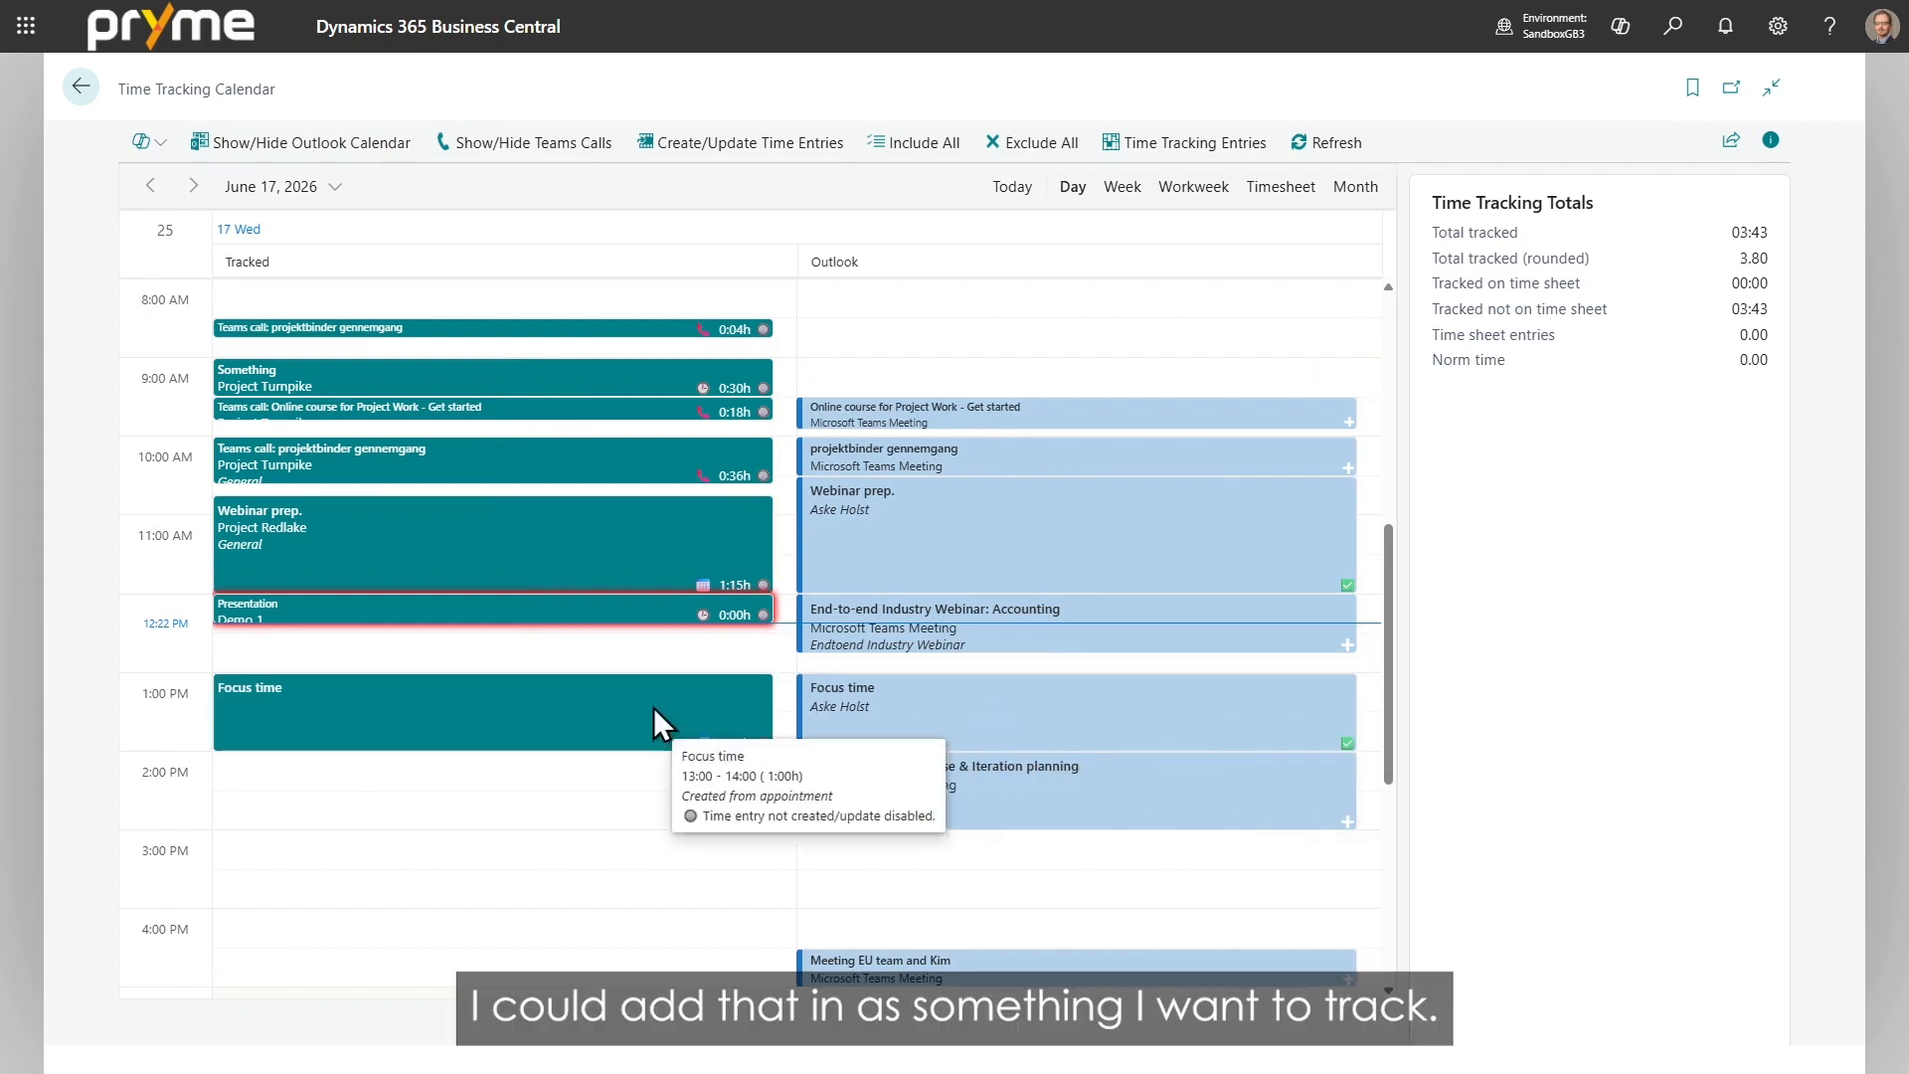
Step: Change the 13:00 Focus time entry's description to What I did and link it to the Payroll - May work item WI00052
click(378, 700)
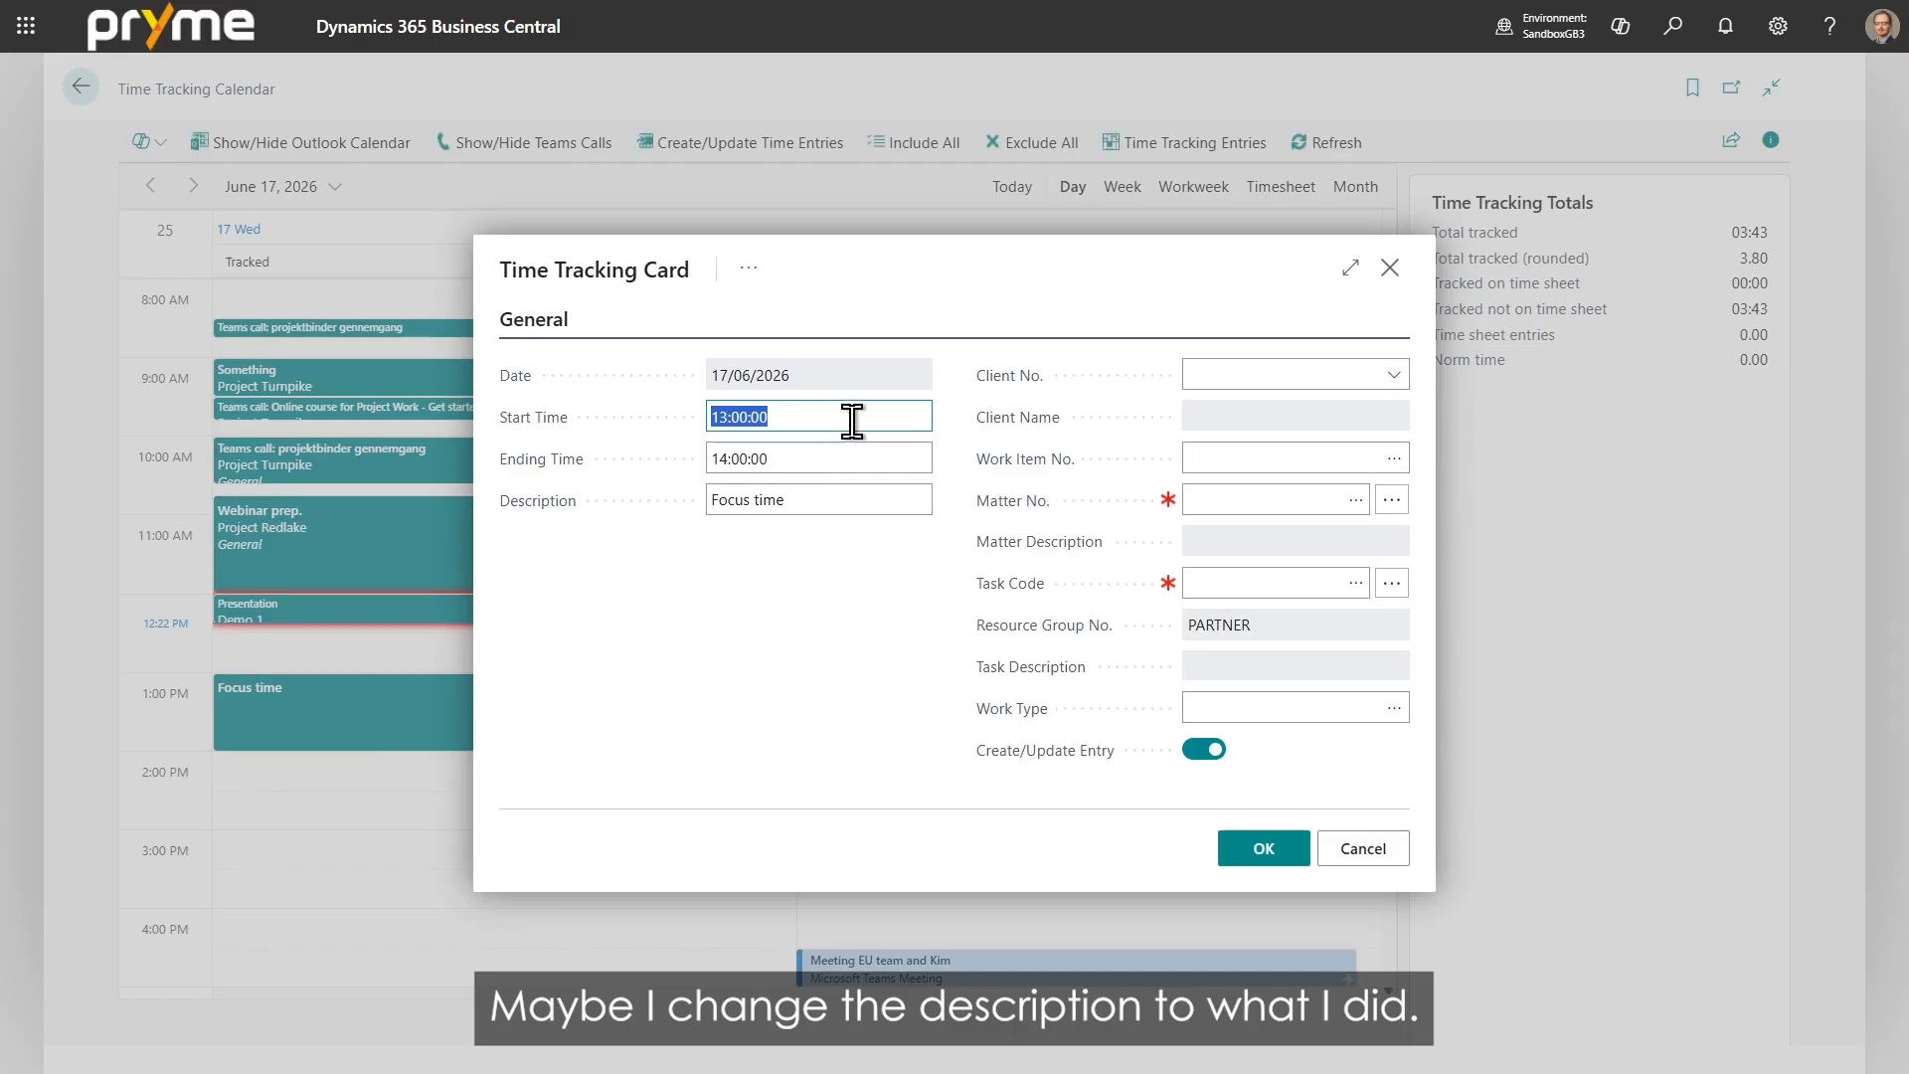
click(808, 499)
text(What I did)
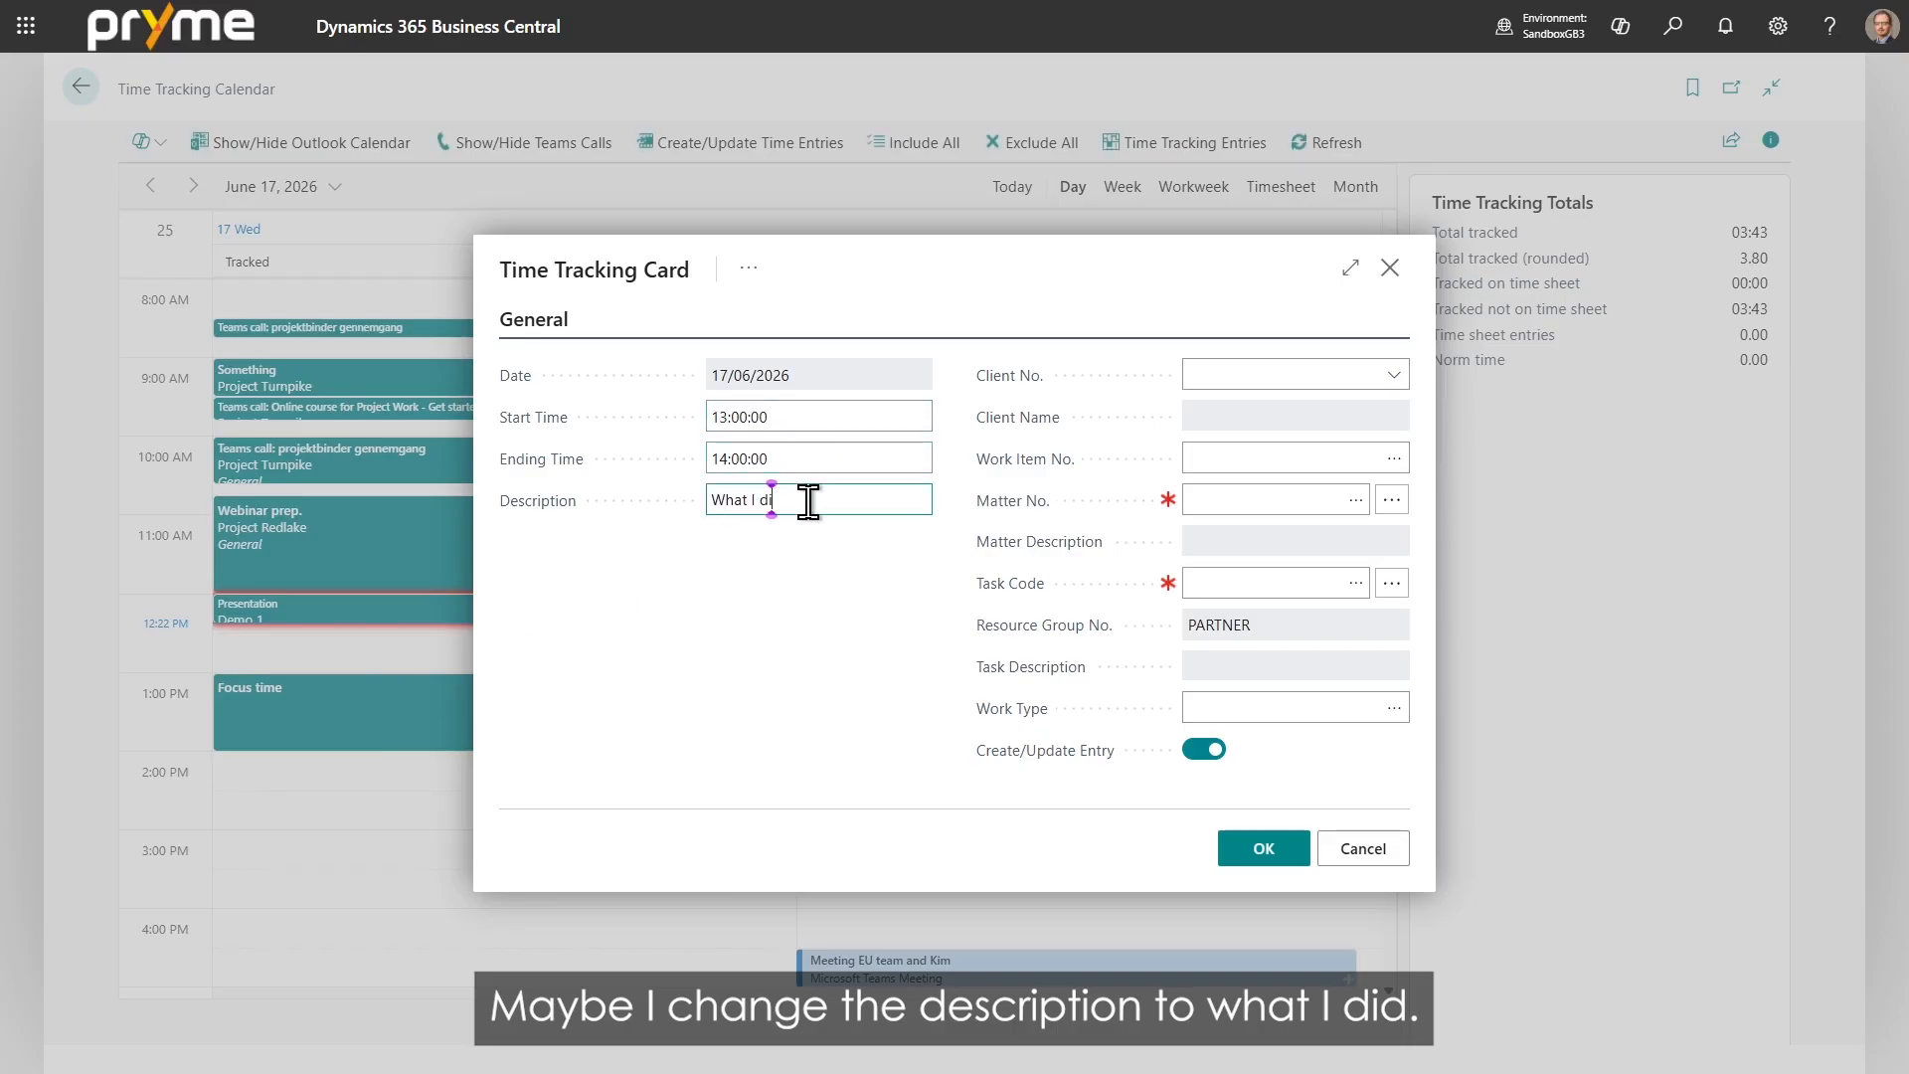
click(1394, 458)
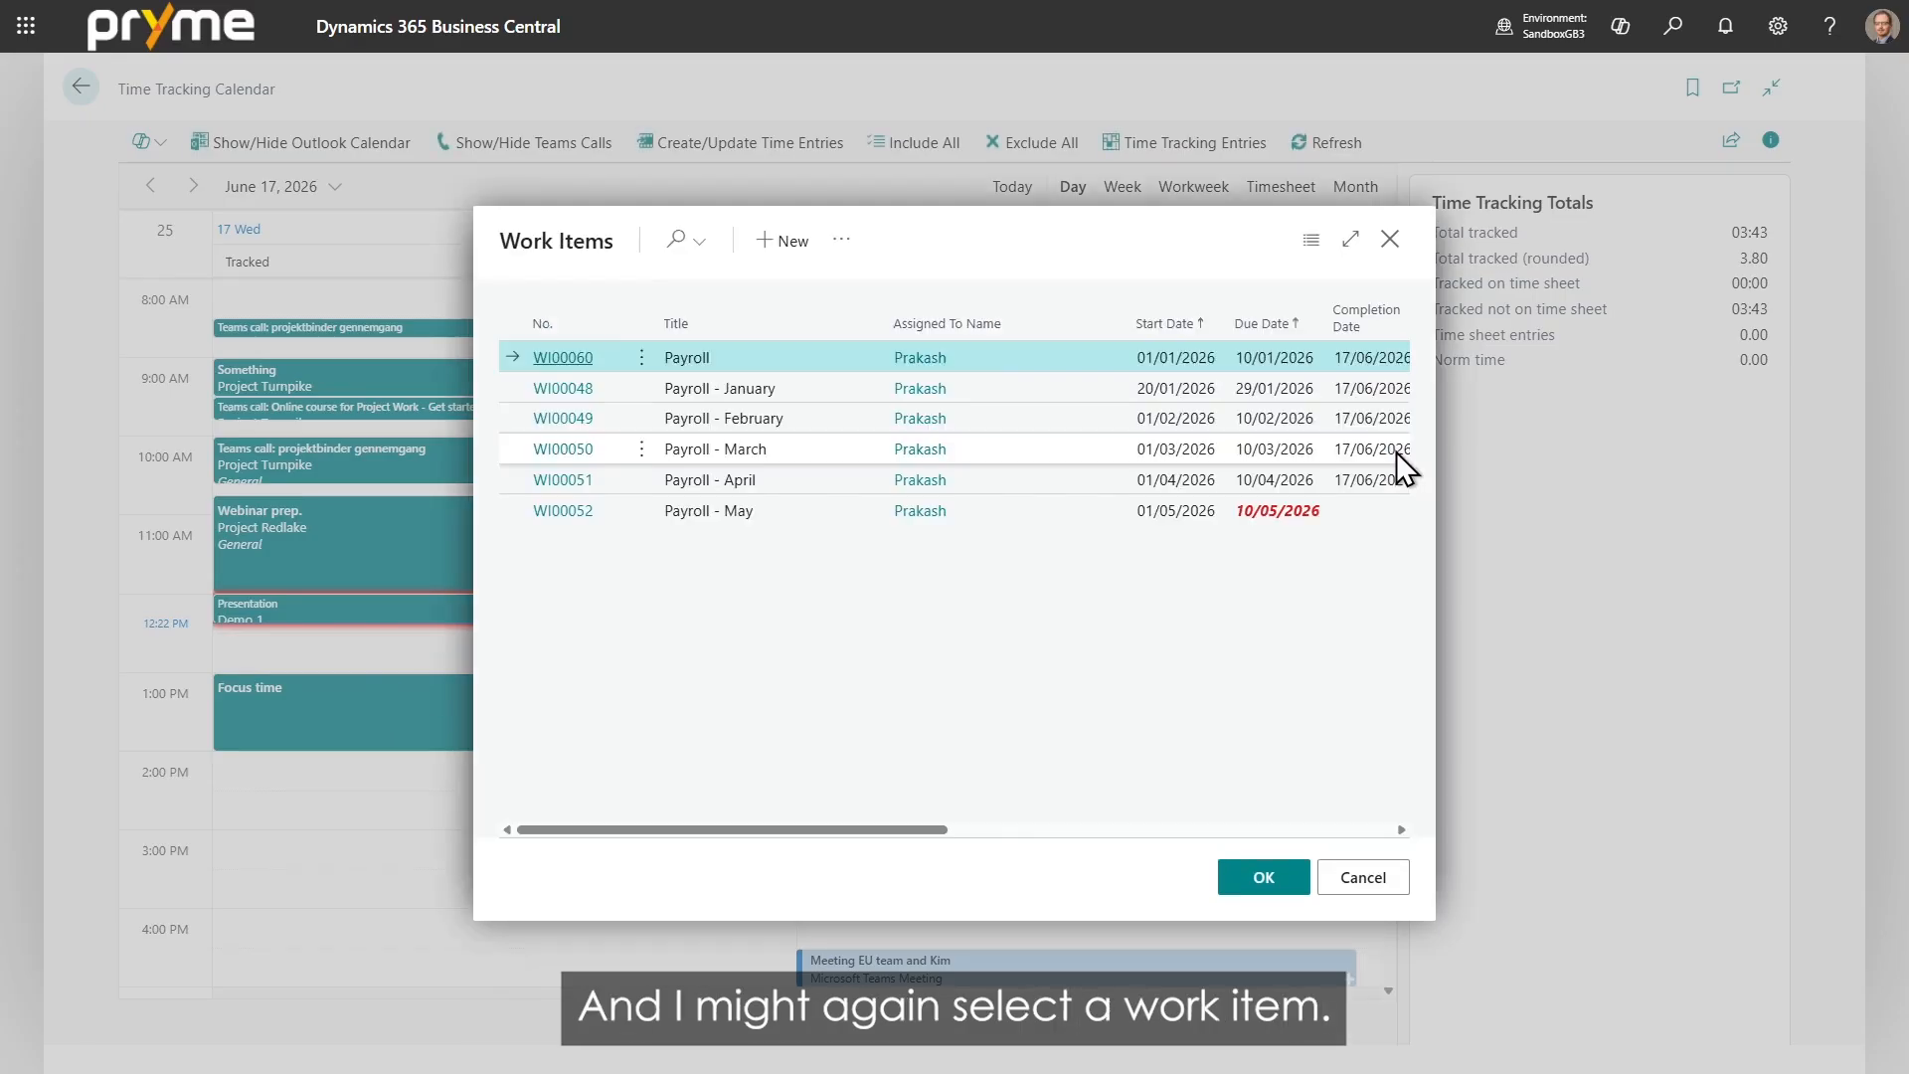
click(570, 510)
click(1251, 853)
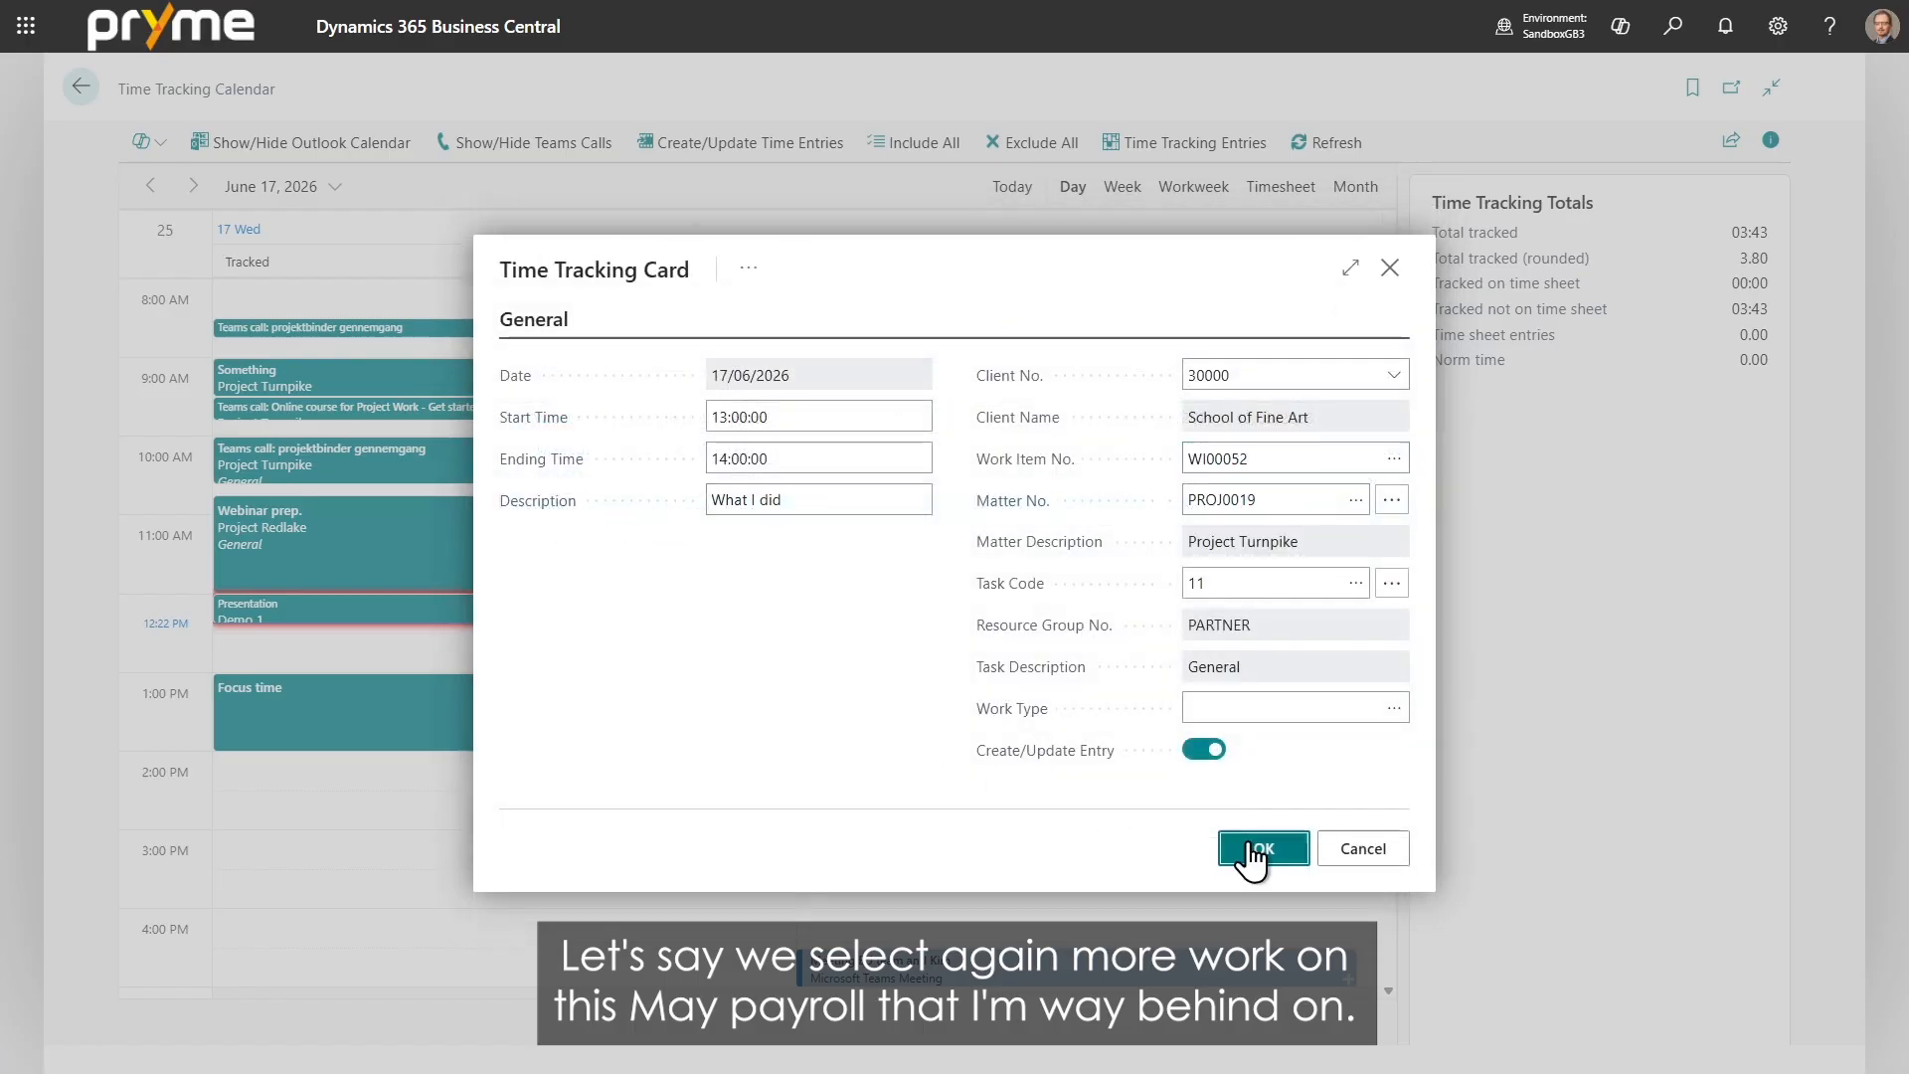
mouse_move(423, 700)
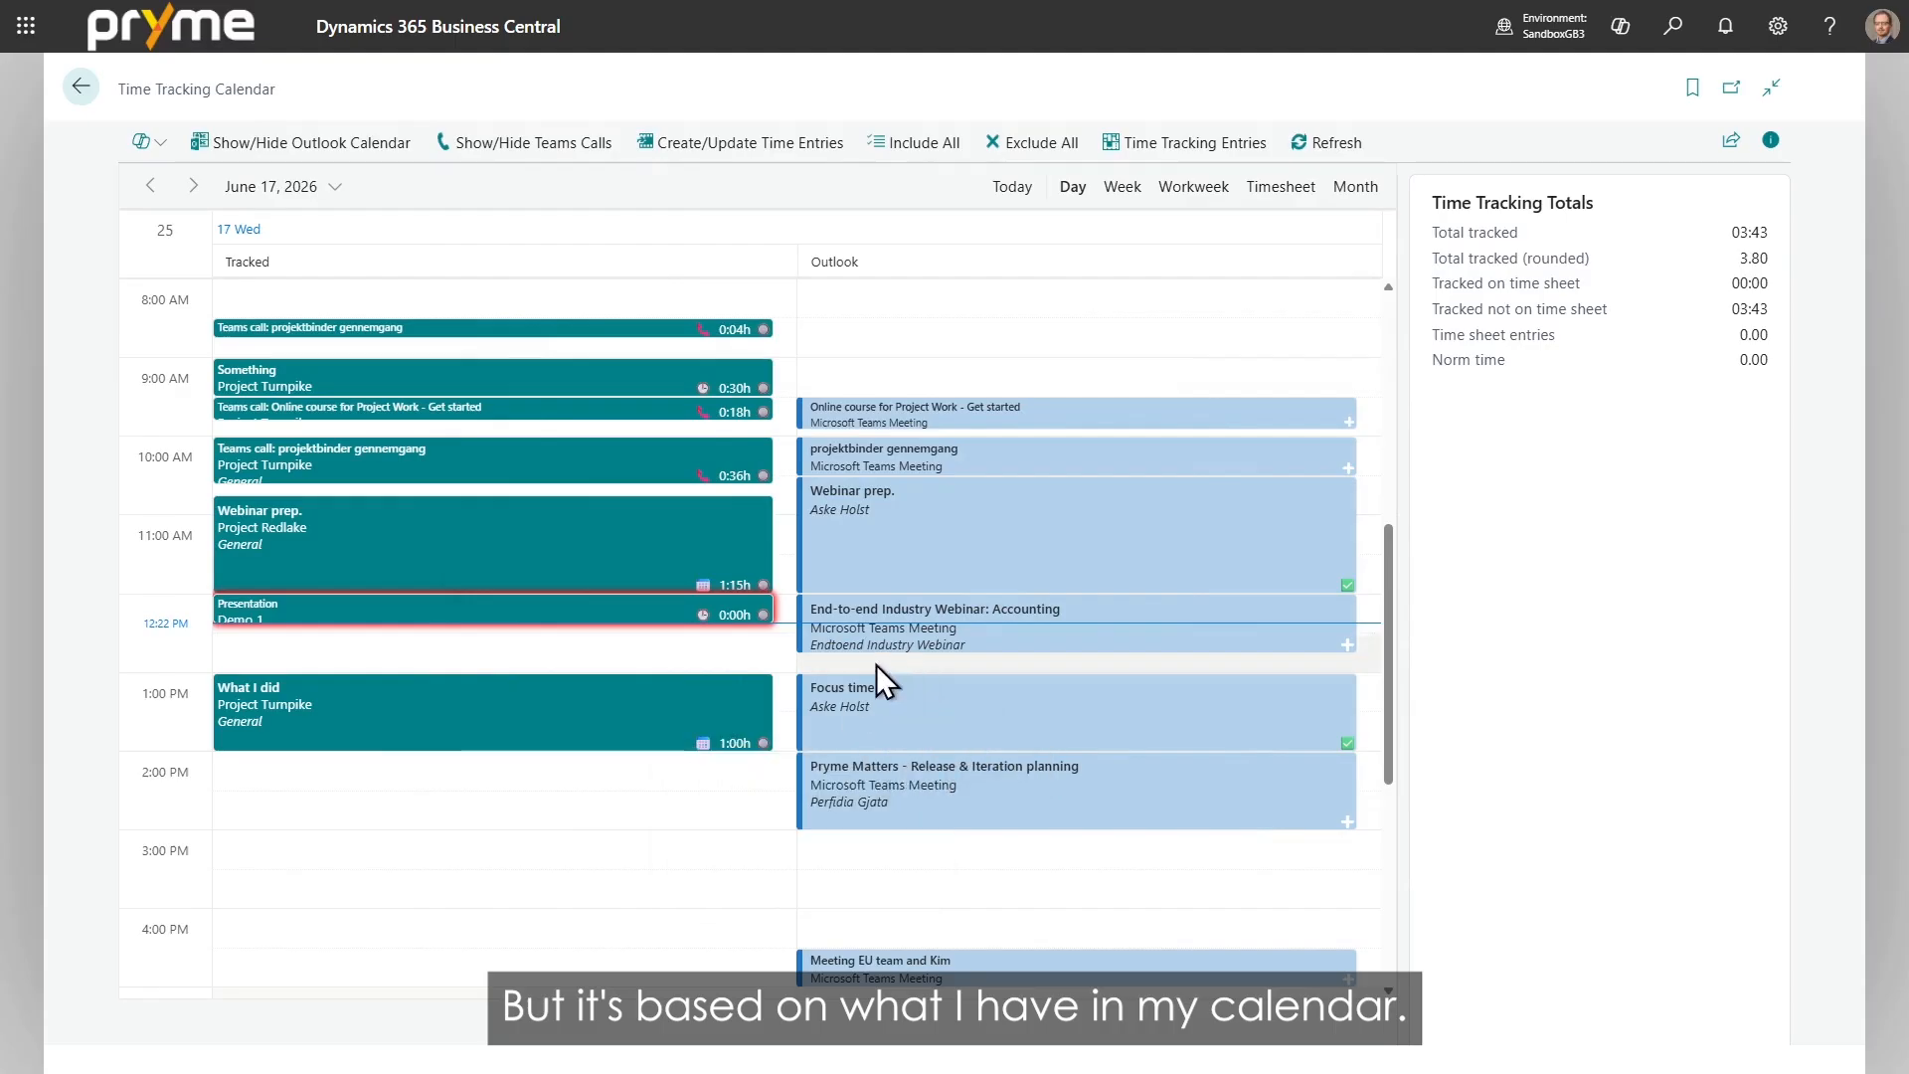
Step: Compare the tracked time for June 17, 2026 with the logged Teams calls, and hide the calls again
click(538, 149)
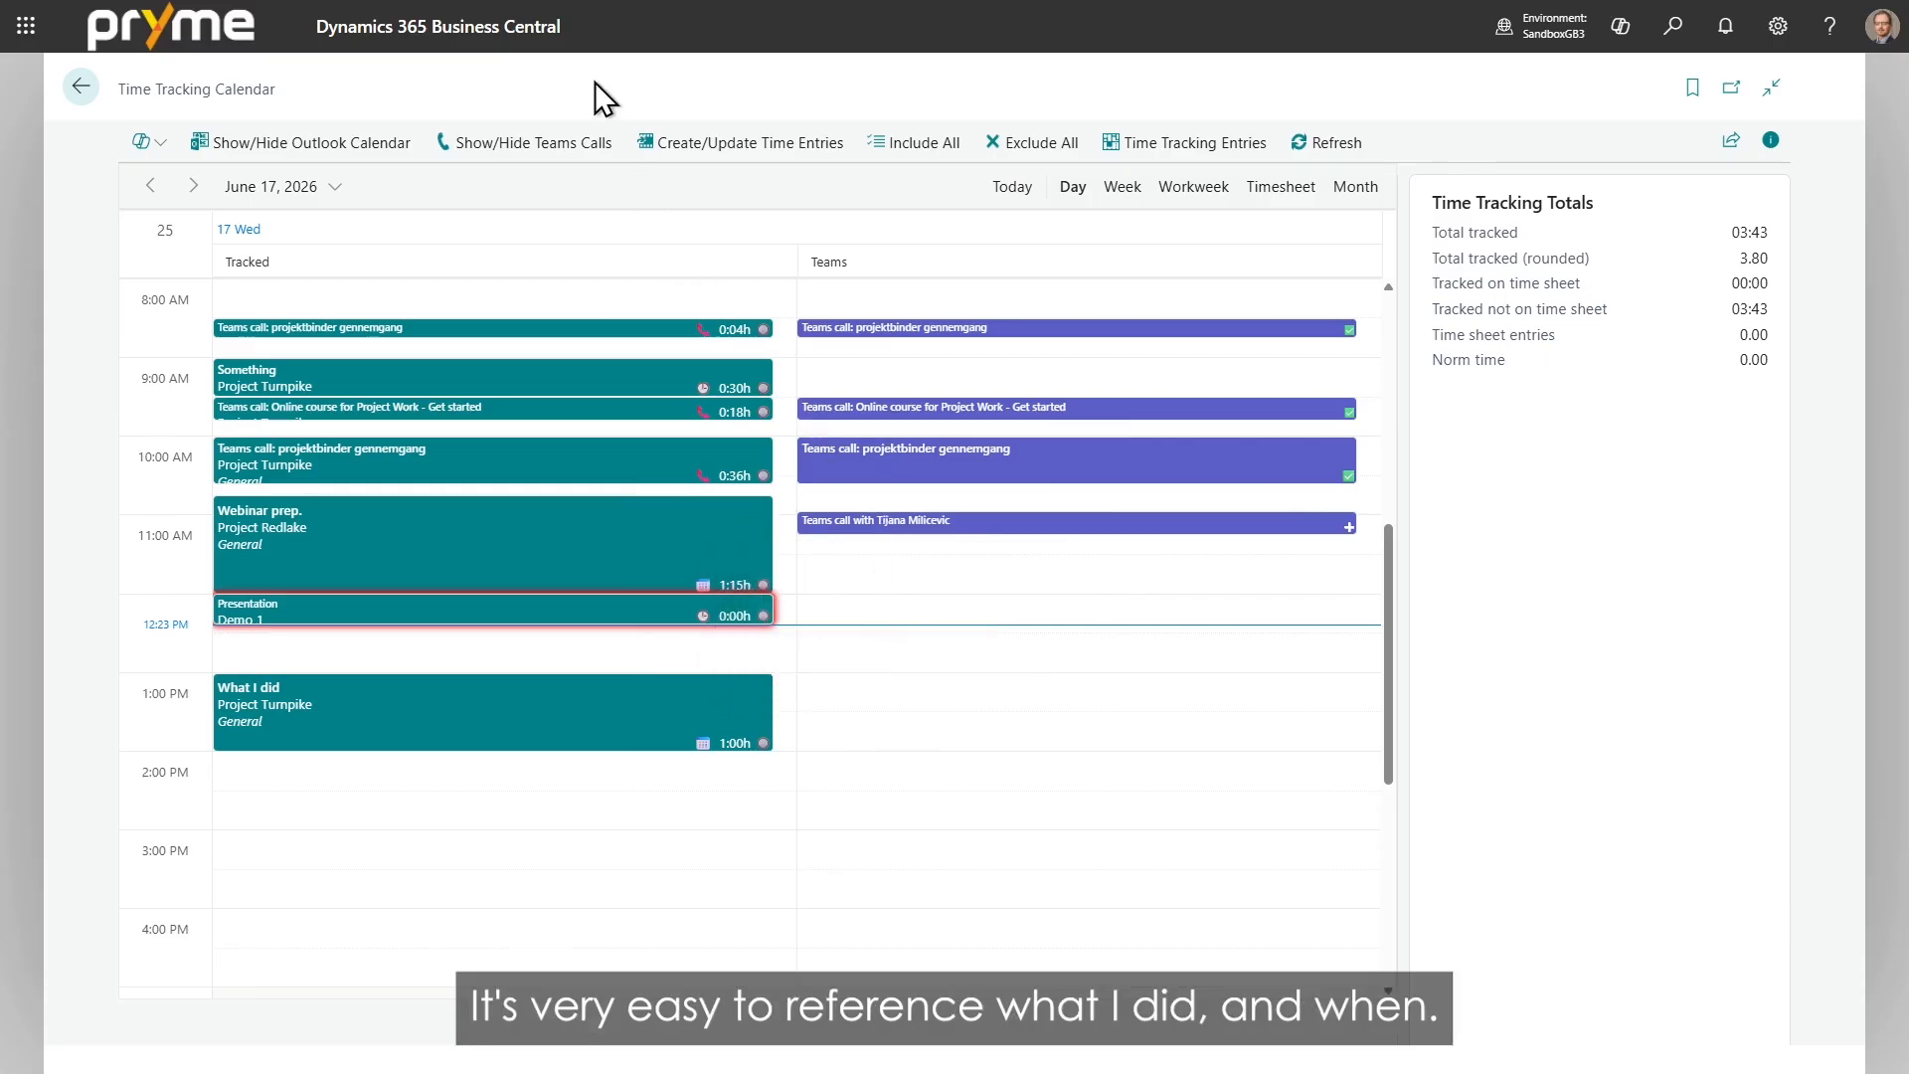
click(560, 143)
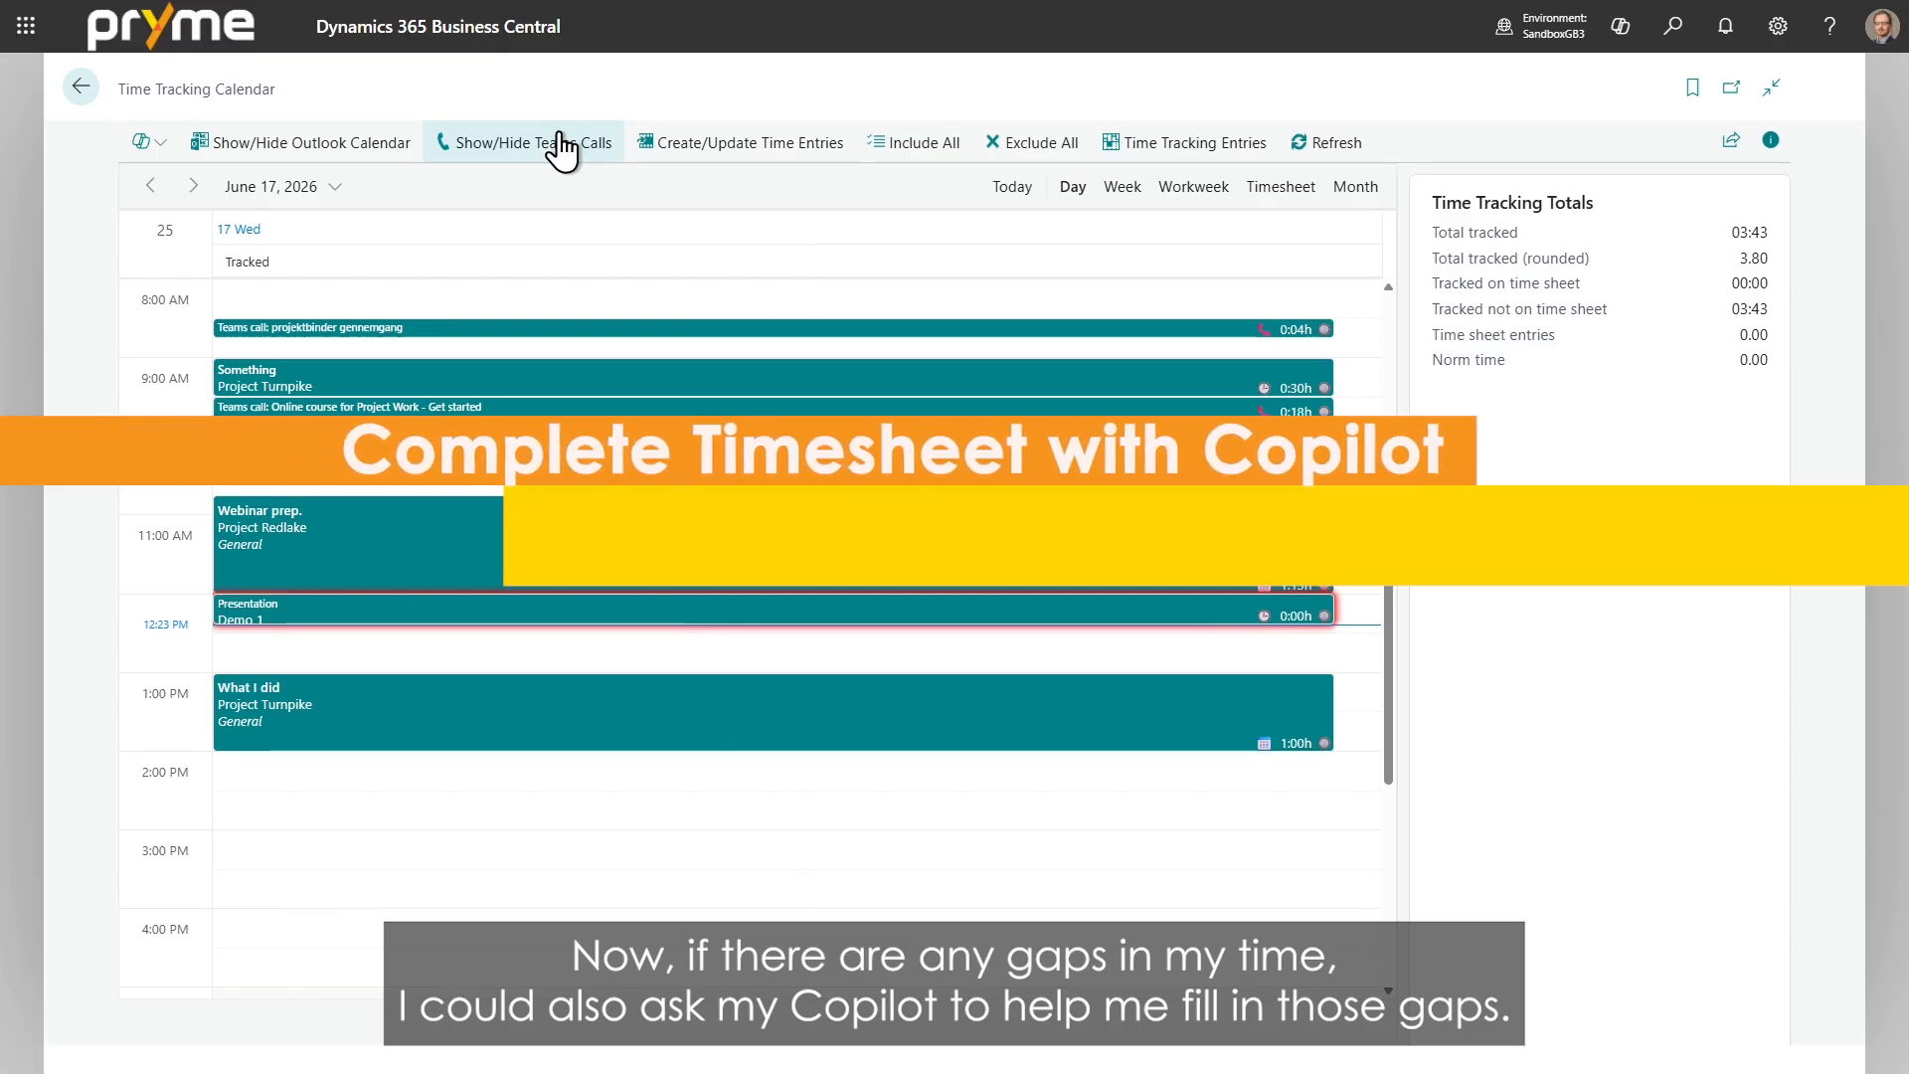
Step: Have Copilot propose entries to complete the time sheet for June 16, 2026, and discard the proposal
click(151, 187)
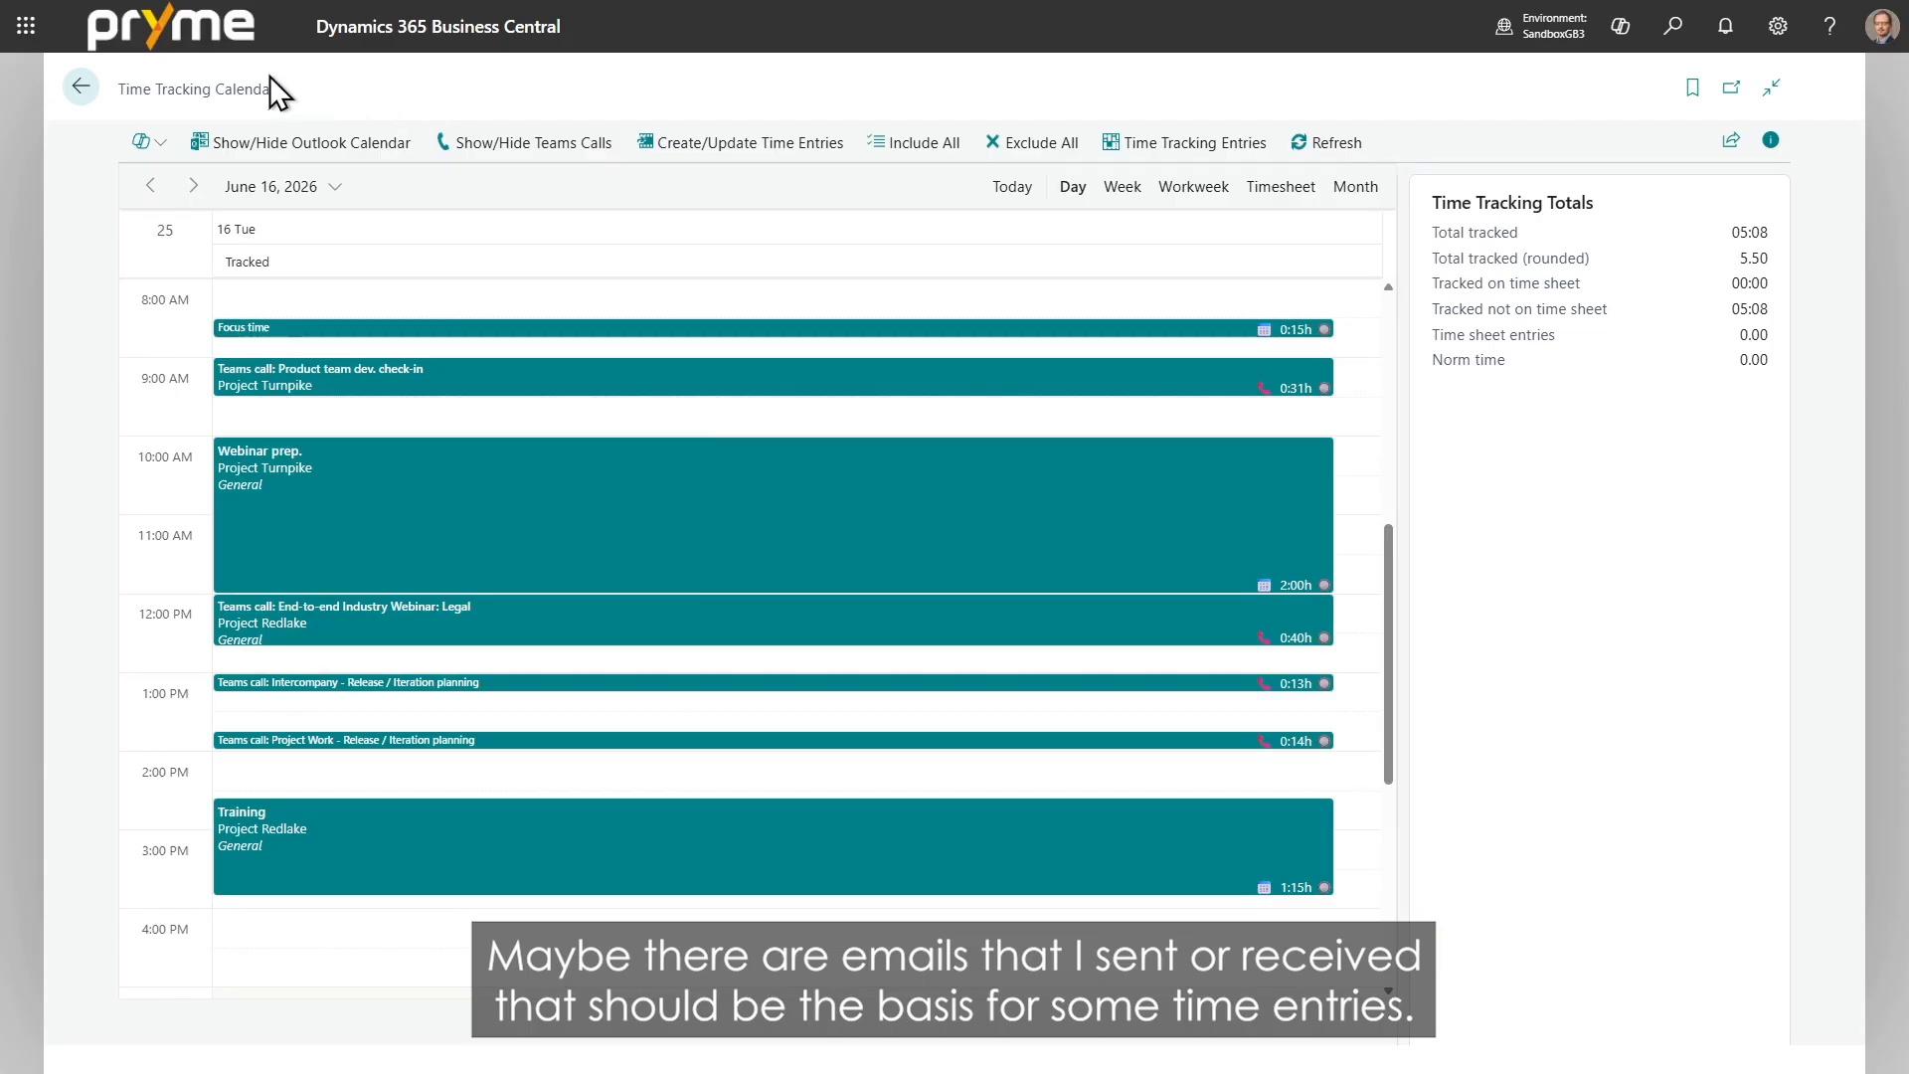
click(147, 142)
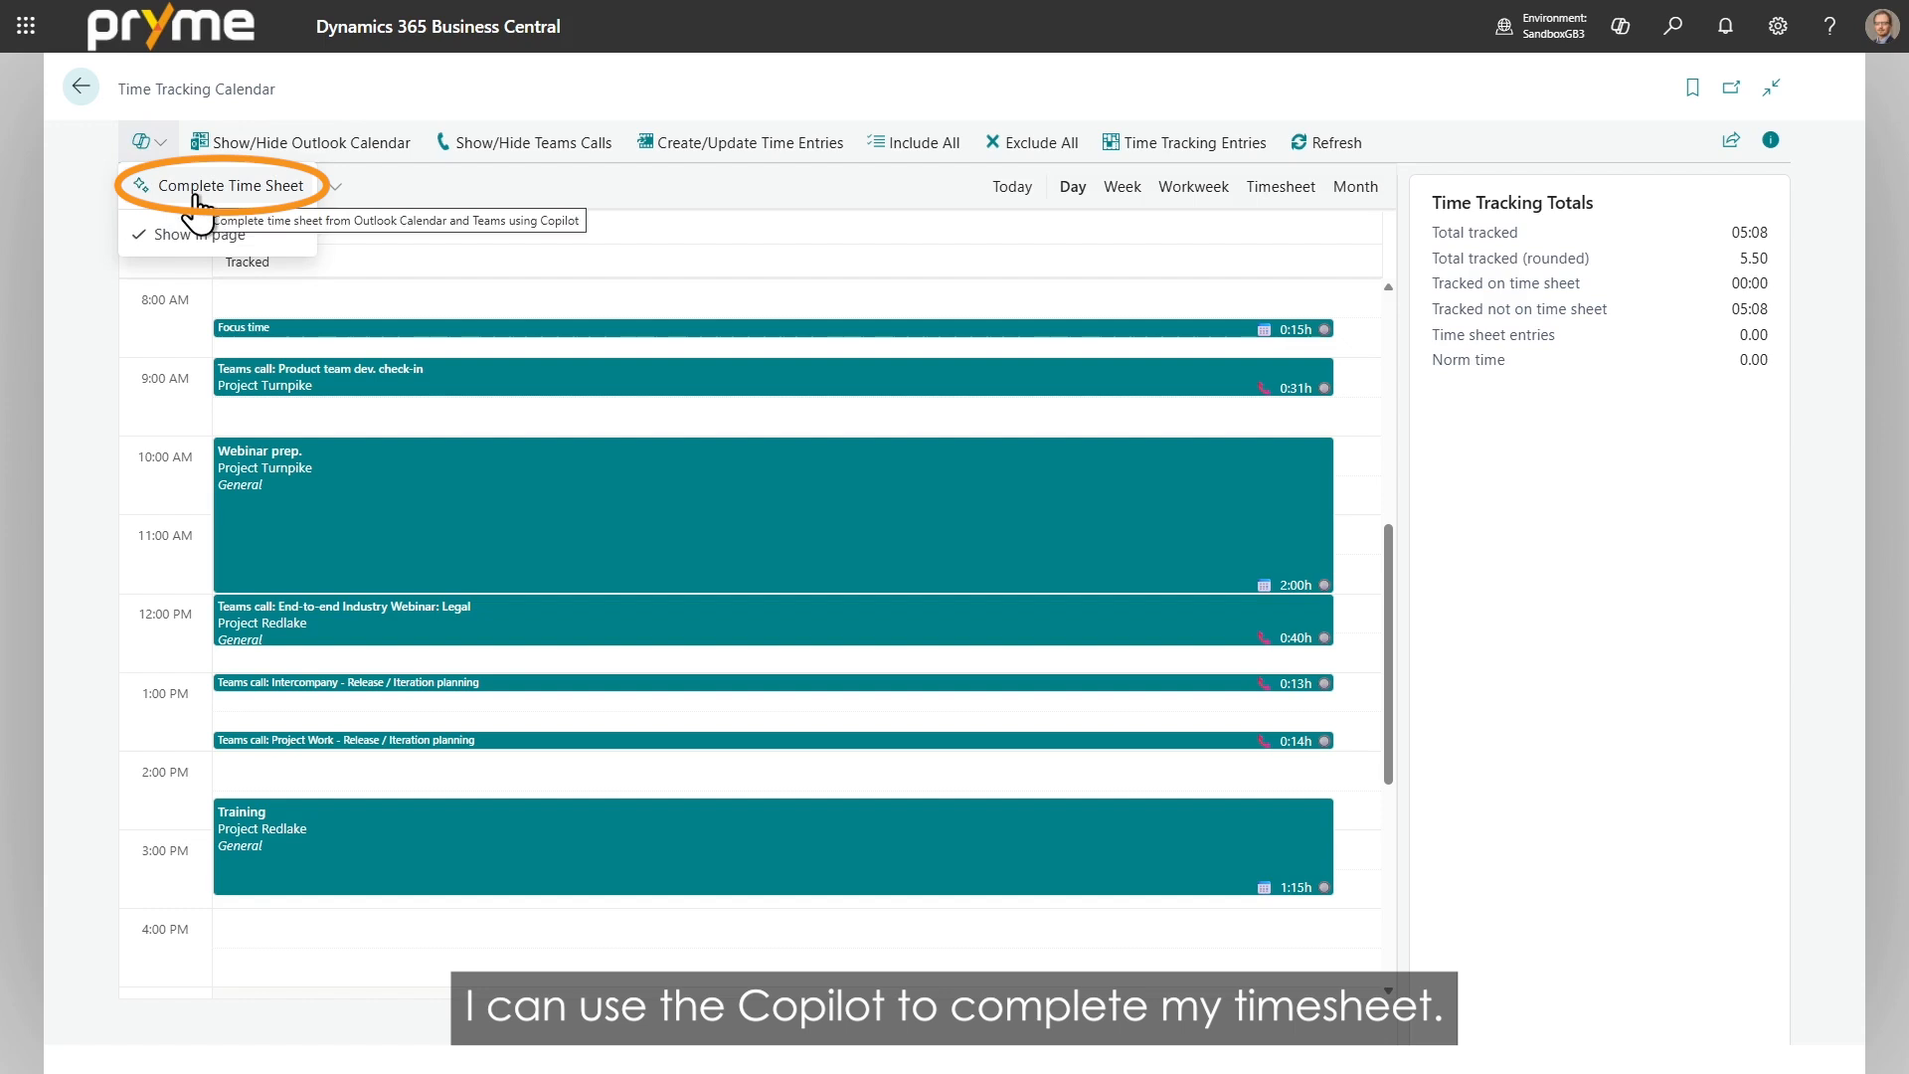
click(196, 193)
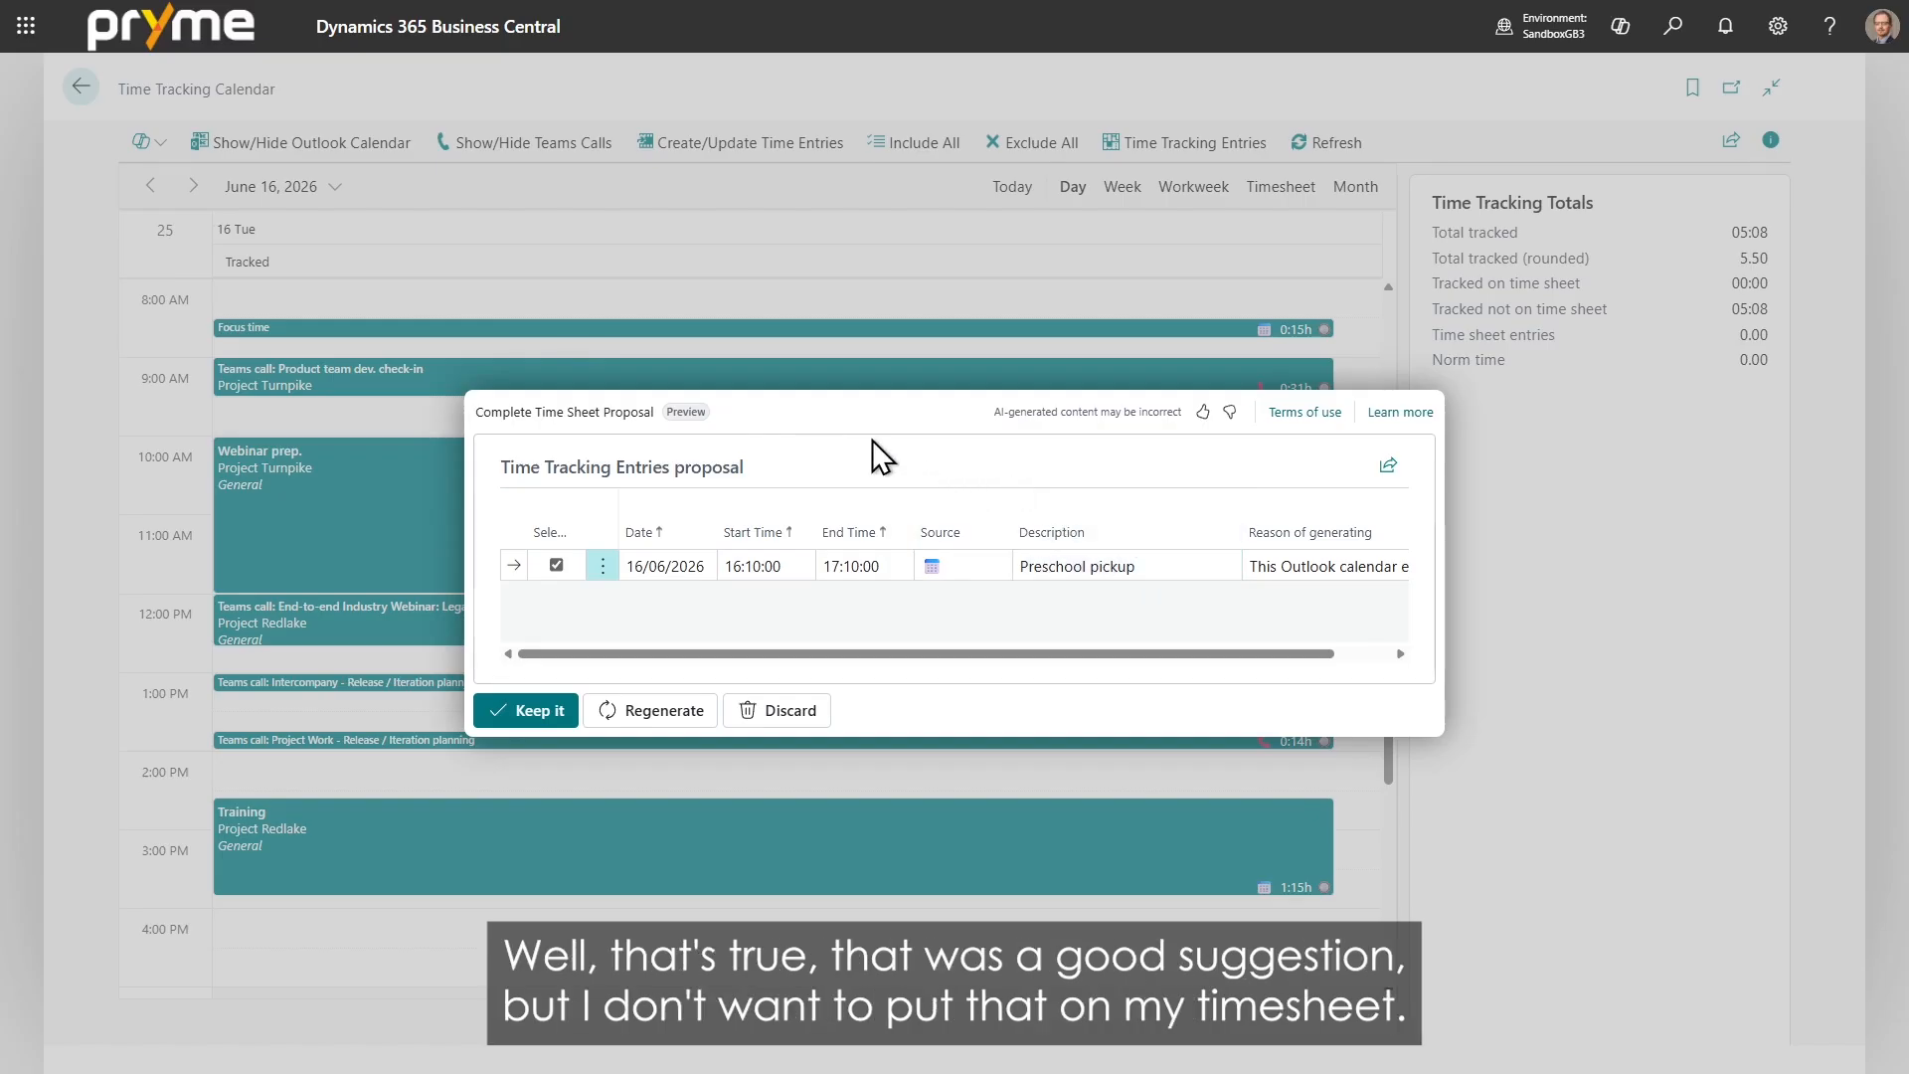
click(798, 709)
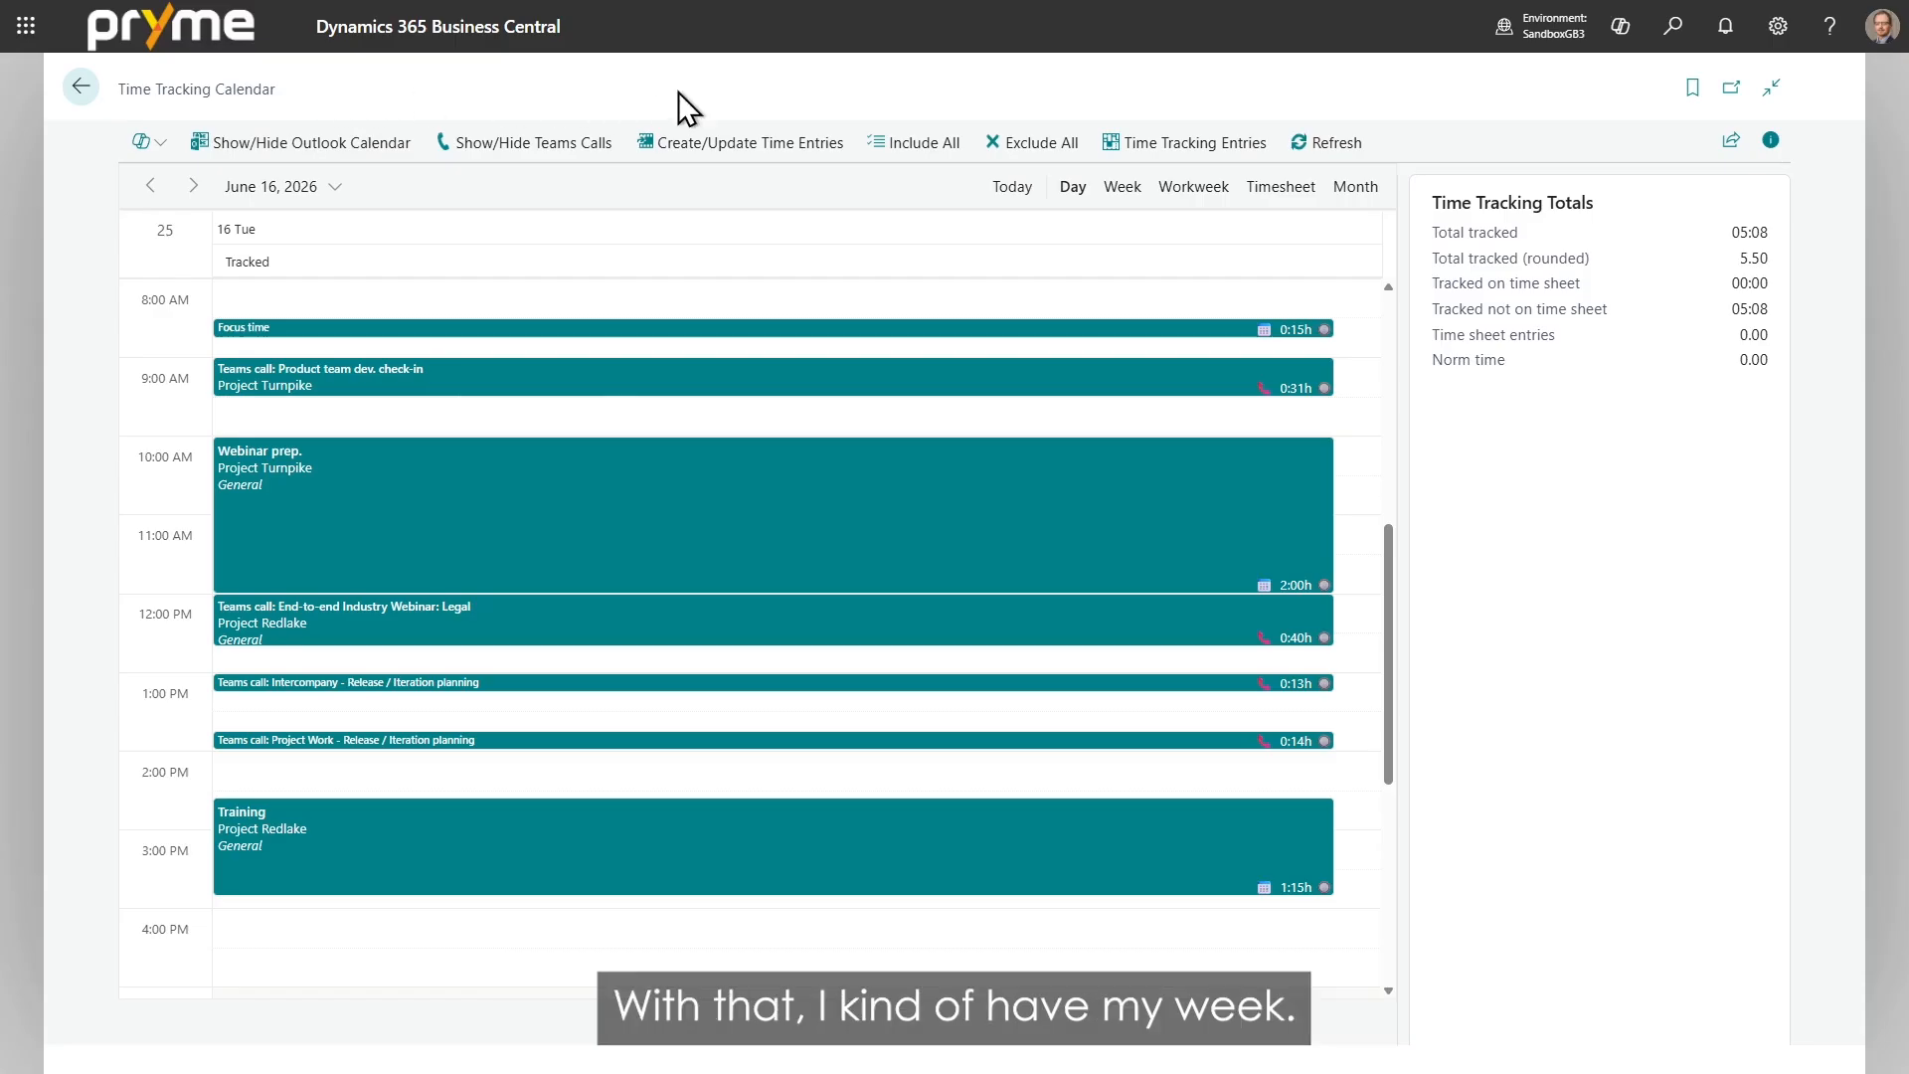
Step: Show the calendar's week view, and review the weekly timesheet reminder email before closing it
click(1120, 186)
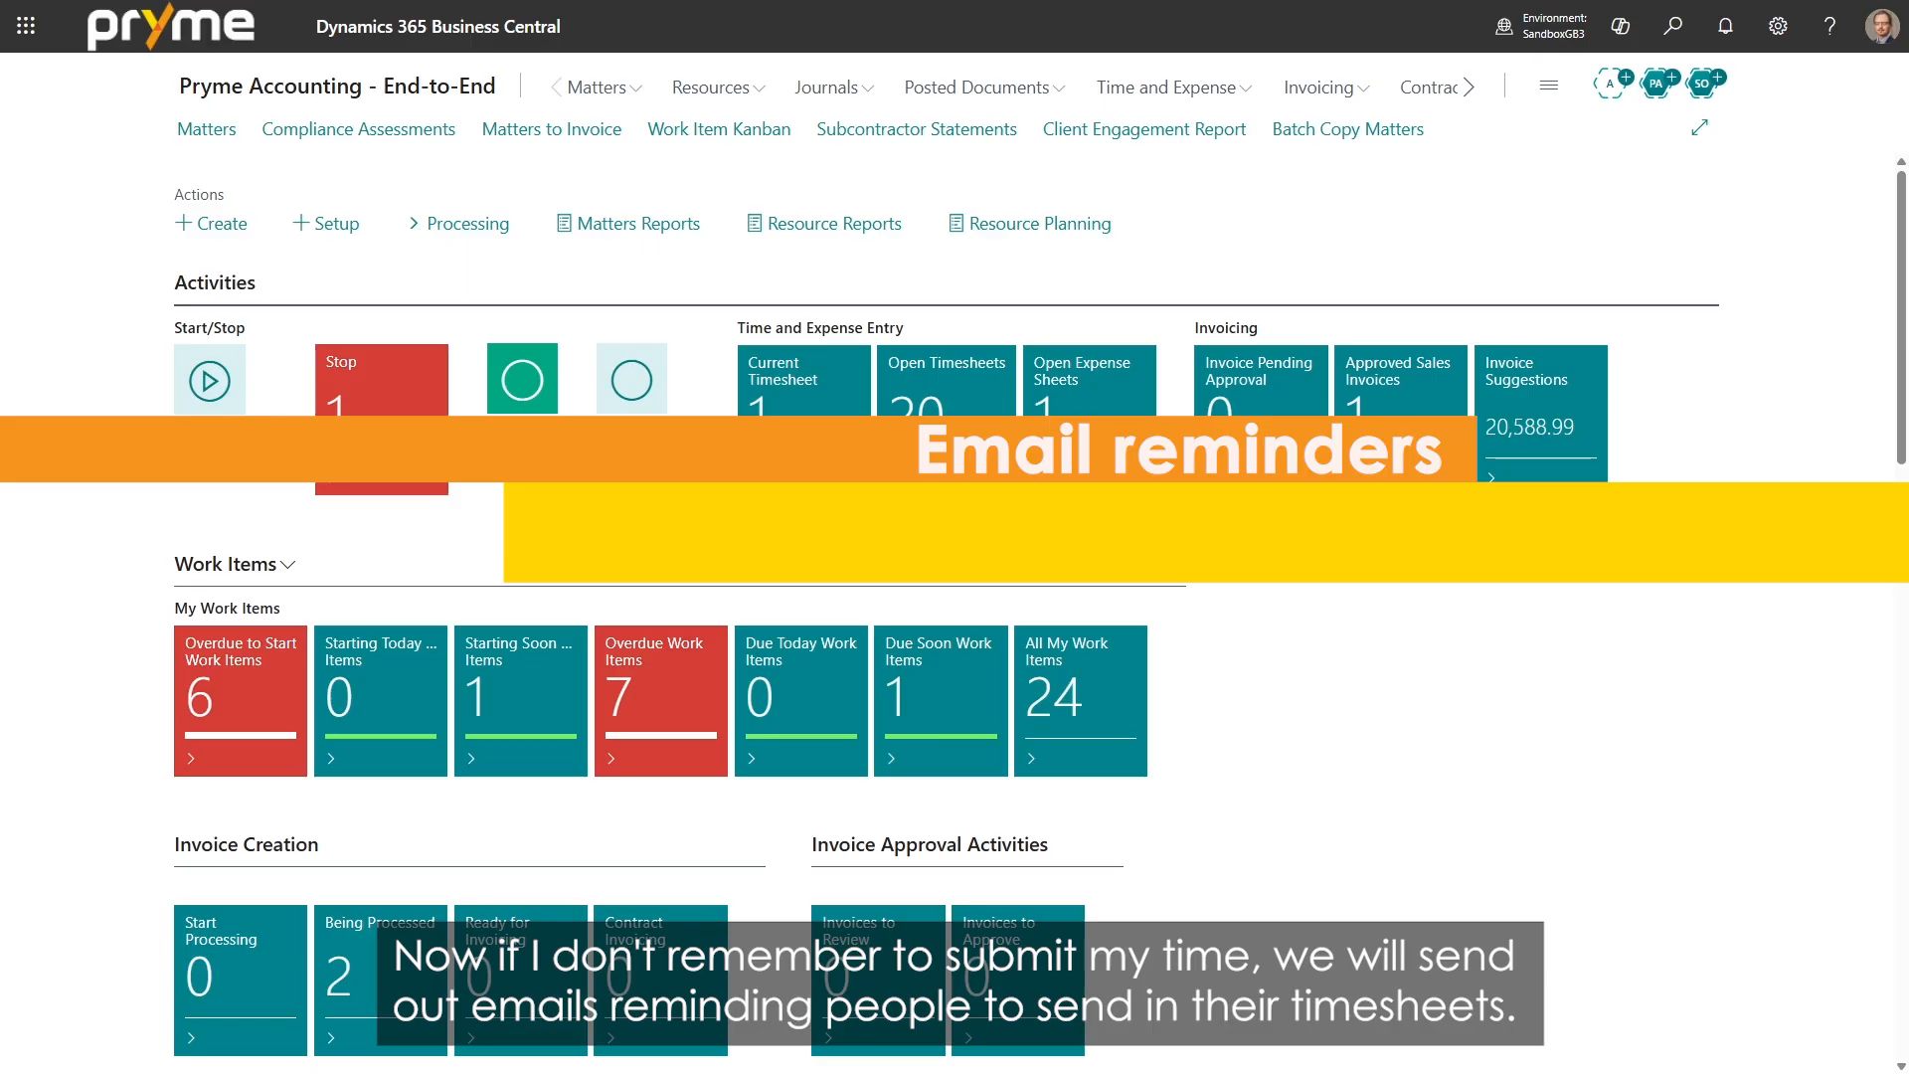
drag(0, 144, 700, 123)
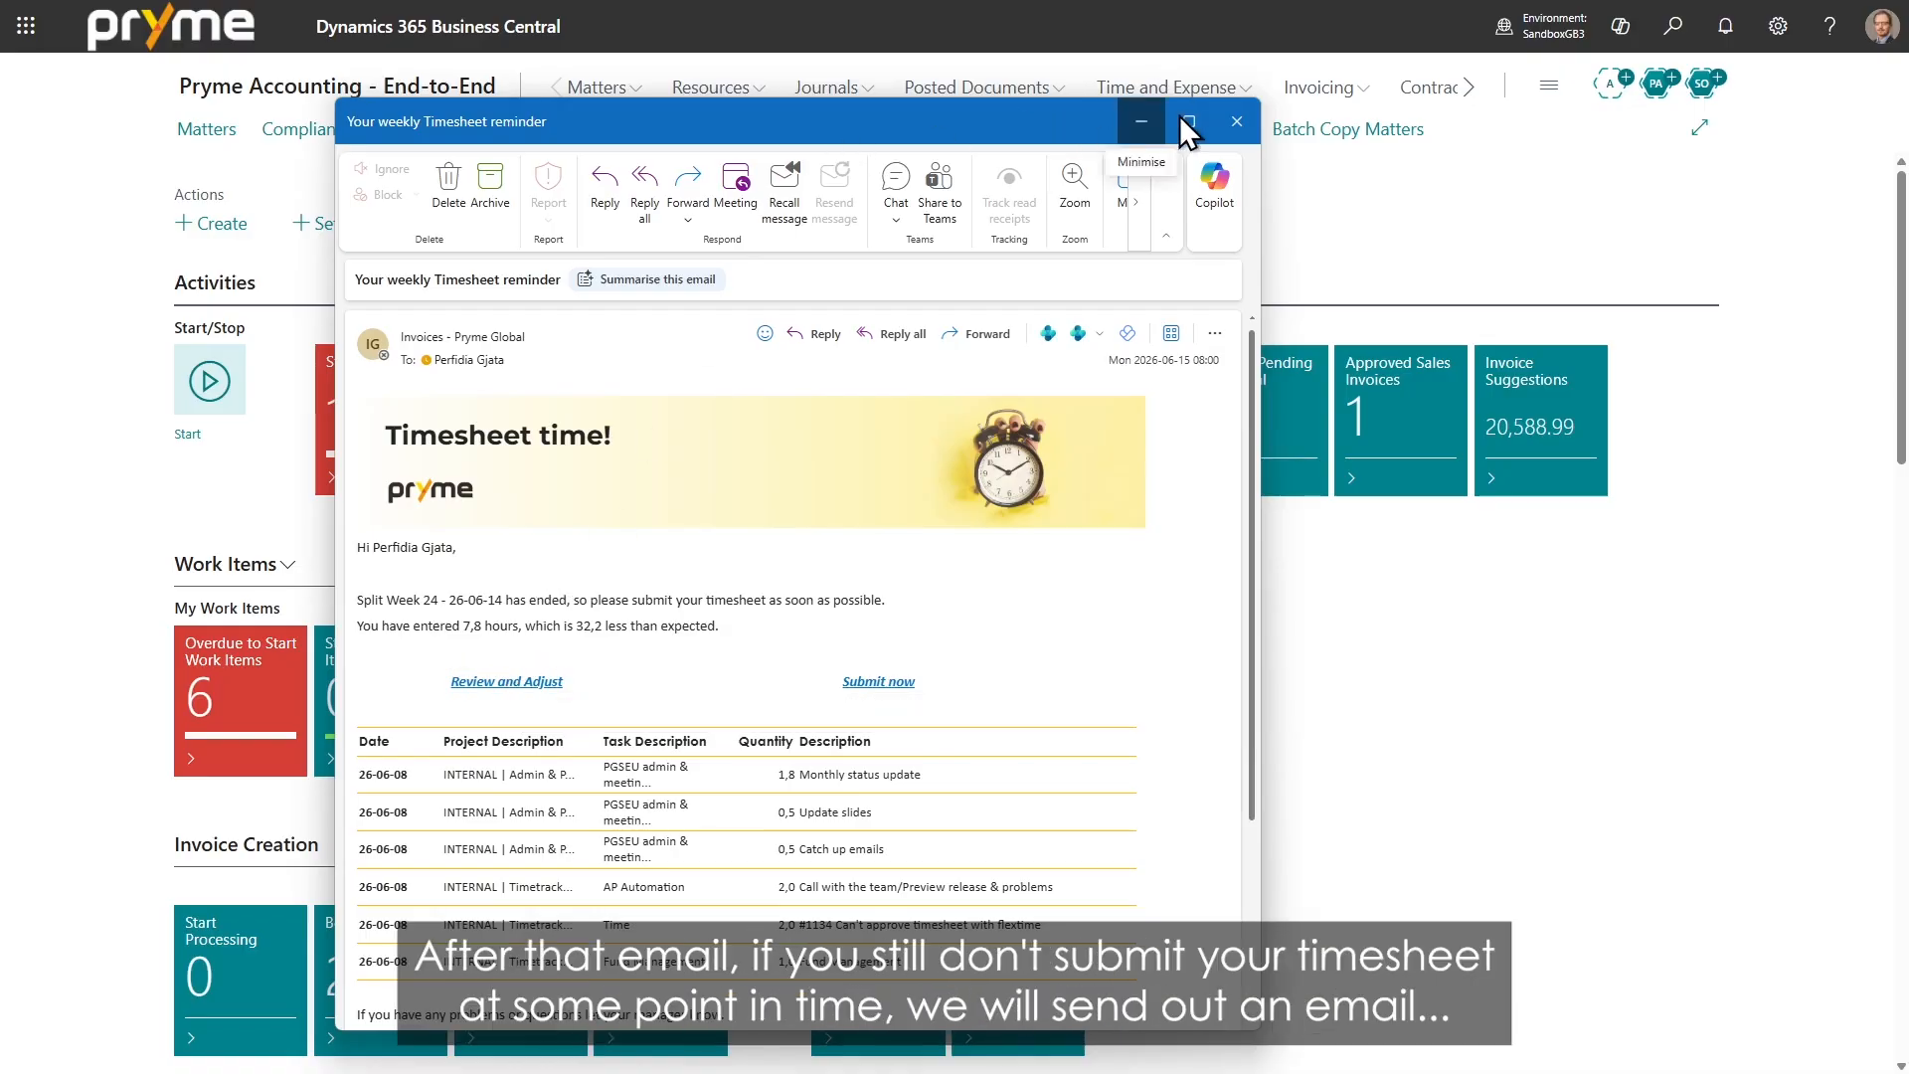
click(1237, 122)
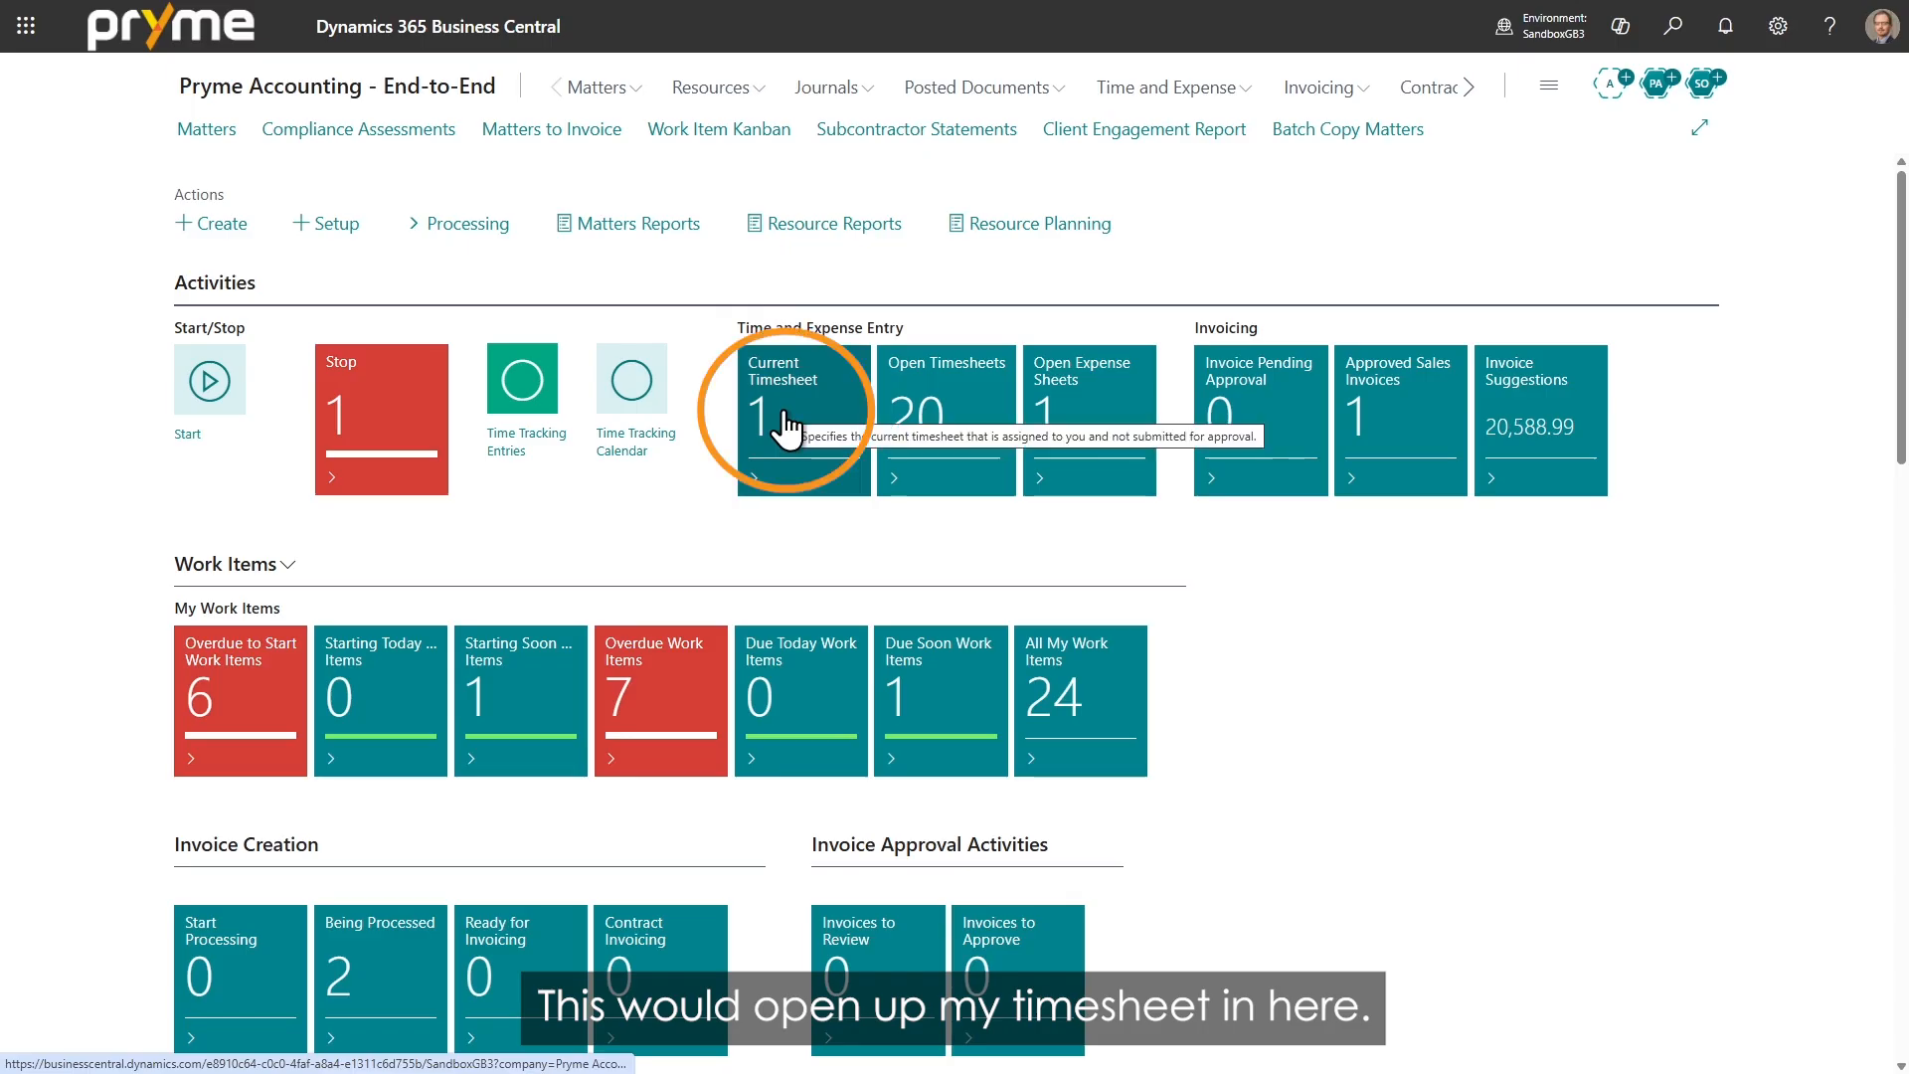
Step: Open the current timesheet, show it as a matrix, and check the Timesheet Actuals chart and time balances
click(785, 412)
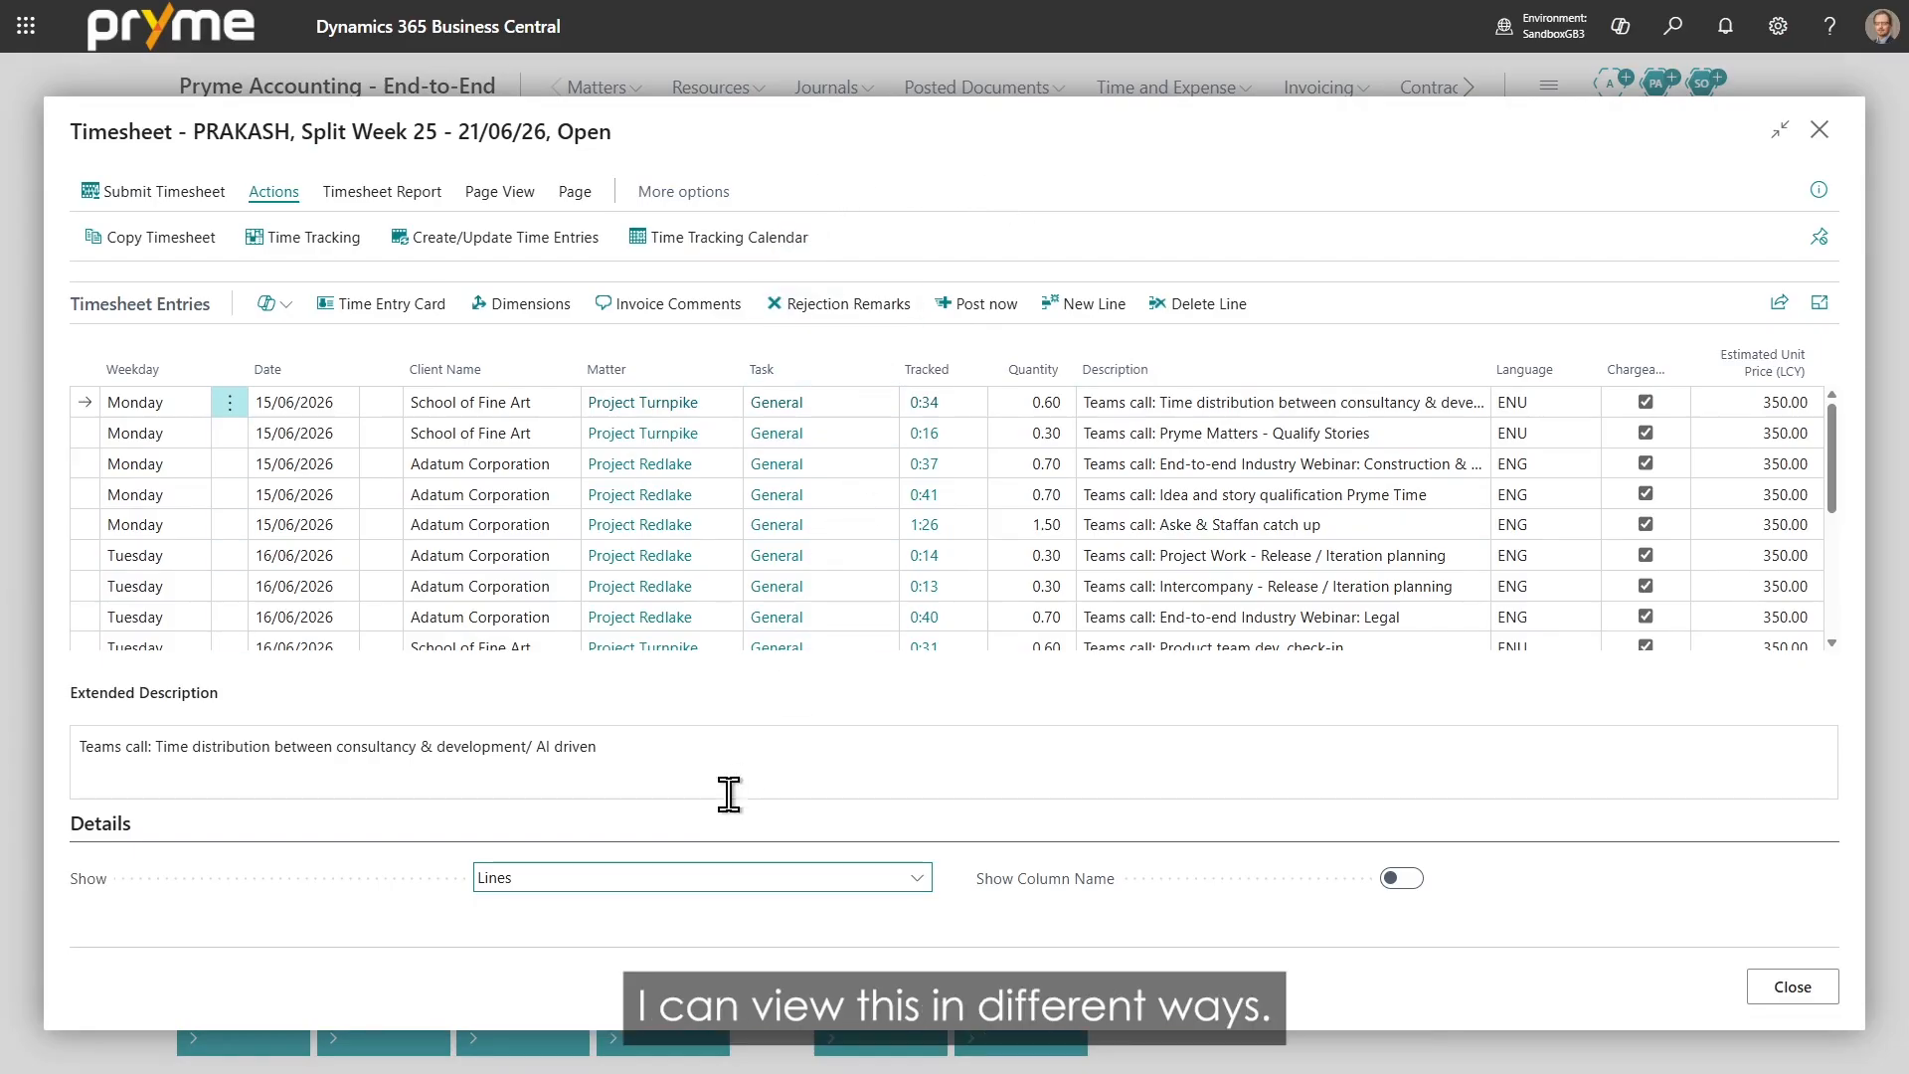
click(621, 879)
click(612, 928)
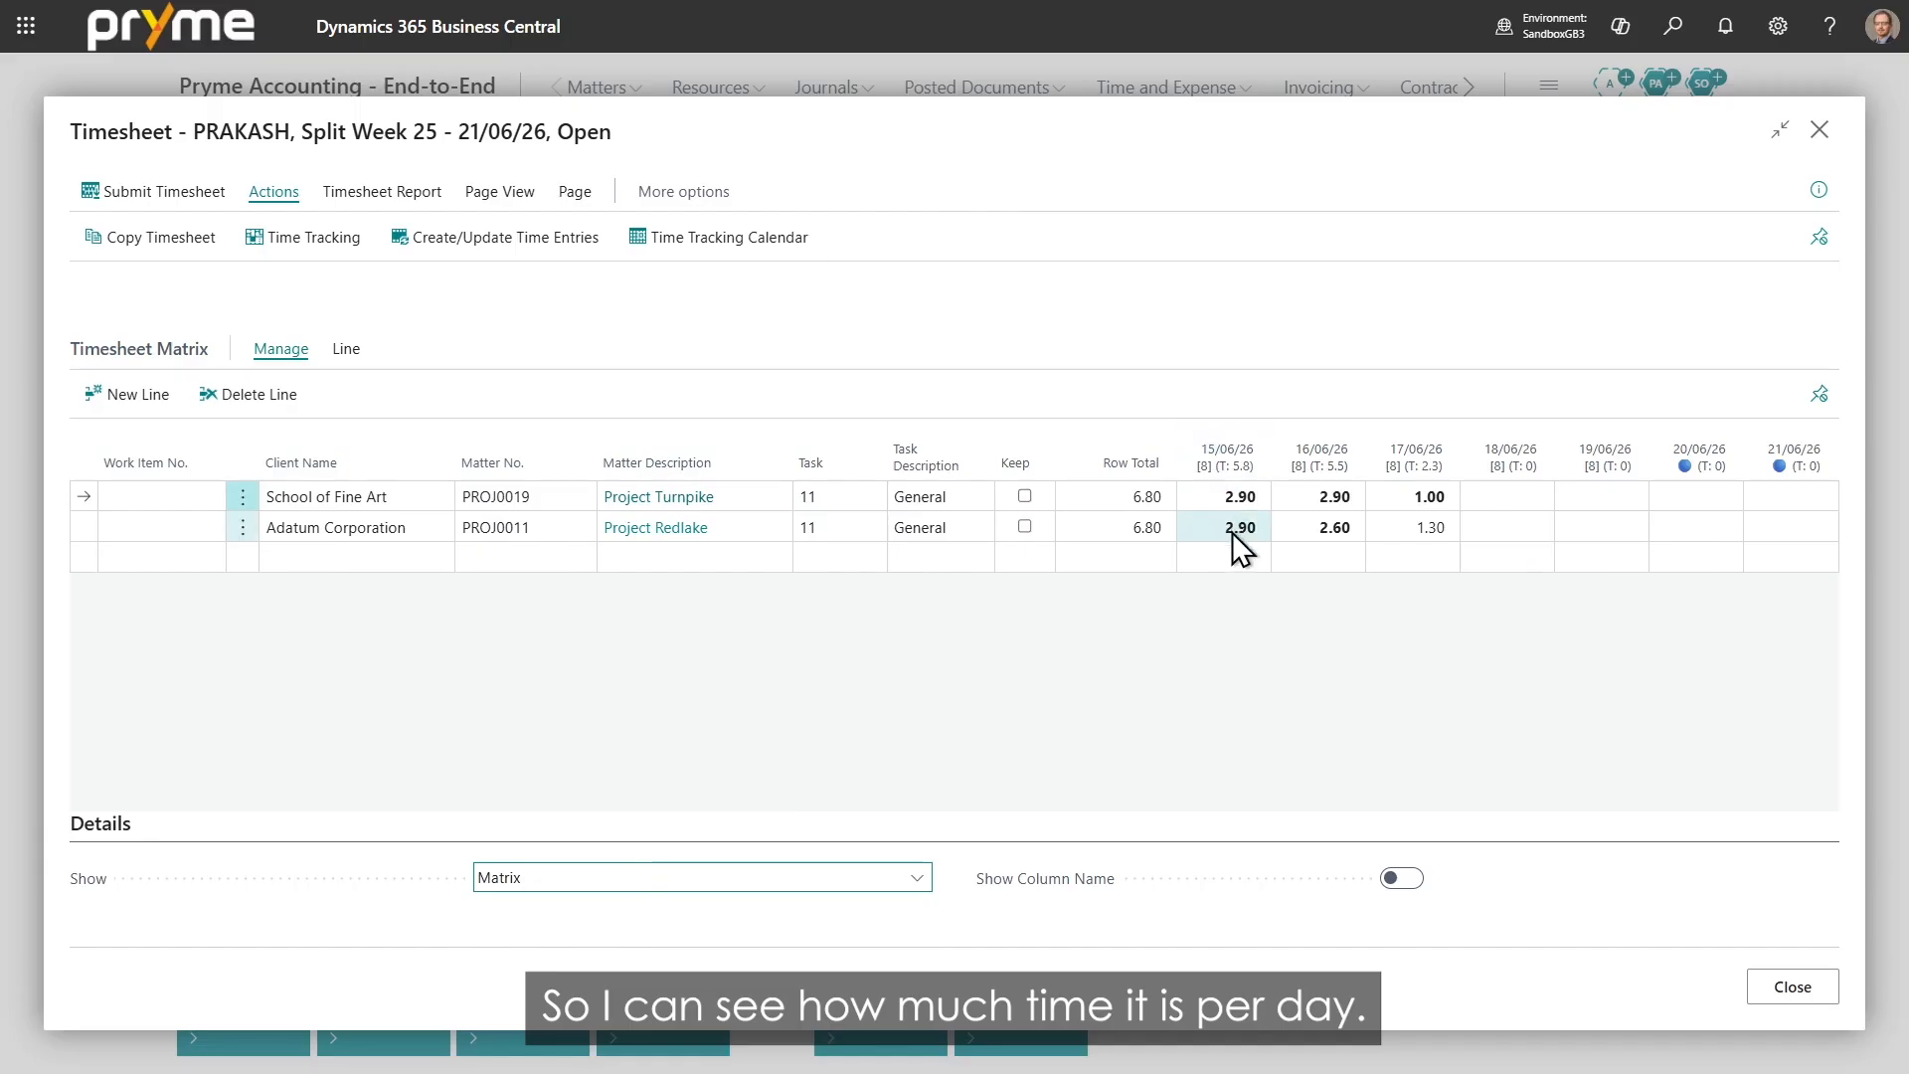
click(1818, 190)
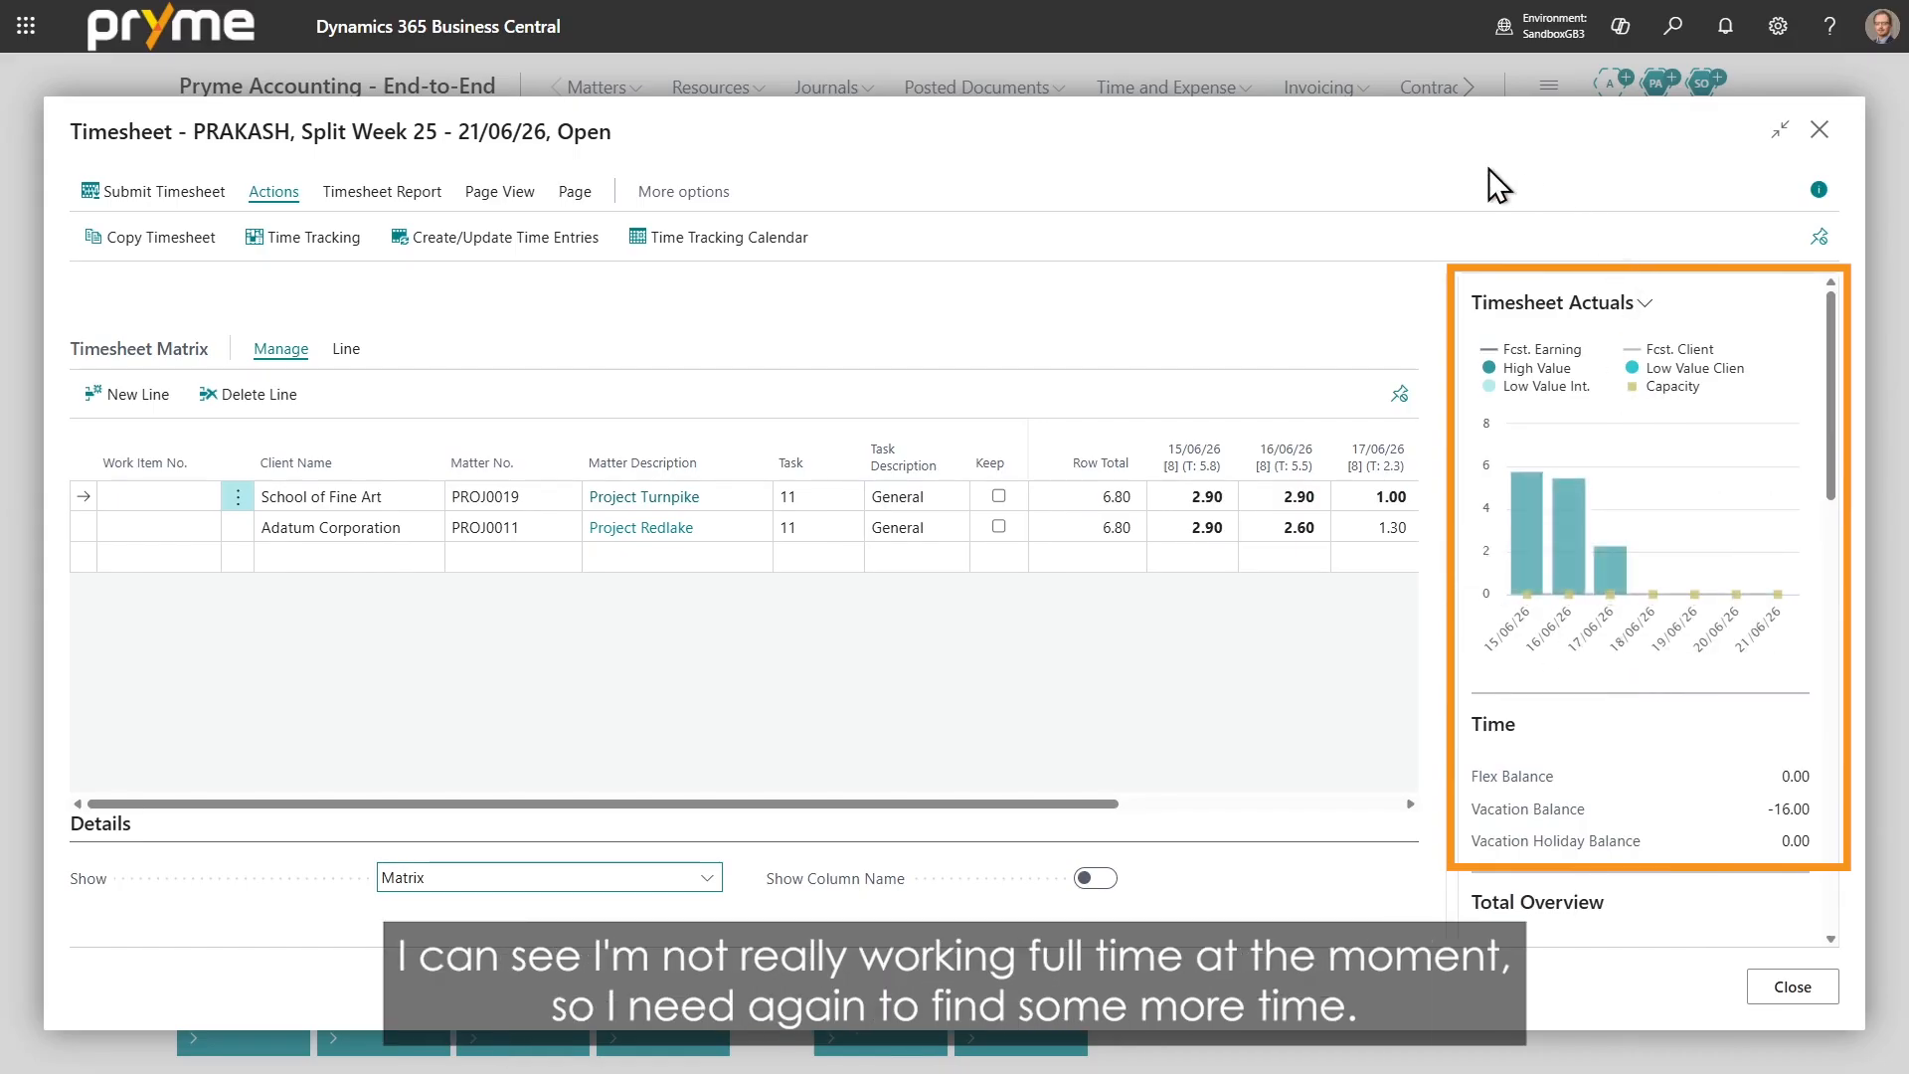
click(1819, 189)
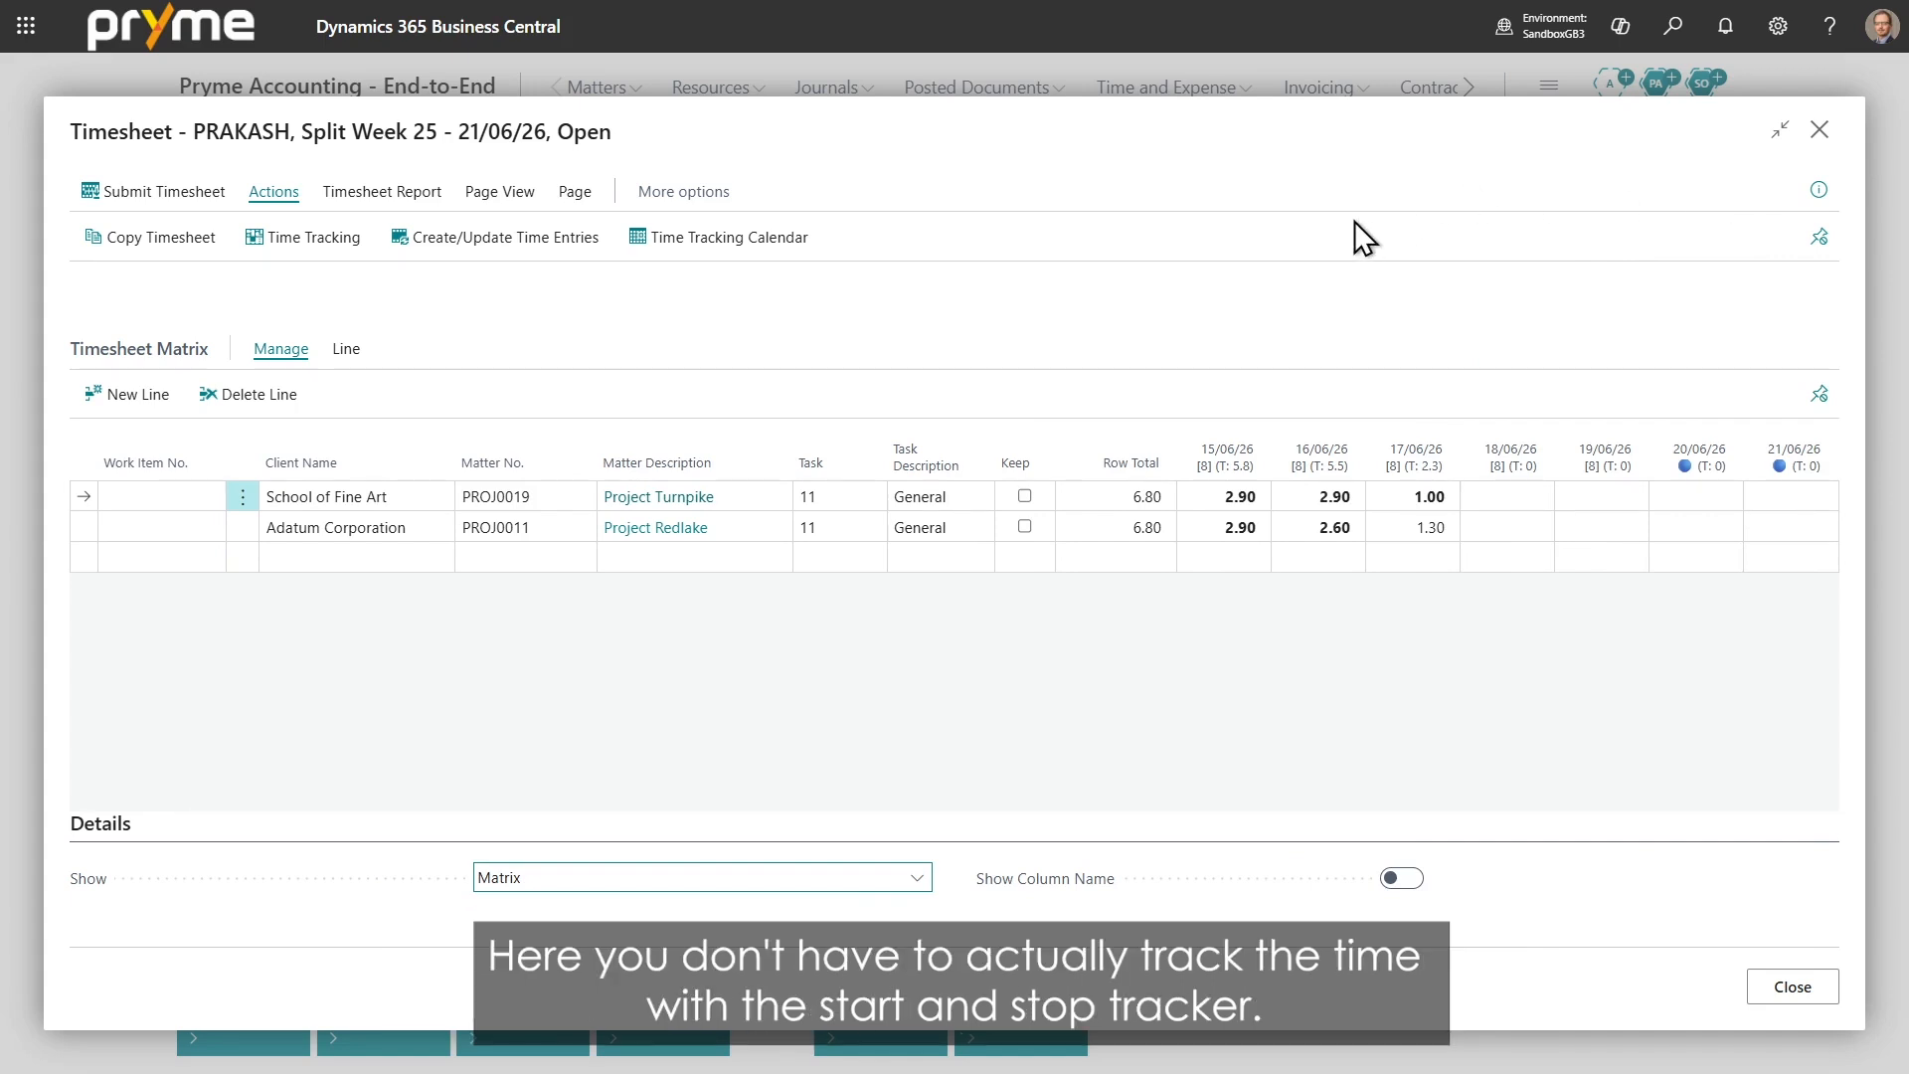
Step: Enter 4 hours on 18/06/26 for School of Fine Art's Project Turnpike and return the timesheet to the Lines view
click(1463, 500)
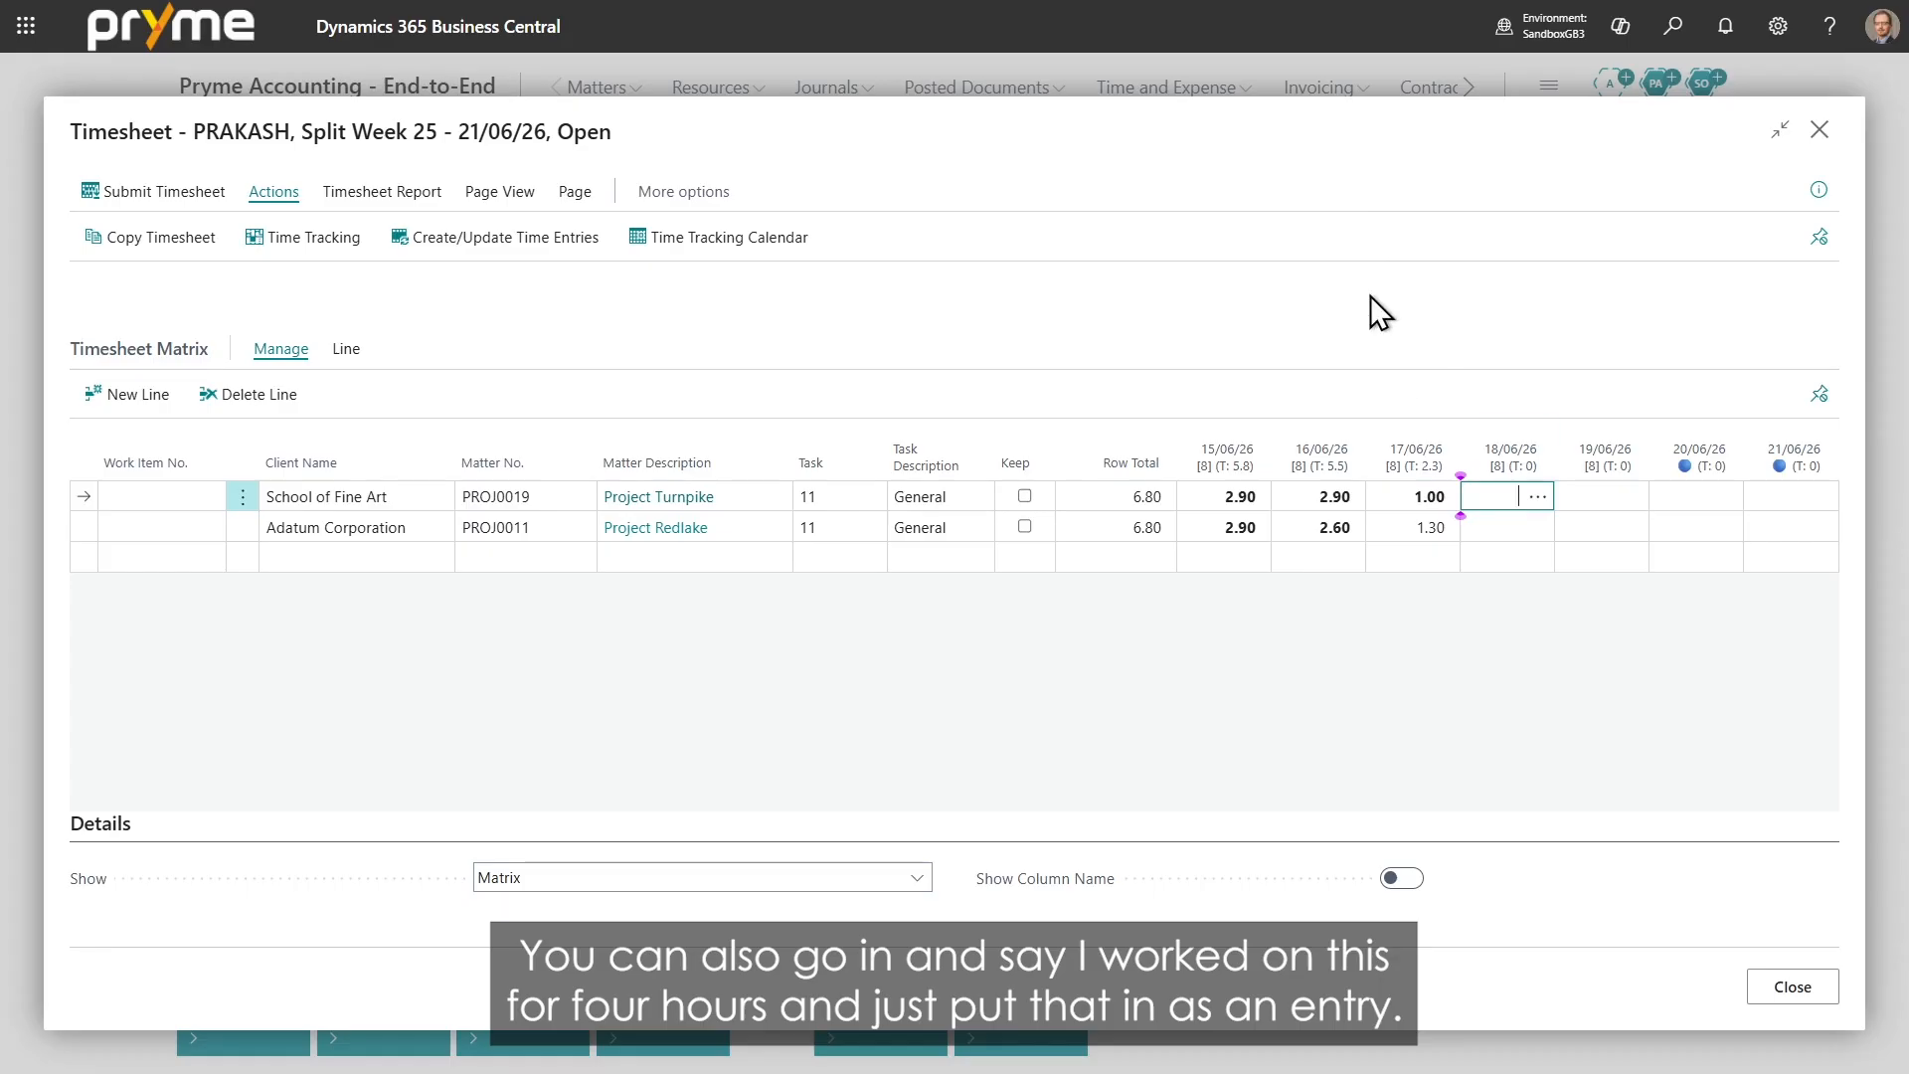
key(Tab)
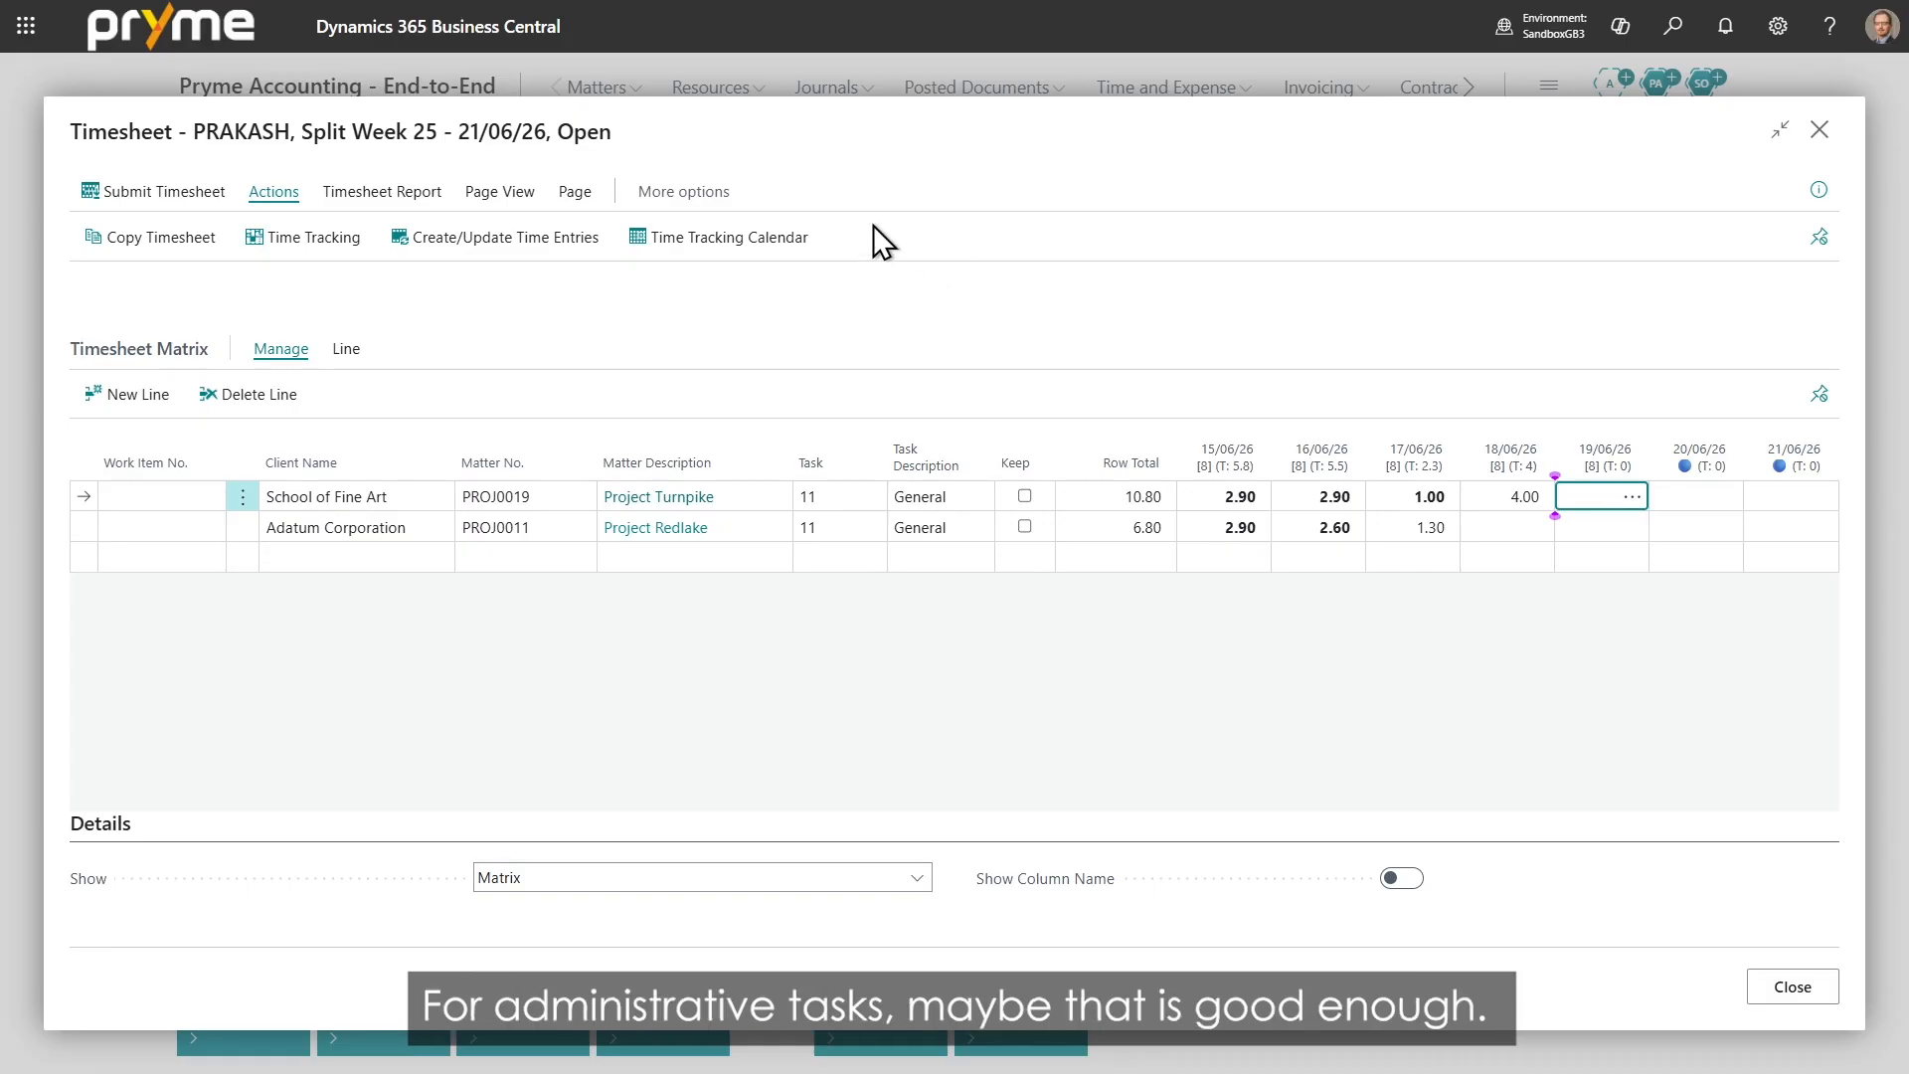
click(654, 881)
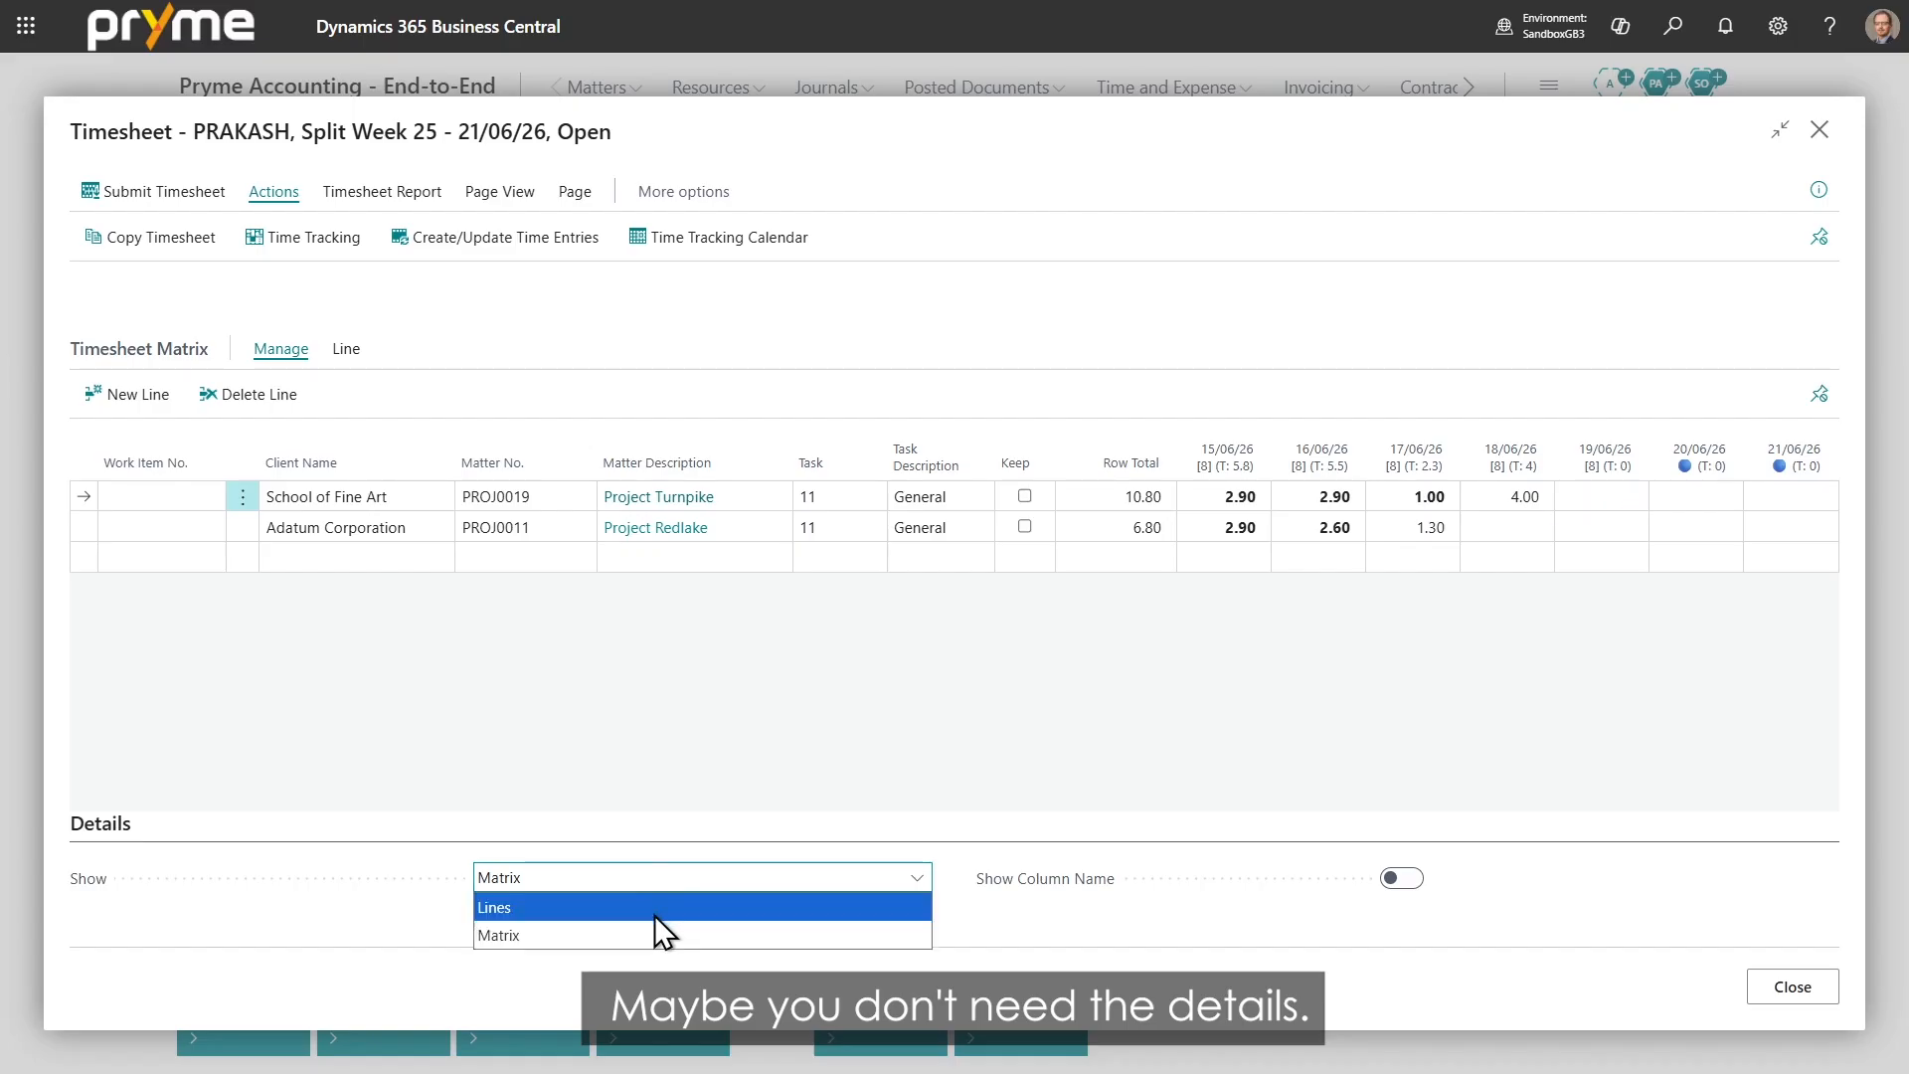
click(661, 904)
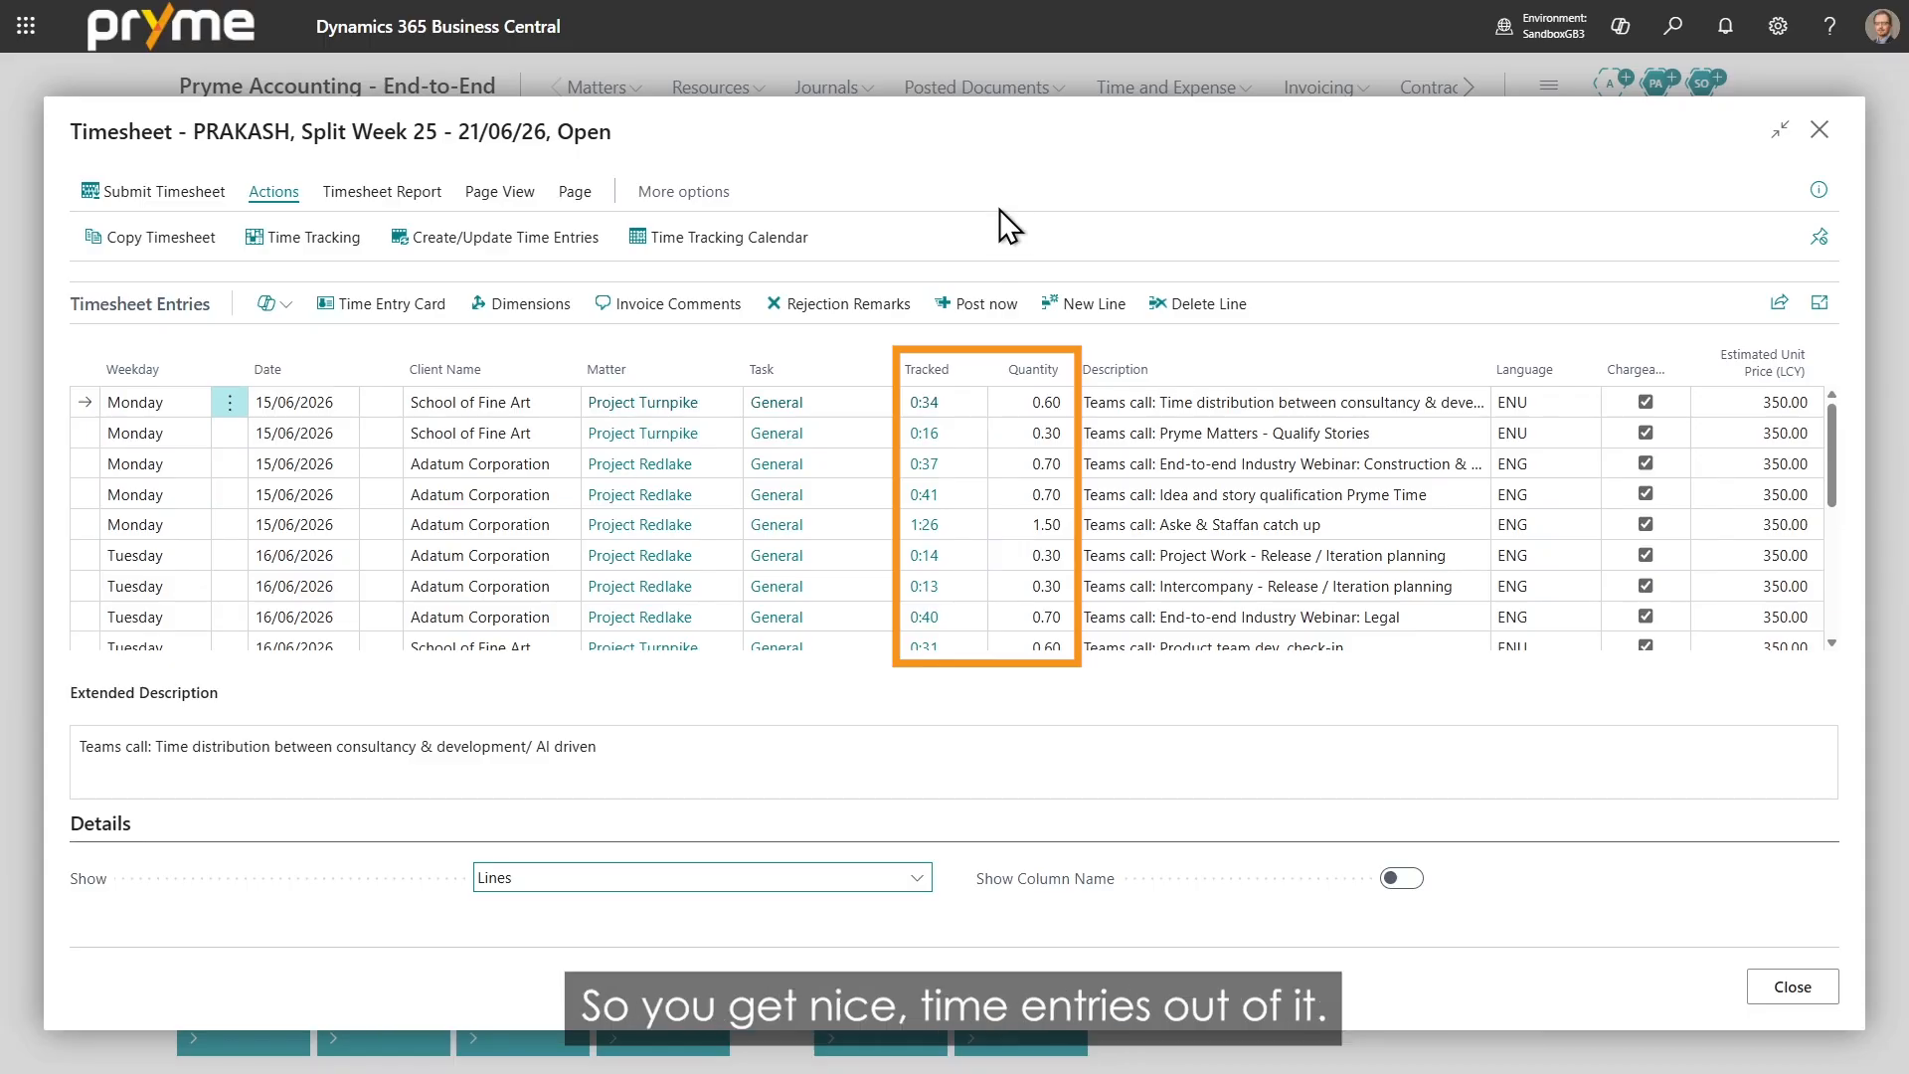
Step: Replace the Focus time description on the 16/06/2026 entry with the AGREE standard text and check its extended description
scroll(954, 517, down, 2)
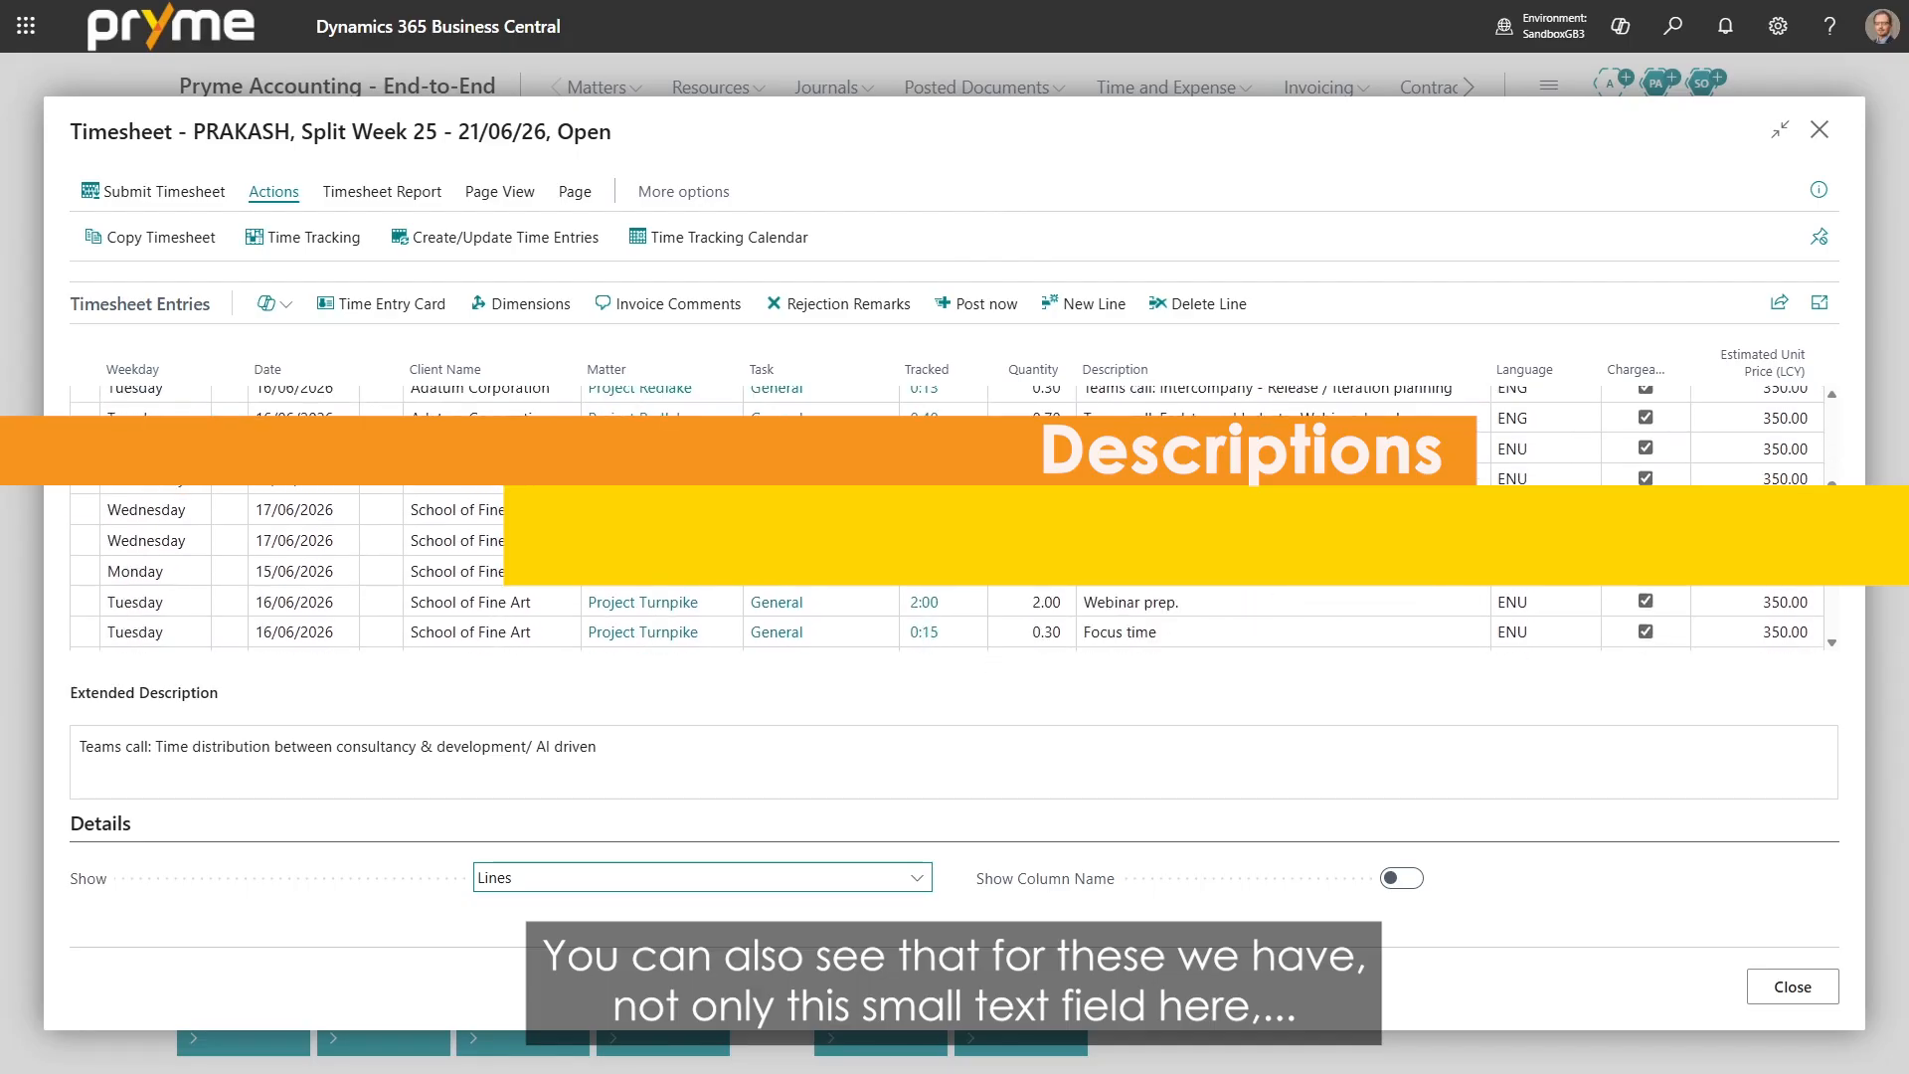
scroll(1283, 462, up, 1)
scroll(1283, 462, down, 2)
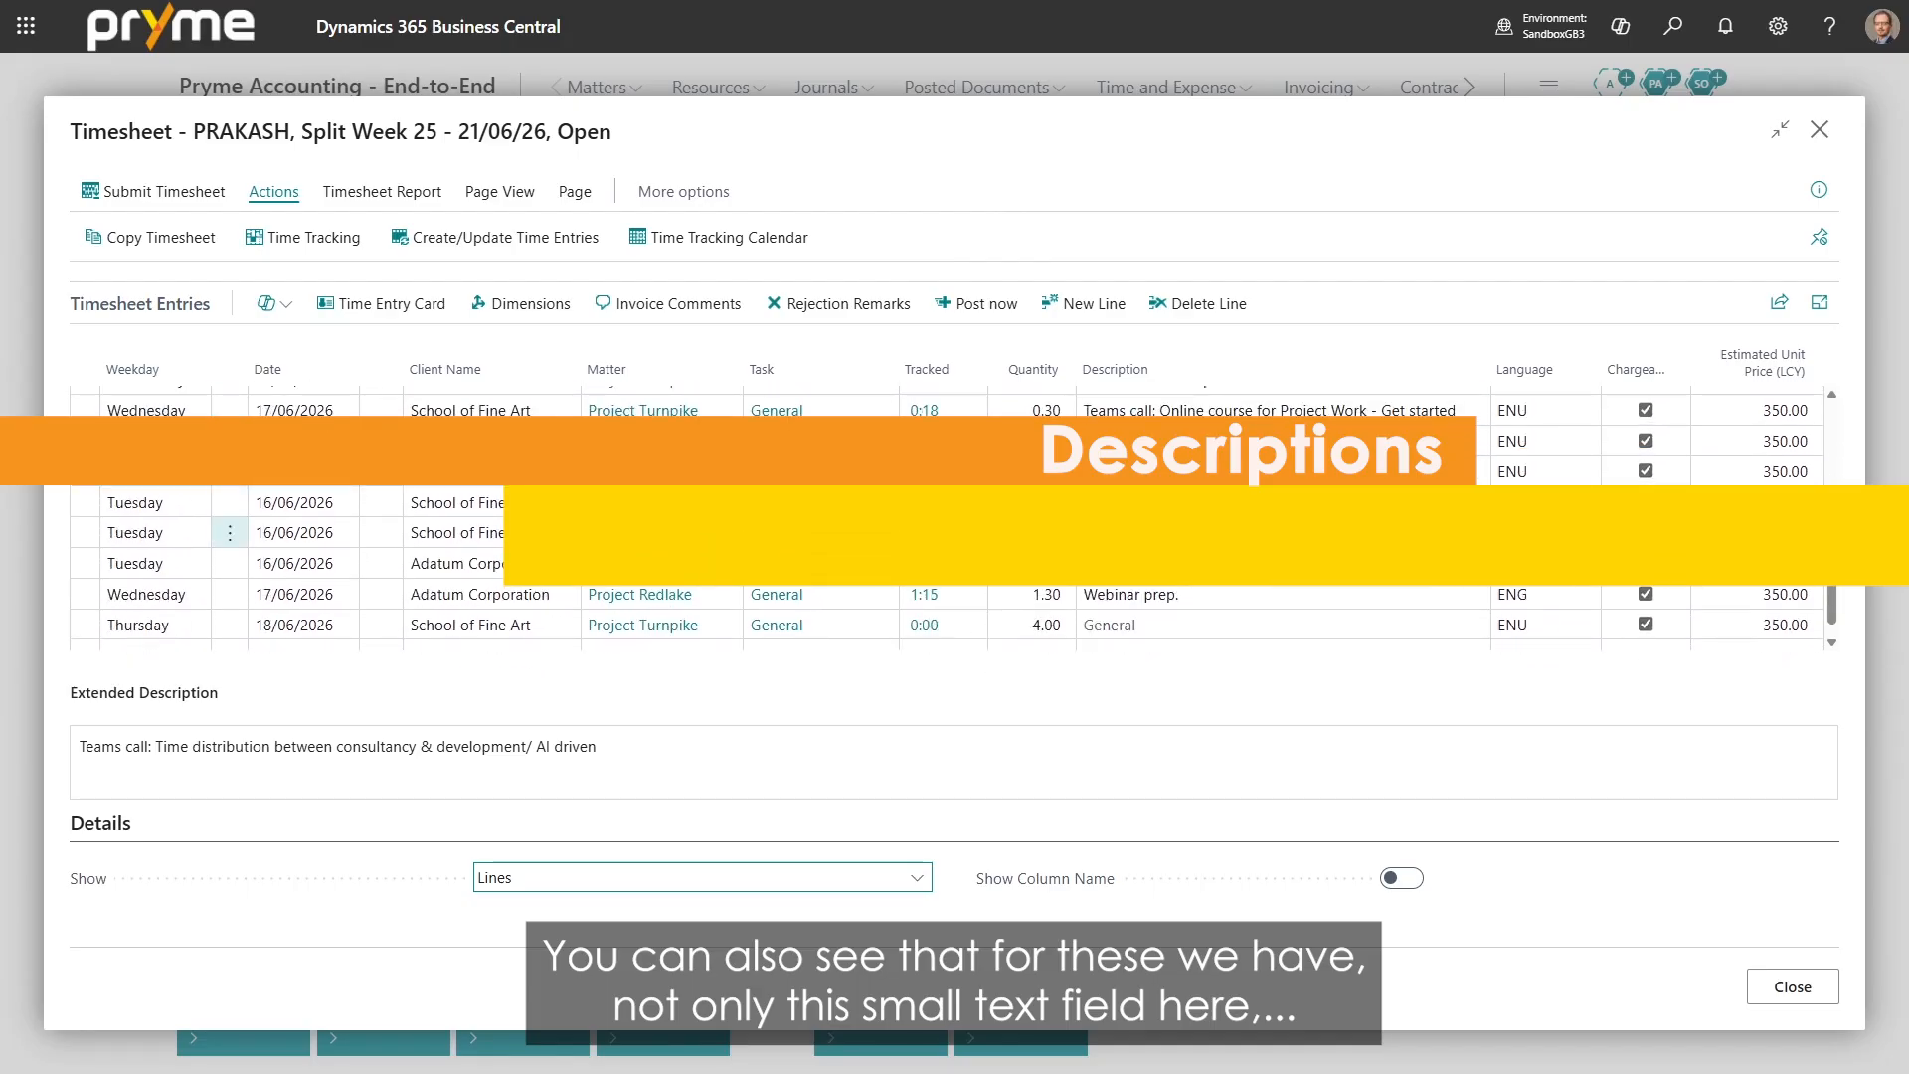
click(1283, 533)
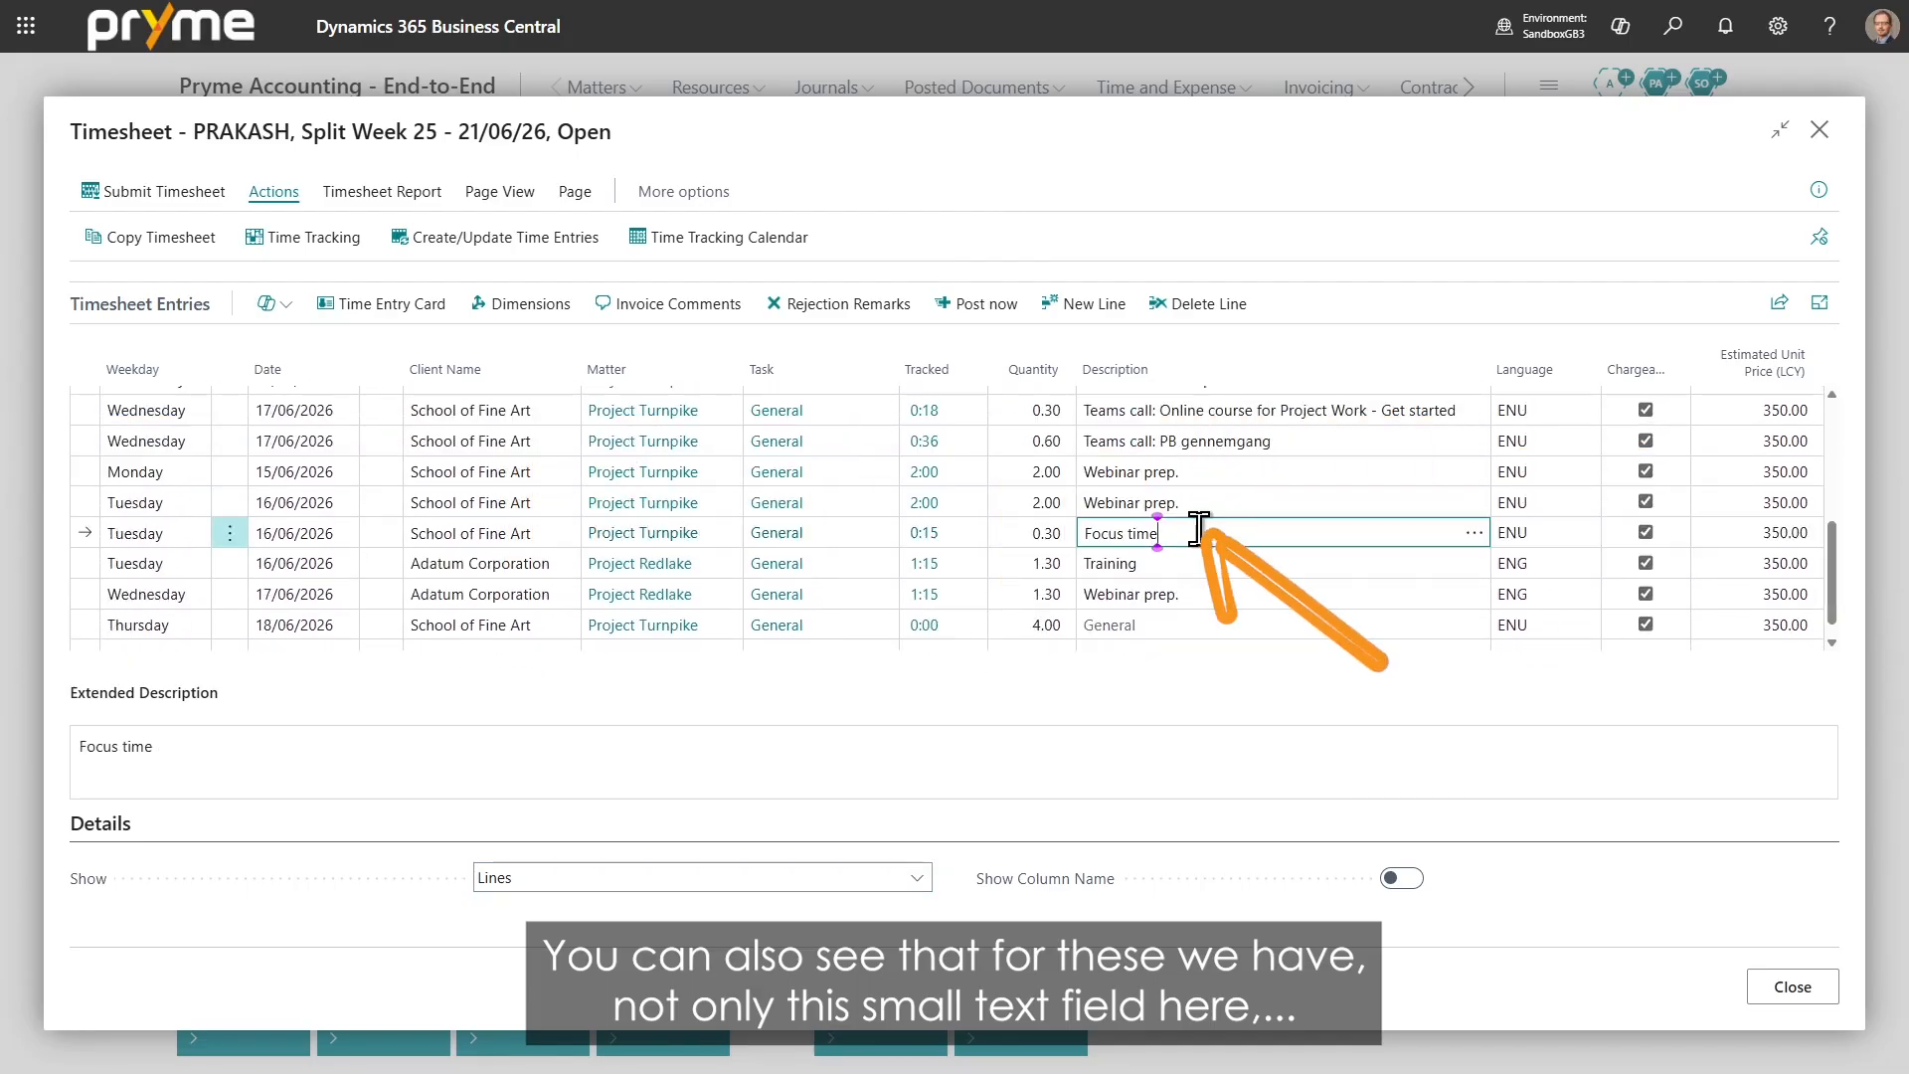
click(341, 767)
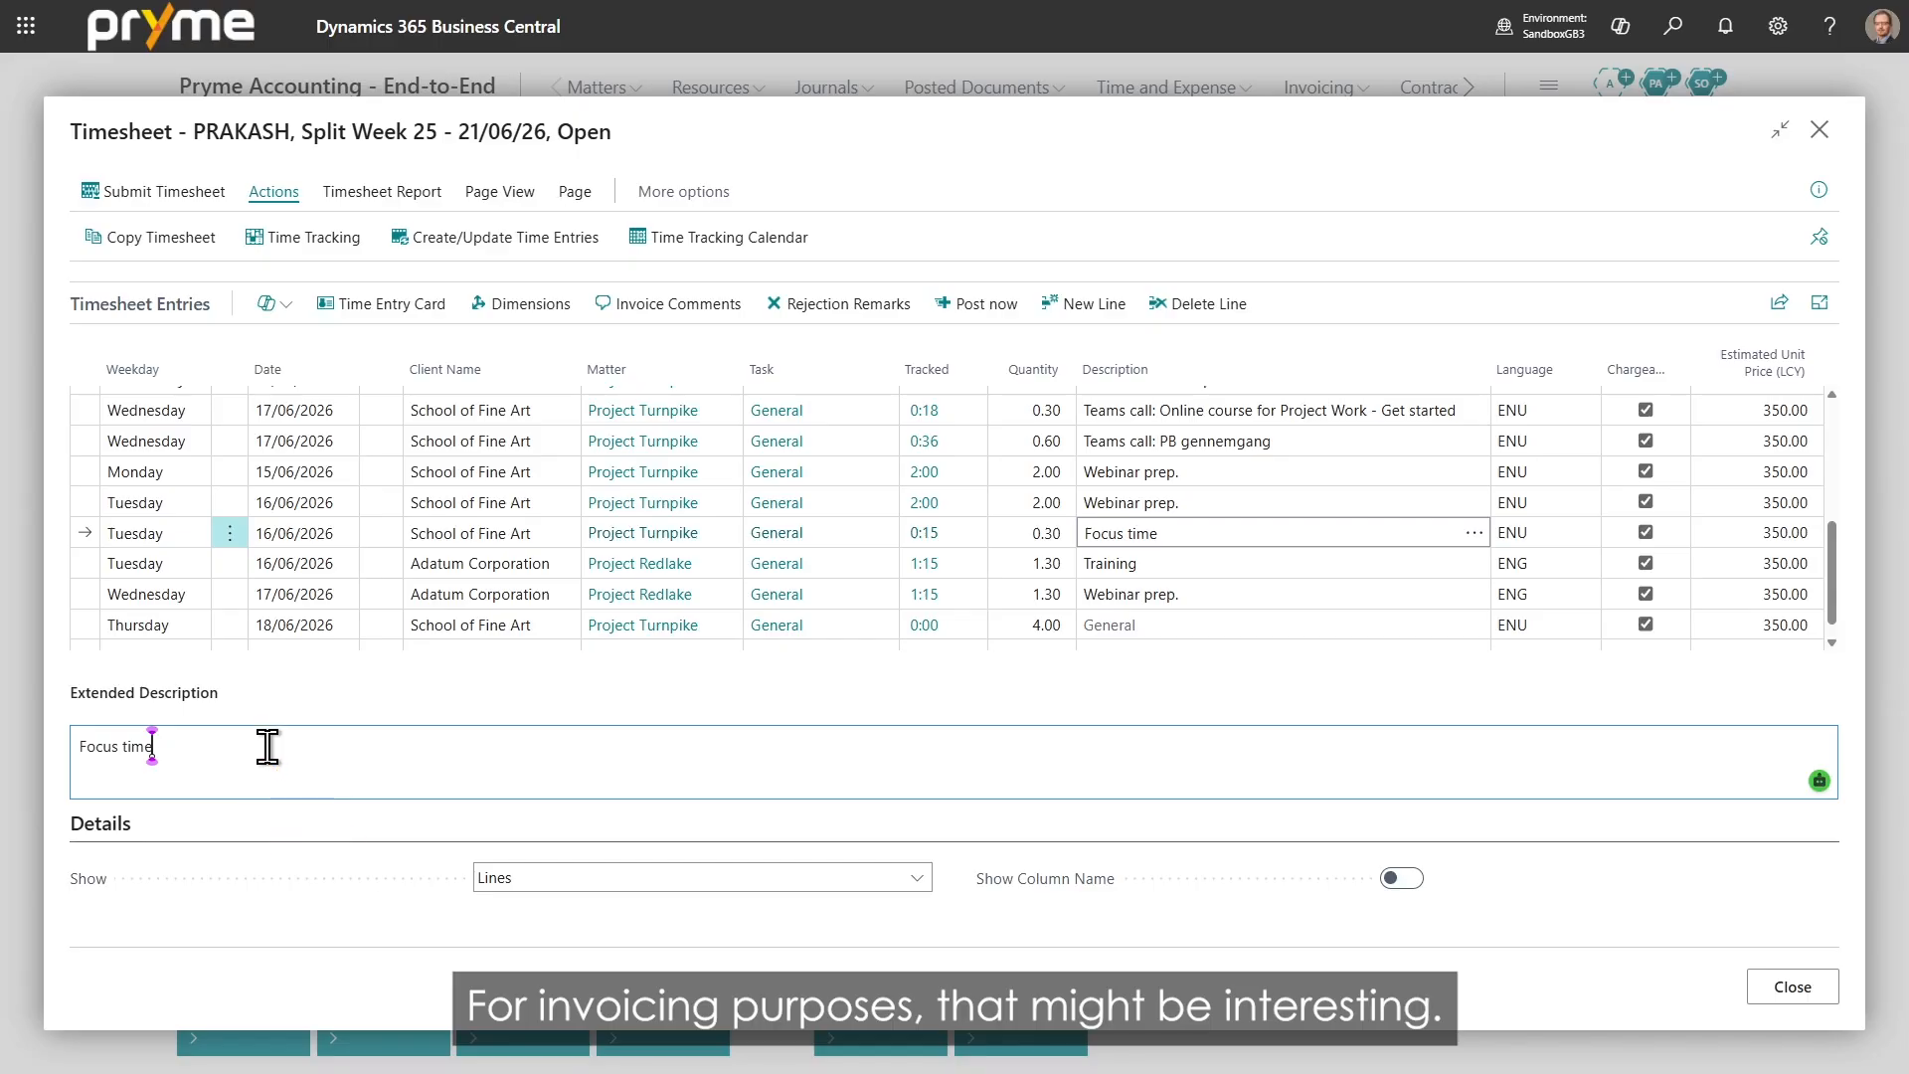
click(1342, 527)
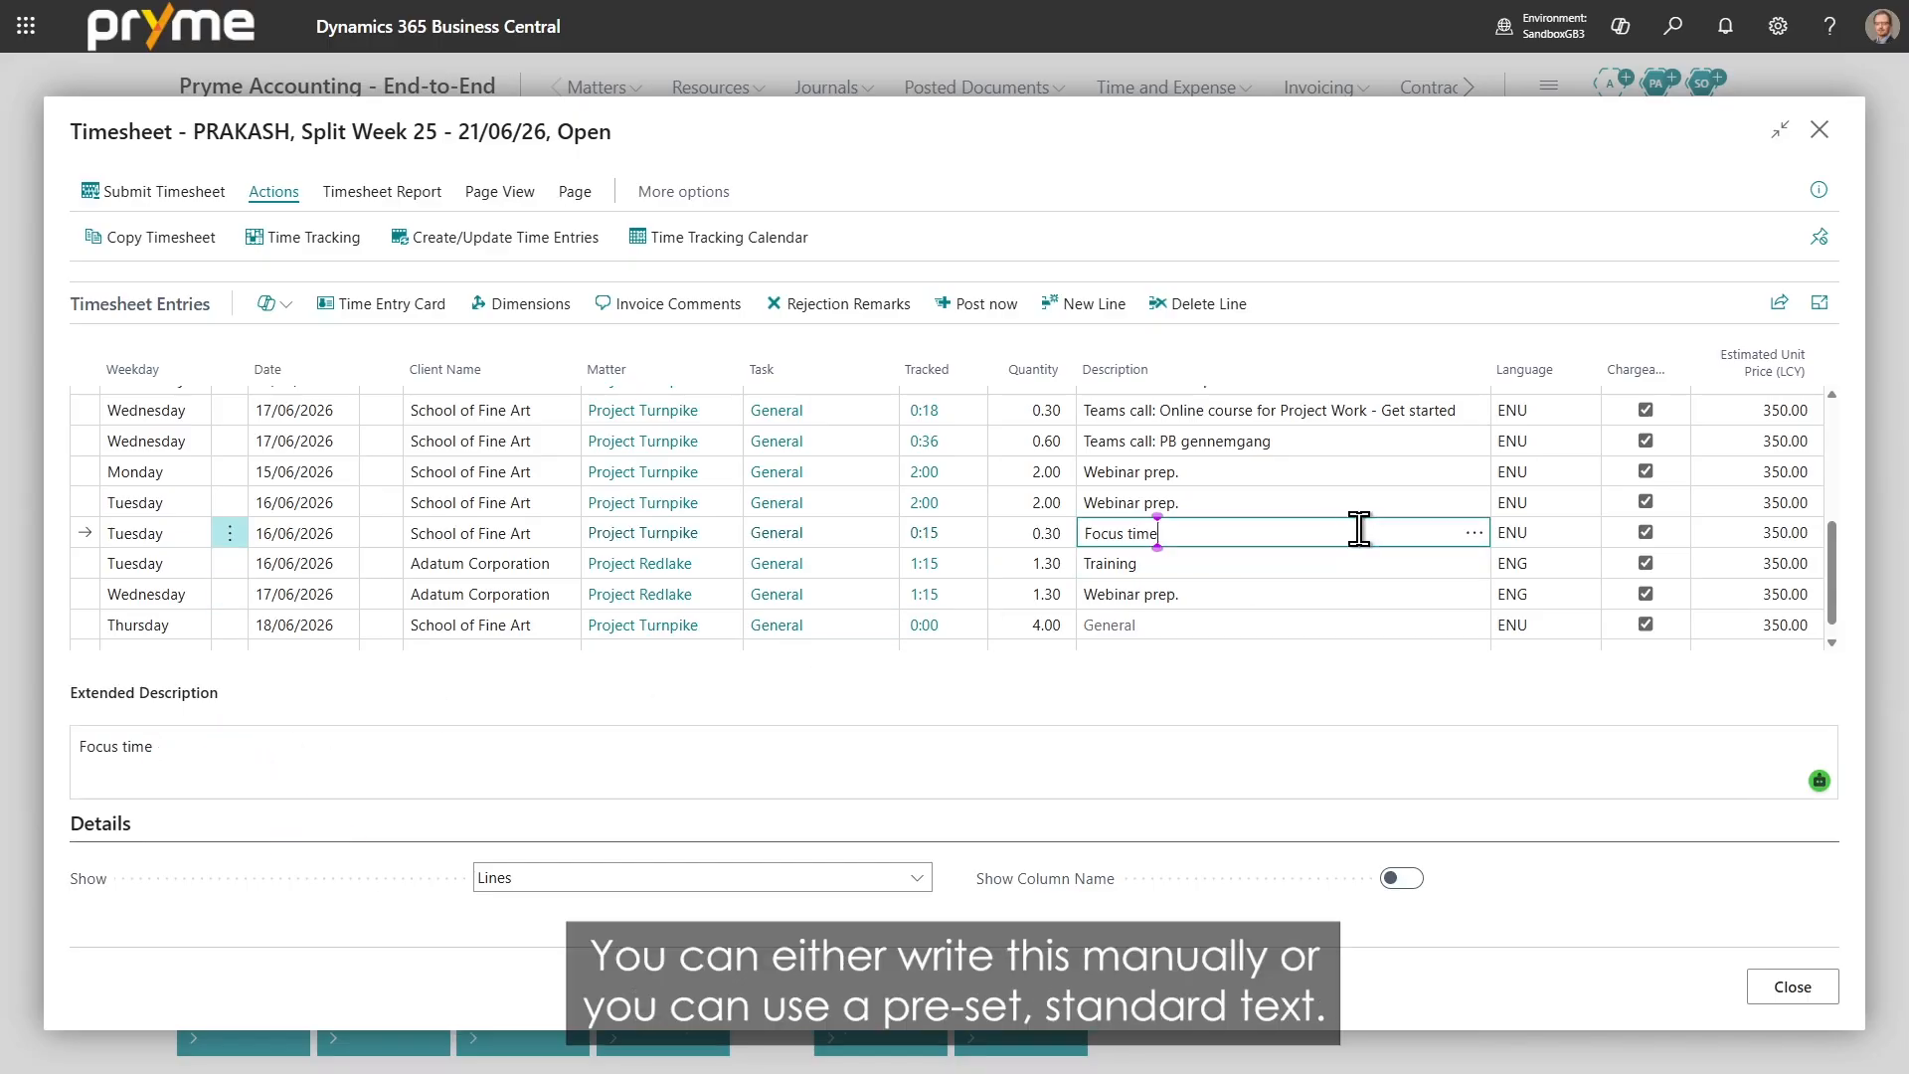
click(1474, 532)
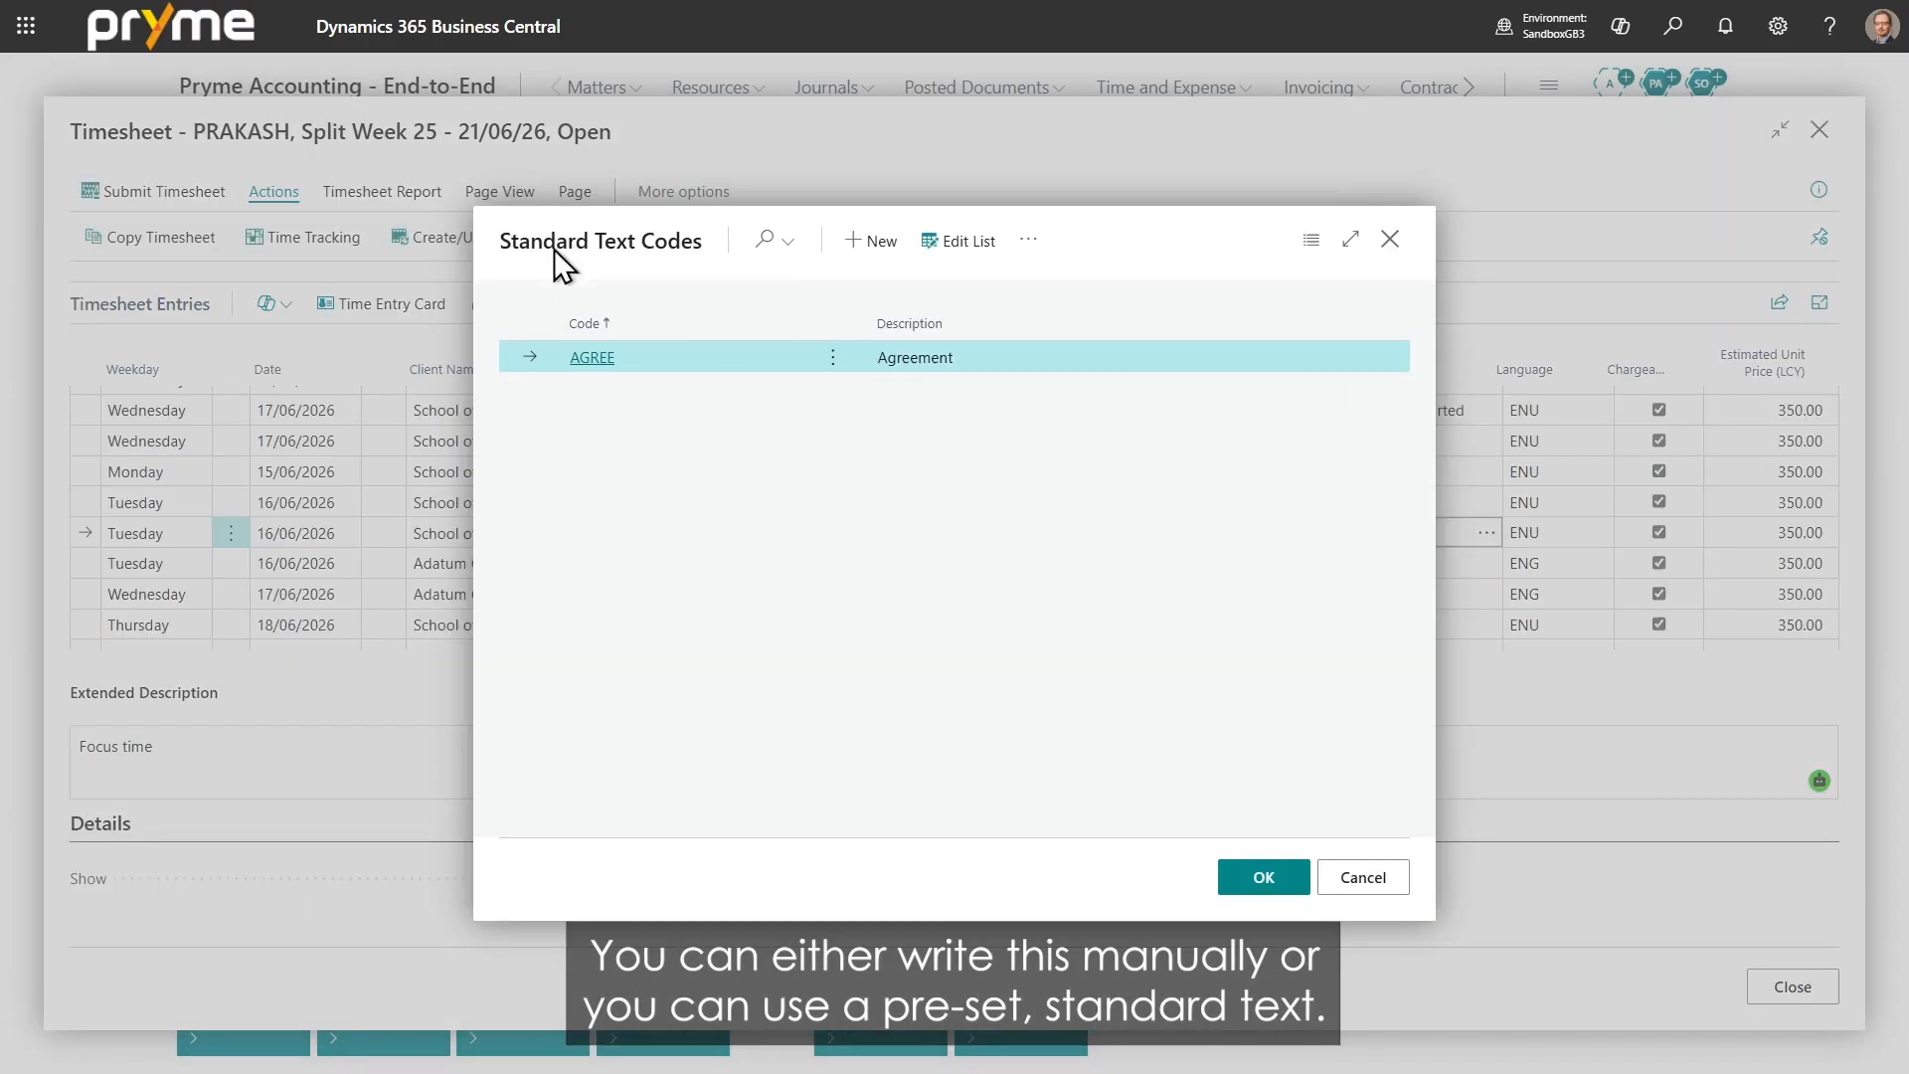
click(613, 366)
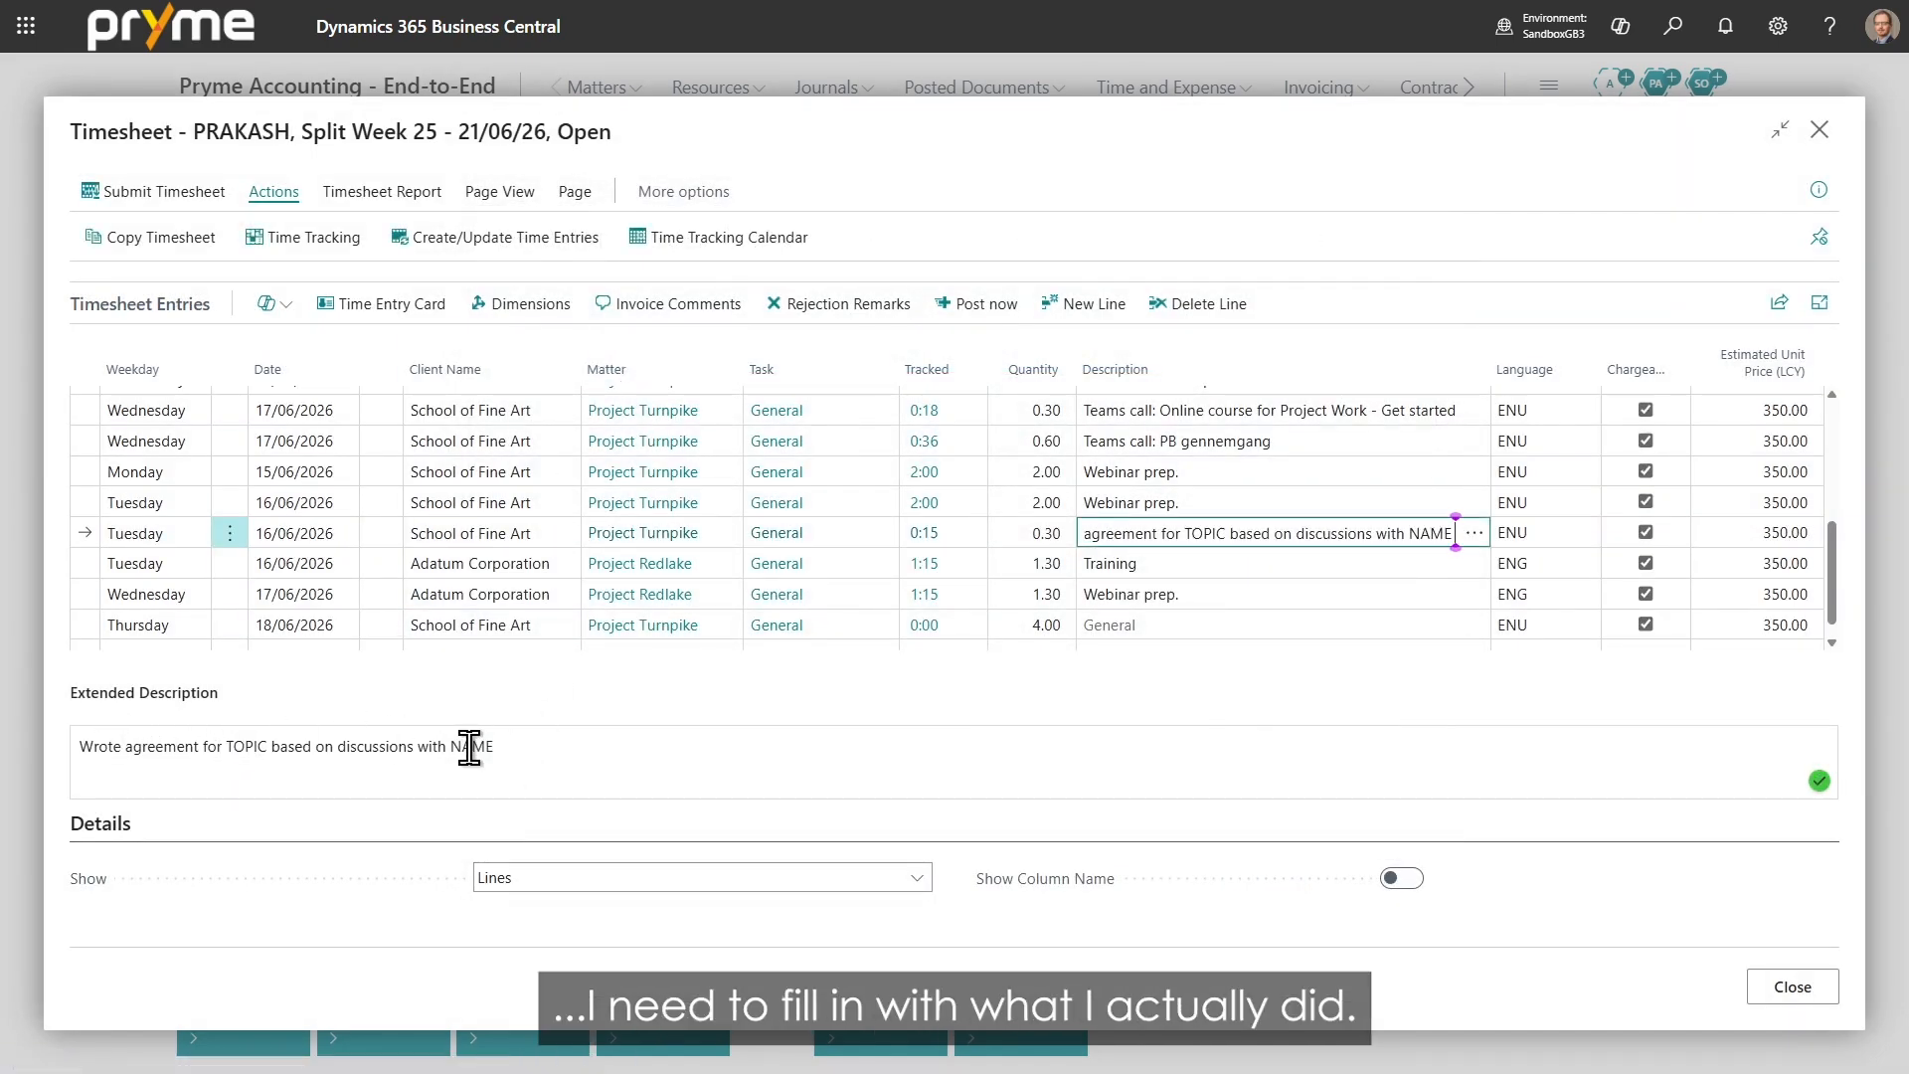
click(243, 746)
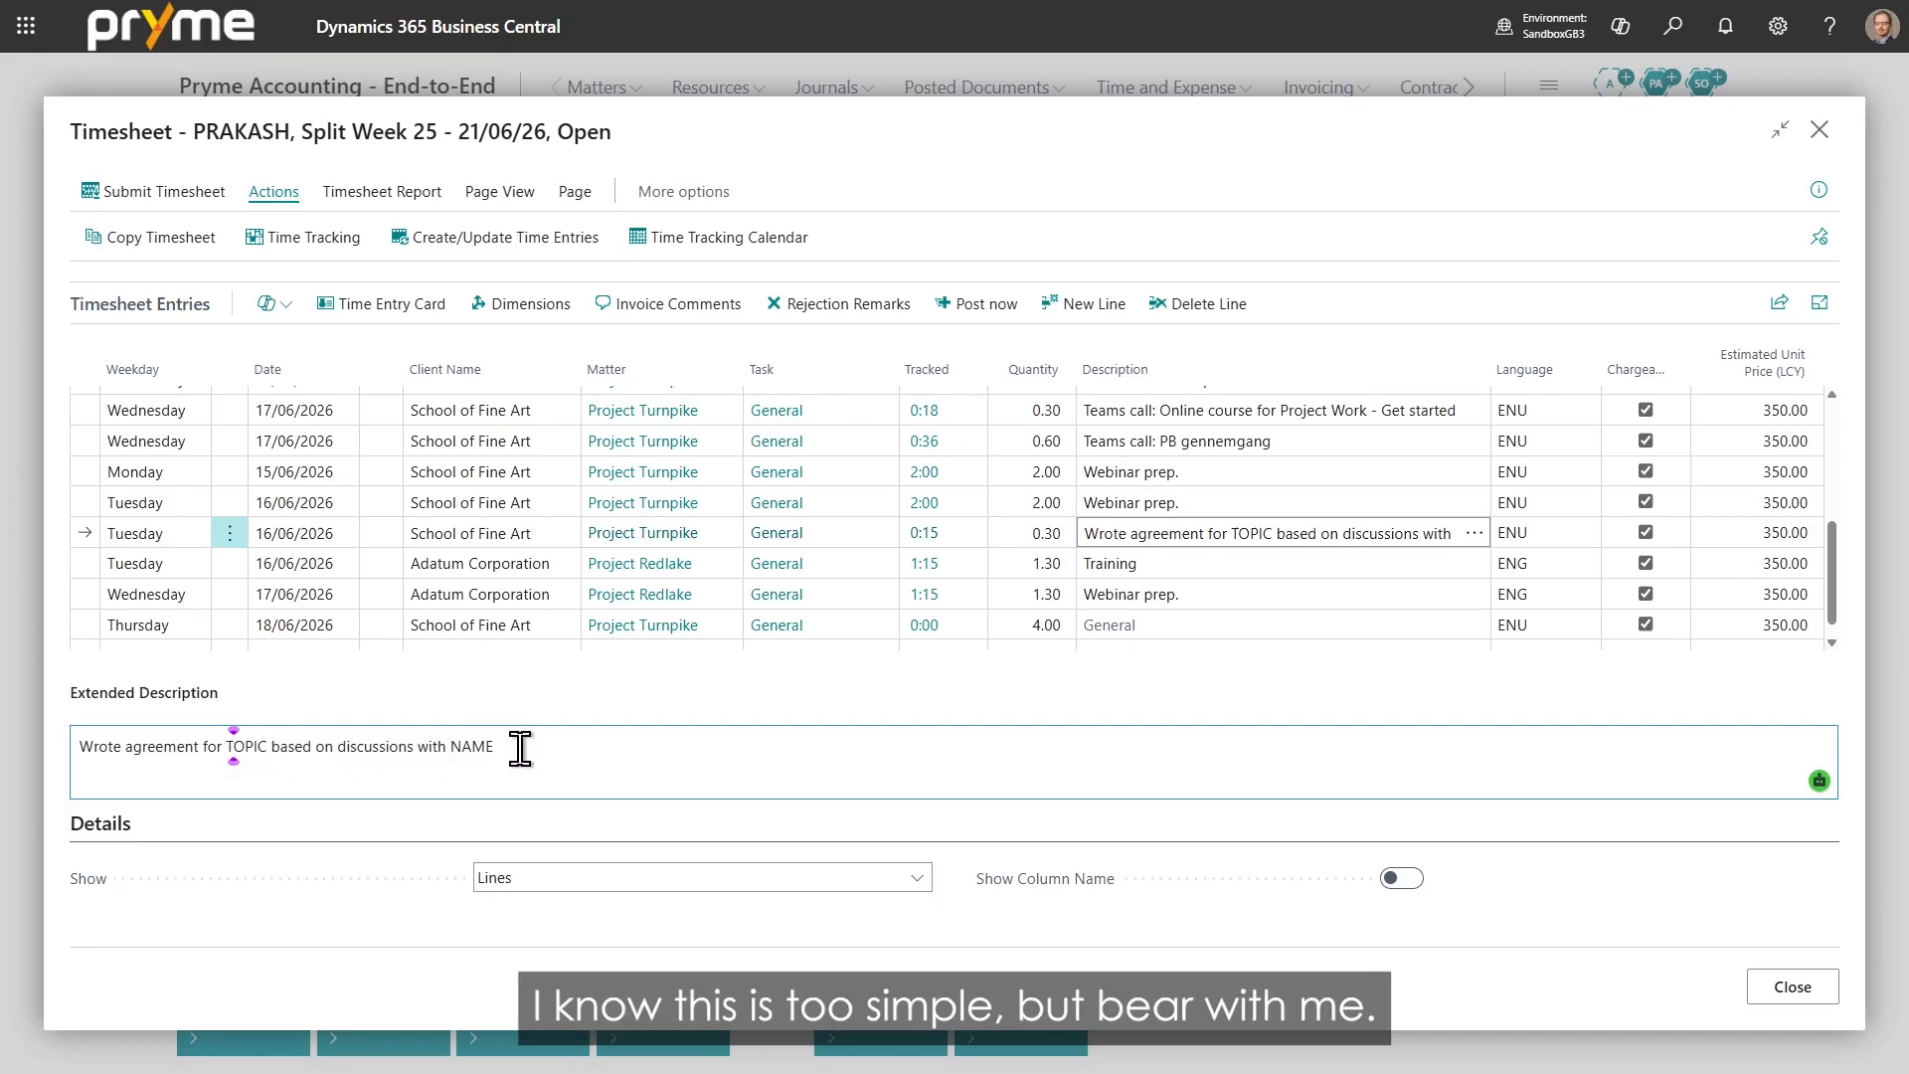
click(521, 748)
Step: Generate improved descriptions for Adatum Corporation's Training entry of 16/06/2026 and Webinar prep. entry of 17/06/2026, then discard the proposals
click(1210, 597)
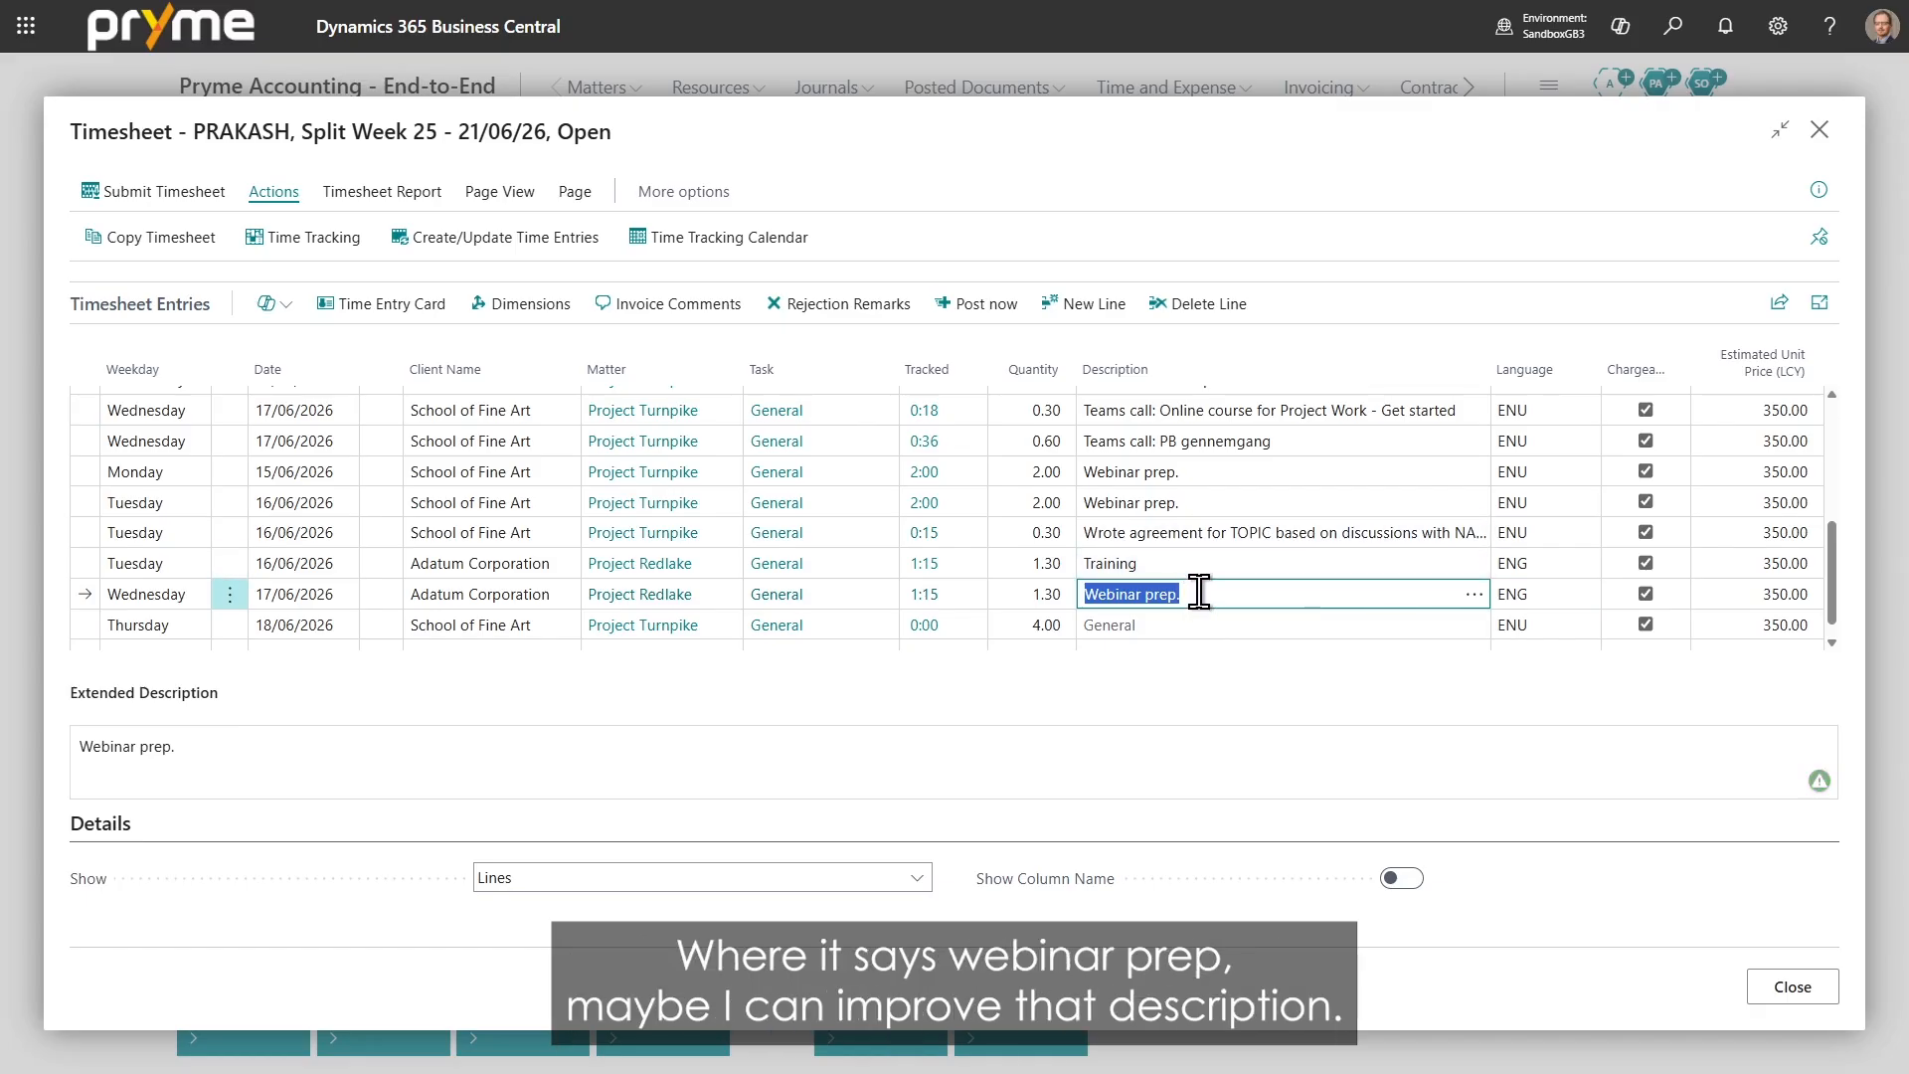
click(269, 304)
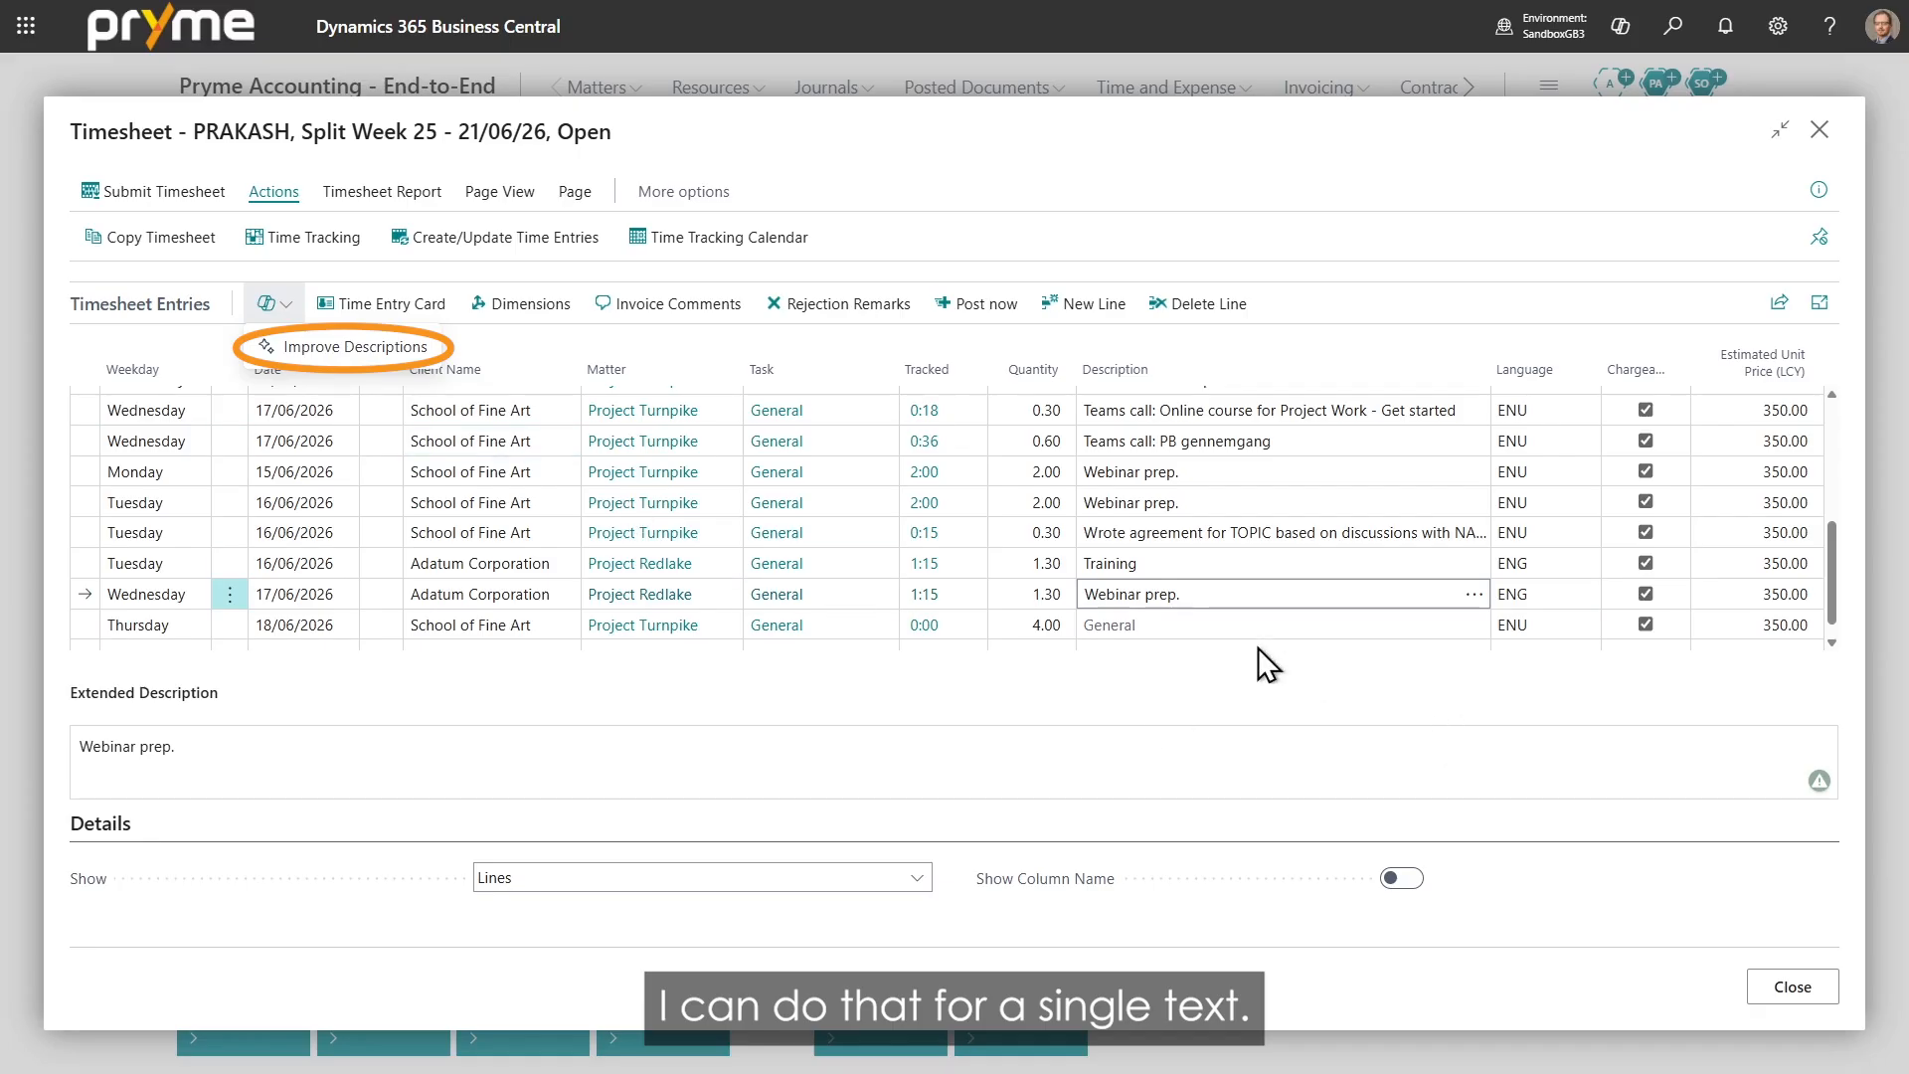
click(1197, 563)
click(90, 595)
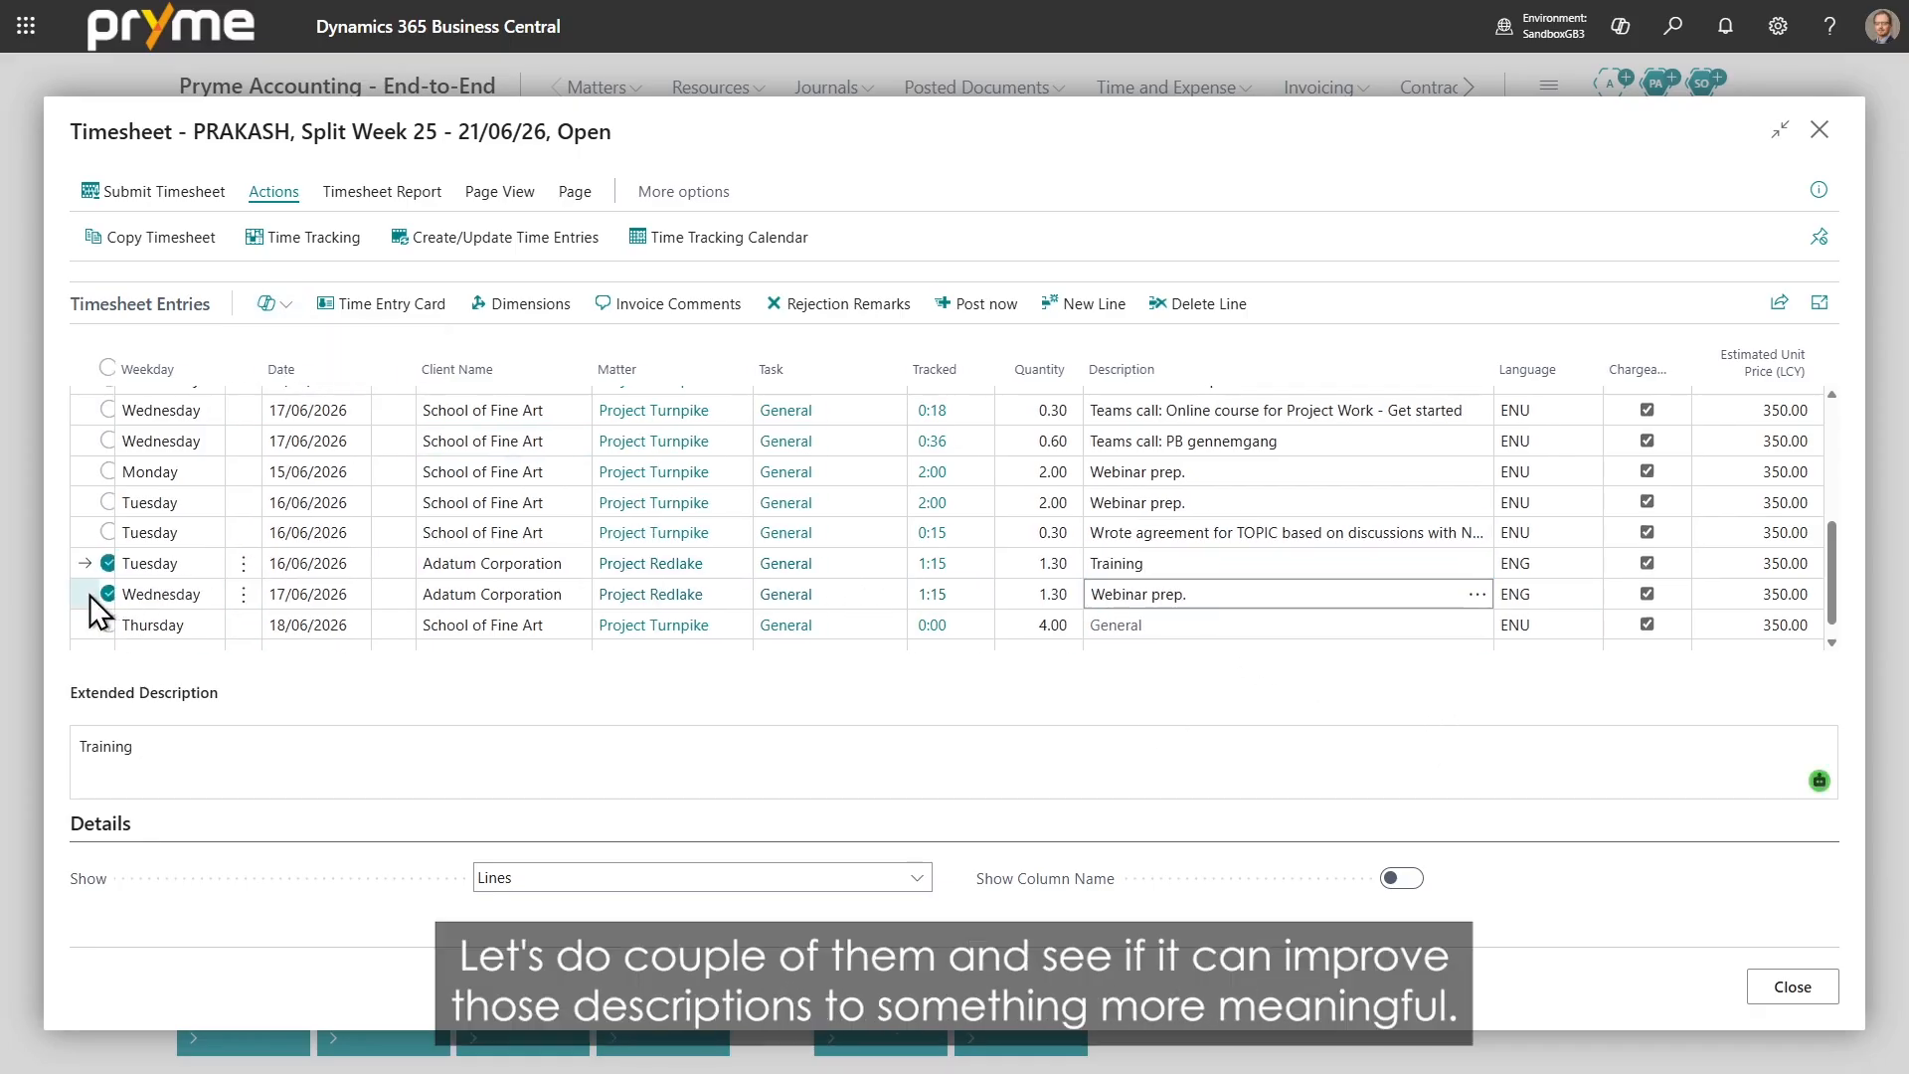
click(271, 305)
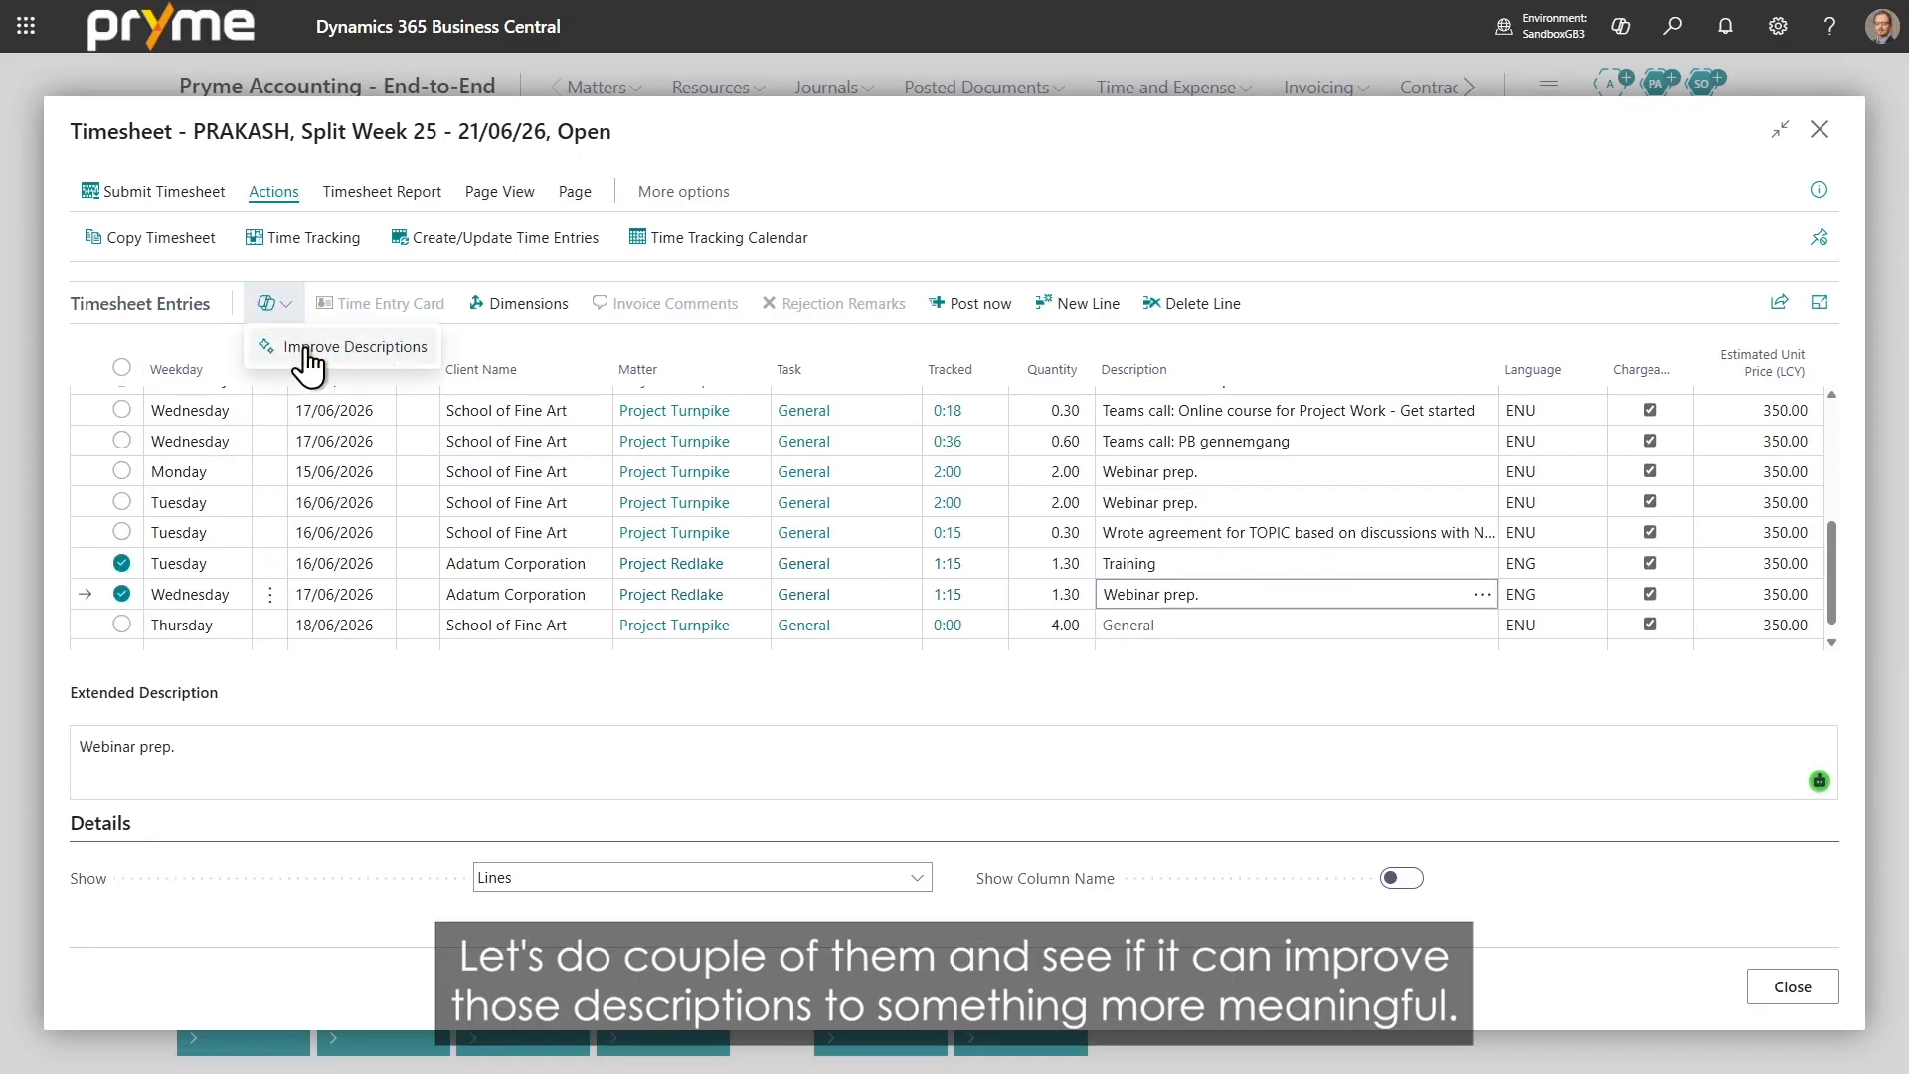
click(308, 348)
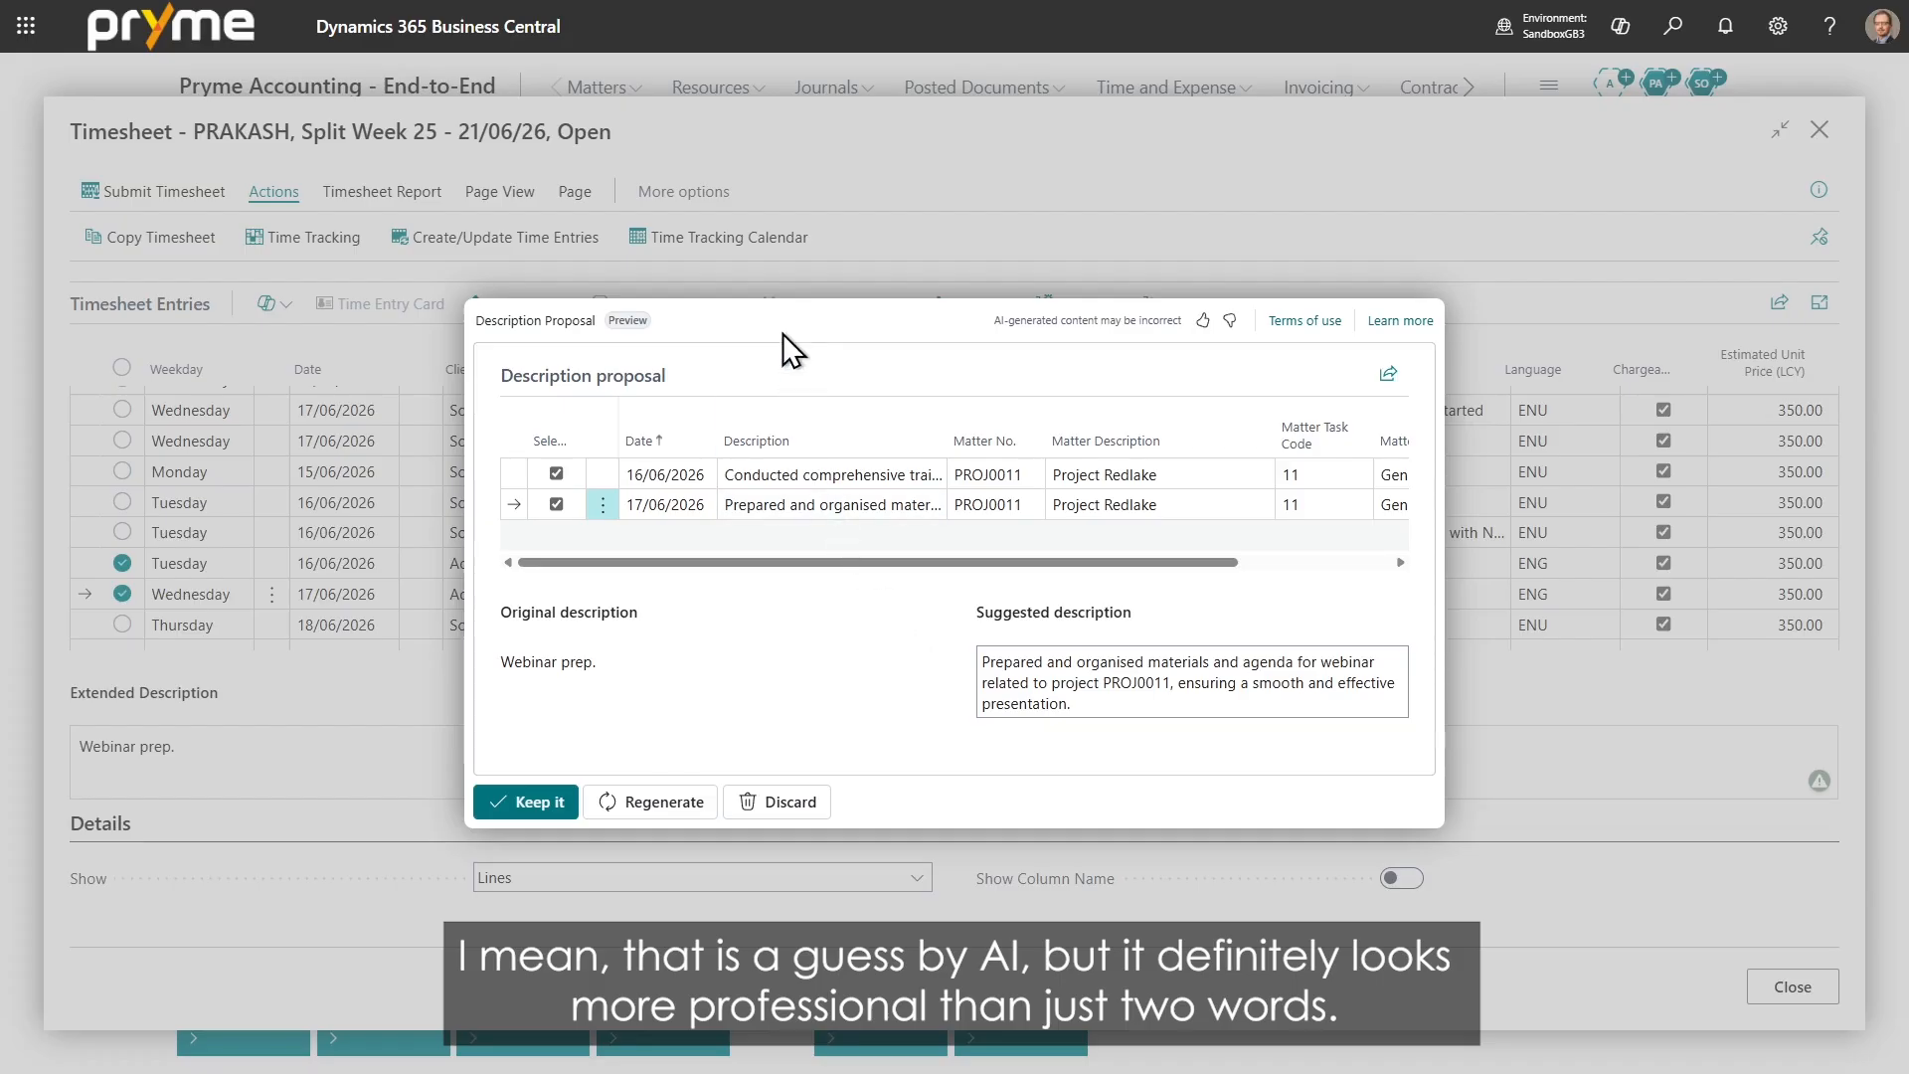
click(786, 803)
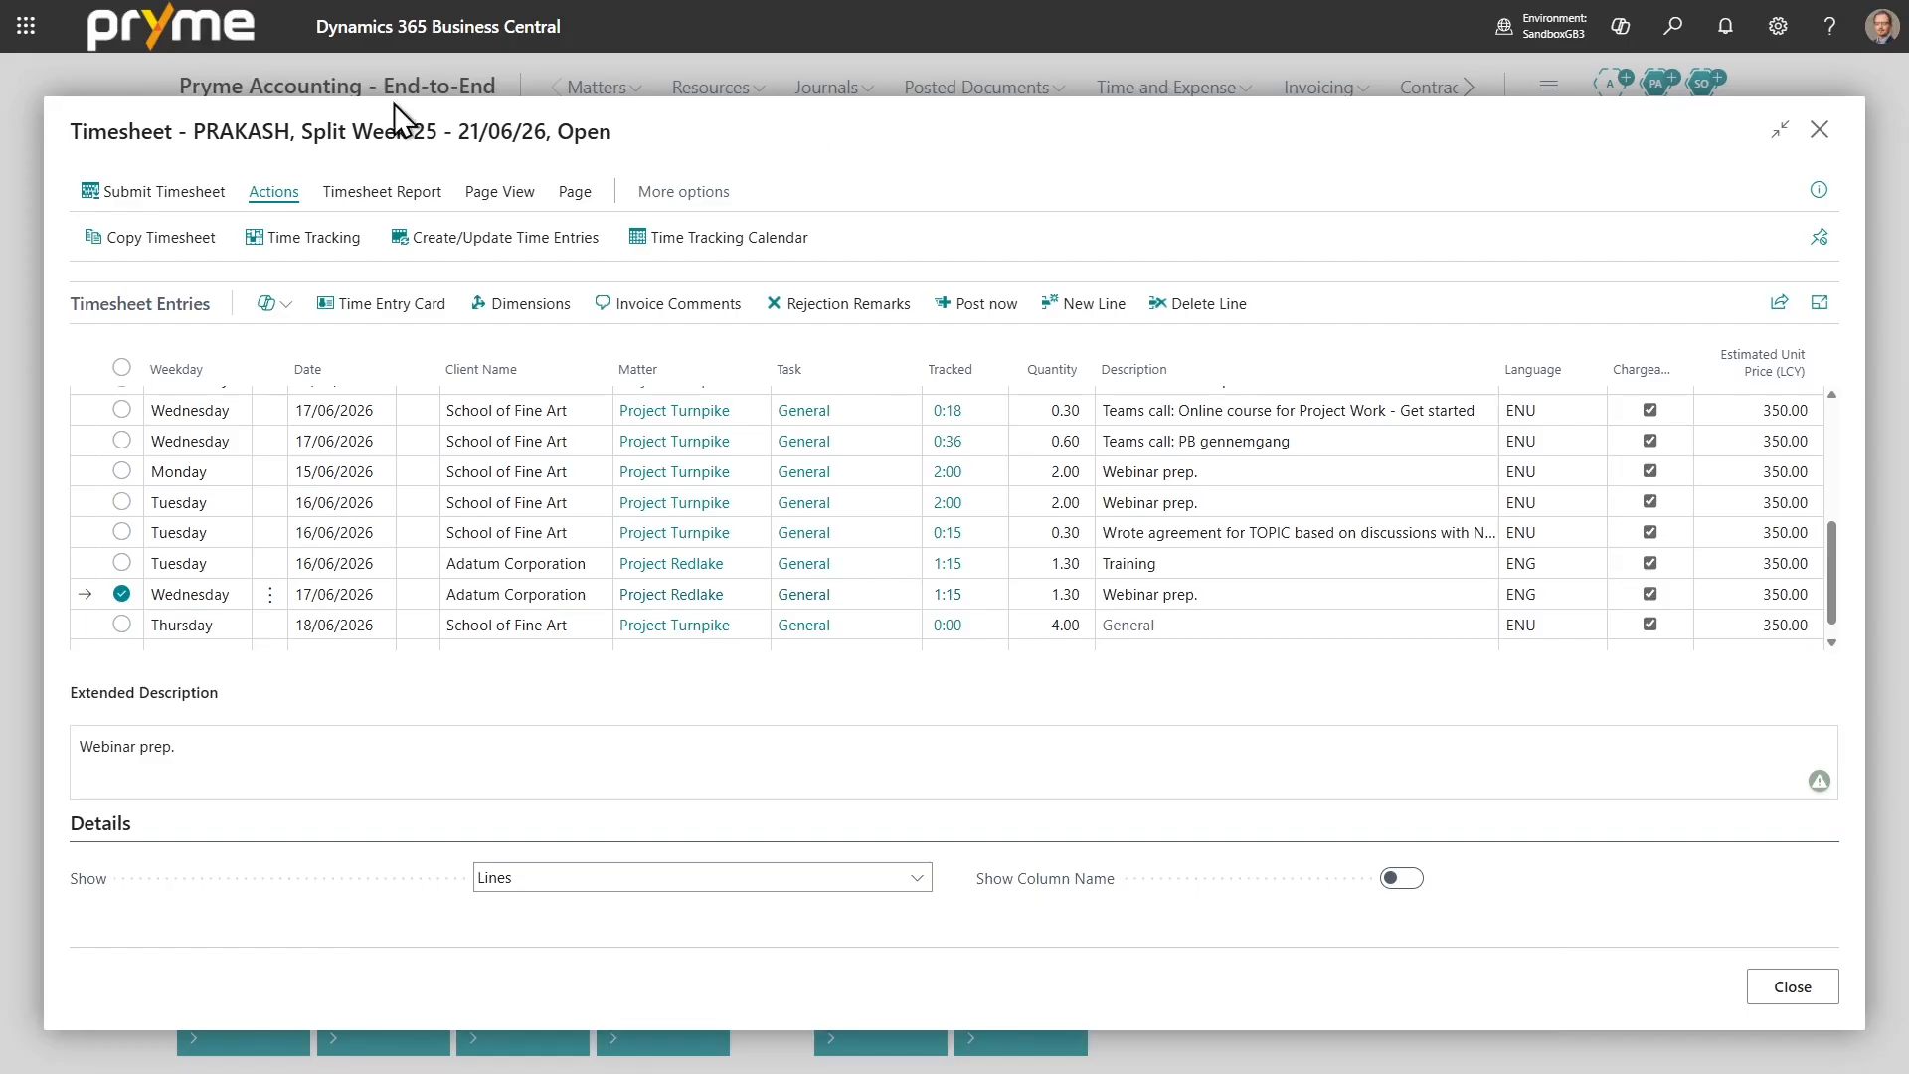
Step: Submit the split week 25 timesheet
click(189, 202)
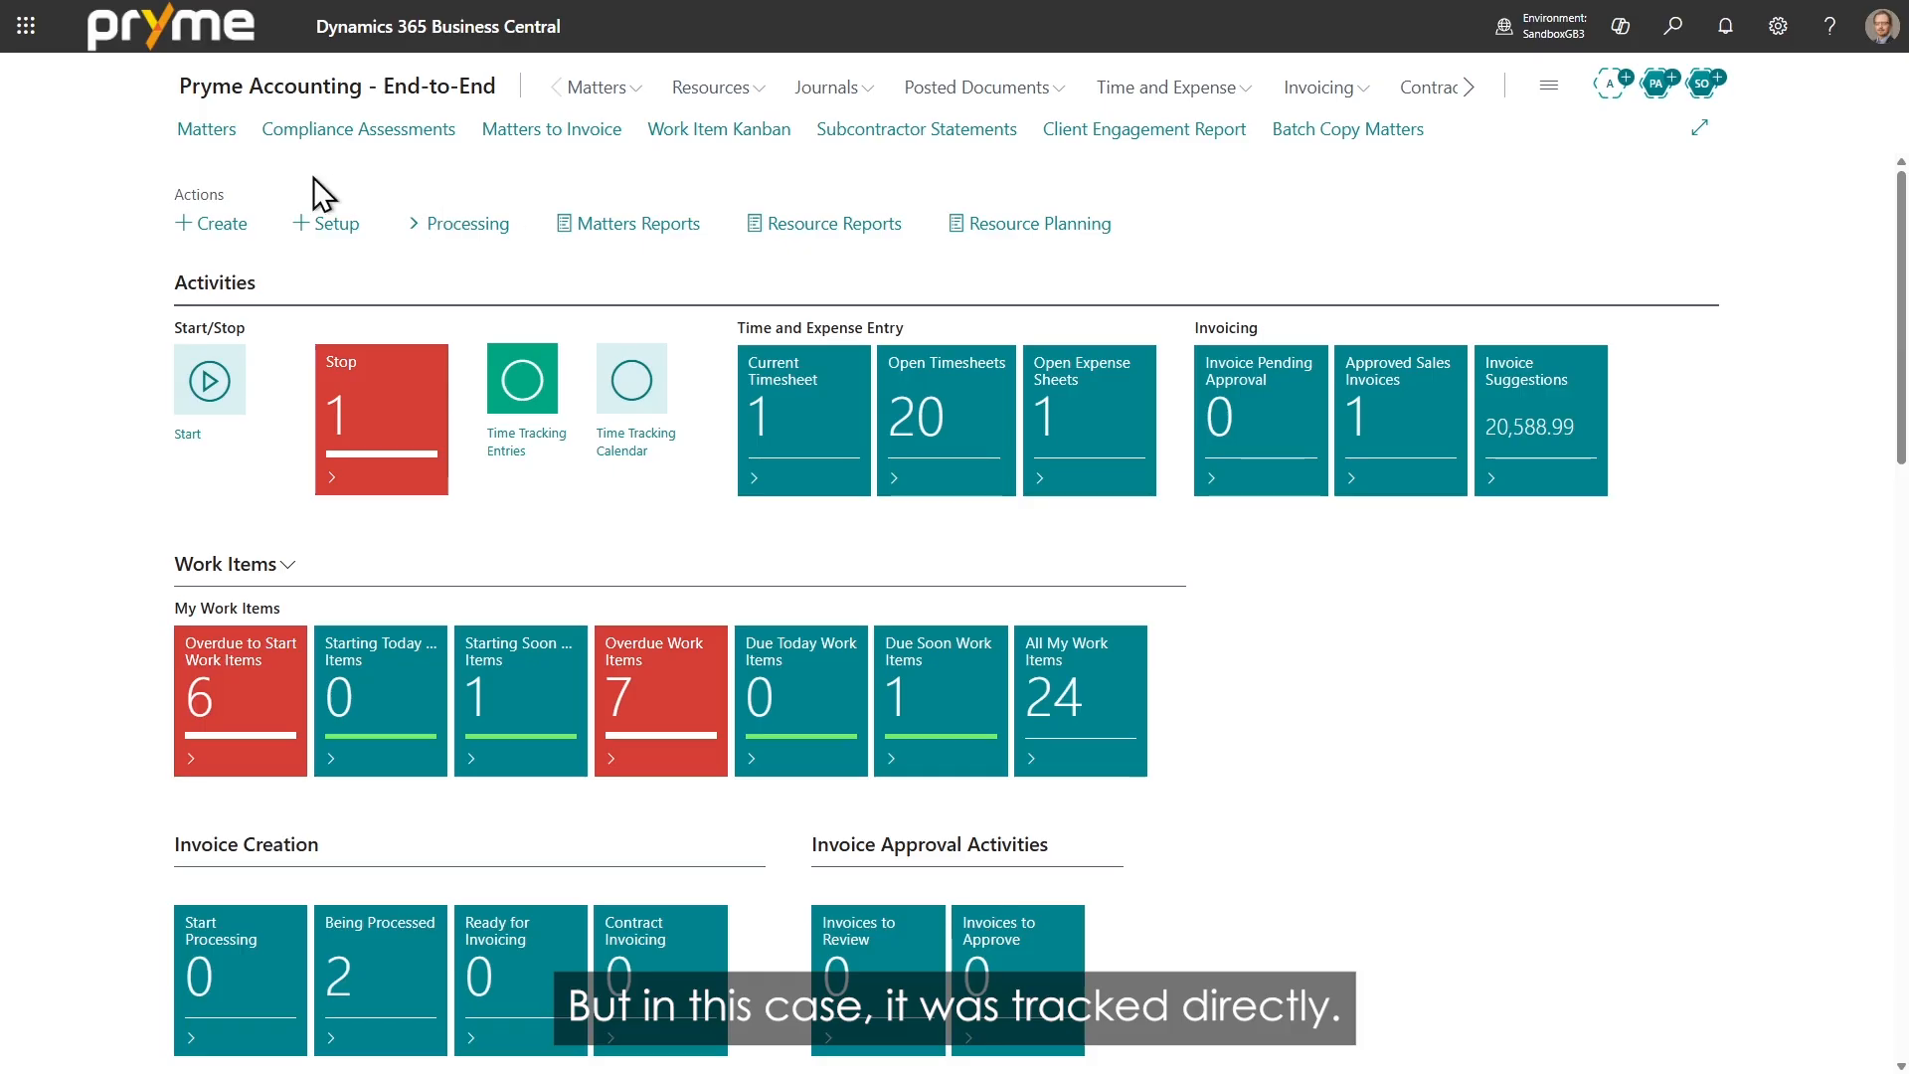
Step: Check matter PROJ0023 Demo 1's statistics in the matters list, and review budget and usage in the Project Turnpike matter plan
click(206, 130)
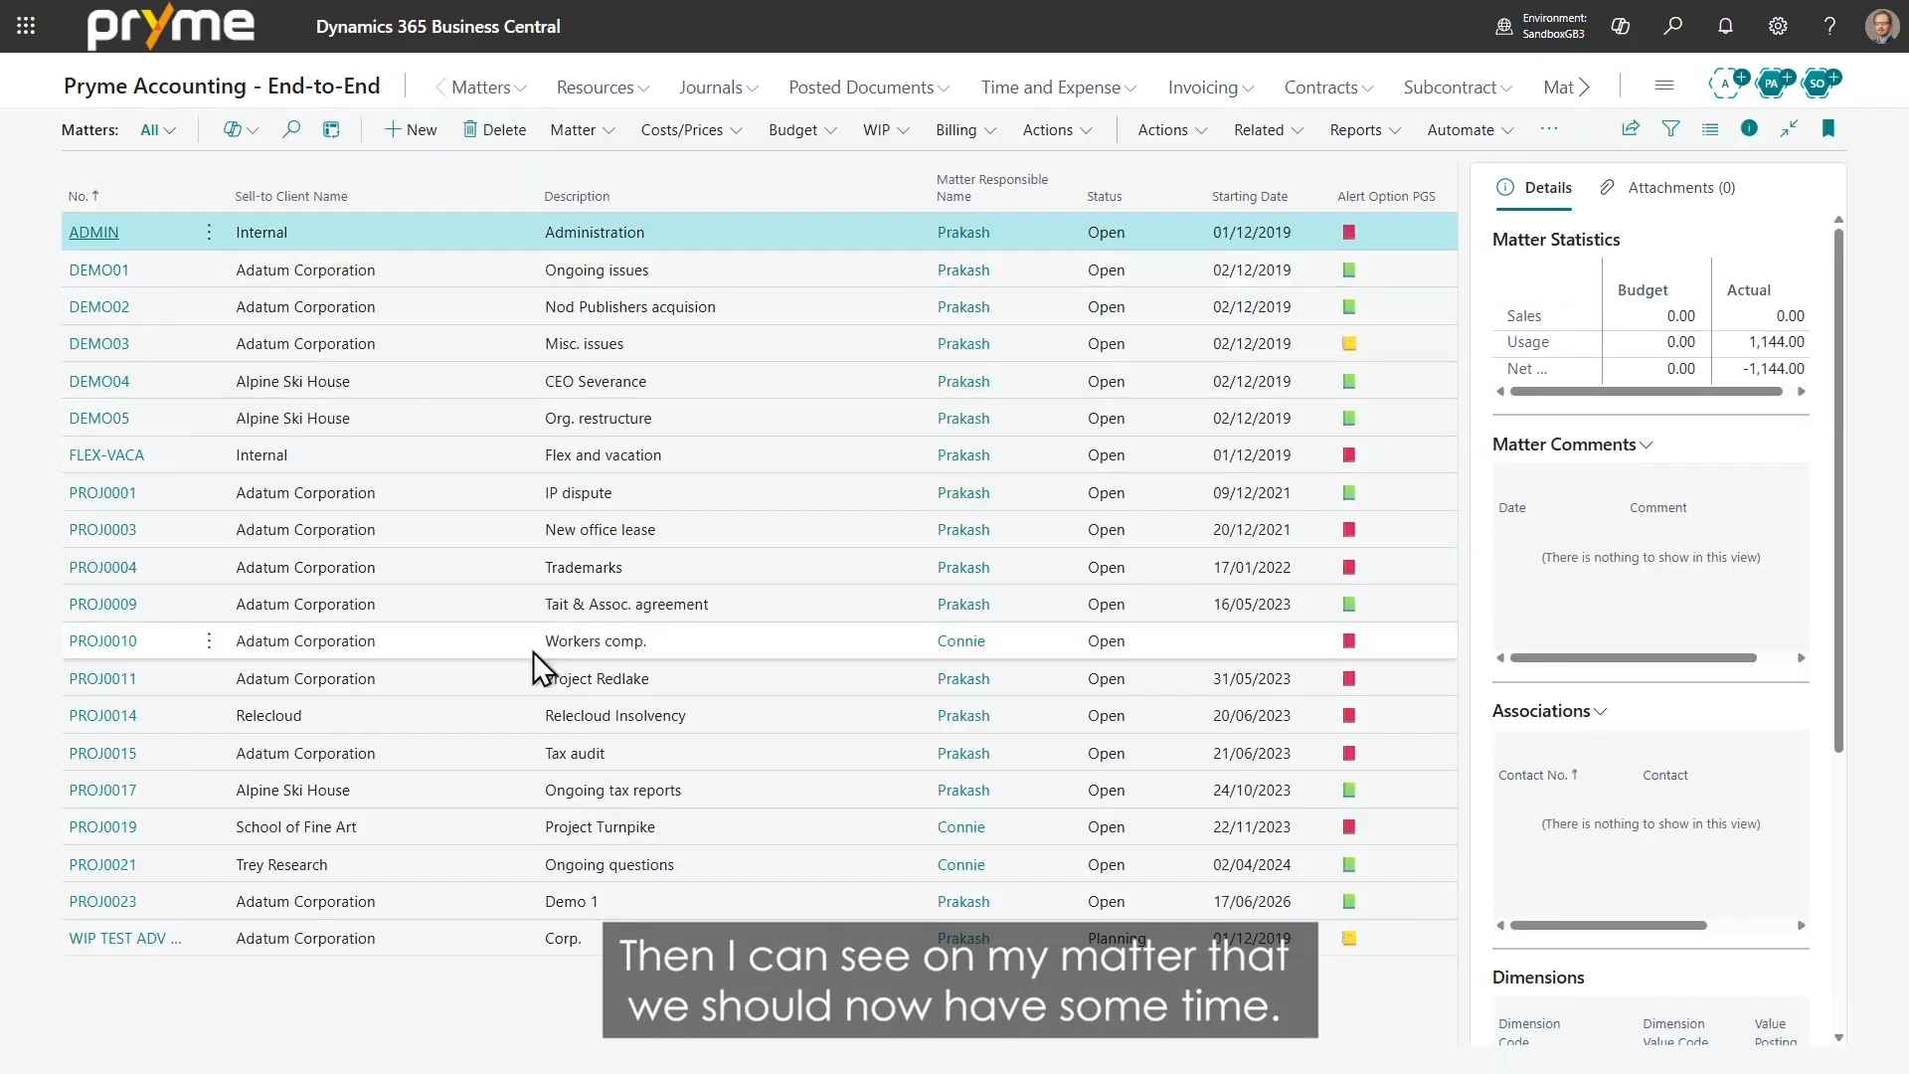
click(476, 903)
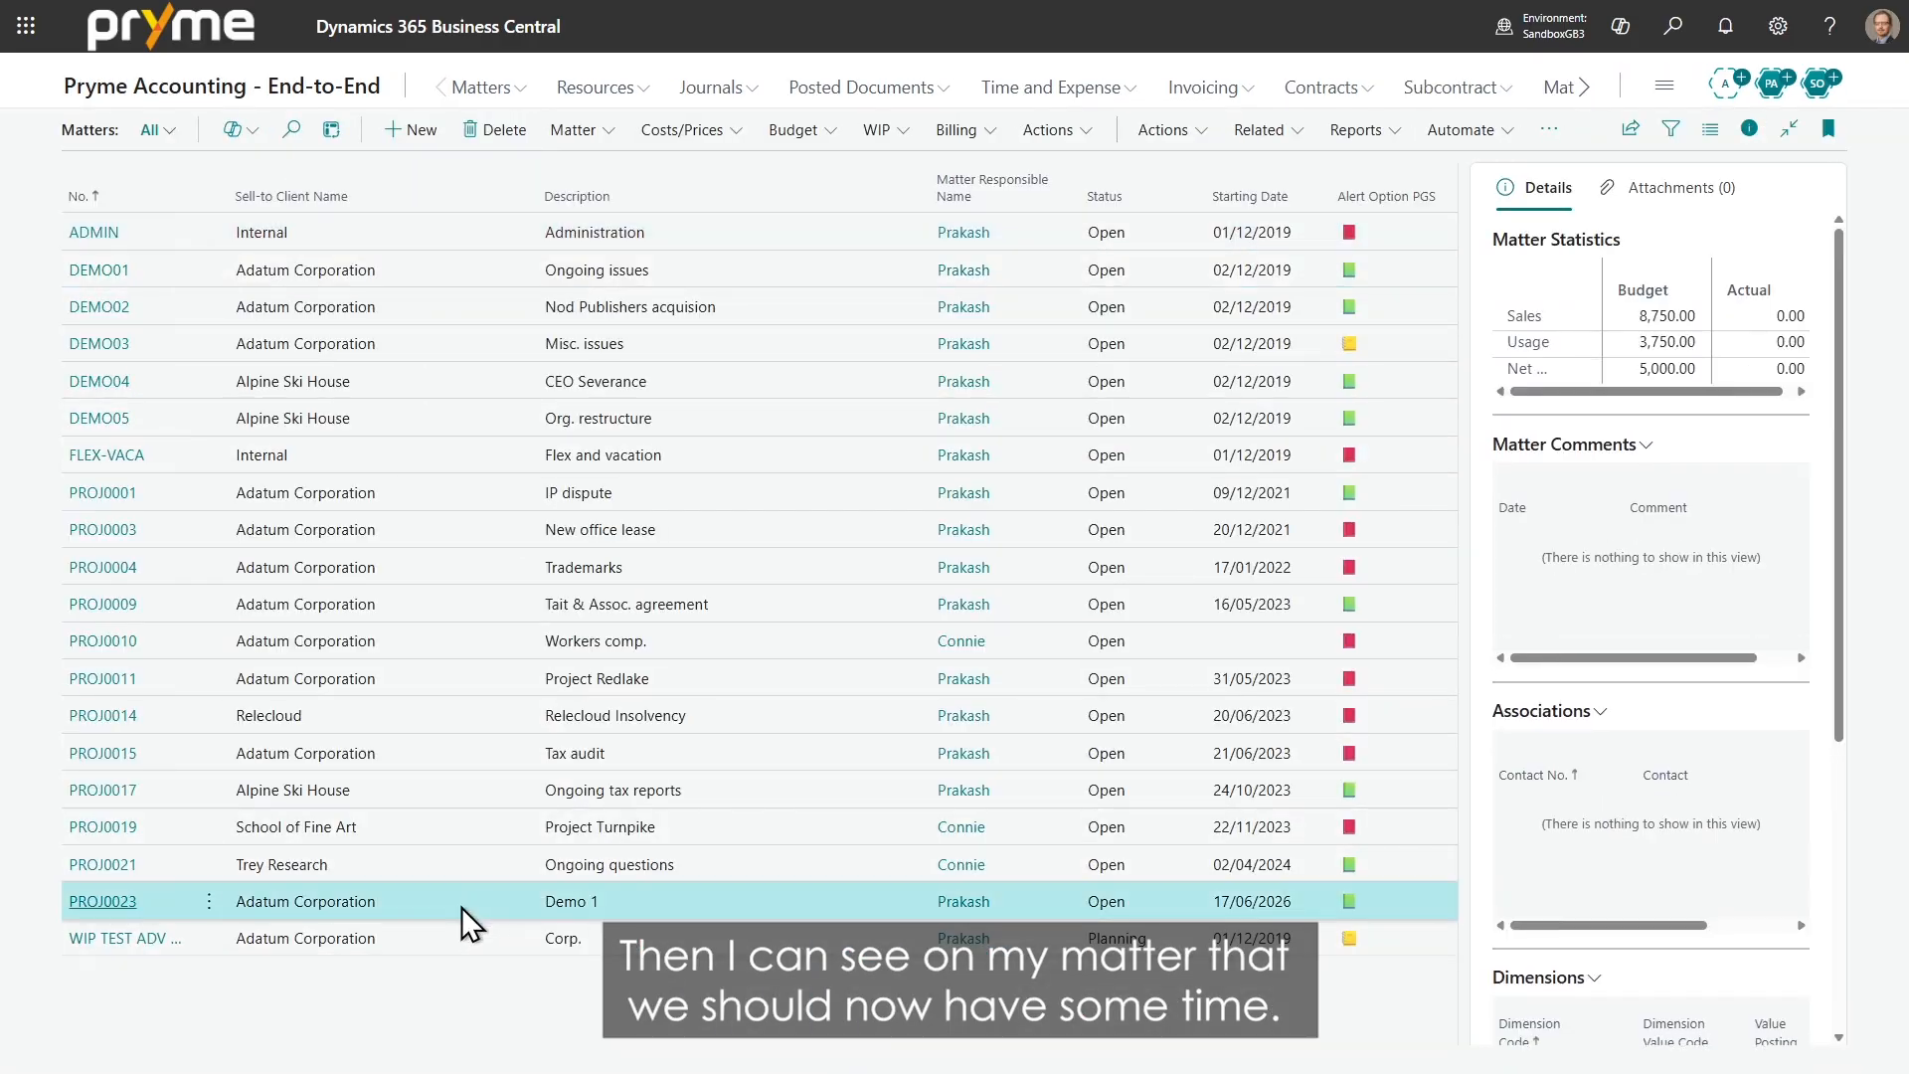
click(57, 899)
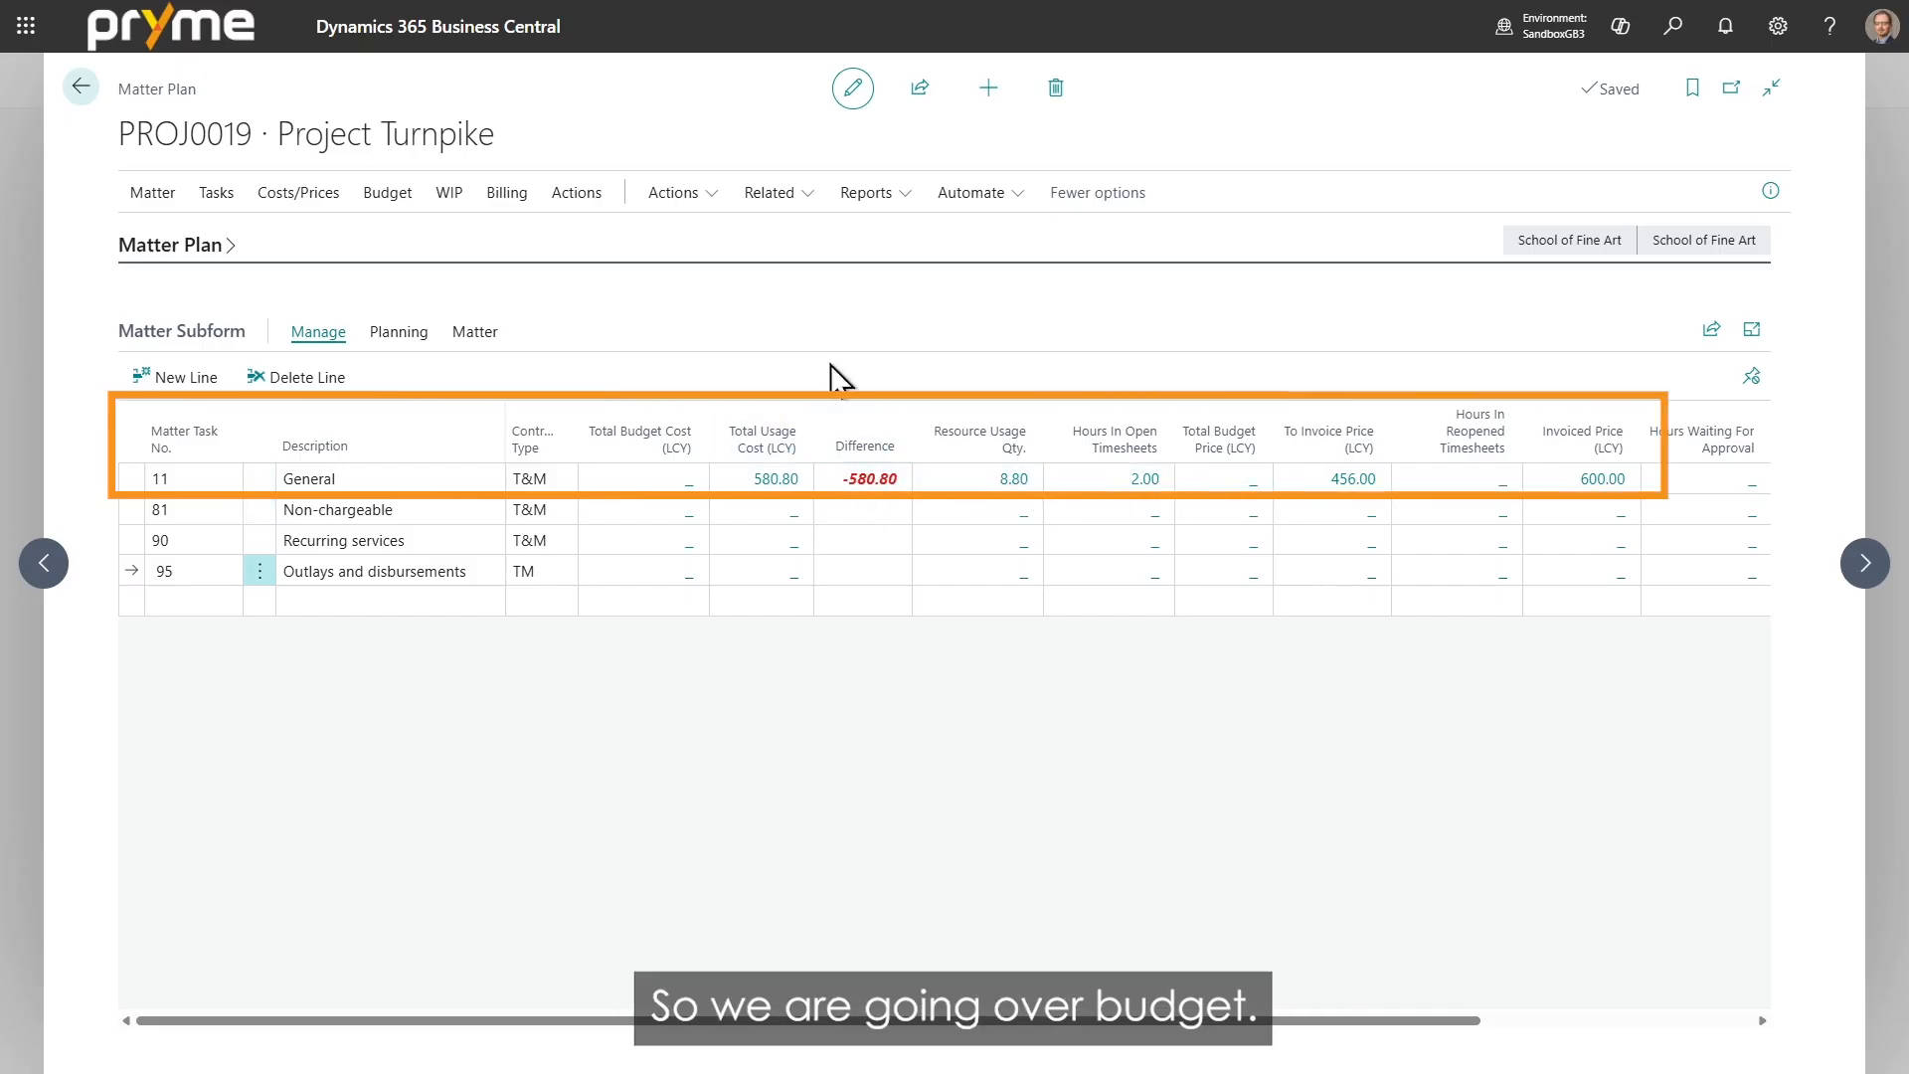
click(76, 88)
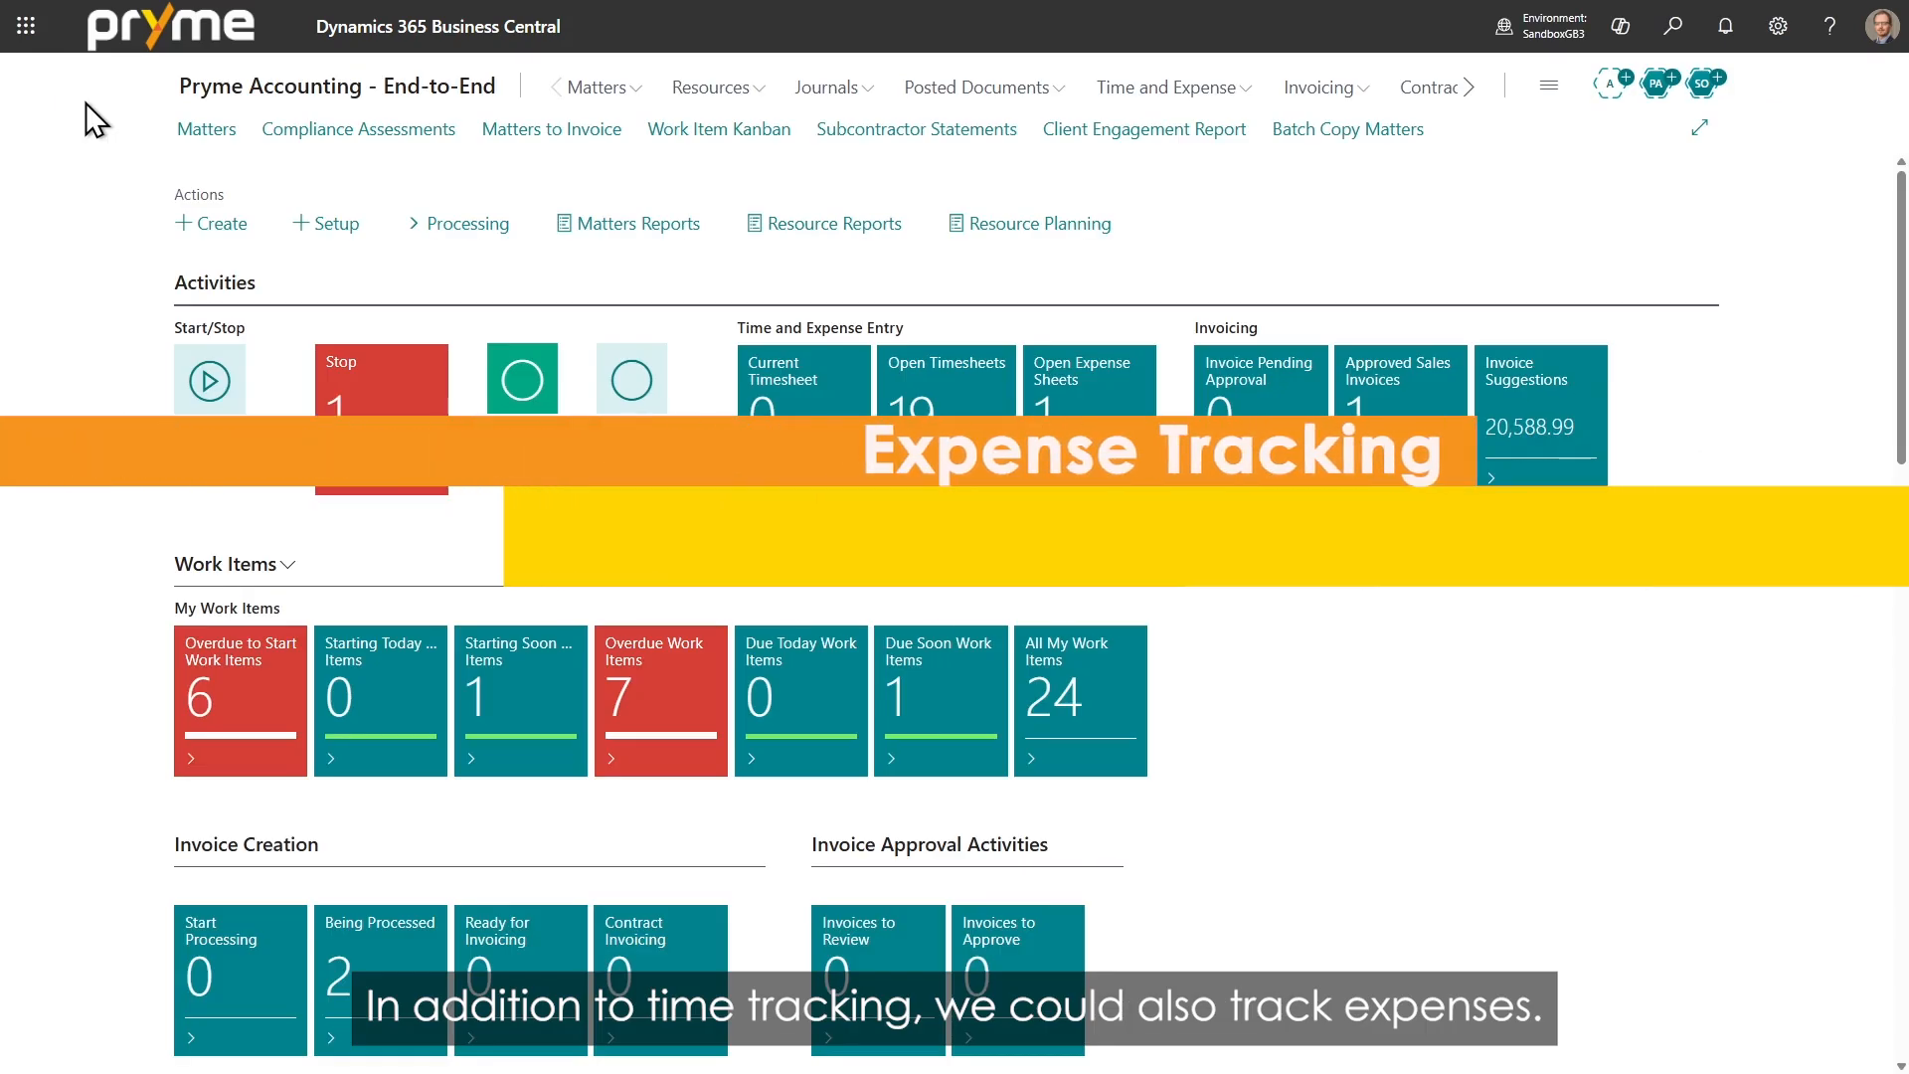
Step: Open expense sheet EXP-00005 and review its REST-FOOD expense line with the header collapsed
click(1044, 390)
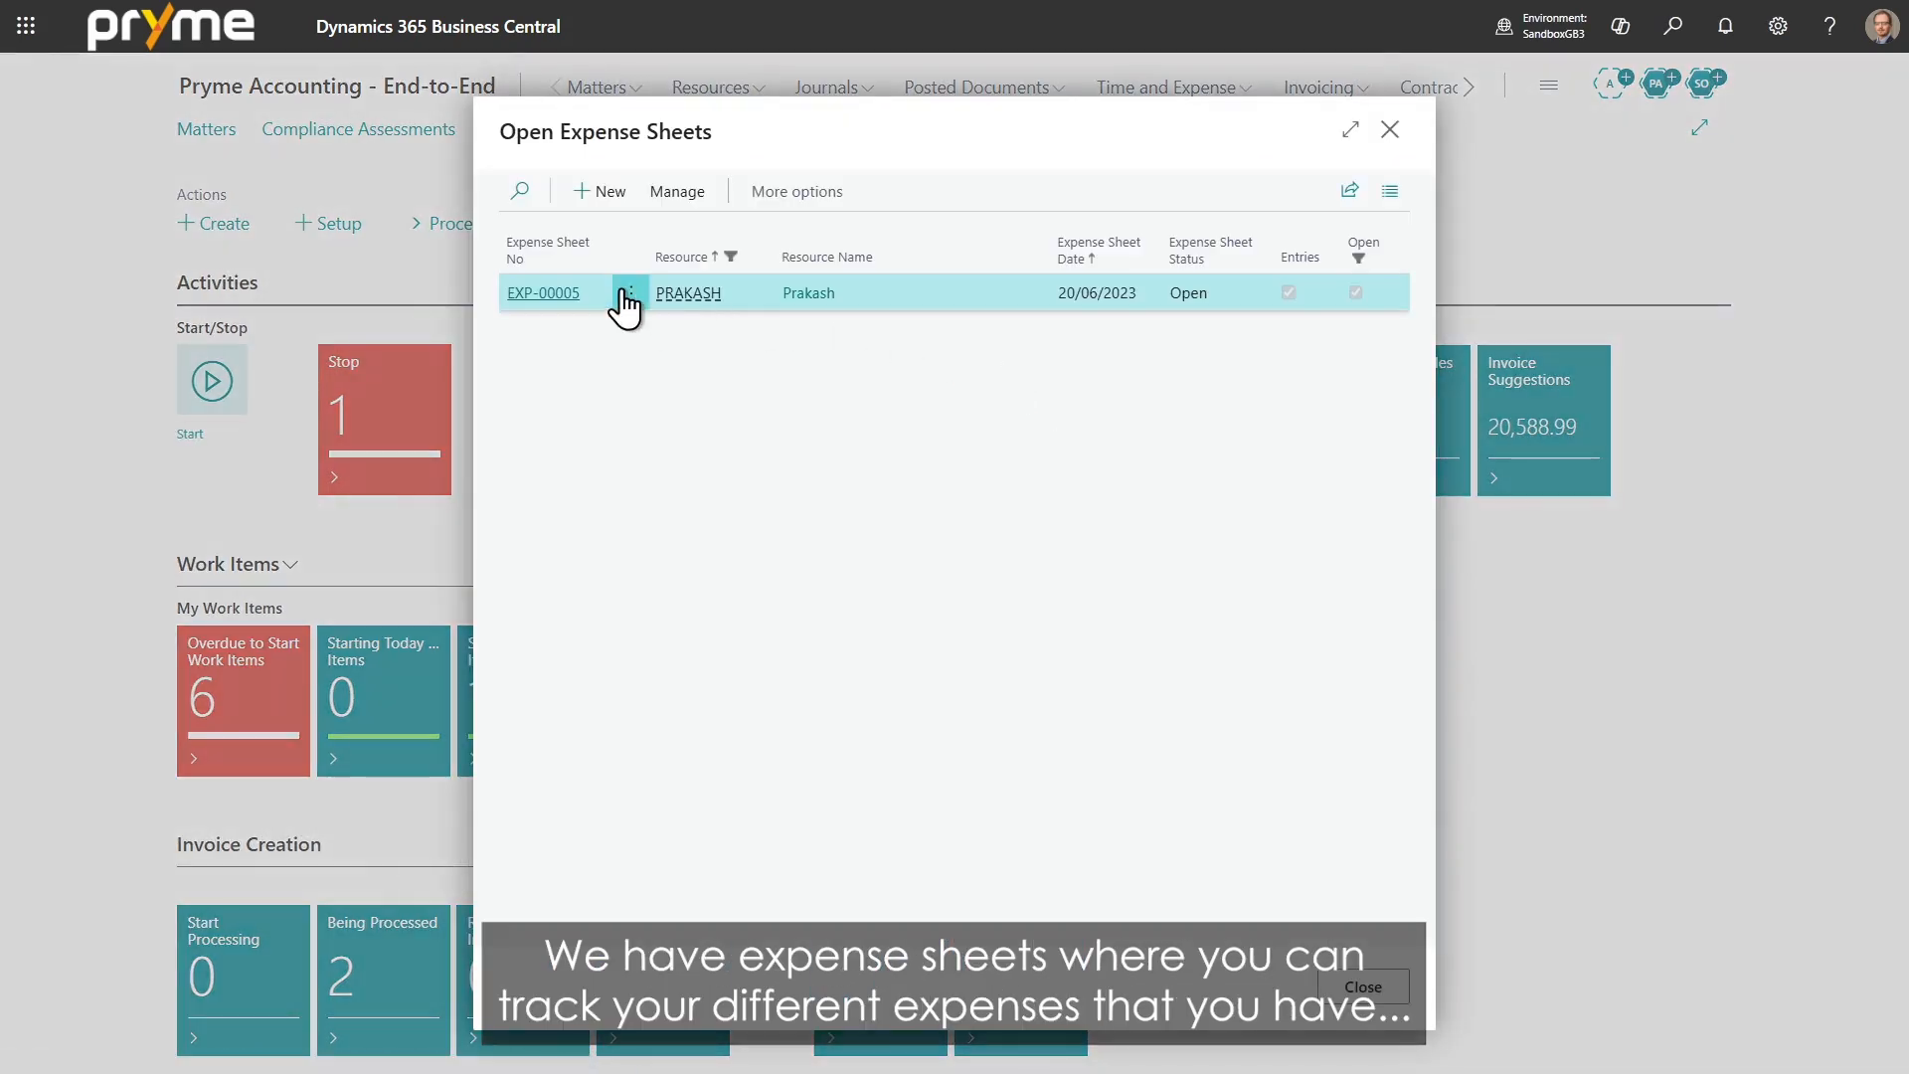
click(567, 293)
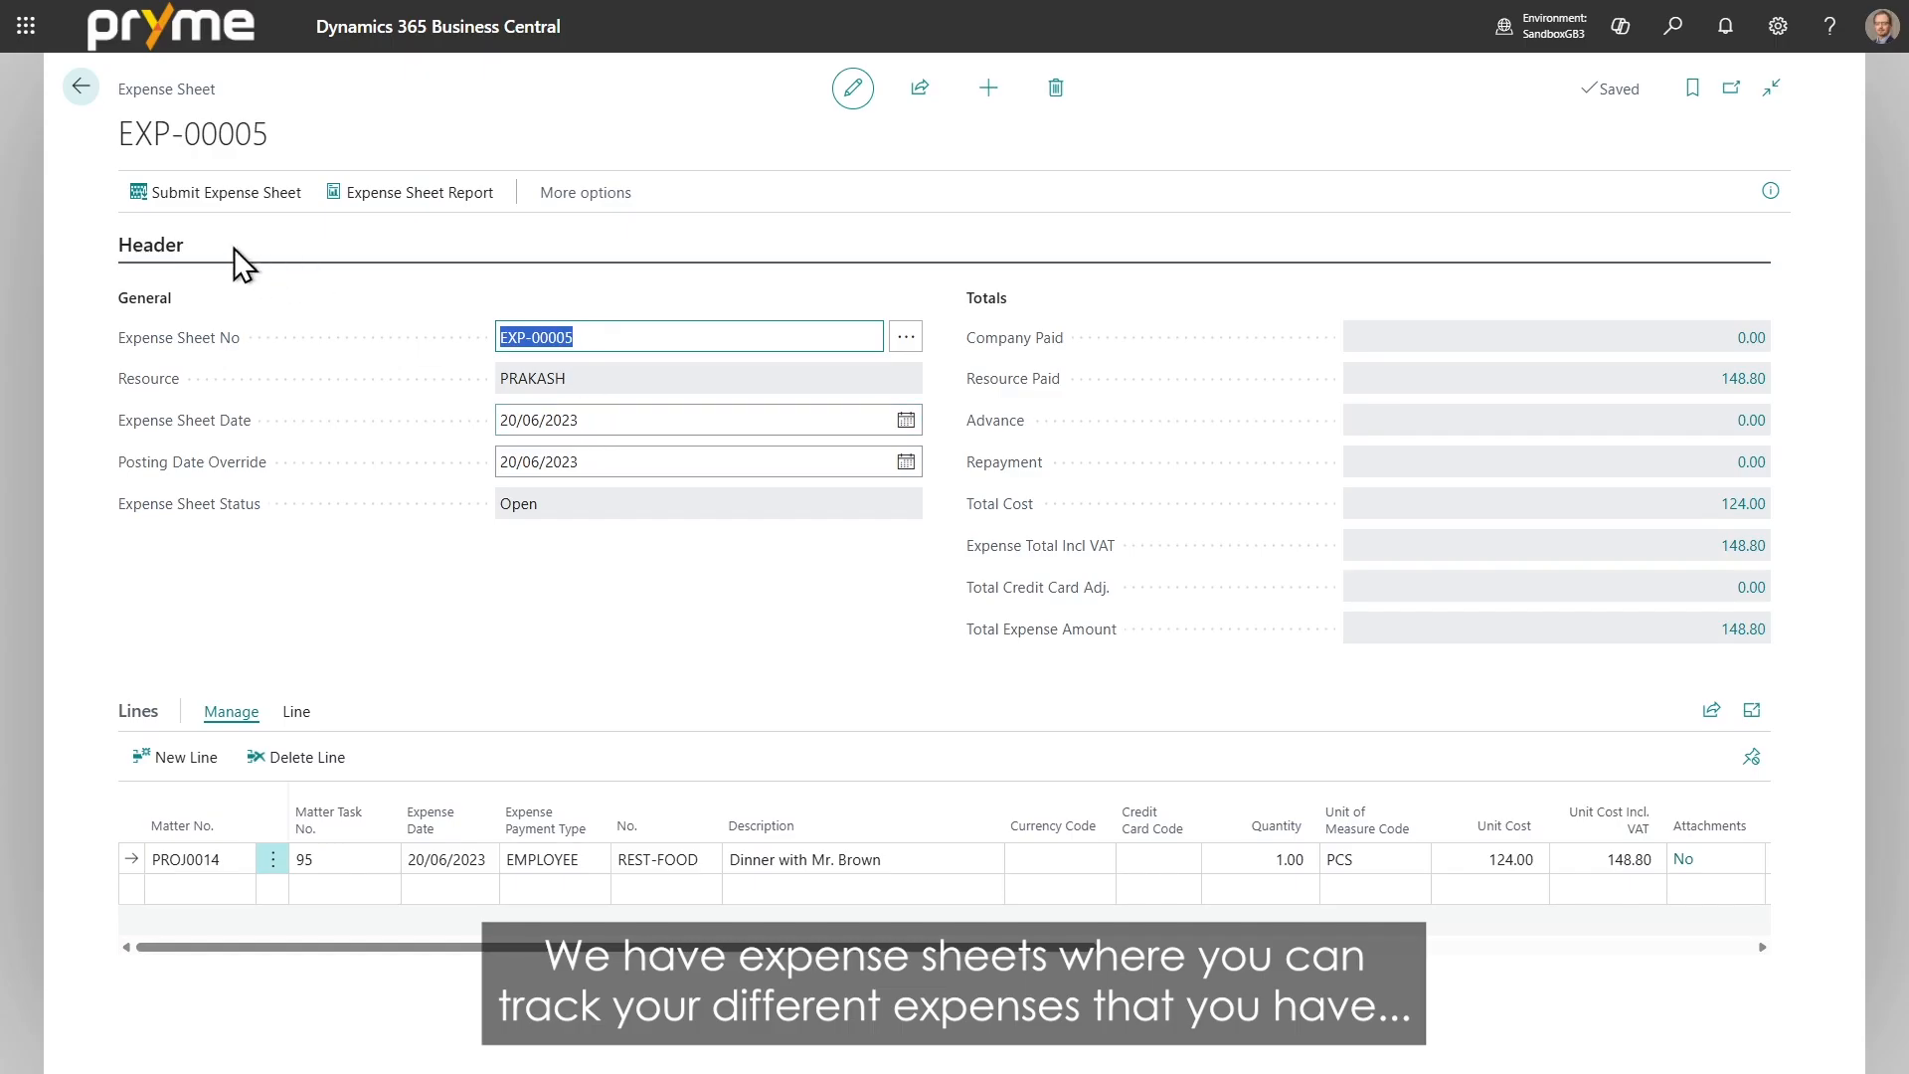
click(164, 247)
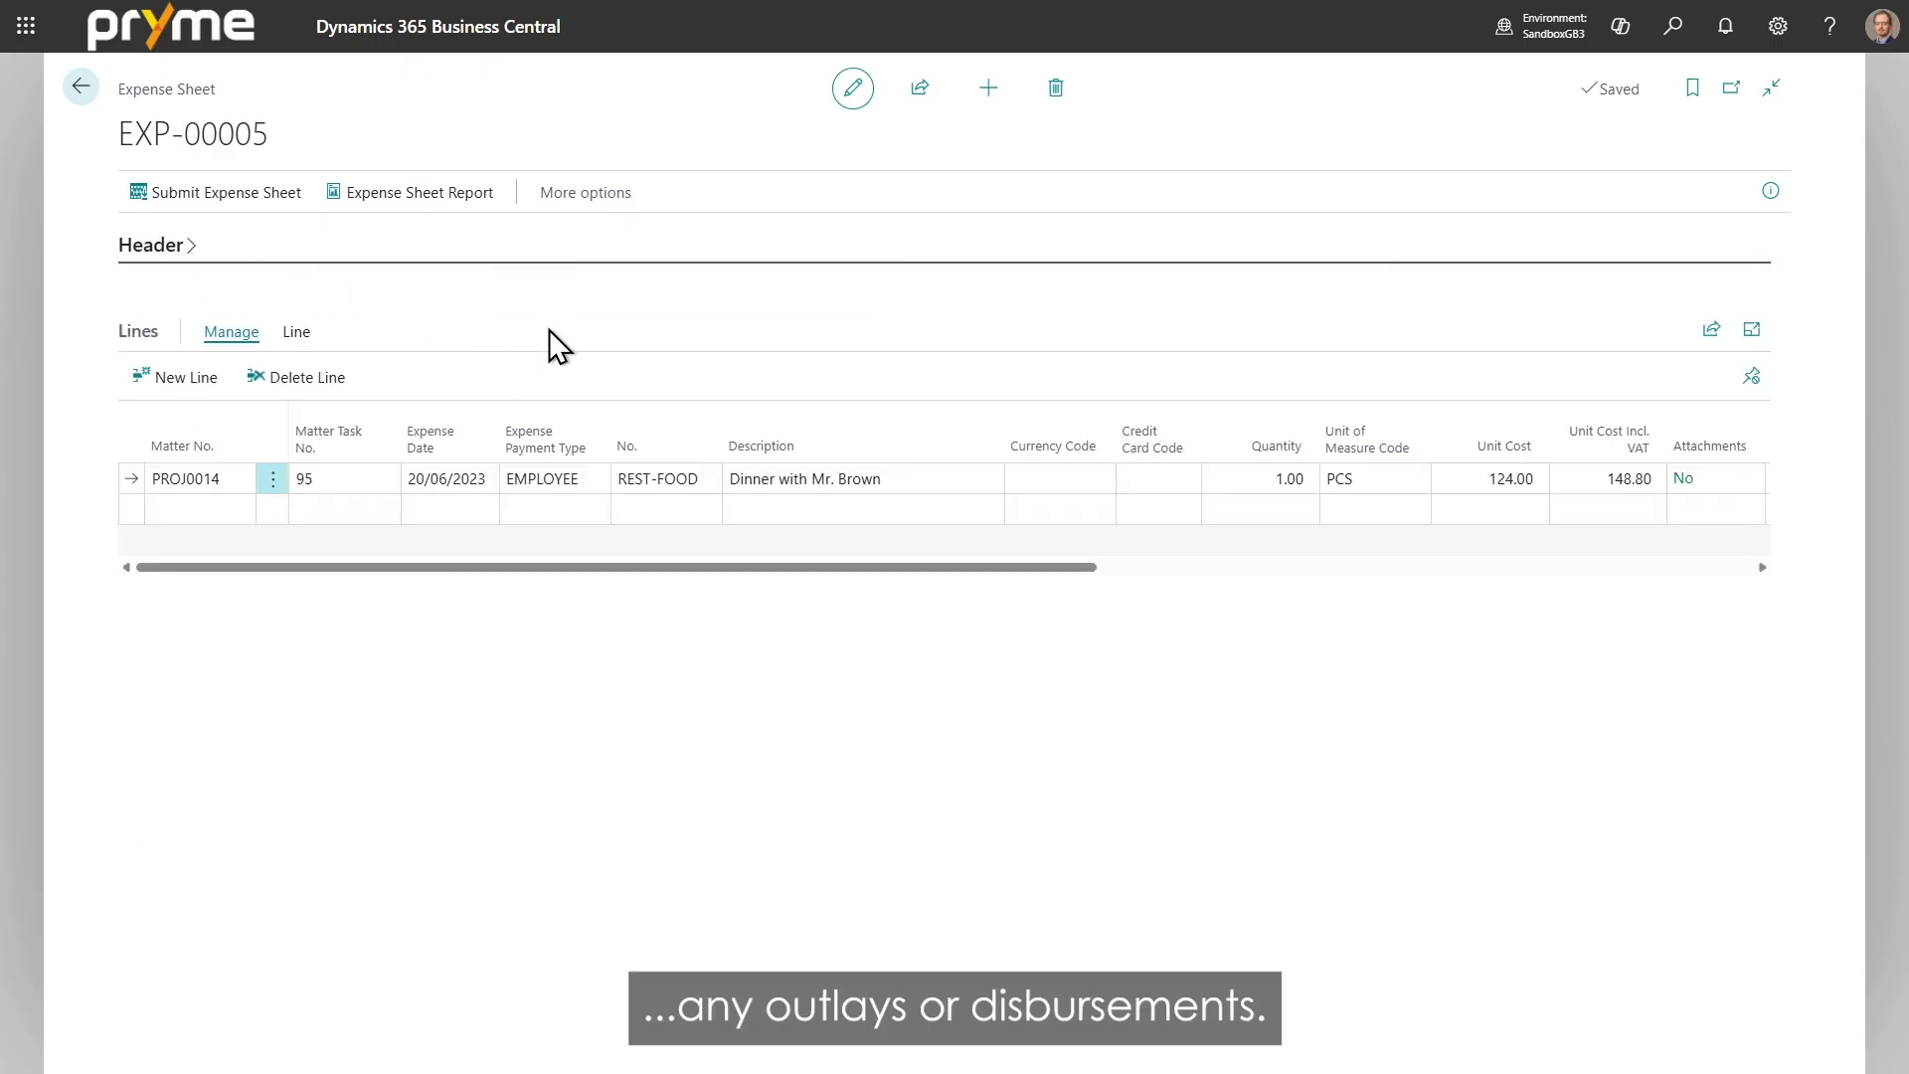
click(780, 481)
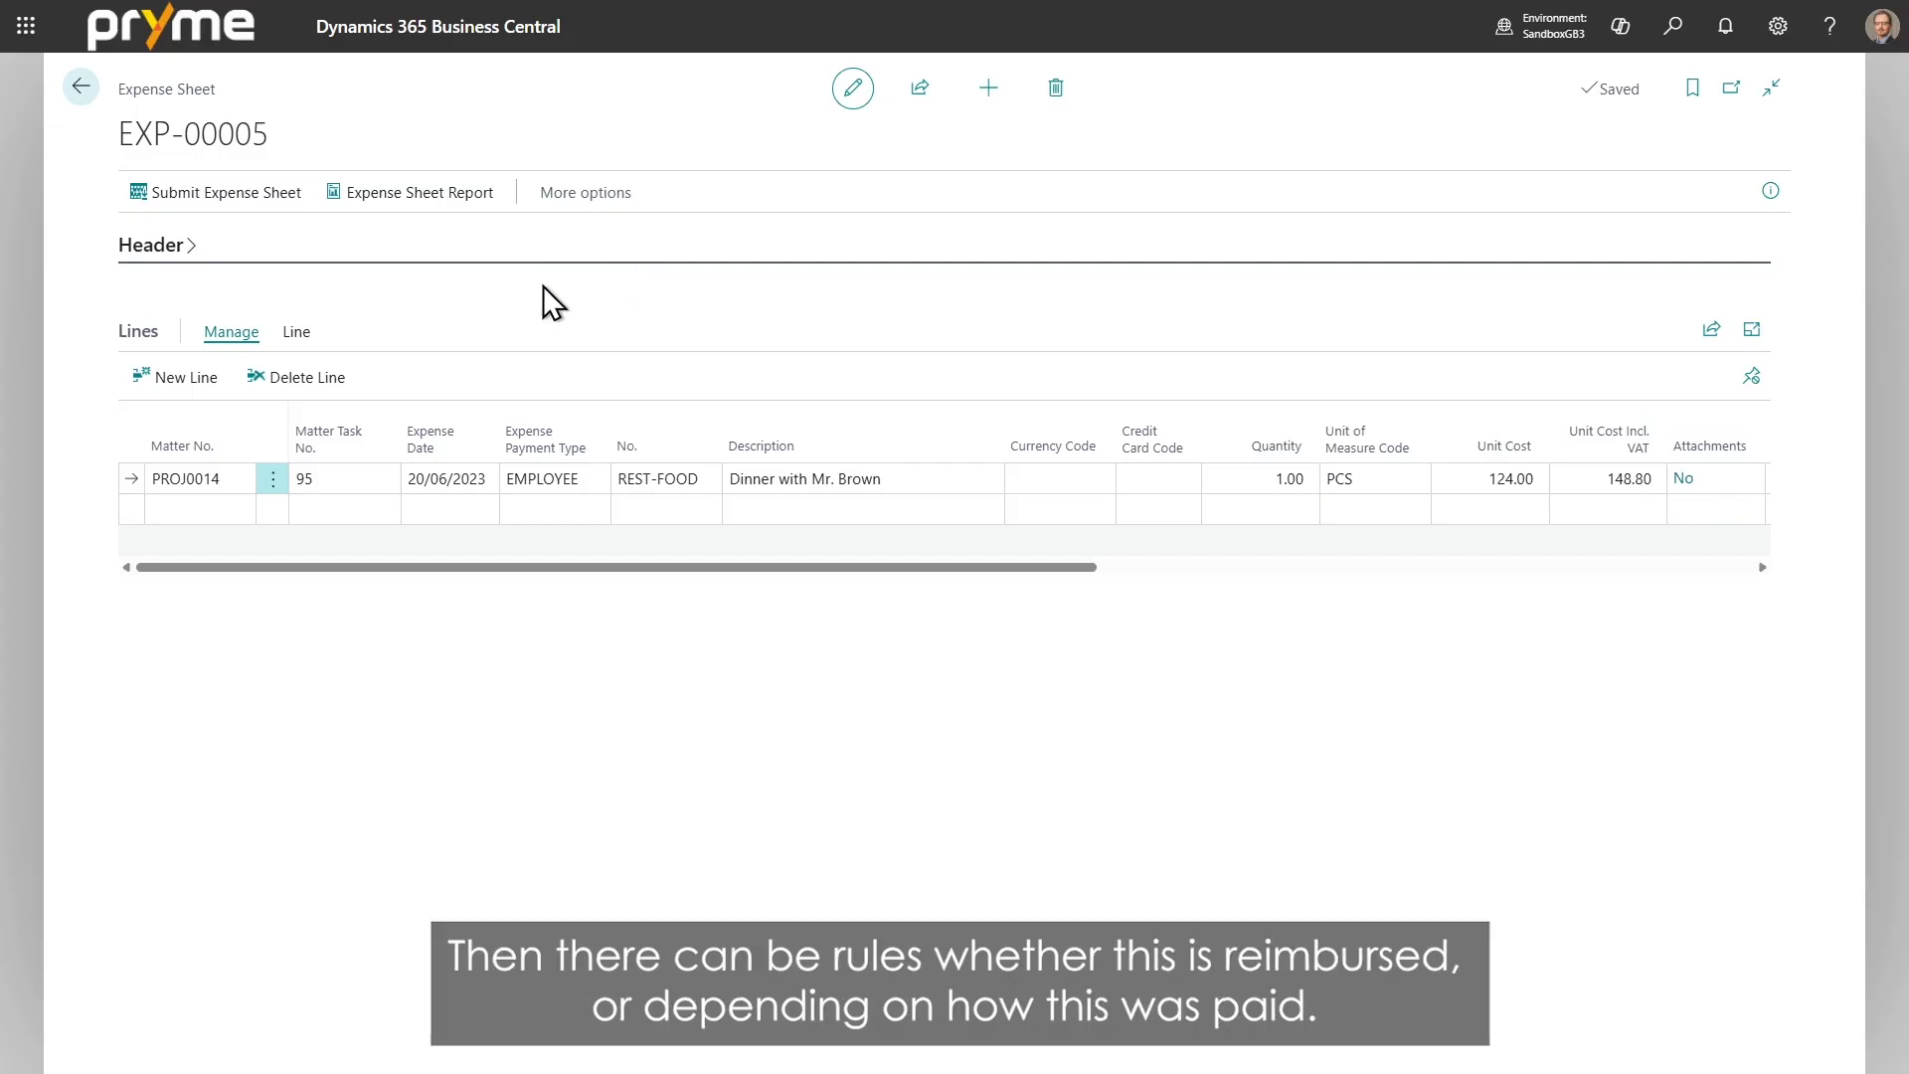
click(81, 86)
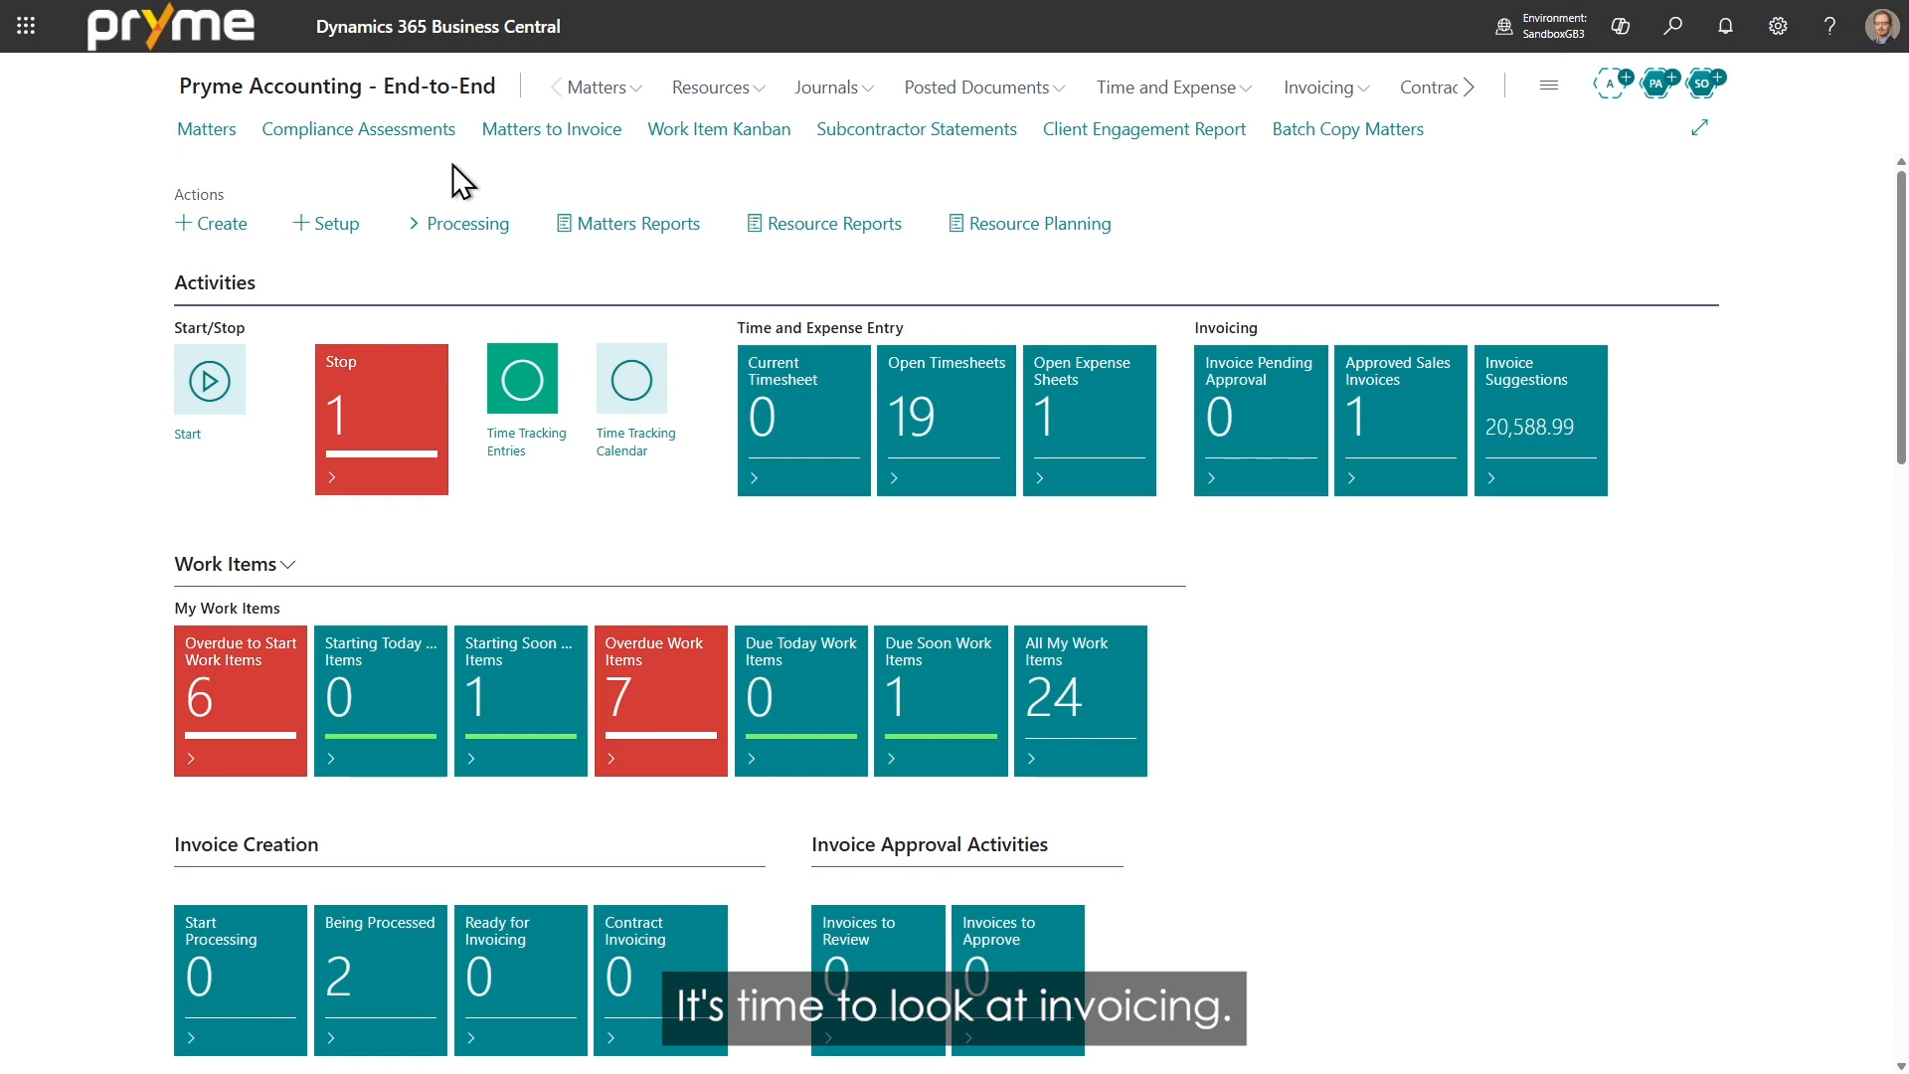
Step: Open the list of matters to invoice and compare the invoicing responsibles and details of Workers comp. and Ongoing issues
click(558, 137)
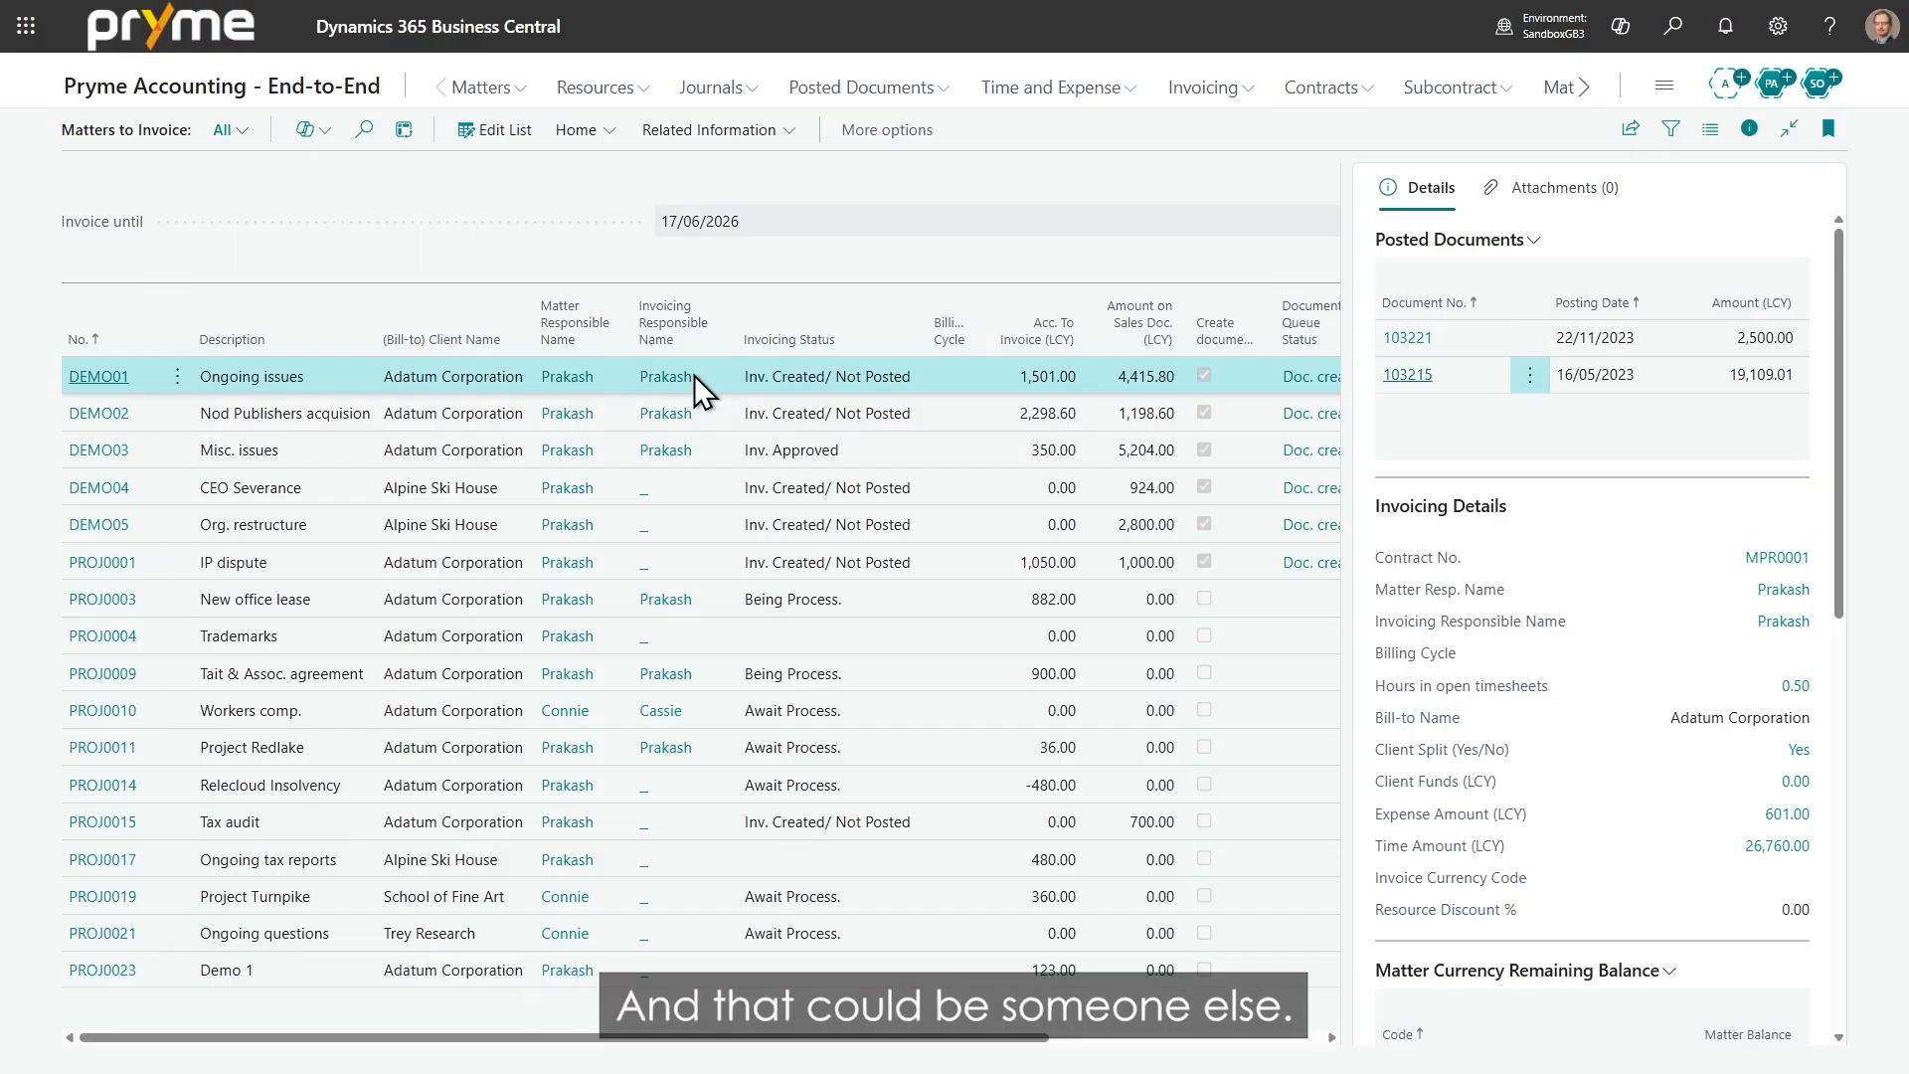
click(692, 714)
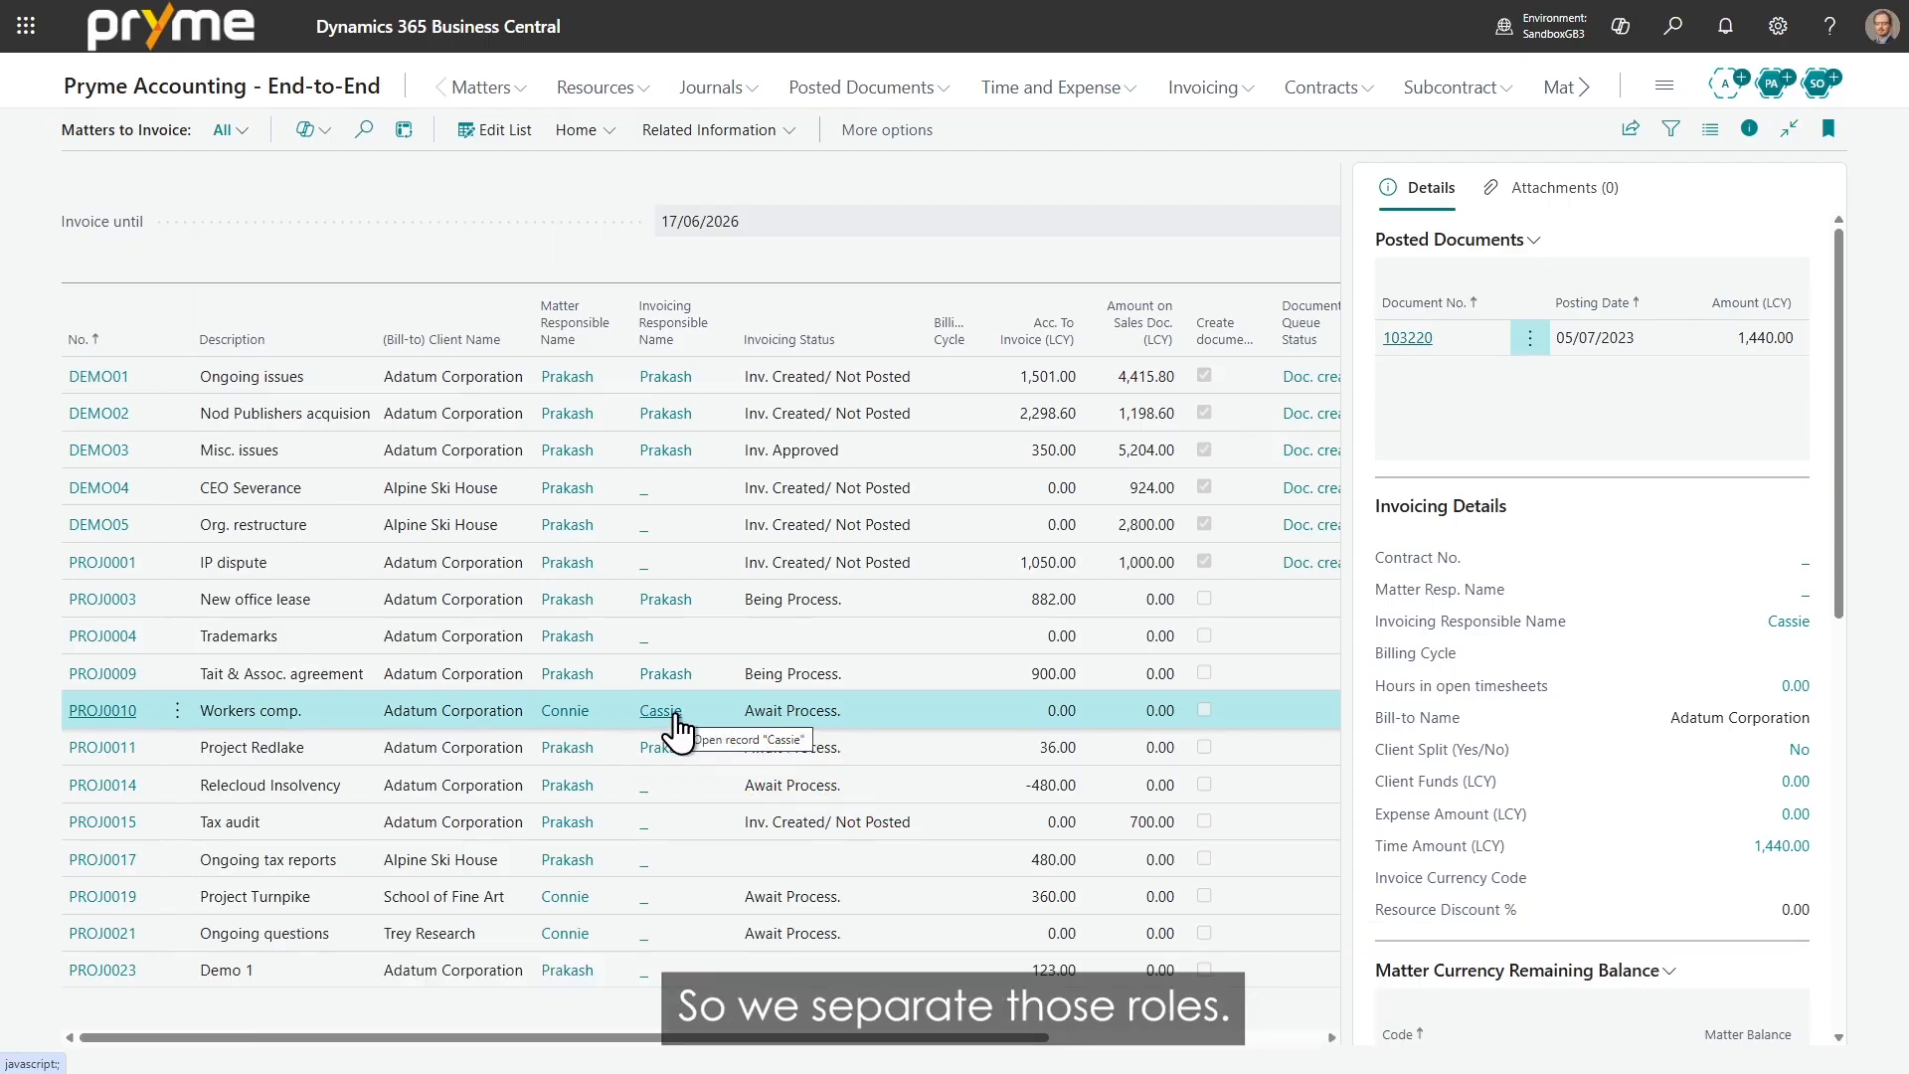
click(721, 374)
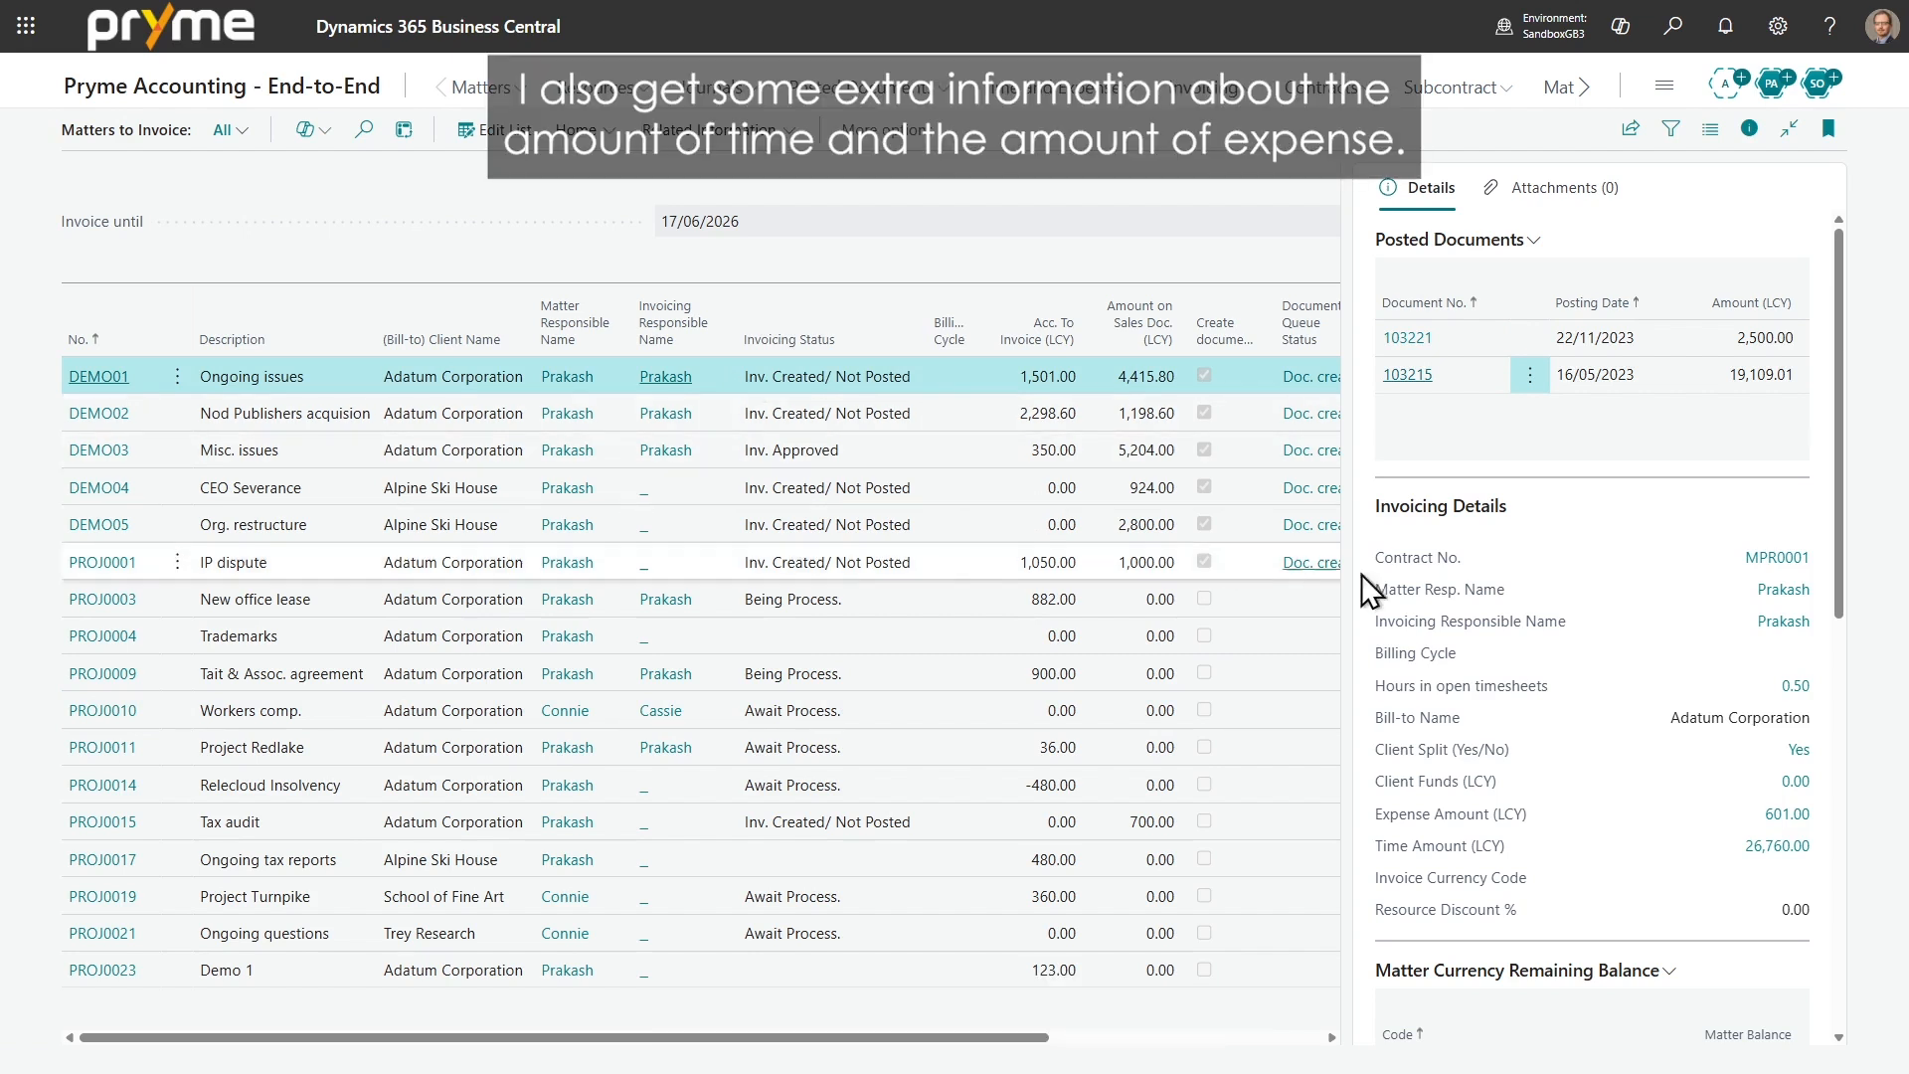
click(1804, 684)
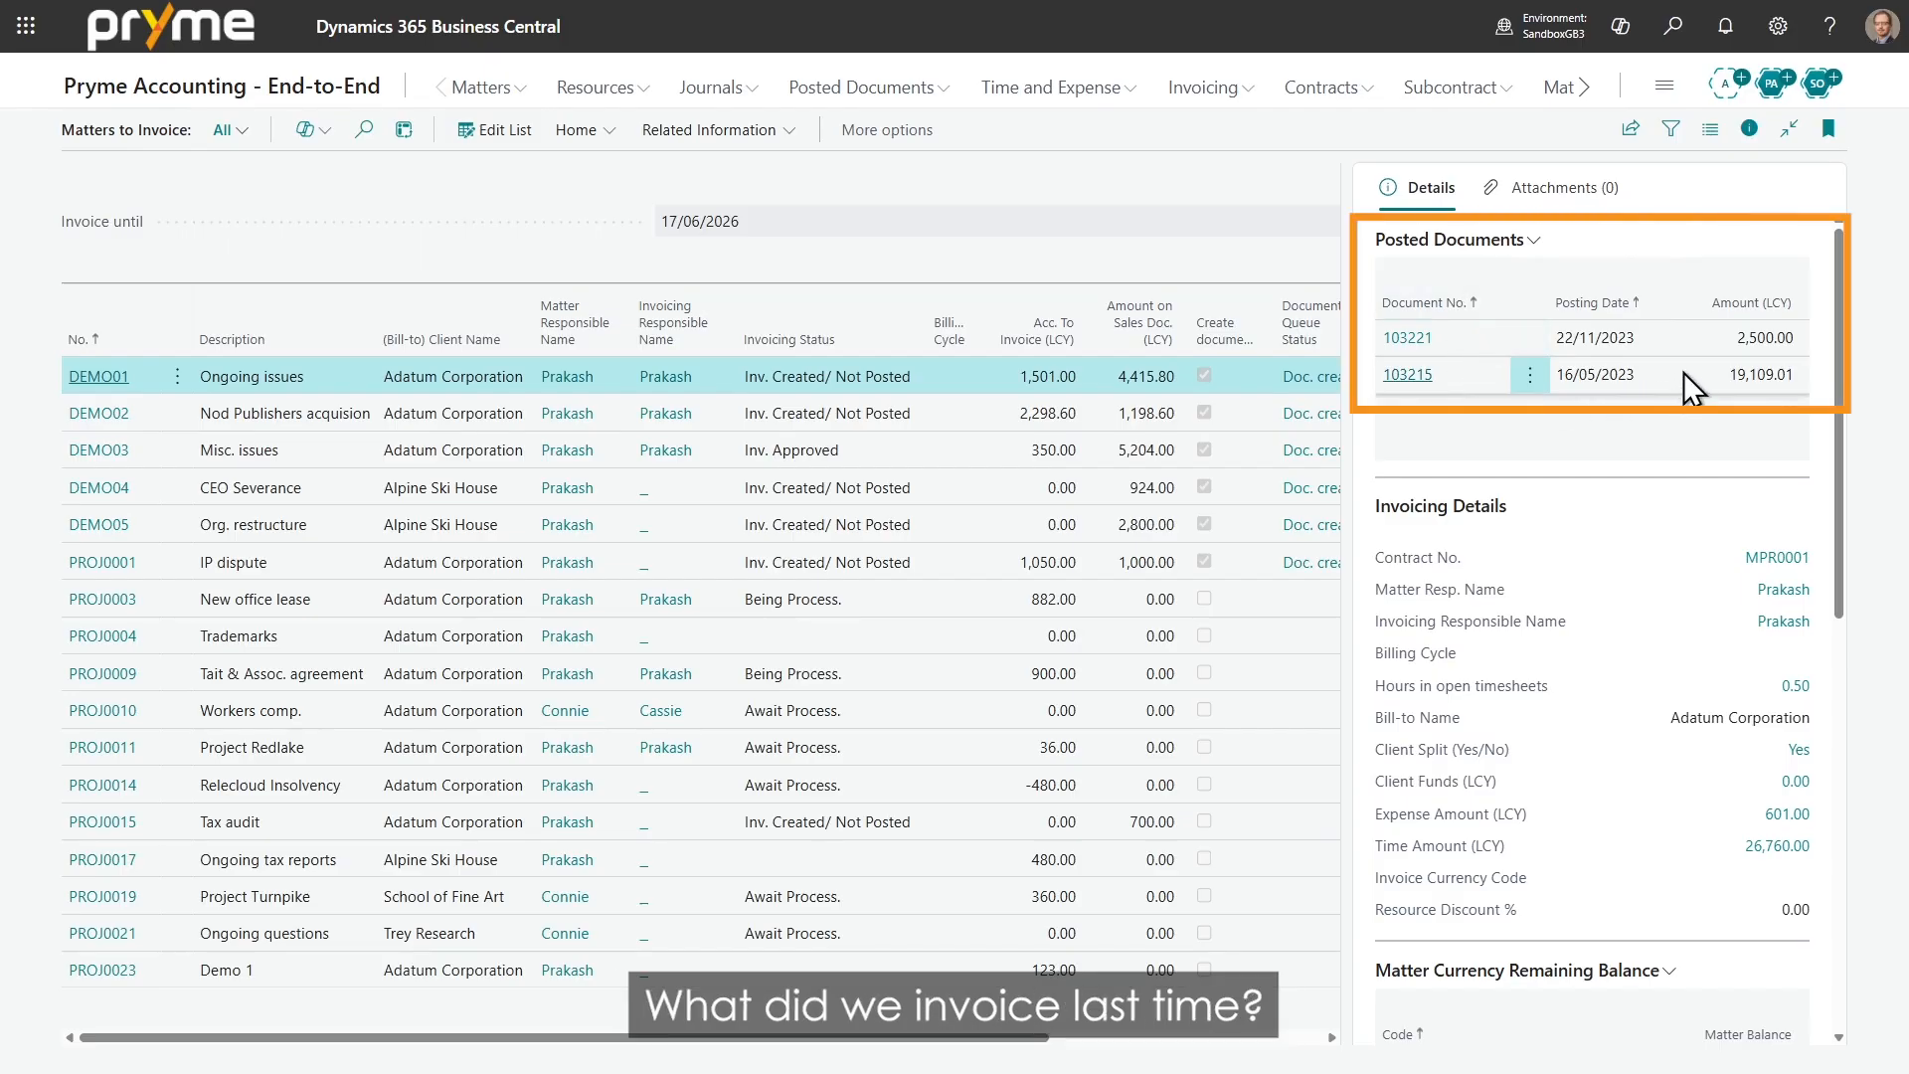
Step: Hide the matter details and examine the draft invoice PDF 102261 for DEMO03 Misc. issues before closing it
click(1749, 128)
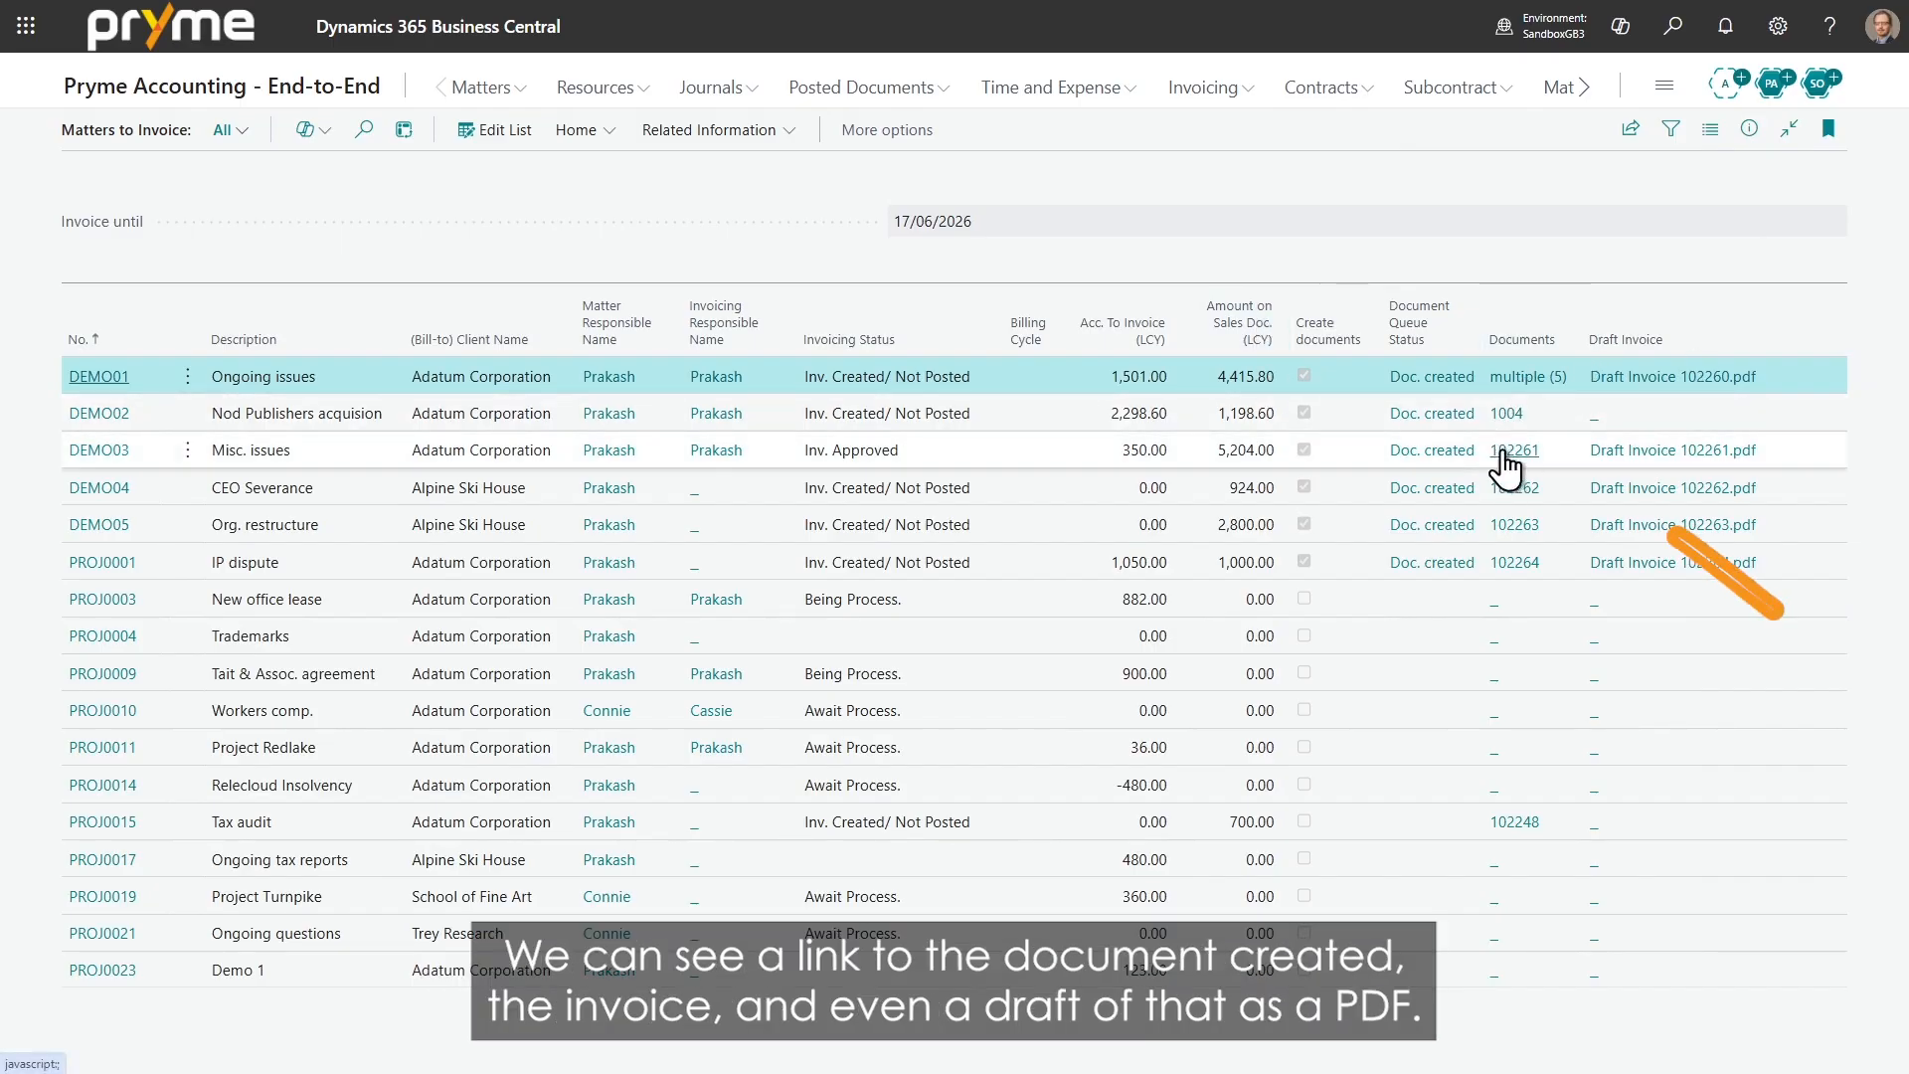
click(1657, 455)
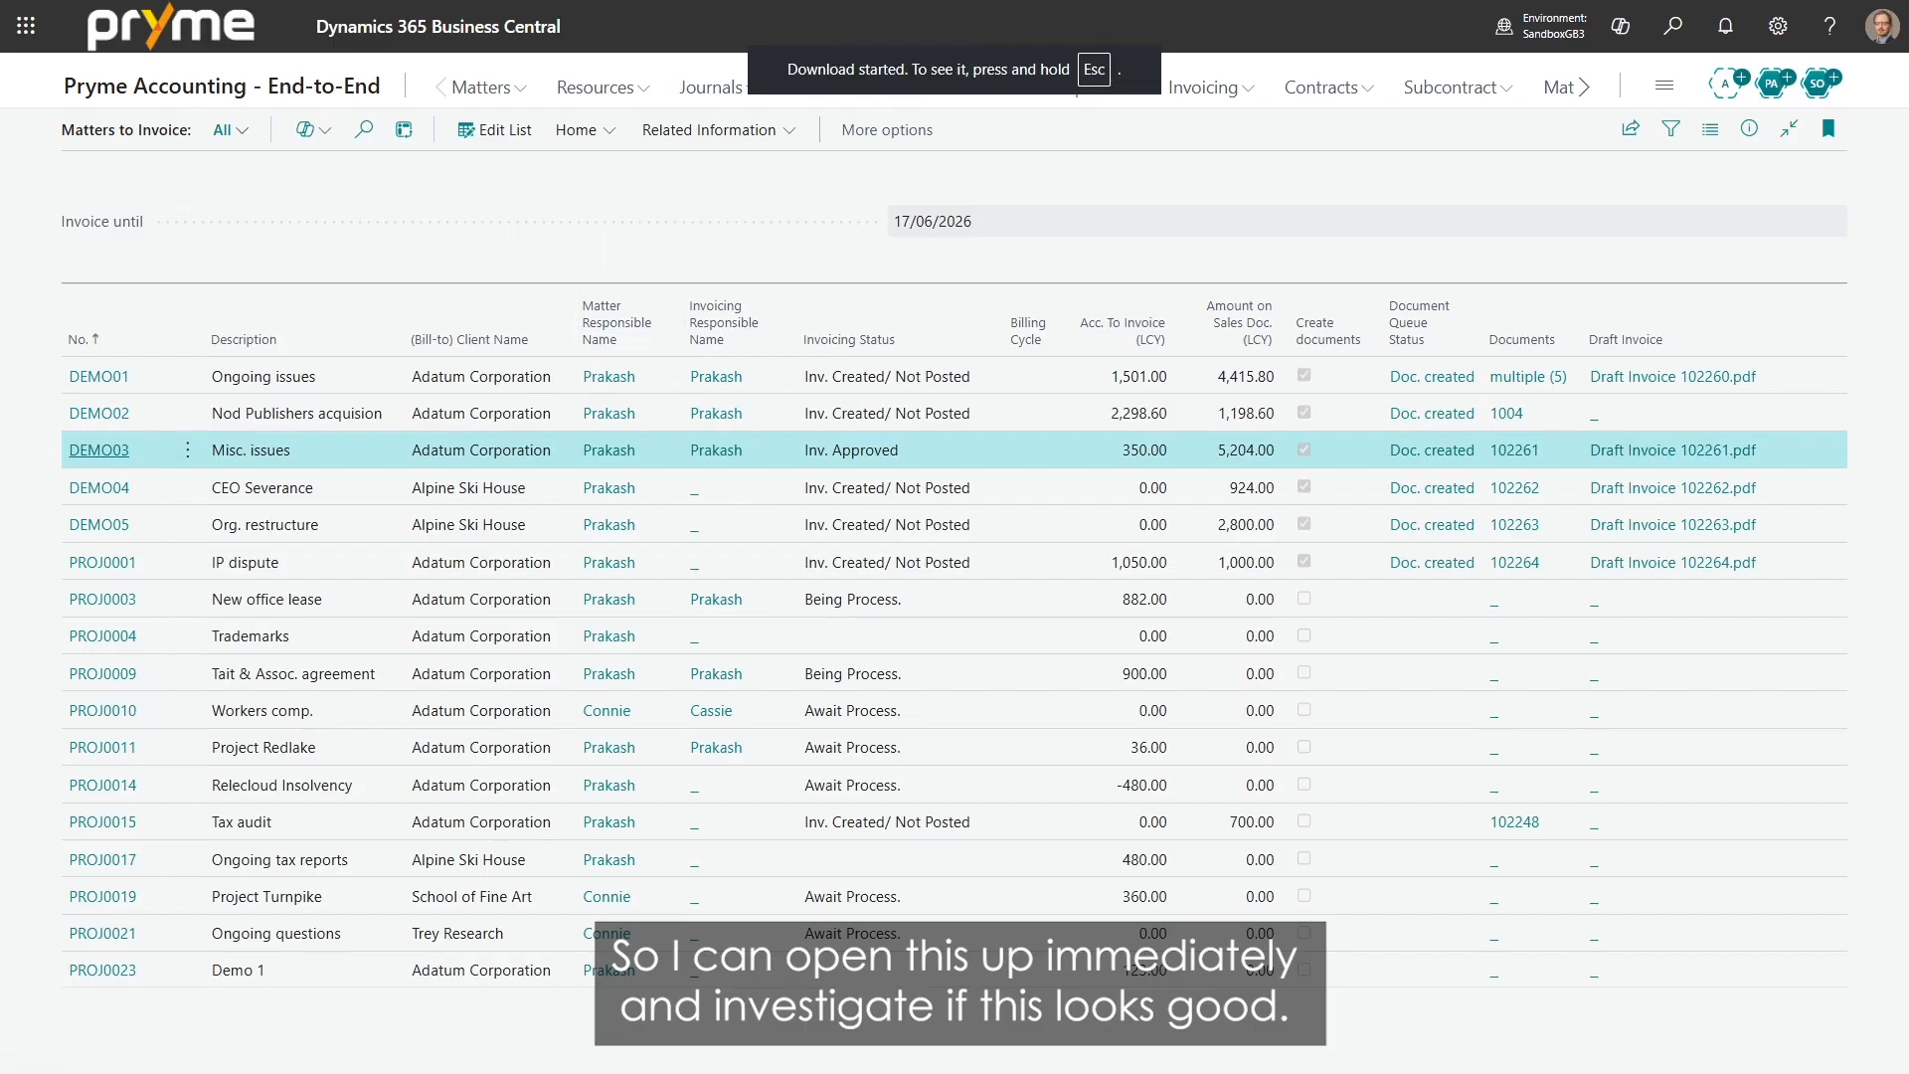
scroll(857, 315, down, 3)
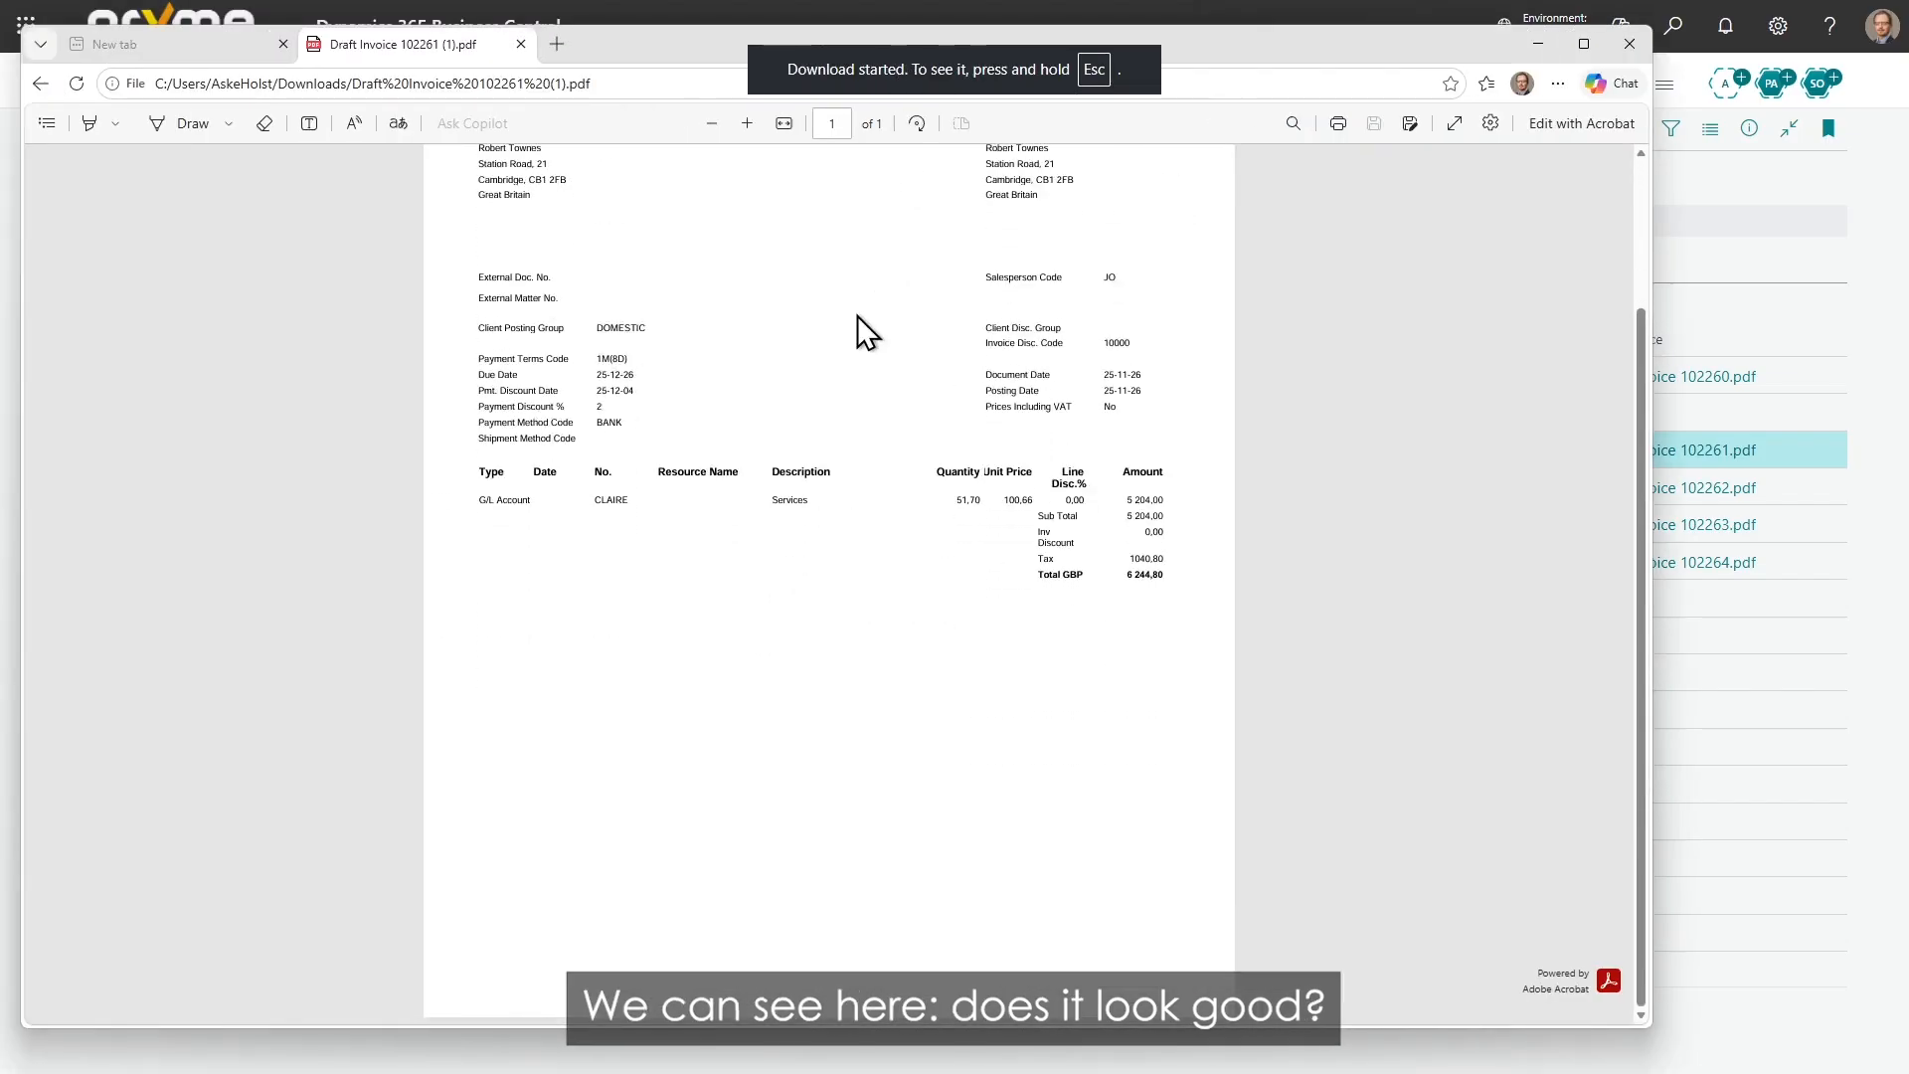
scroll(857, 314, up, 3)
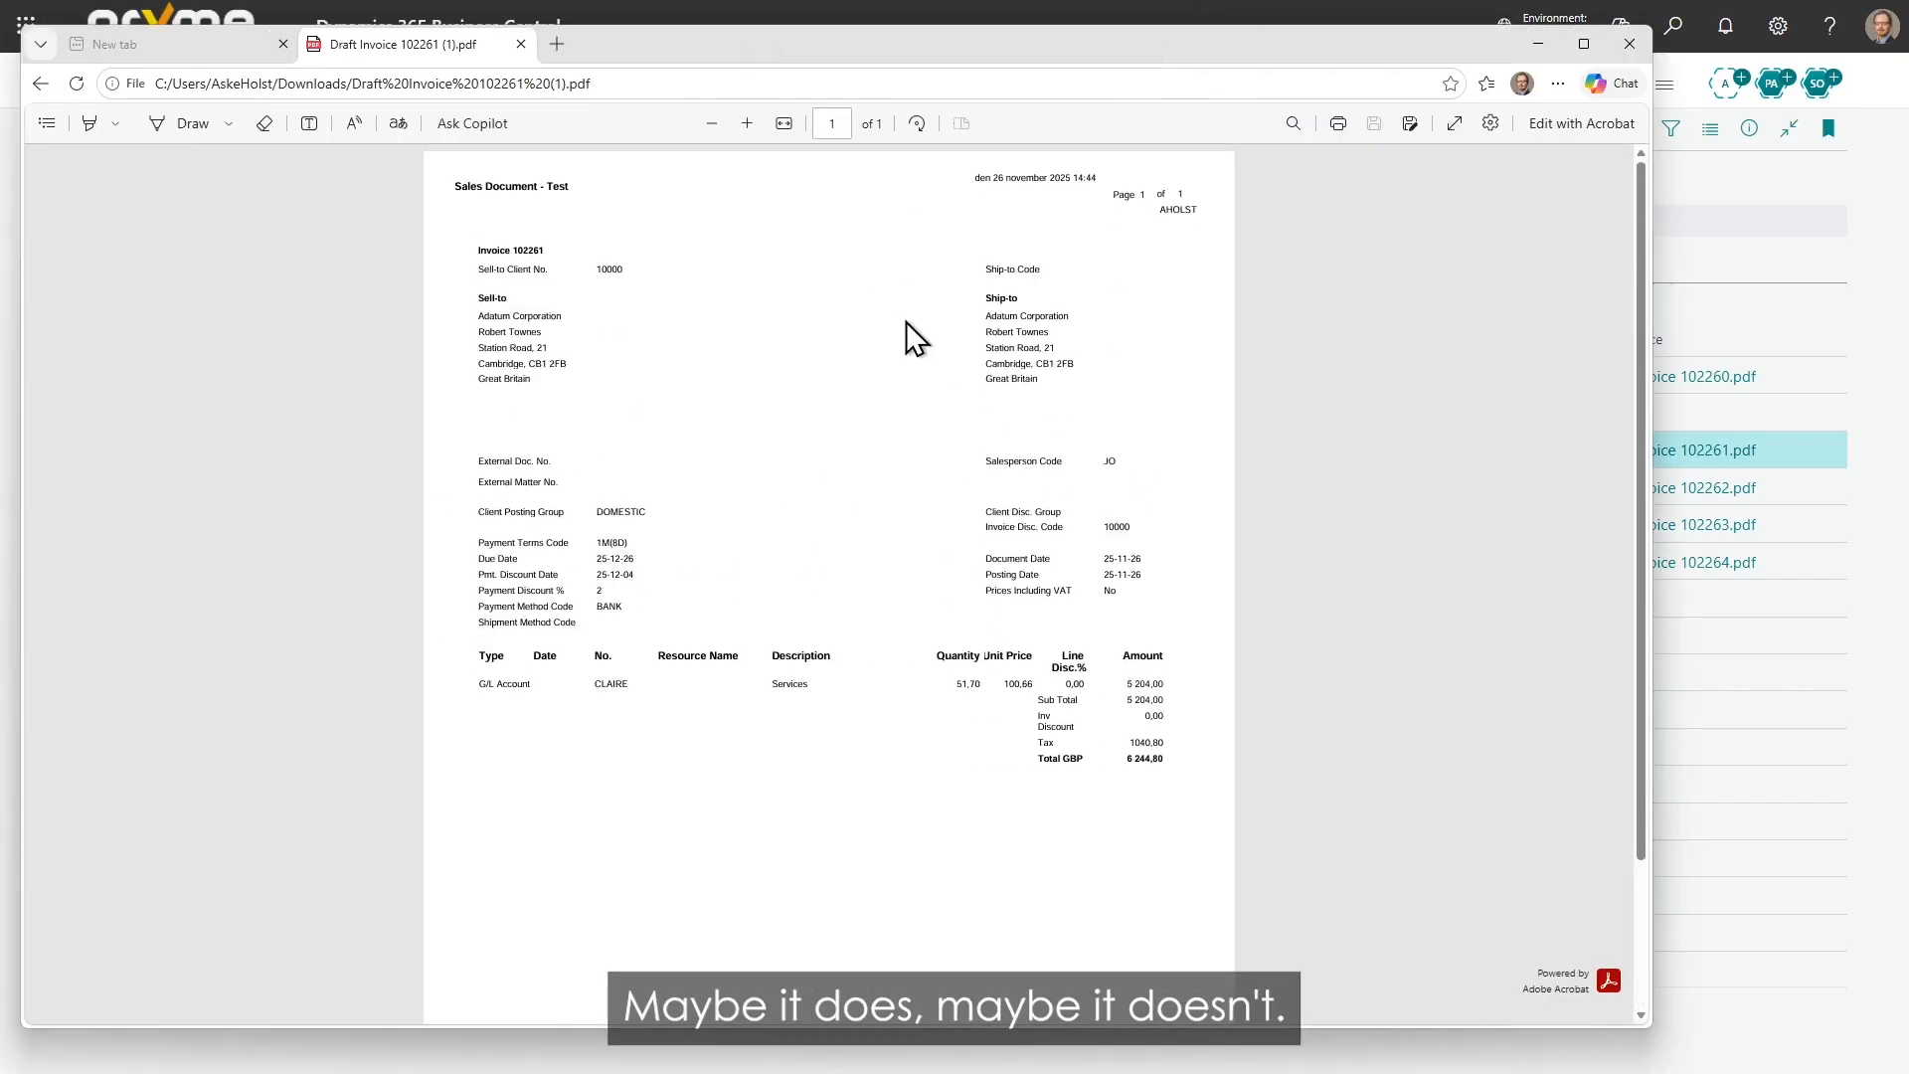
click(1629, 42)
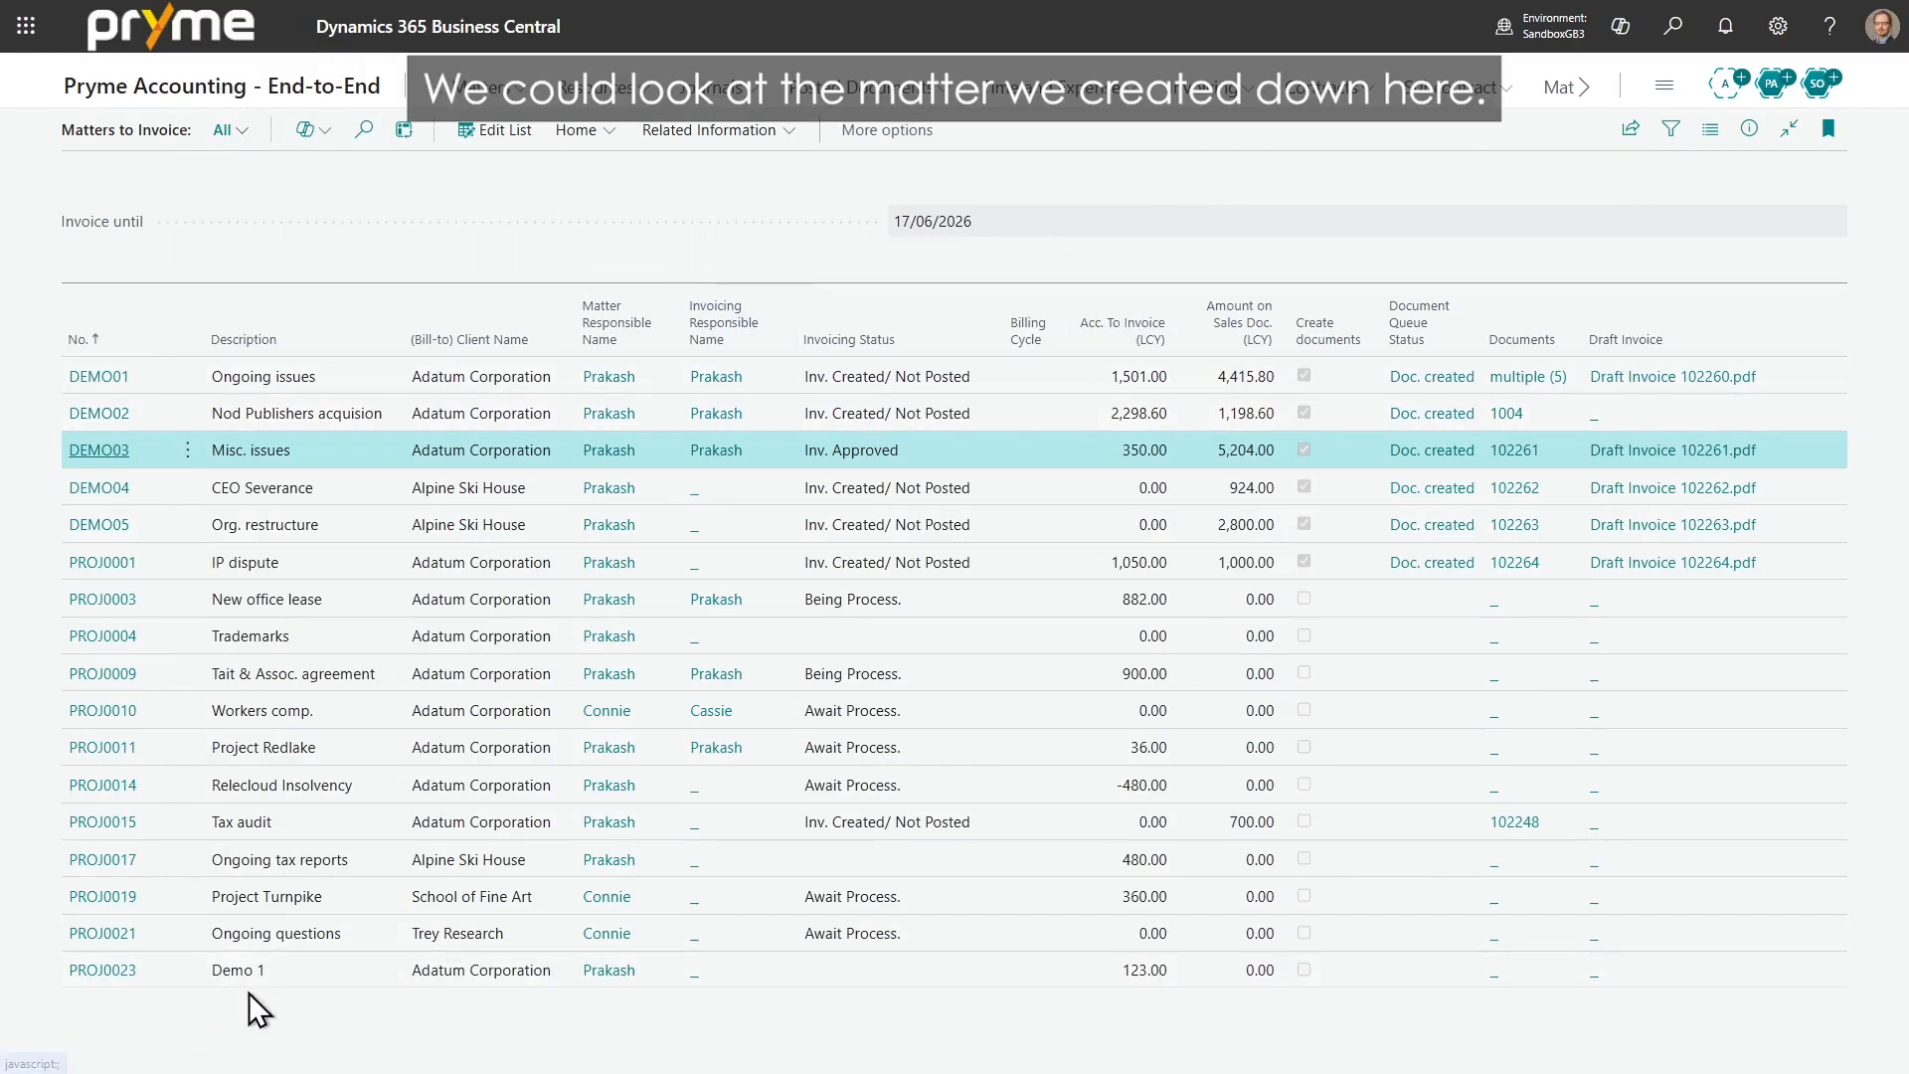
Step: Open invoice creation for PROJ0023 Demo 1 and check the June 2026 service fee line, switching its approval off and back on
click(295, 976)
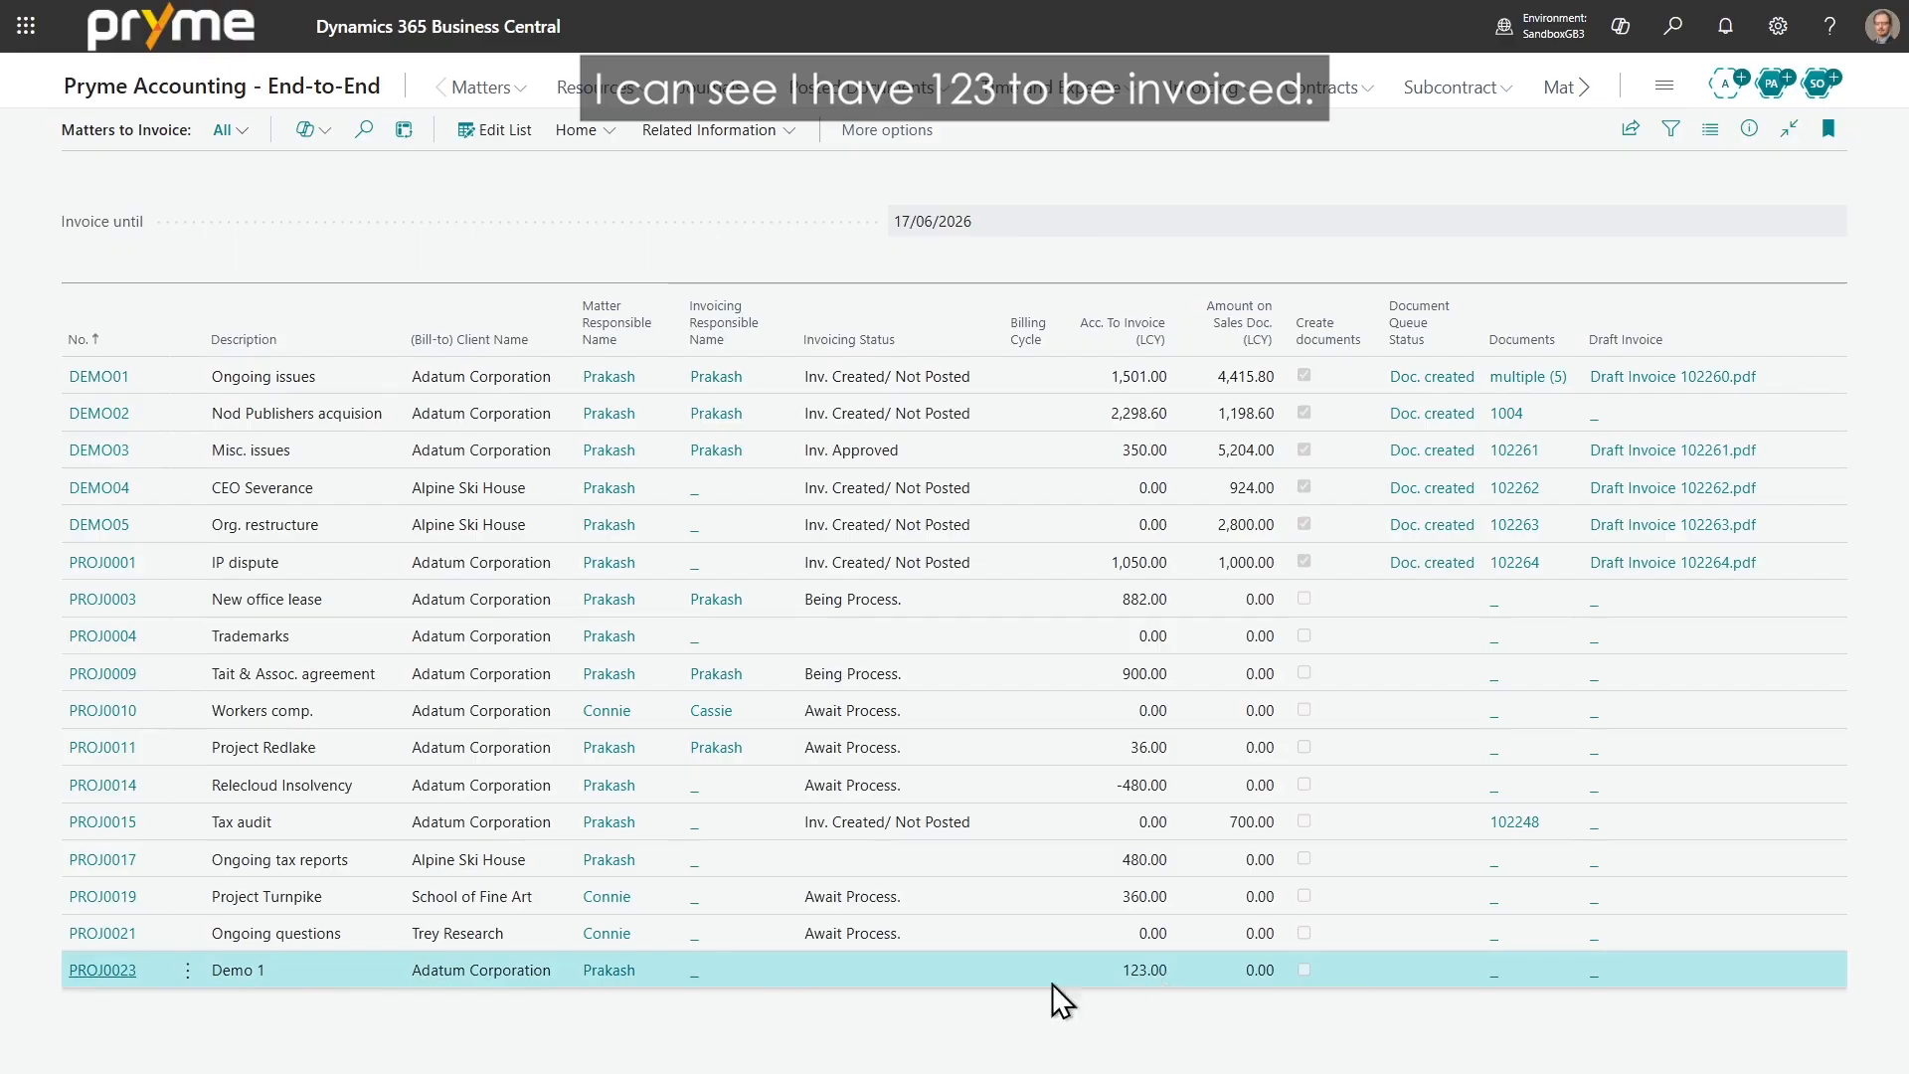
click(122, 970)
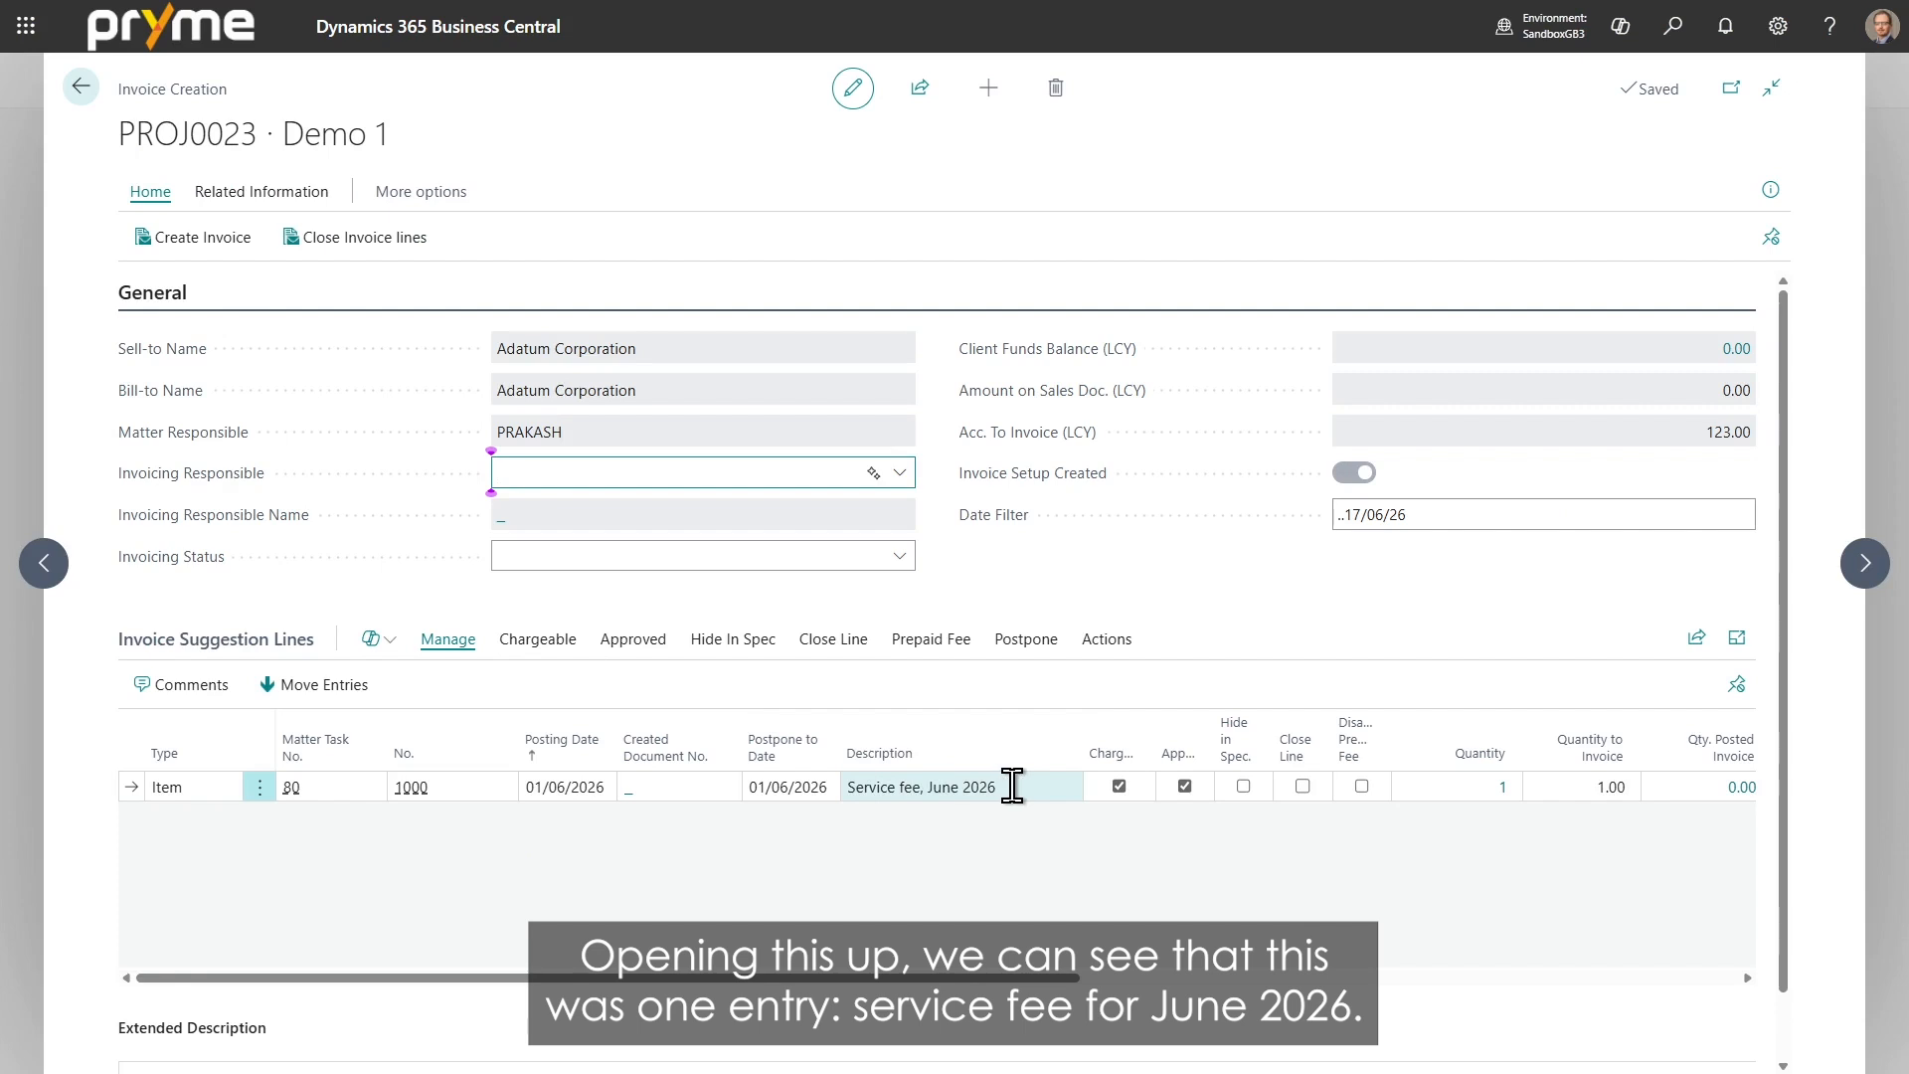
click(1065, 579)
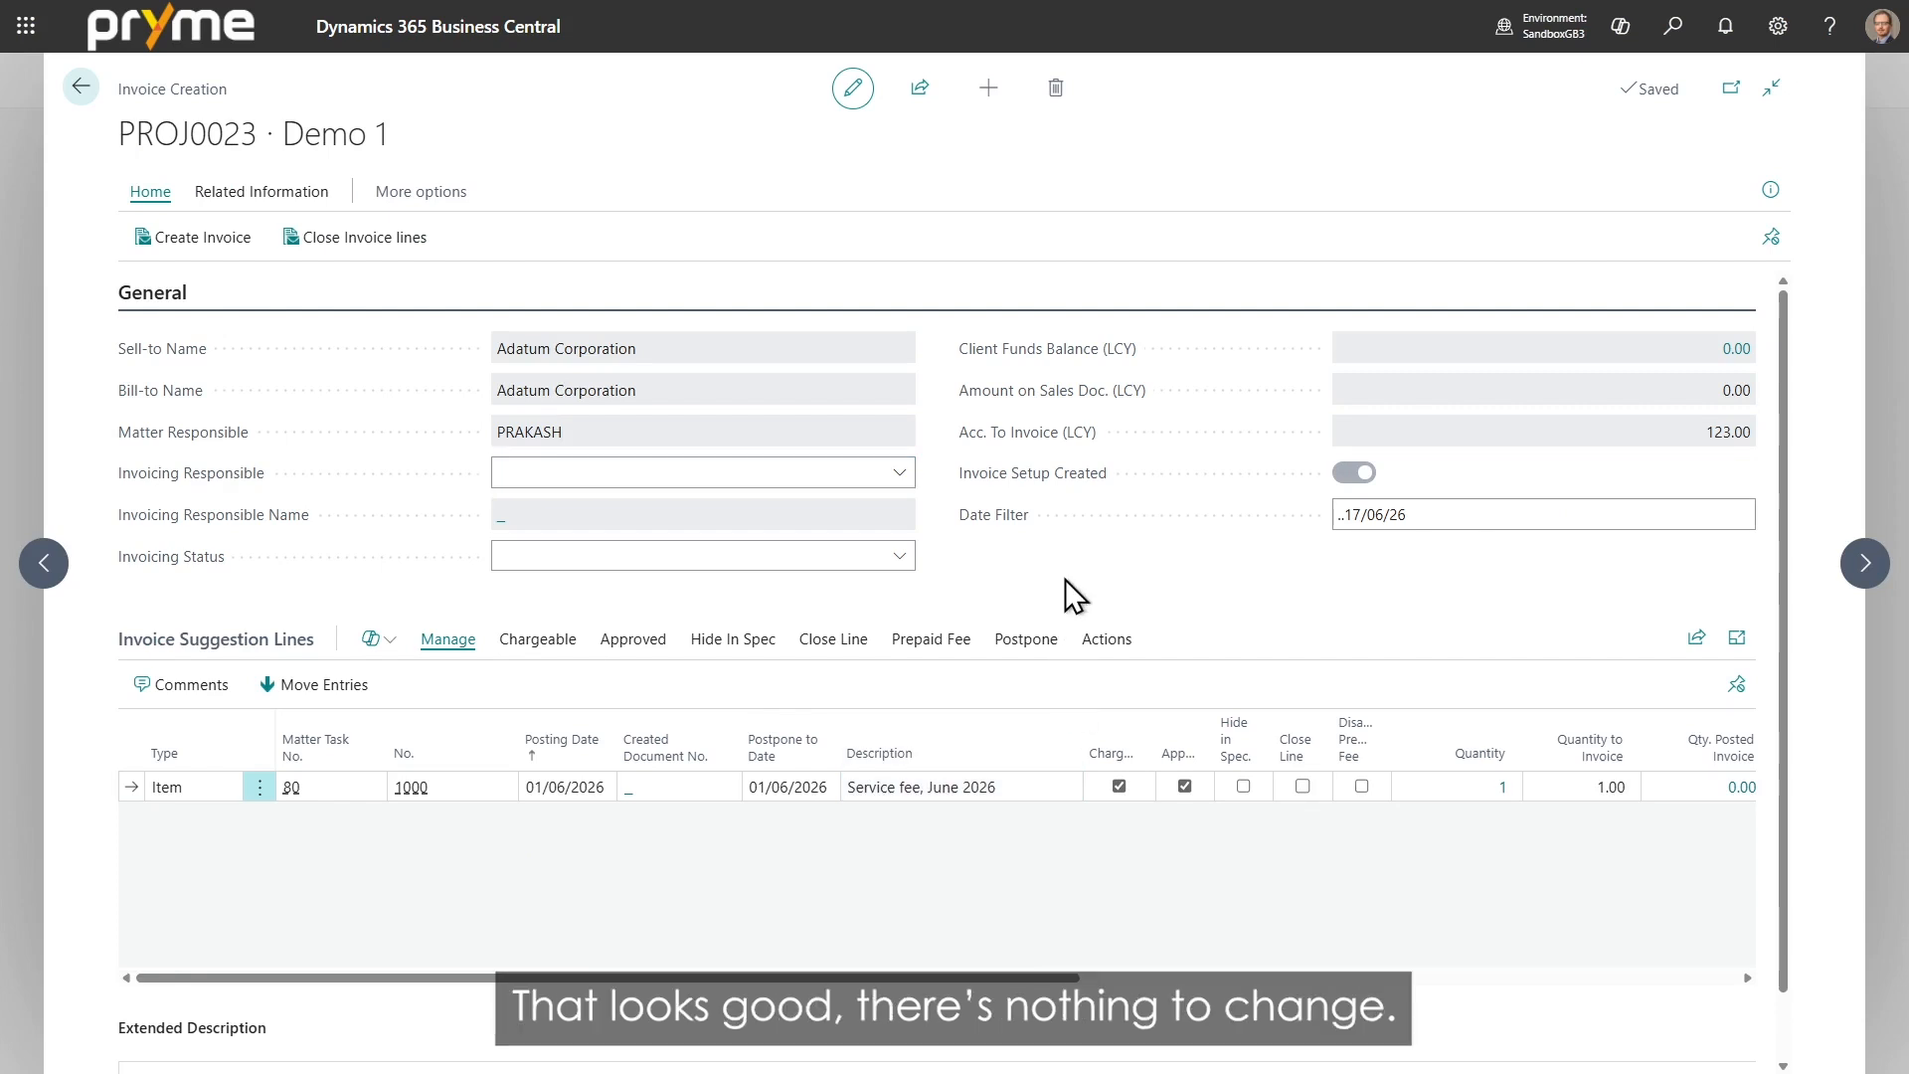
click(1184, 786)
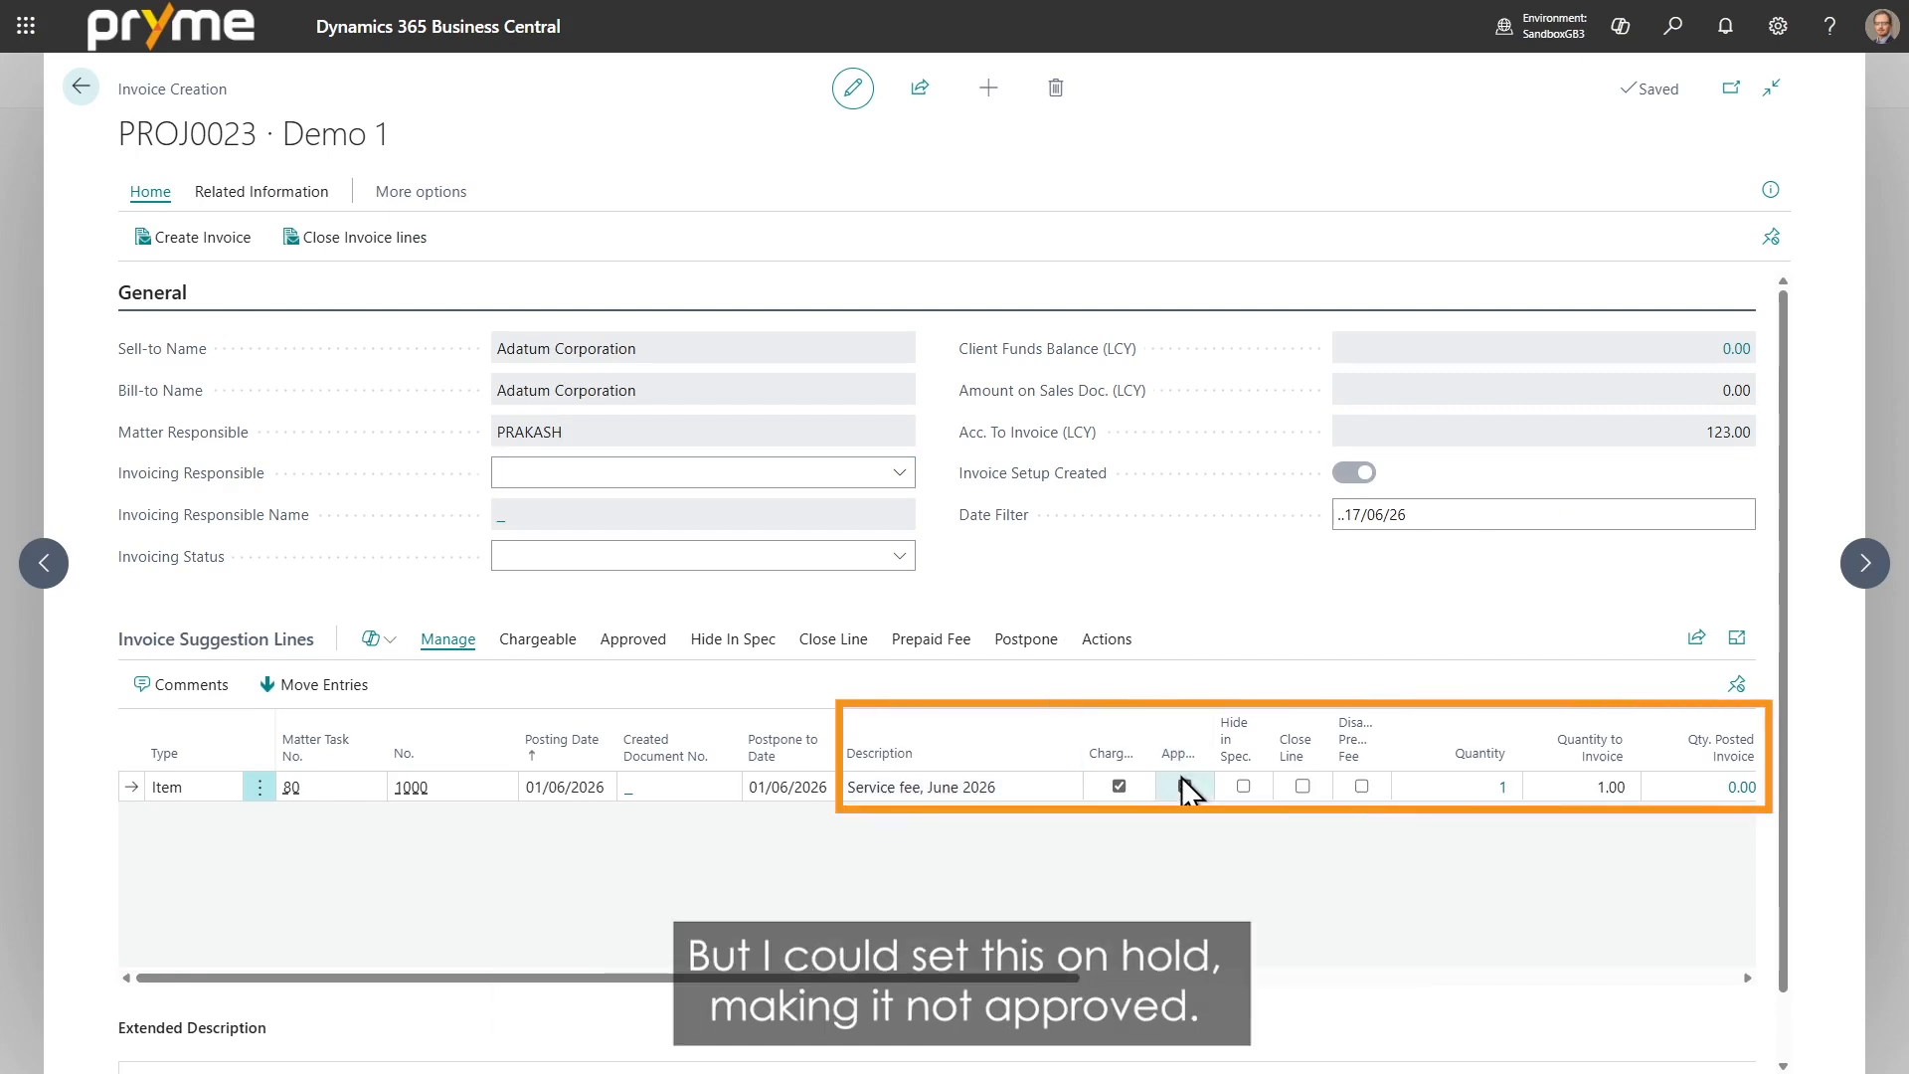
click(1183, 785)
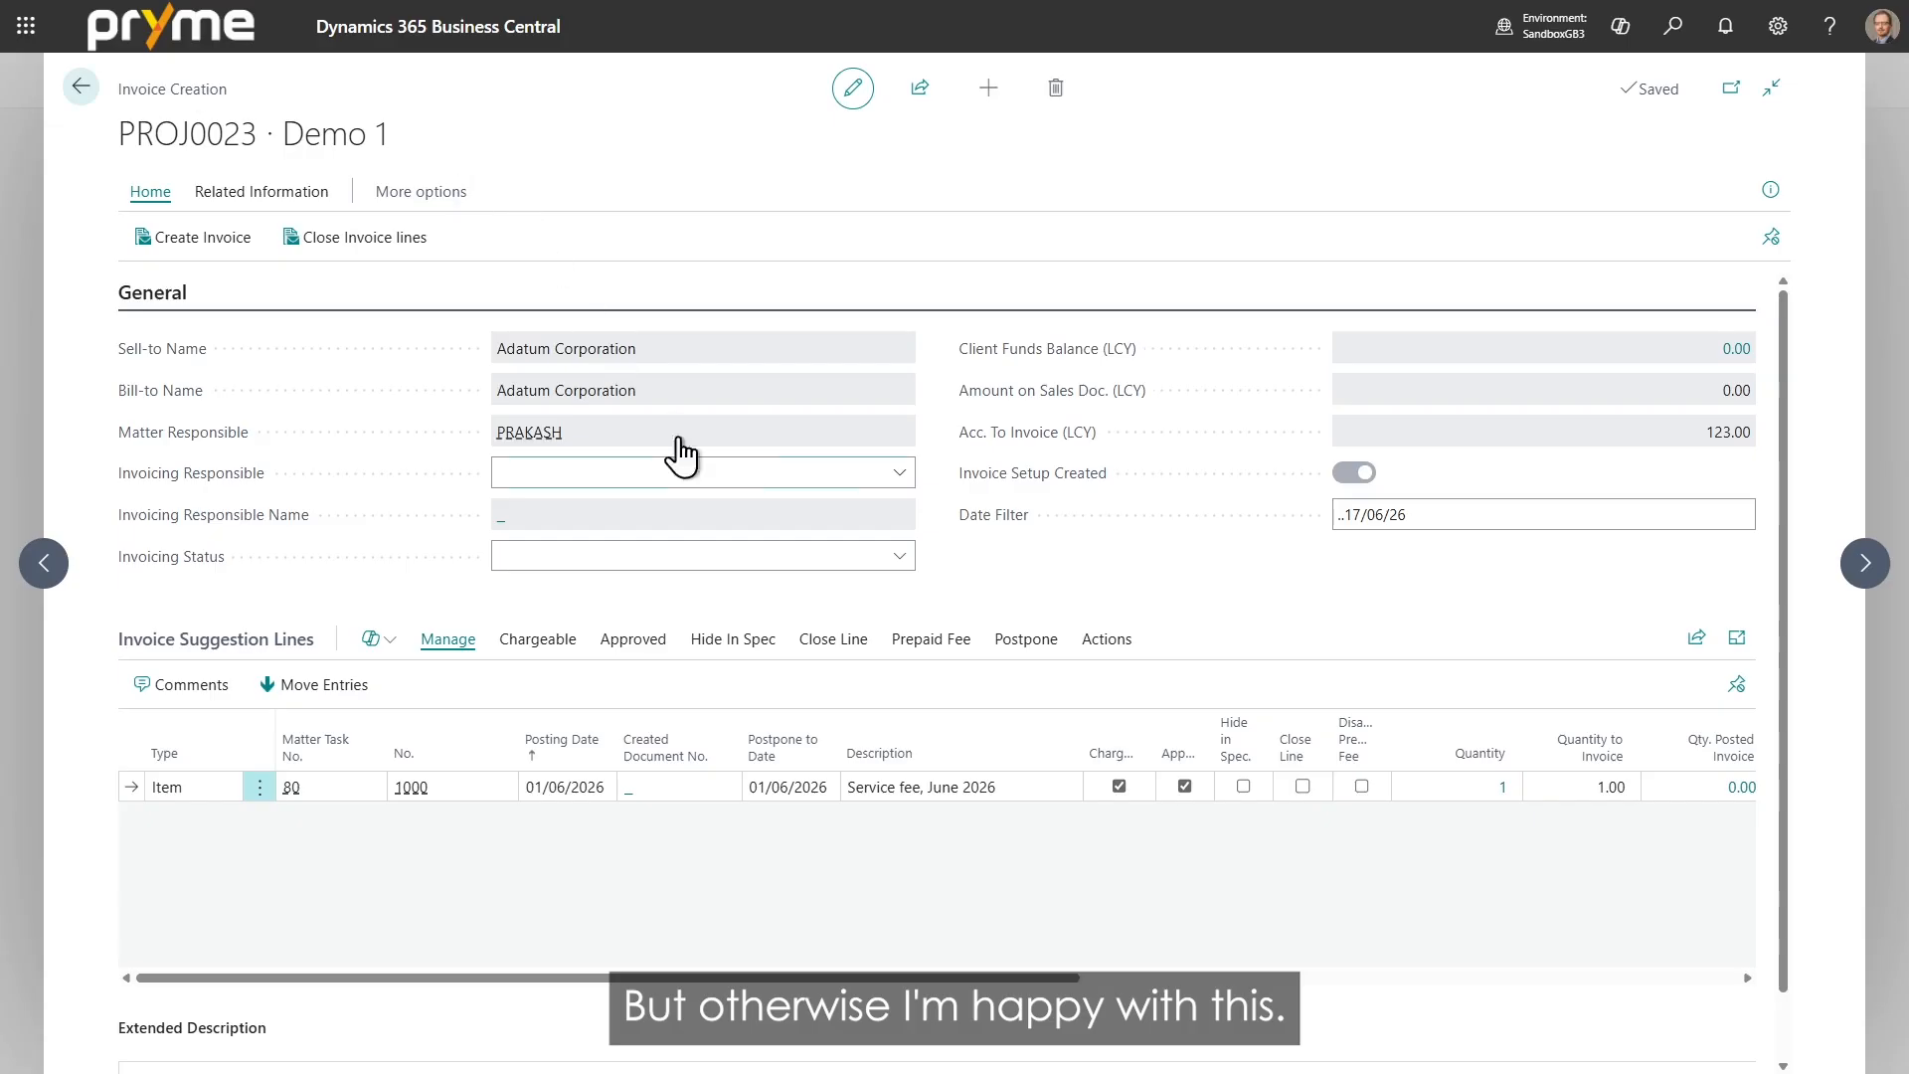
Step: Assign the second listed person as Demo 1's invoicing responsible and set its invoicing status to Create Inv
click(899, 474)
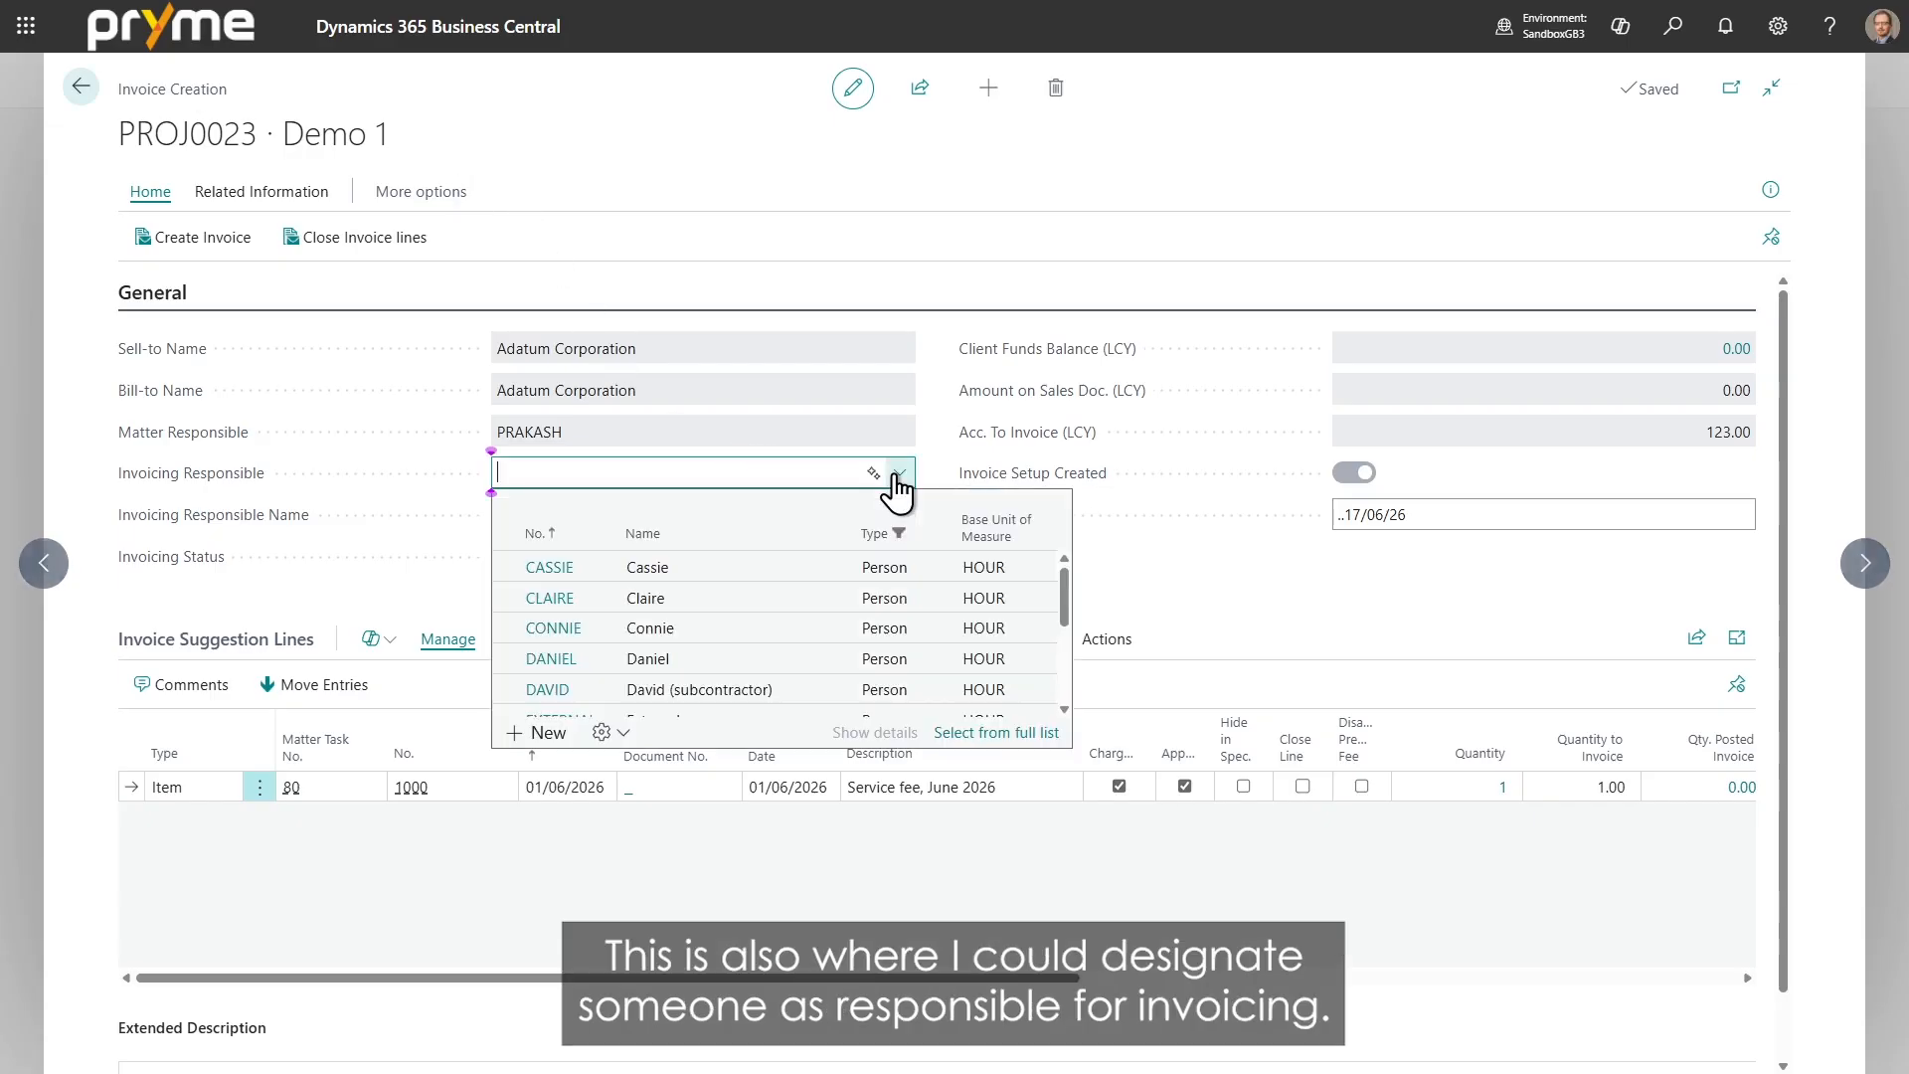
click(548, 597)
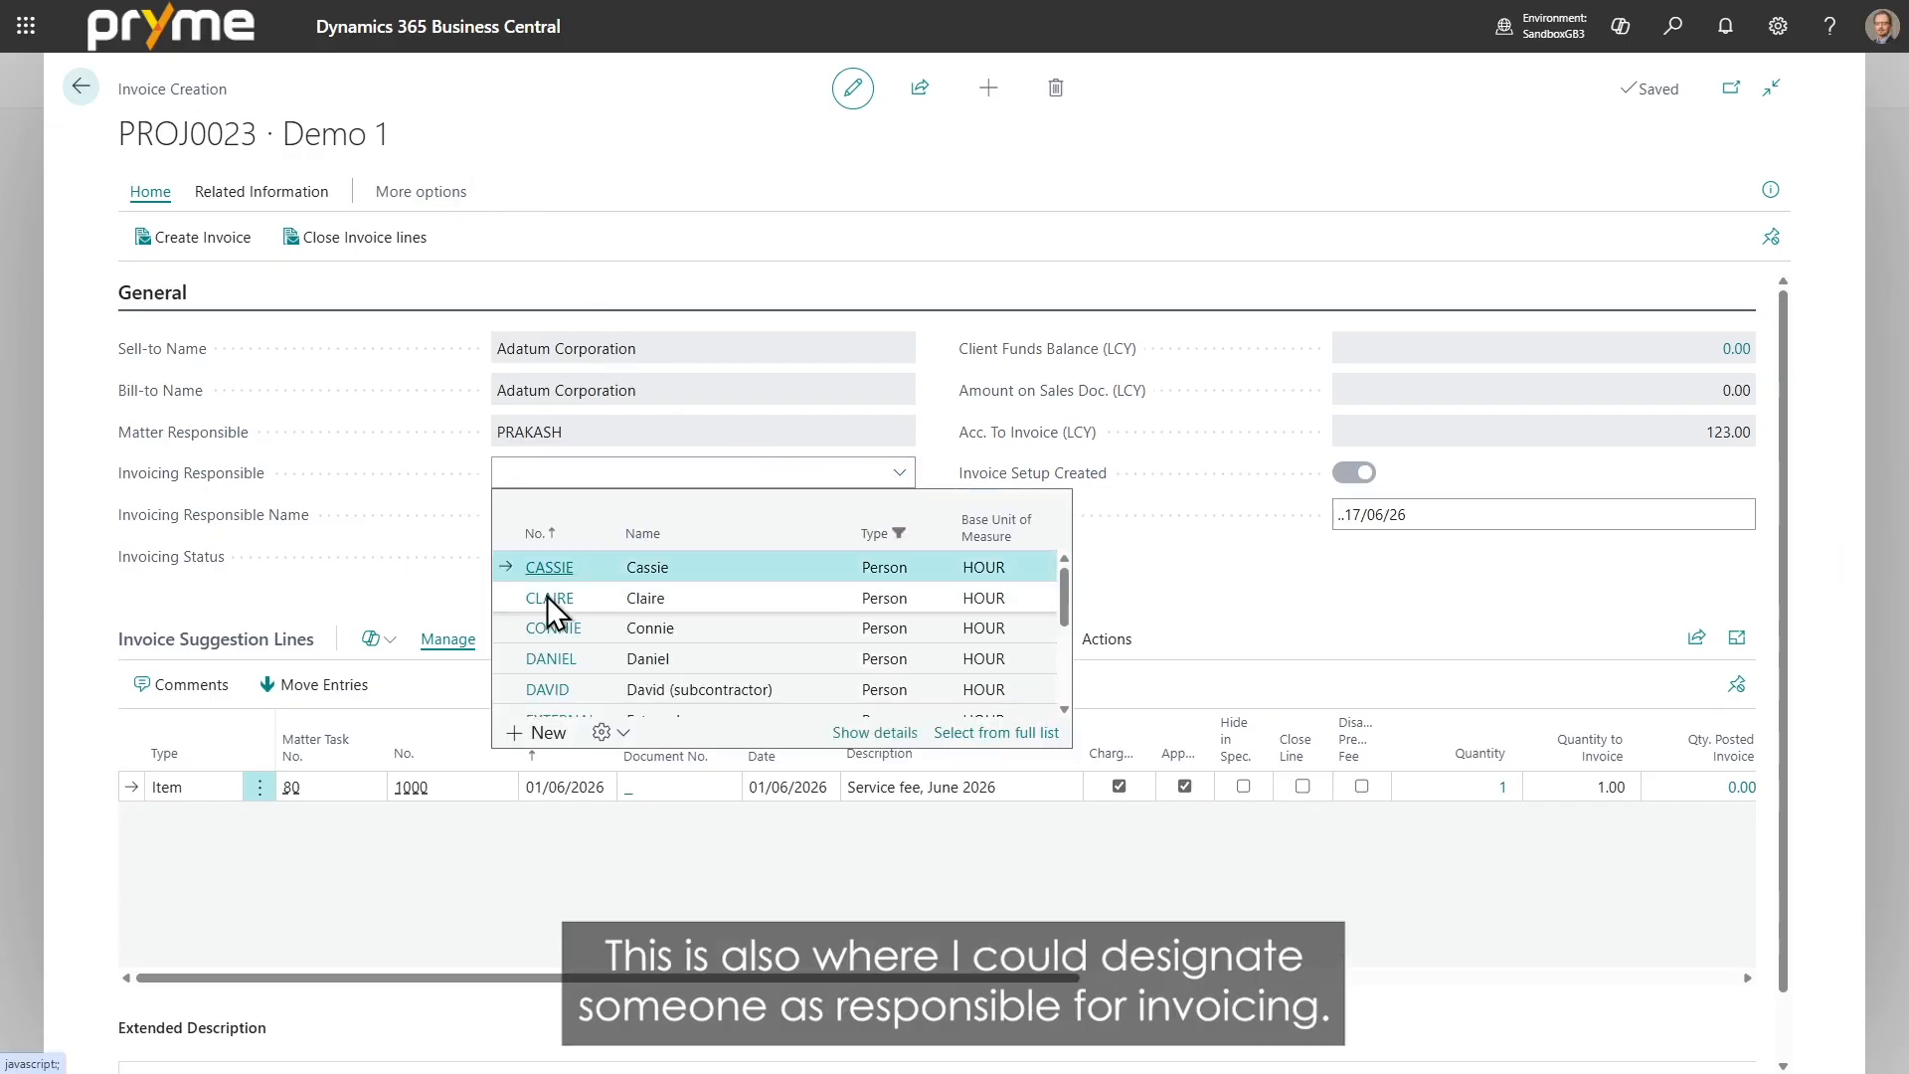
click(547, 597)
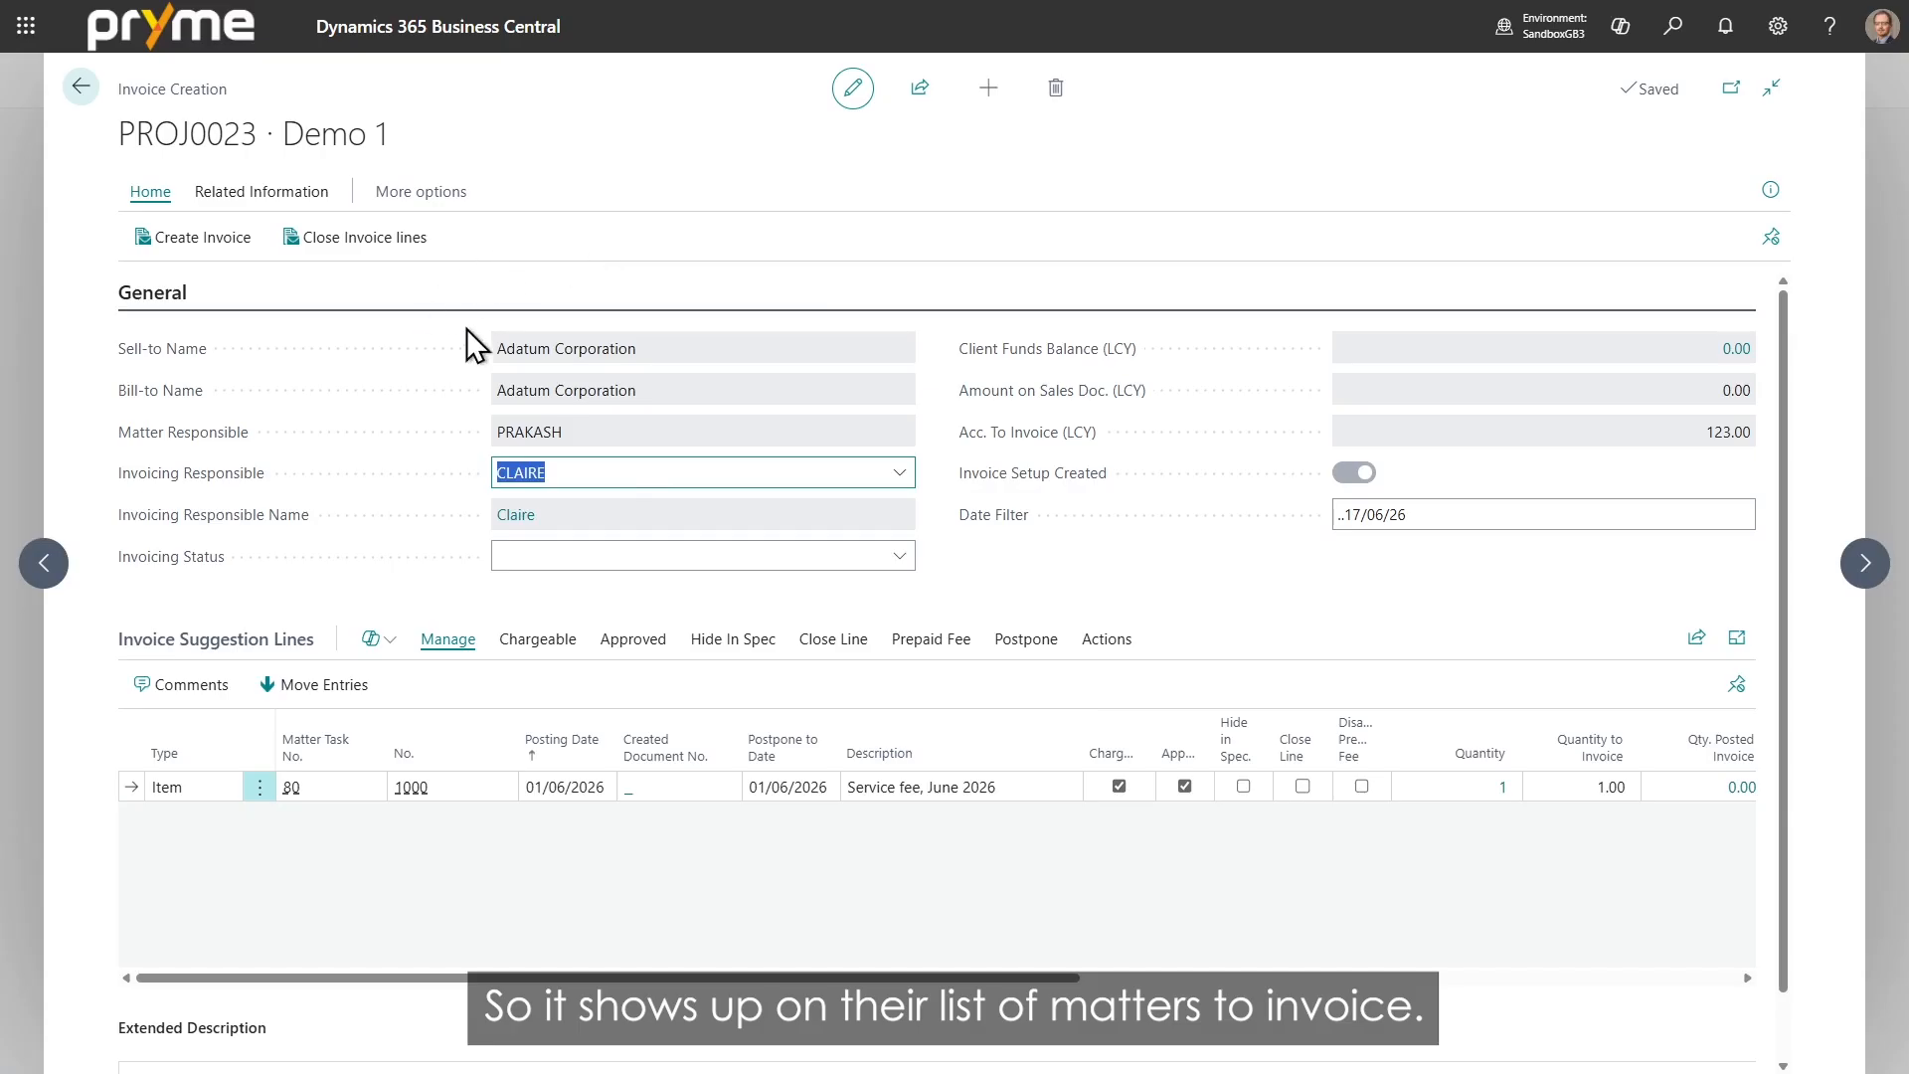
click(492, 283)
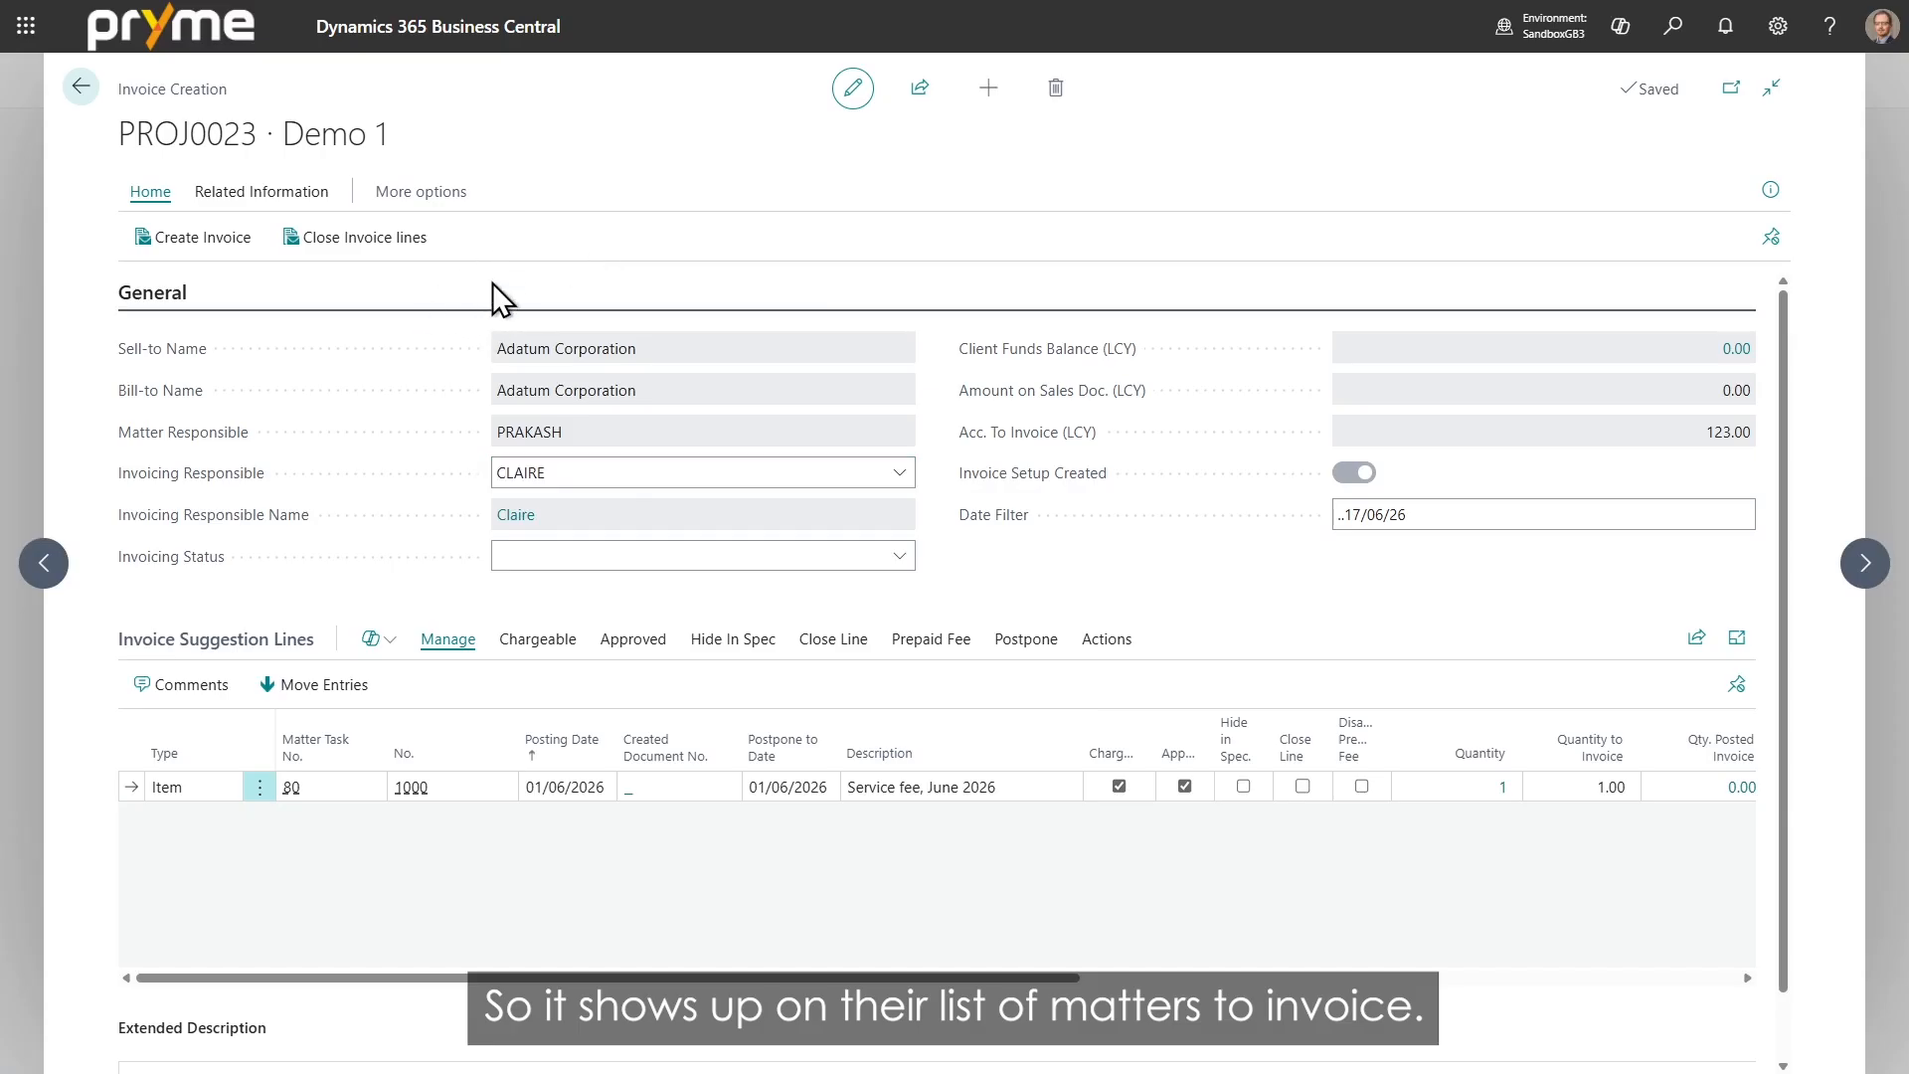
click(875, 557)
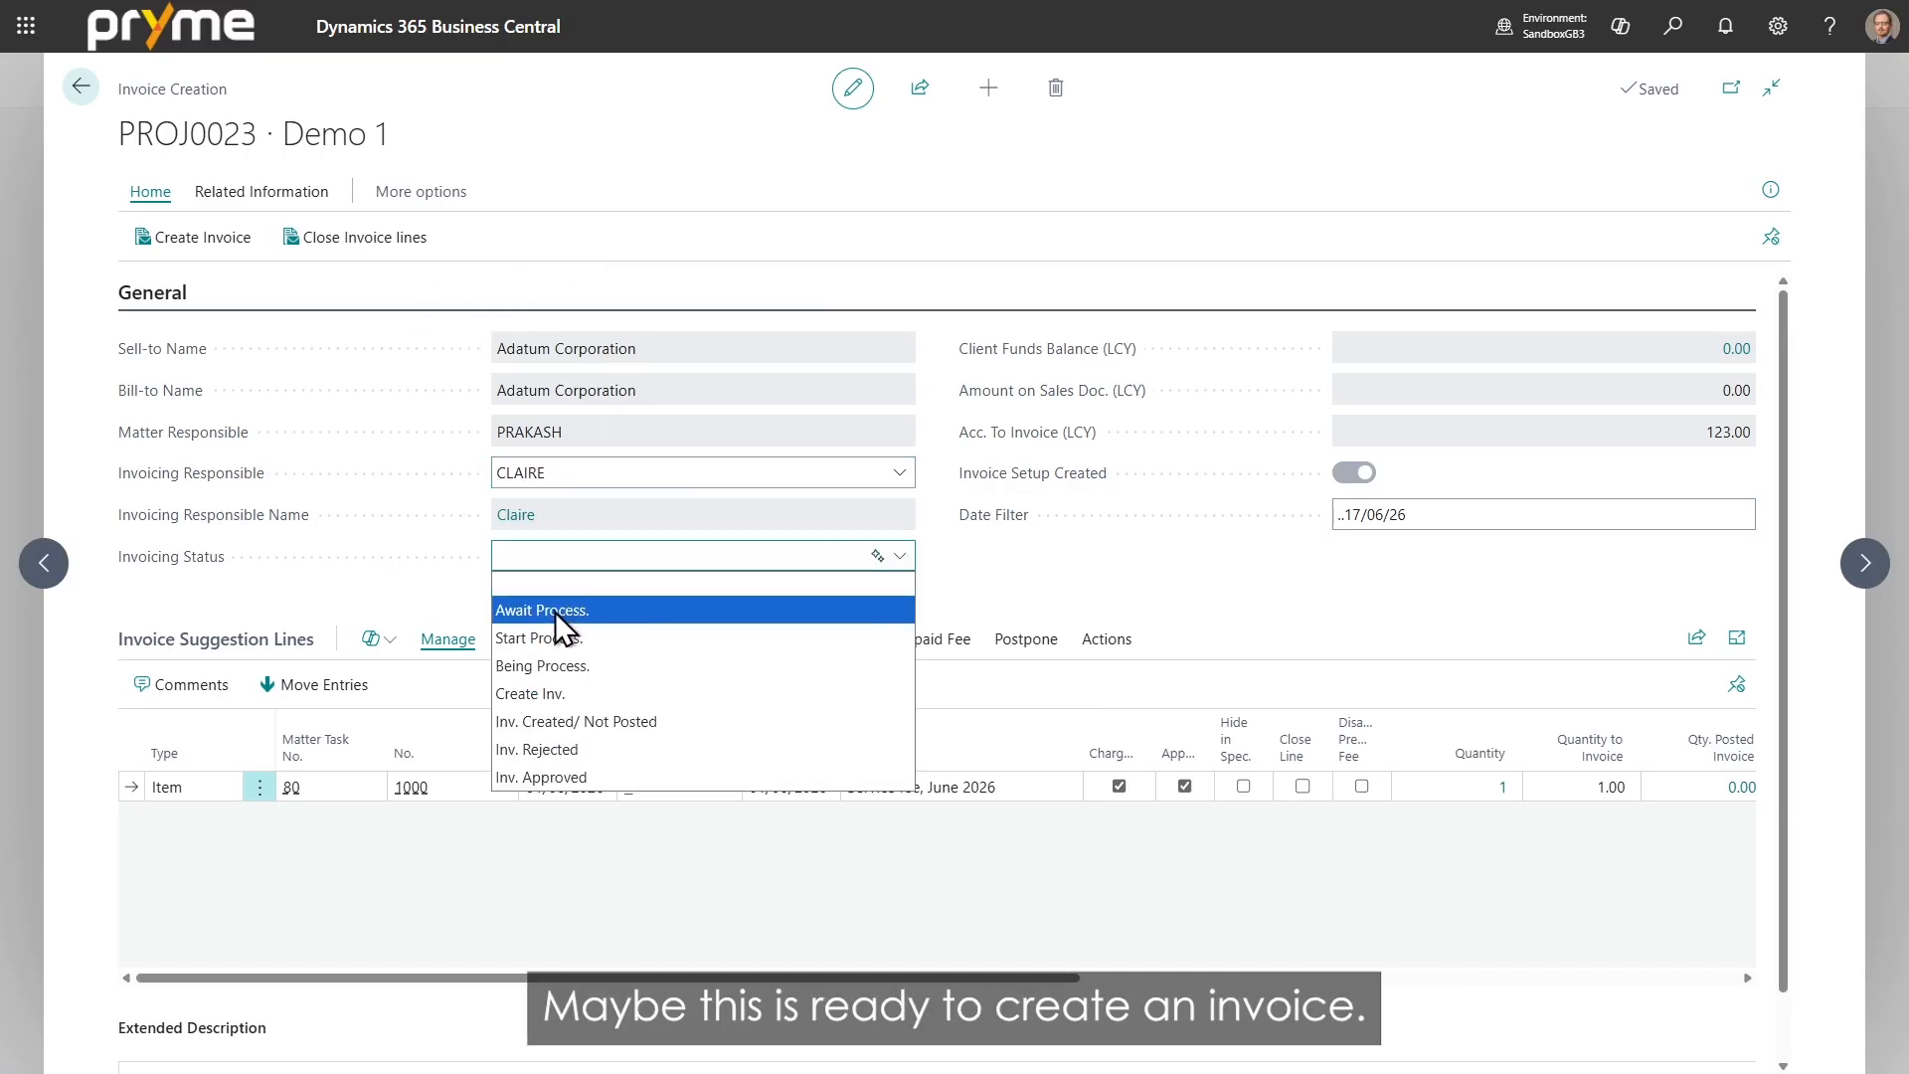
click(559, 694)
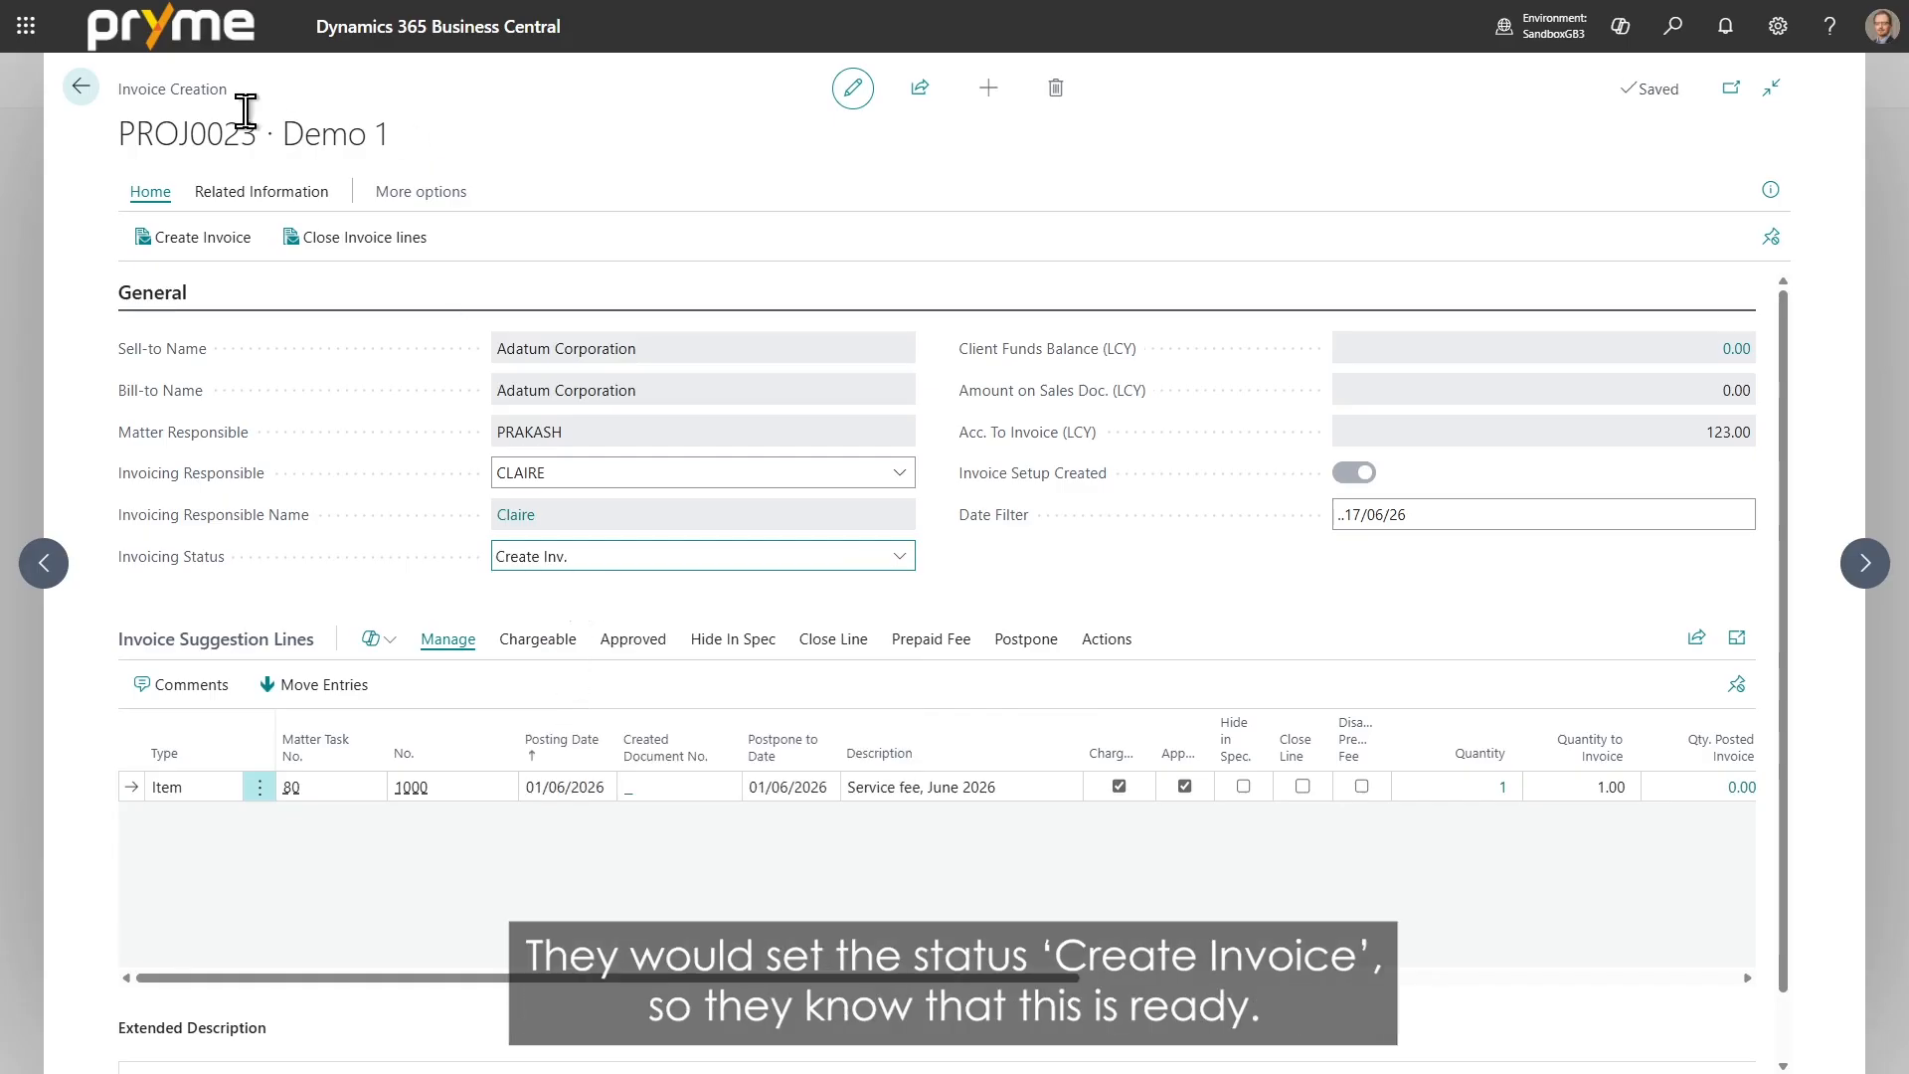
Step: Return to the matters to invoice and mark Demo 1 and Project Turnpike for document creation in the editable list
click(81, 86)
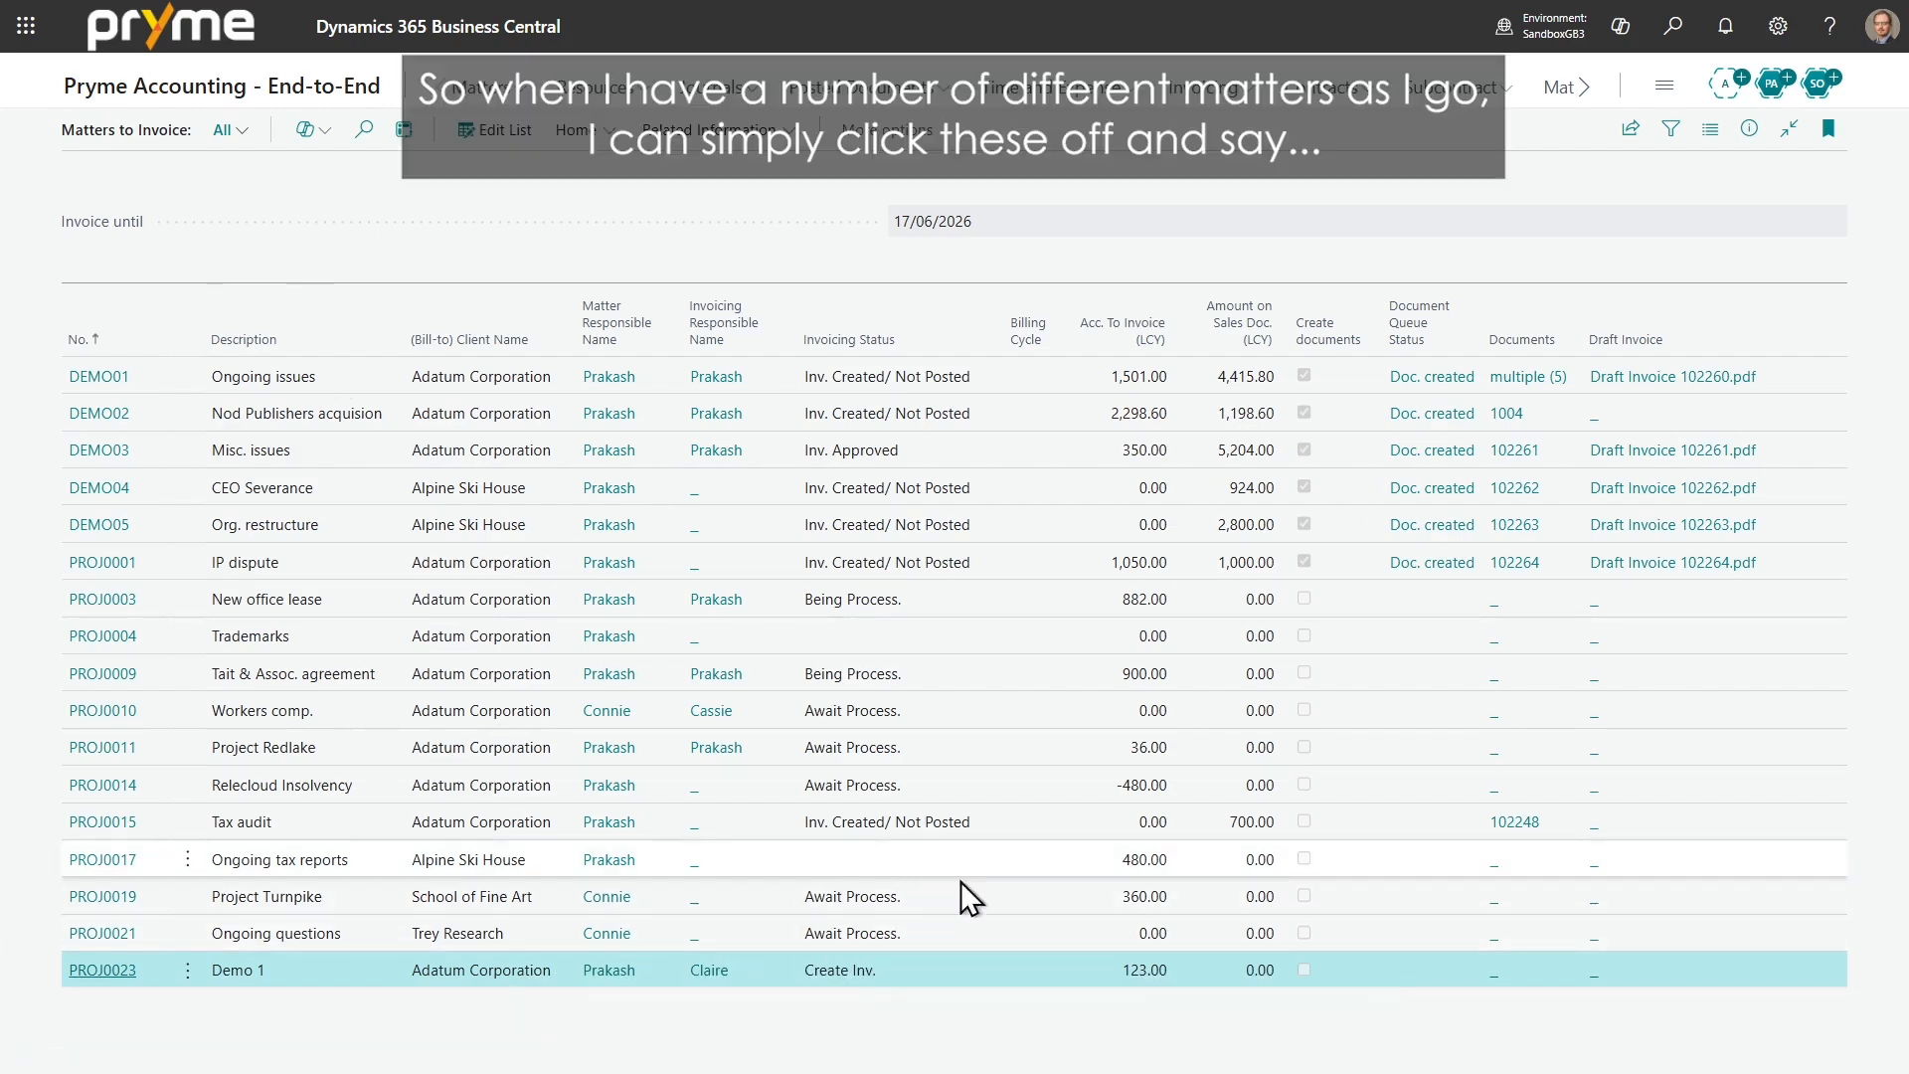
click(512, 130)
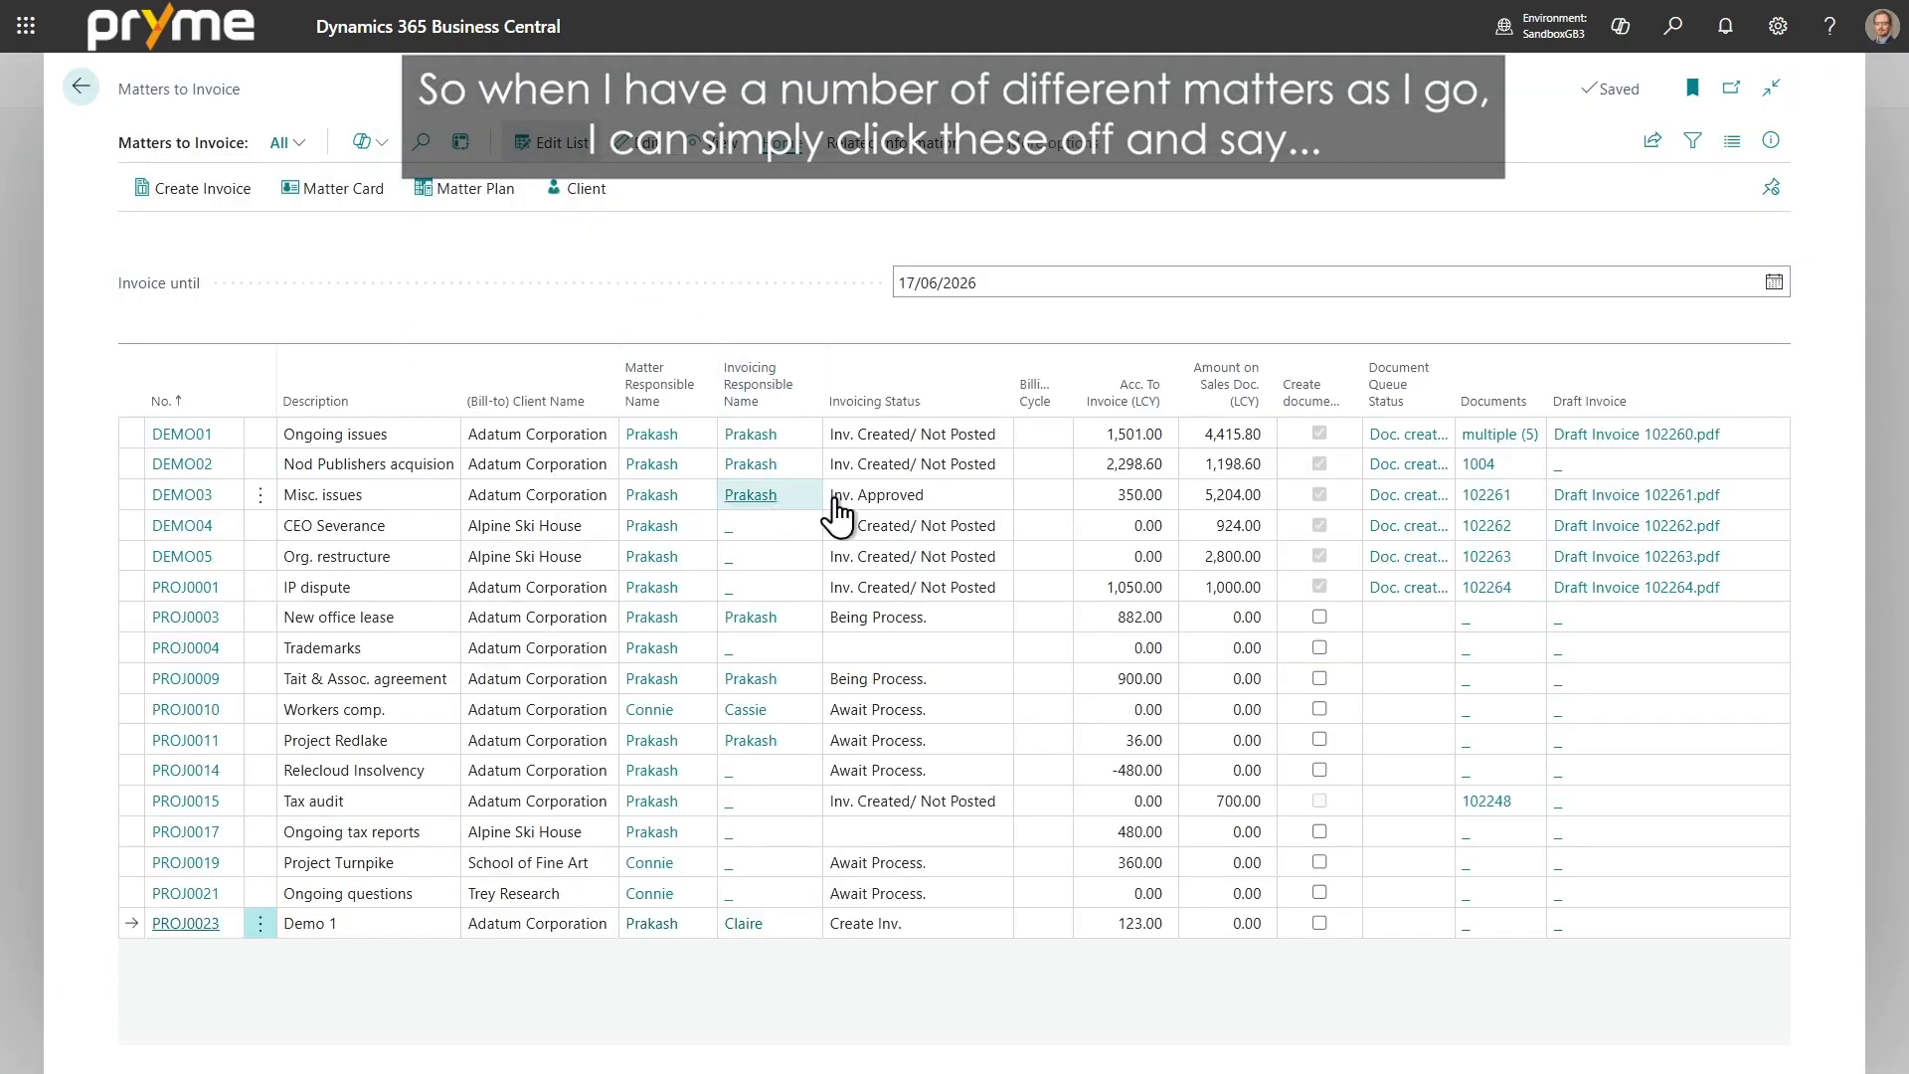
click(1320, 923)
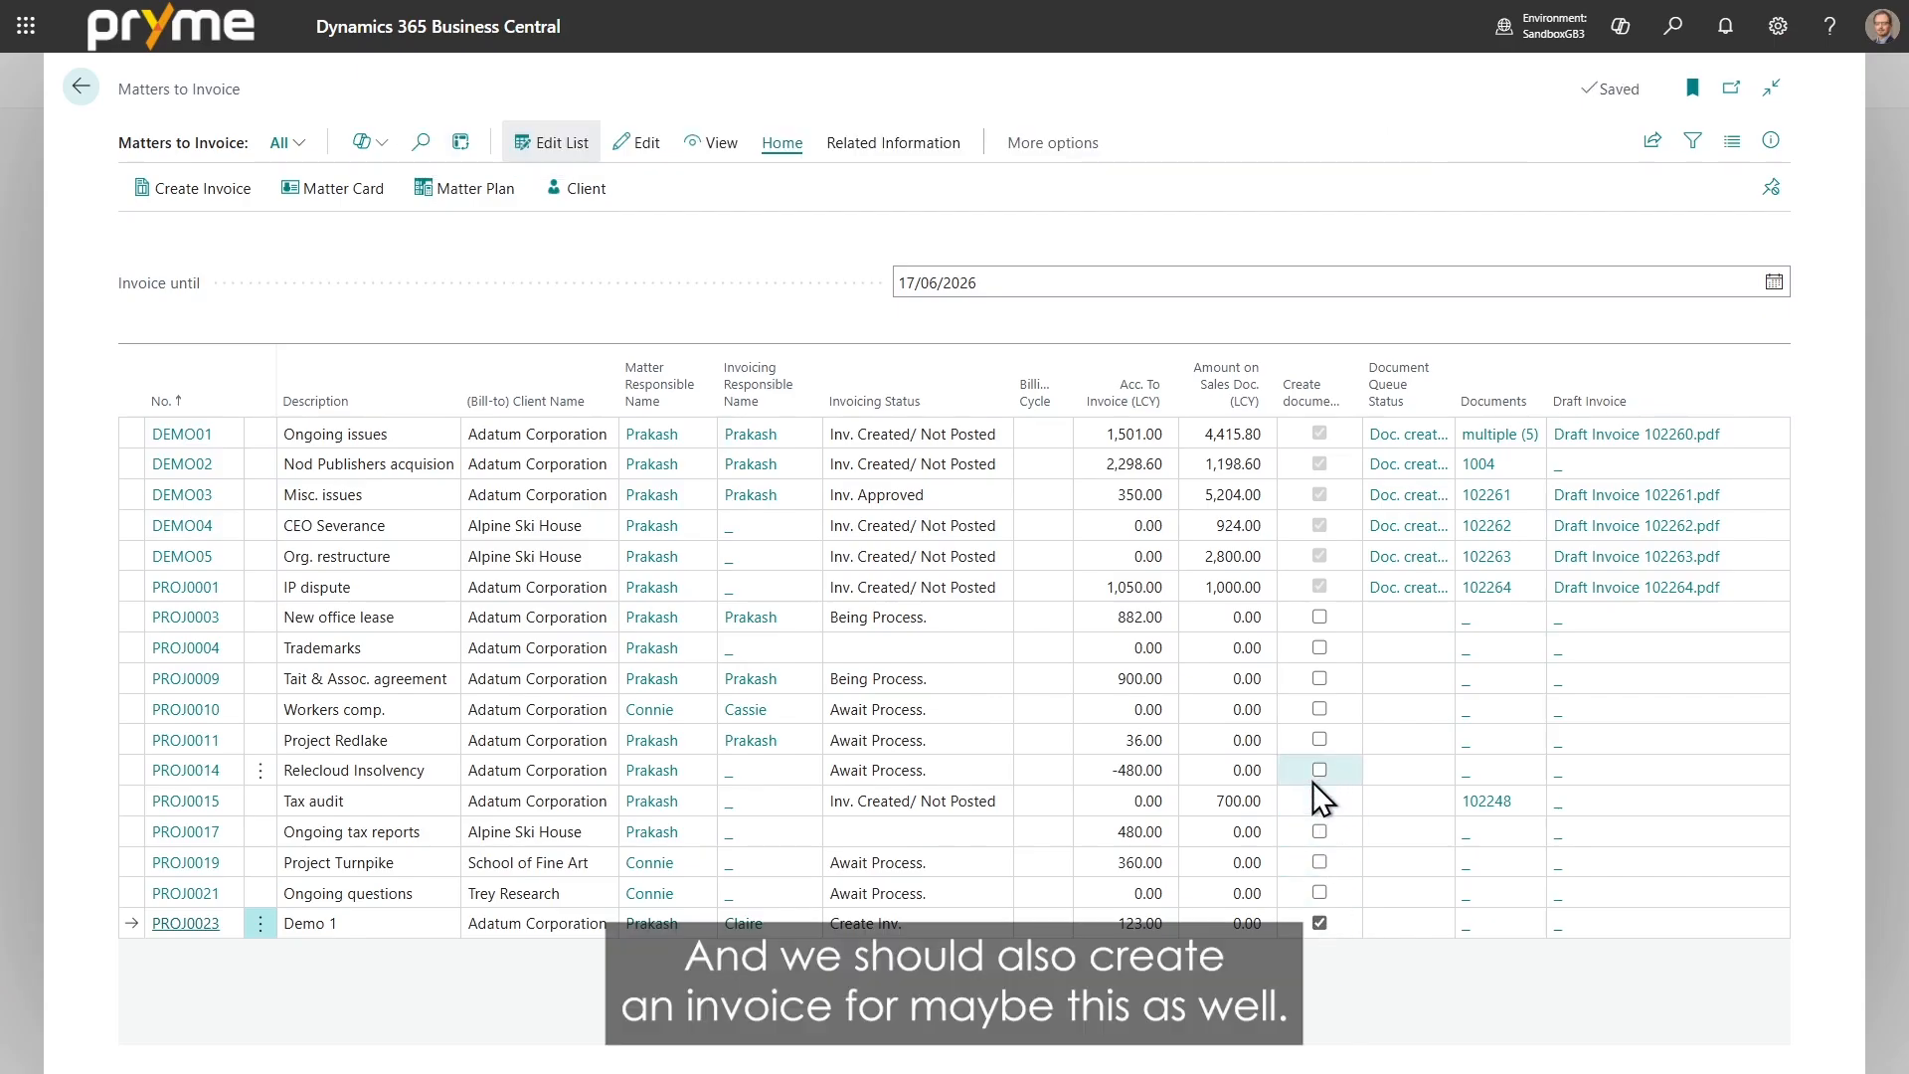
click(1321, 863)
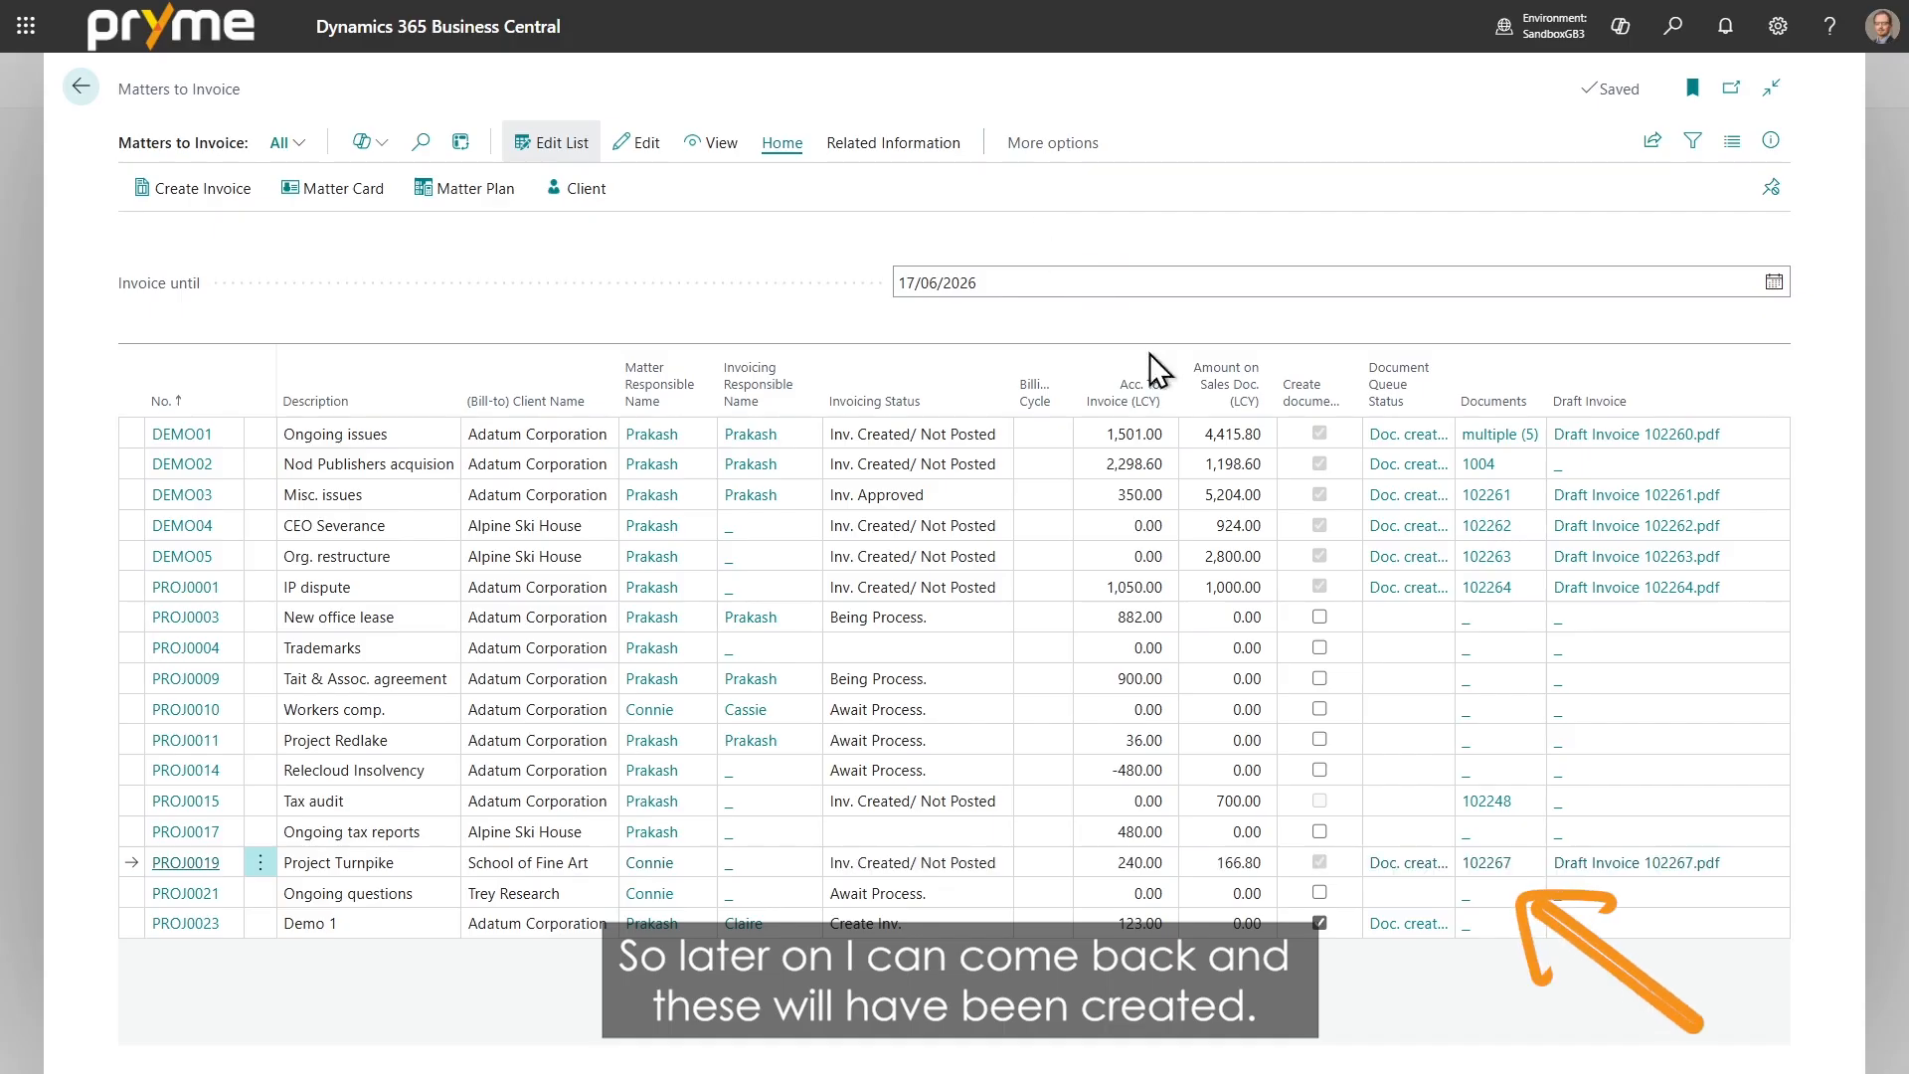
Step: Open Project Turnpike's sales invoice 102267, check its enclosed specification line, and request a review of the invoice
click(1490, 862)
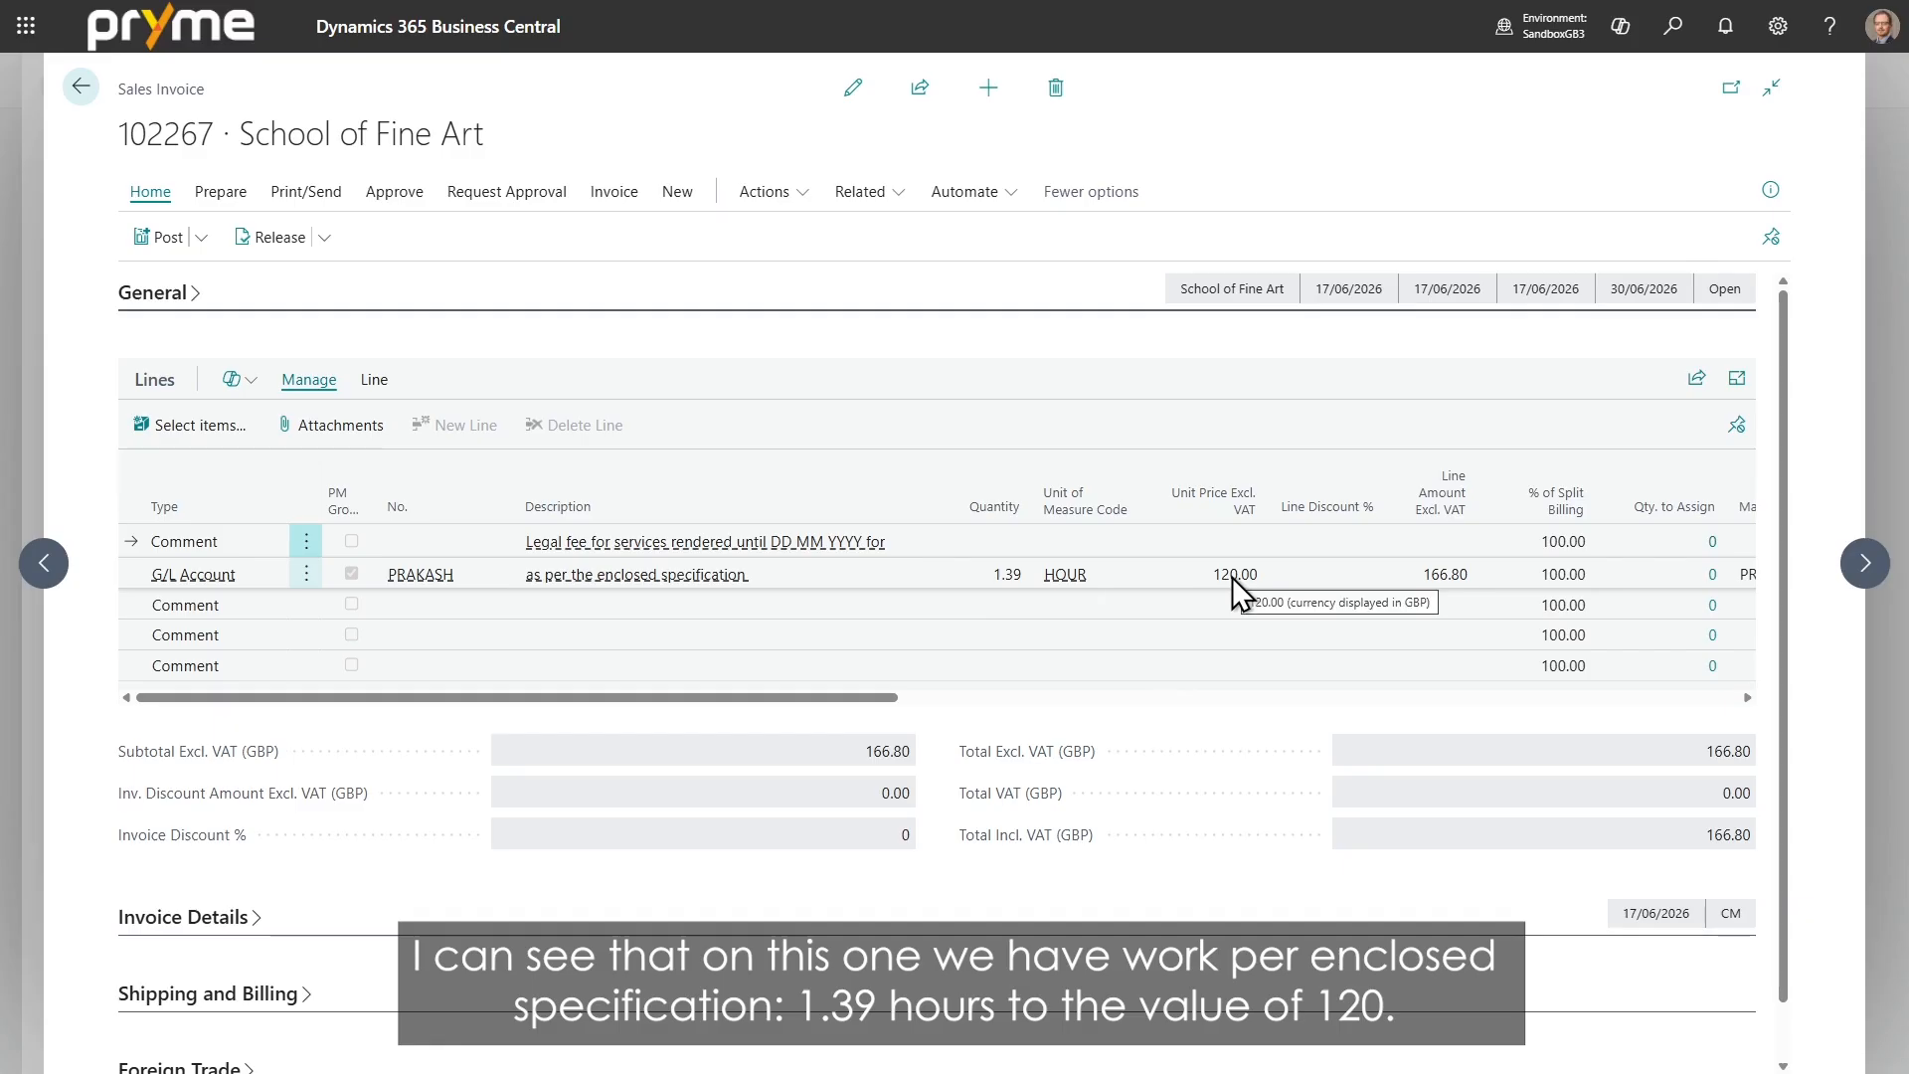
click(861, 573)
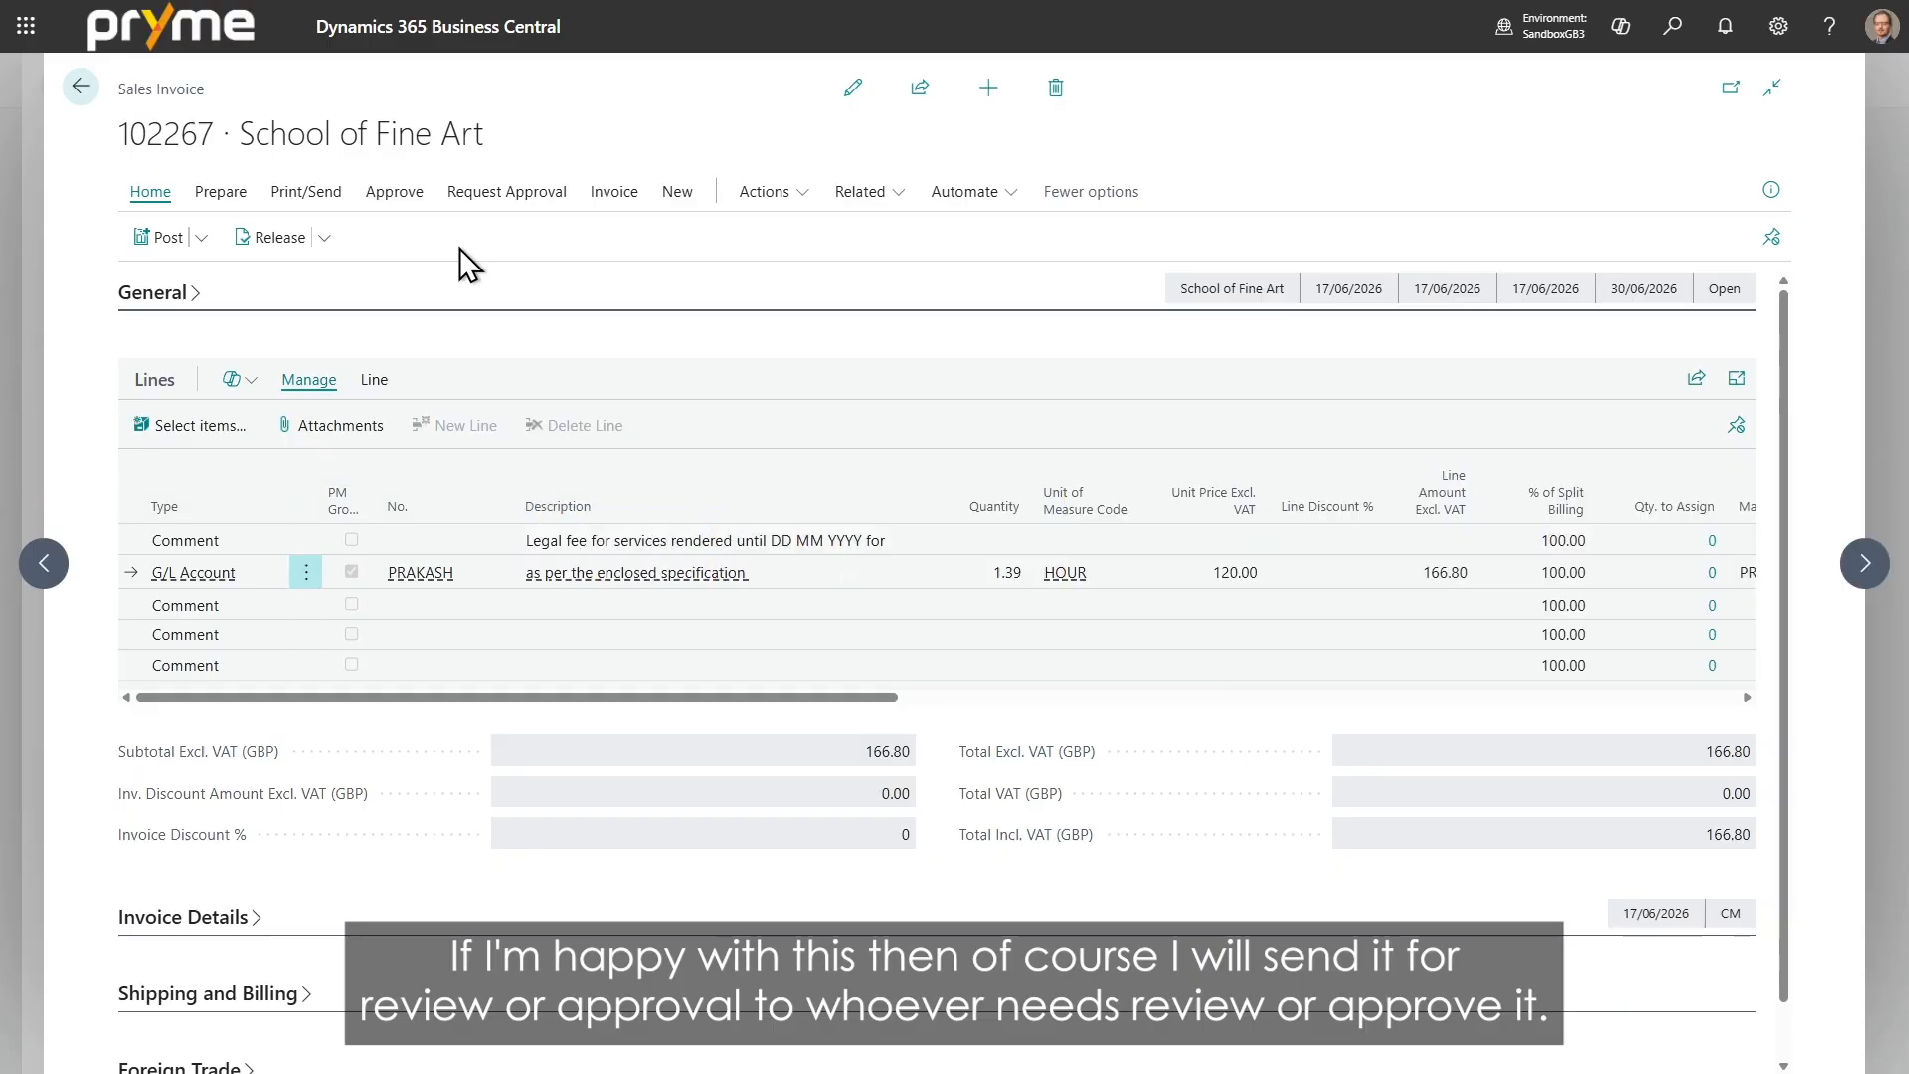
click(398, 193)
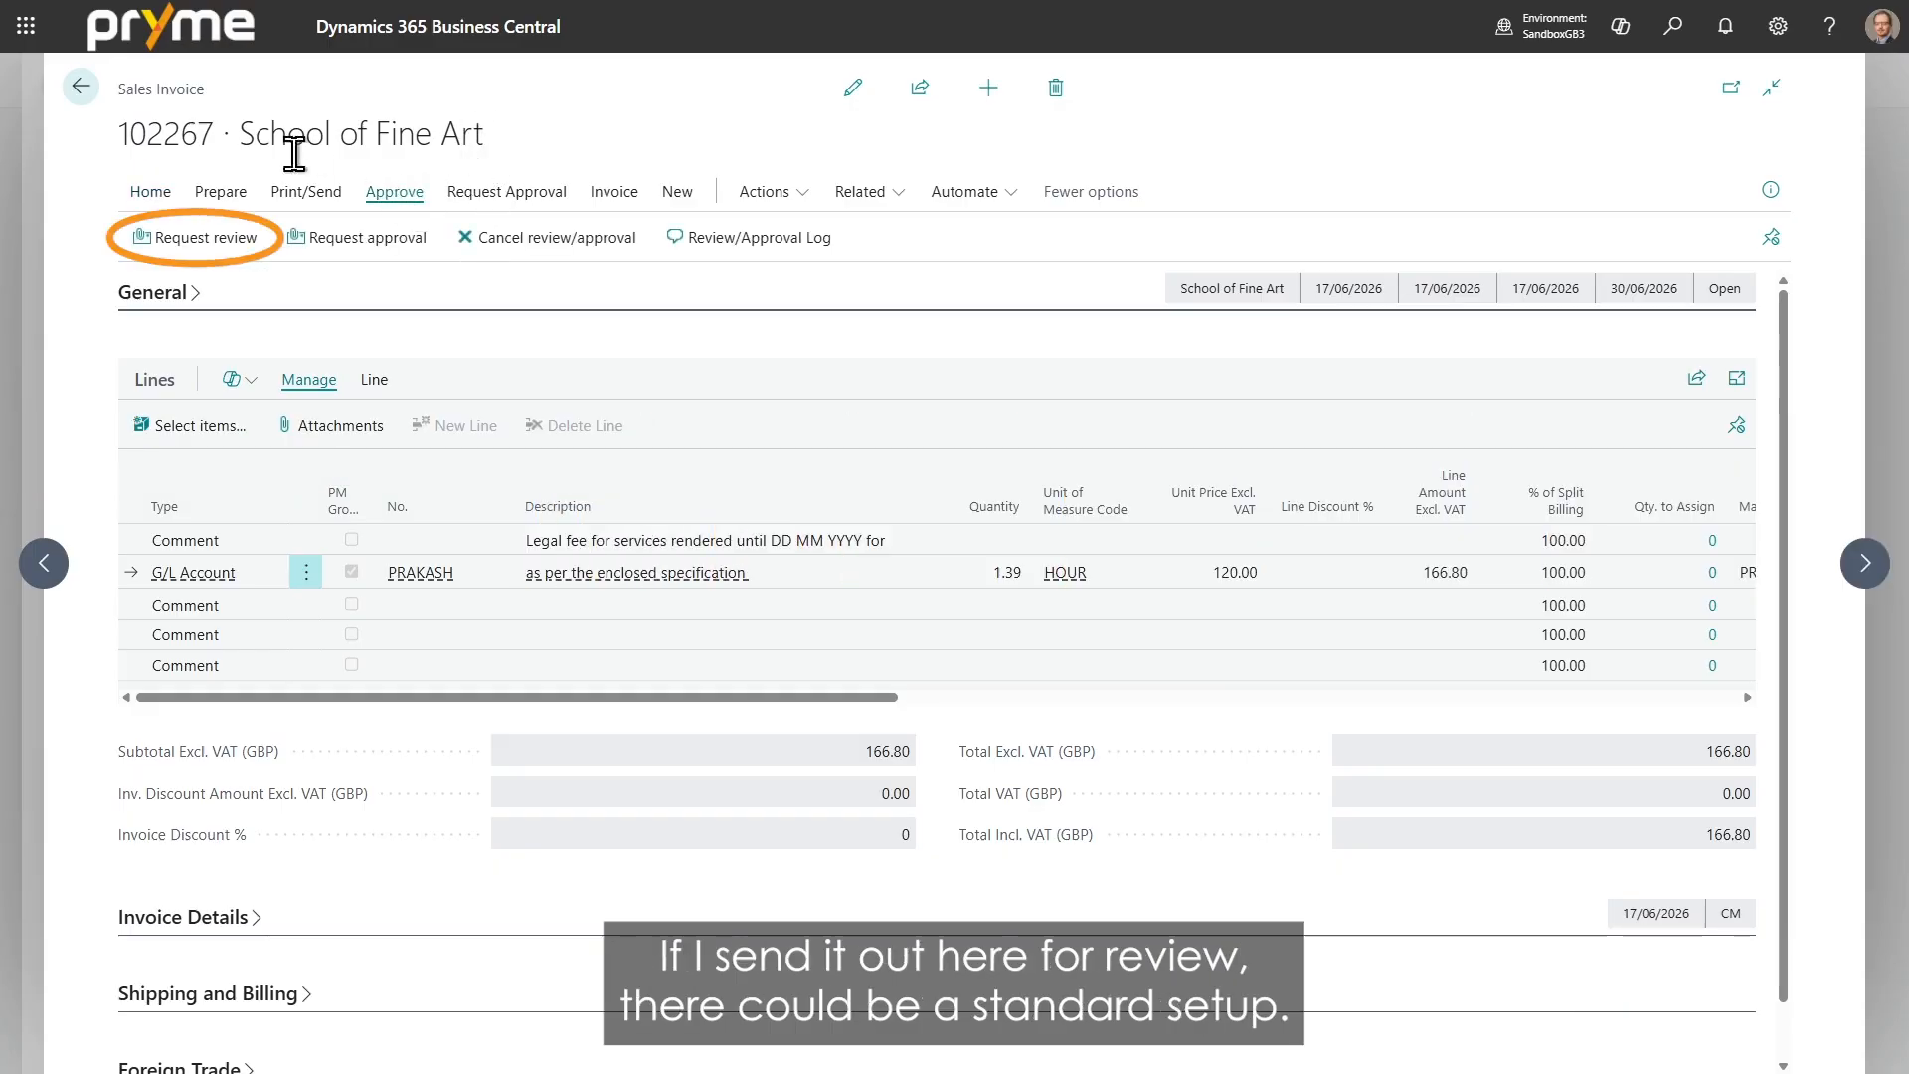
click(236, 241)
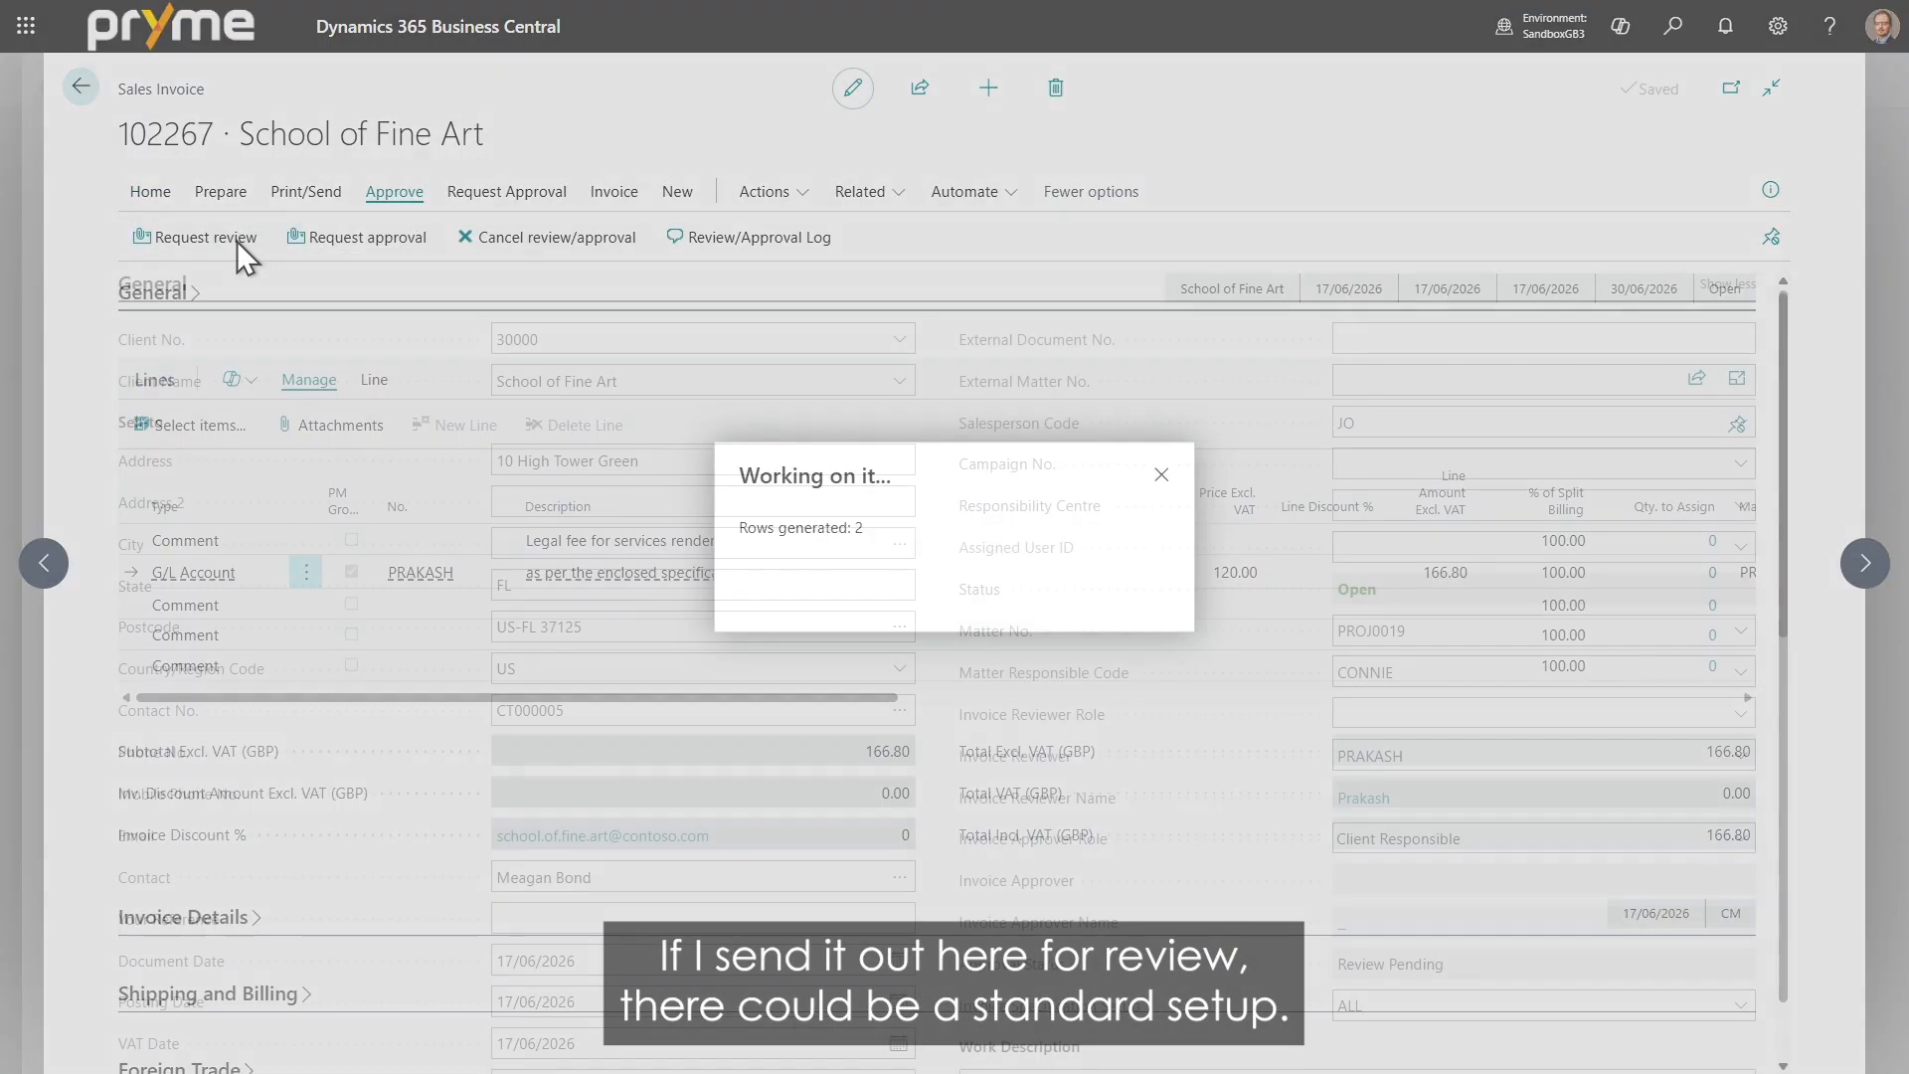
Step: Examine the review request email for invoice 102267 and its attached draft invoice PDF
drag(503, 272, 762, 129)
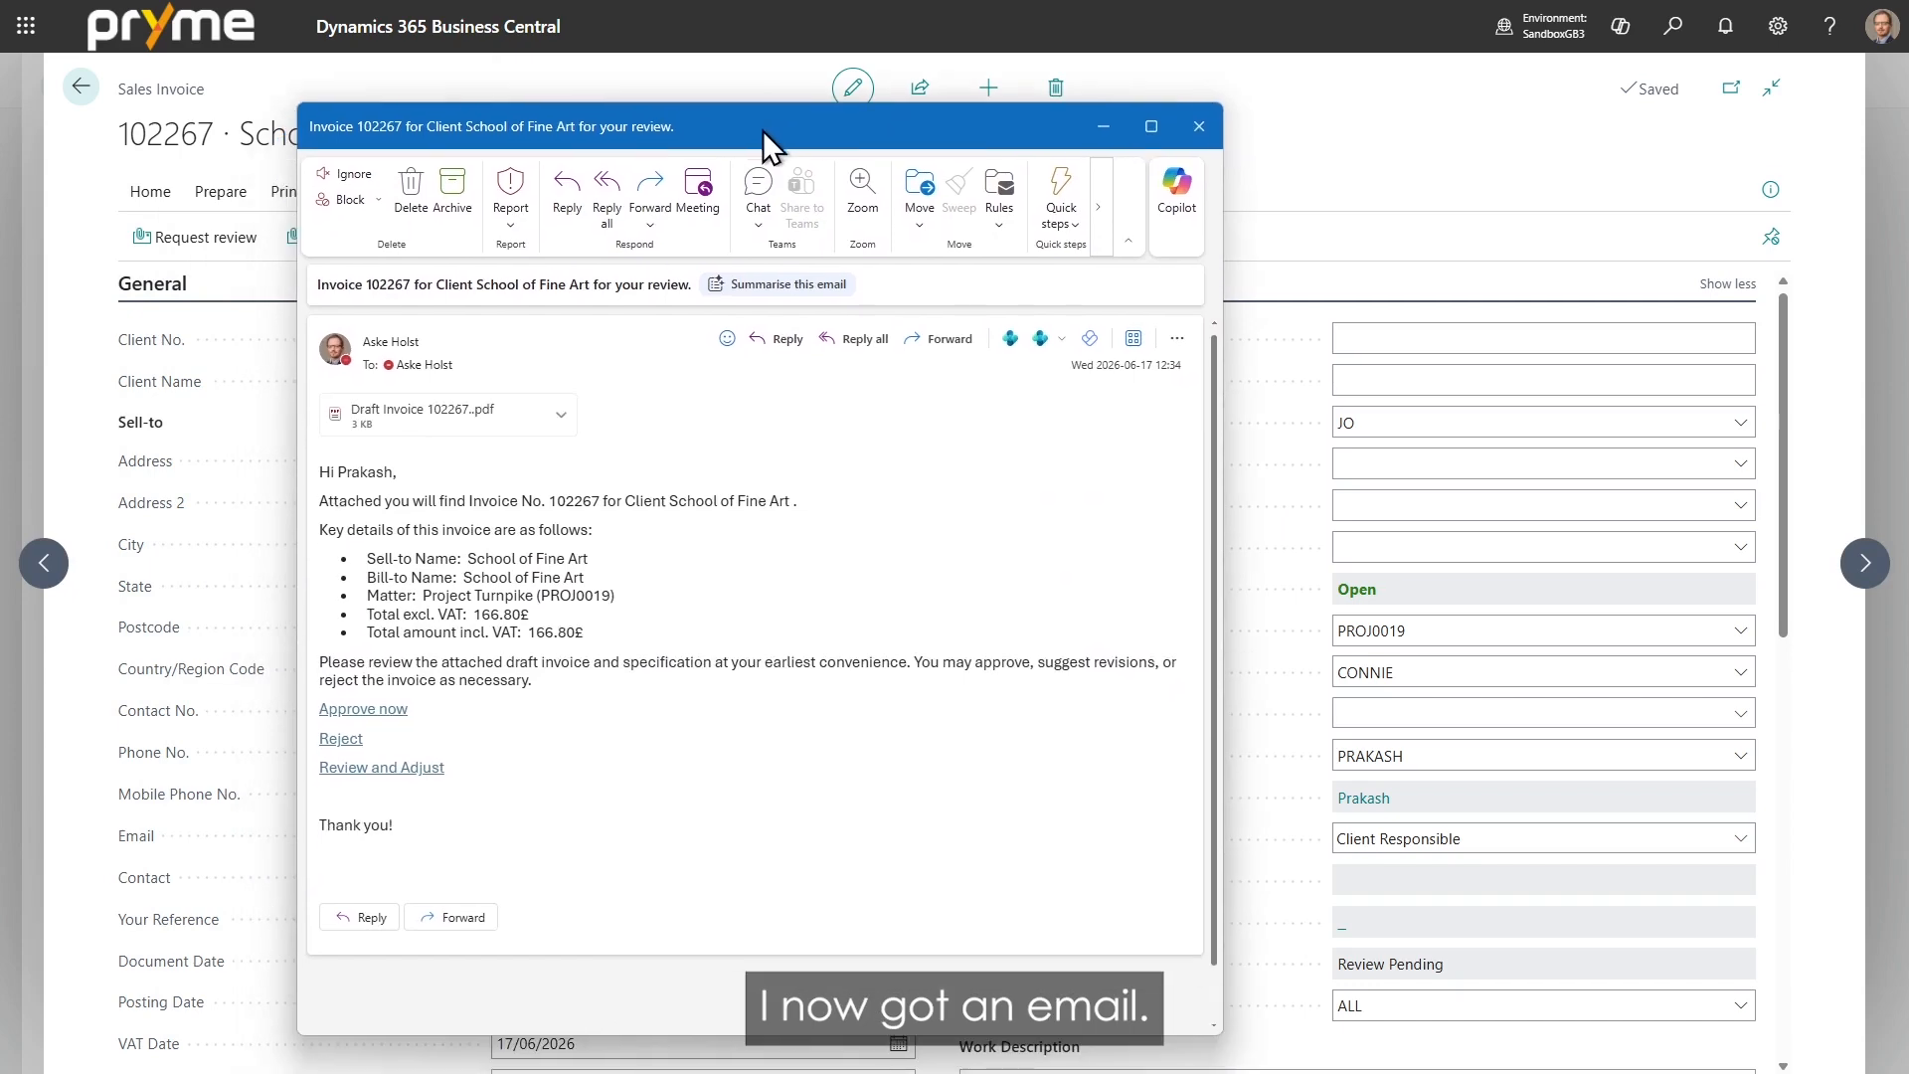
click(411, 415)
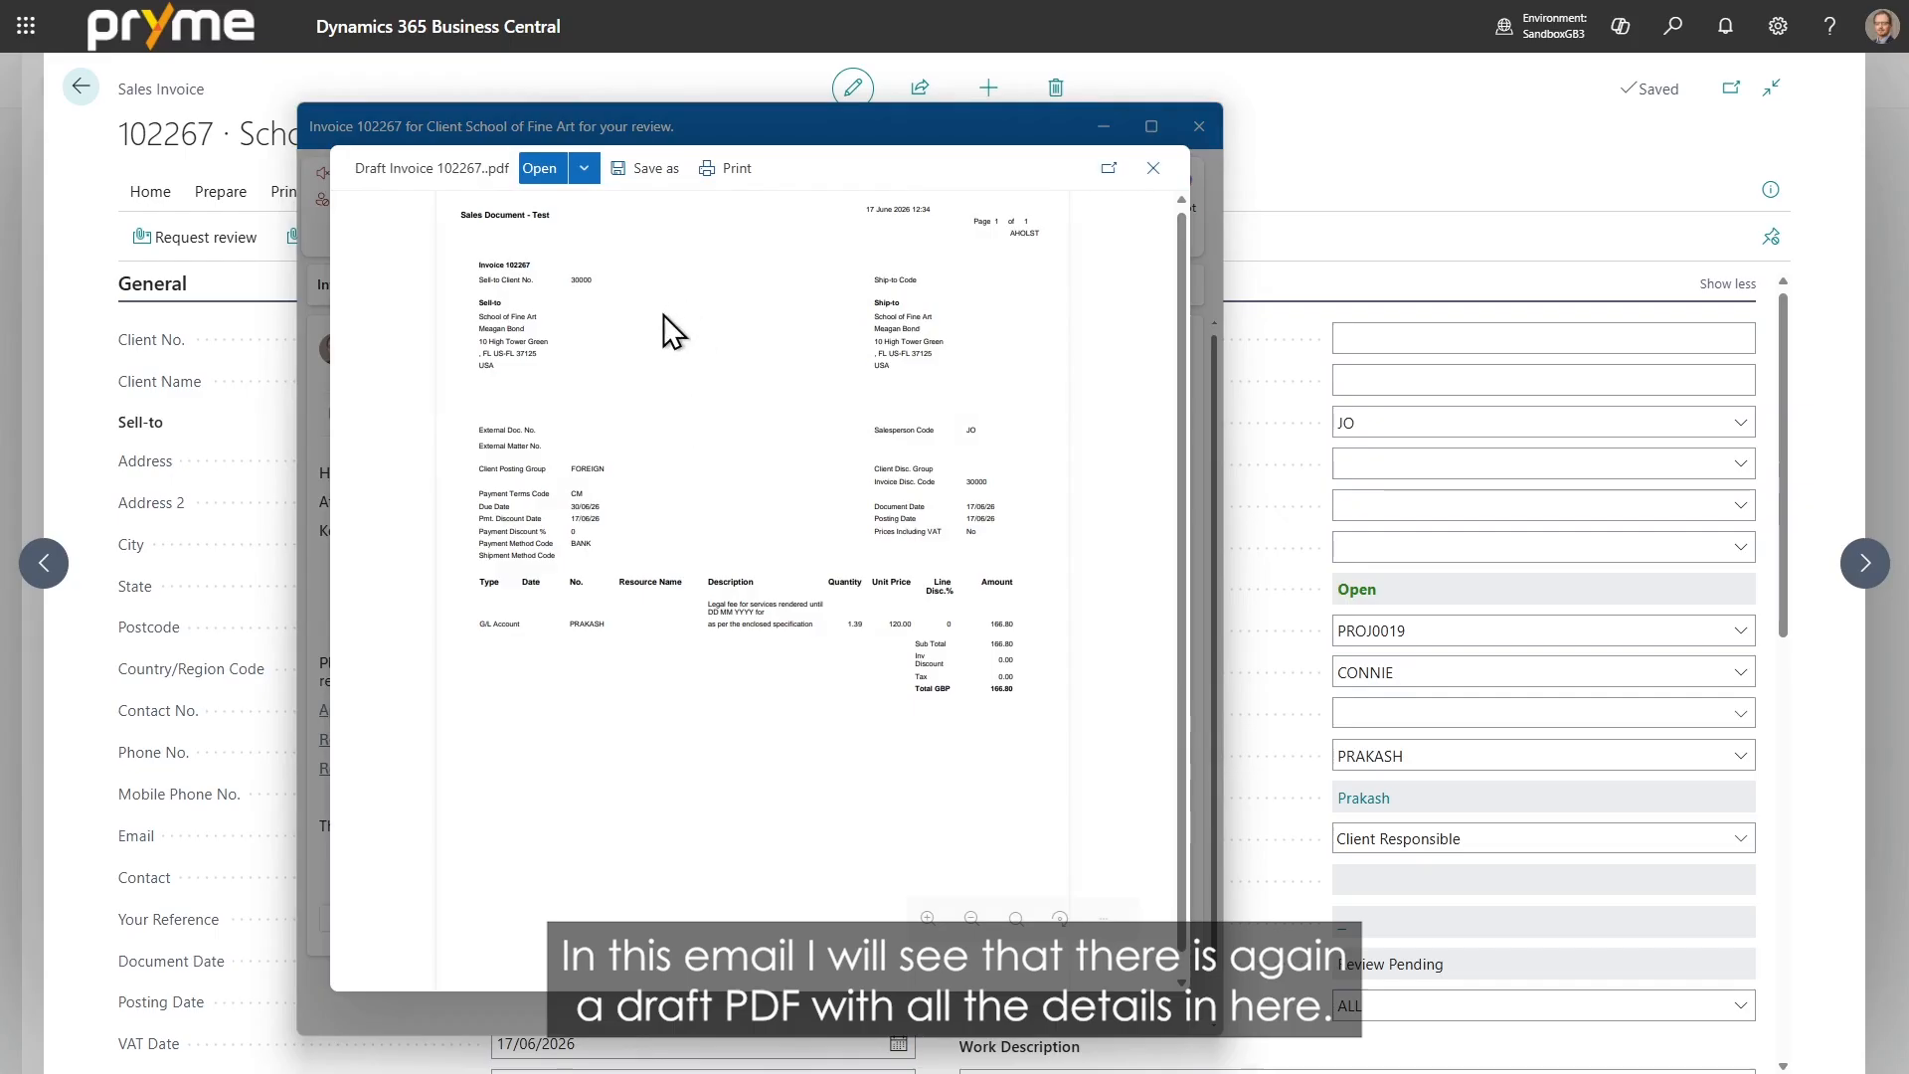
click(1151, 171)
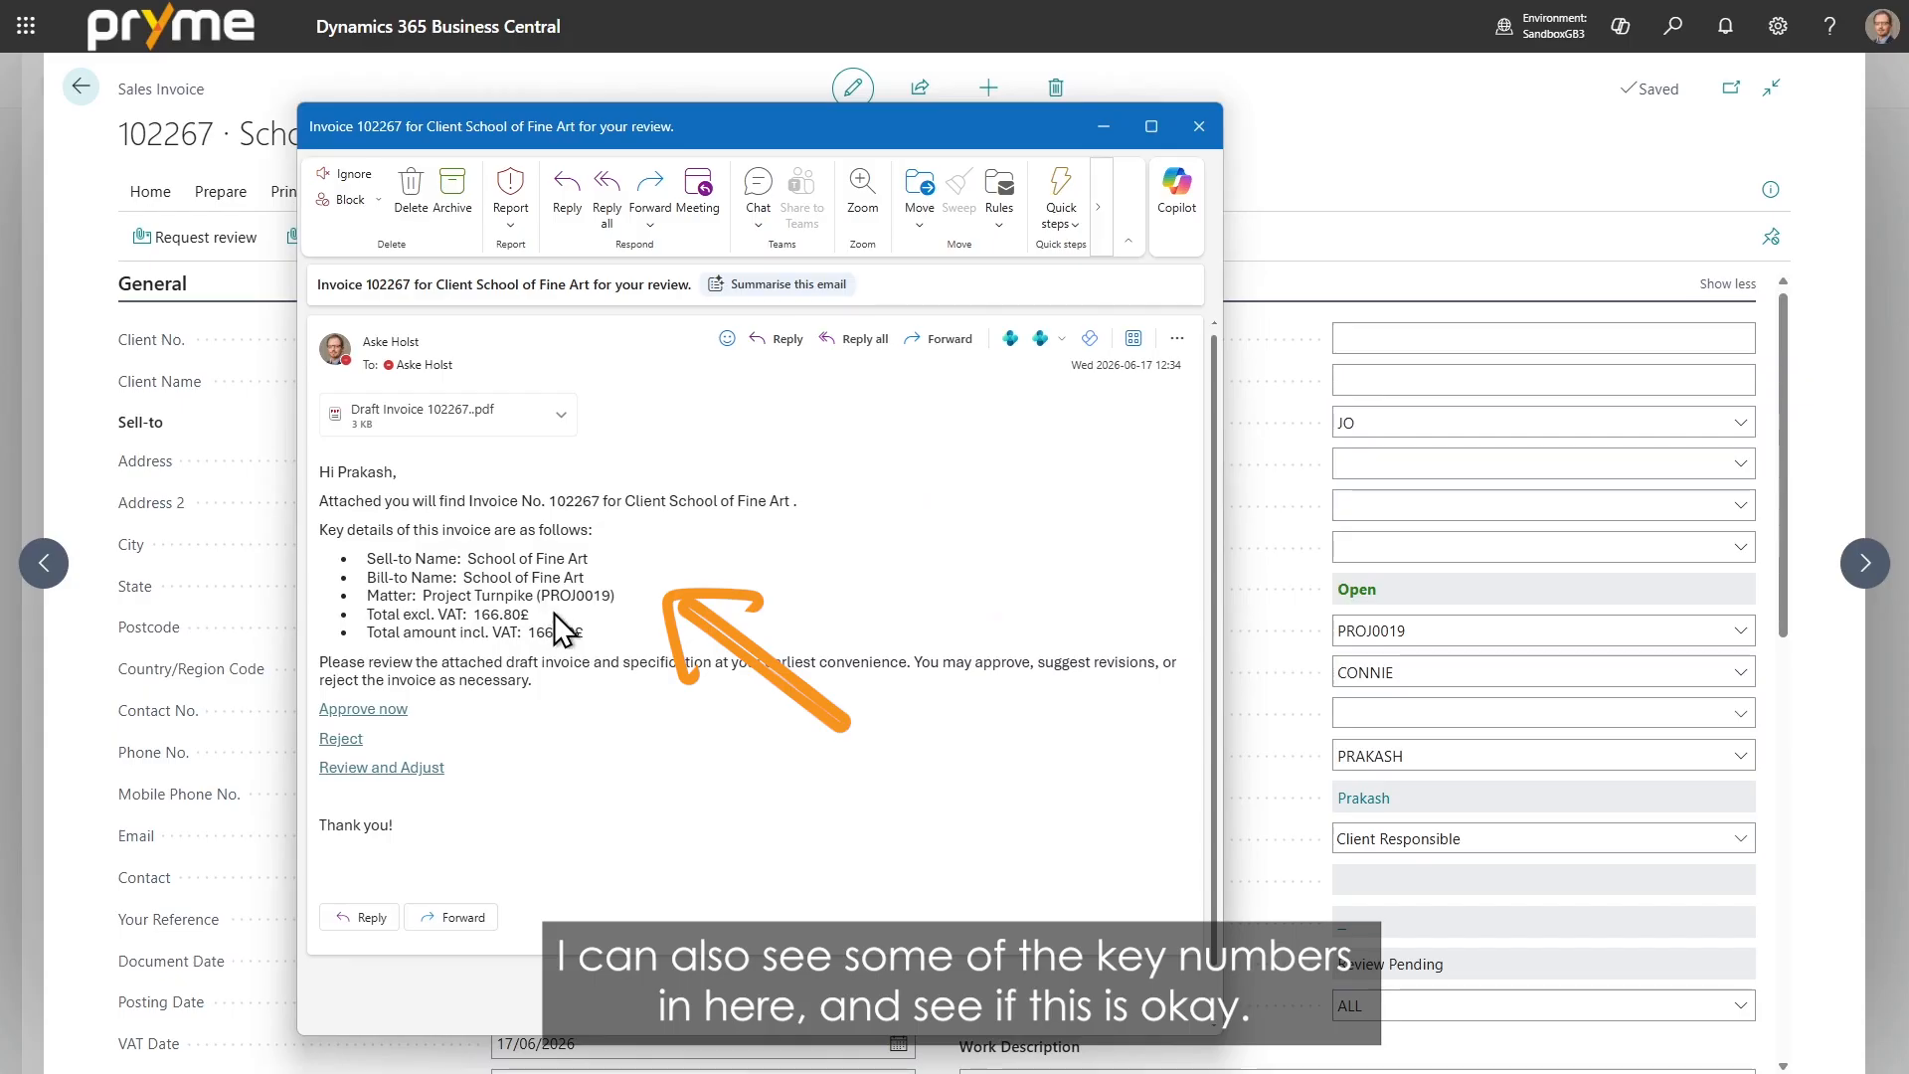
Step: Open invoice 102267 for review and adjustment from the email, and examine its excluded lines and the entries behind the enclosed specification
click(404, 769)
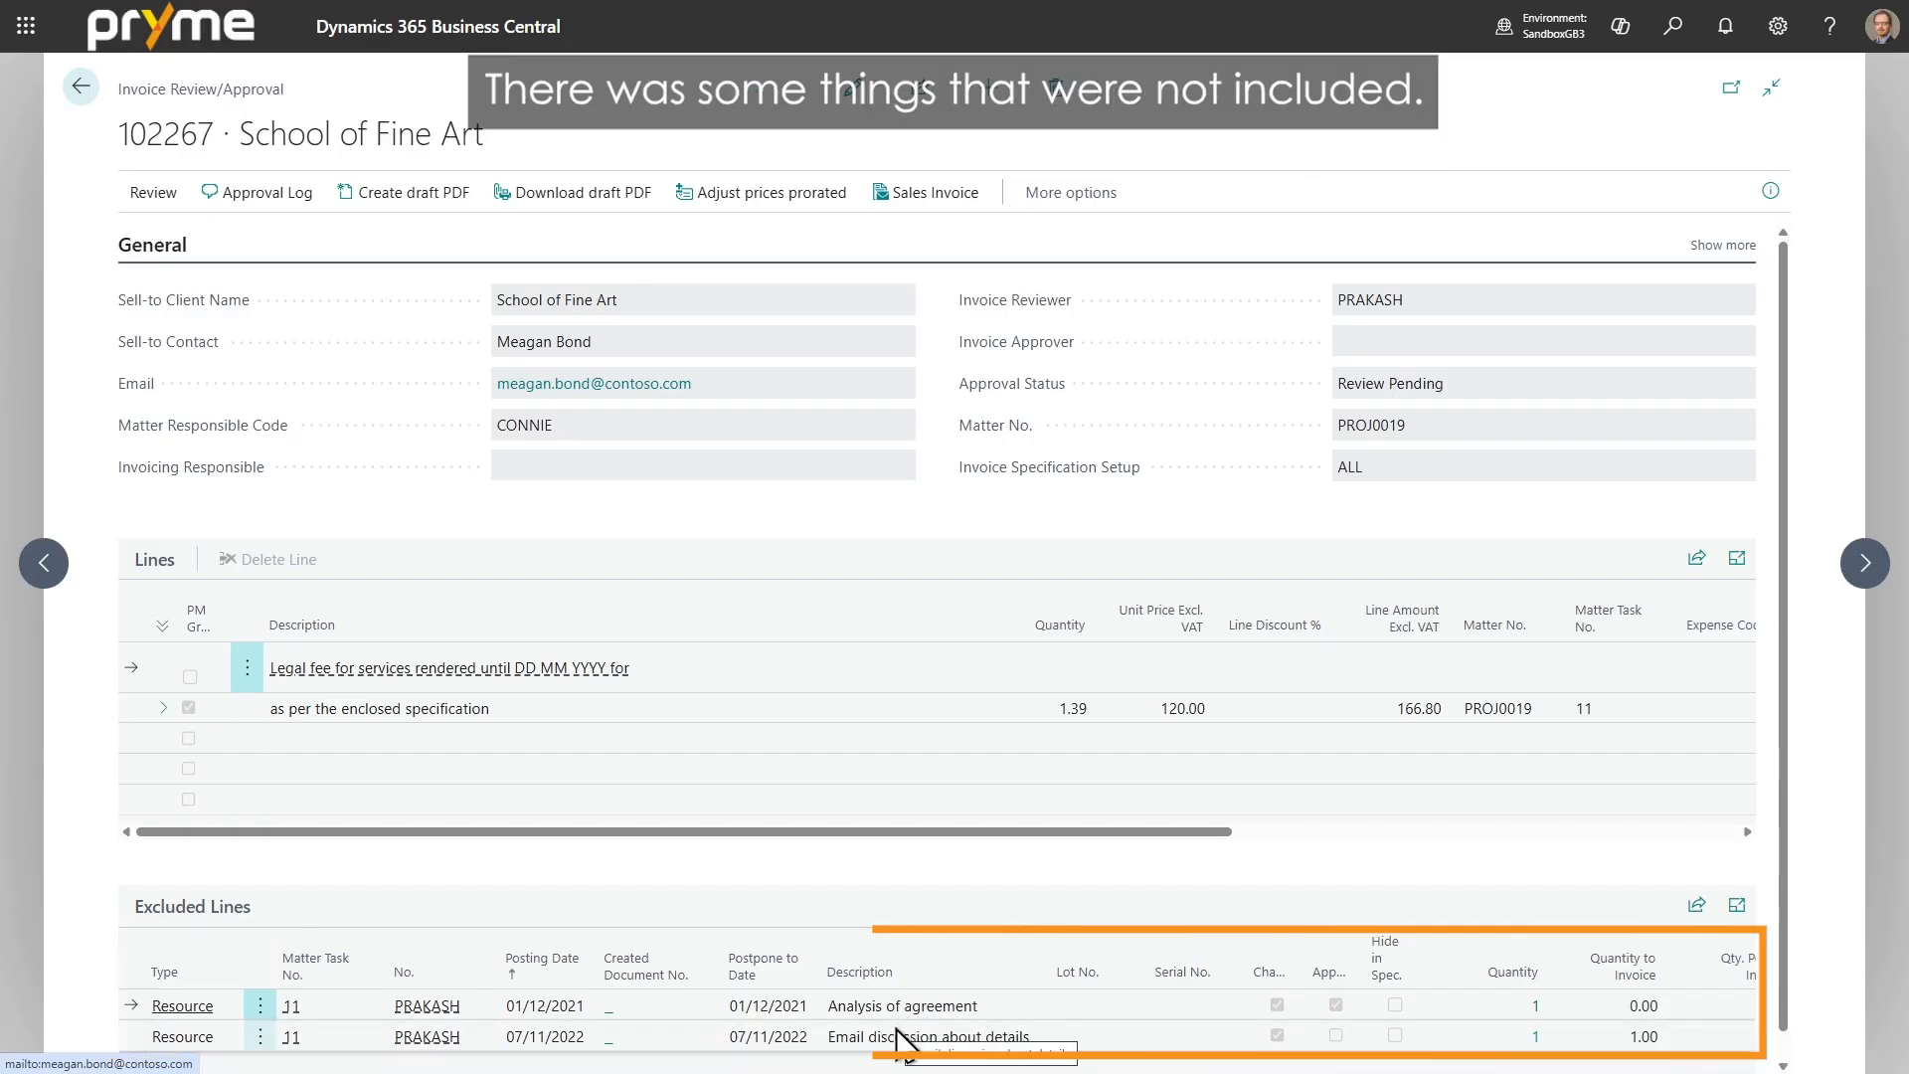
scroll(902, 1029, down, 1)
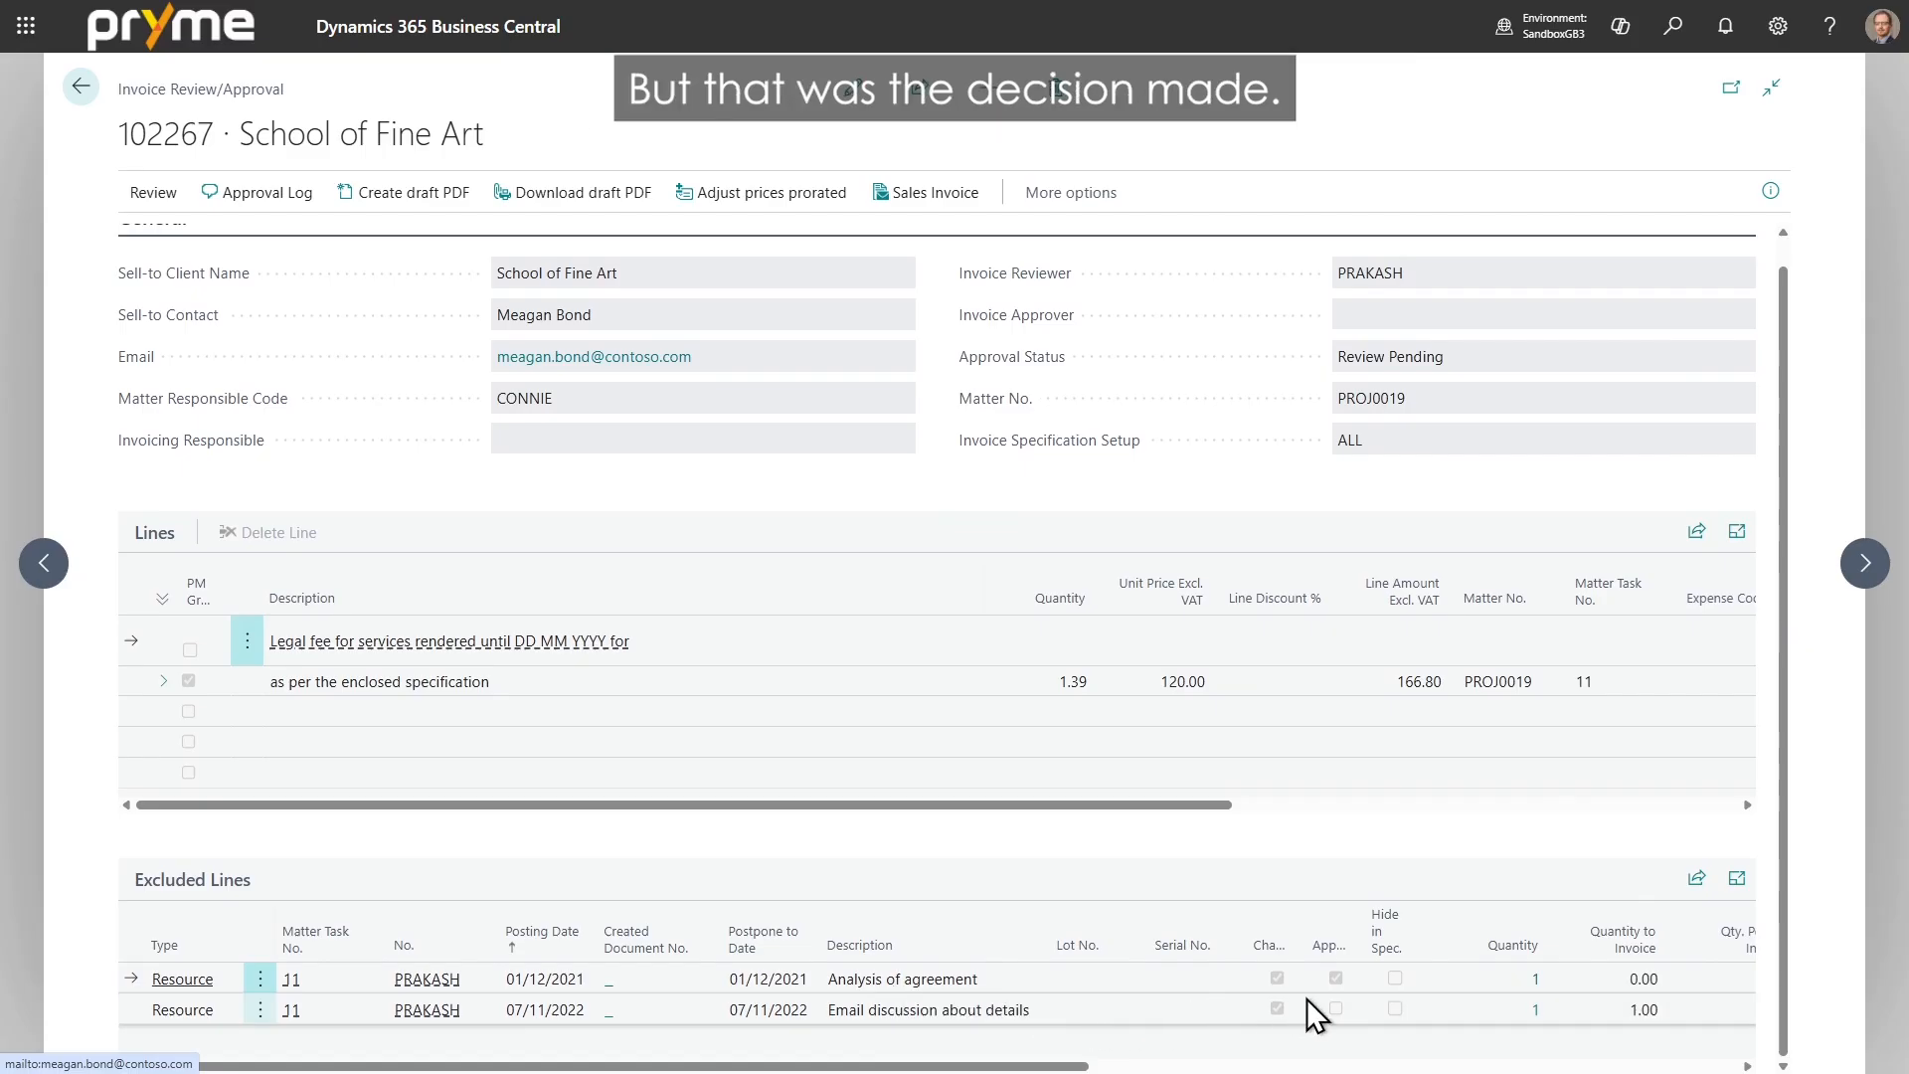
click(1334, 1004)
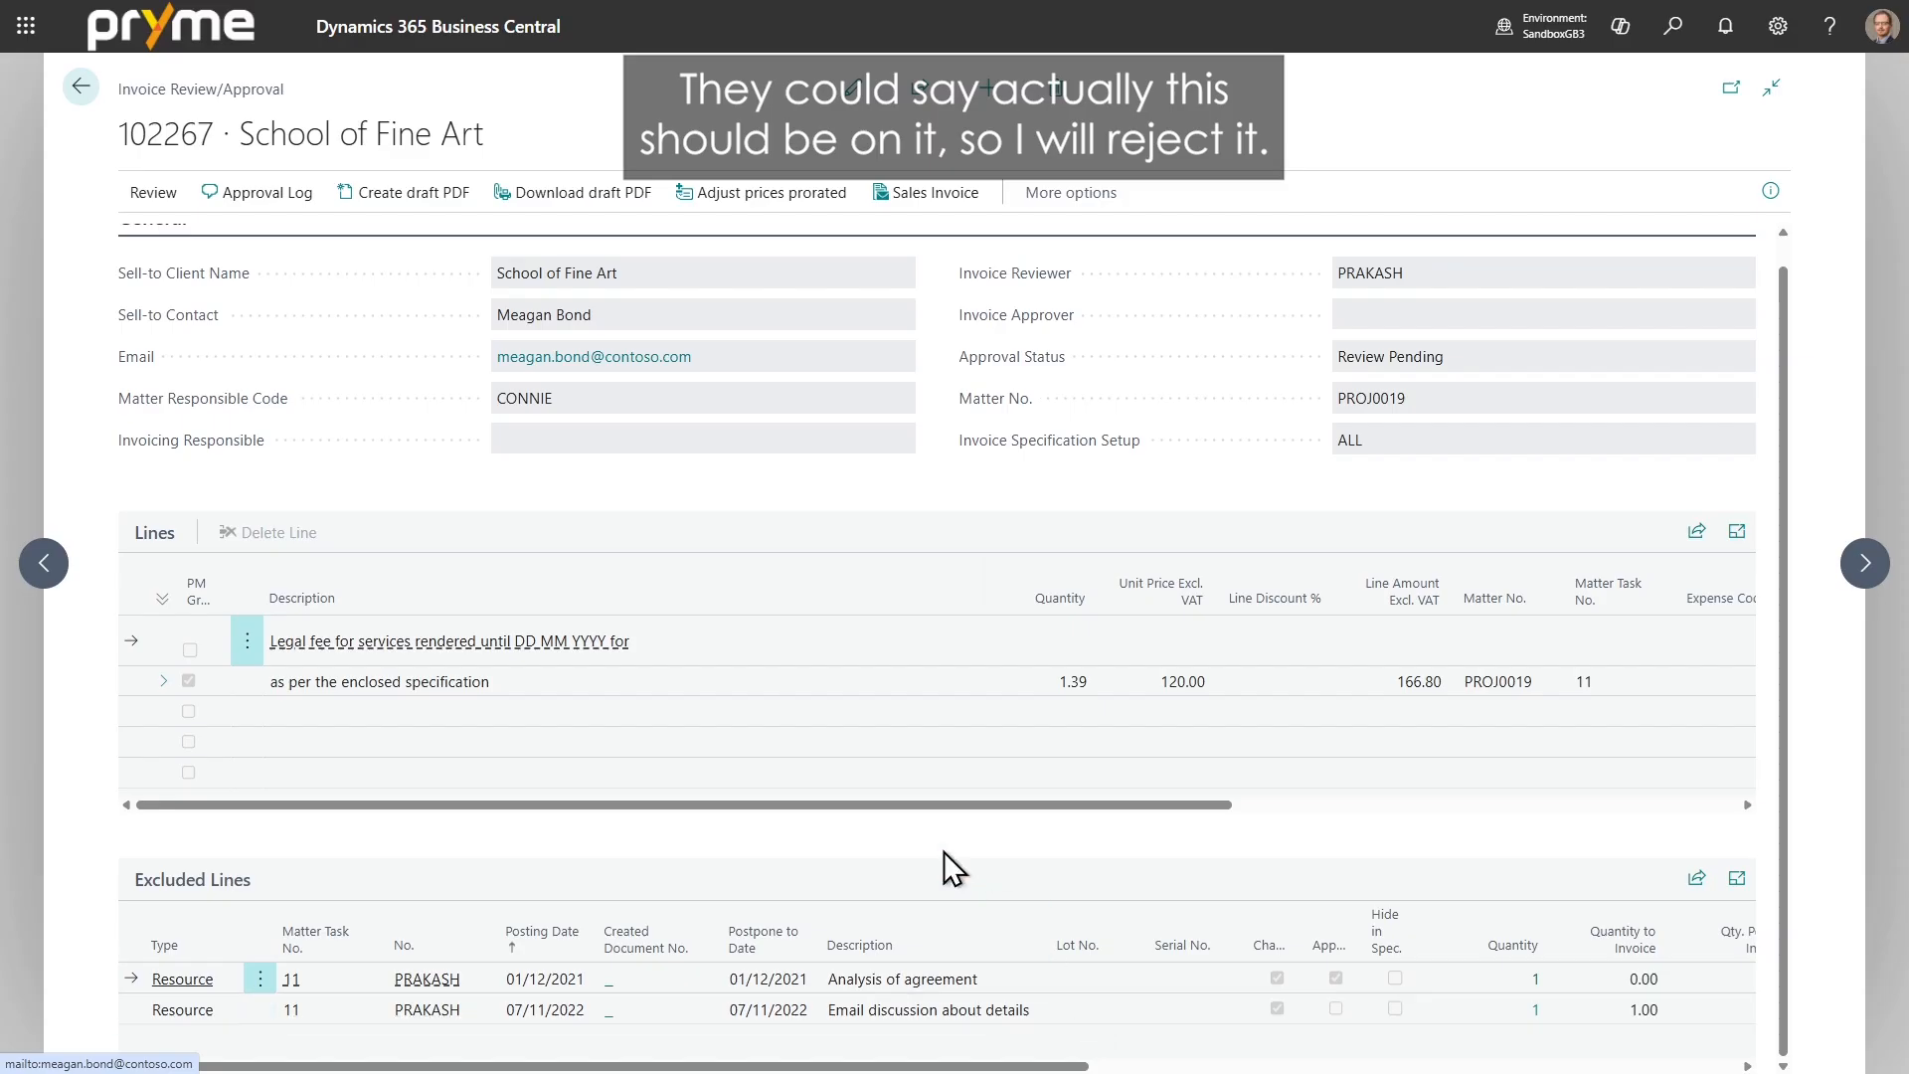
click(157, 191)
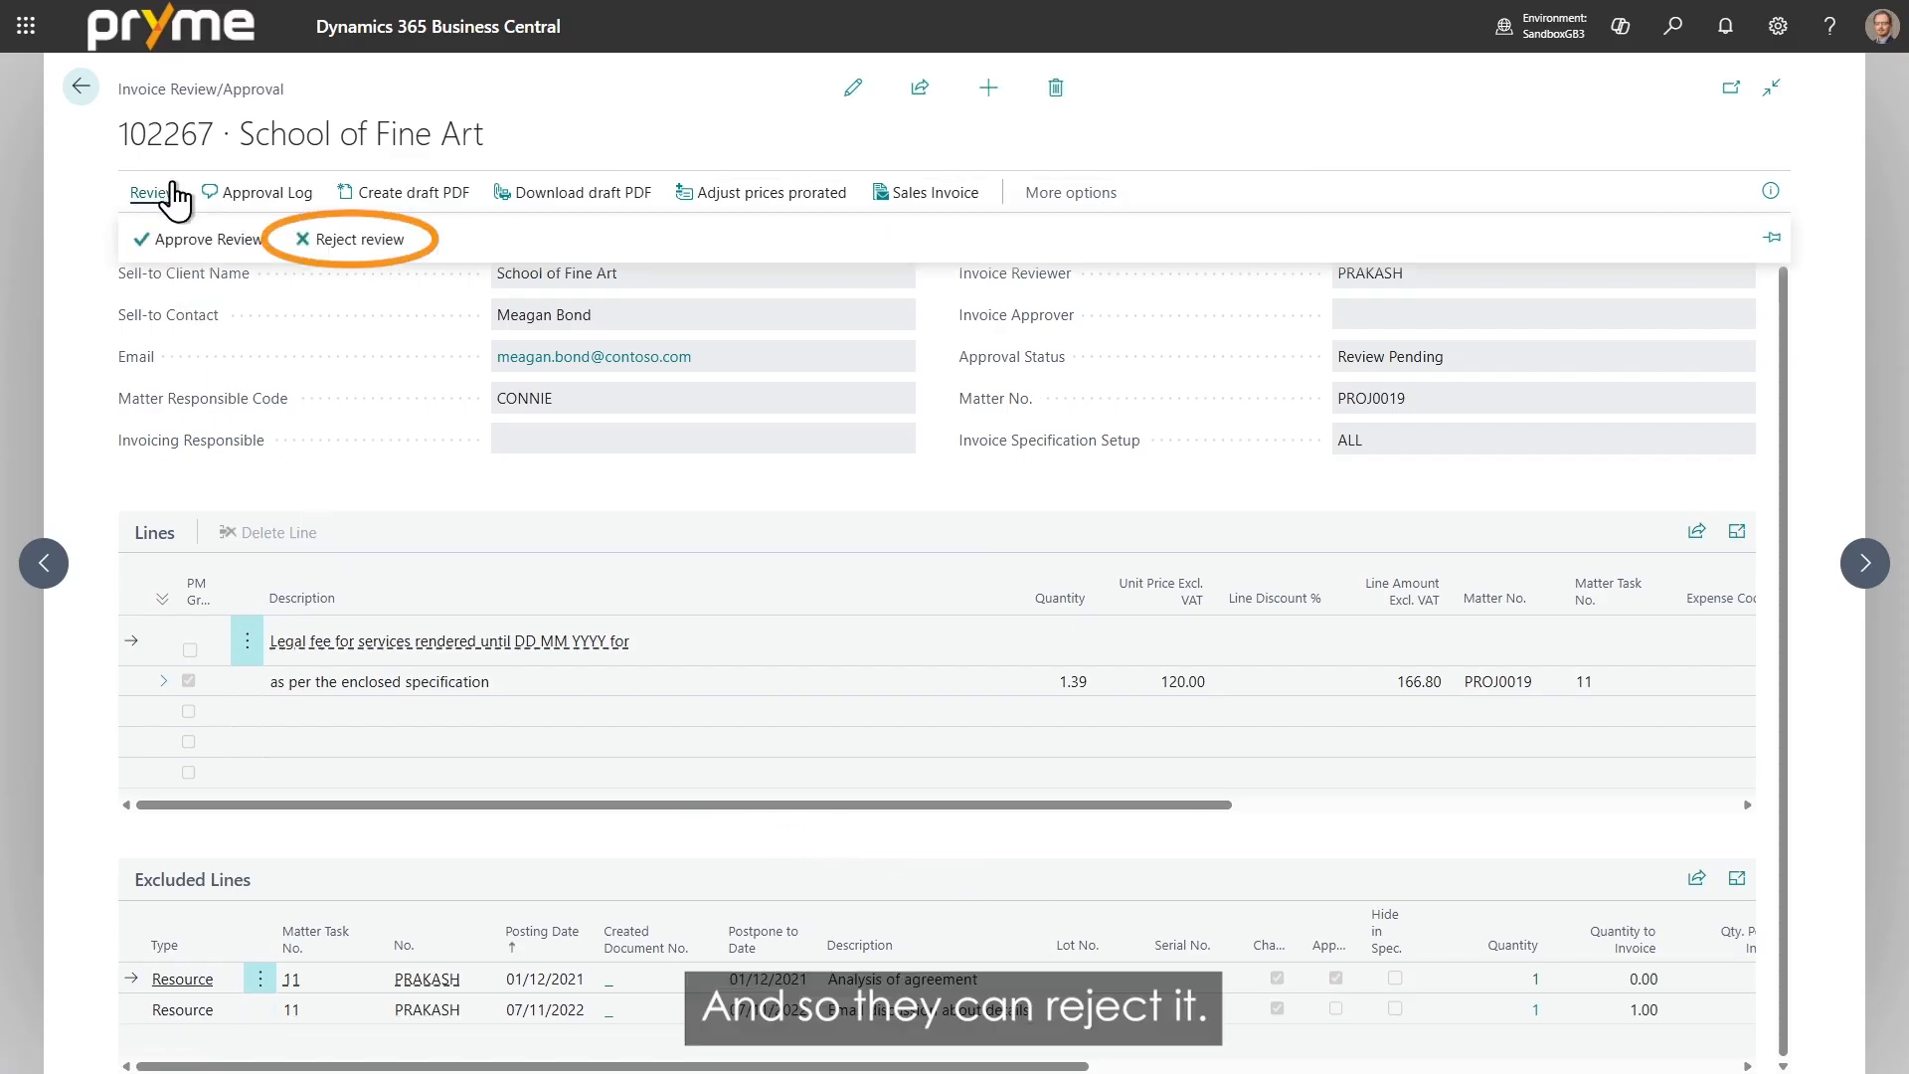
click(166, 682)
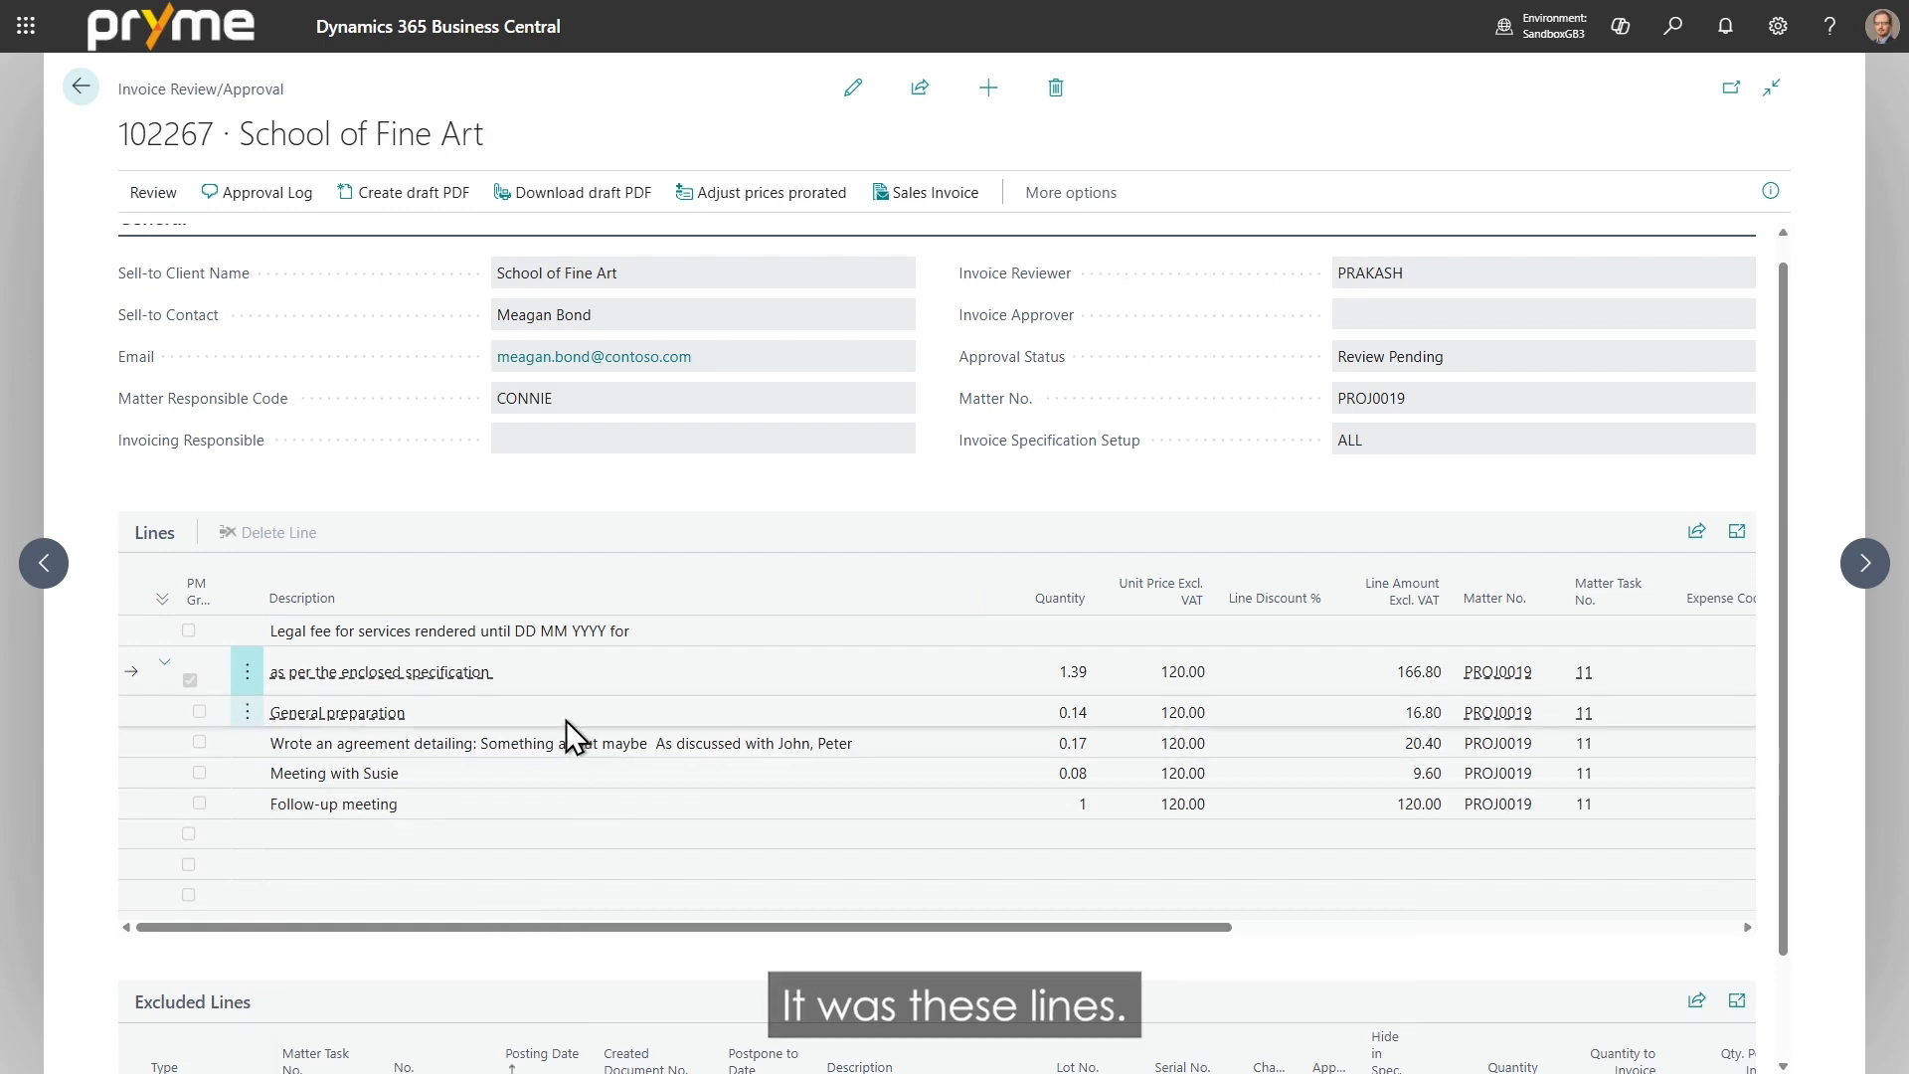
Step: Make the invoice review editable and replace the attendee's first name in the 0.08-hour meeting line's extended description
click(848, 92)
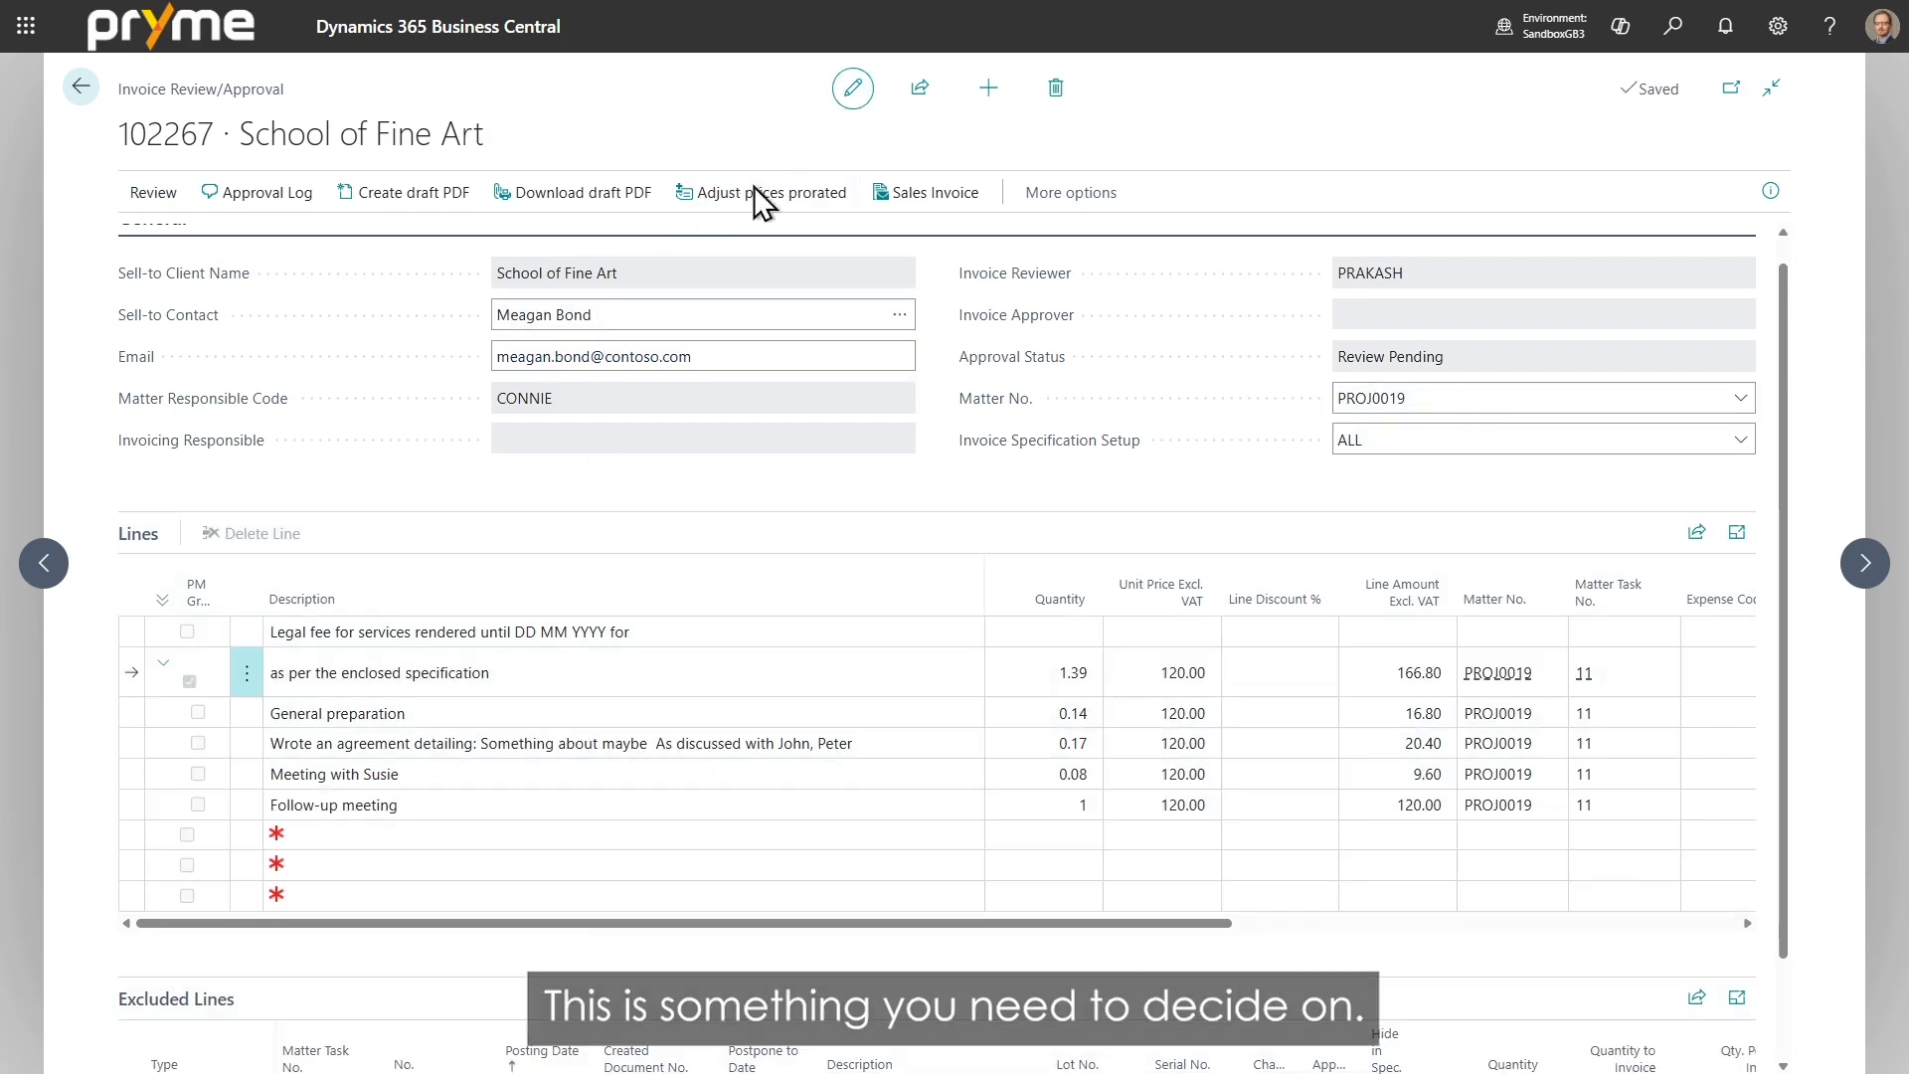
click(443, 777)
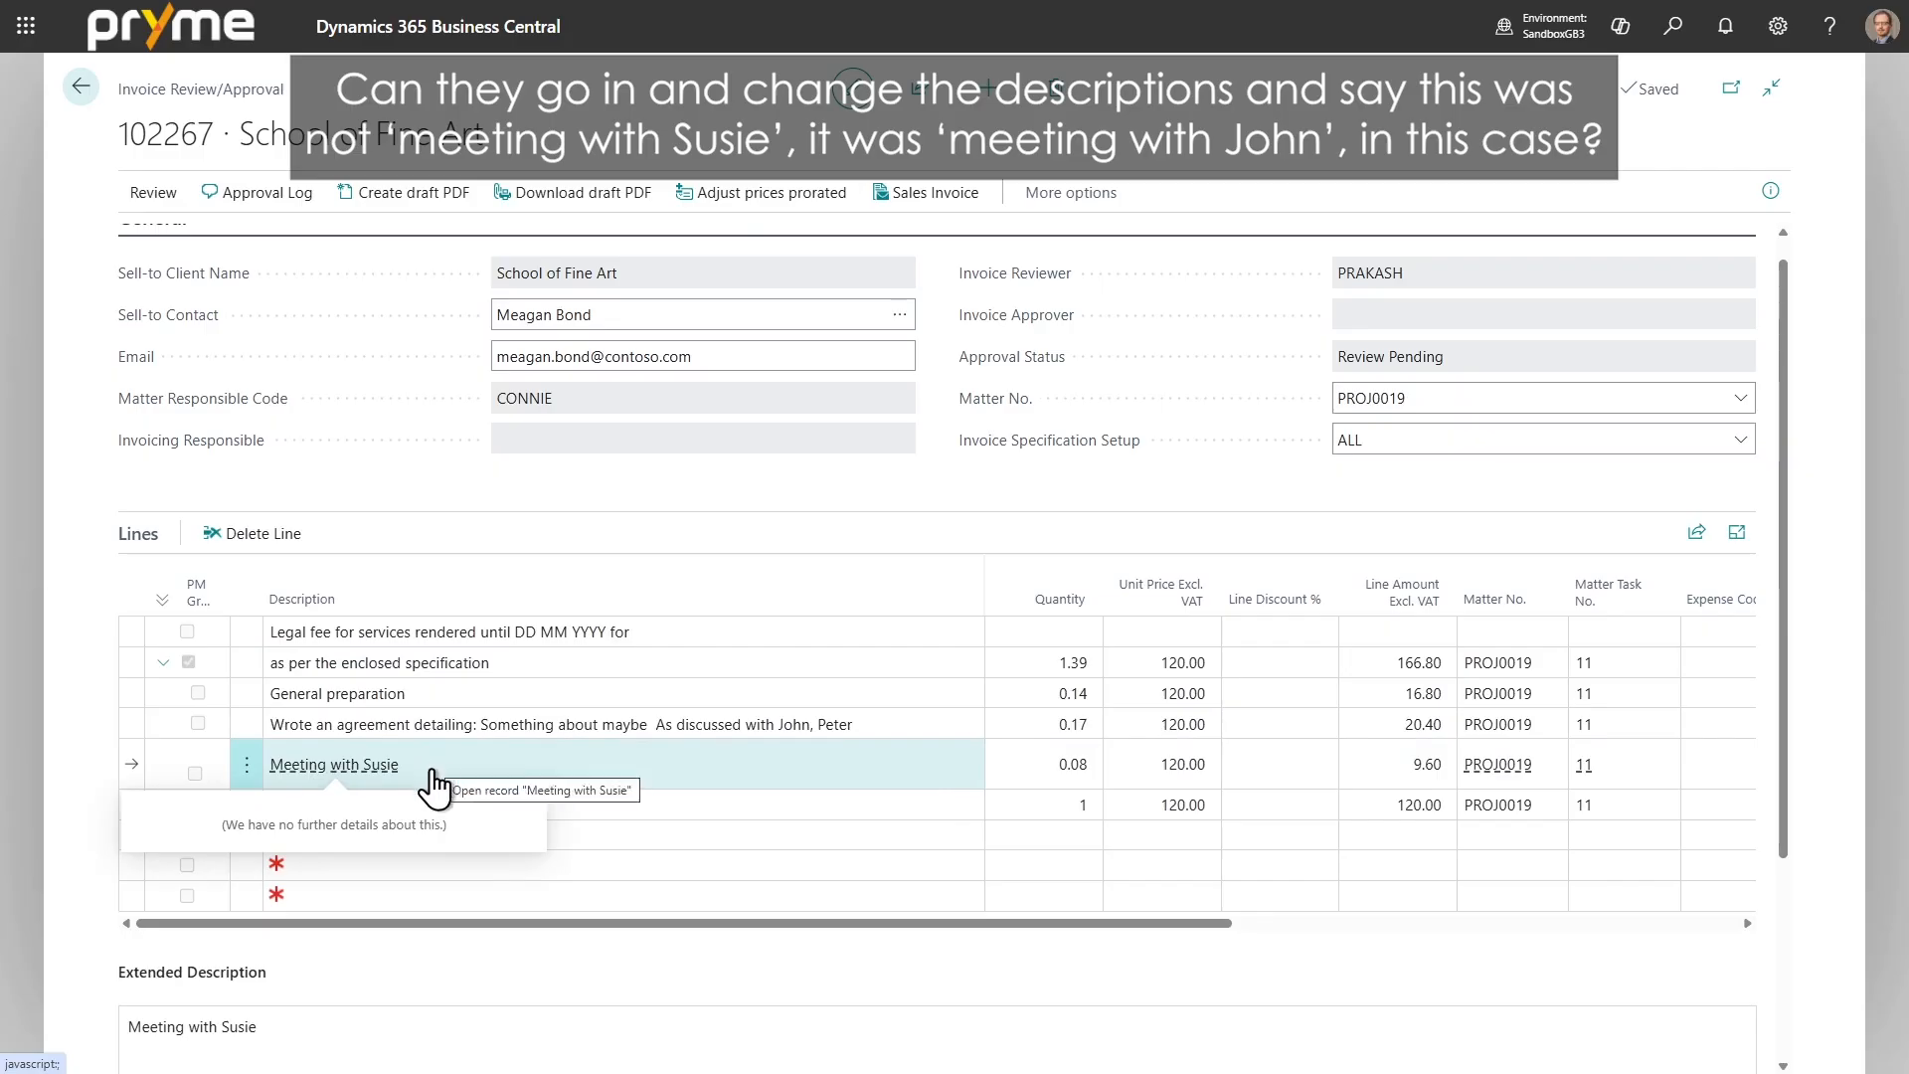
click(331, 1017)
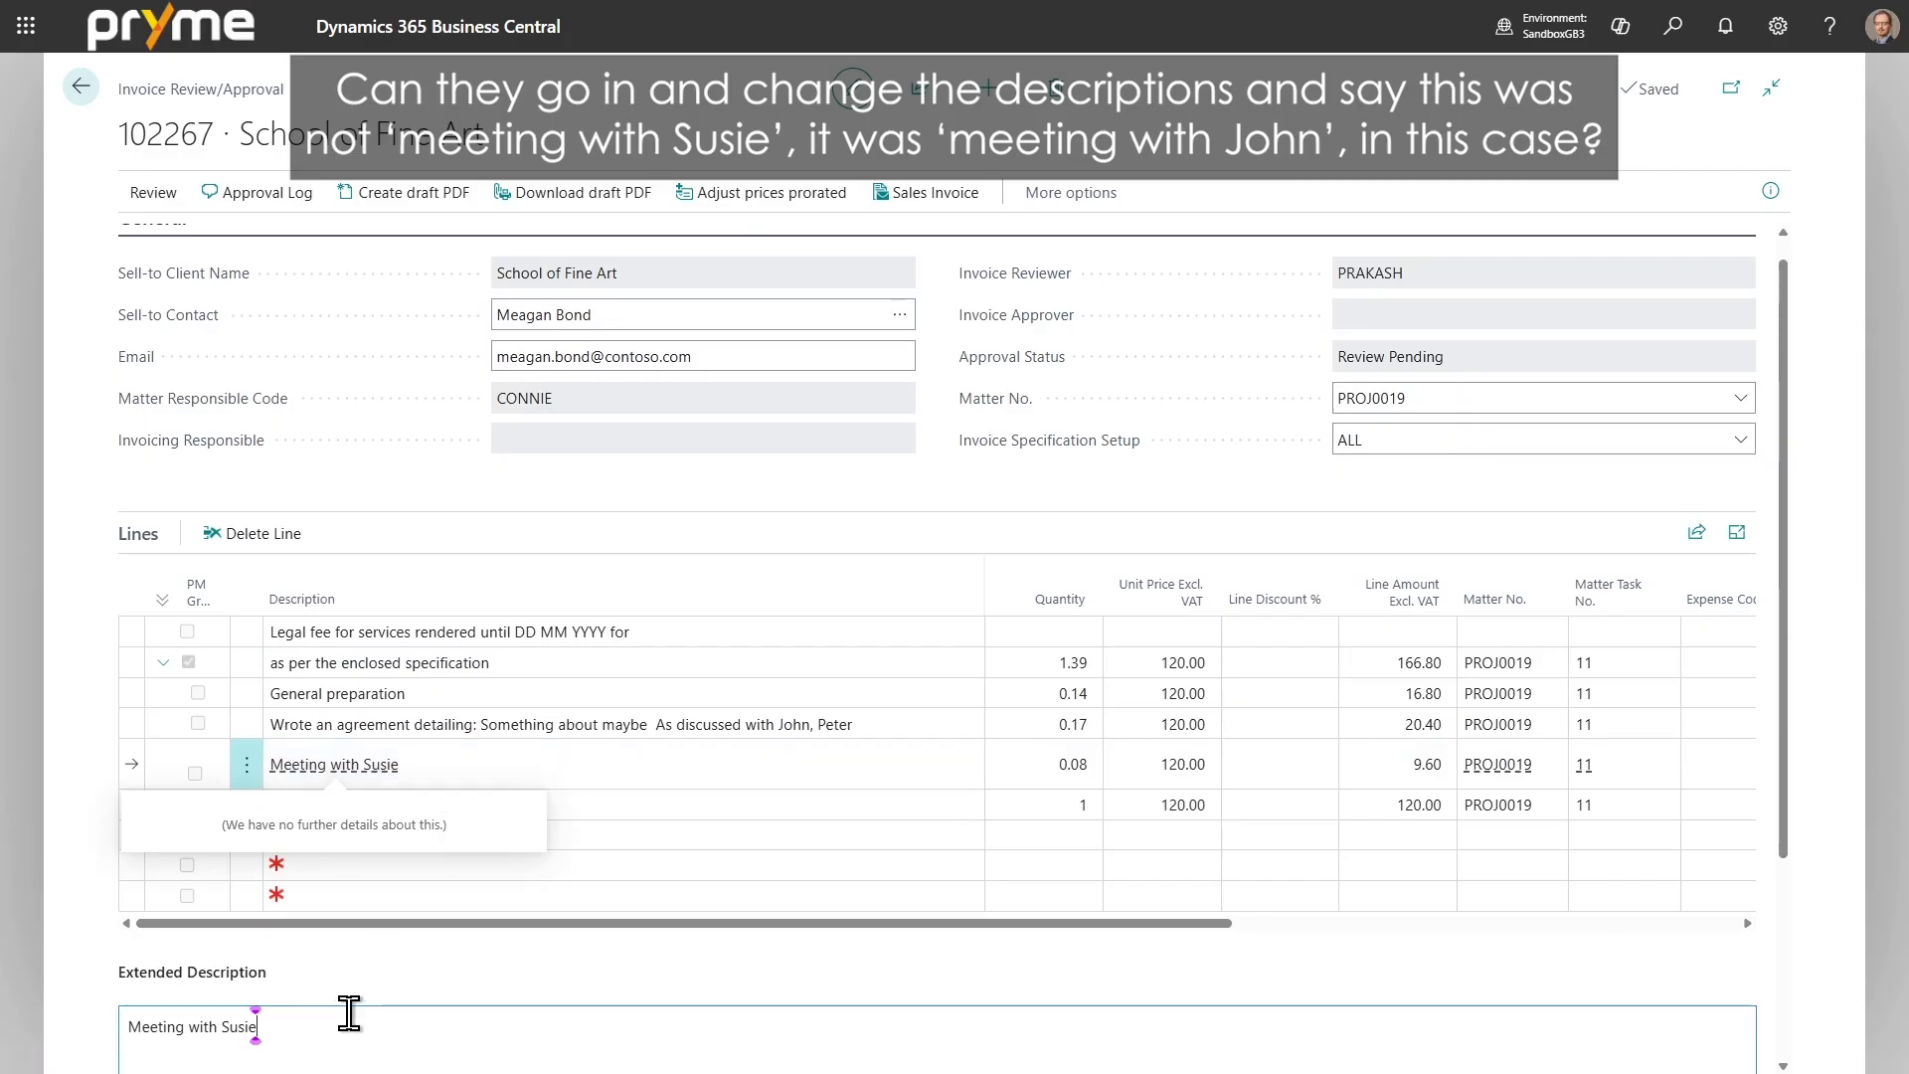
key(BackSpace)
key(BackSpace)
key(BackSpace)
key(BackSpace)
key(BackSpace)
text(John)
click(385, 970)
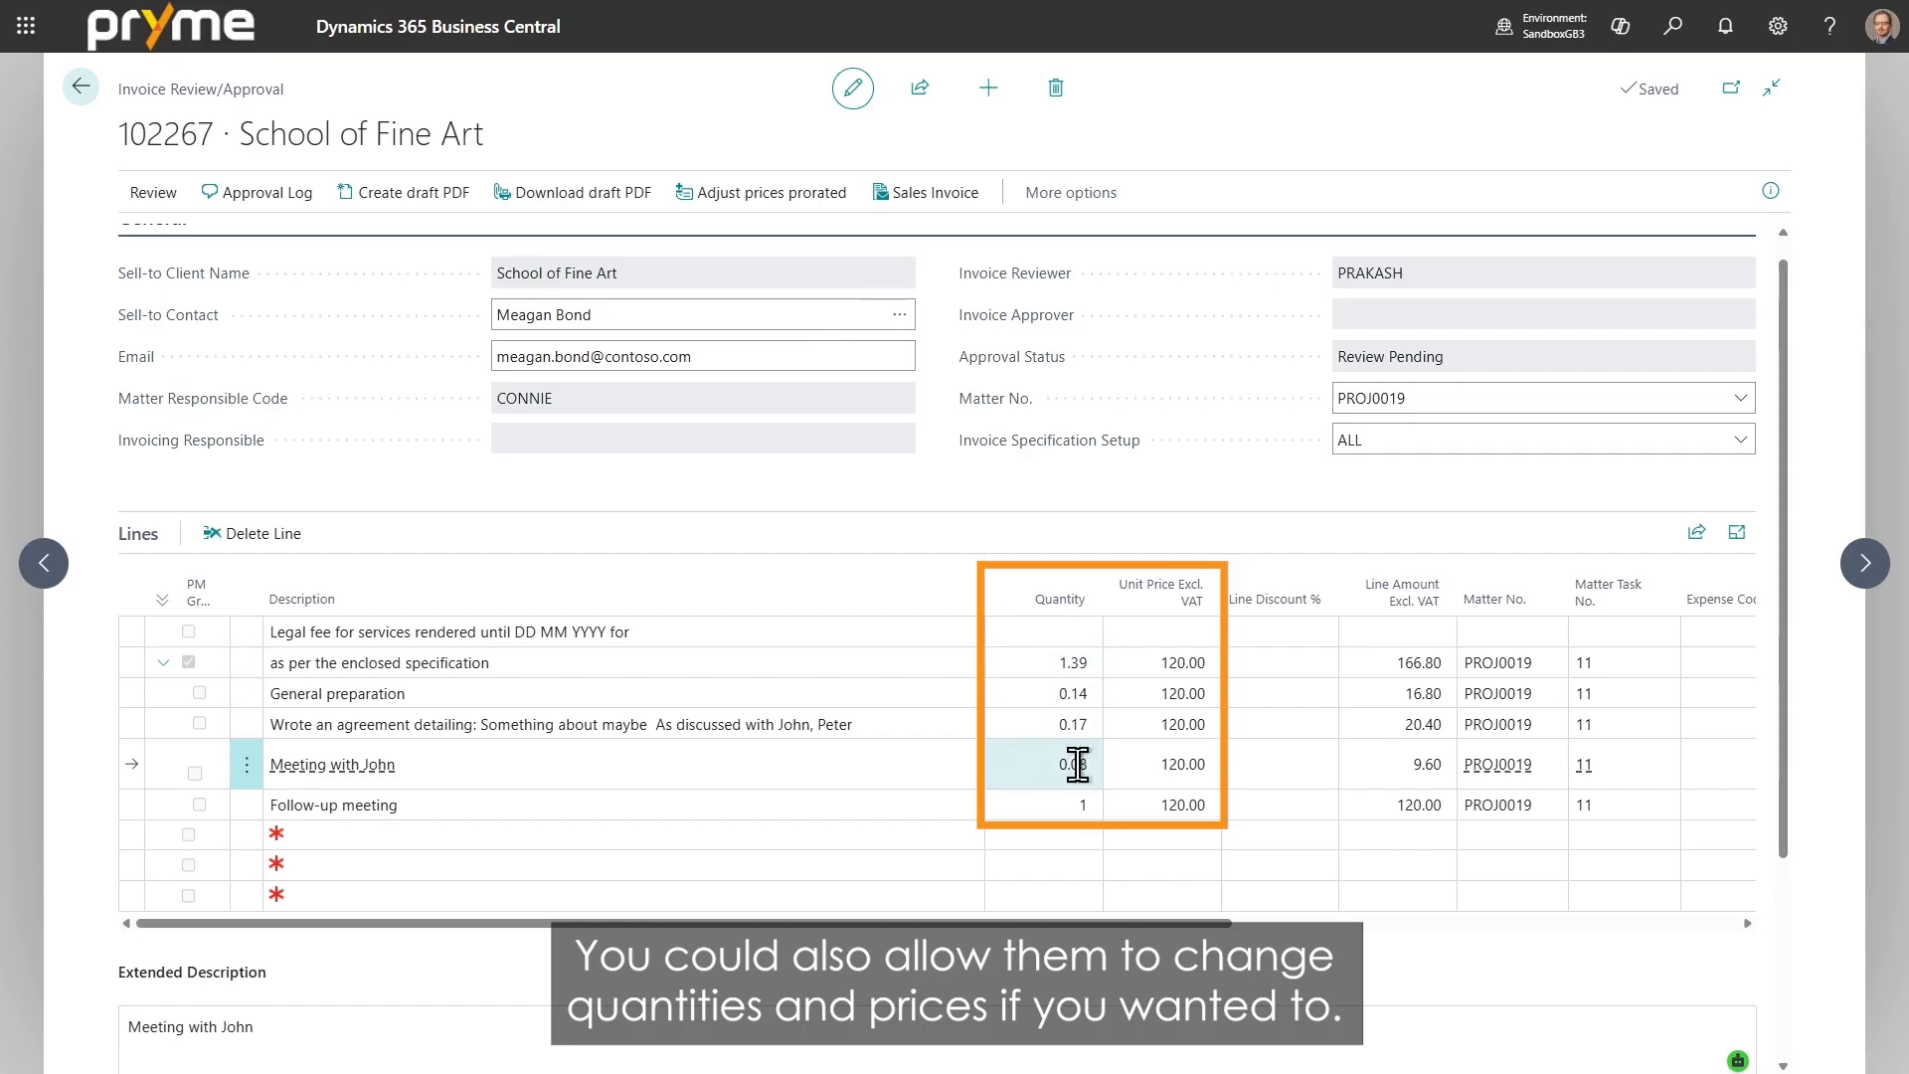
Step: Set the unit price excluding VAT of the 0.08-hour meeting line to 100
click(1175, 766)
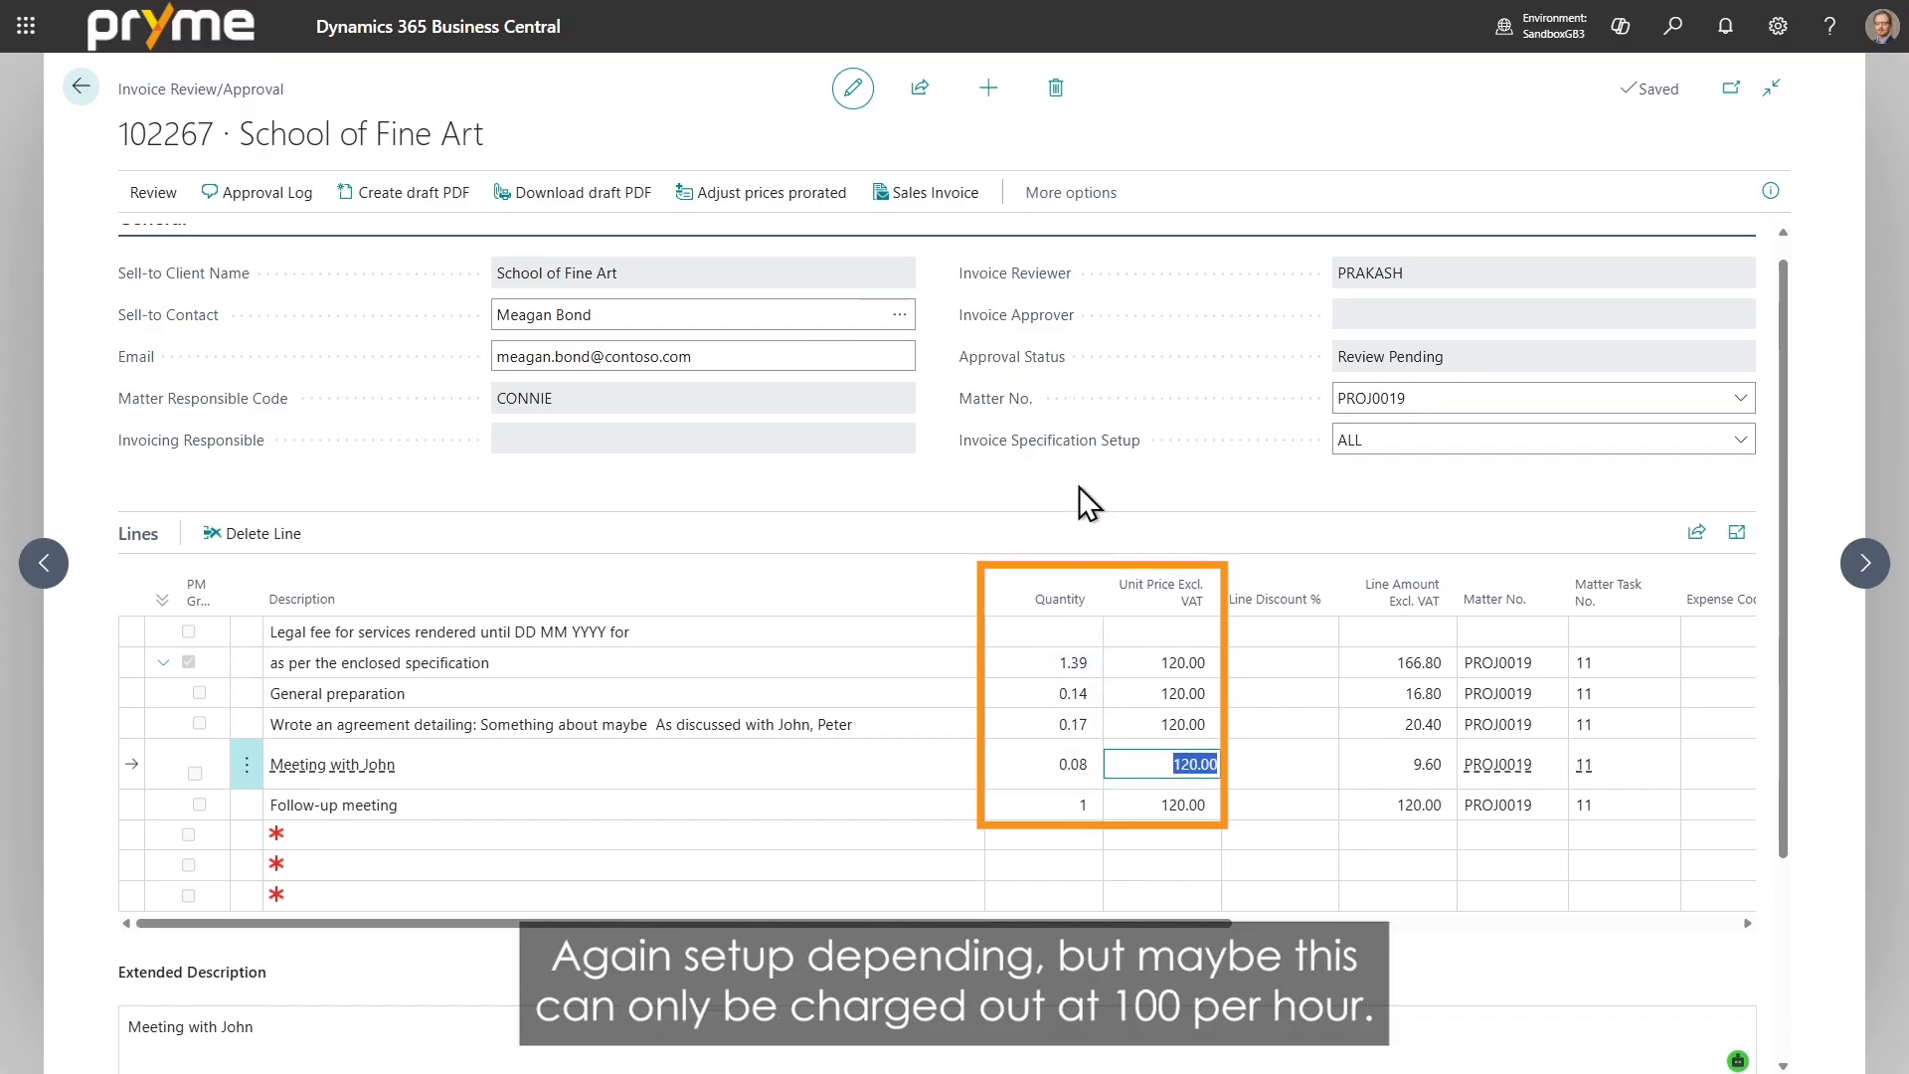
text(100)
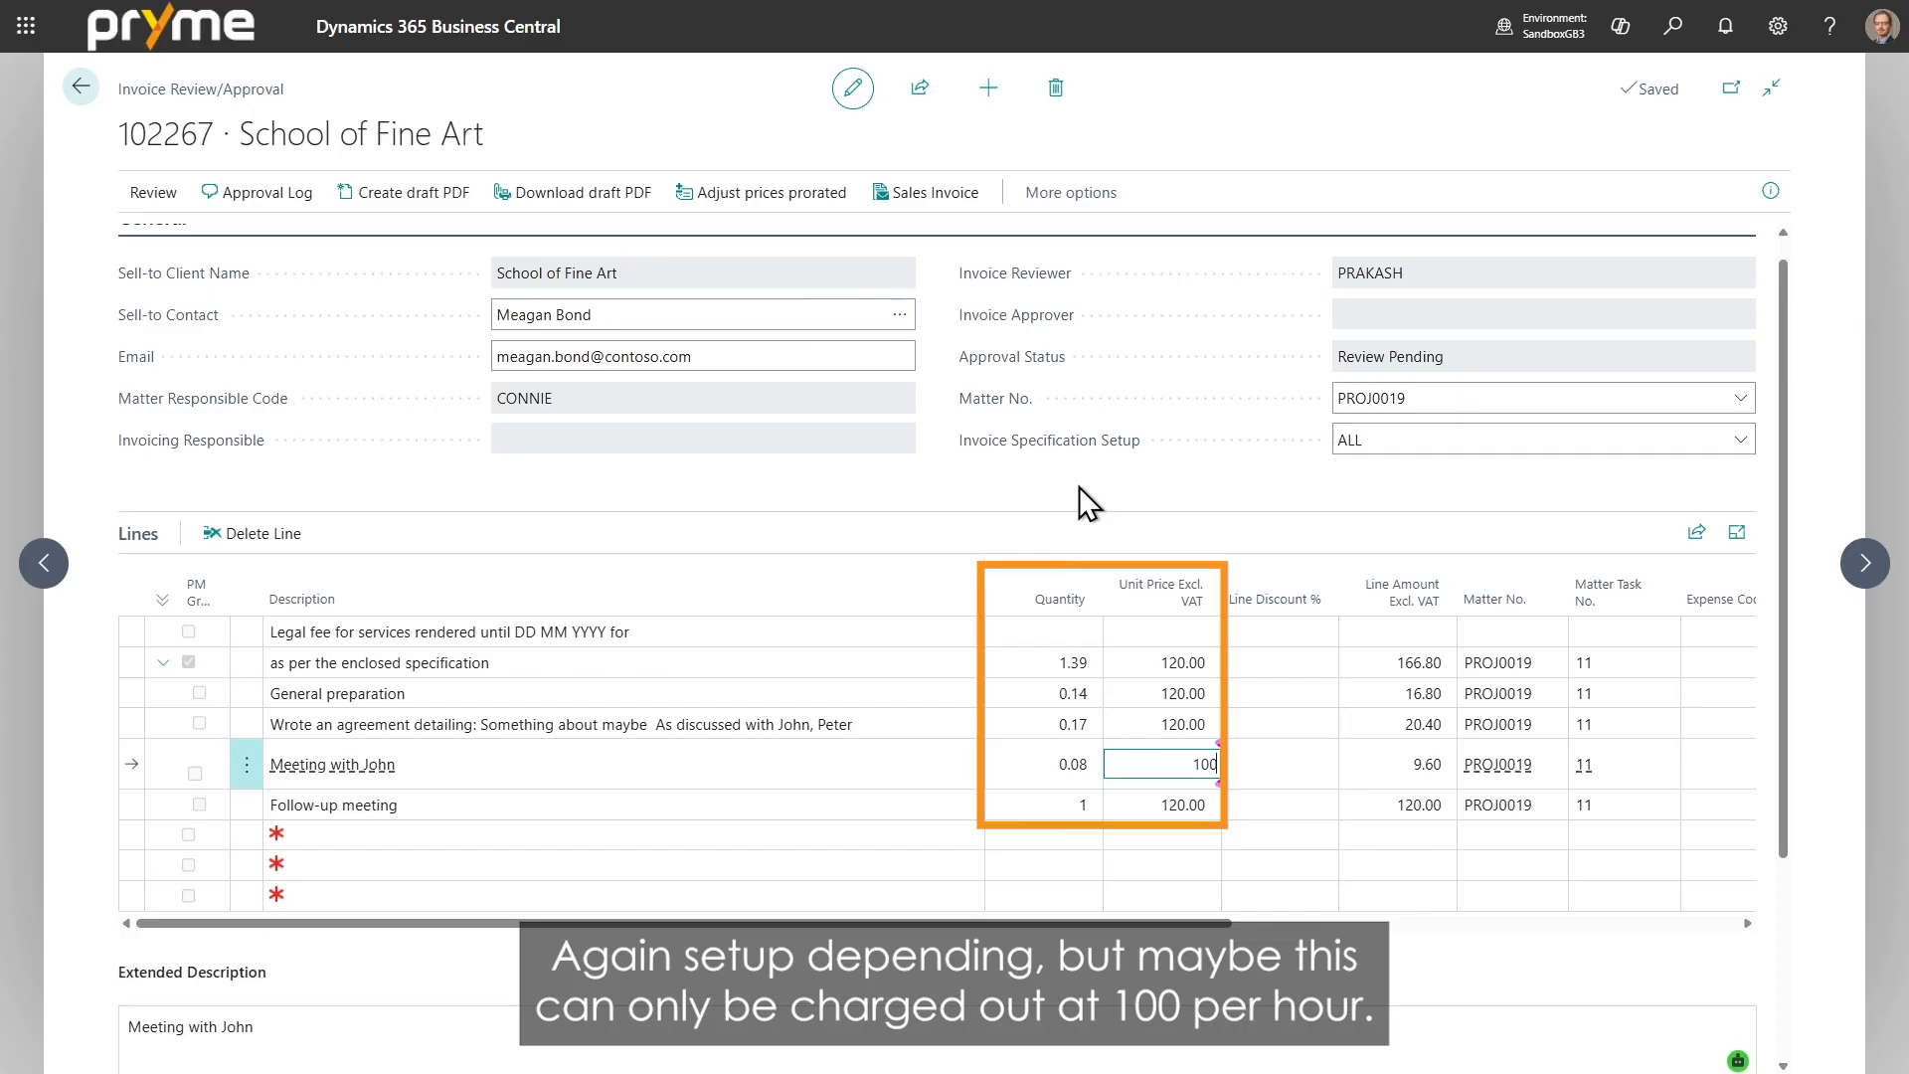
key(Tab)
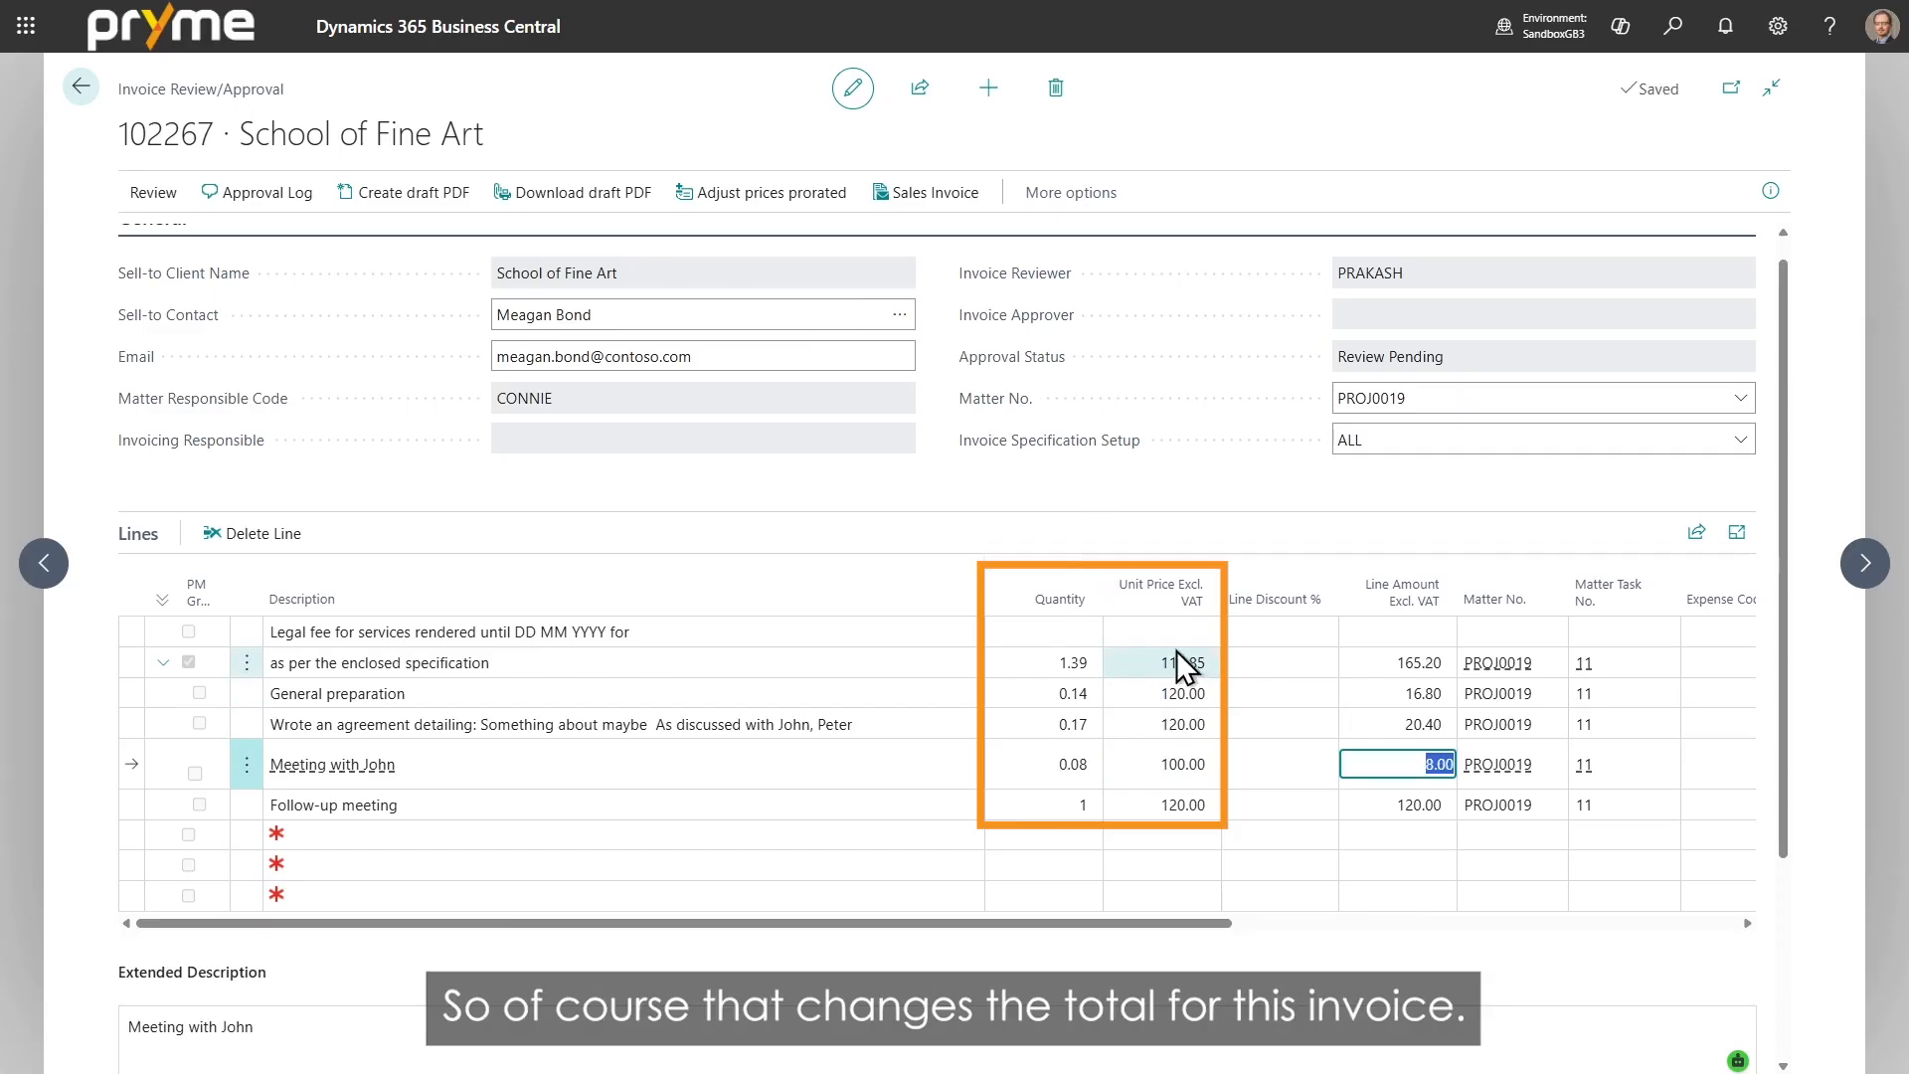
click(1072, 485)
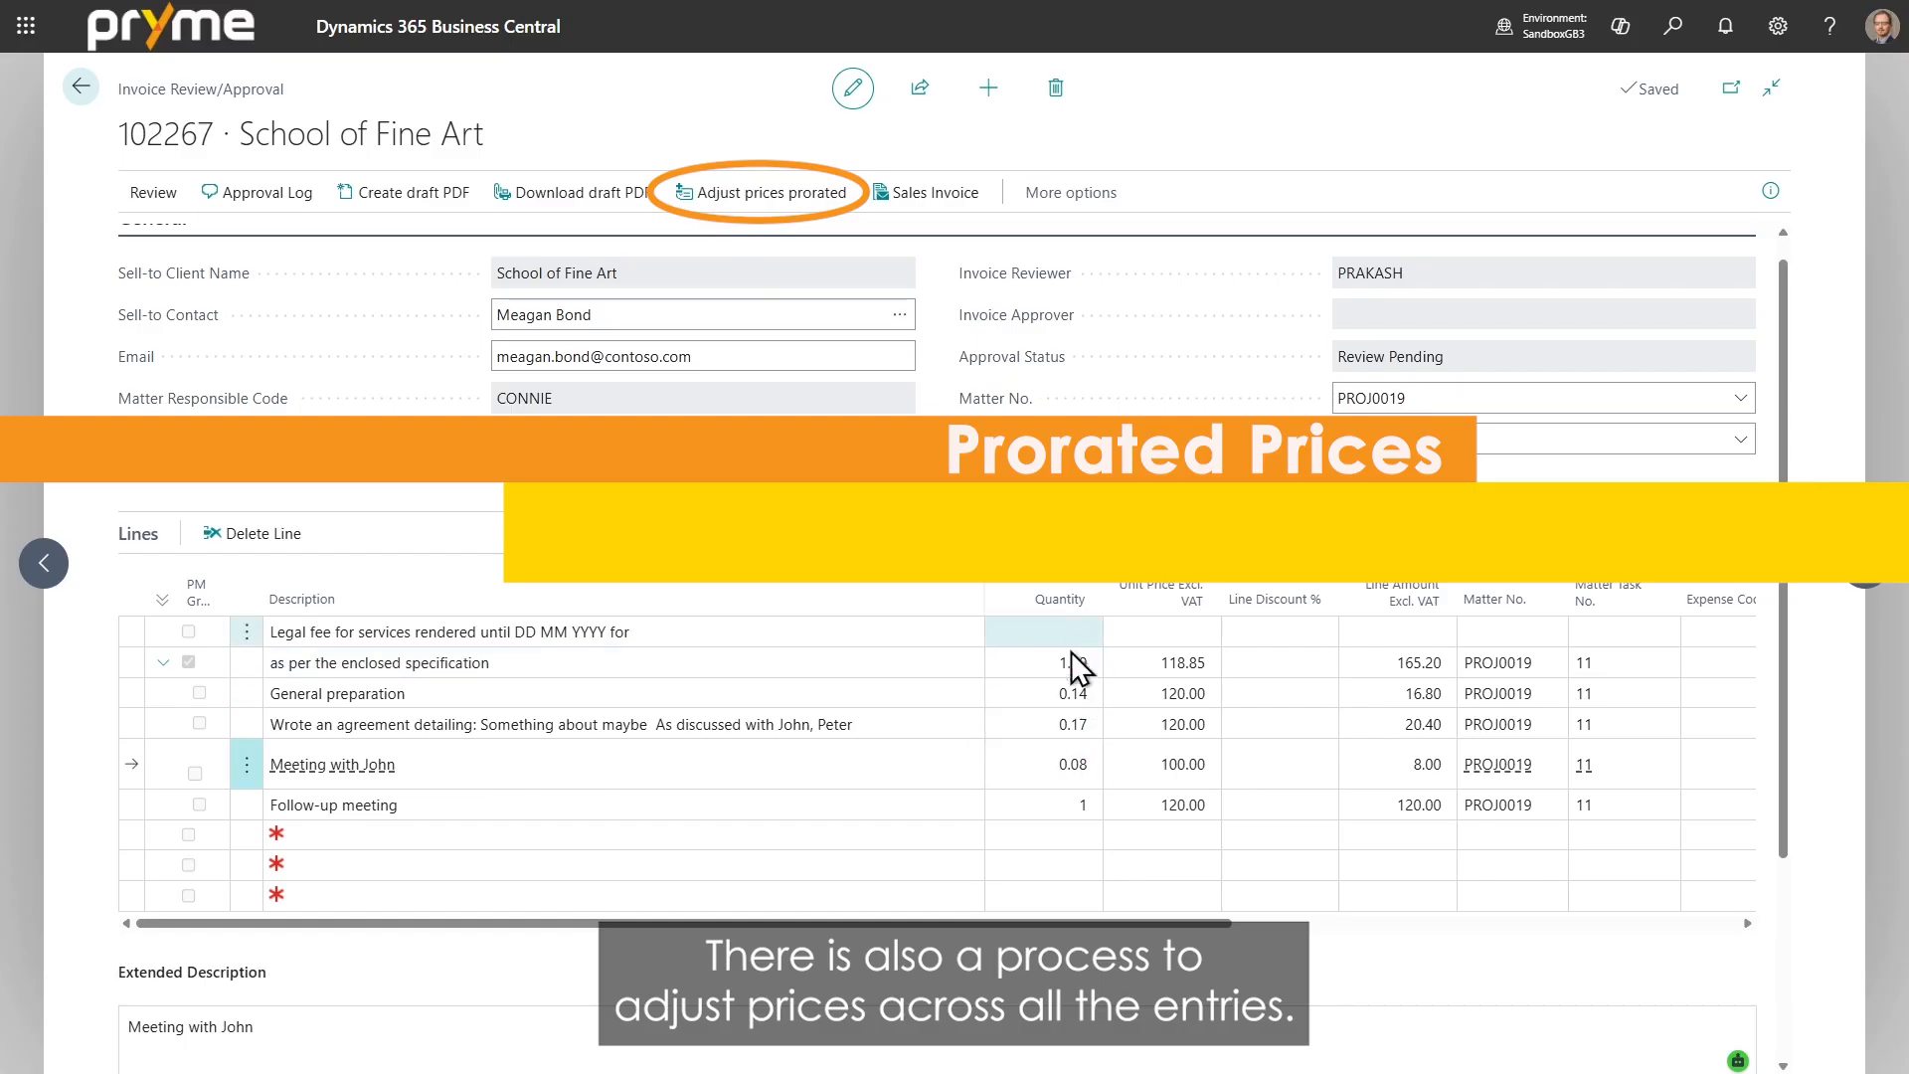
Step: Adjust the invoice prices prorated to a new grand total of 150 and approve the invoice review
click(782, 207)
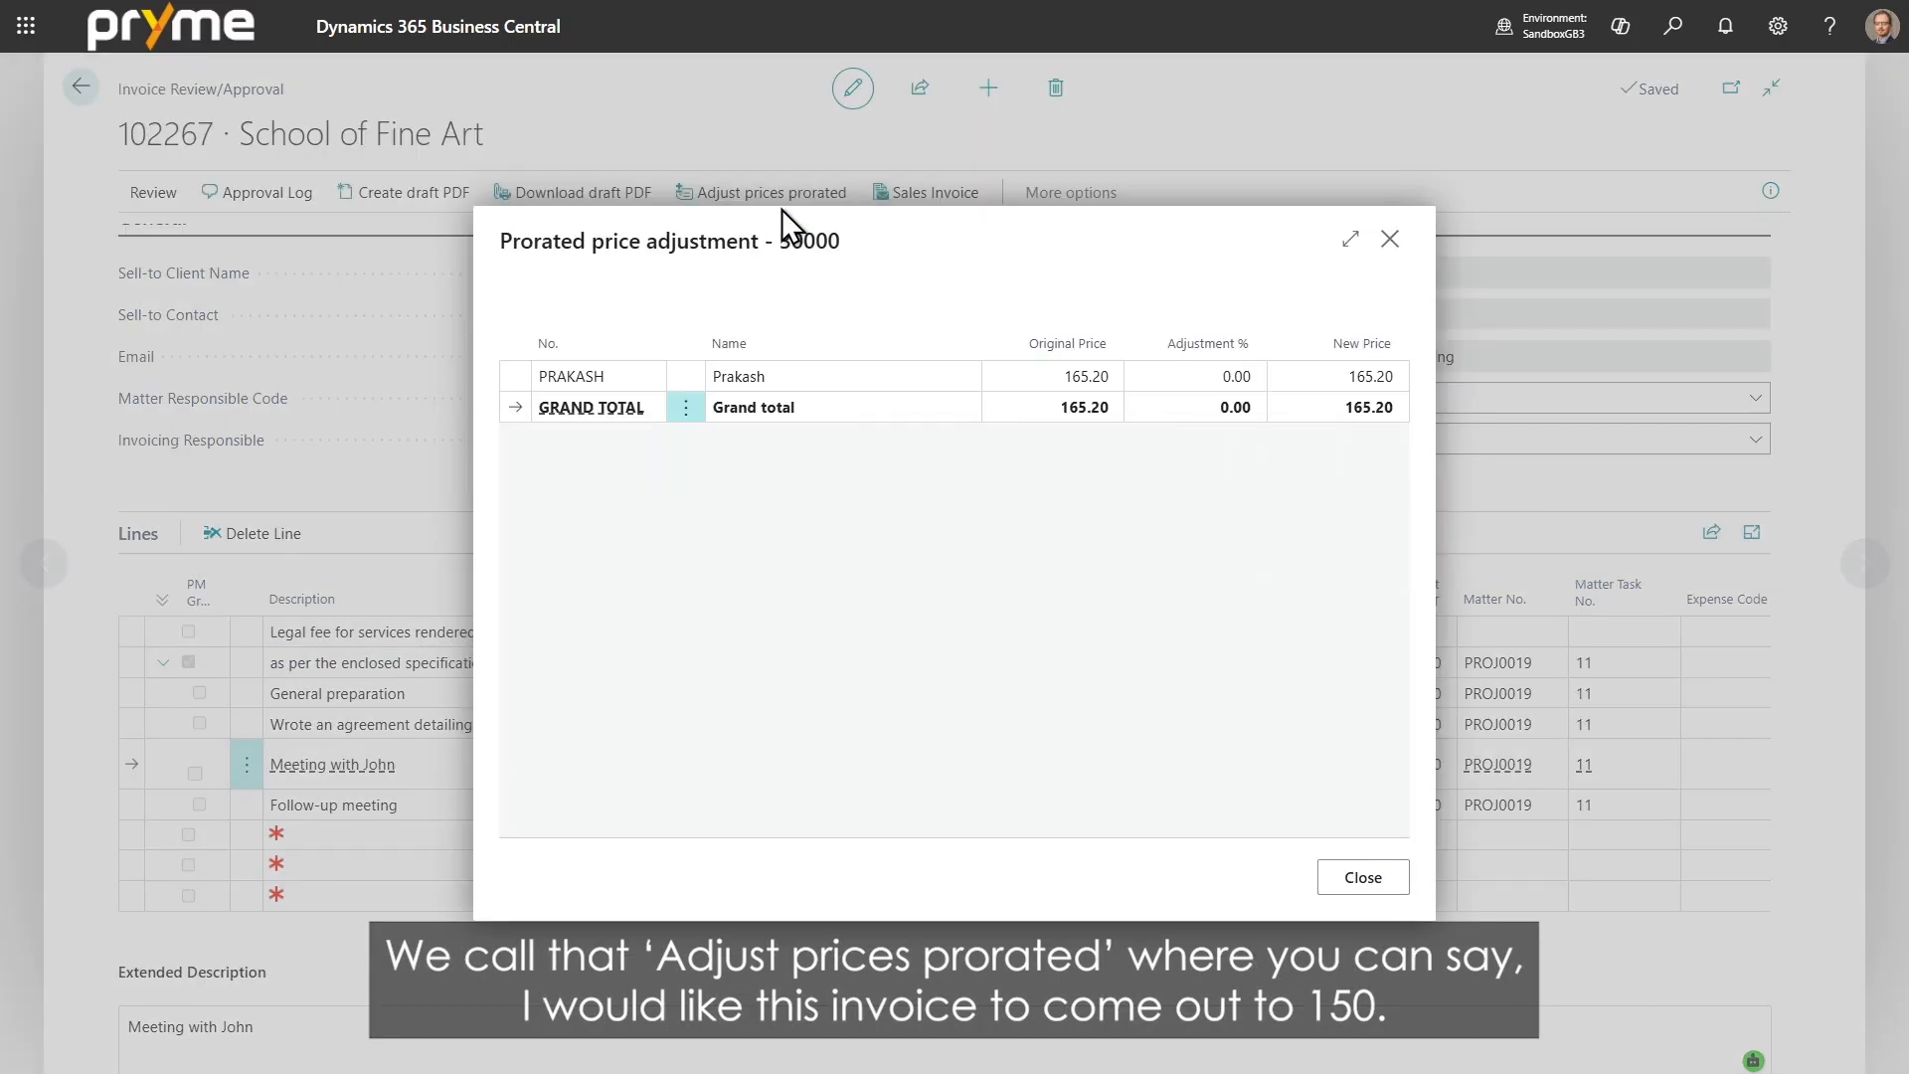
click(1335, 406)
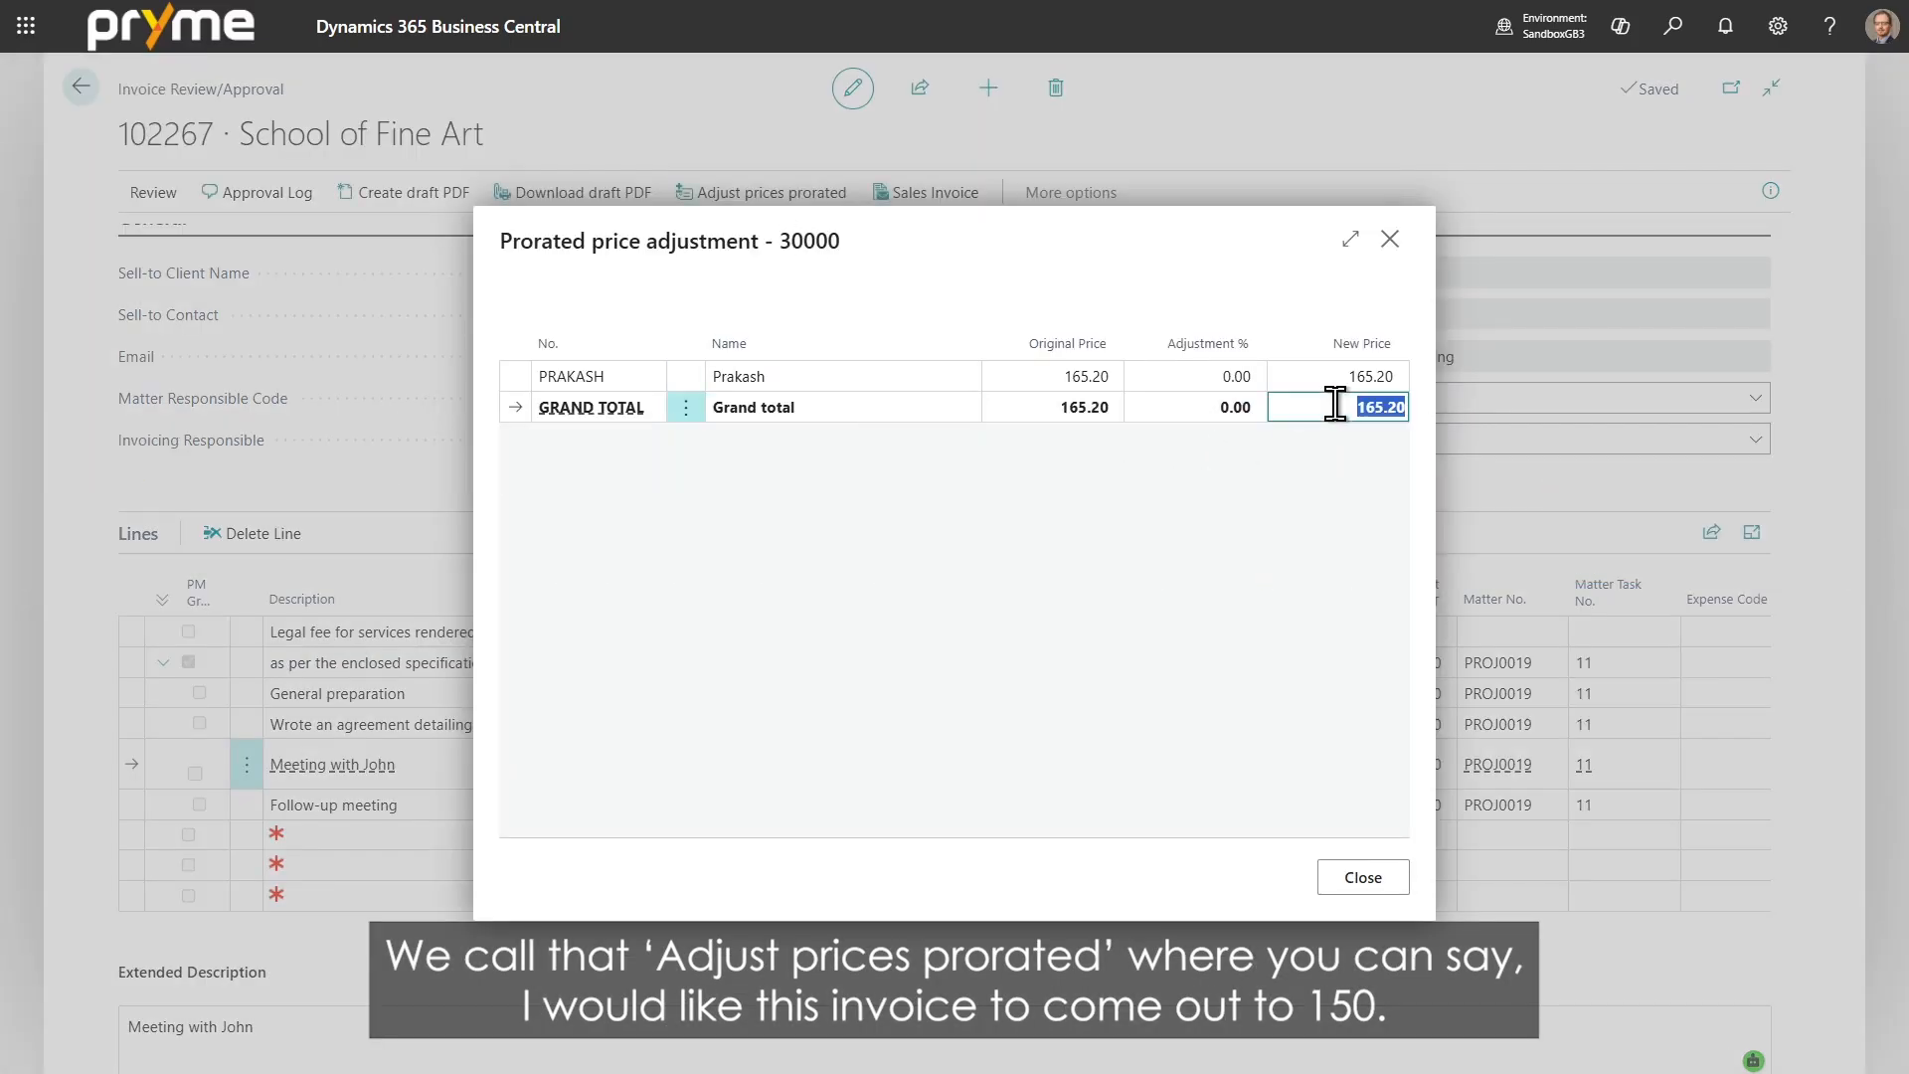
text(150)
key(Tab)
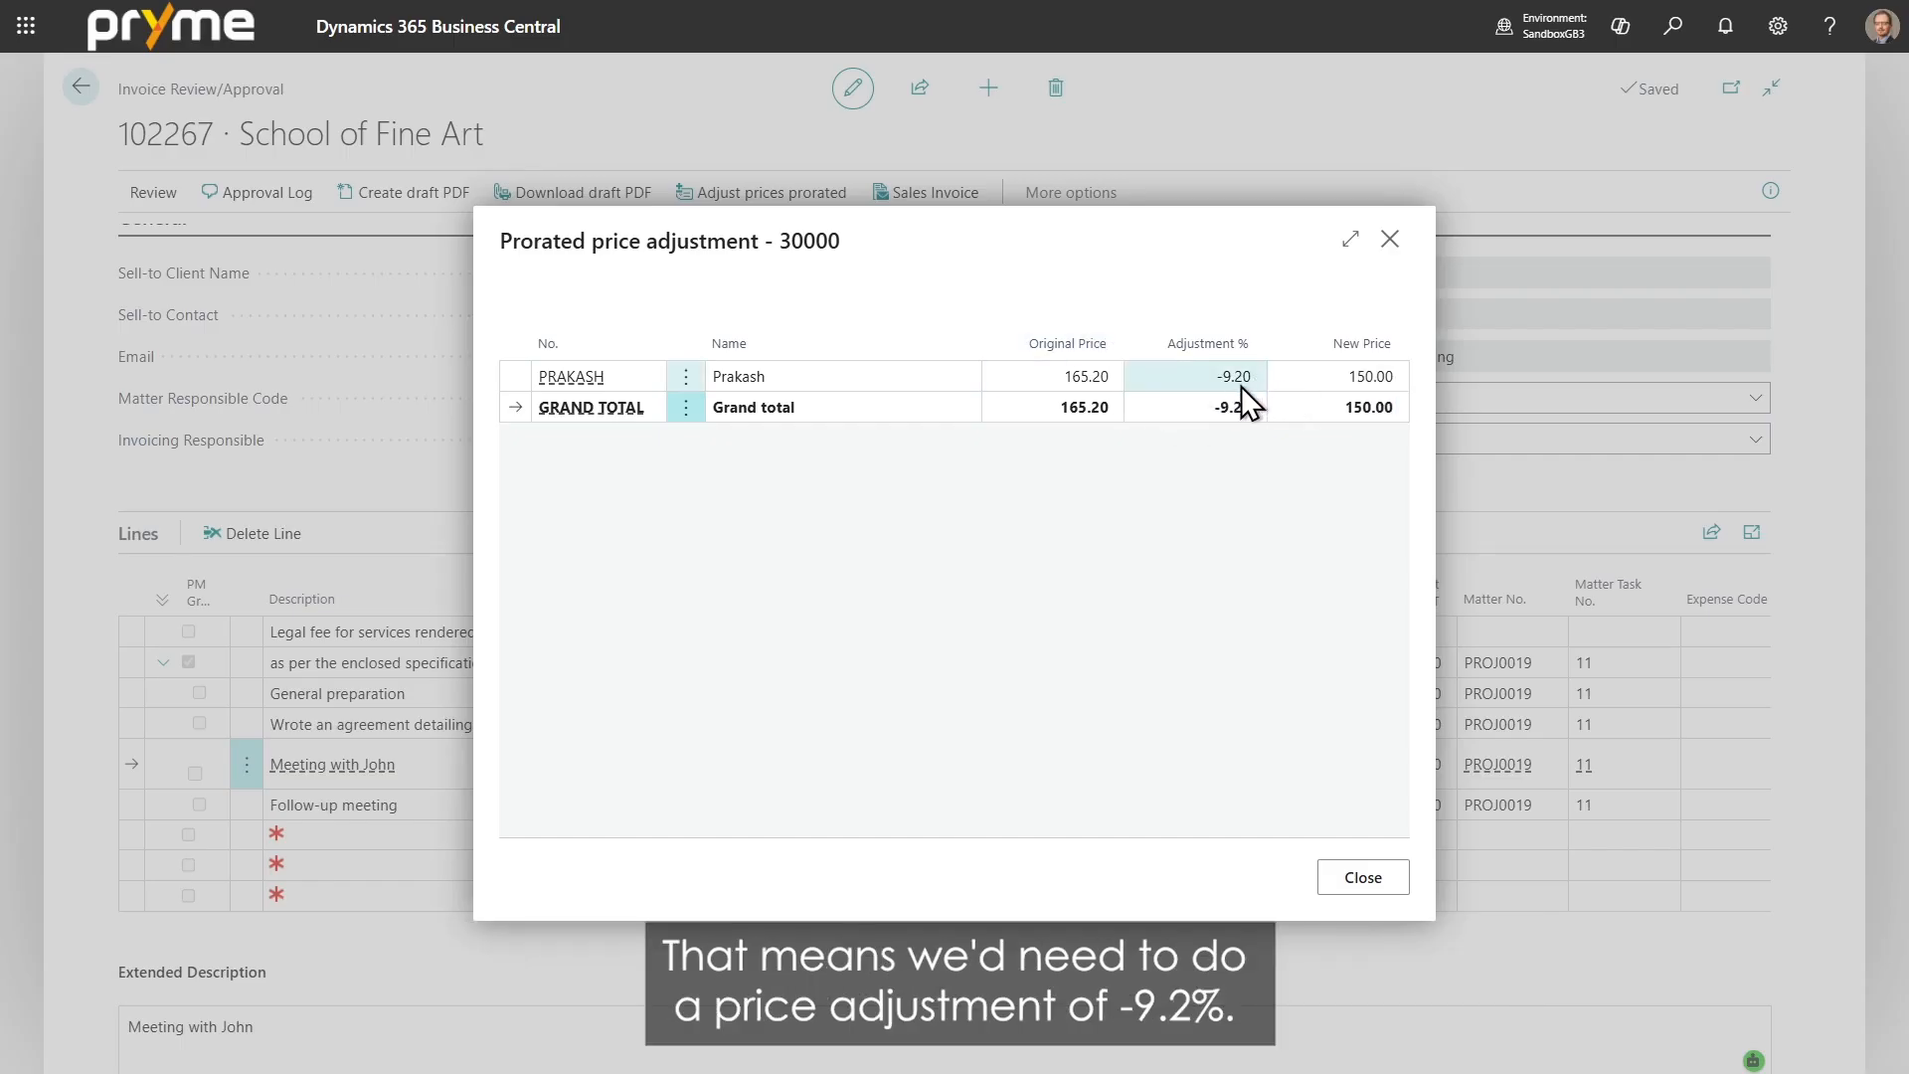
click(1374, 884)
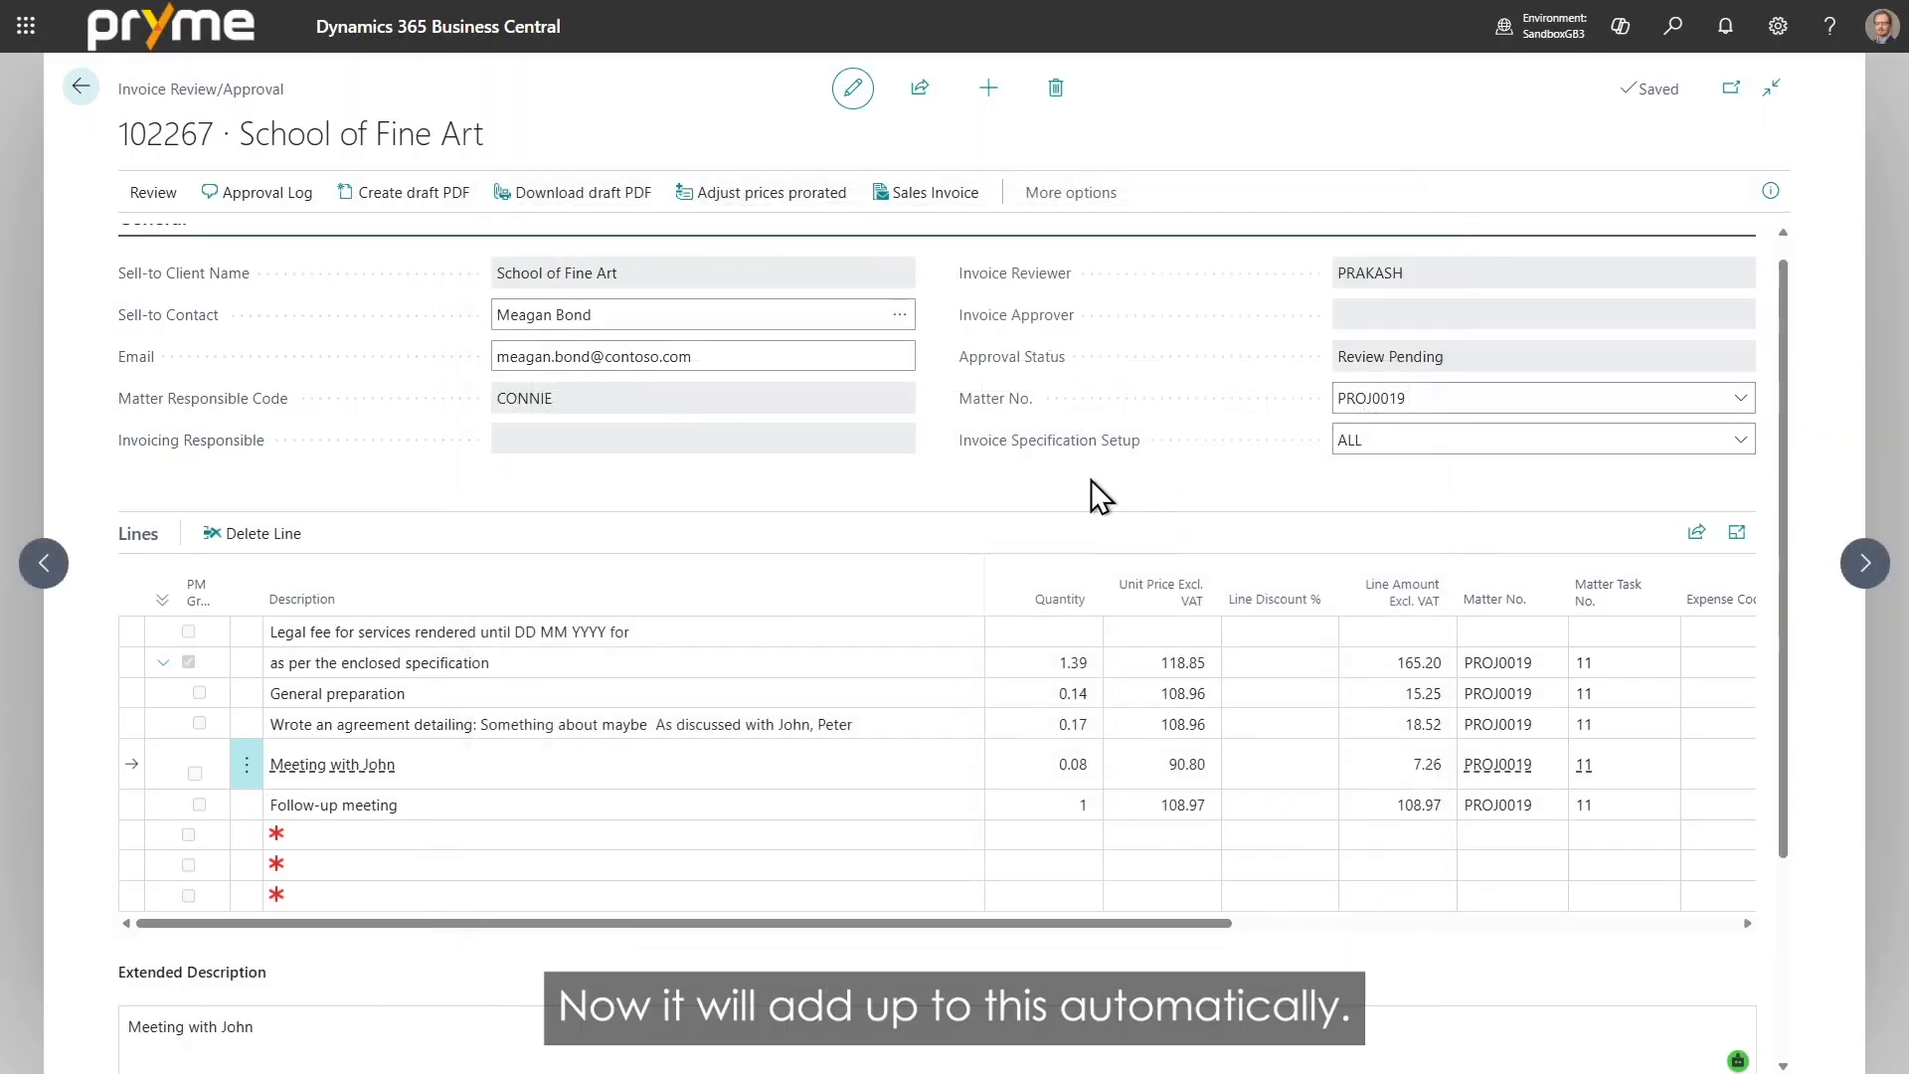
click(154, 192)
click(236, 242)
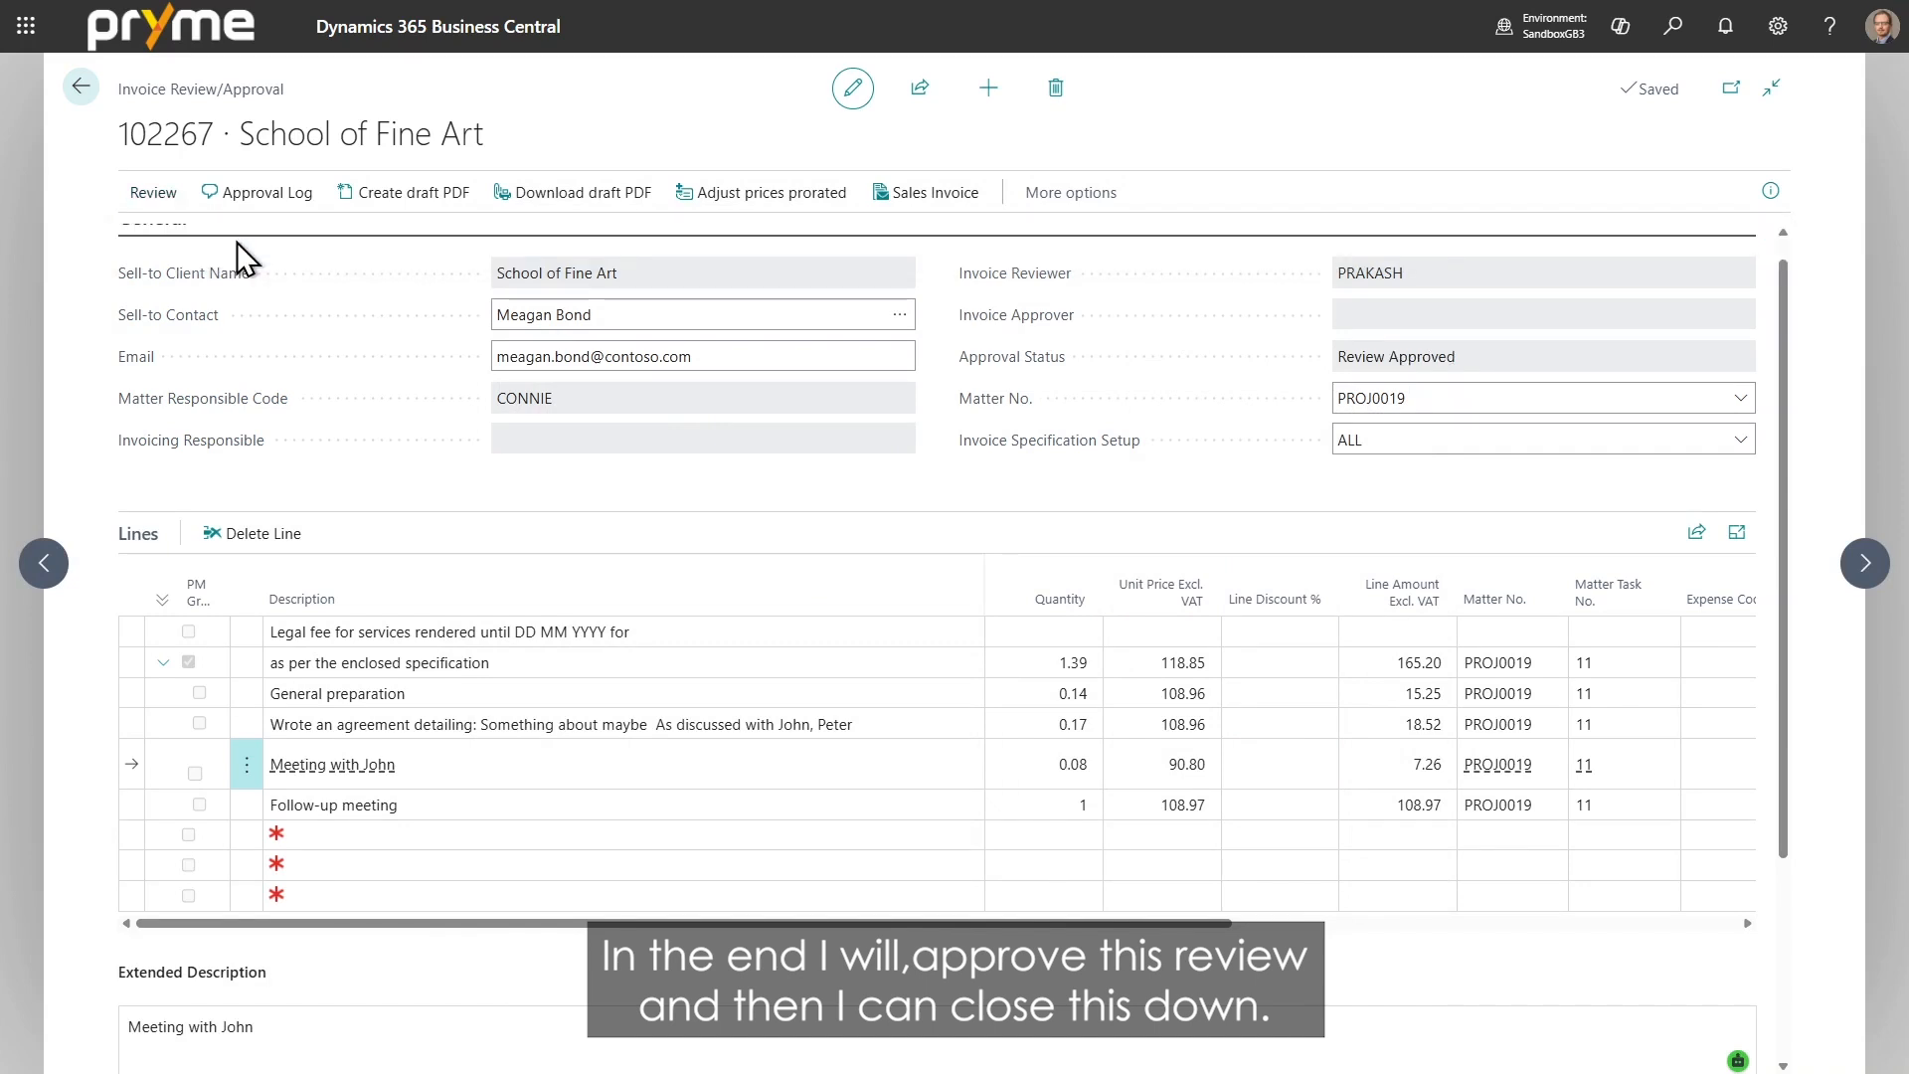
Step: Close the invoice review and create an invoice for the June 2026 service fee on matter PROJ0023, Demo 1
click(77, 89)
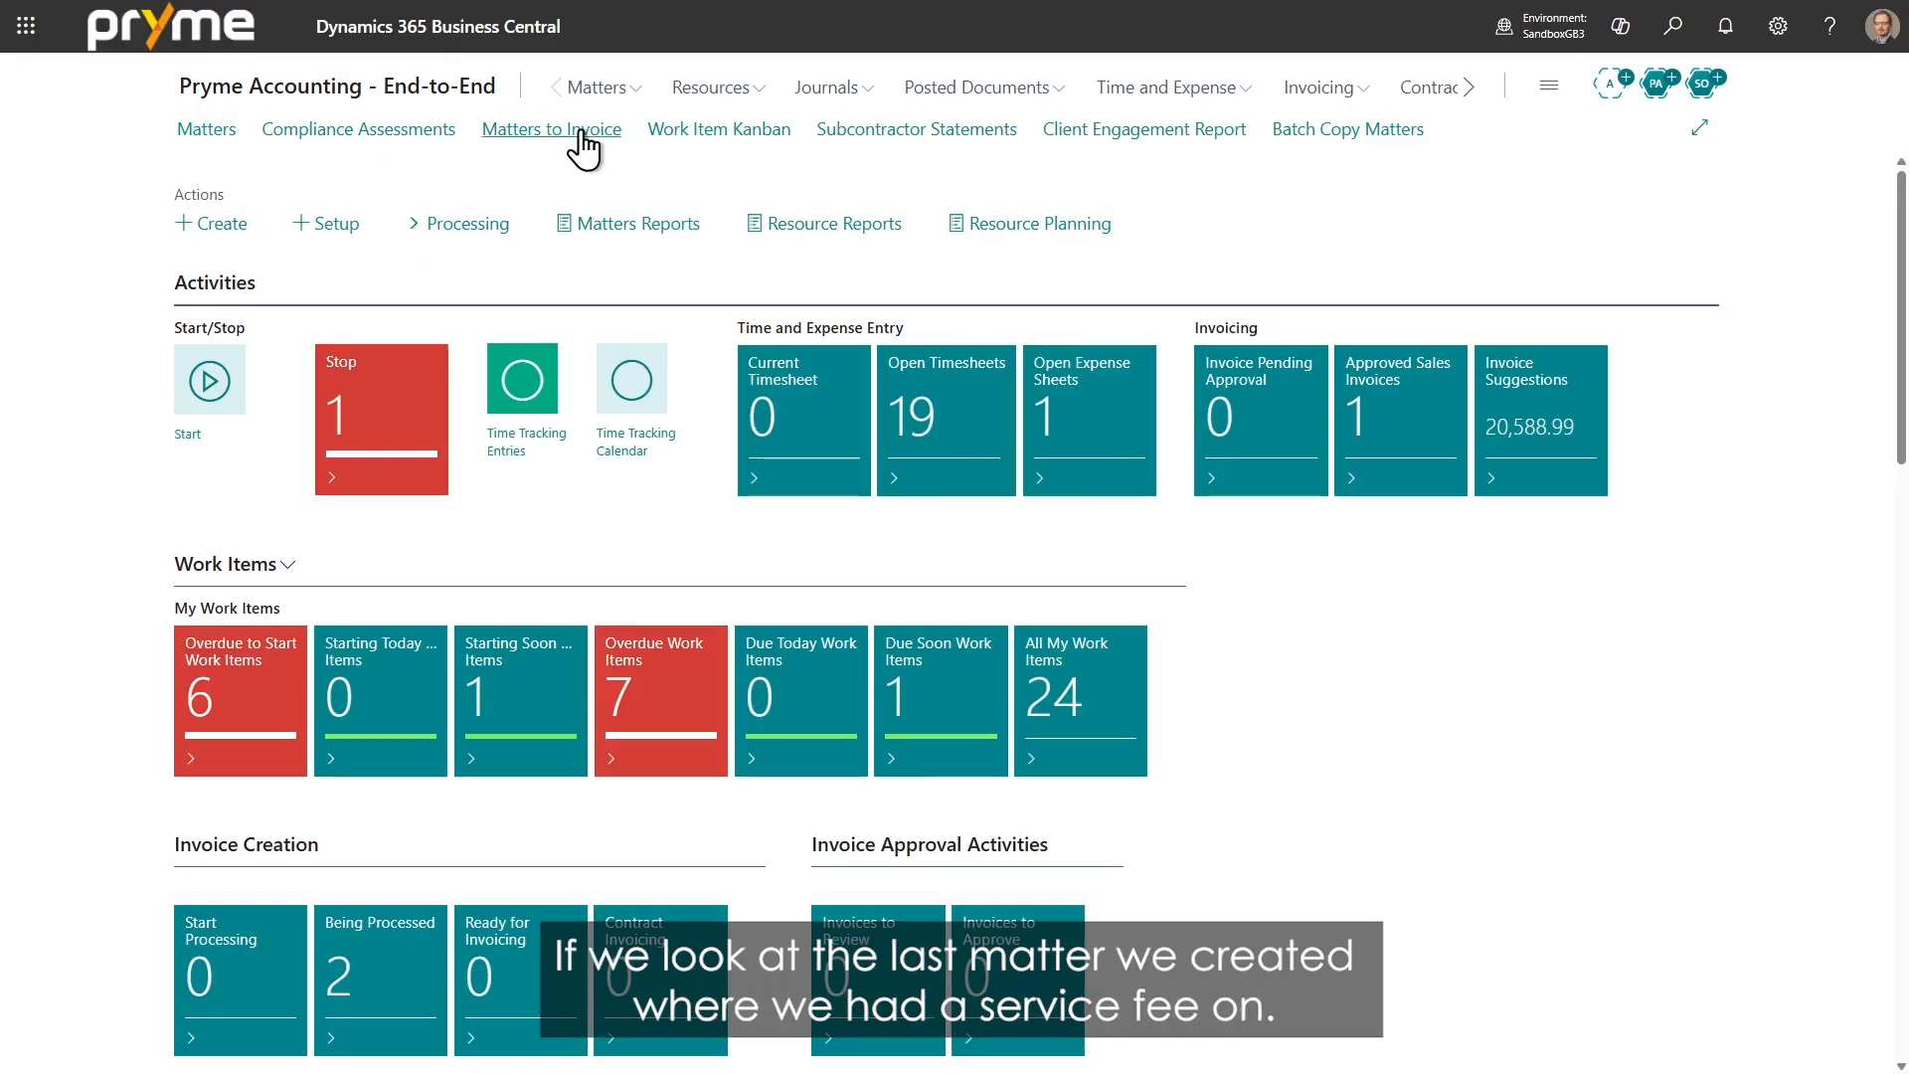
click(552, 128)
click(94, 984)
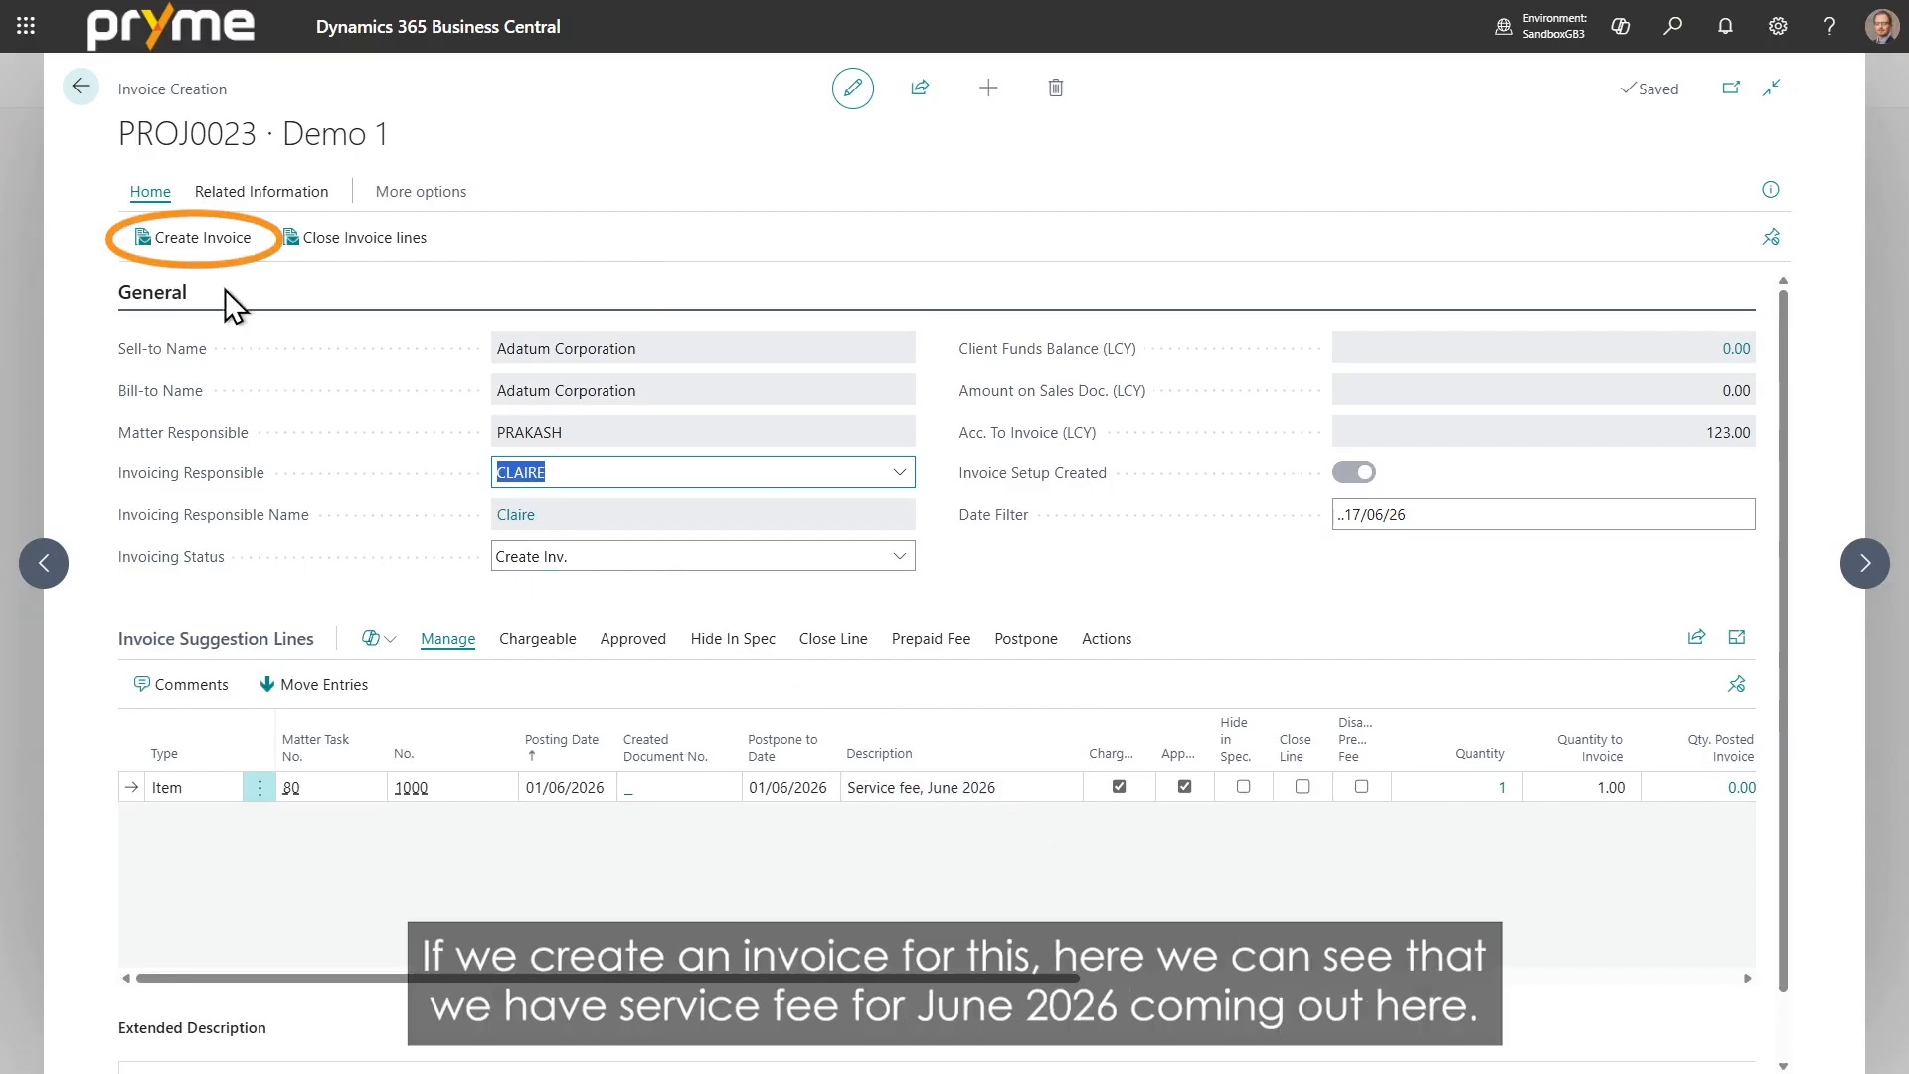
click(202, 238)
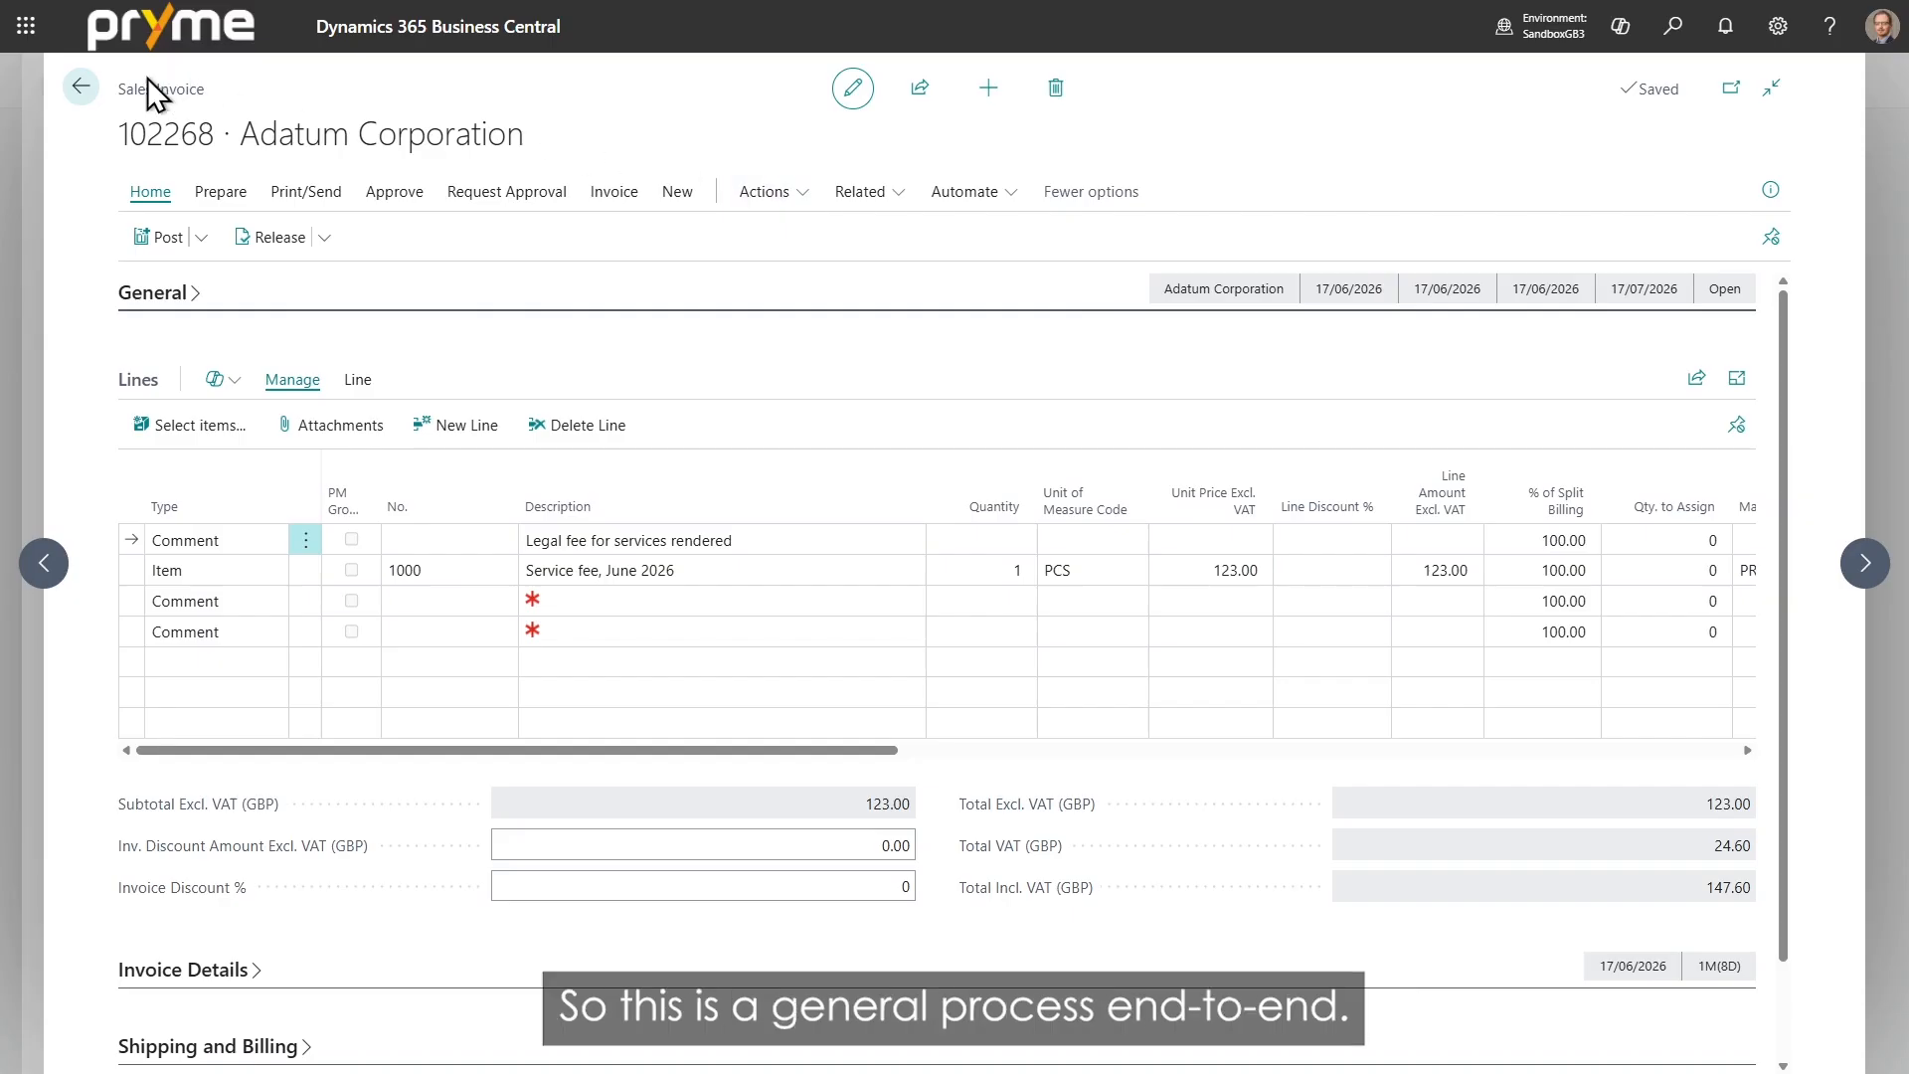
click(82, 88)
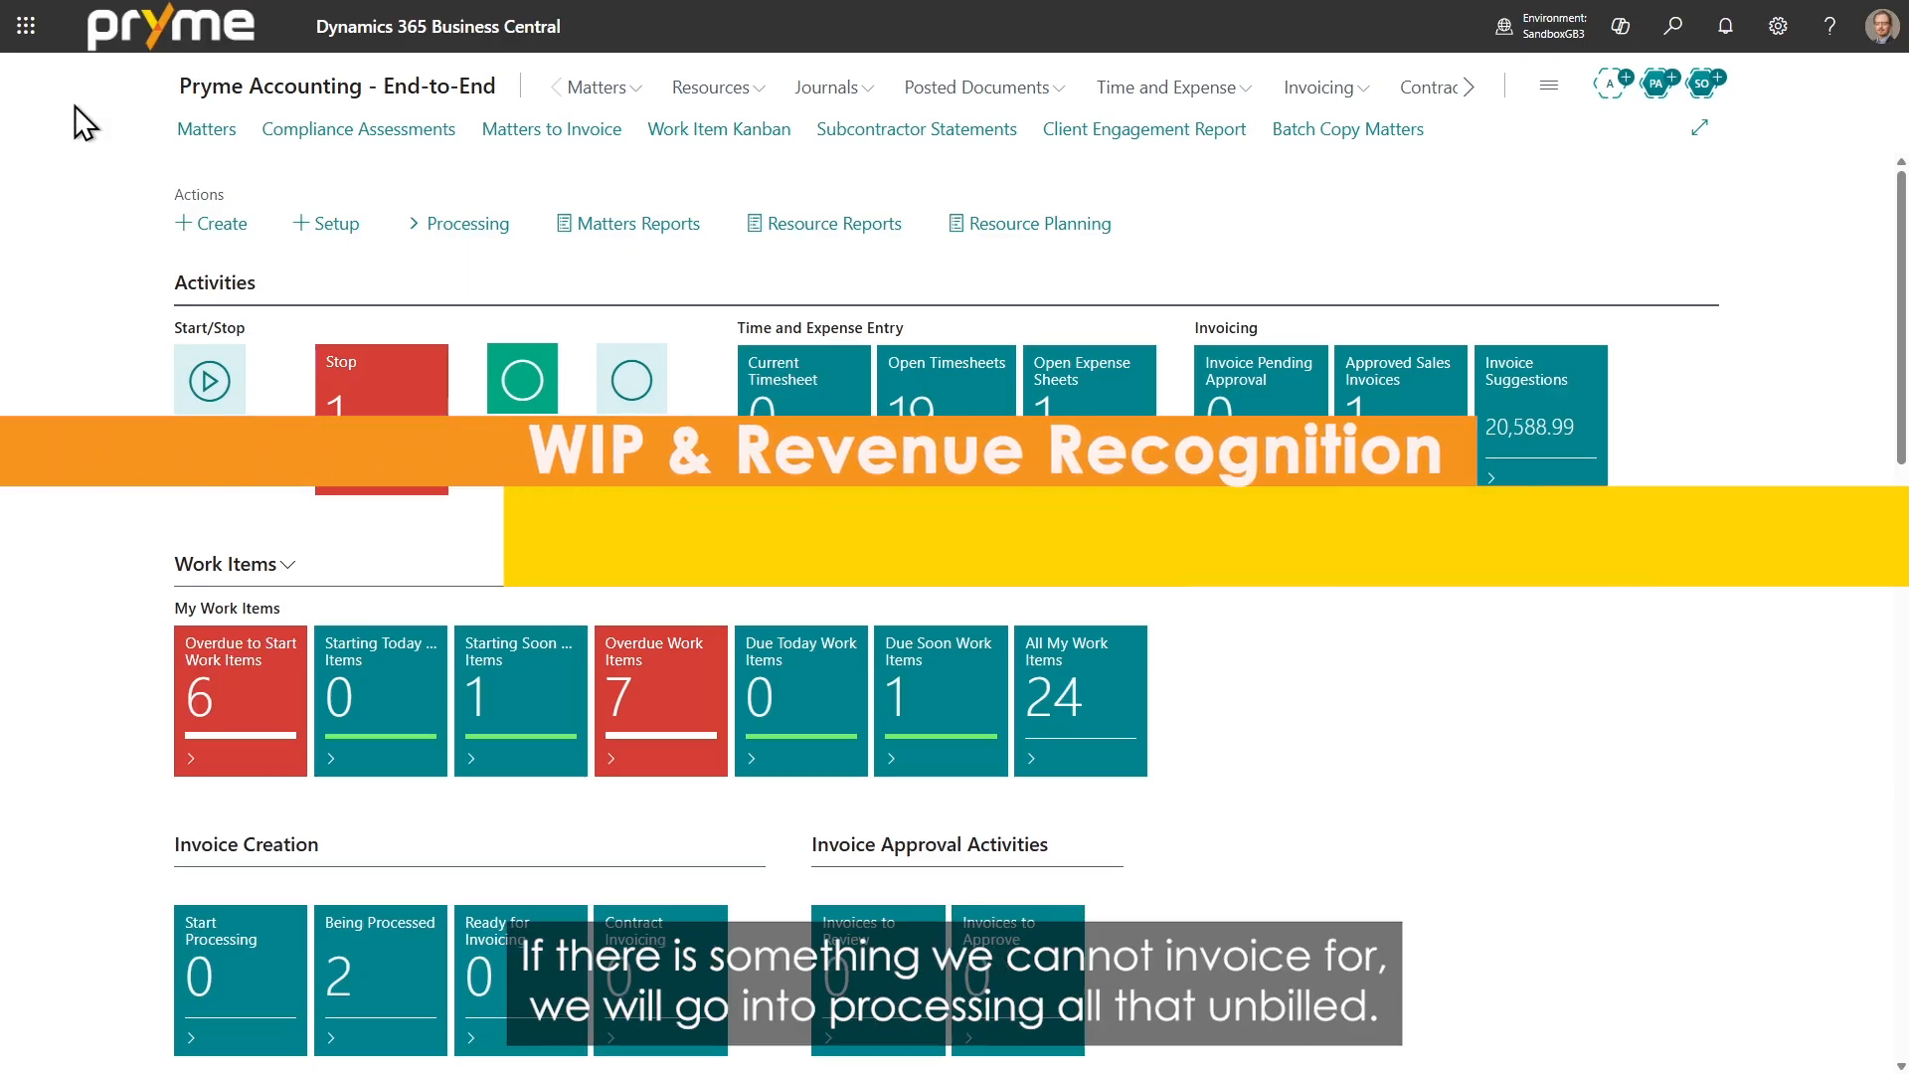
Step: Open the WIP and Revenue Recognition page and examine the WIP and open-to-invoice amounts across the matters
click(507, 227)
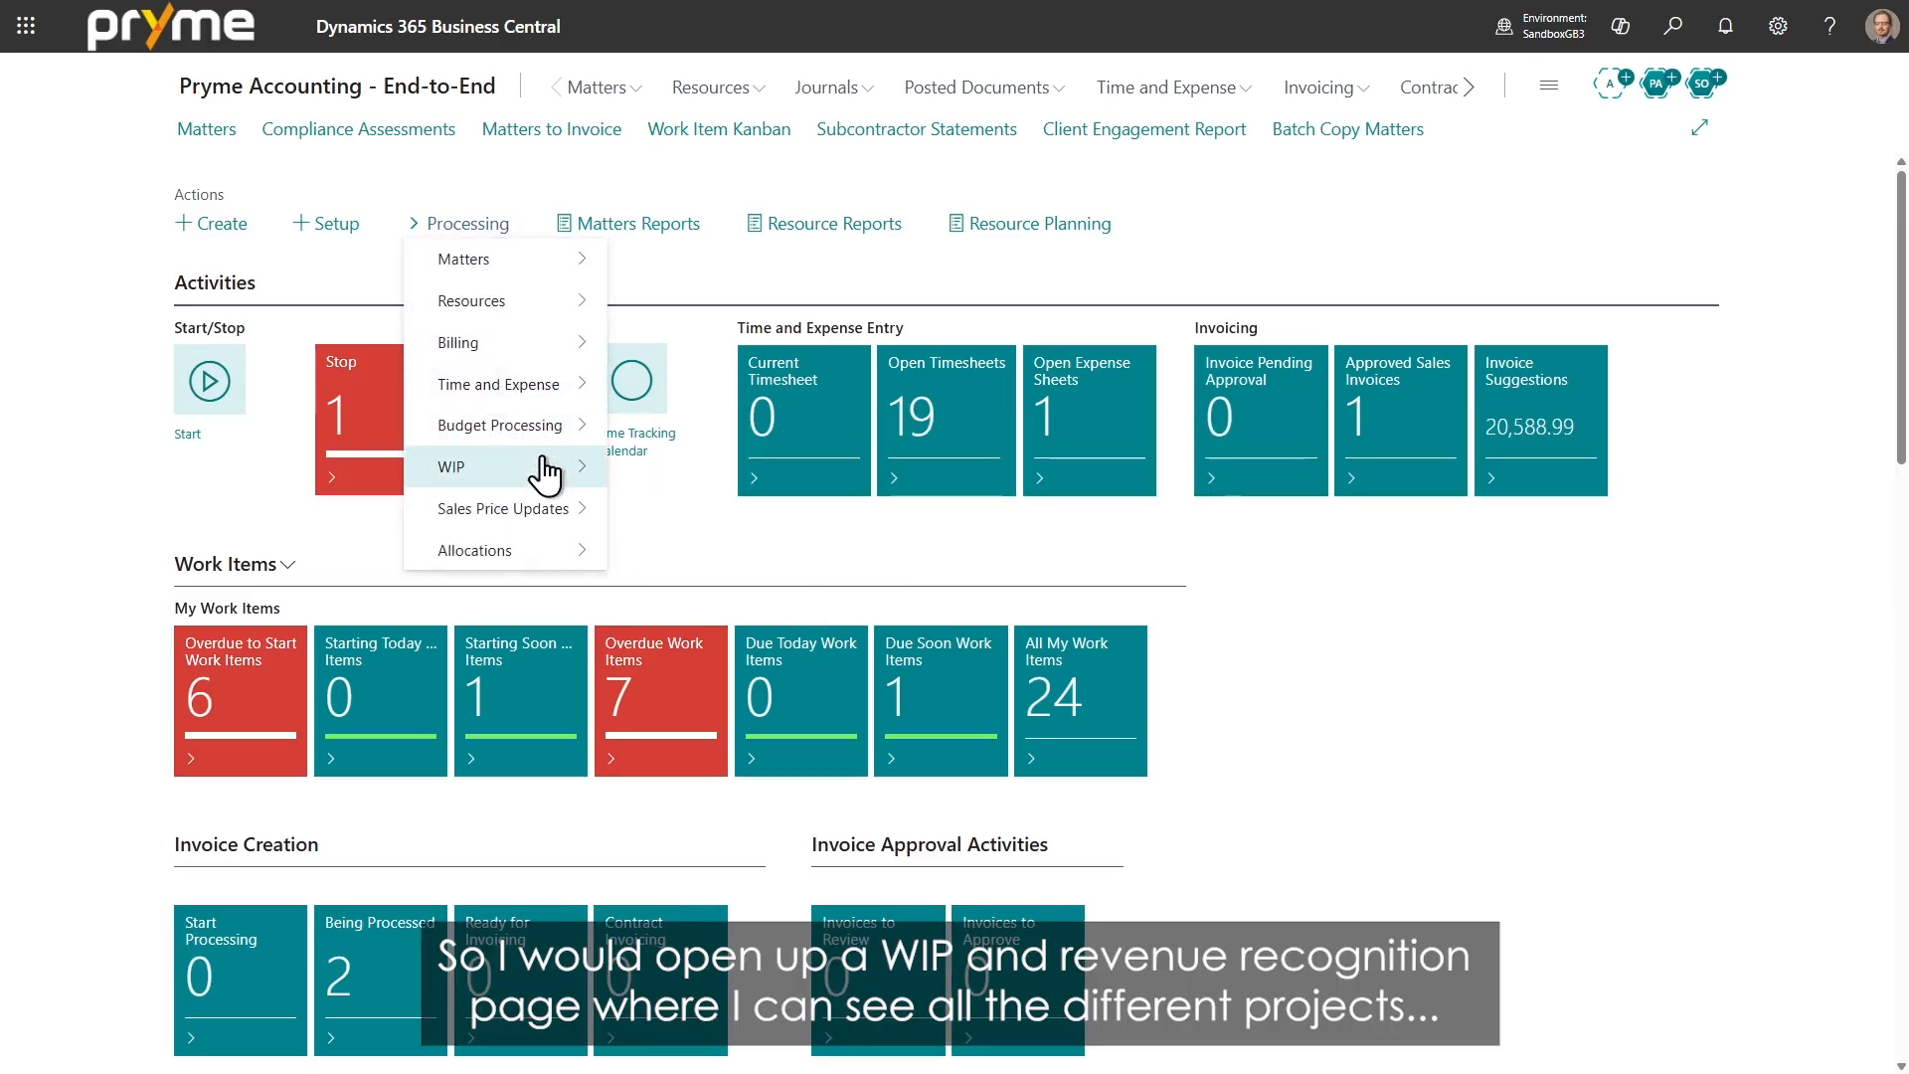
mouse_move(546, 471)
click(715, 508)
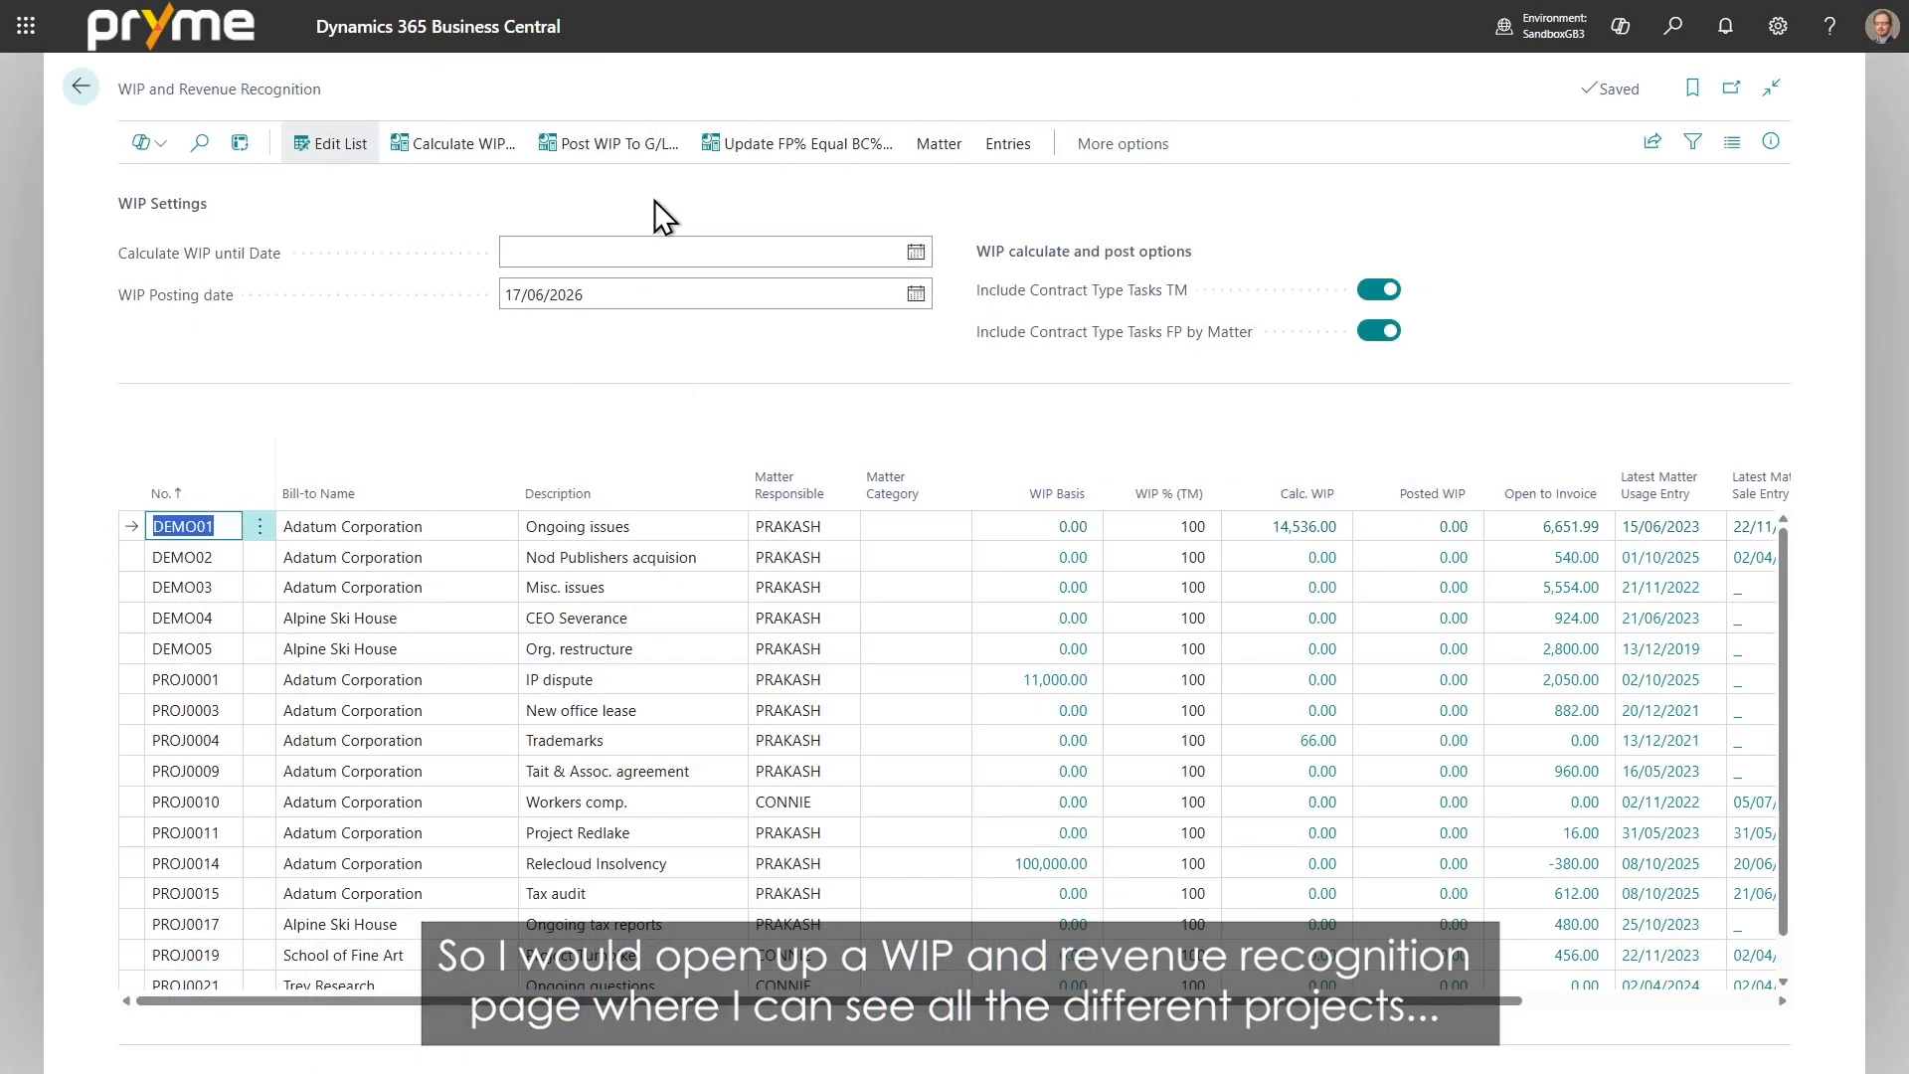
scroll(577, 569, down, 1)
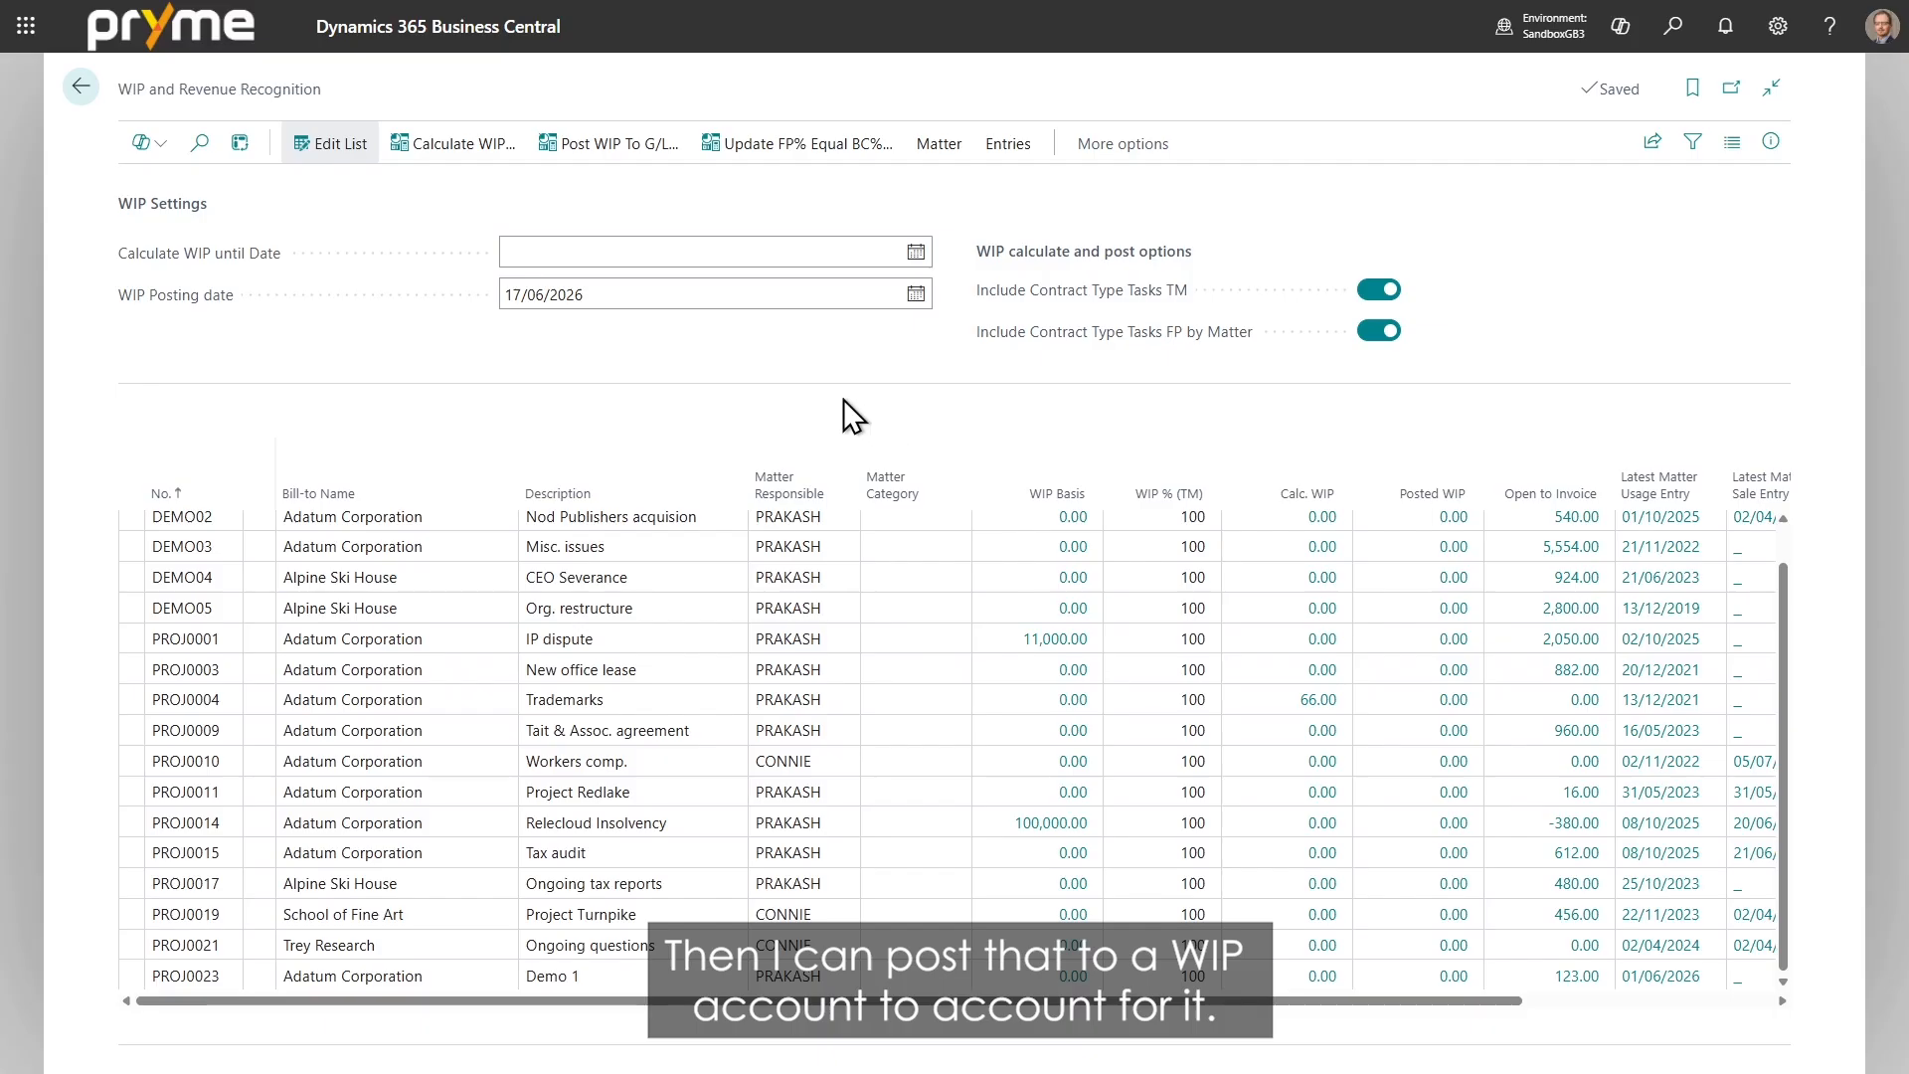
click(80, 88)
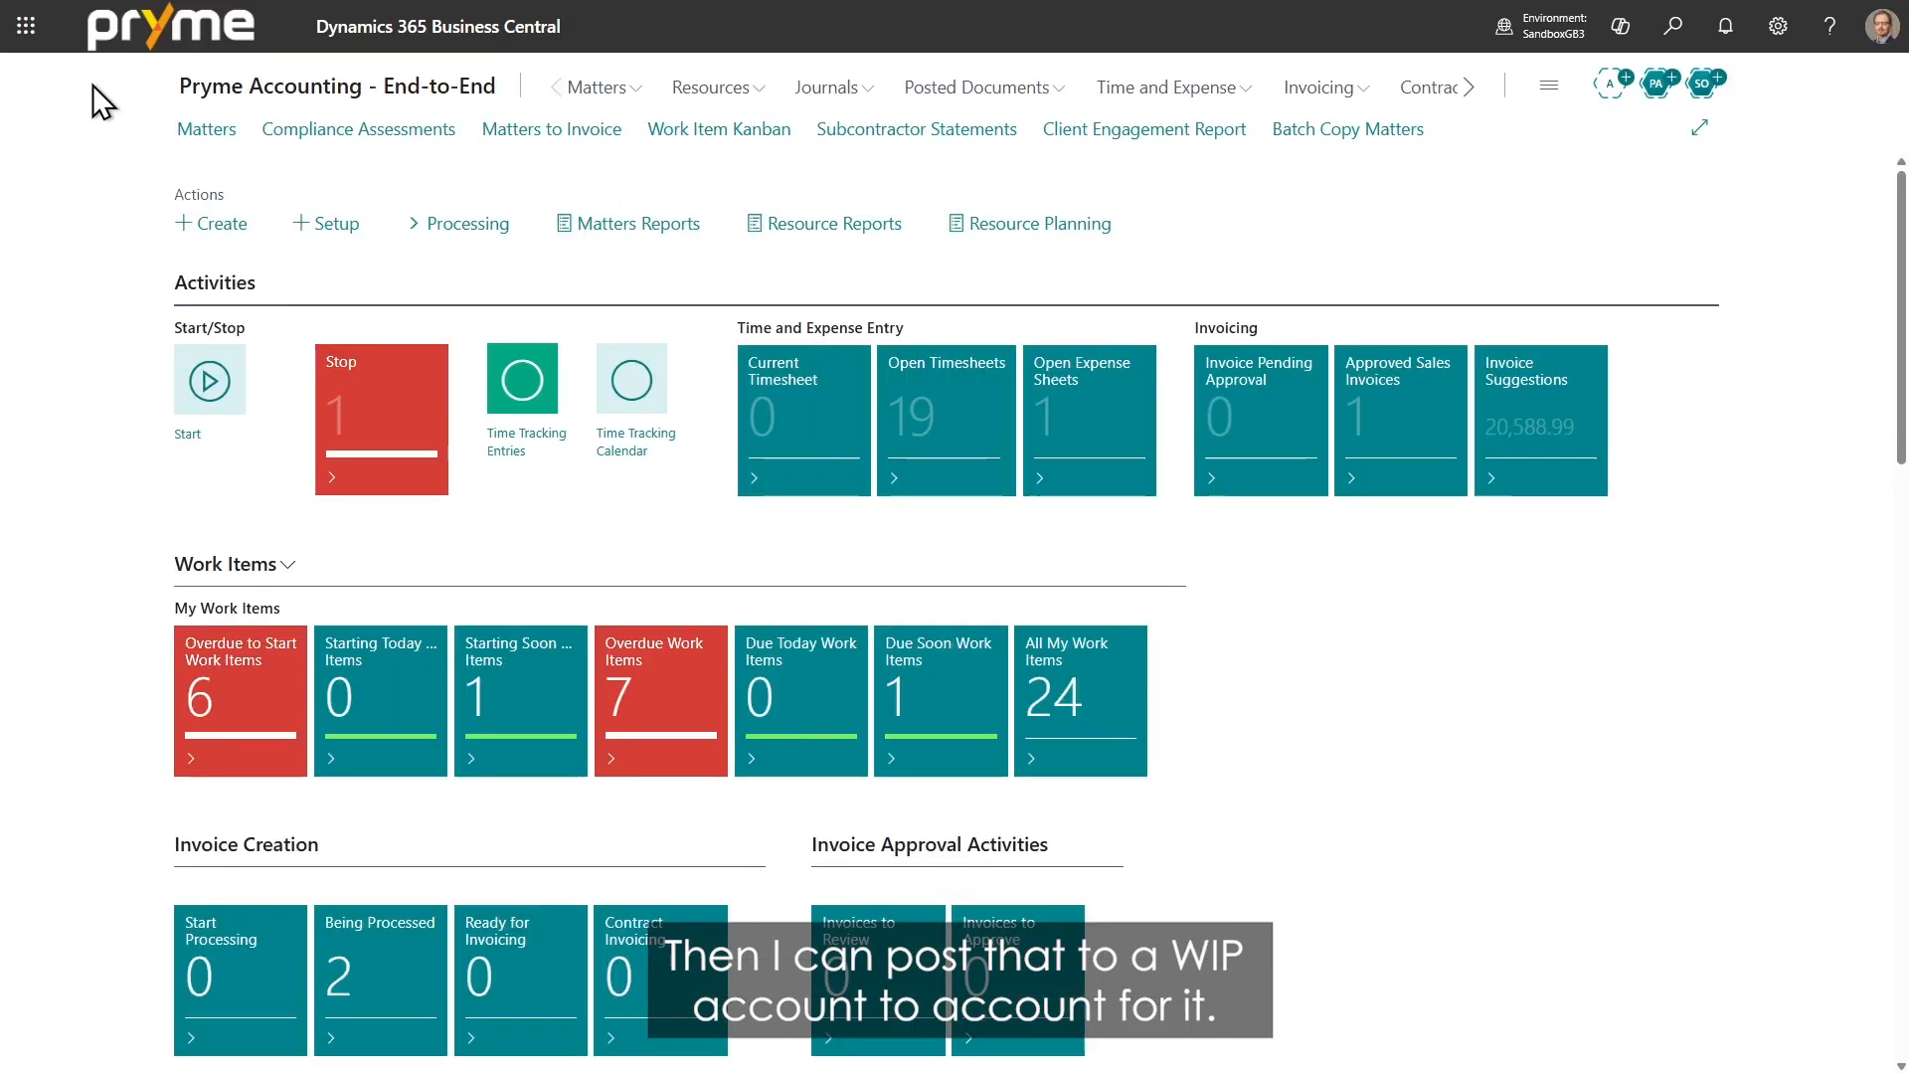
Step: Search for "wip rules" and examine the WIP Calculation Rules, covering both the general and the LONG-RUNNING aging percentages
click(1685, 42)
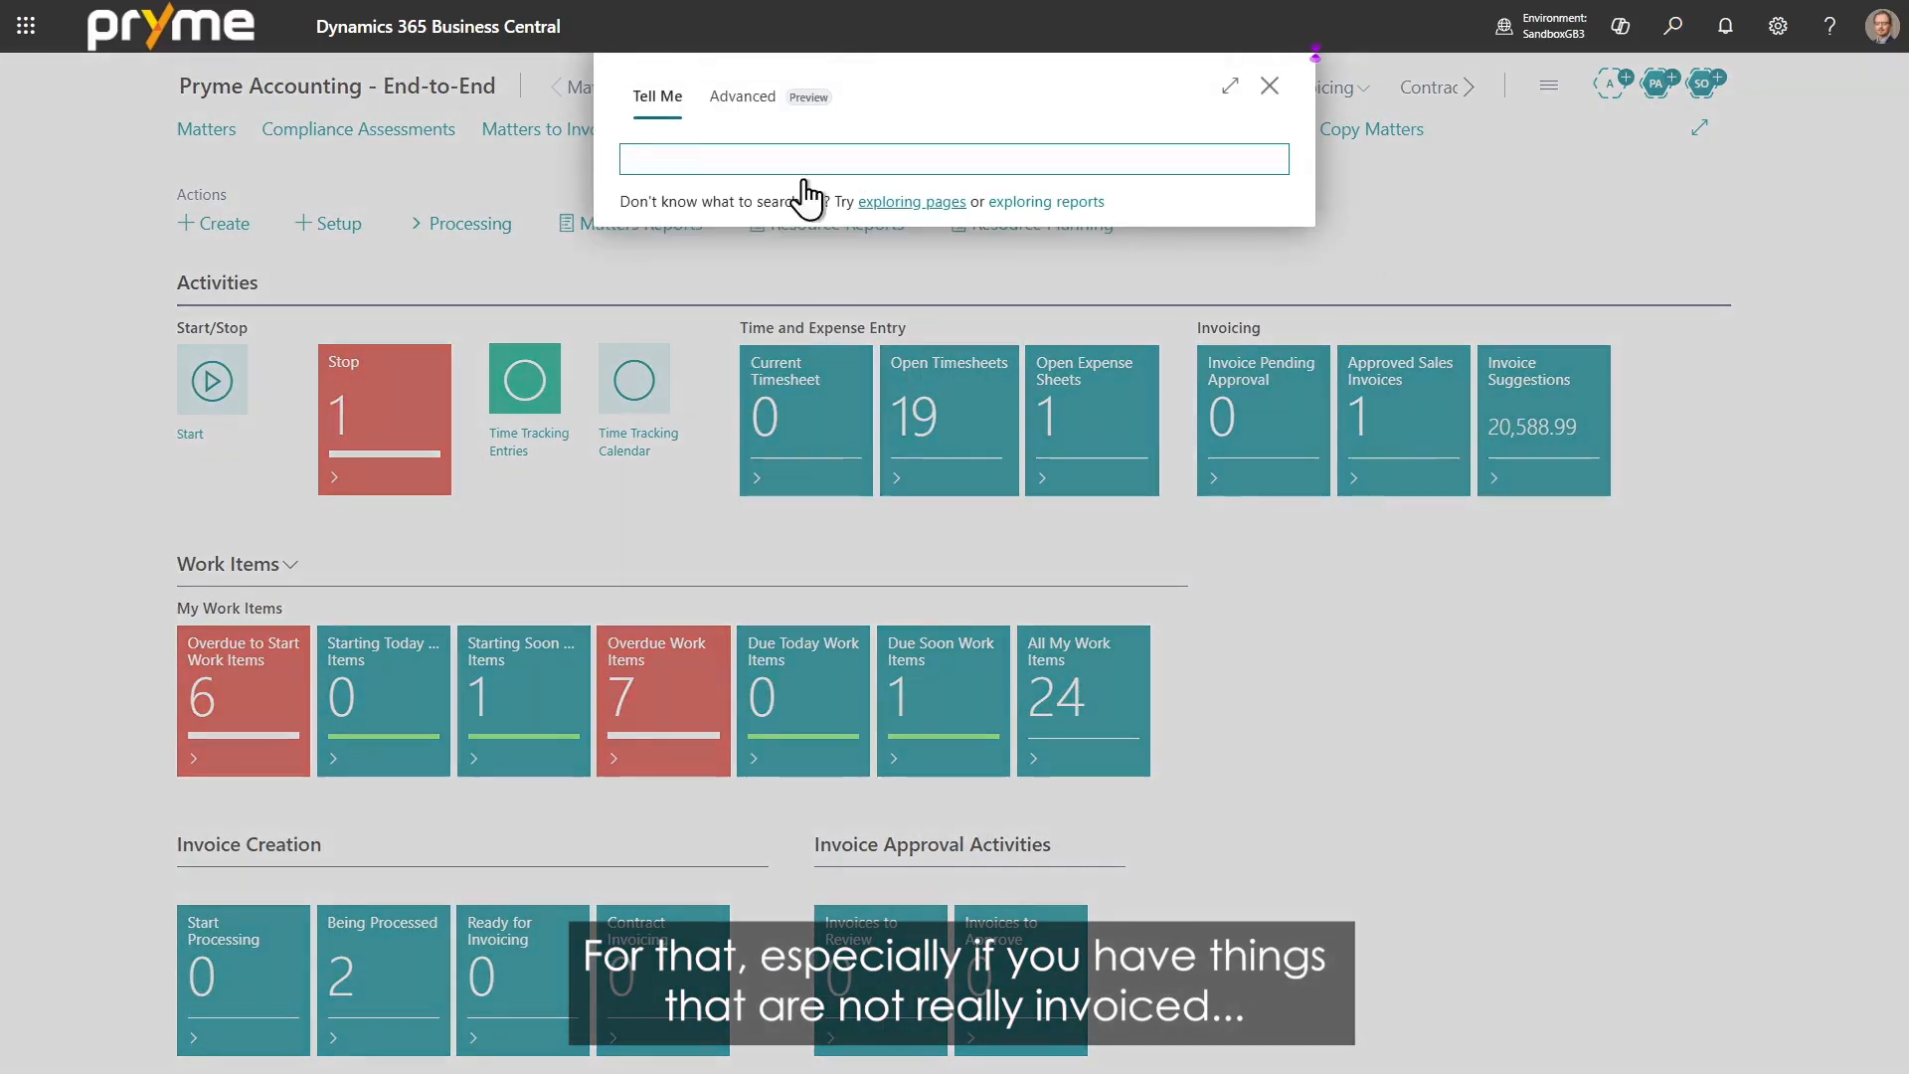
text(wip r)
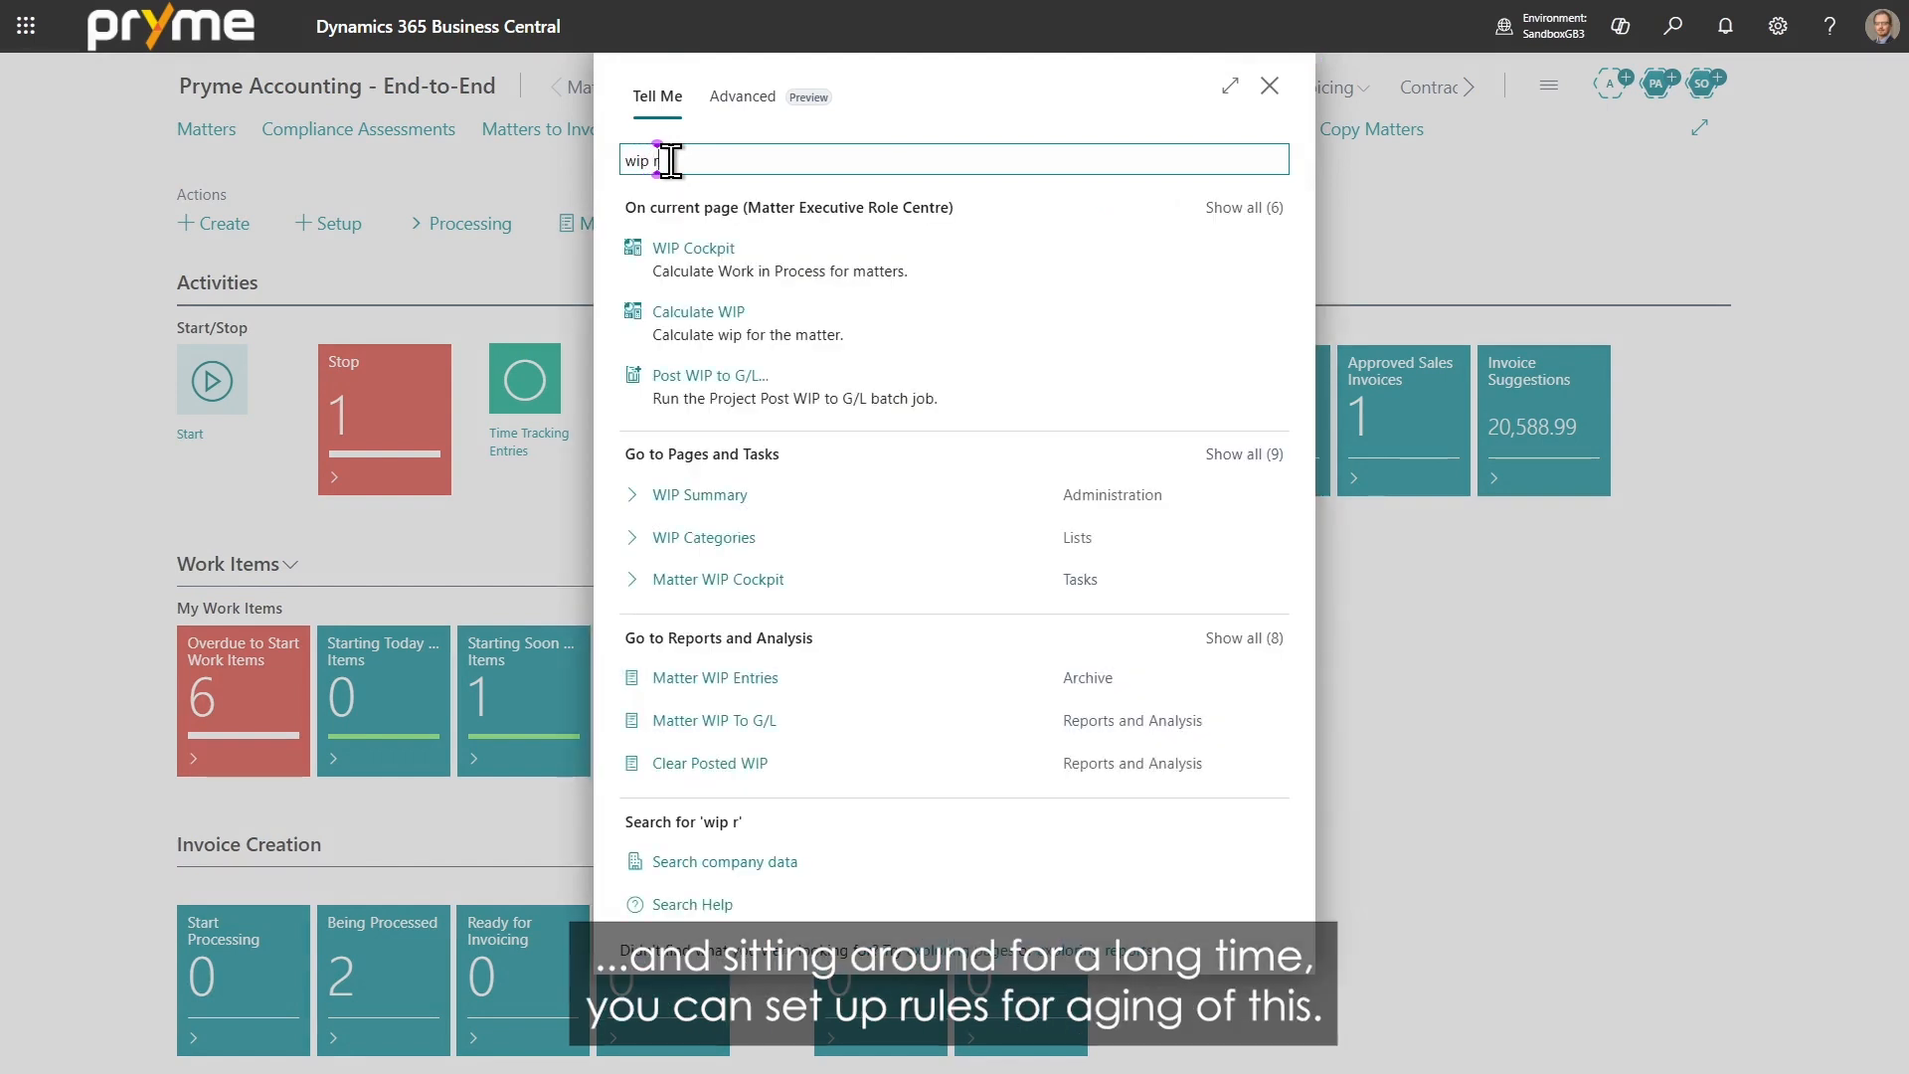
text(ules)
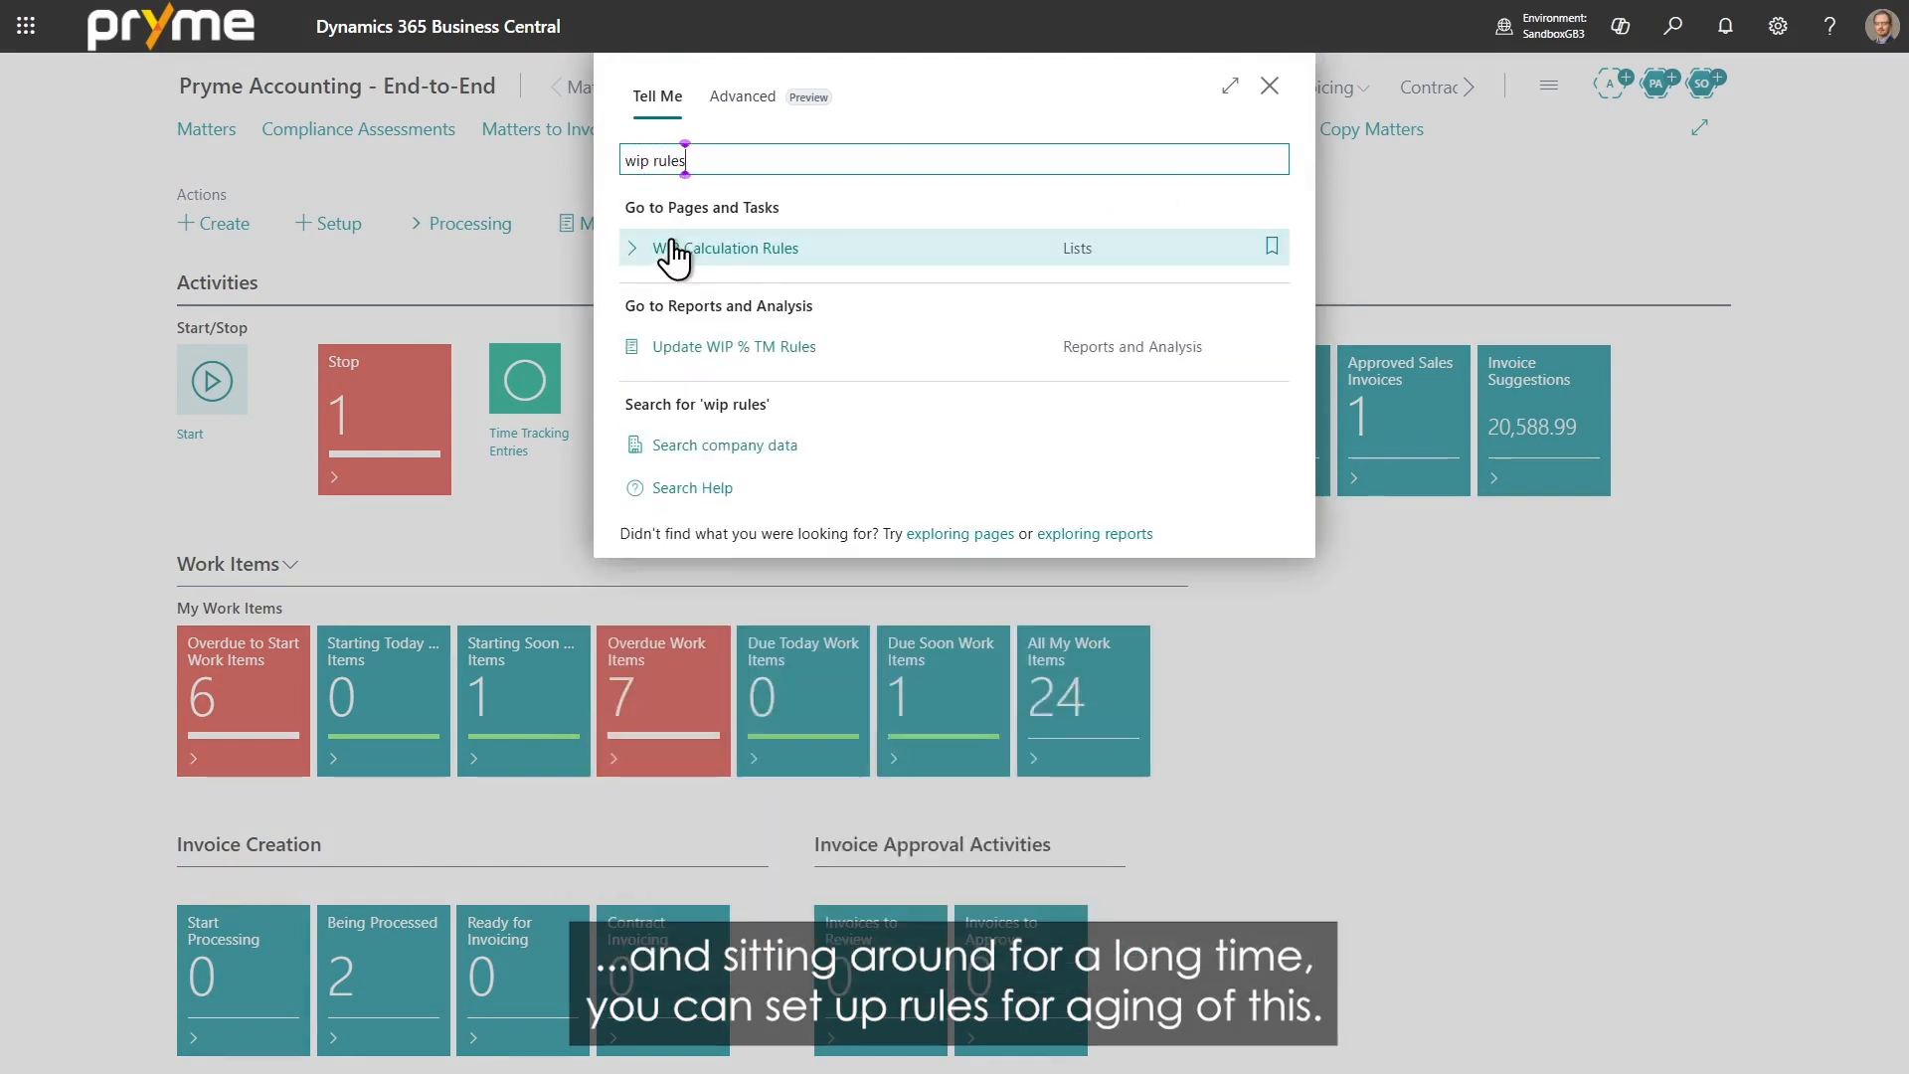
click(725, 247)
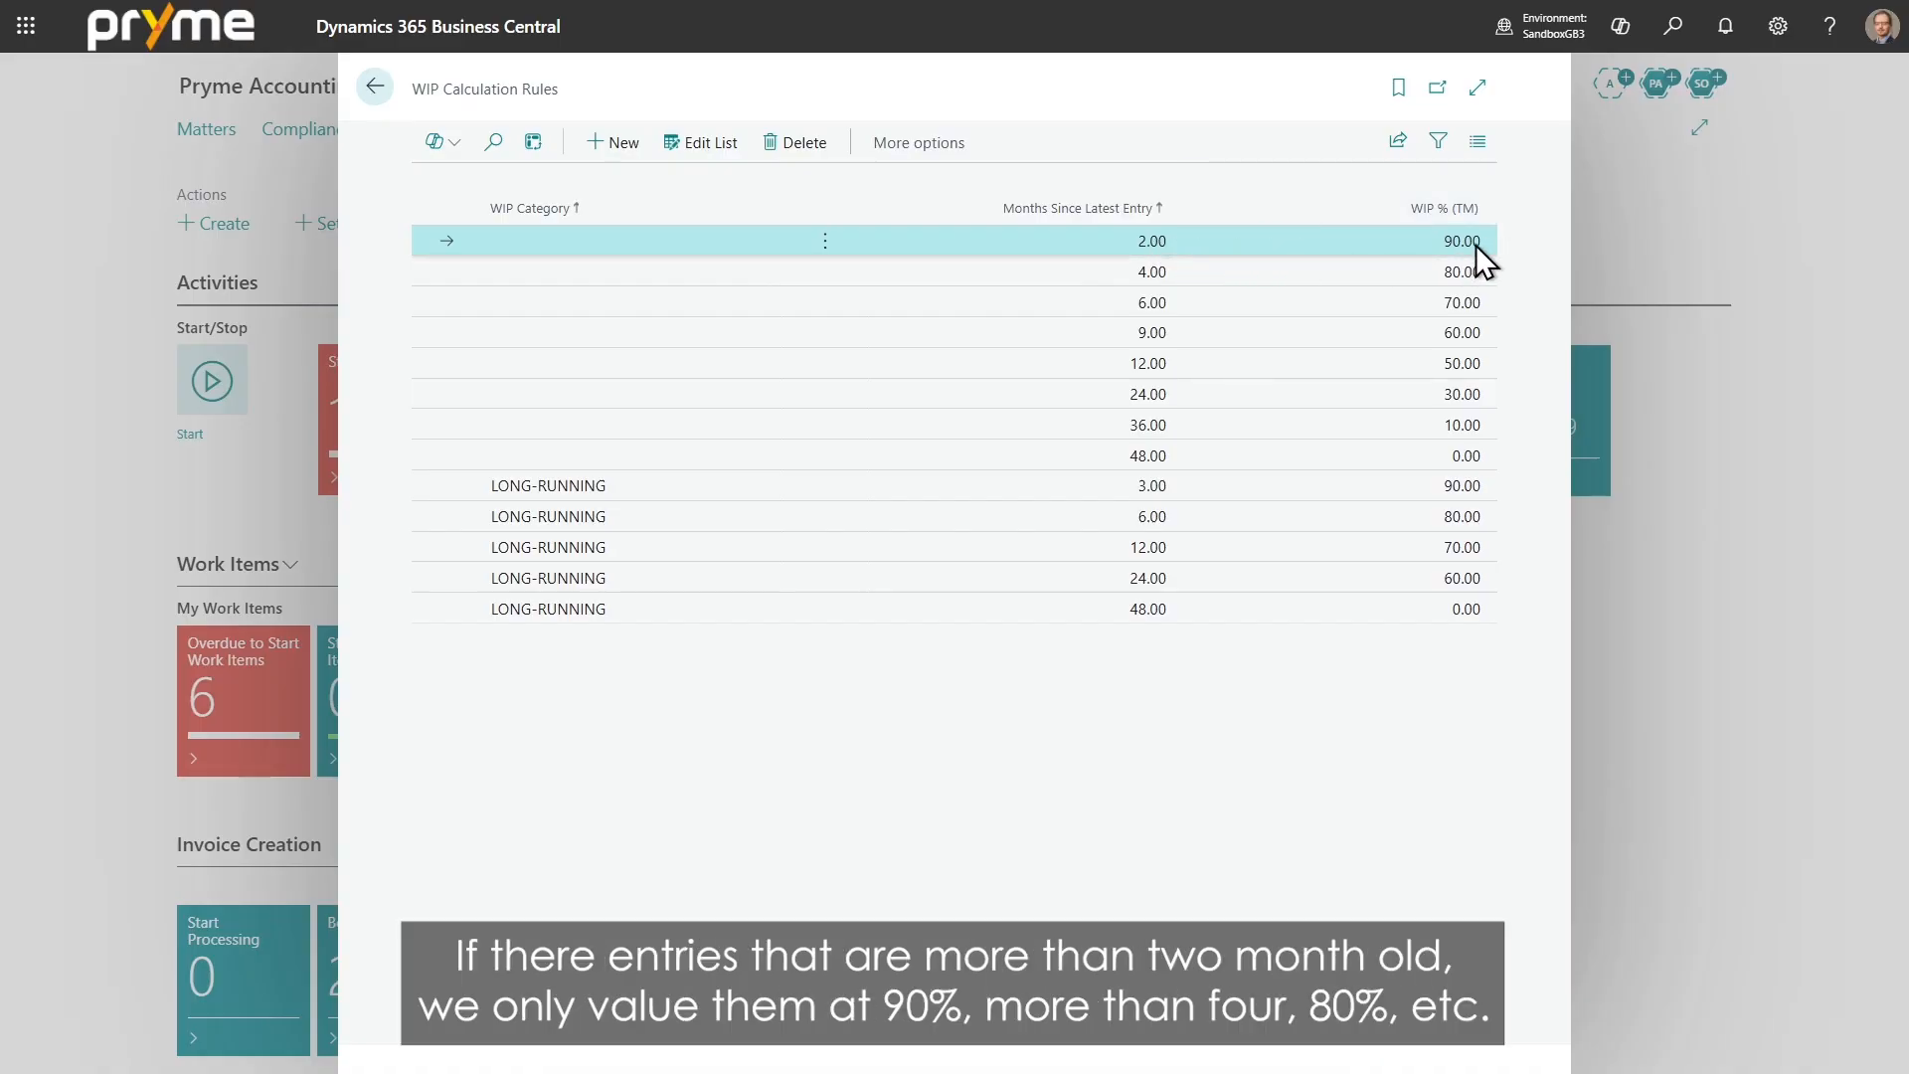
click(1467, 270)
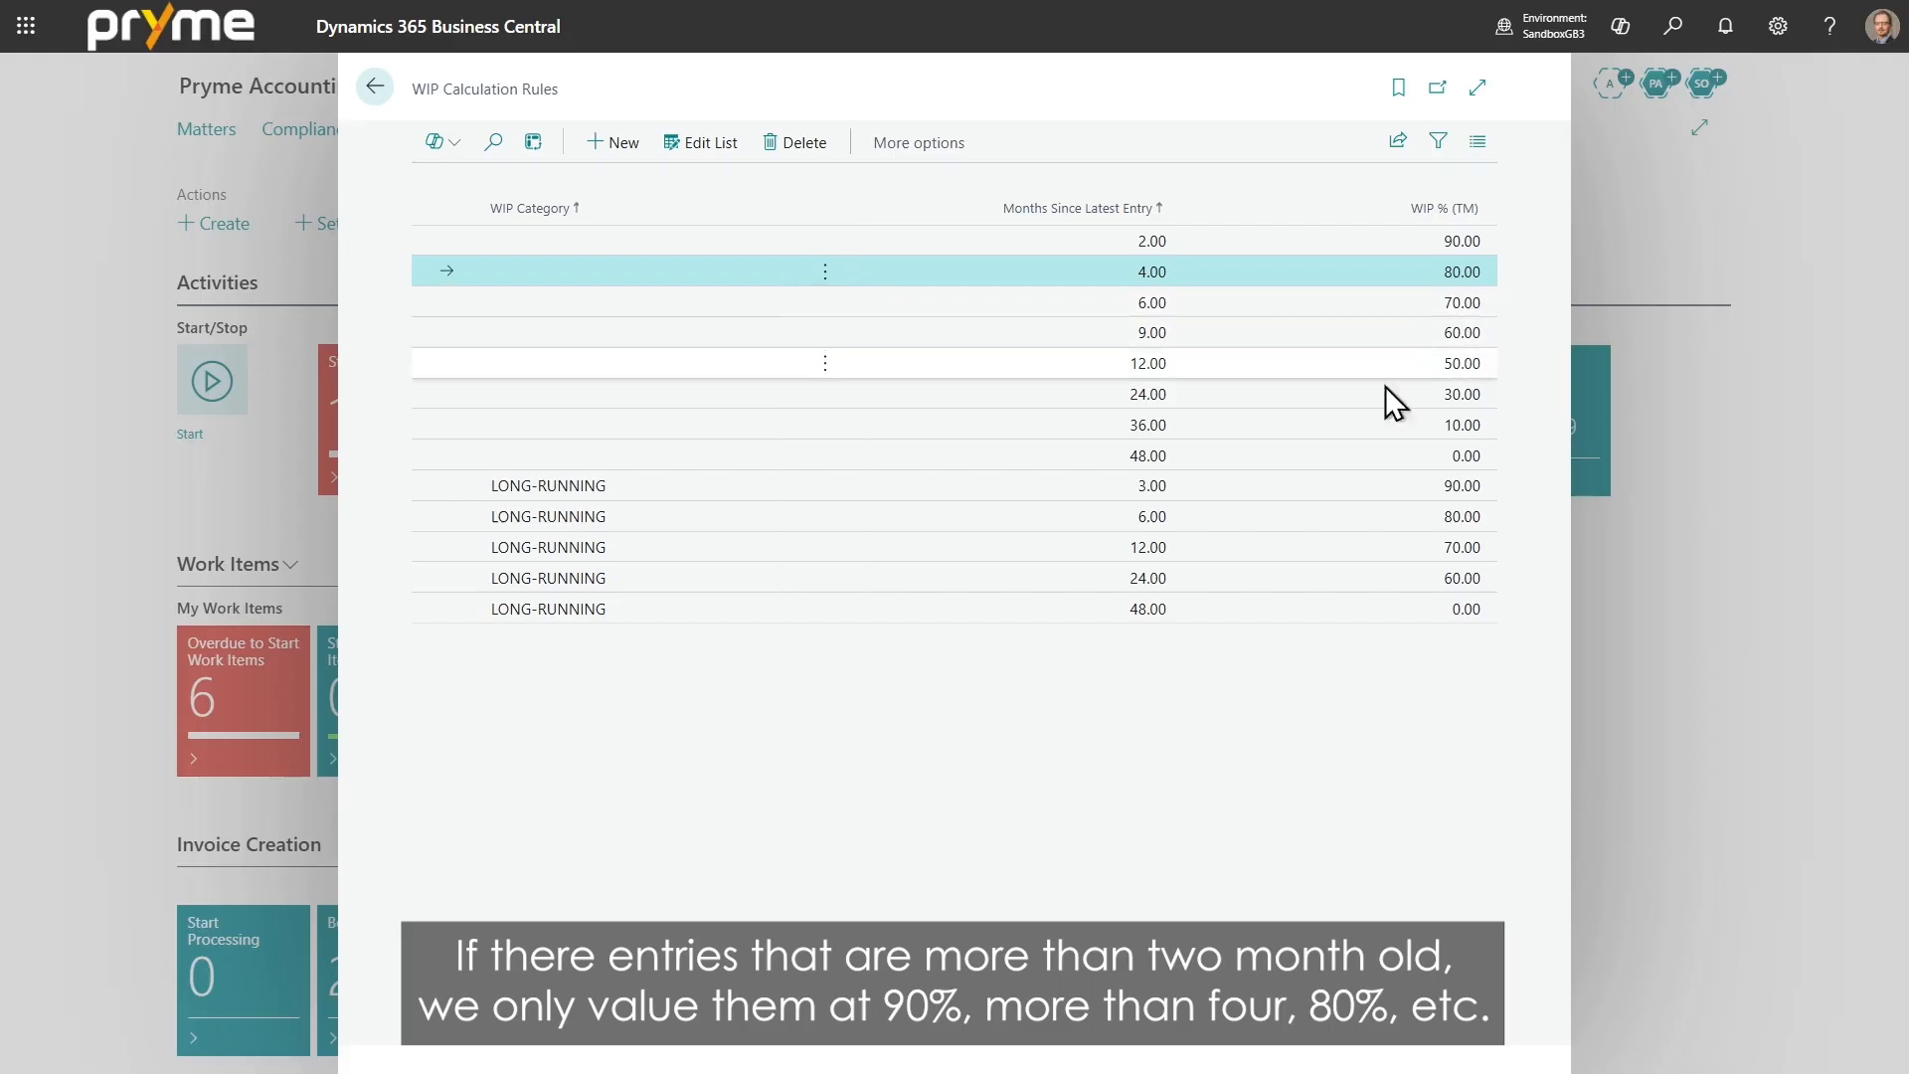
click(987, 485)
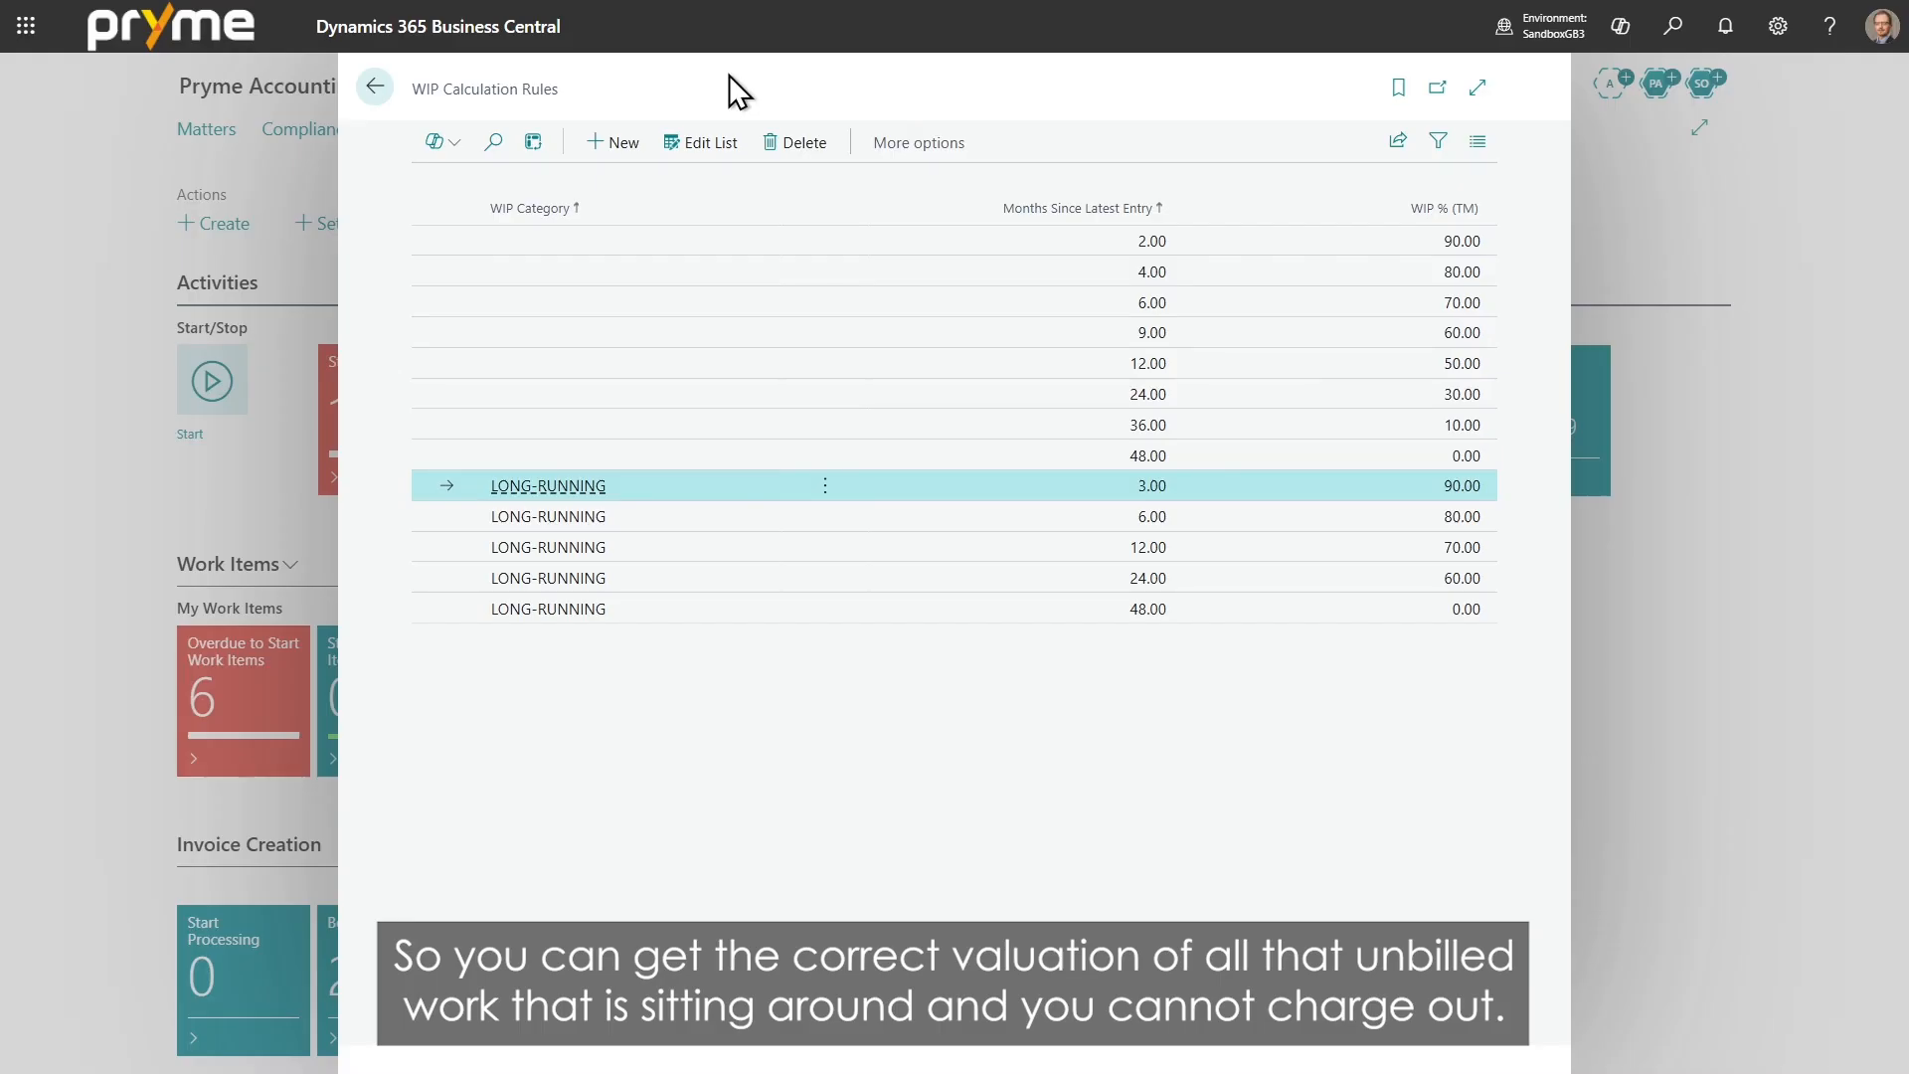
click(378, 89)
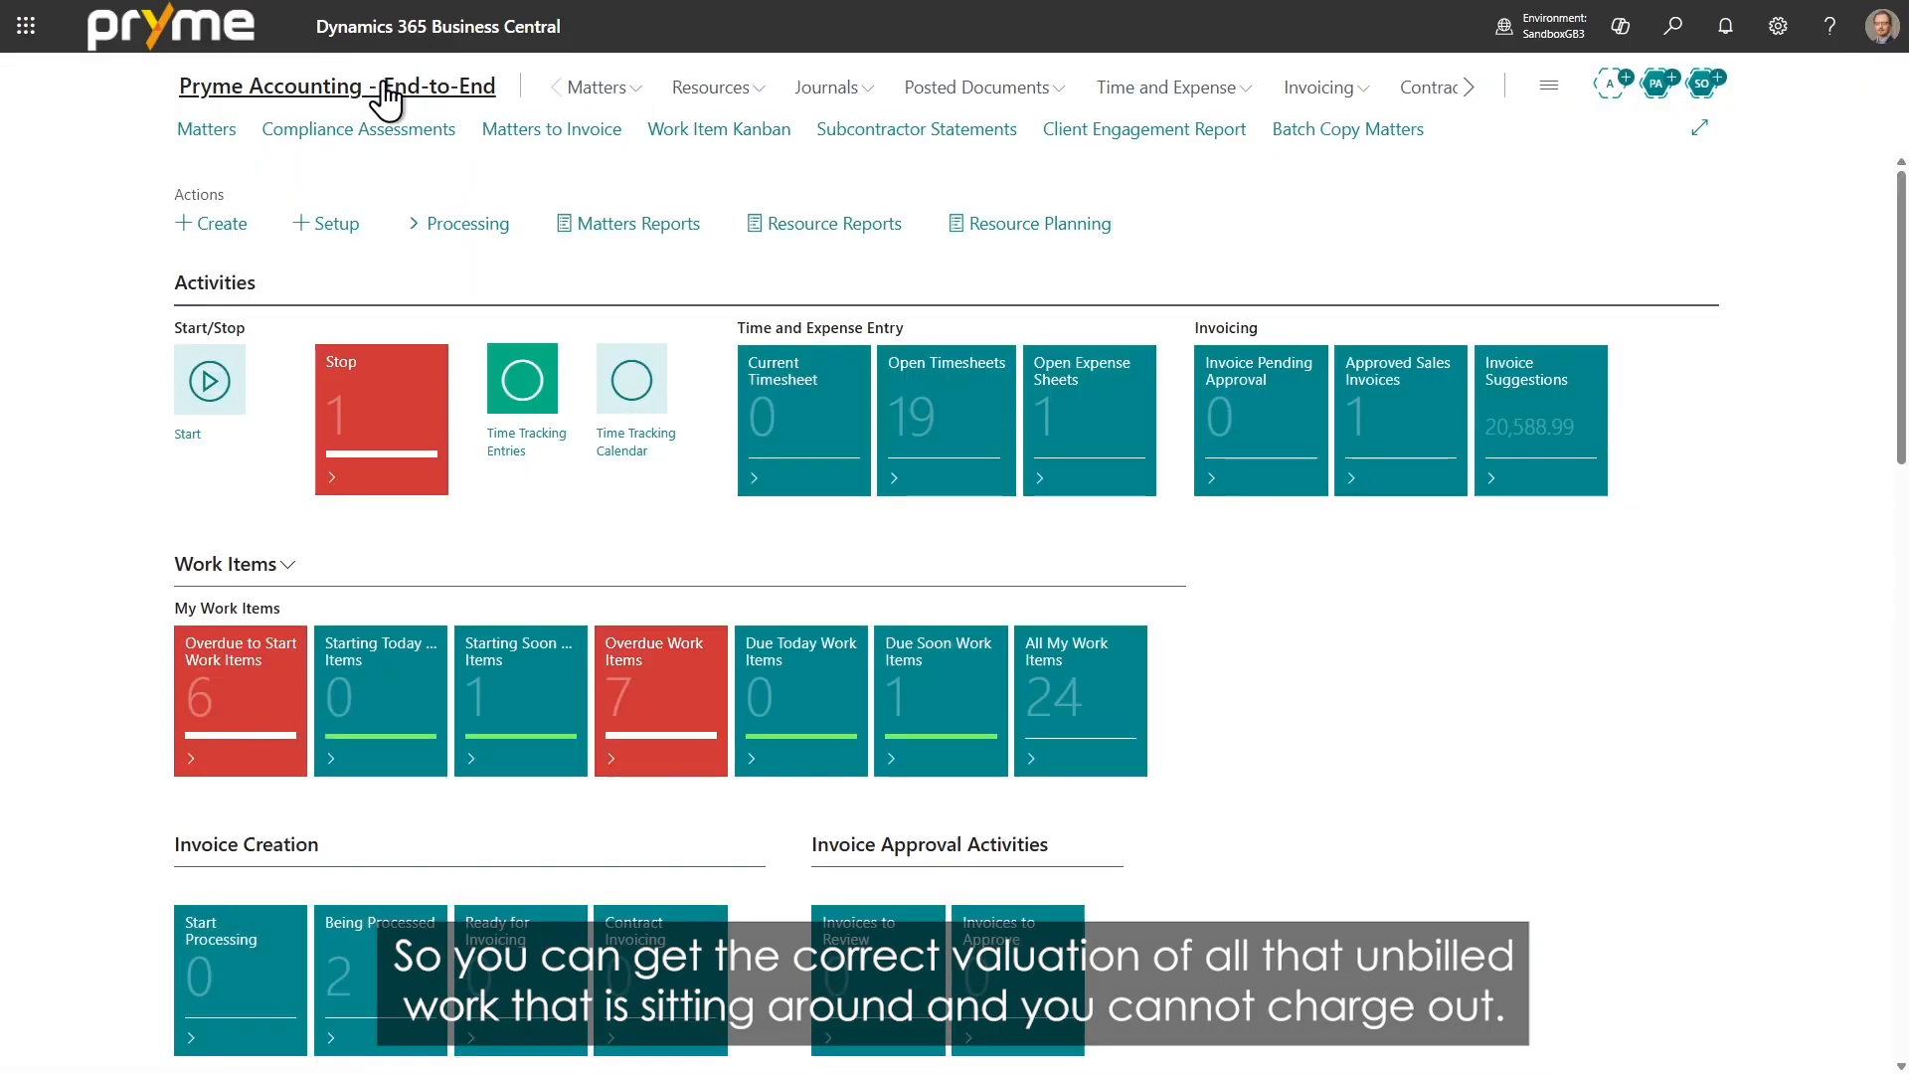